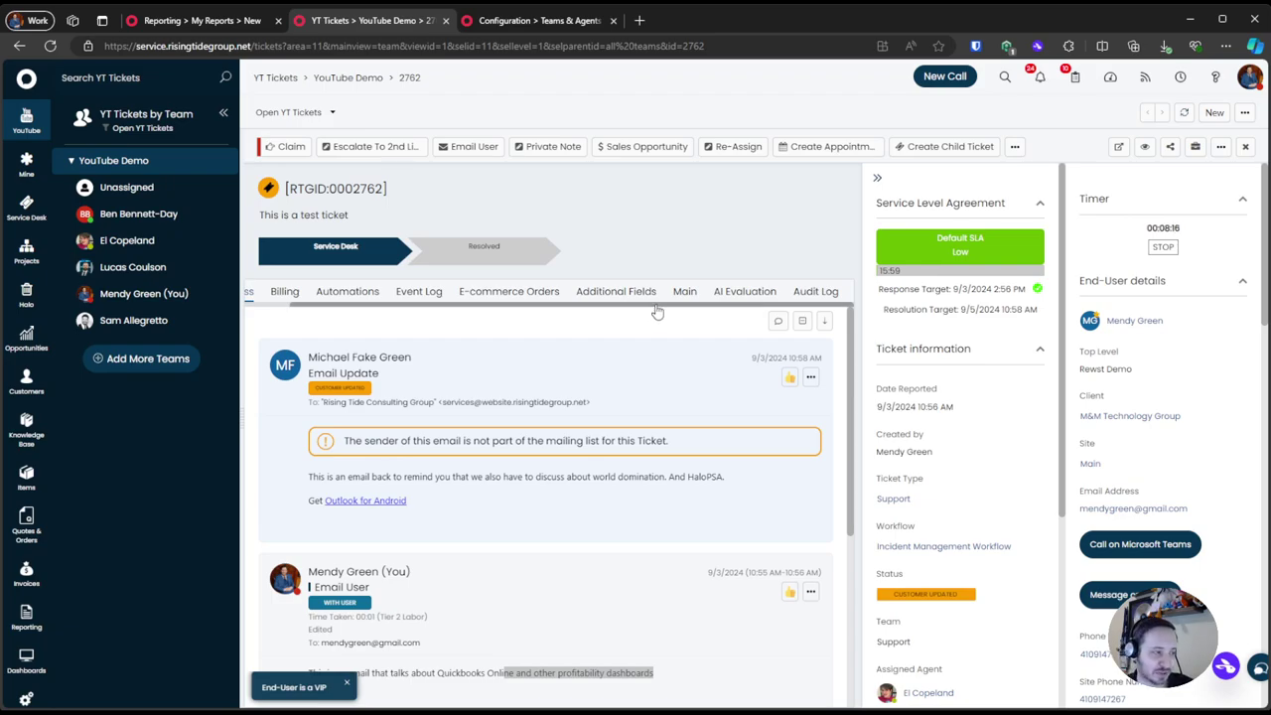
scroll(457, 310, "left", 1)
scroll(458, 310, "left", 1)
scroll(487, 308, "right", 3)
scroll(526, 314, "left", 3)
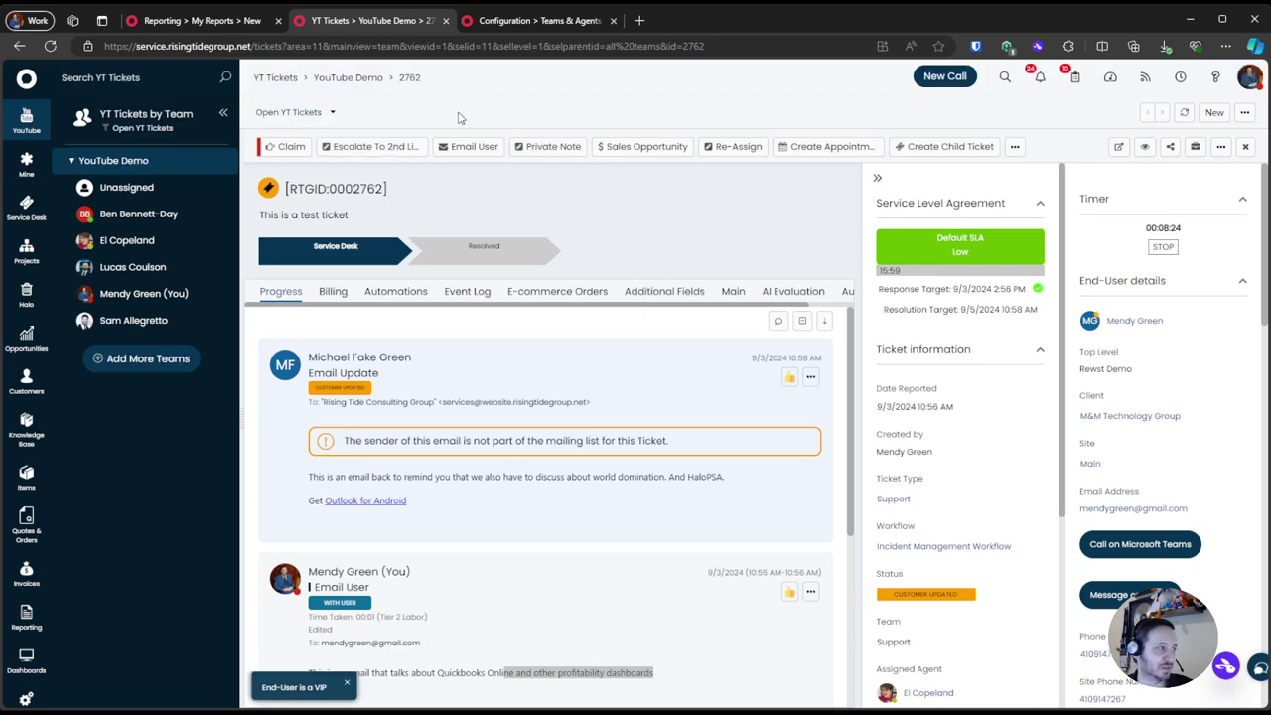
Switch to the new report and examine its custom SQL query, especially the note filter and the faultid condition
left_click(204, 21)
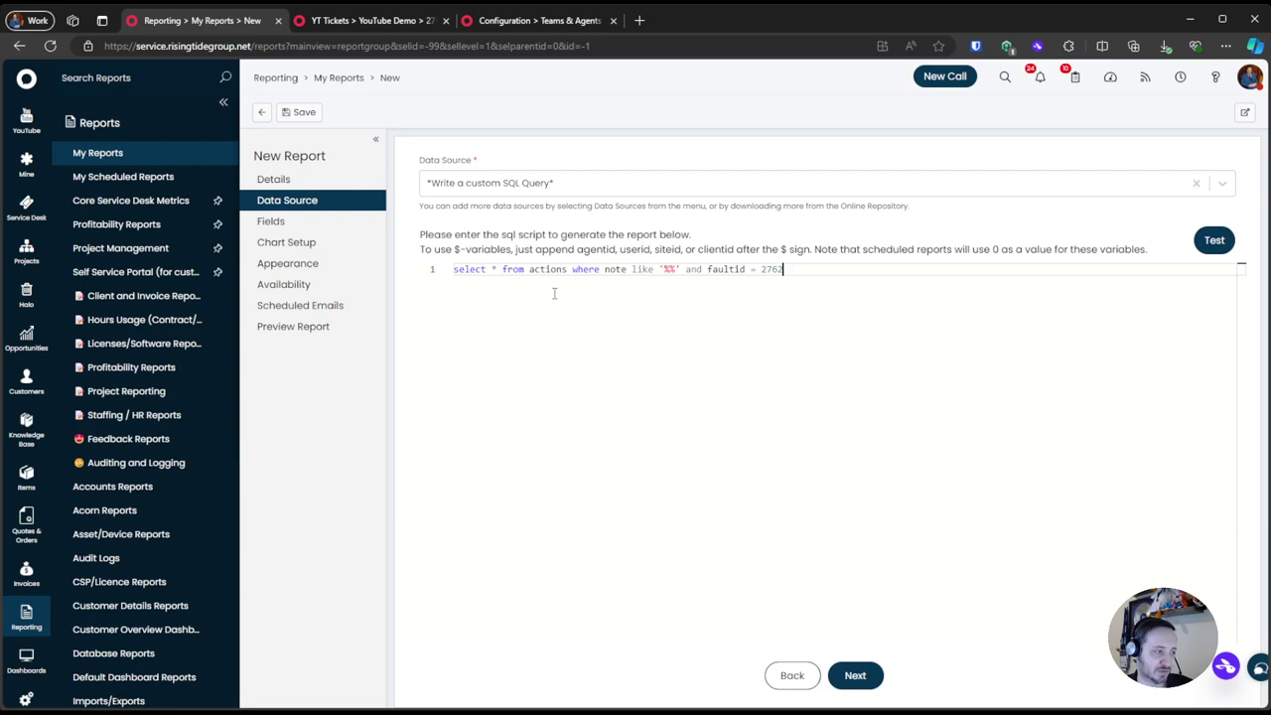
left_click_drag(489, 271, 599, 269)
left_click(668, 269)
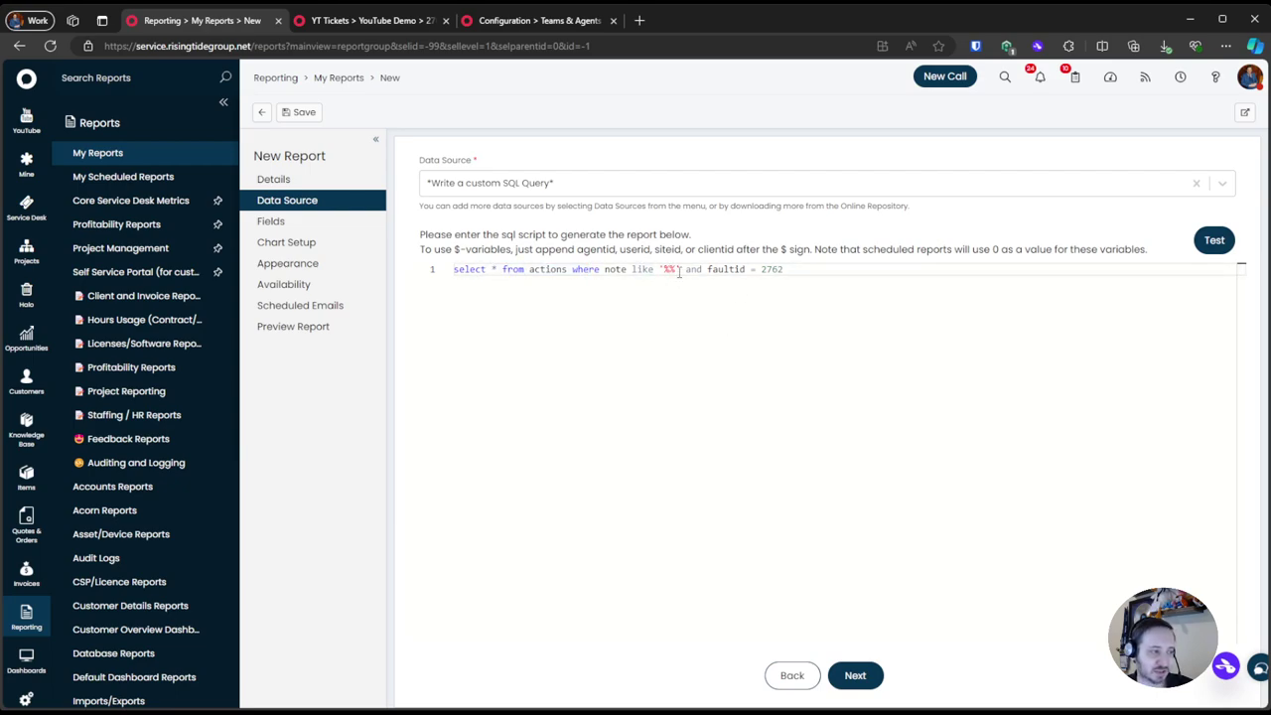
double_click(680, 269)
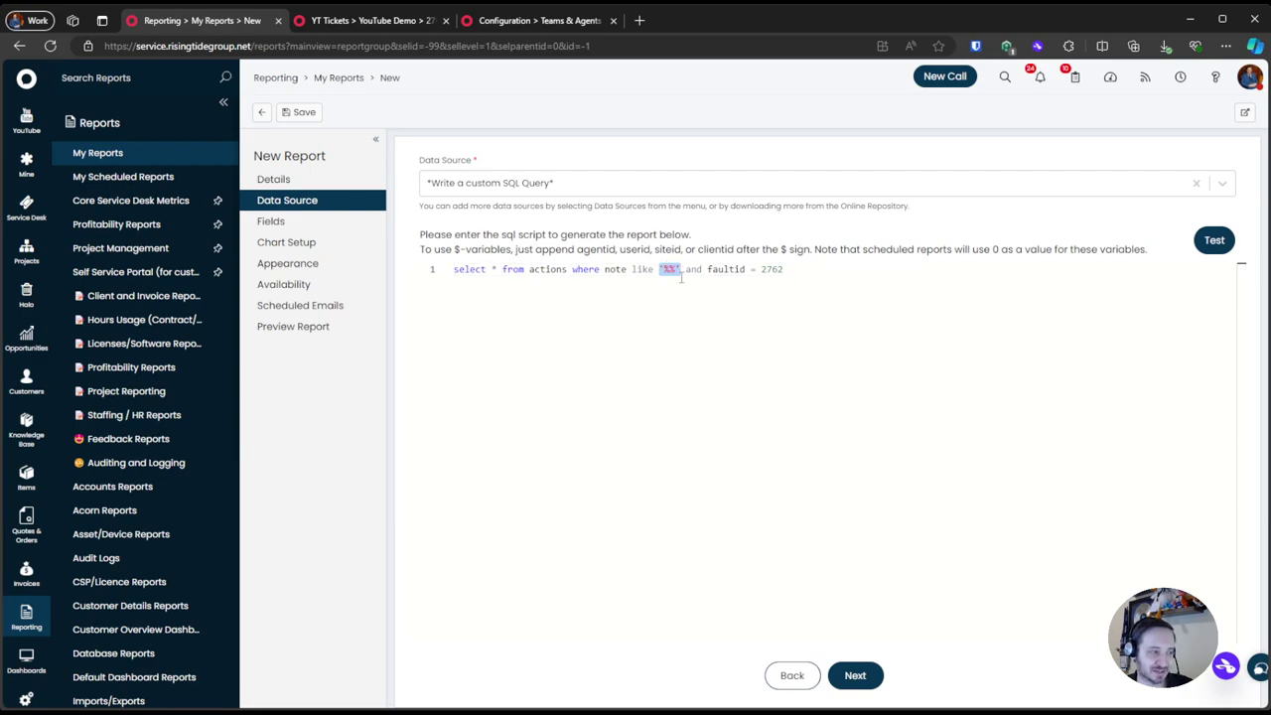
left_click(669, 270)
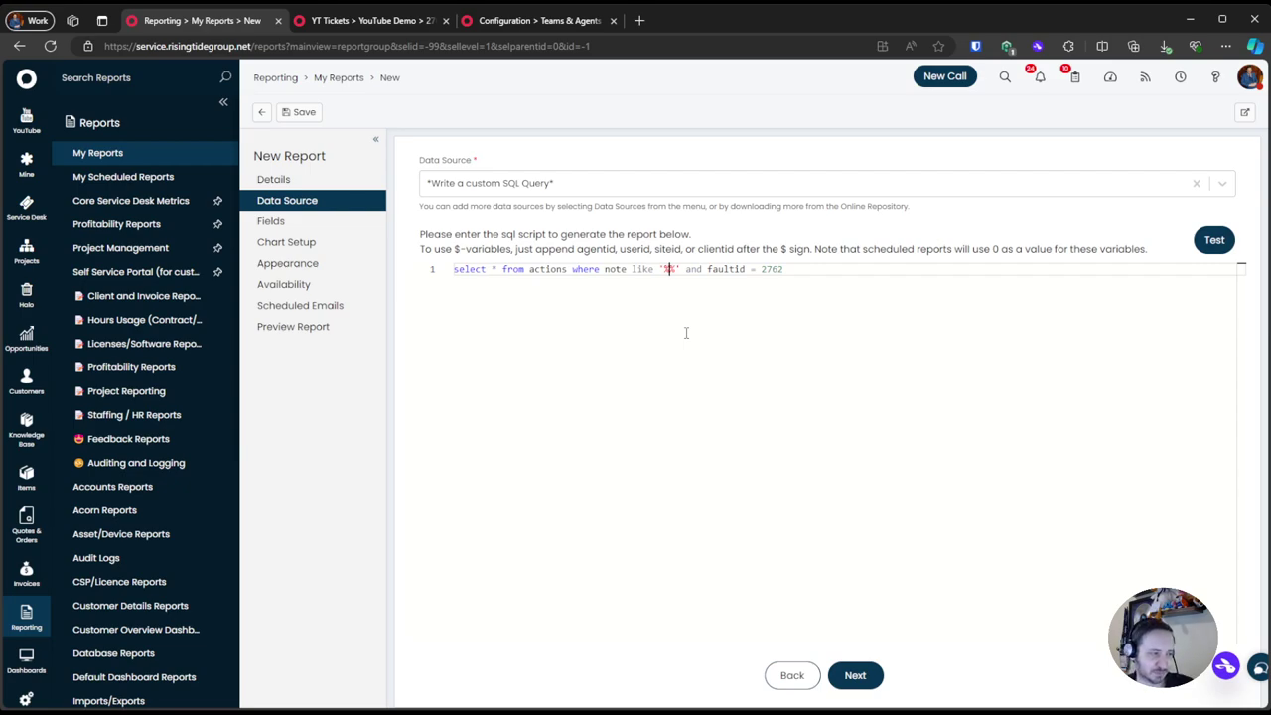
left_click(782, 270)
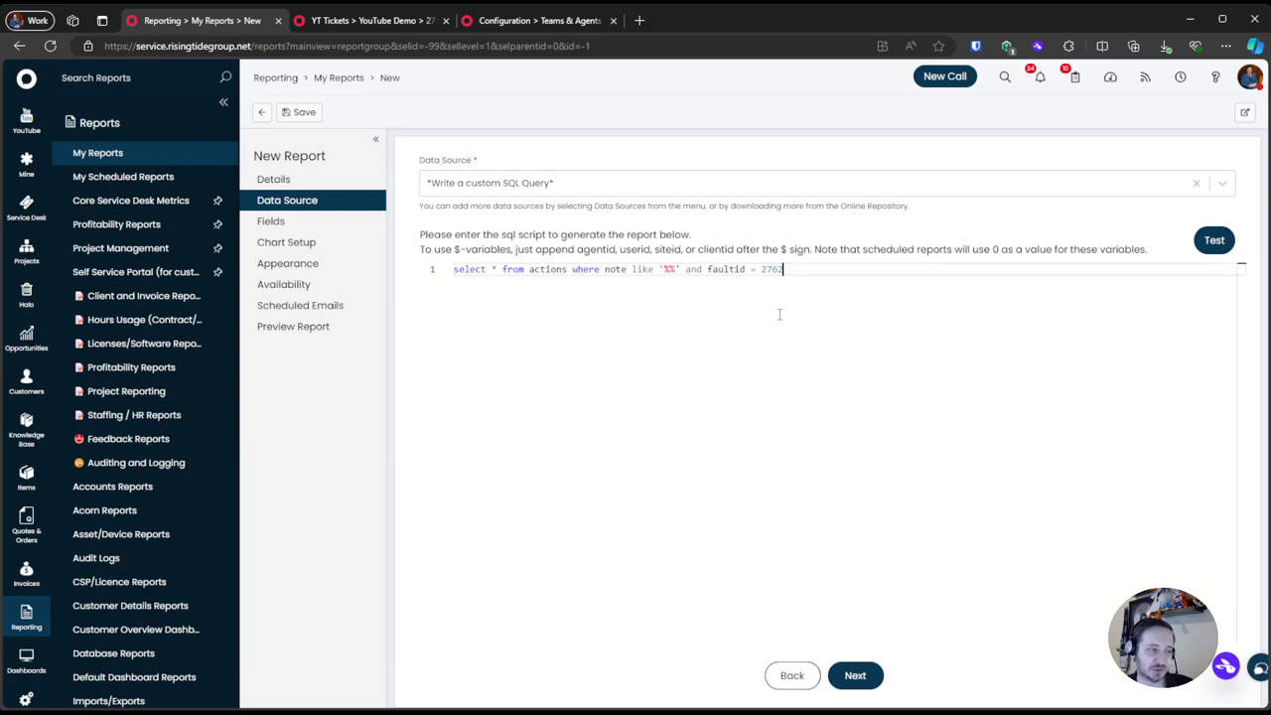
double_click(764, 269)
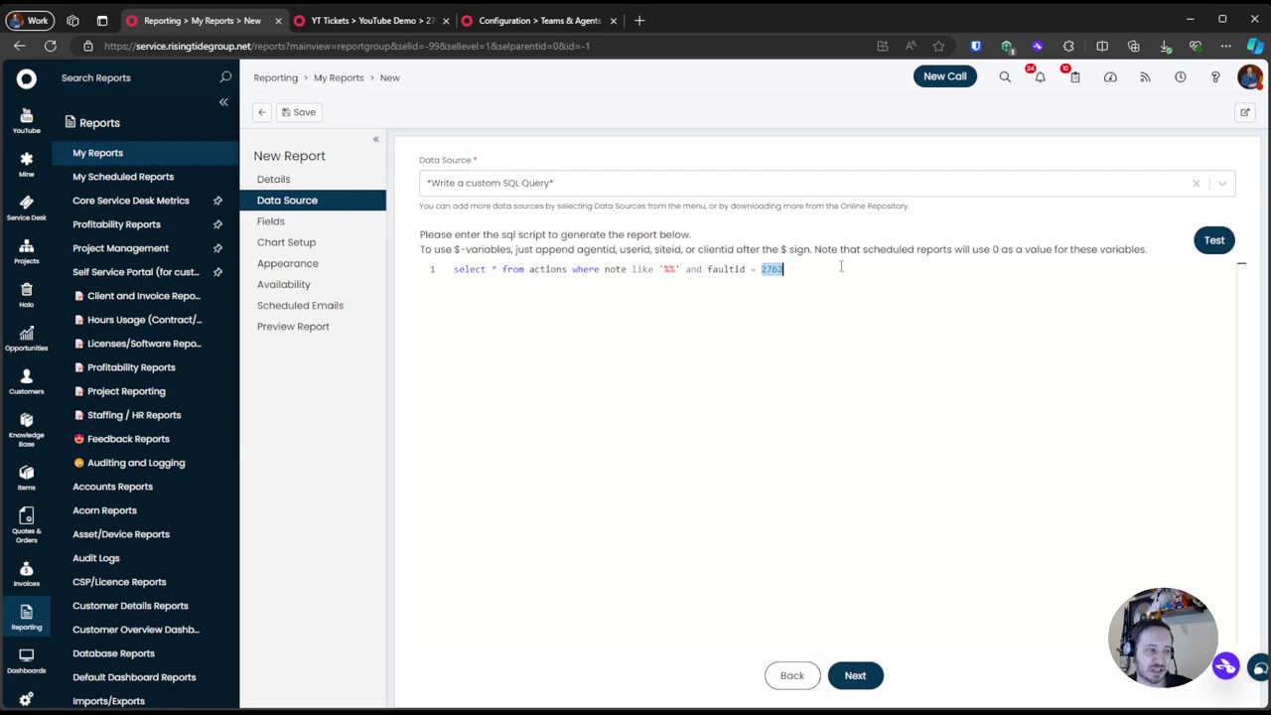
Set the query's note filter to '%hudu%' and load the report preview to check the matching action
left_click(670, 269)
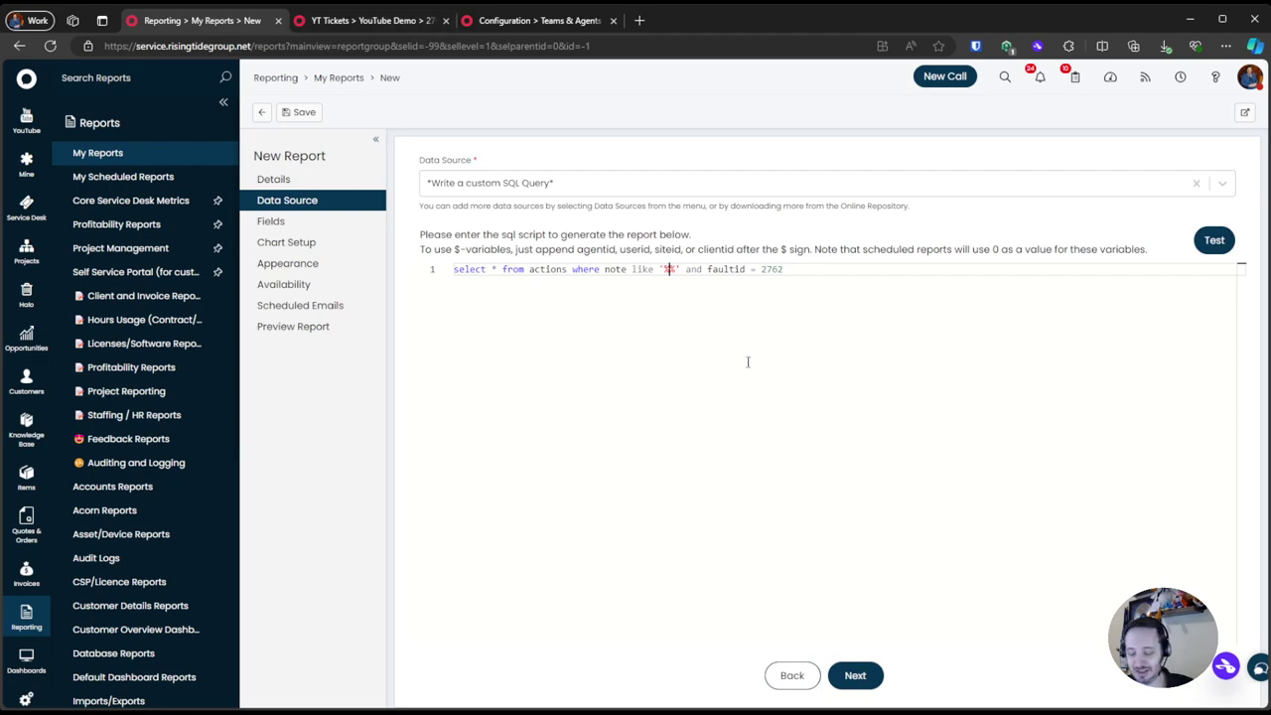
type("hudu")
key("End")
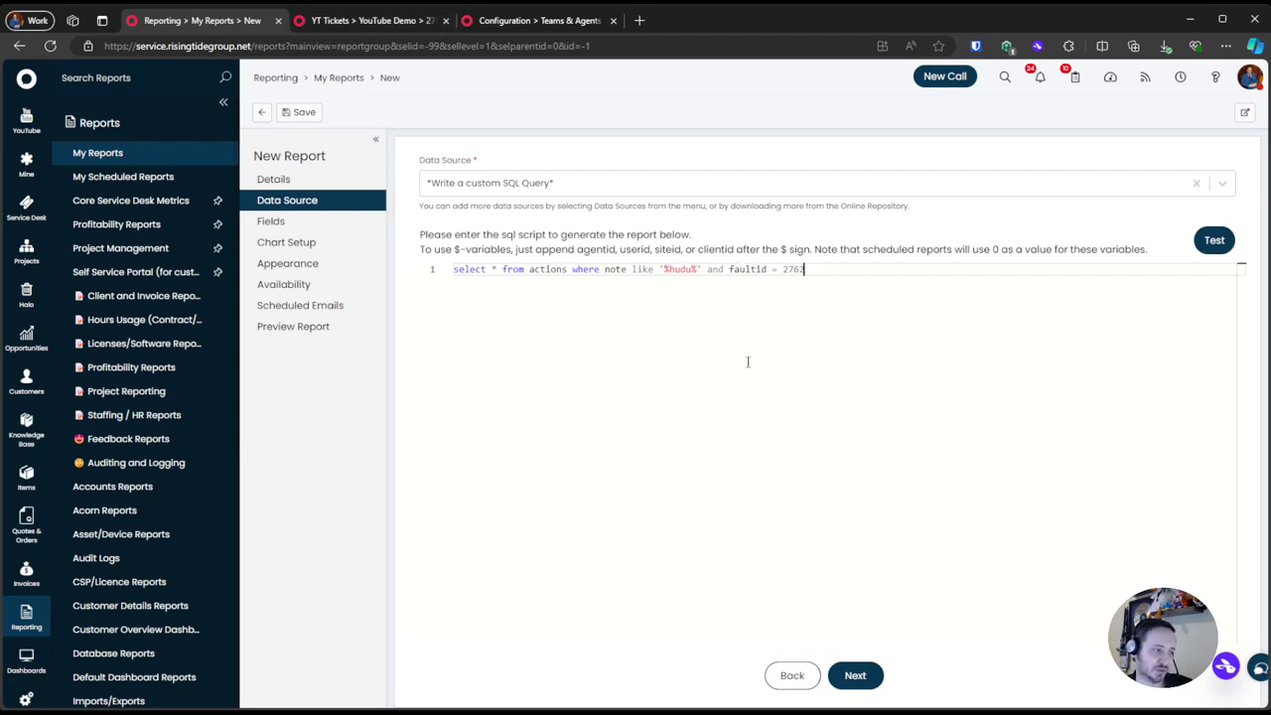
left_click(362, 326)
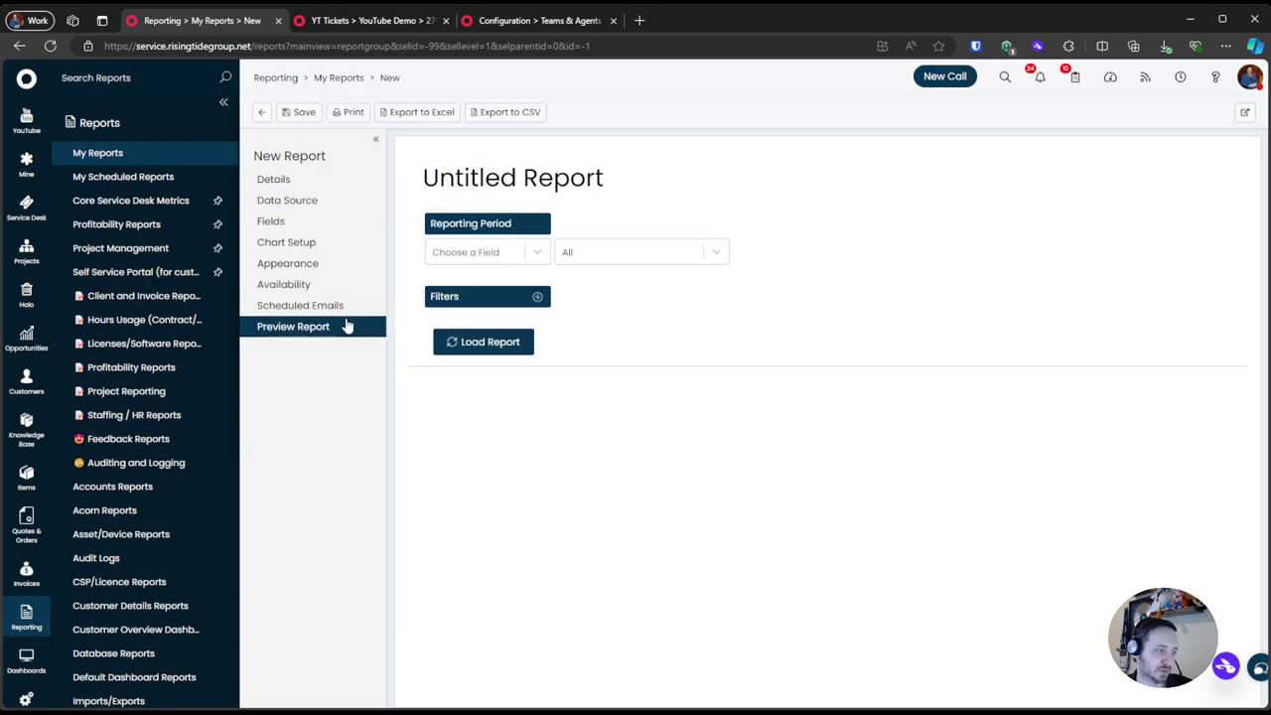
left_click(487, 341)
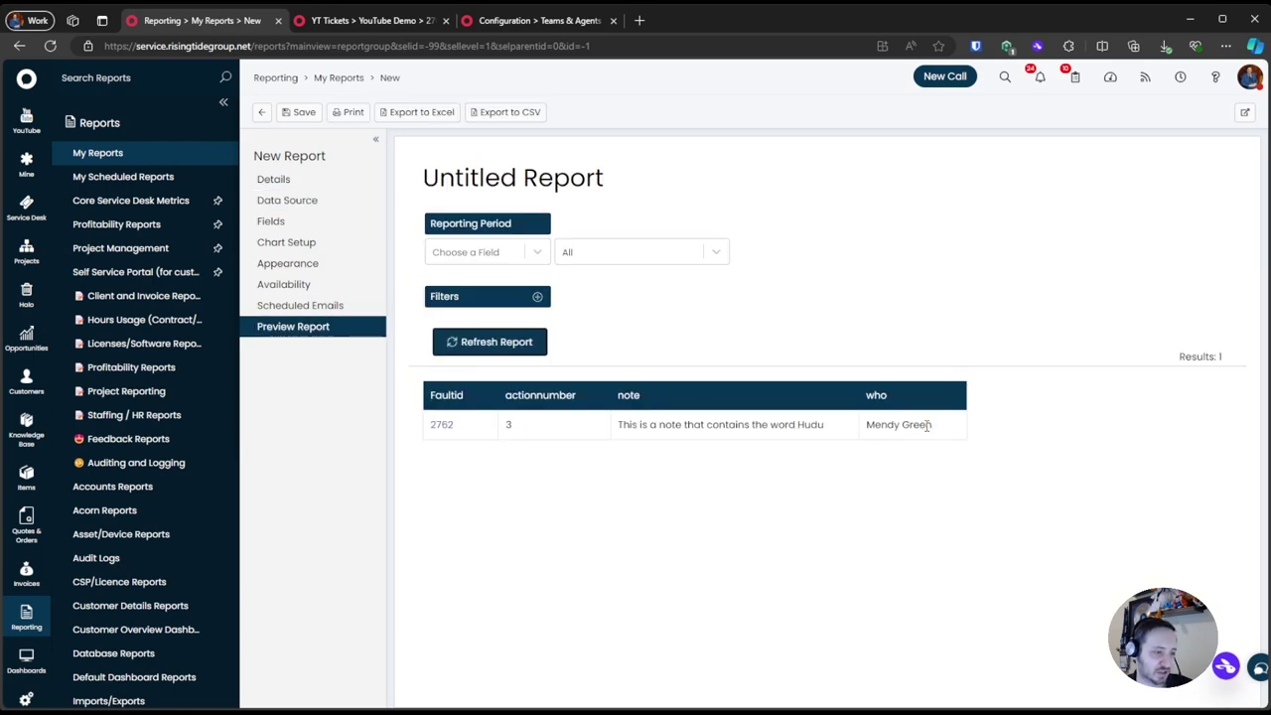
left_click_drag(933, 427, 859, 427)
double_click(506, 425)
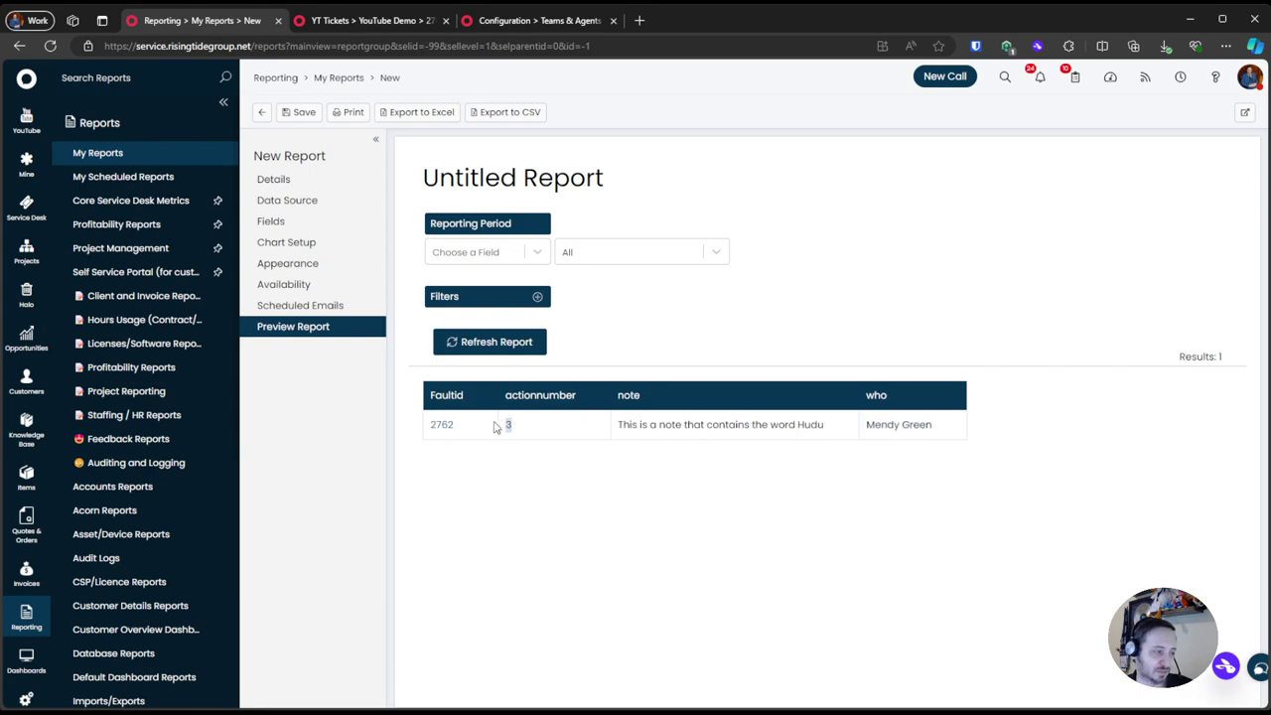
left_click_drag(824, 425, 632, 431)
left_click(792, 481)
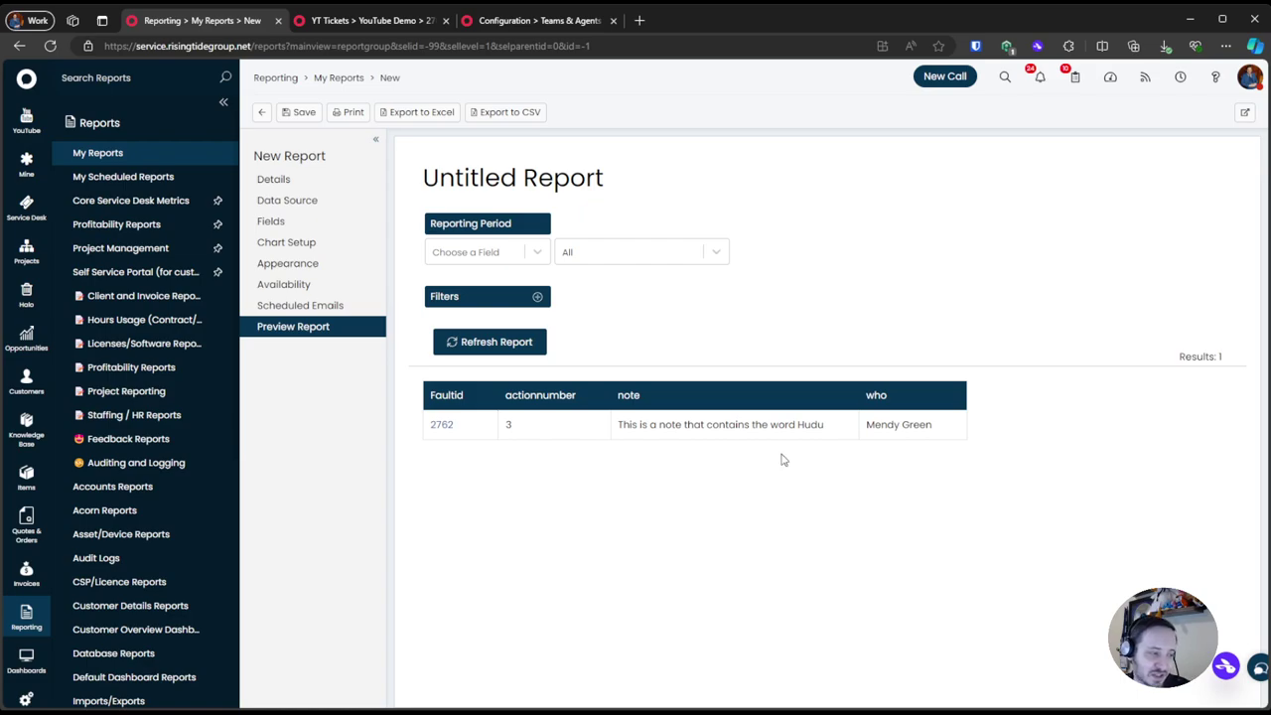
Add the noteHTML field to the fields shown on the report
left_click(348, 220)
left_click(1228, 348)
left_click(774, 346)
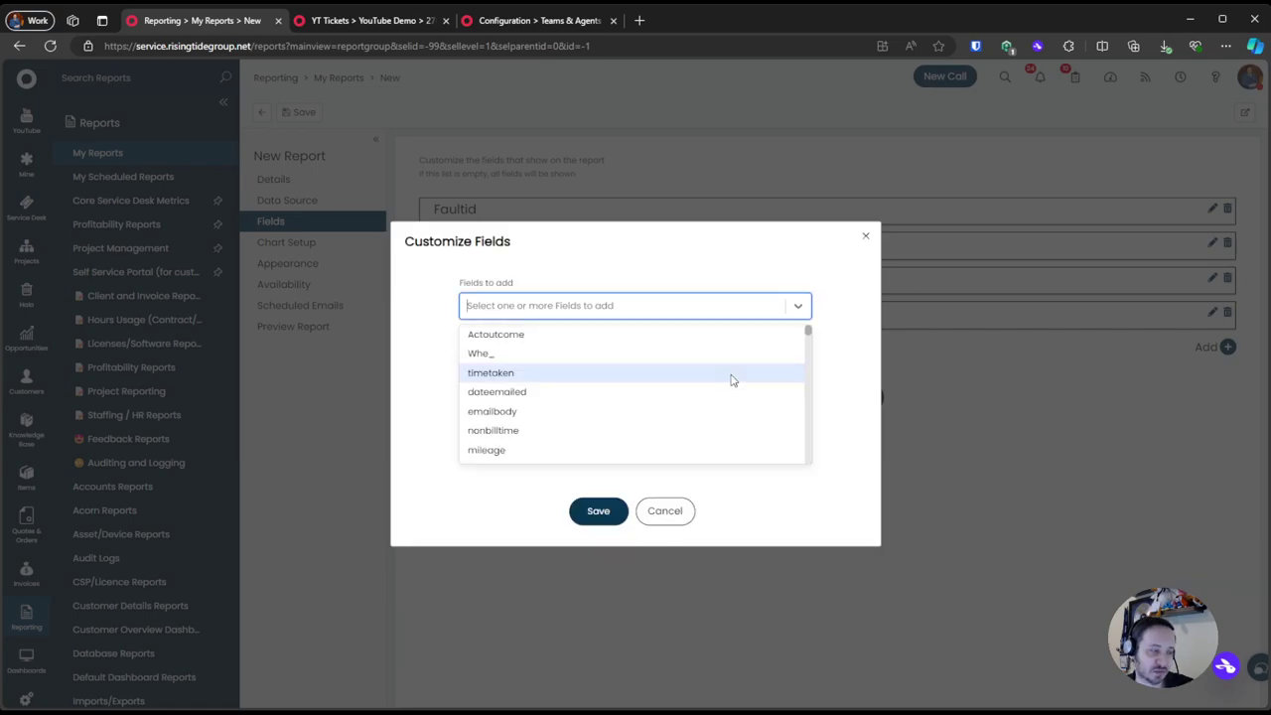
type("notehtml")
left_click(695, 391)
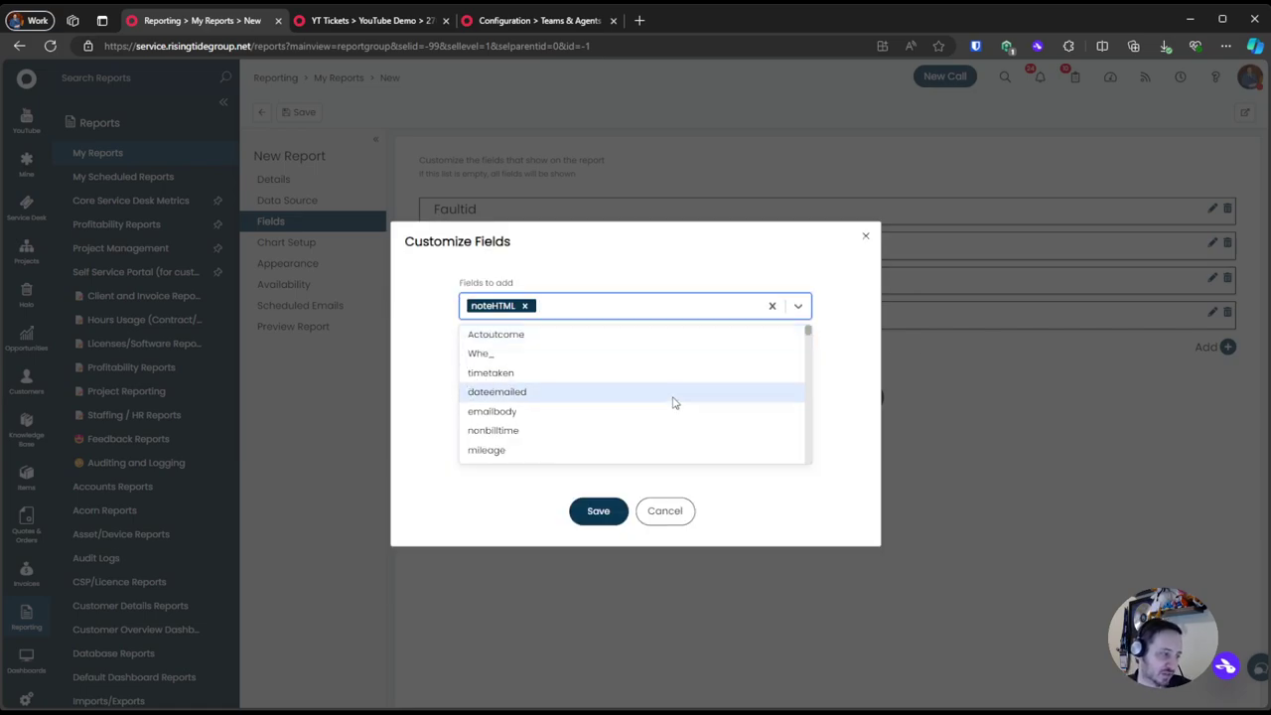
left_click(746, 483)
left_click(598, 437)
Load the report preview with the added field and examine the noteHTML column
left_click(328, 328)
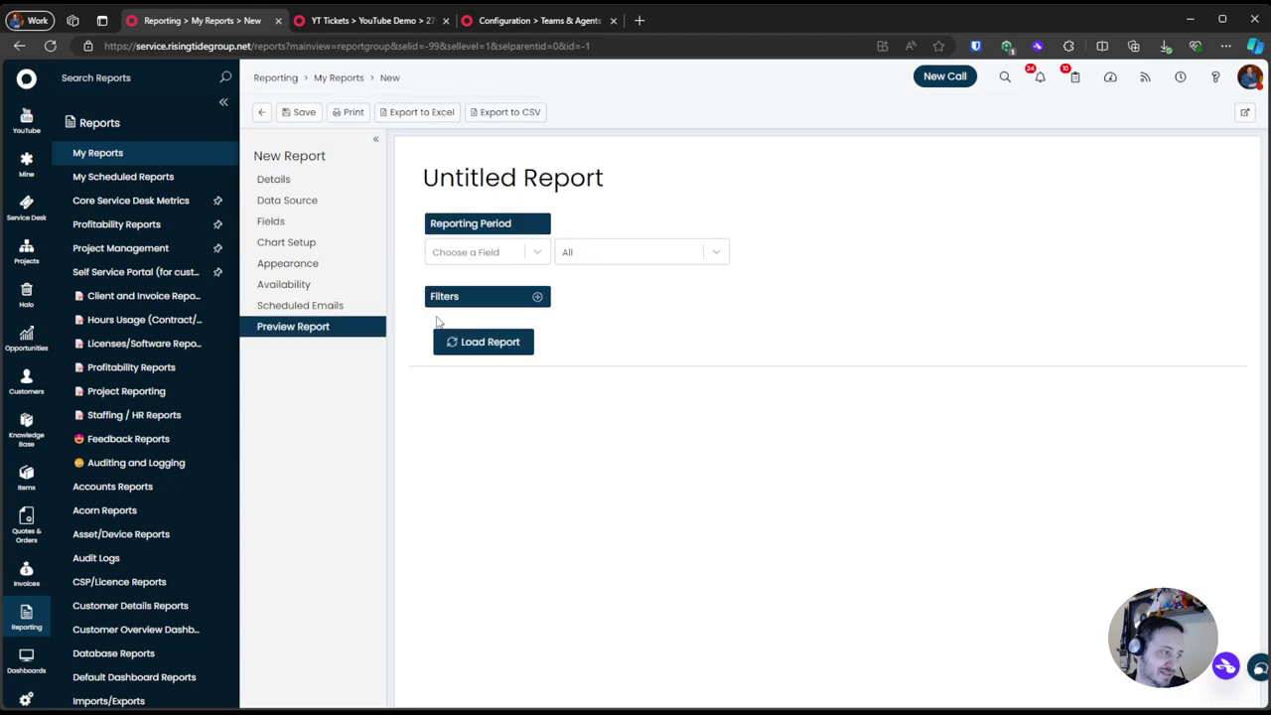
left_click(532, 345)
left_click_drag(962, 426, 1011, 440)
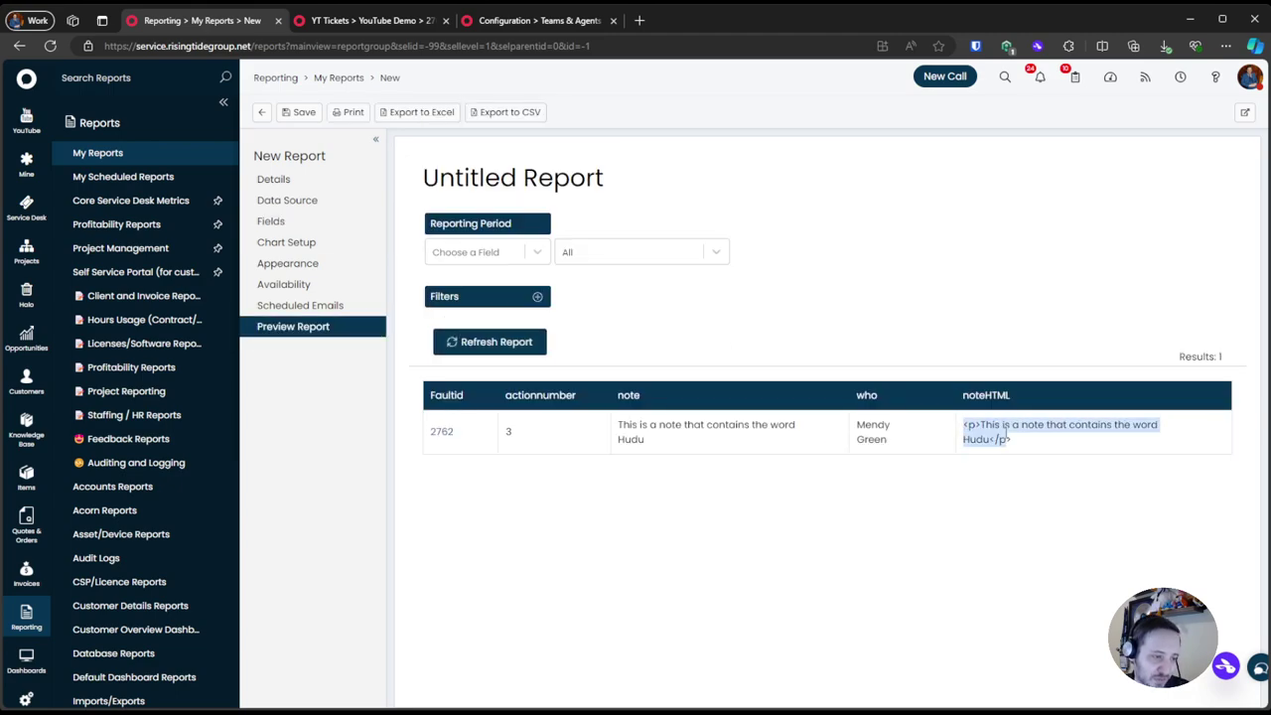
left_click(1020, 482)
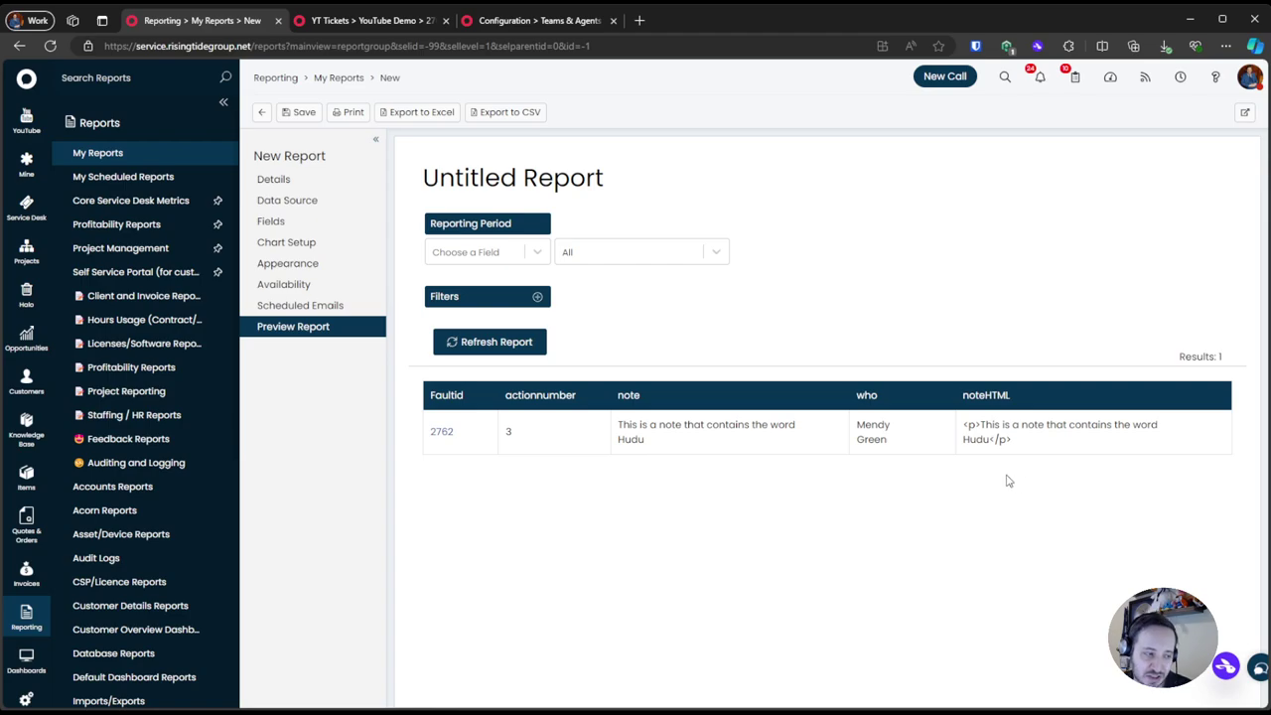
Change the keyword in the query's note filter to "Rewst" and load the report preview
left_click(340, 201)
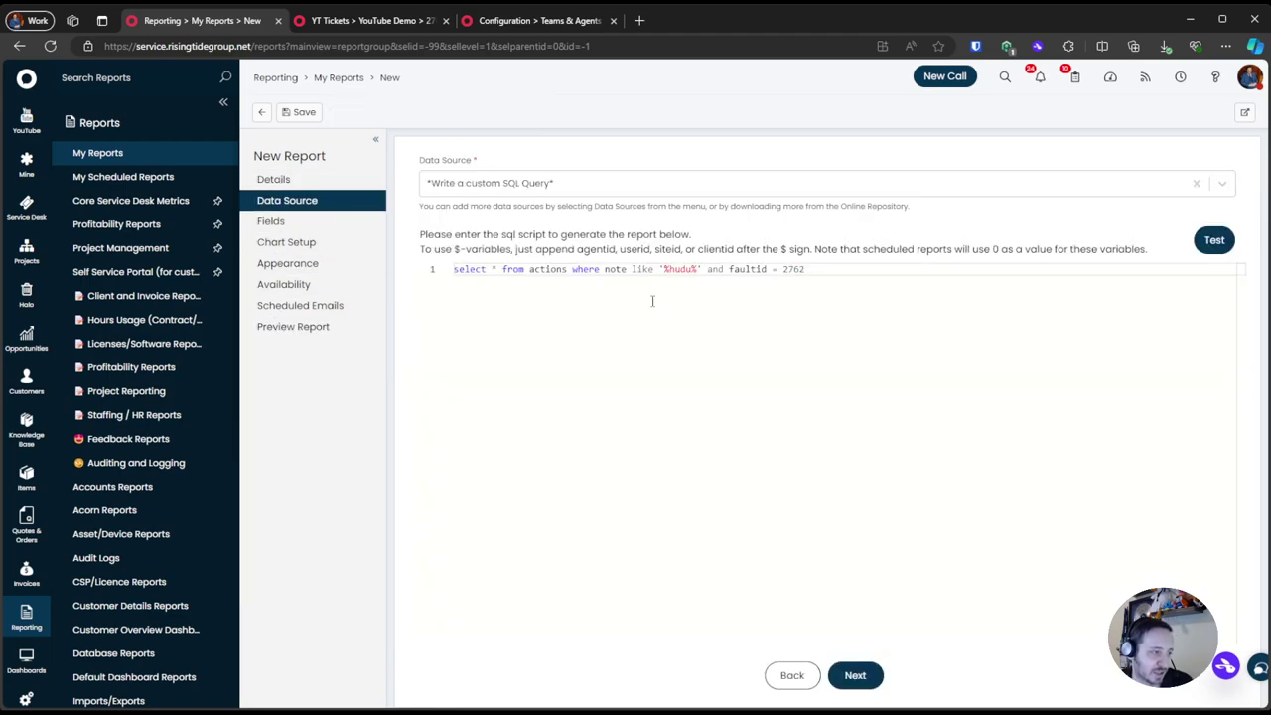
double_click(683, 270)
type("Rewst")
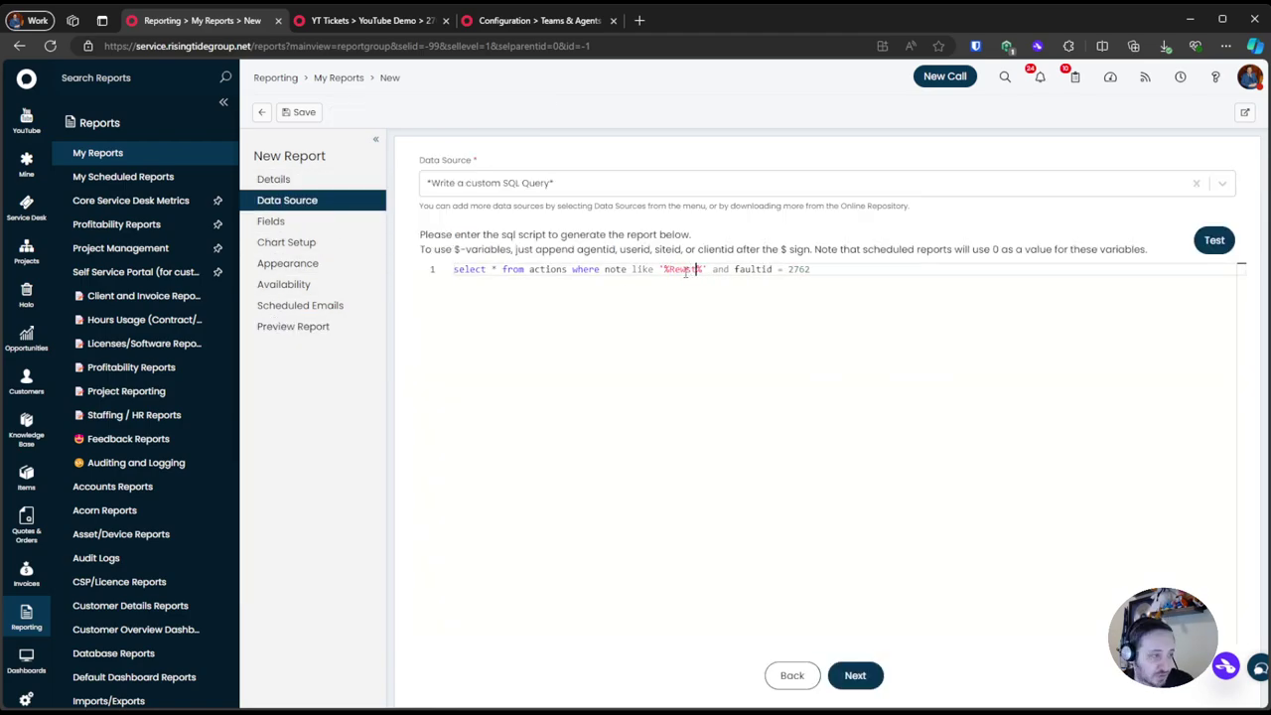
left_click(358, 328)
left_click(468, 347)
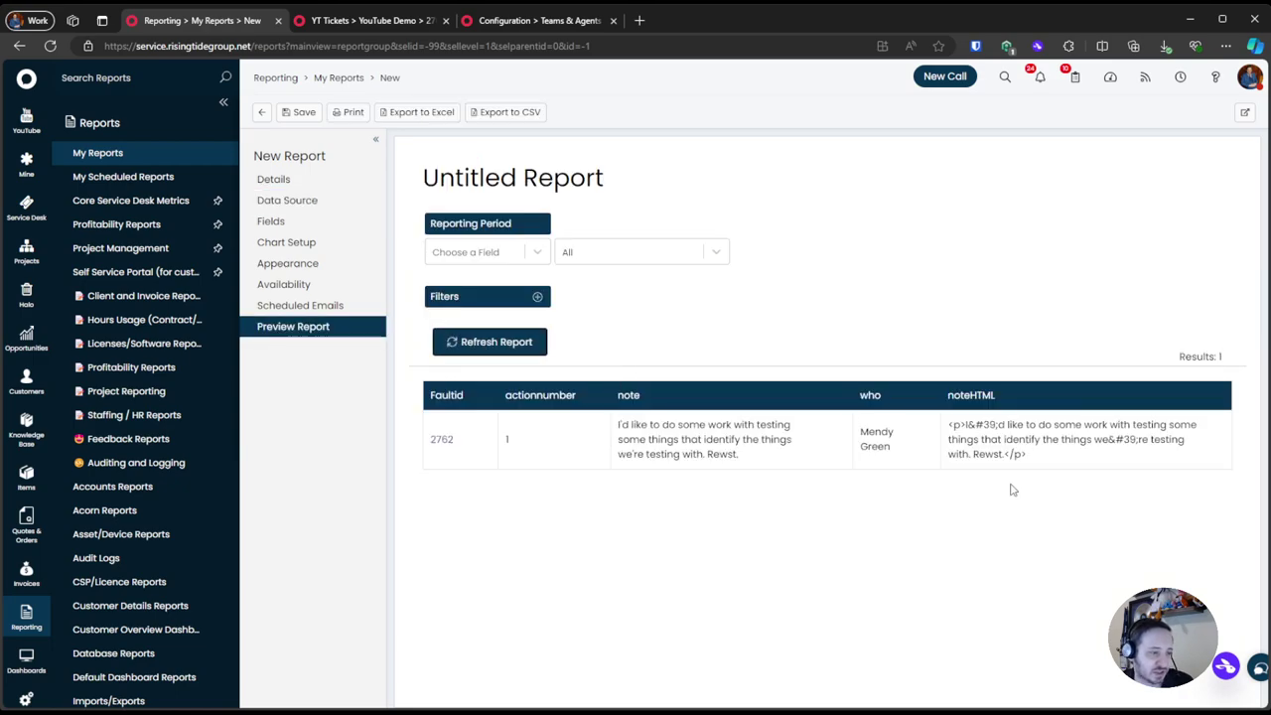
Change the query's note keyword to "World Domination" and load the report preview to check the matching email note
left_click(328, 202)
double_click(683, 270)
type("Do")
type("rld Dominat")
type("ion%' and faultid = 2762")
left_click(320, 327)
left_click(512, 342)
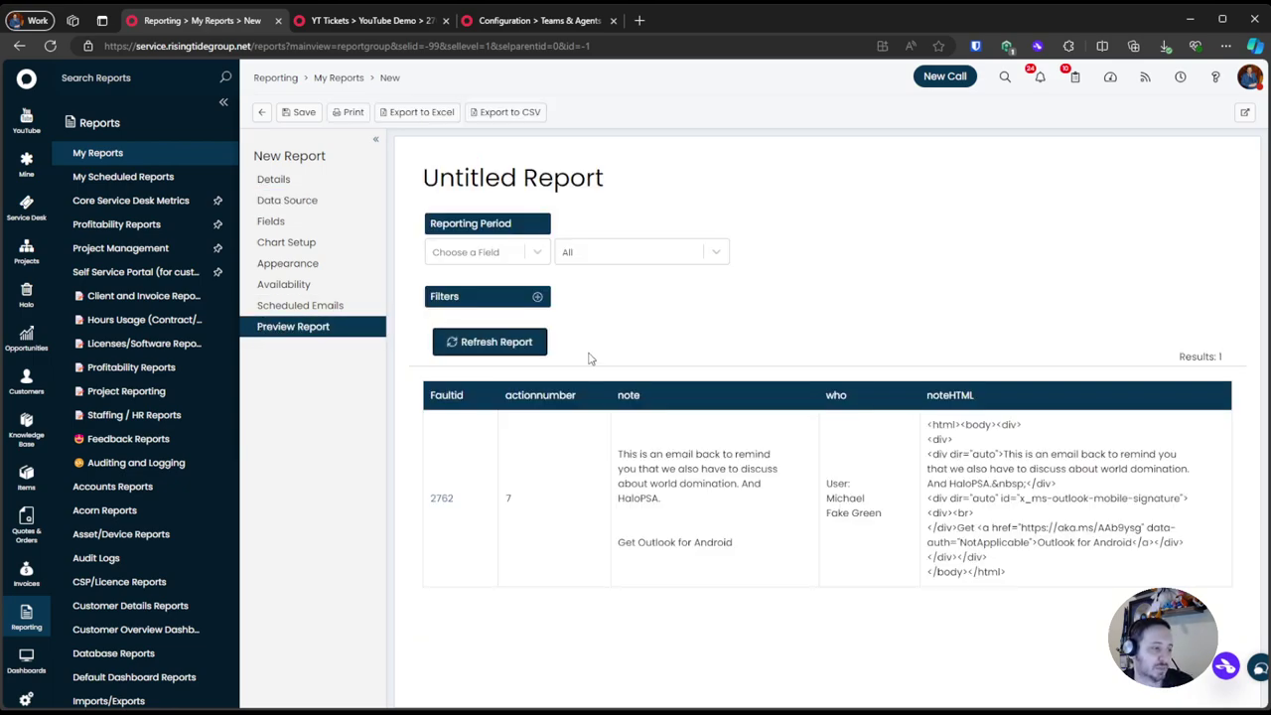
left_click_drag(620, 453, 734, 455)
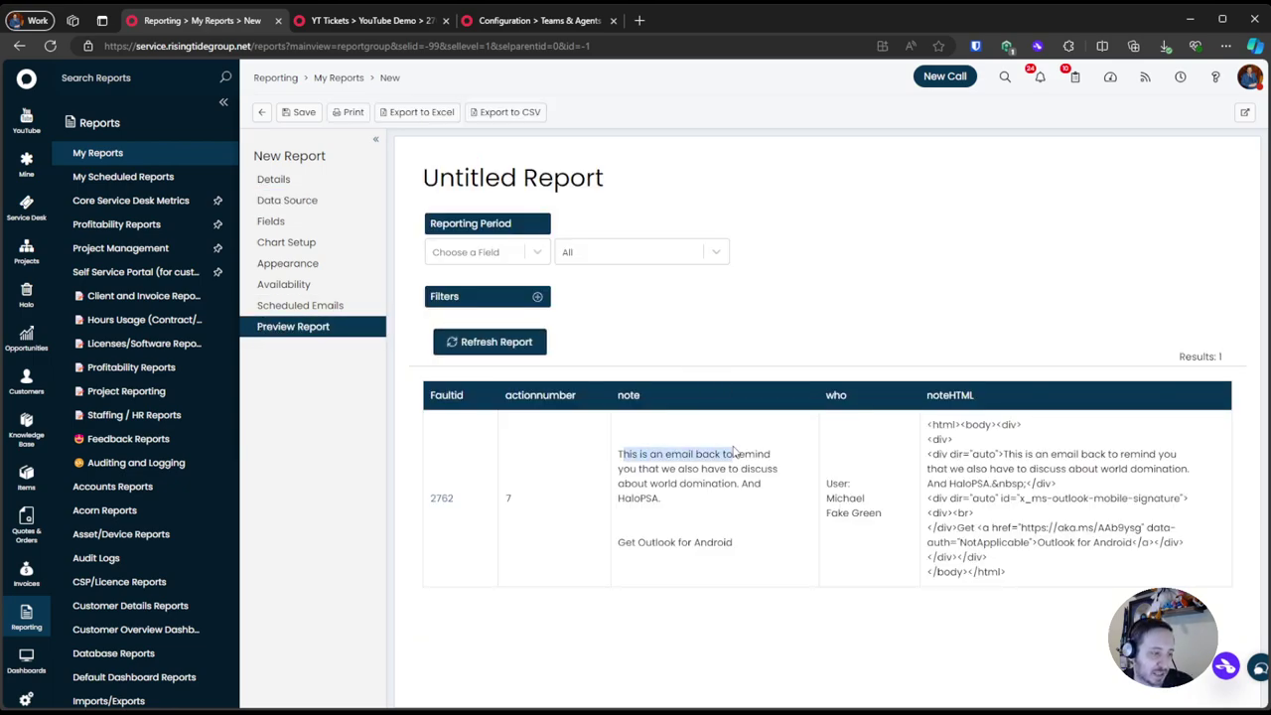
left_click(644, 476)
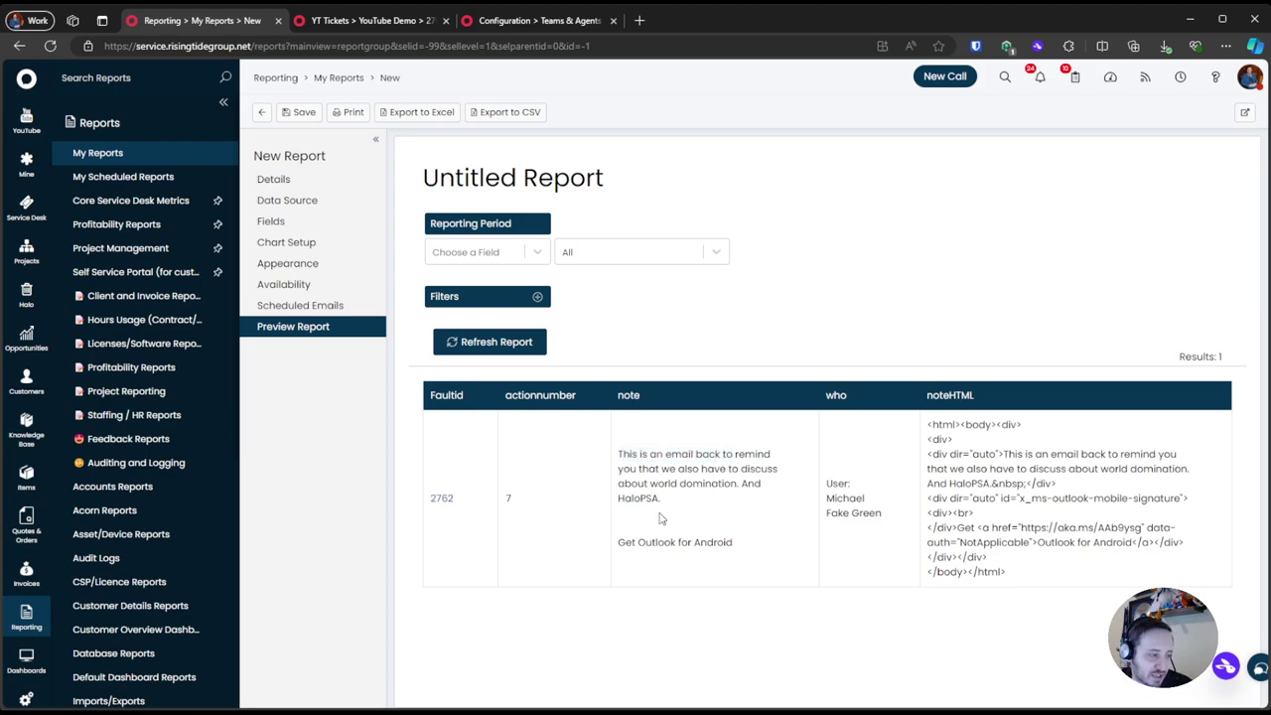
Replace the keyword in the query's note filter with "Android"
left_click(281, 203)
left_click_drag(675, 269, 749, 272)
key("BackSpace")
type("Amdroid")
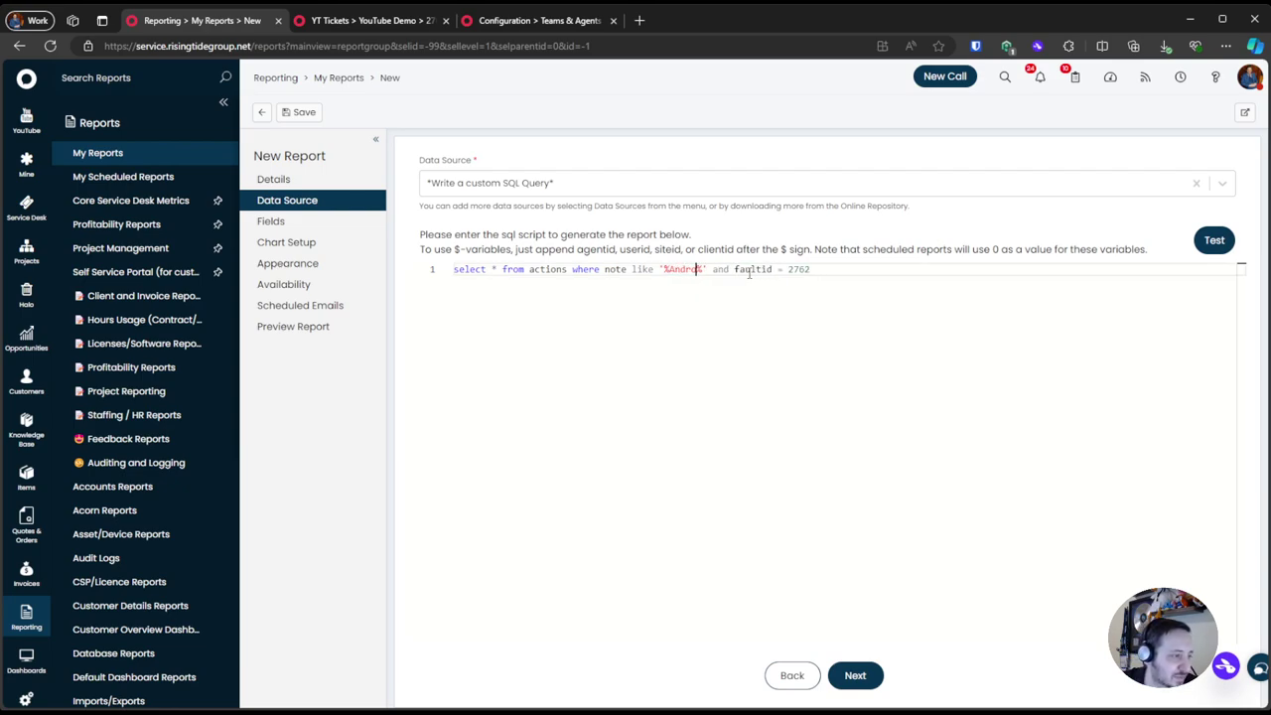
key("BackSpace")
key("BackSpace")
type("id")
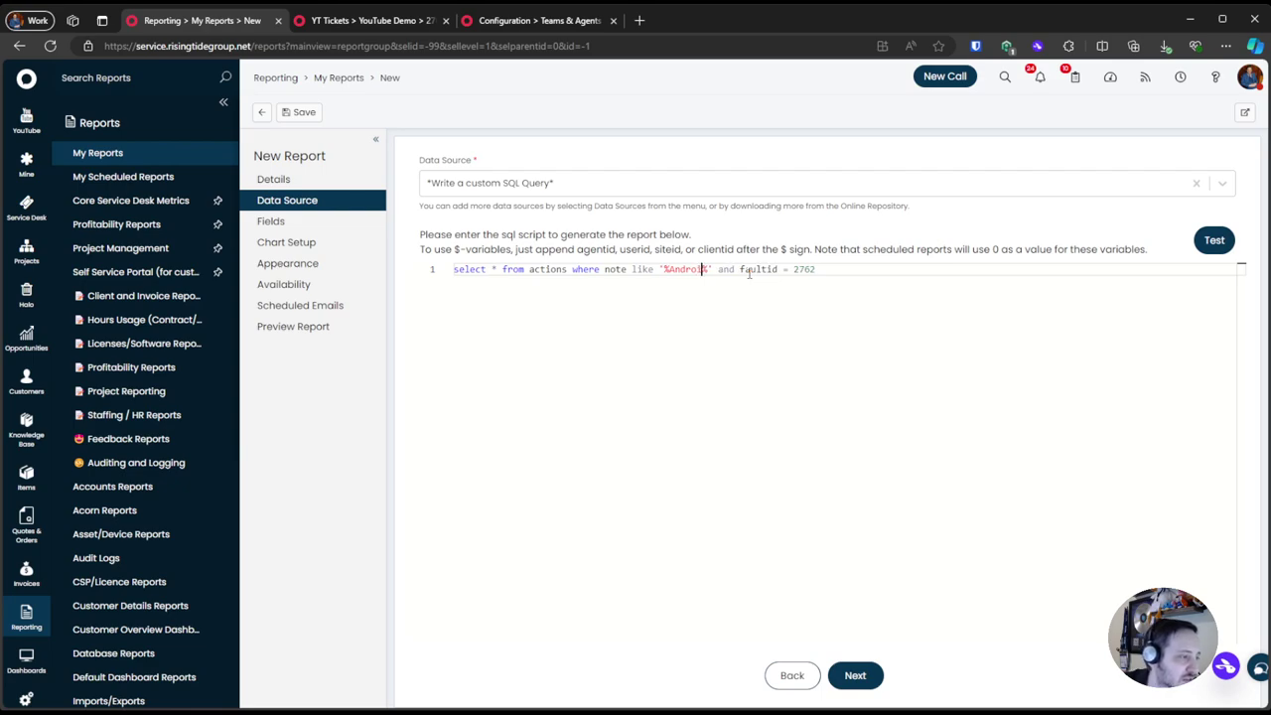
Load the report preview, examine the signature text in the note, and compare it with the query's "Android" keyword
left_click(337, 328)
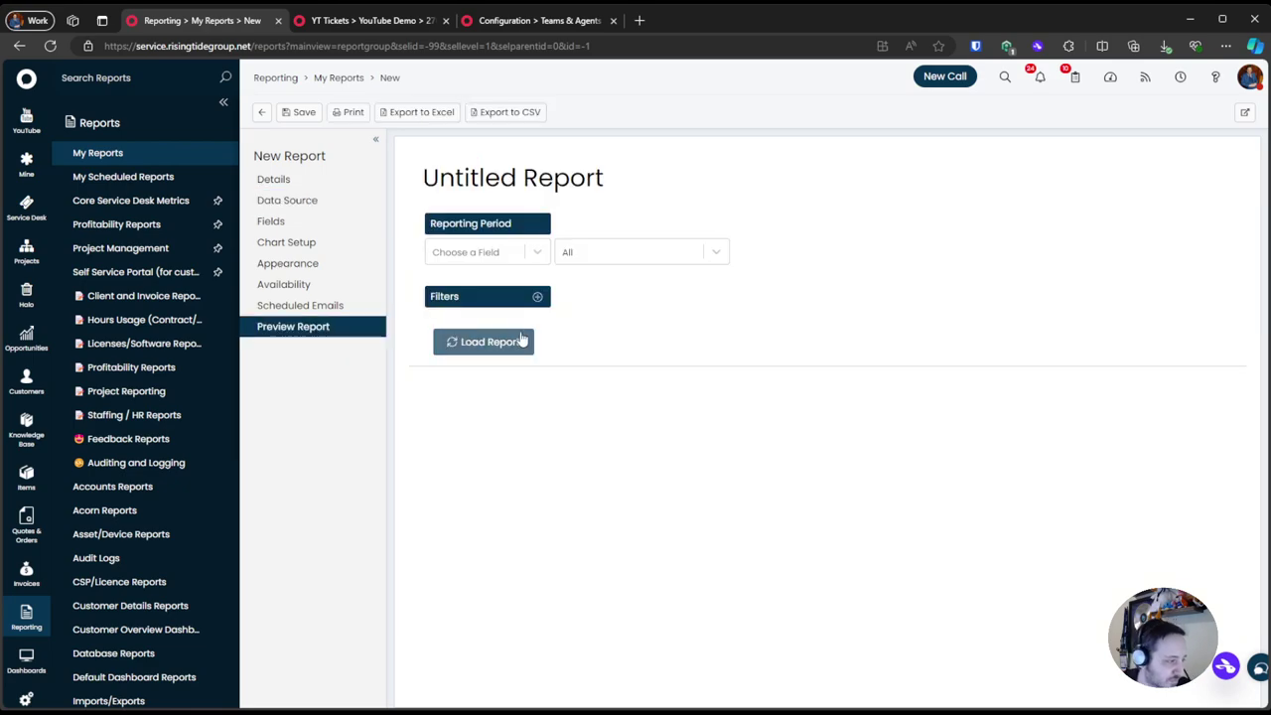
left_click(522, 340)
left_click_drag(643, 543, 758, 553)
left_click(750, 574)
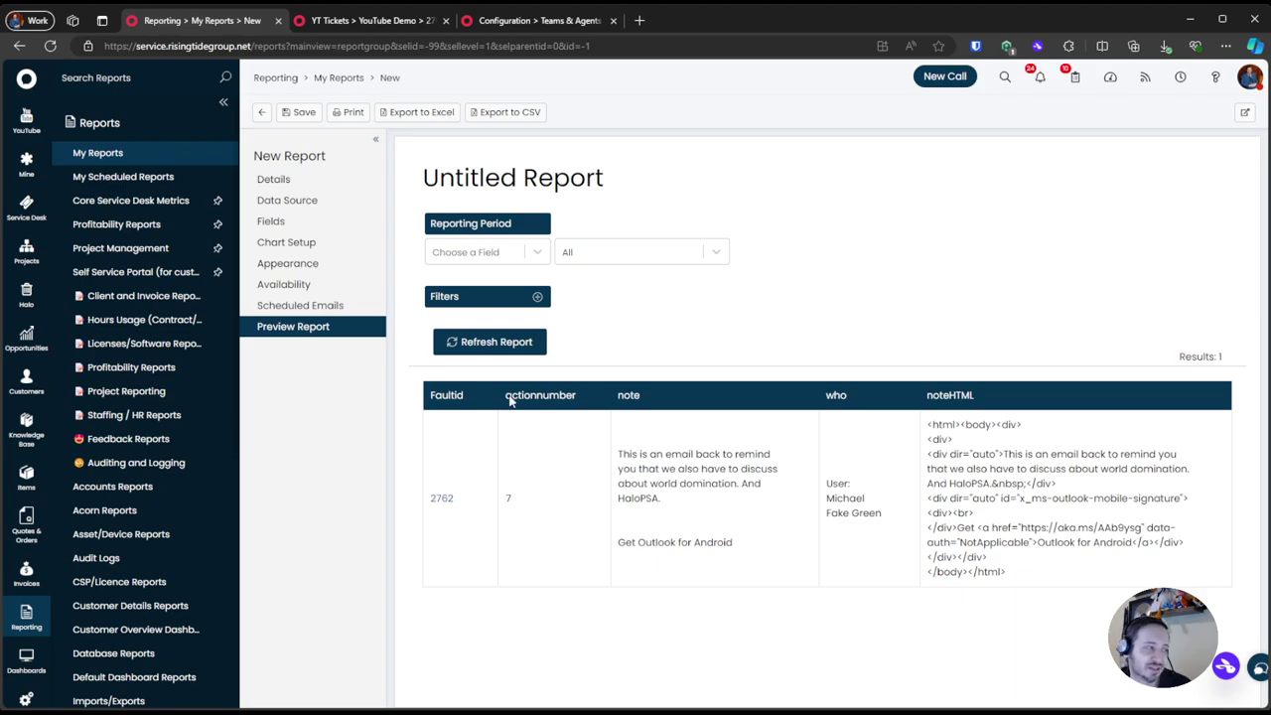
left_click(332, 201)
double_click(685, 269)
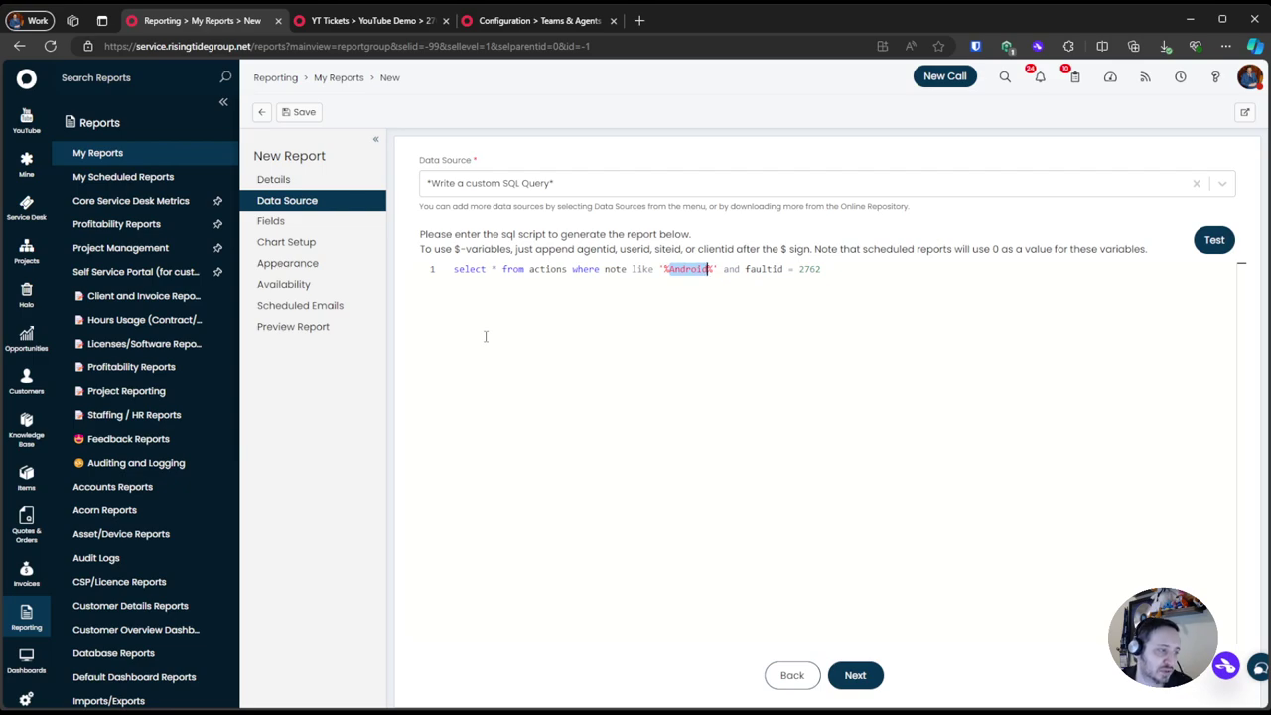
left_click(359, 329)
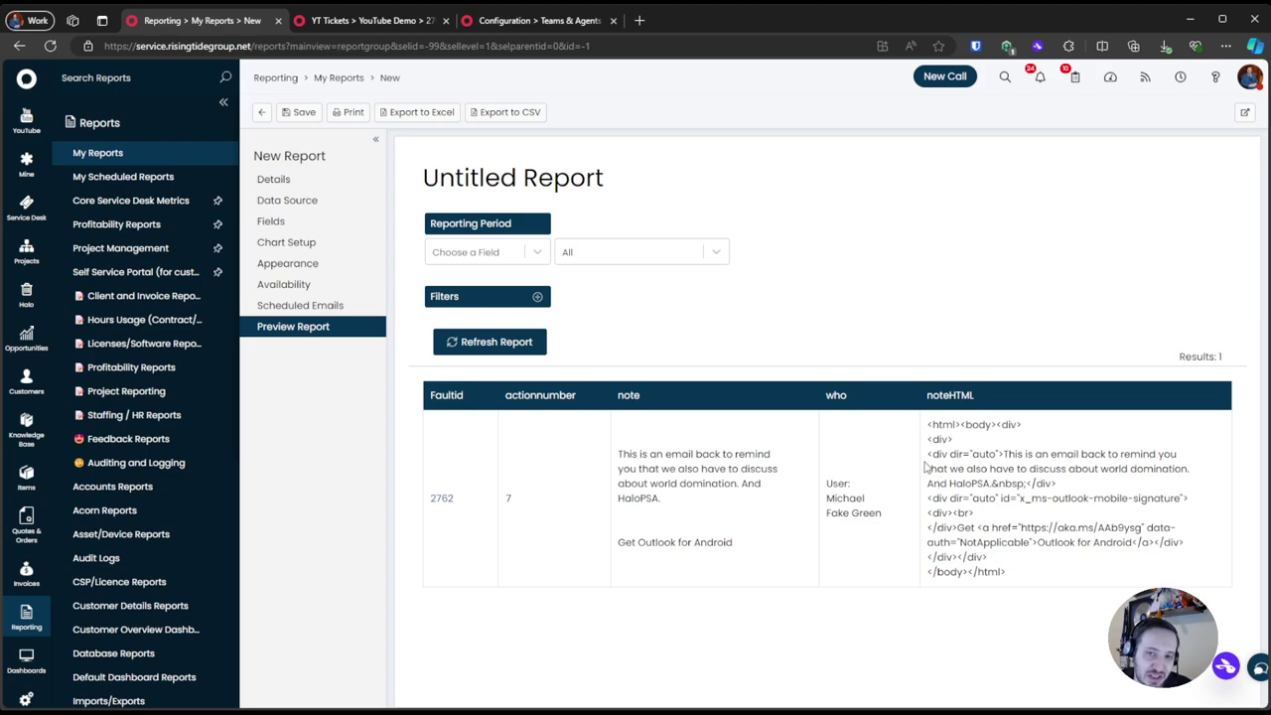
Open Configuration in a separate browser tab and find the Custom Fields list by searching for "custom fiel"
scroll(27, 615, "down", 1)
middle_click(26, 650)
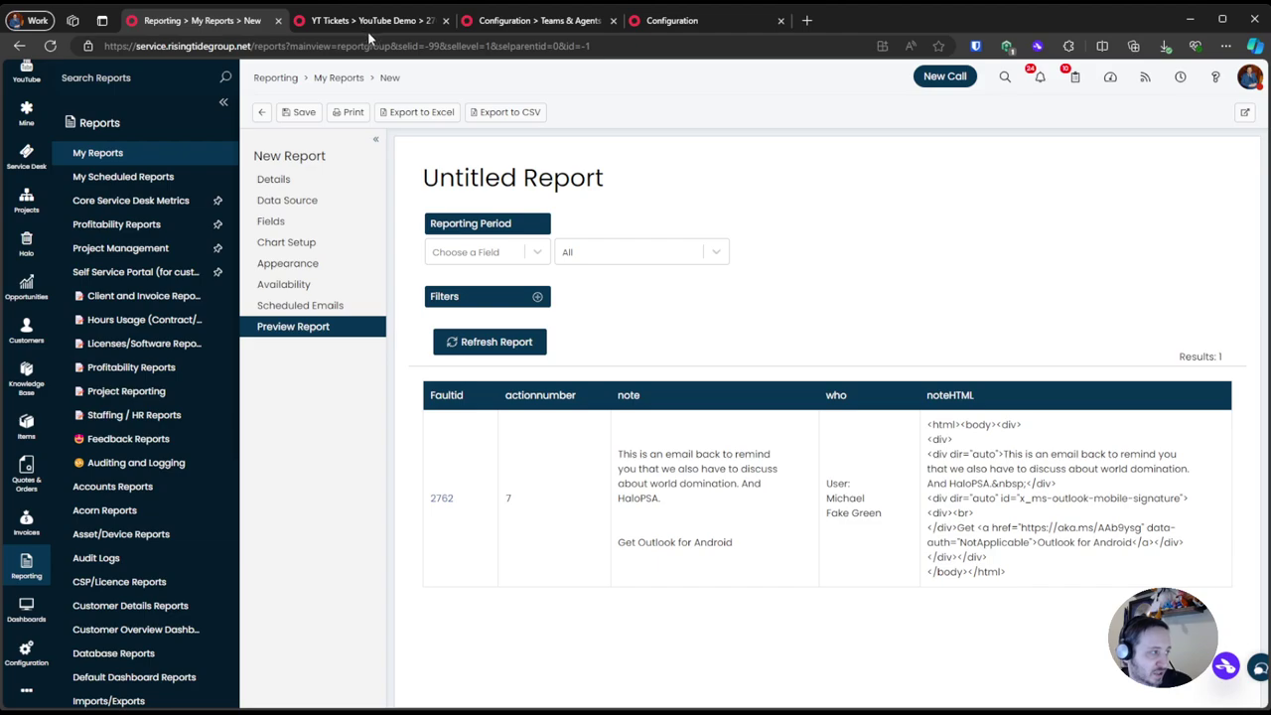
left_click(640, 28)
left_click(681, 181)
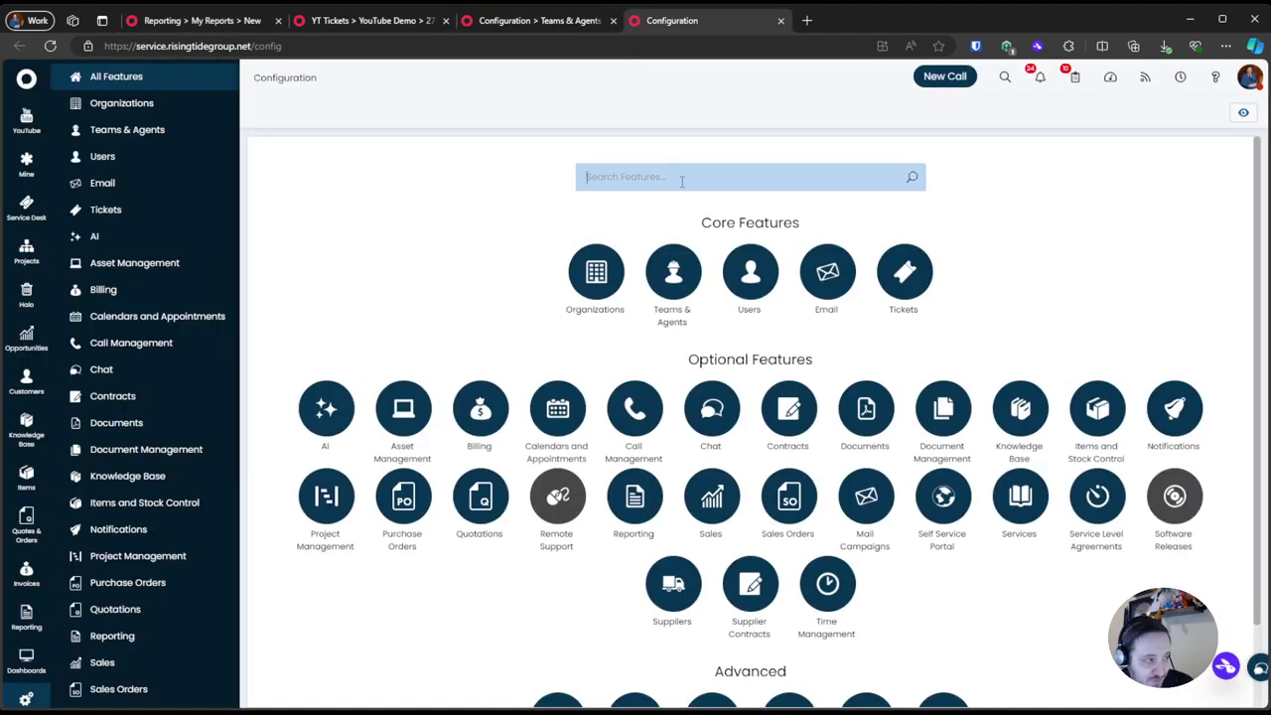
type("custom fiel")
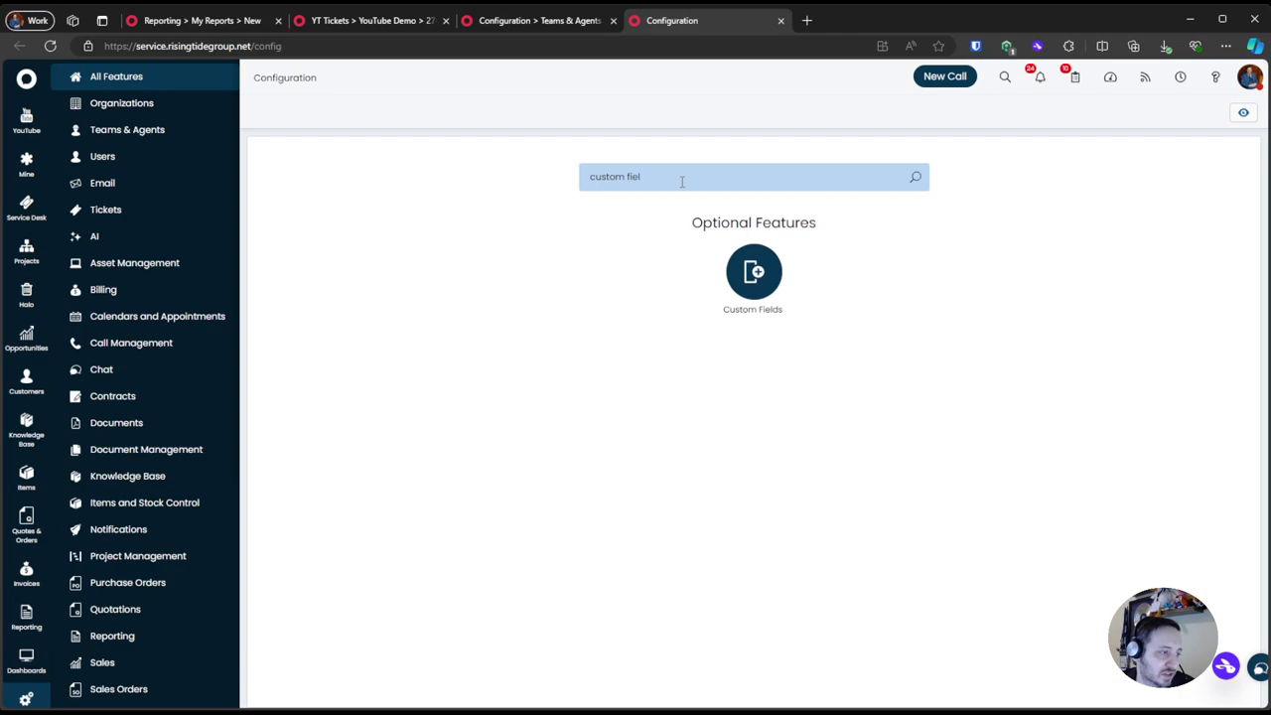
left_click(743, 279)
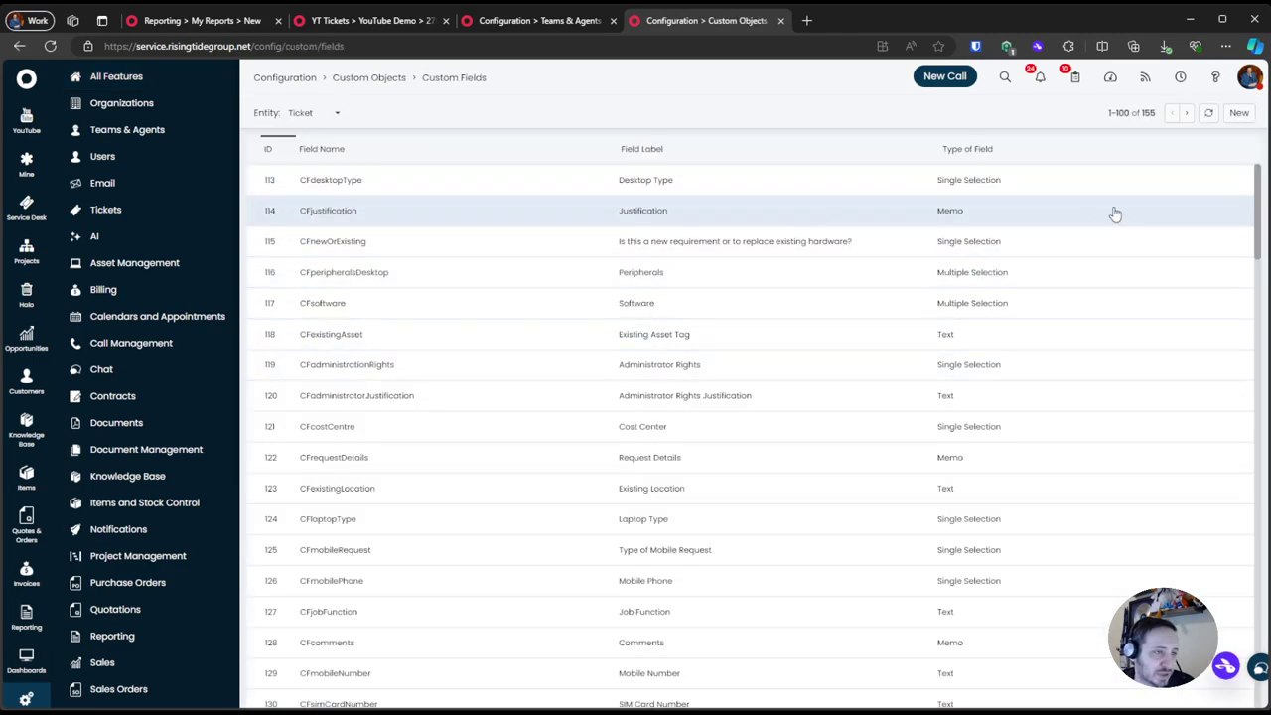
Start a new ticket custom field named actionSearchKeywordLookup with the label "Search Keyword", keeping the Text field type
left_click(1240, 114)
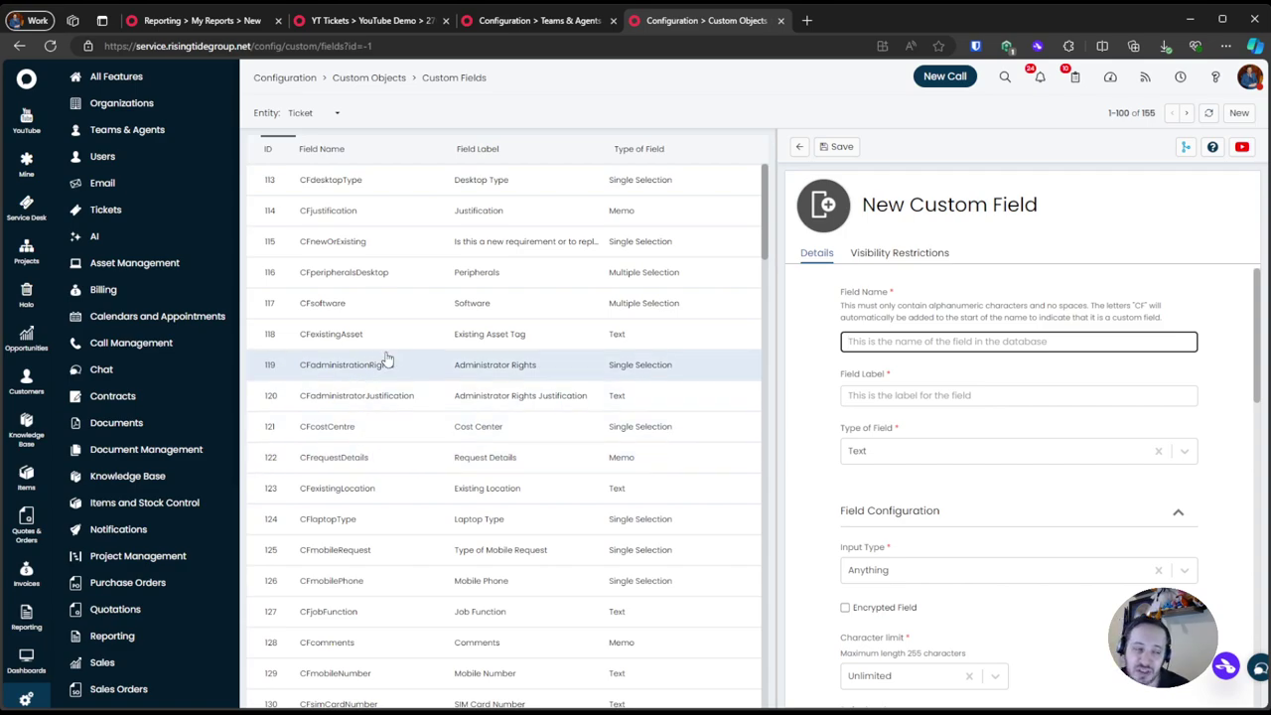
left_click(931, 341)
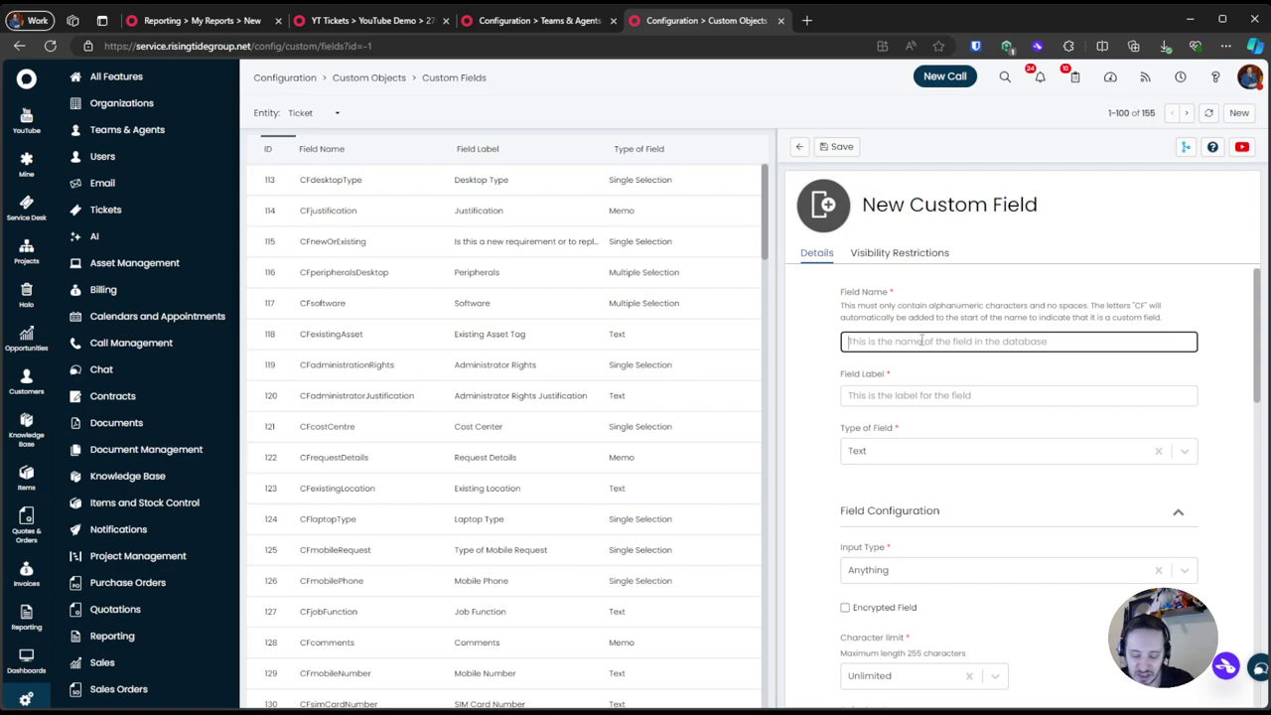
type("actionSear")
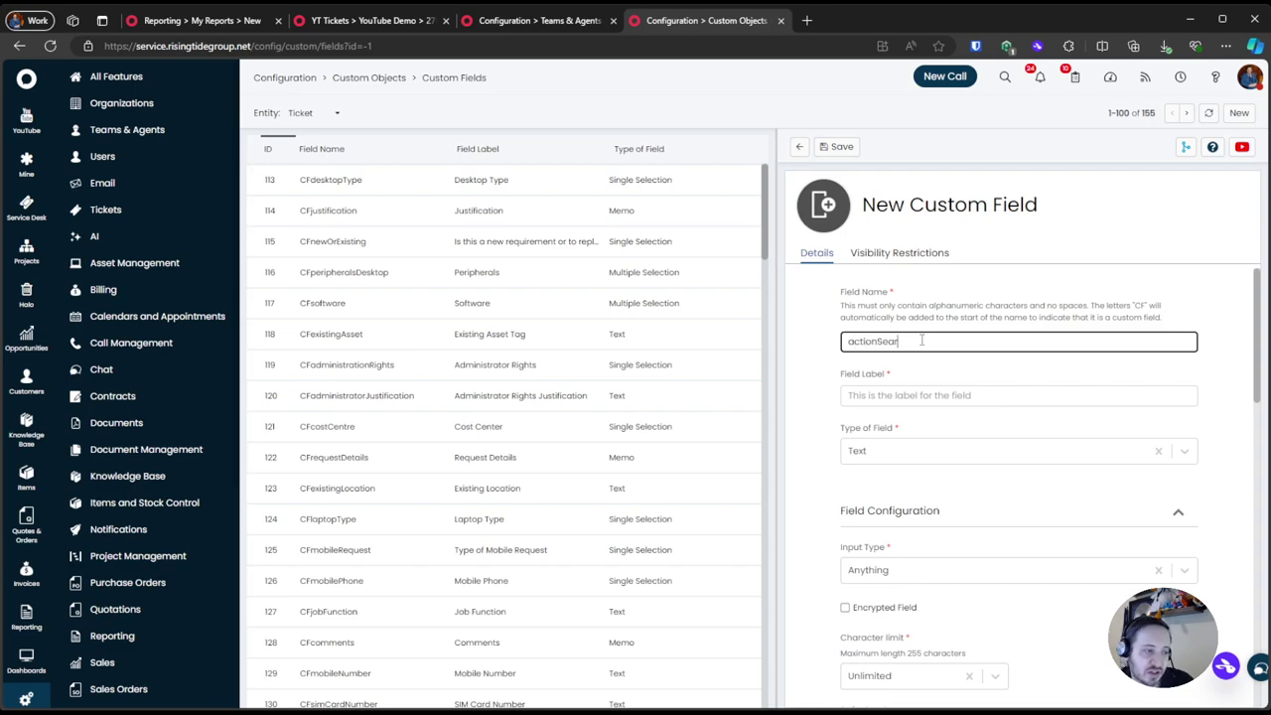
type("chKeywordLookup")
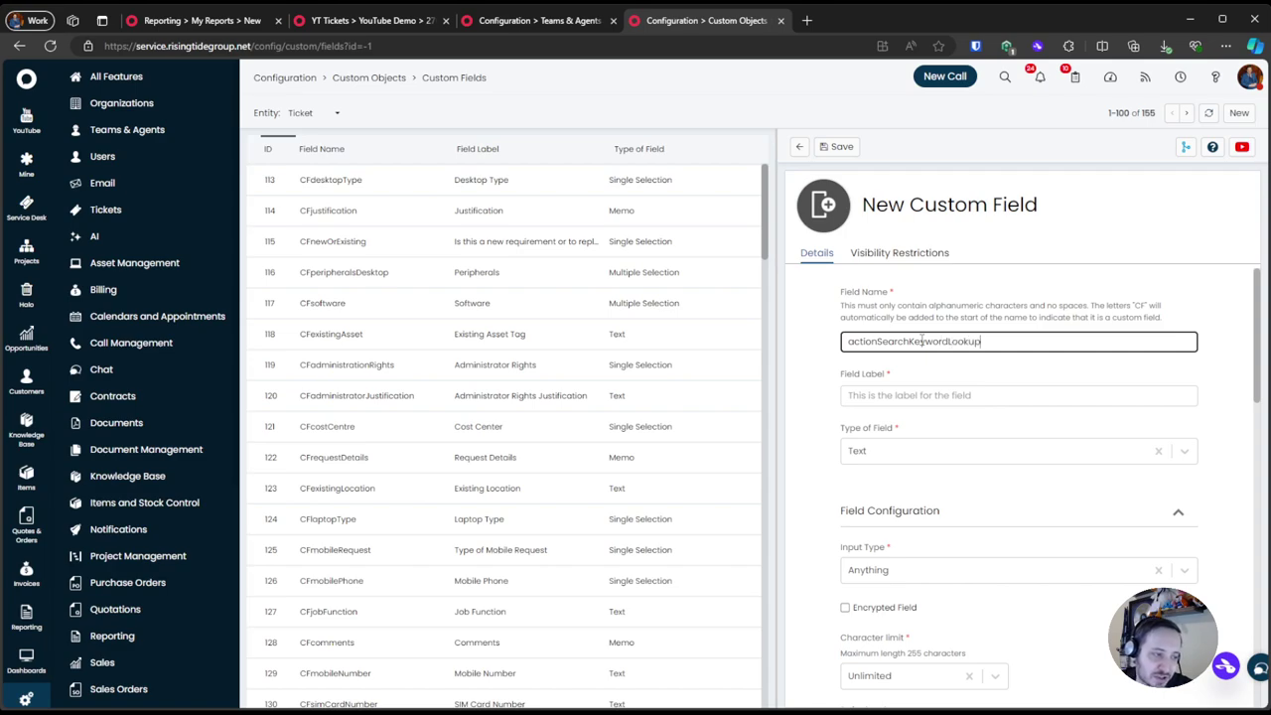
left_click(957, 397)
type("Search Keyword")
left_click(968, 449)
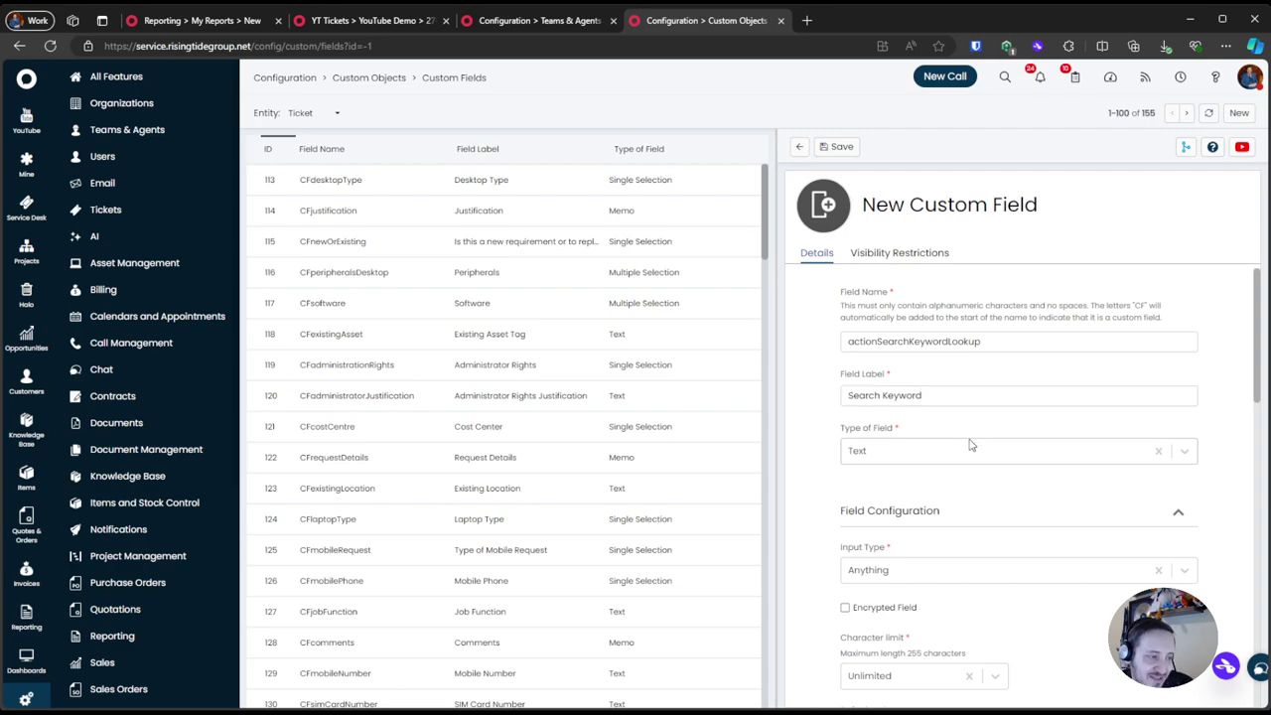
left_click(974, 363)
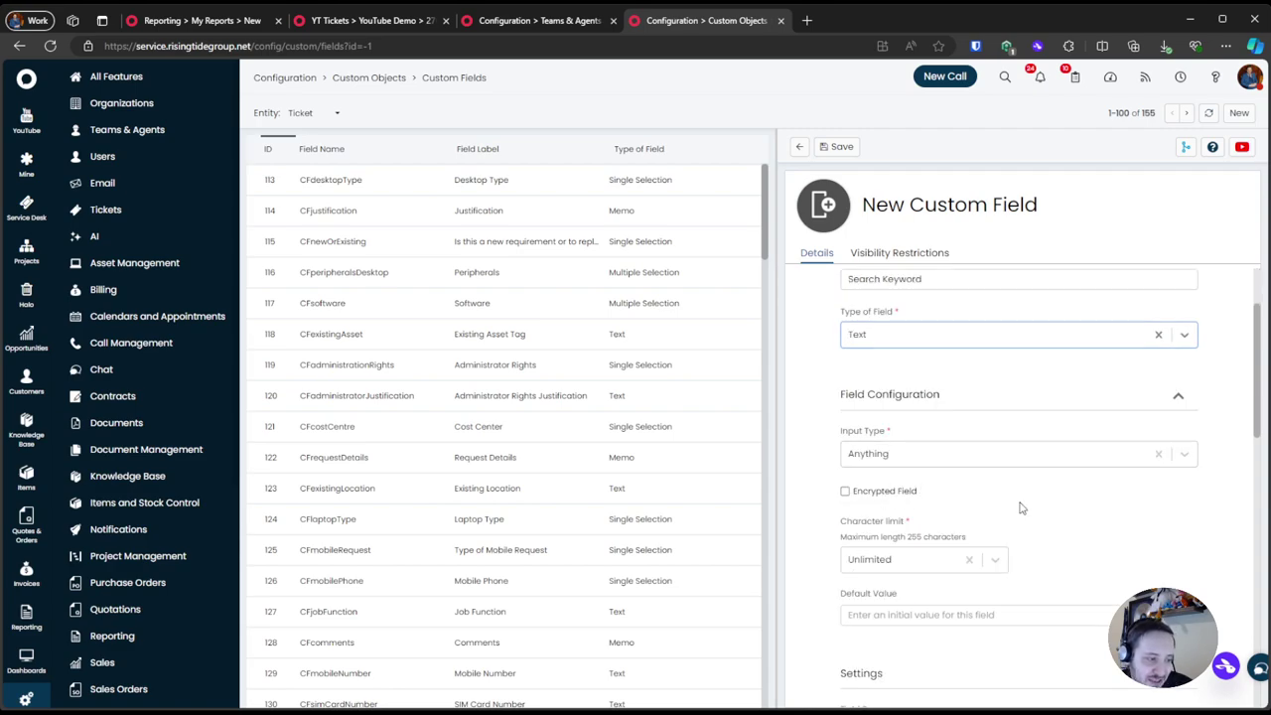
Create a new custom field tab named "Action Search" with sequence 1 and 2 field columns
scroll(1021, 506, "down", 4)
scroll(1021, 506, "down", 10)
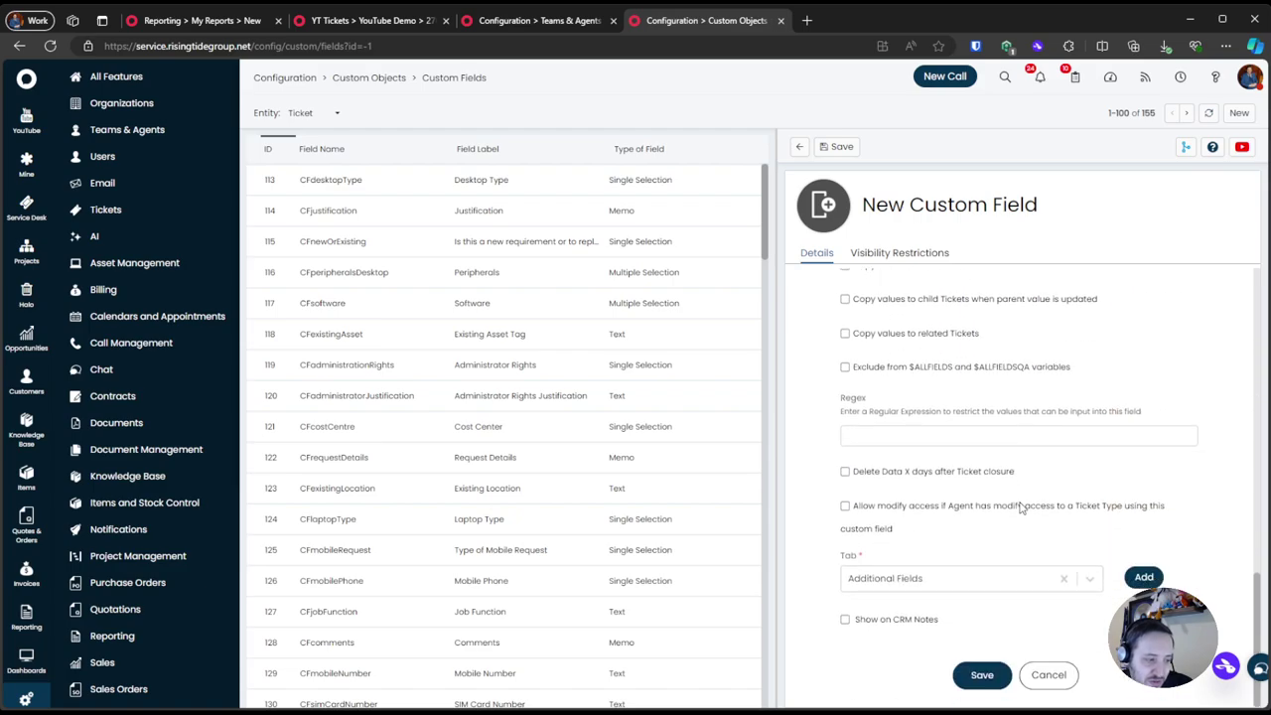
left_click(1142, 577)
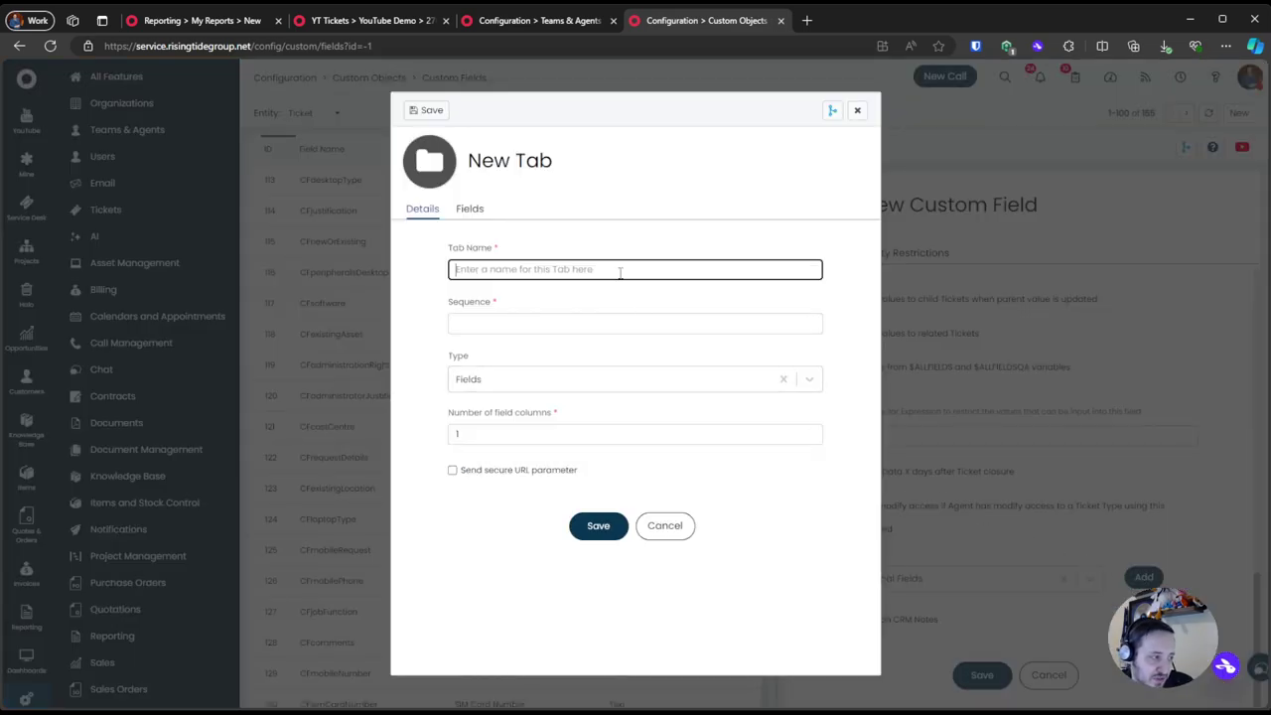
type("Action Search")
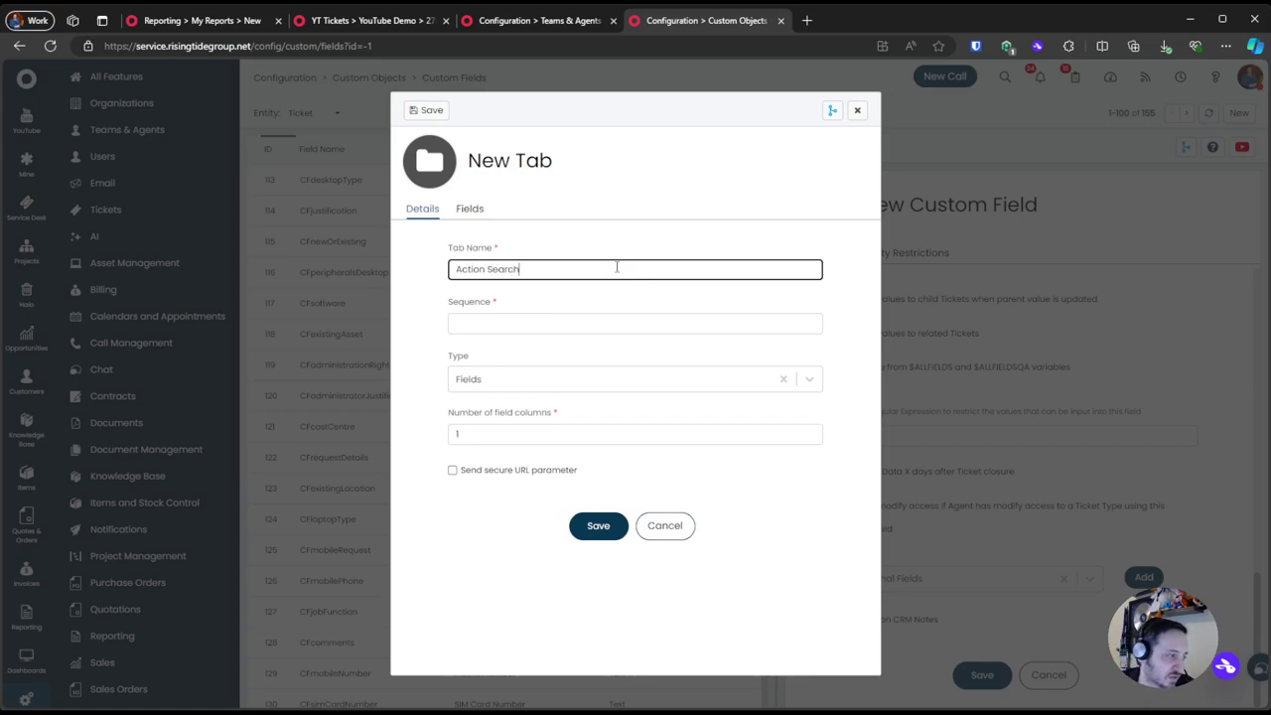
left_click(596, 322)
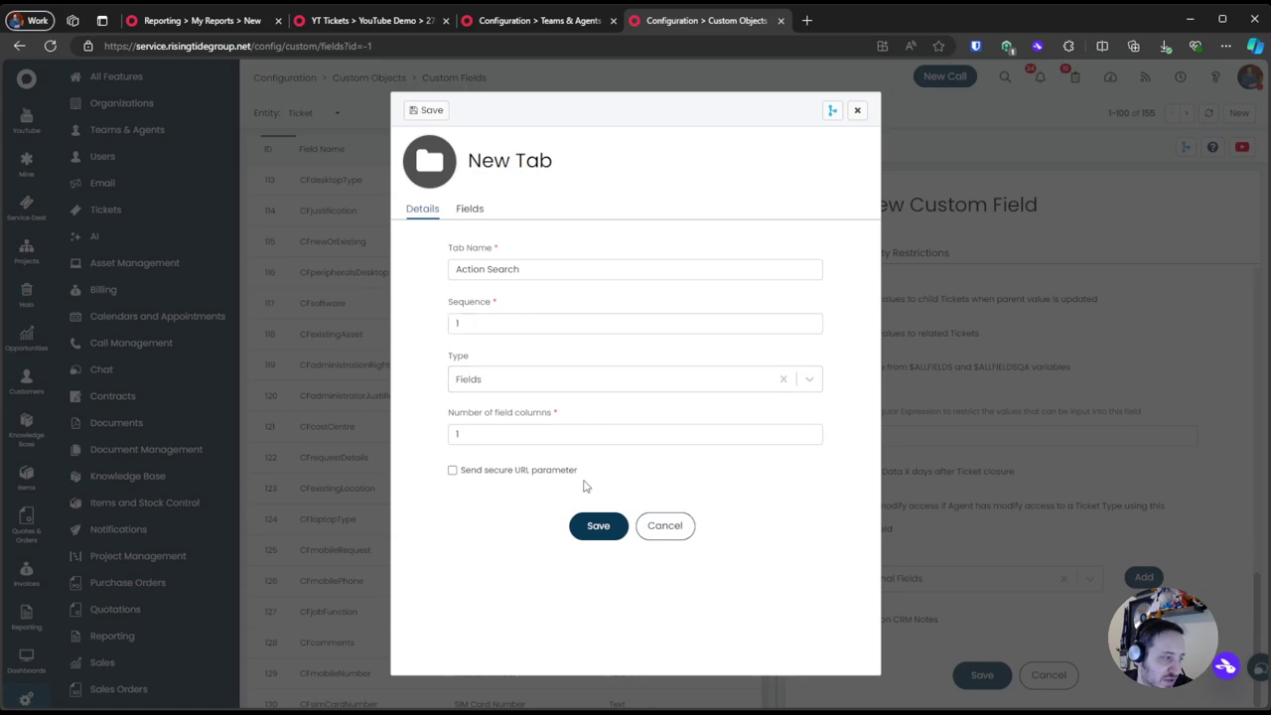
left_click(572, 435)
type("2")
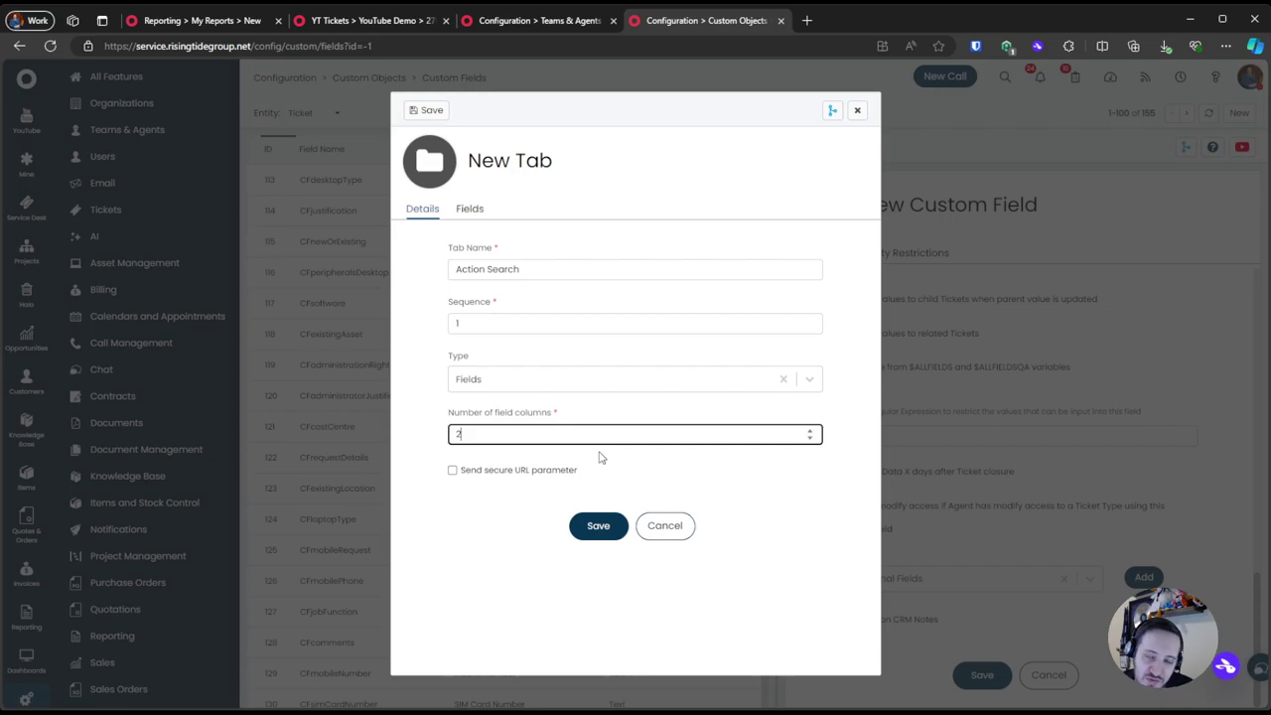
left_click(602, 523)
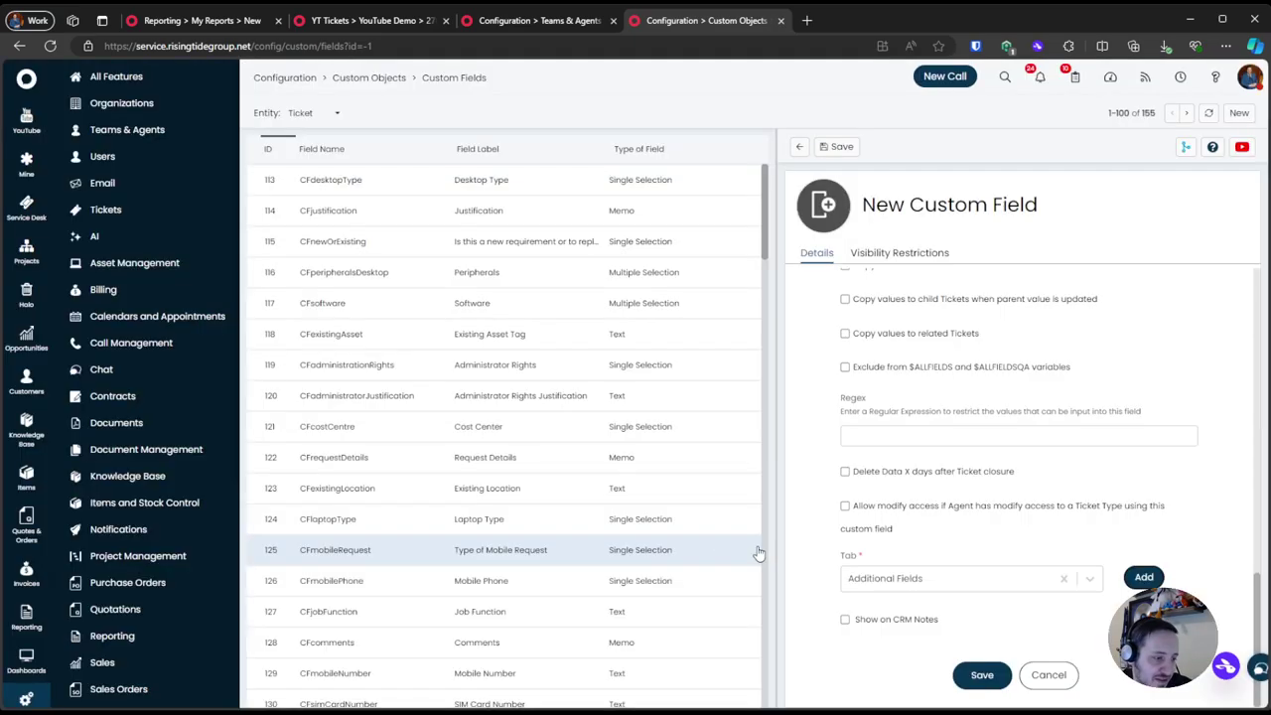
Assign the Search Keyword field to the Action Search tab and save the field
left_click(970, 582)
type("action")
key("Return")
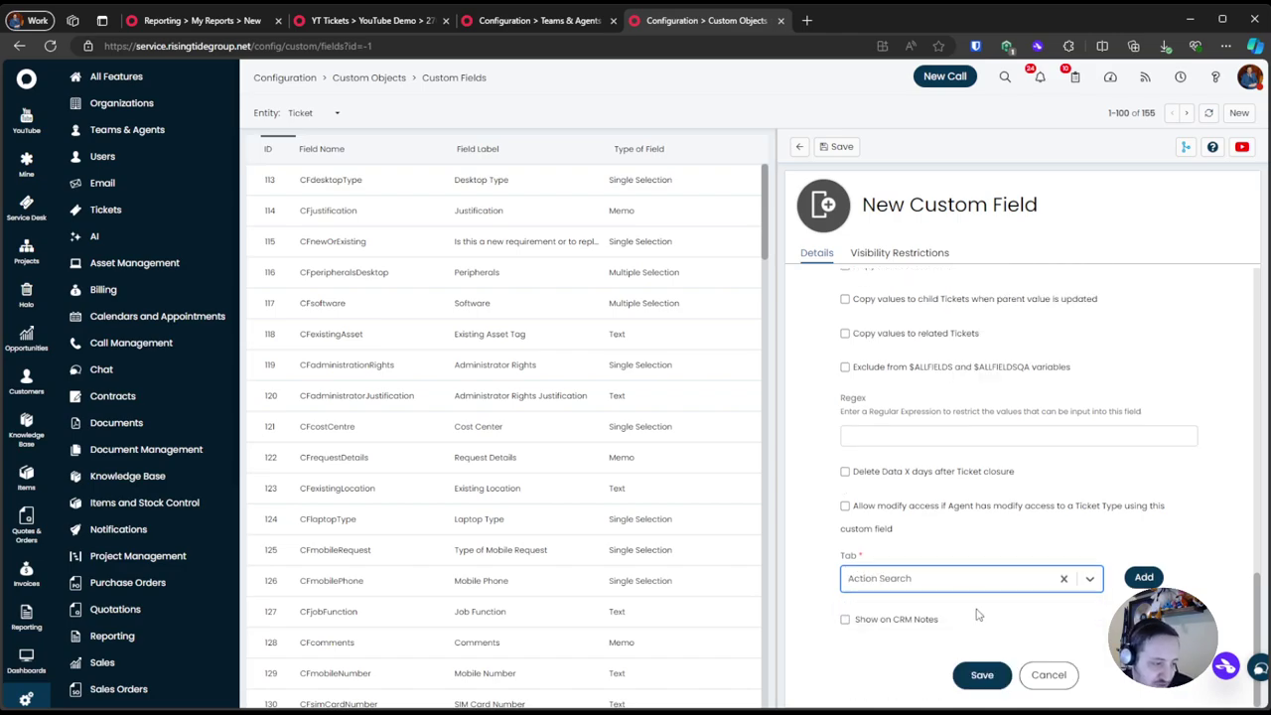
left_click(981, 674)
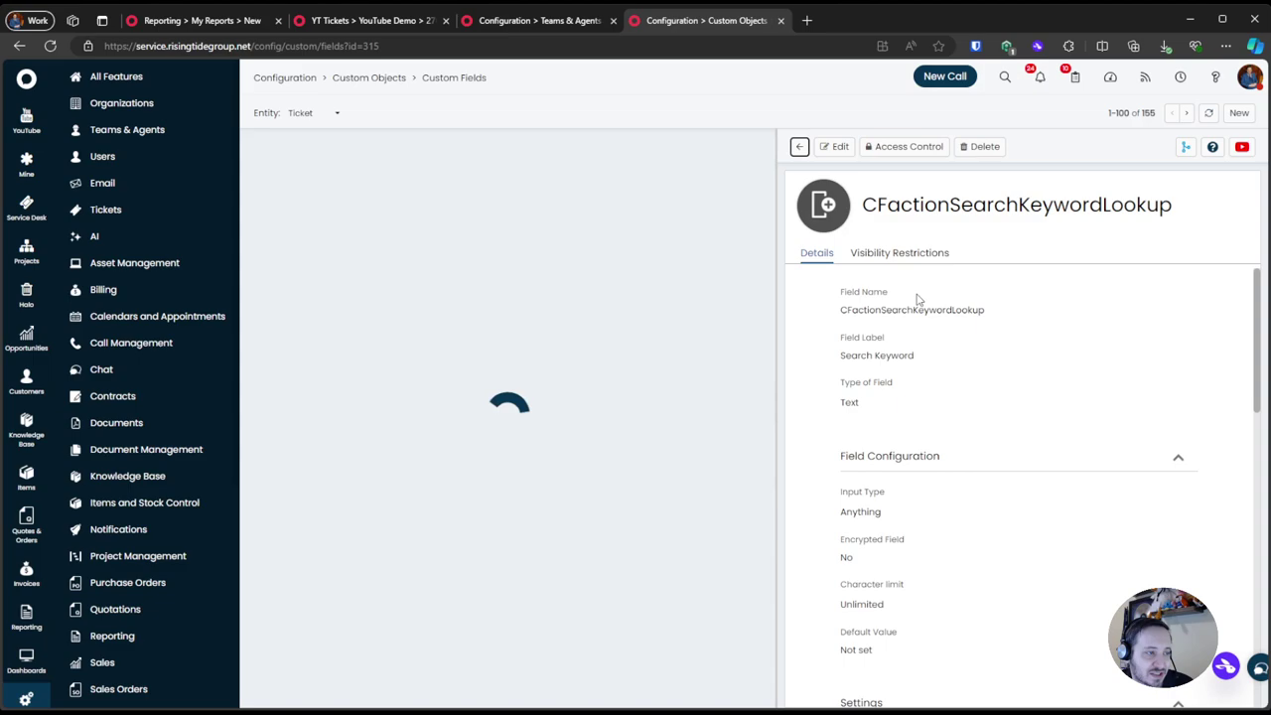
Start another custom field named actionSearchResultsDisplay, reusing the first field's name prefix, with label "Found Action" and type Rich
left_click_drag(886, 204, 1019, 215)
key("ctrl+c")
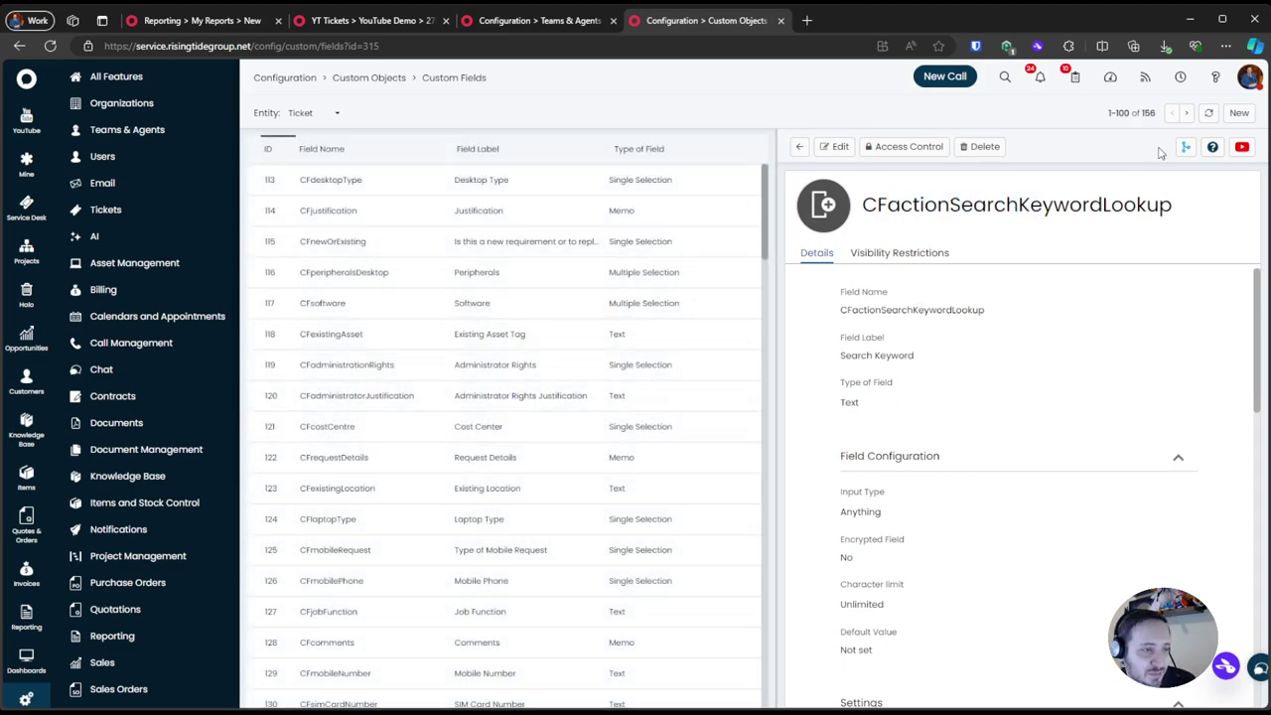
left_click(1240, 112)
key("ctrl+v")
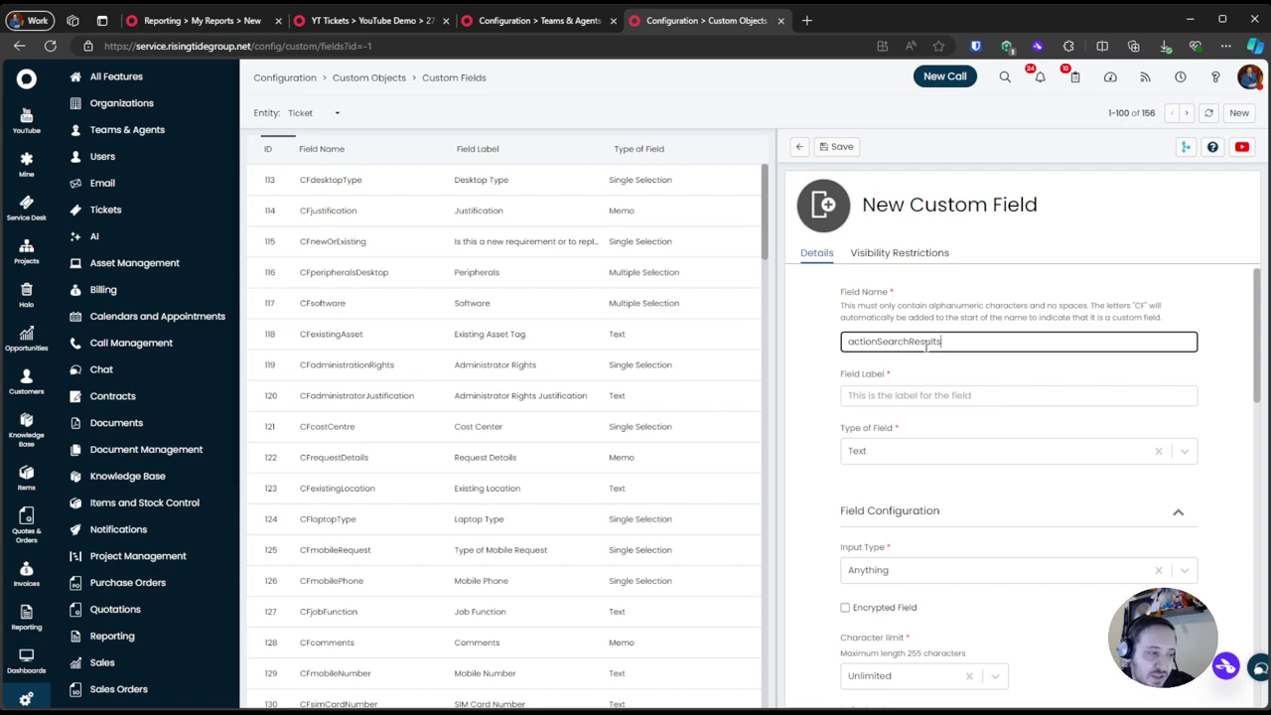
type("ResultsDisplay")
left_click(921, 387)
type("Found Action")
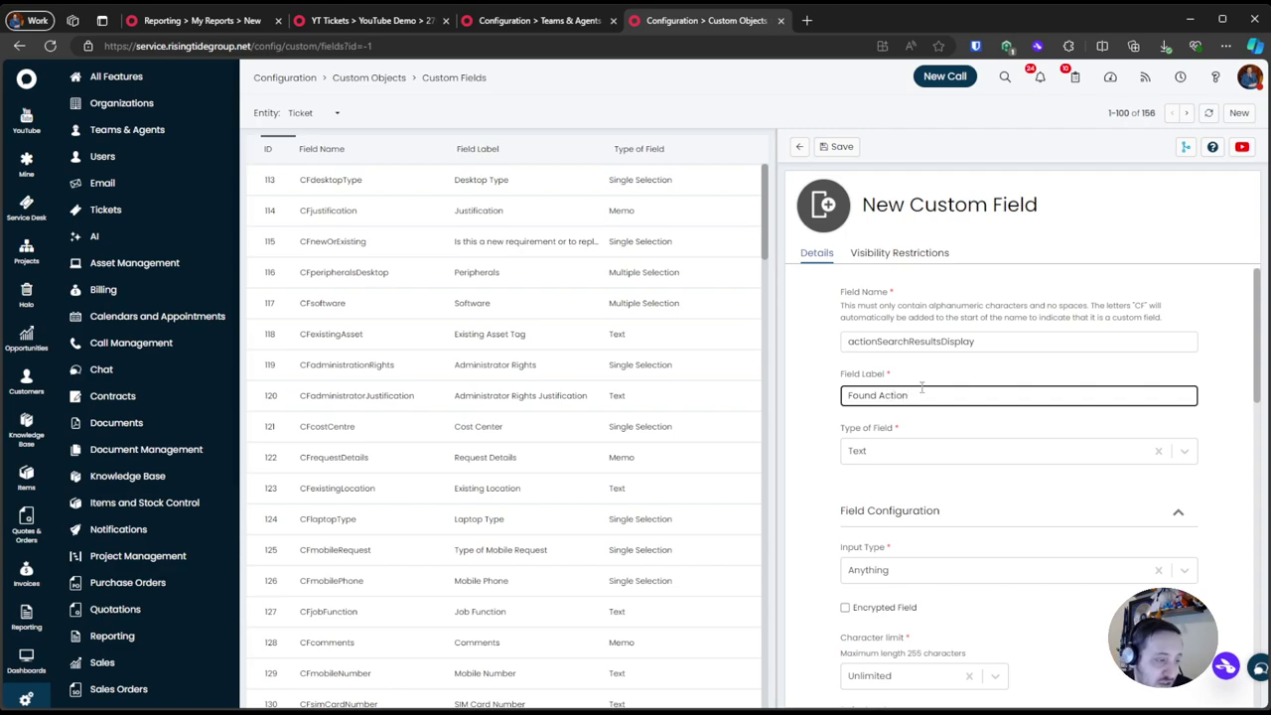
left_click(923, 450)
type("Rich")
key("Return")
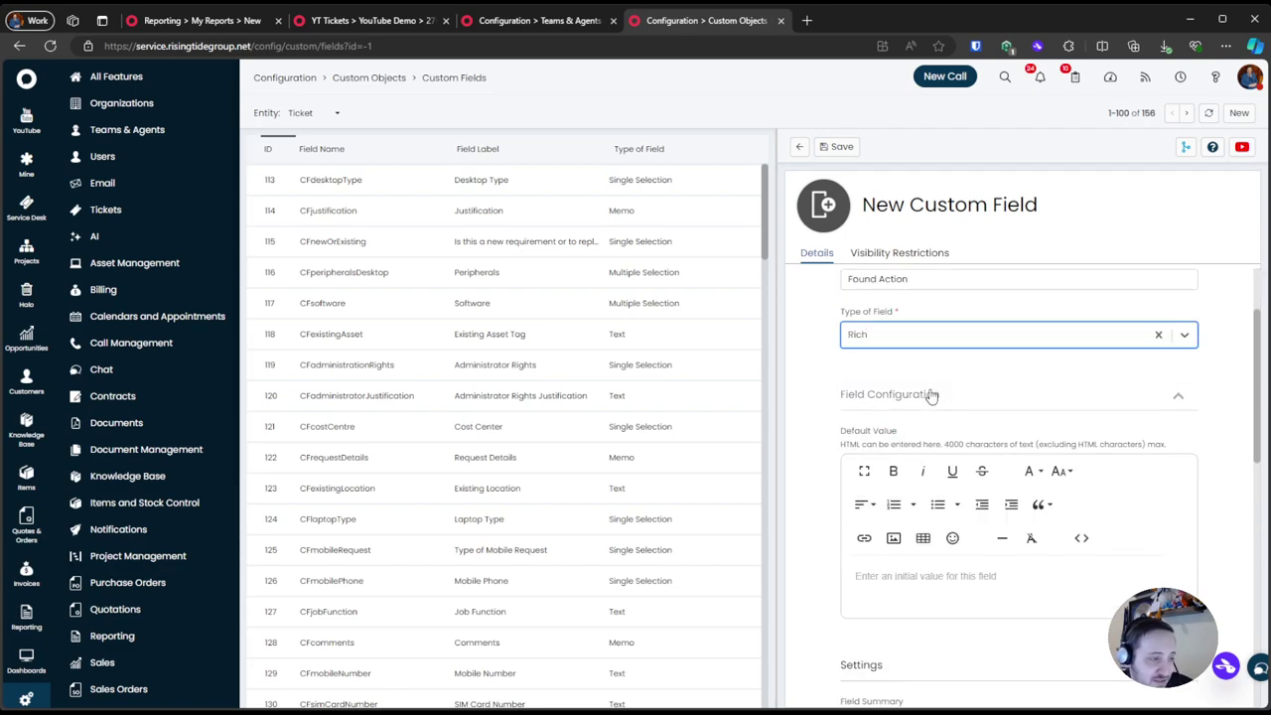
Change the label of the actionSearchResultsDisplay field to "Results Found"
scroll(931, 398, "up", 2)
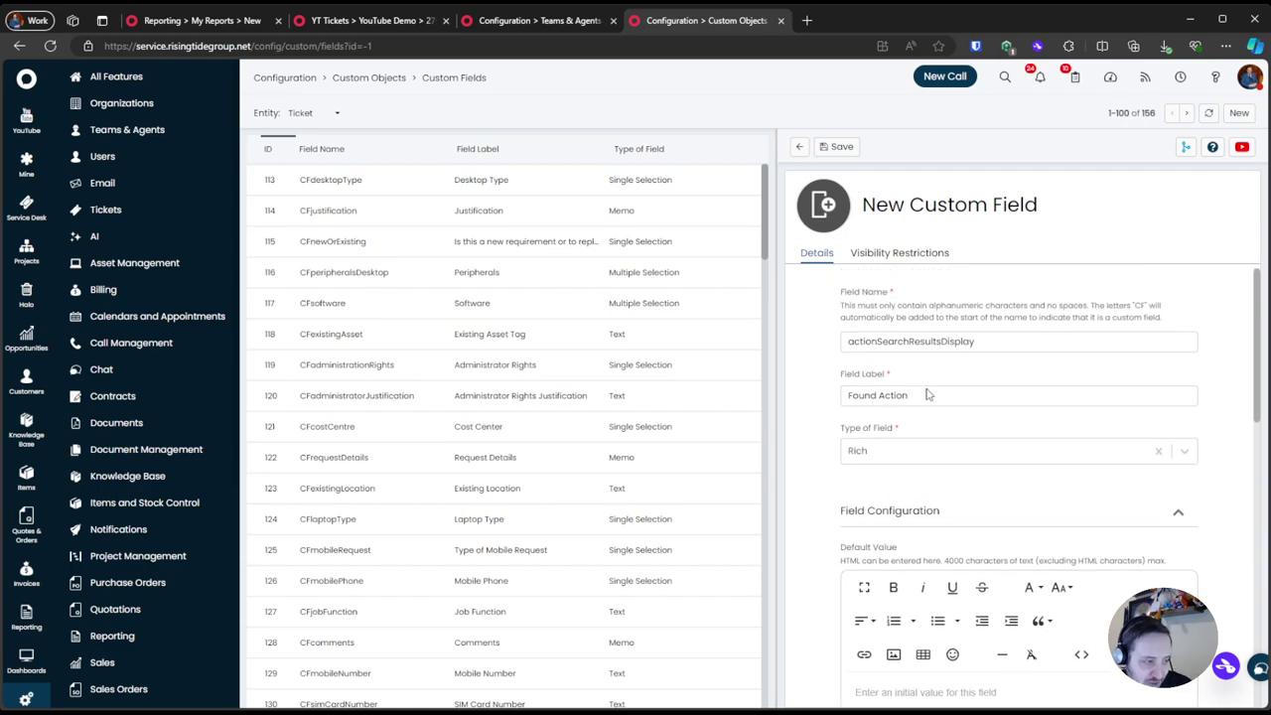
scroll(923, 397, "down", 2)
scroll(918, 412, "up", 1)
double_click(919, 324)
key("ctrl+a")
type("Res")
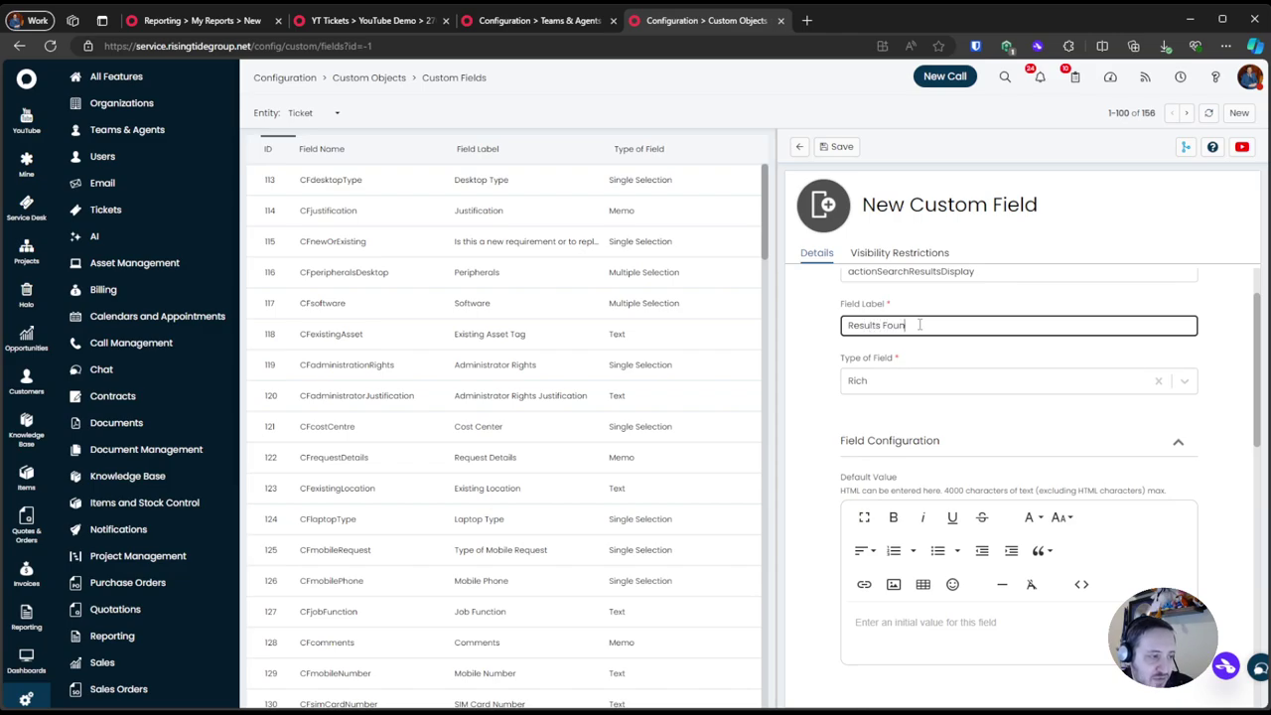
Place the actionSearchResultsDisplay field on the Action Search tab and save it
scroll(929, 392, "down", 10)
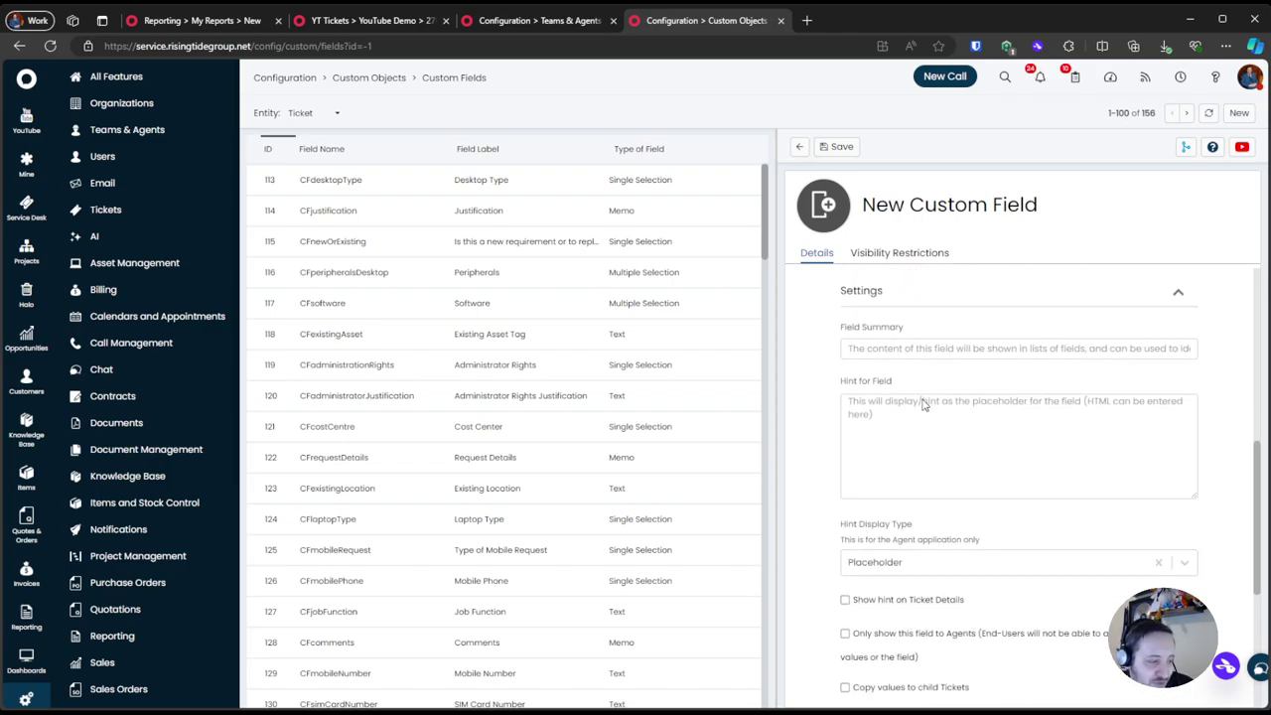
left_click(930, 578)
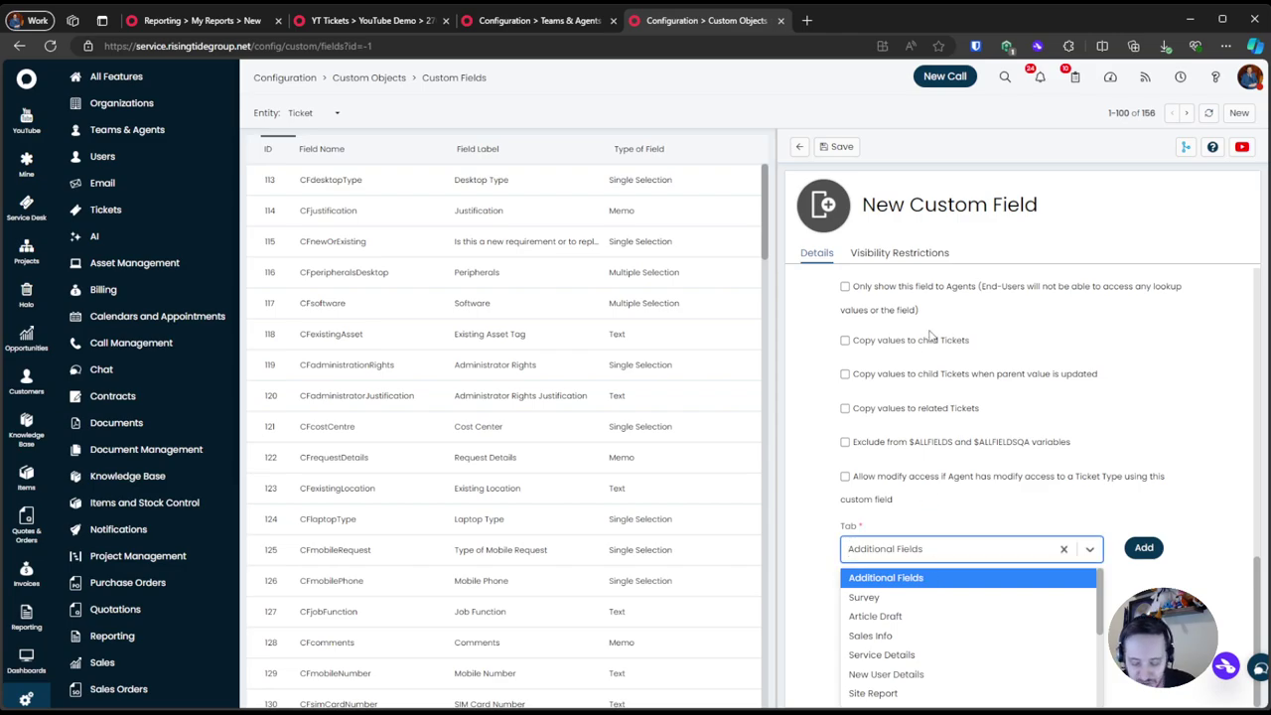
type("search")
key("Return")
left_click(1000, 672)
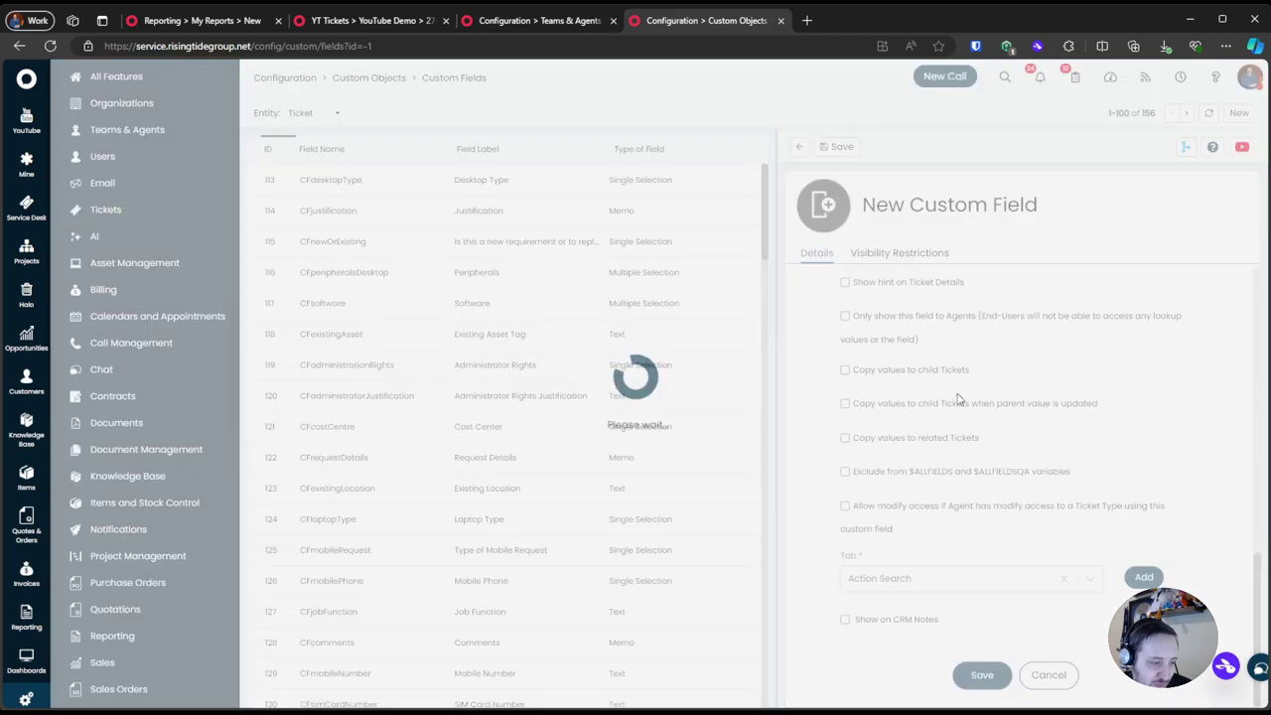
Start a third custom field named actionSearchFoundActionNo with the label "ActionID", keeping the Text type
left_click(1239, 113)
type("actionSearchFoundActionNo")
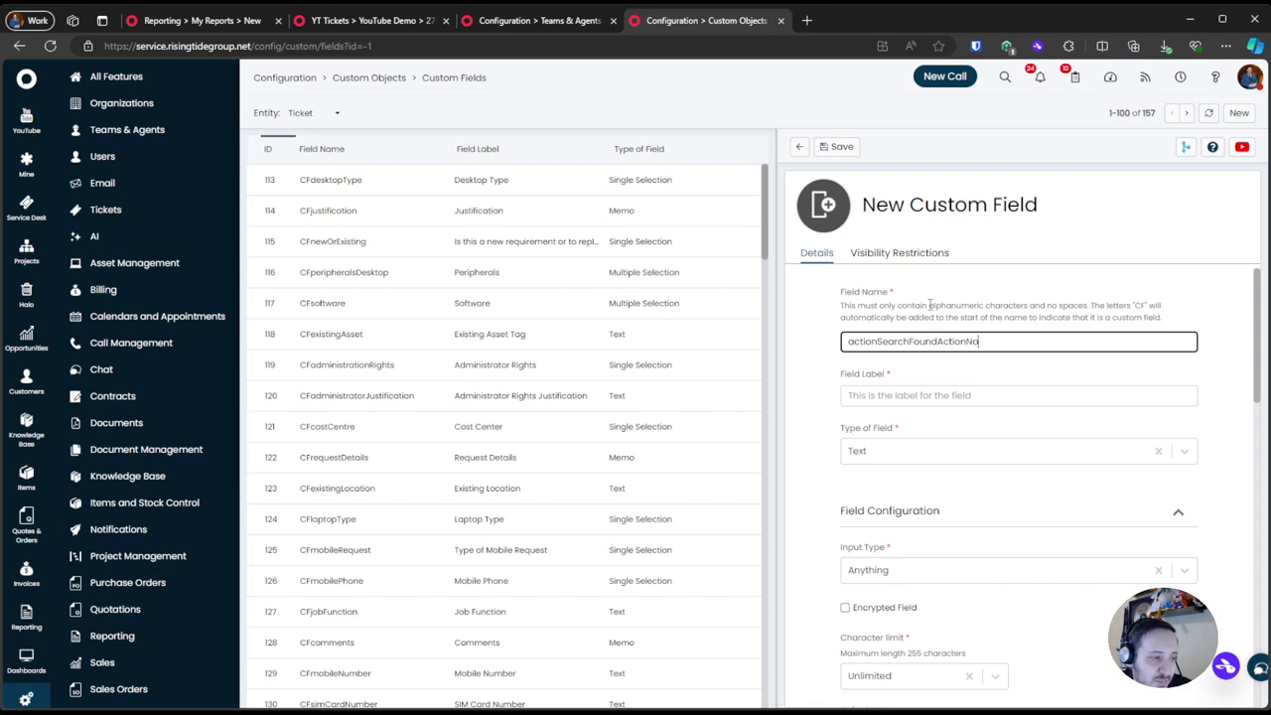
key("Tab")
type("A")
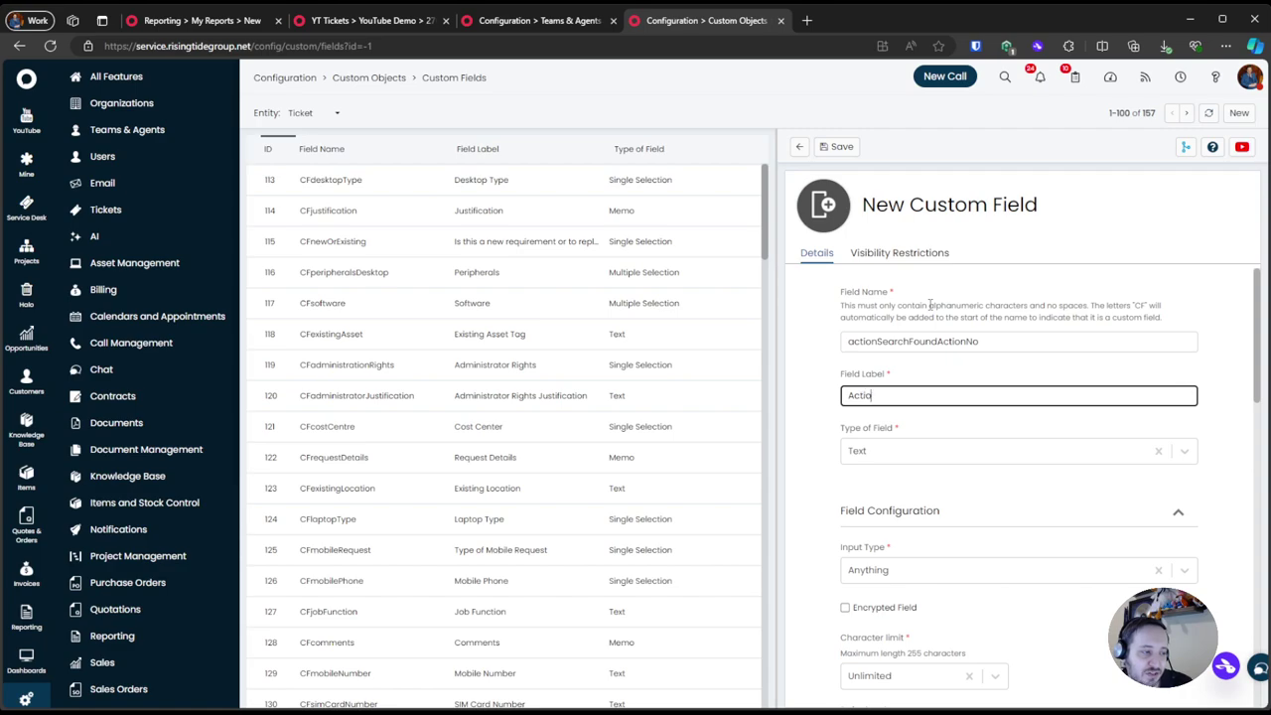
key("Tab")
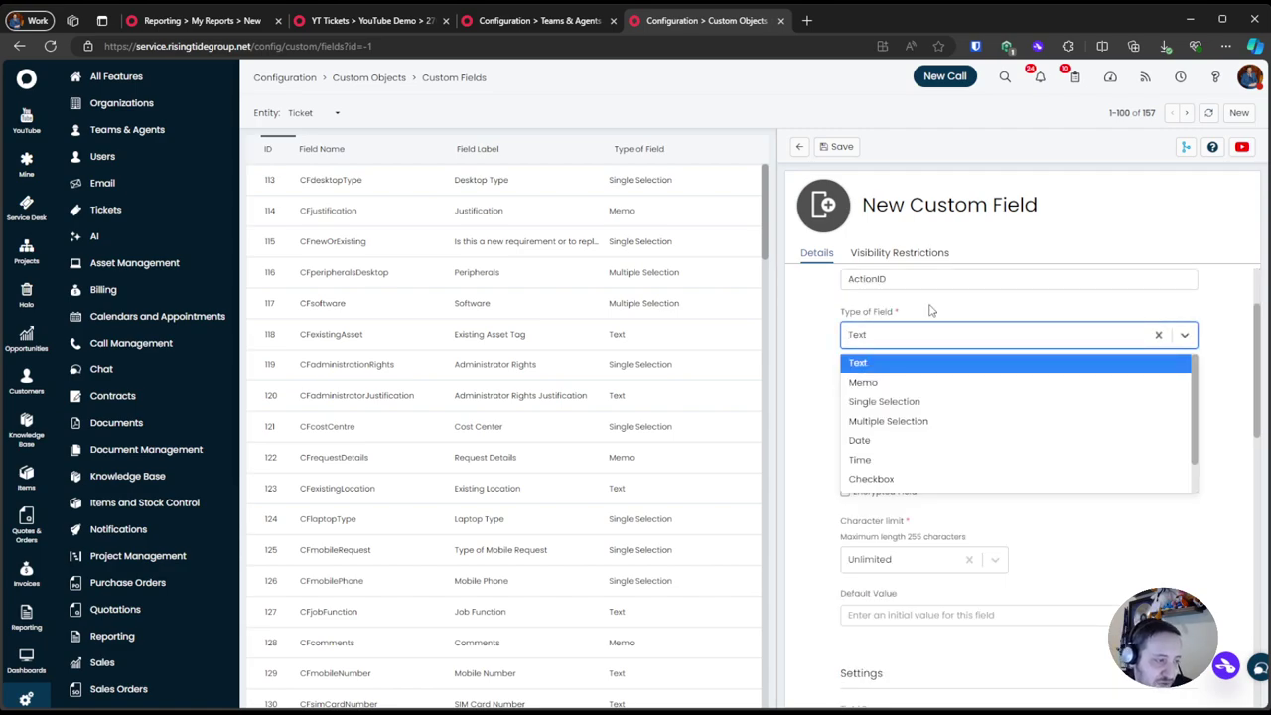
key("Escape")
Set the ActionID field's read-mode hyperlink to /ticket?id=$faultid&actionid=$value and check its ticket and action variables
scroll(934, 447, "down", 2)
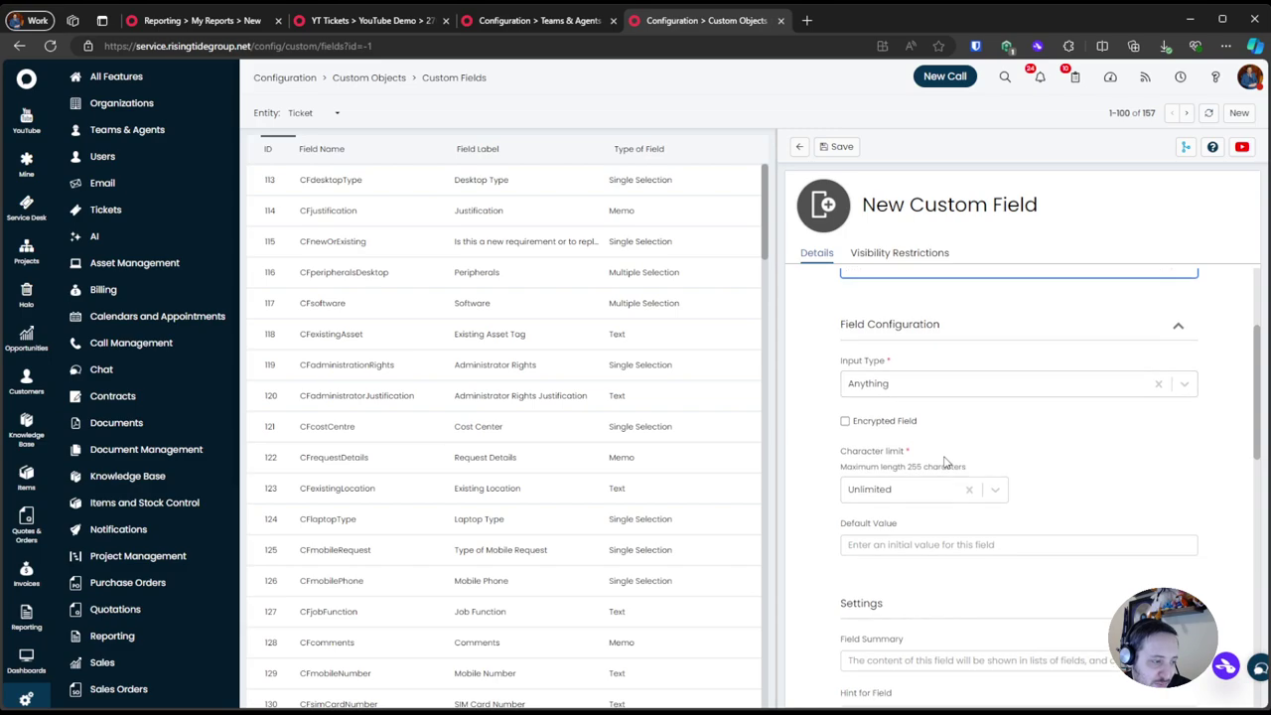
scroll(940, 474, "down", 6)
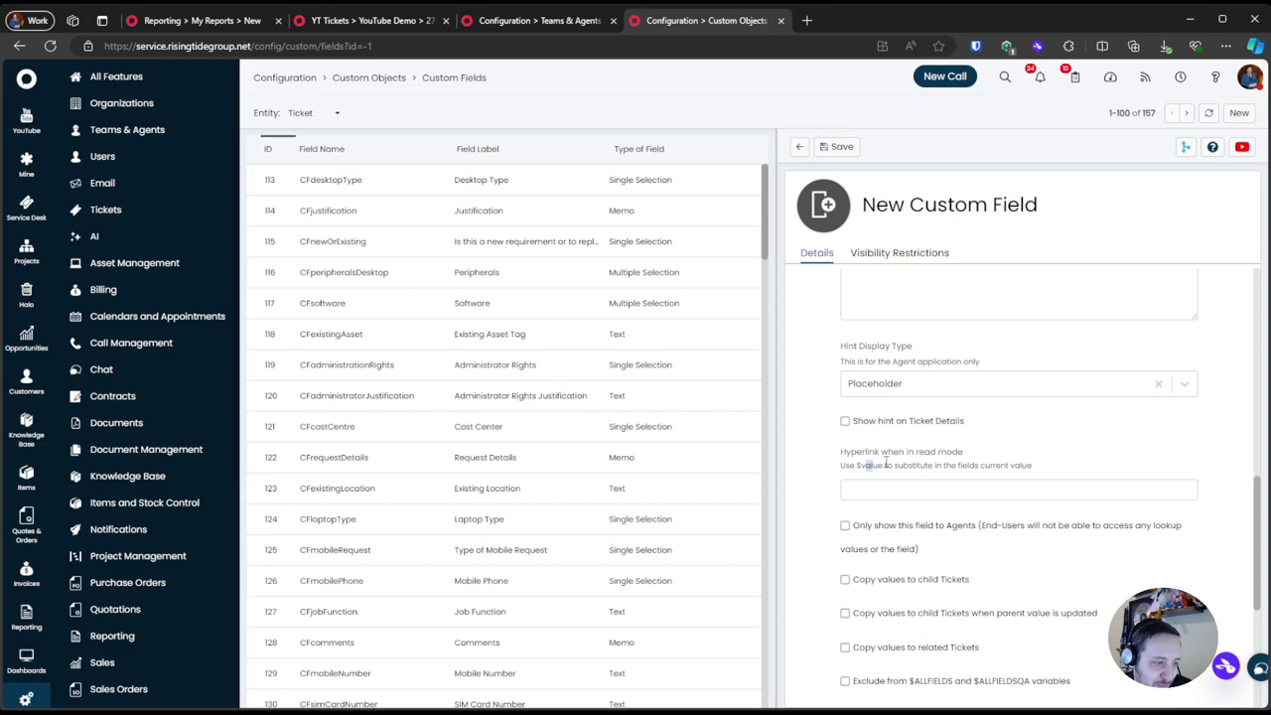
left_click(938, 485)
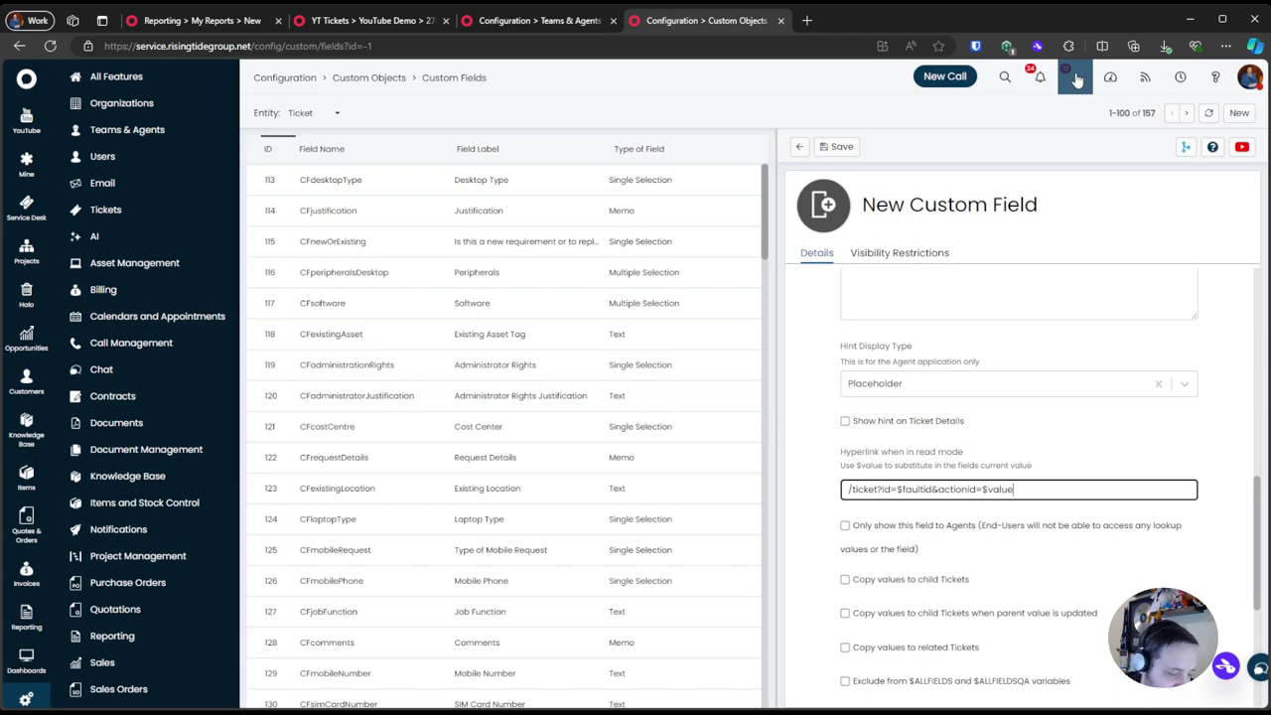
left_click(963, 410)
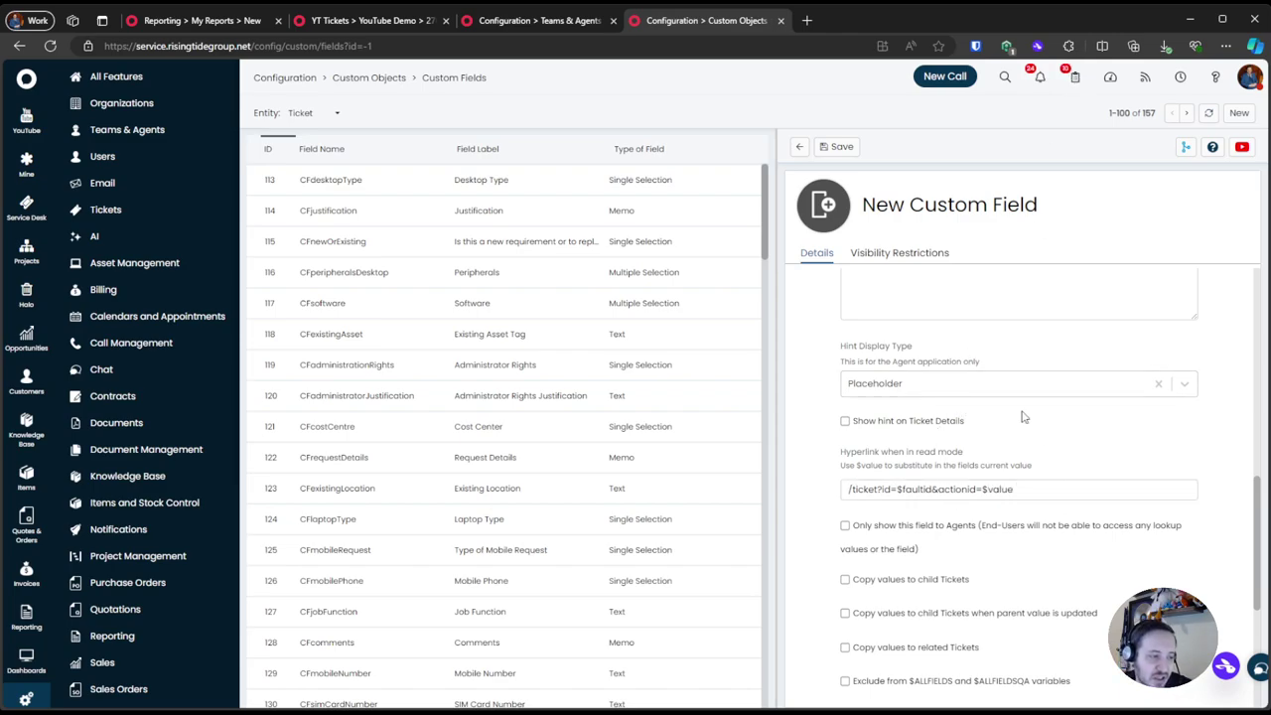
left_click(886, 495)
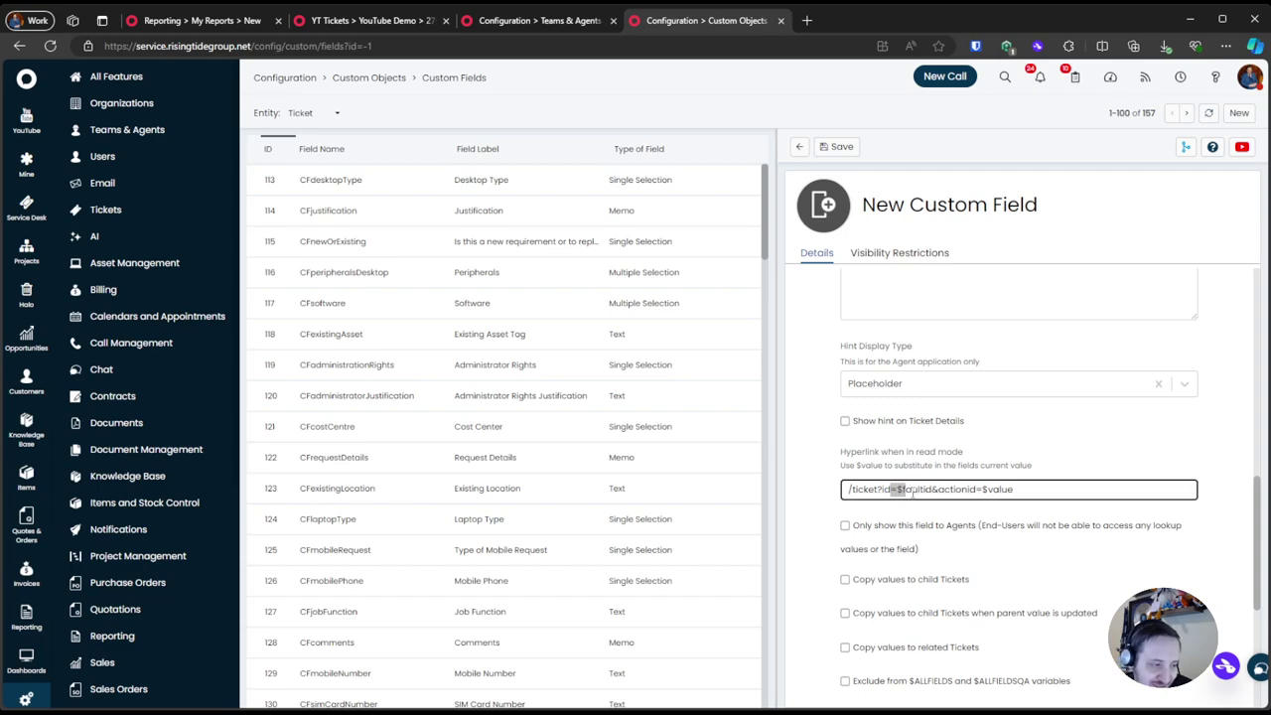
left_click(1013, 487)
double_click(1012, 487)
left_click(1046, 488)
left_click(1048, 467)
Assign the ActionID field to the Action Search tab and save the field
scroll(1045, 467, "down", 5)
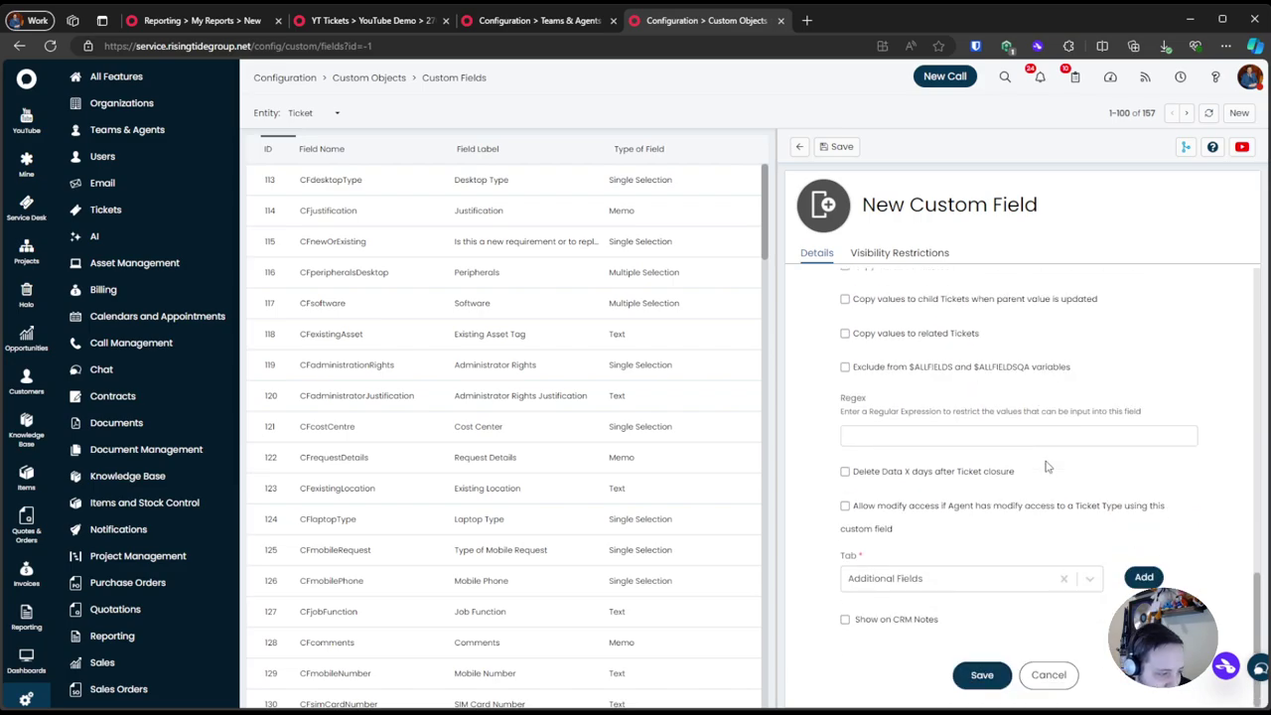
left_click(973, 552)
type("acti")
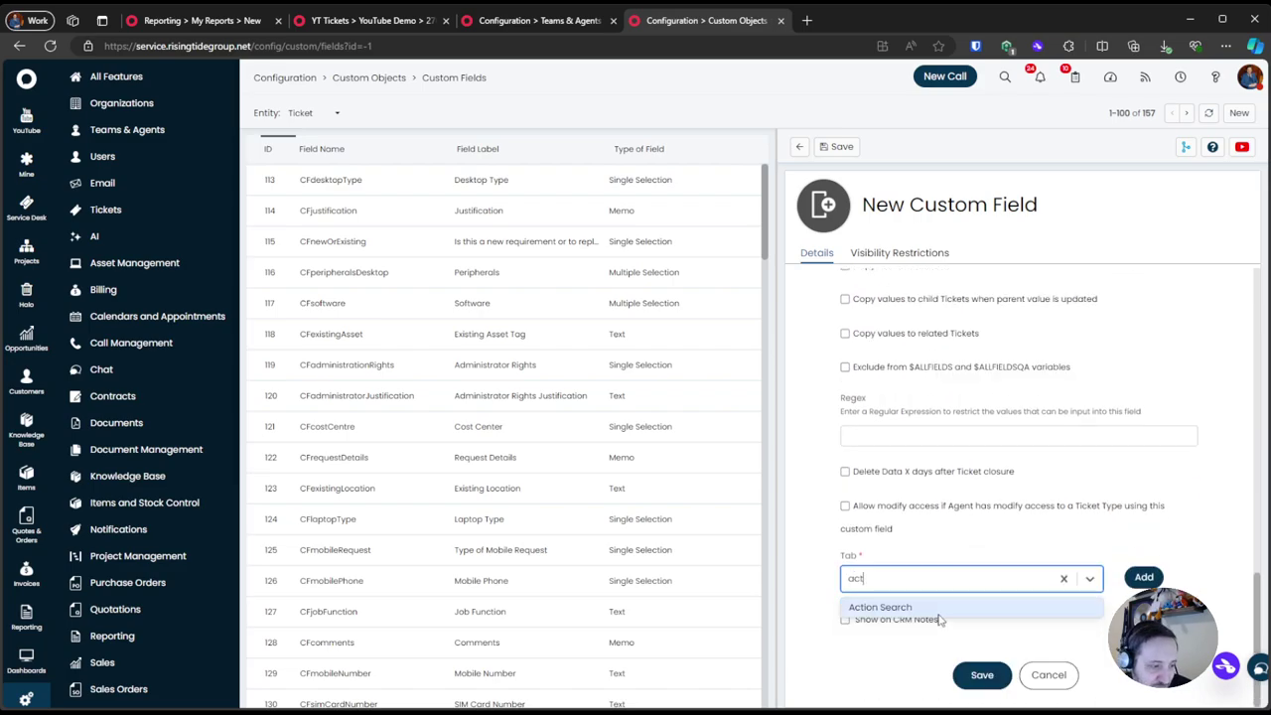
left_click(938, 611)
scroll(921, 531, "up", 10)
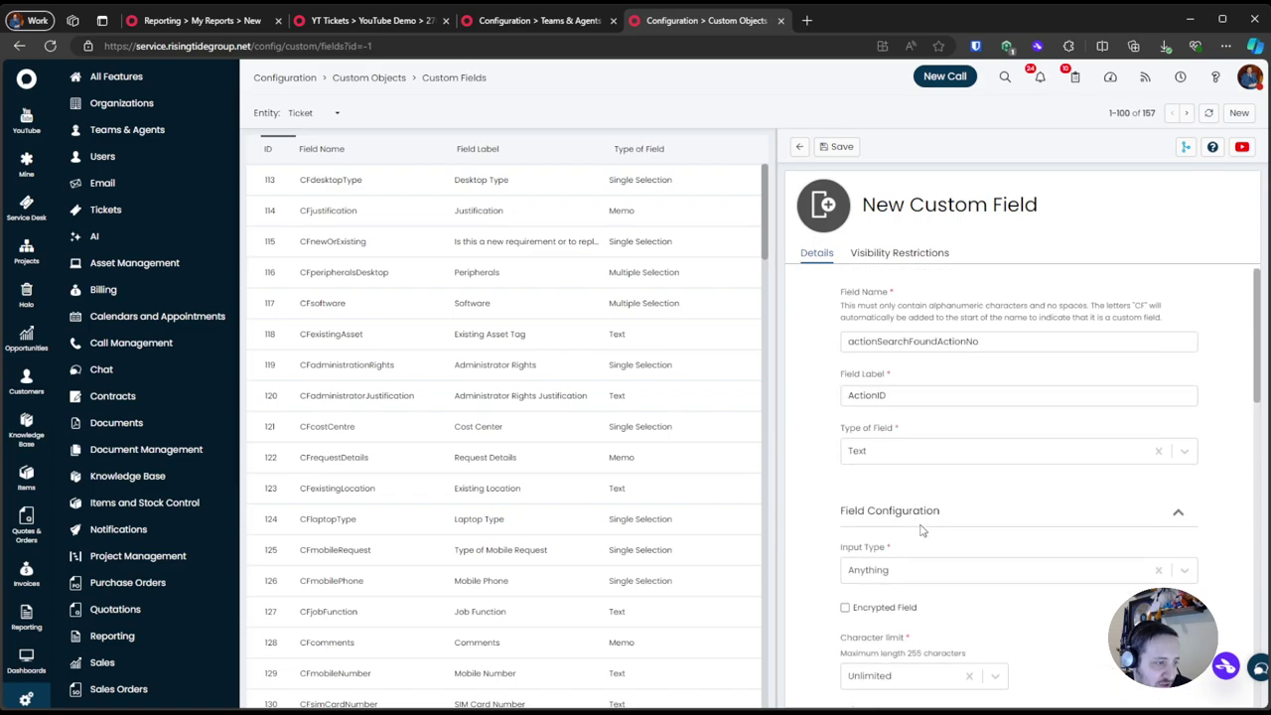
left_click(836, 146)
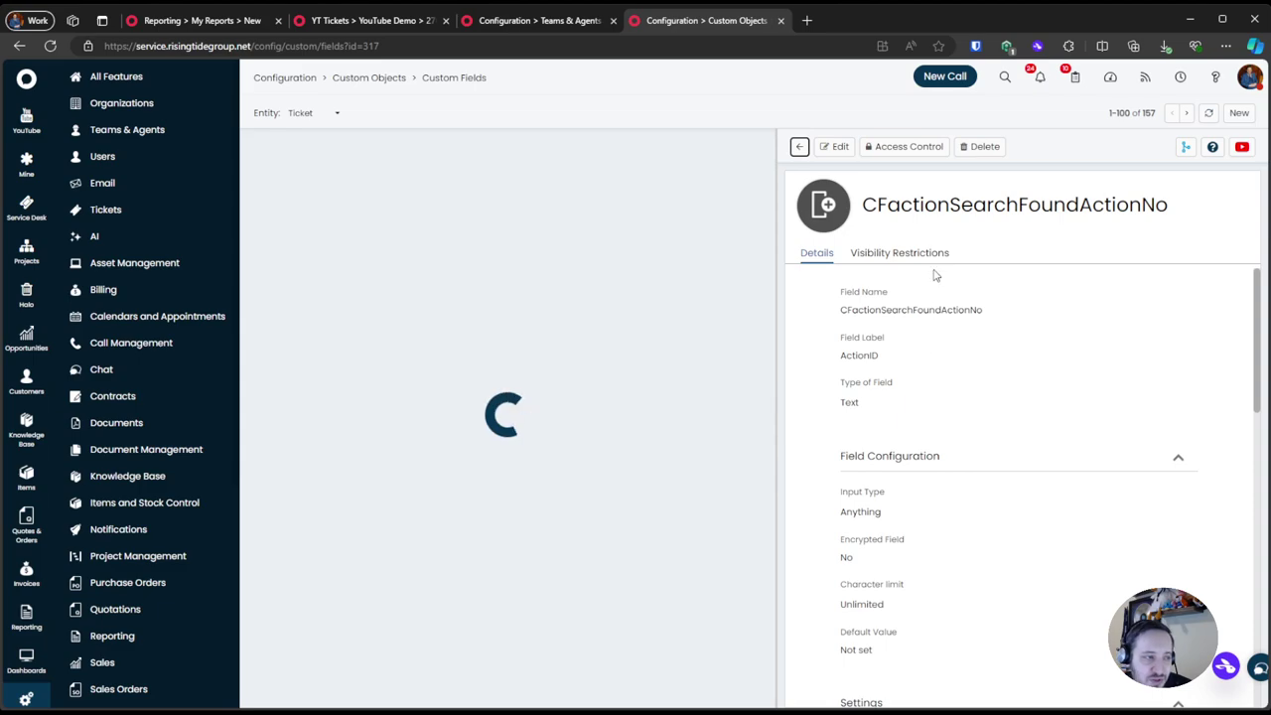
Start a new ticket custom field named actionSearchSubmit with the label "Submit Search"
left_click(1239, 112)
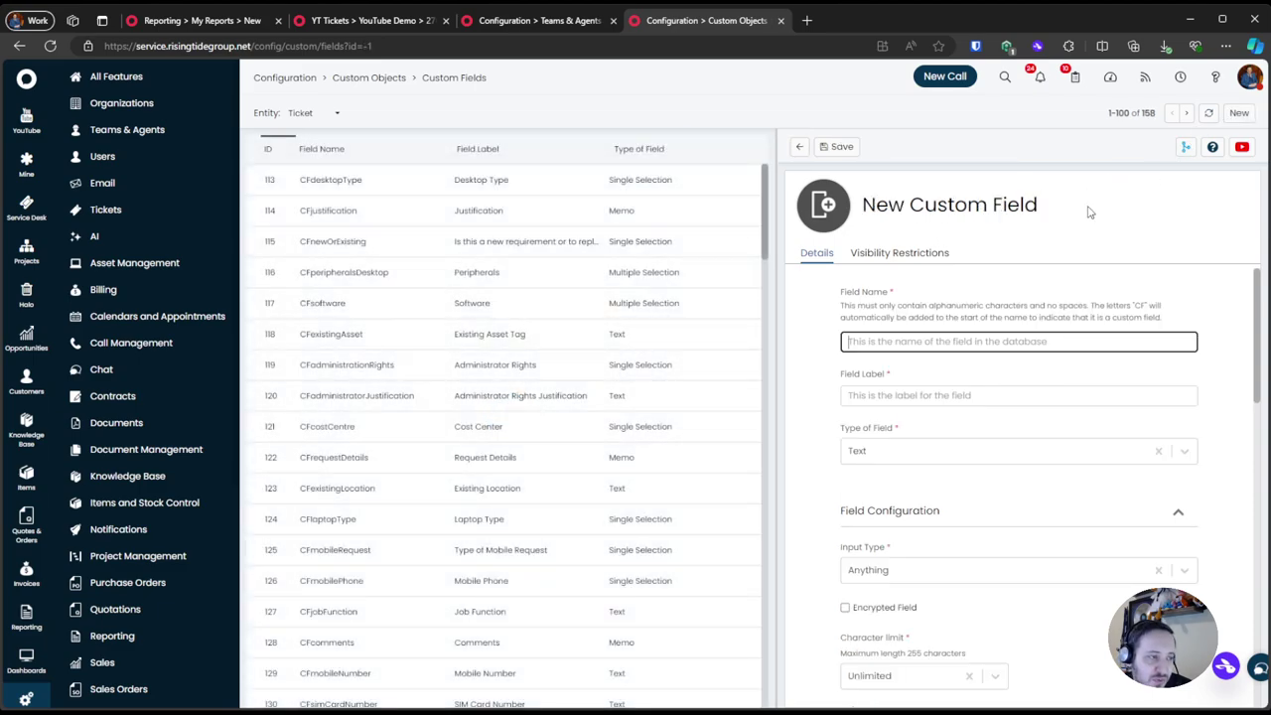
type("actionSearch")
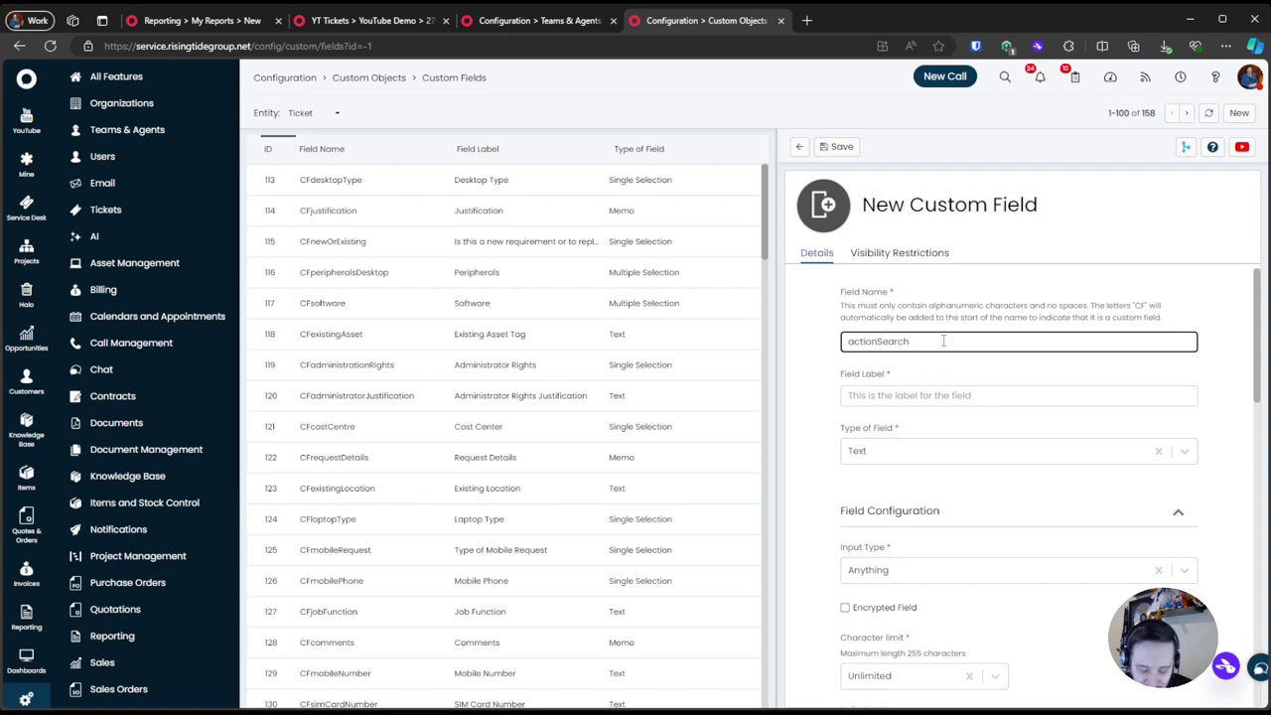
type("Submit")
key("Tab")
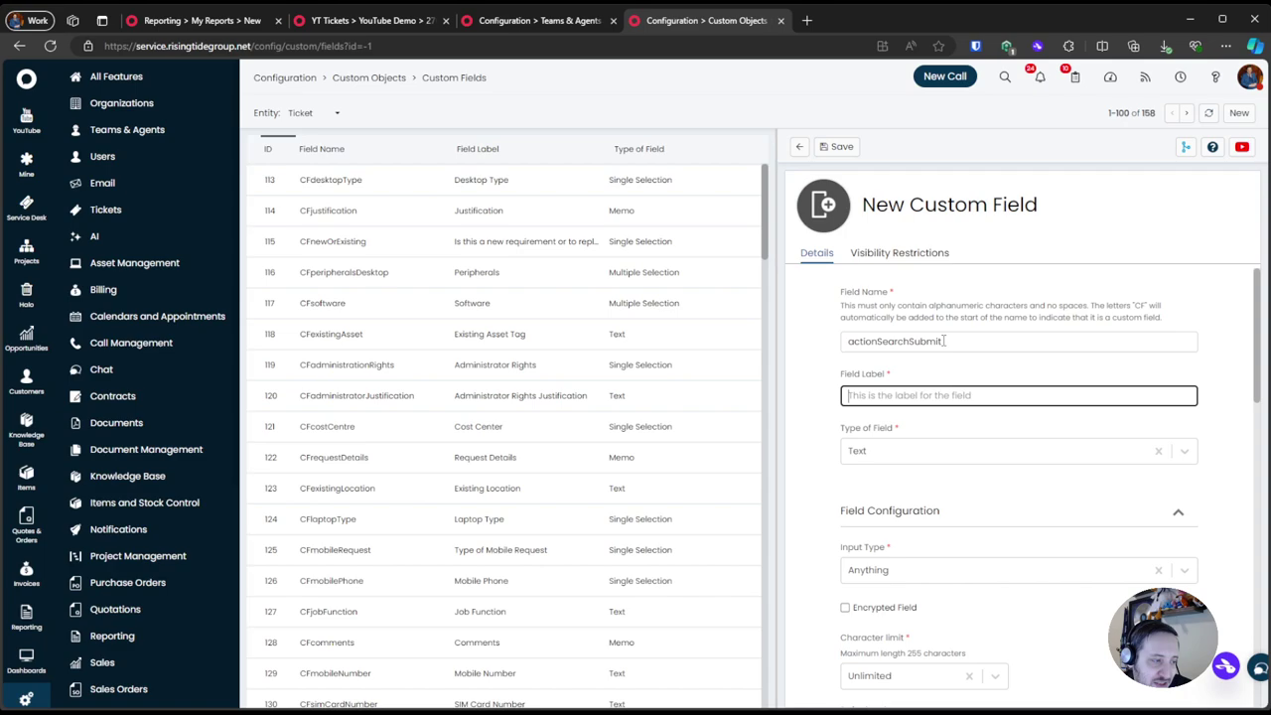
type("Submit Search")
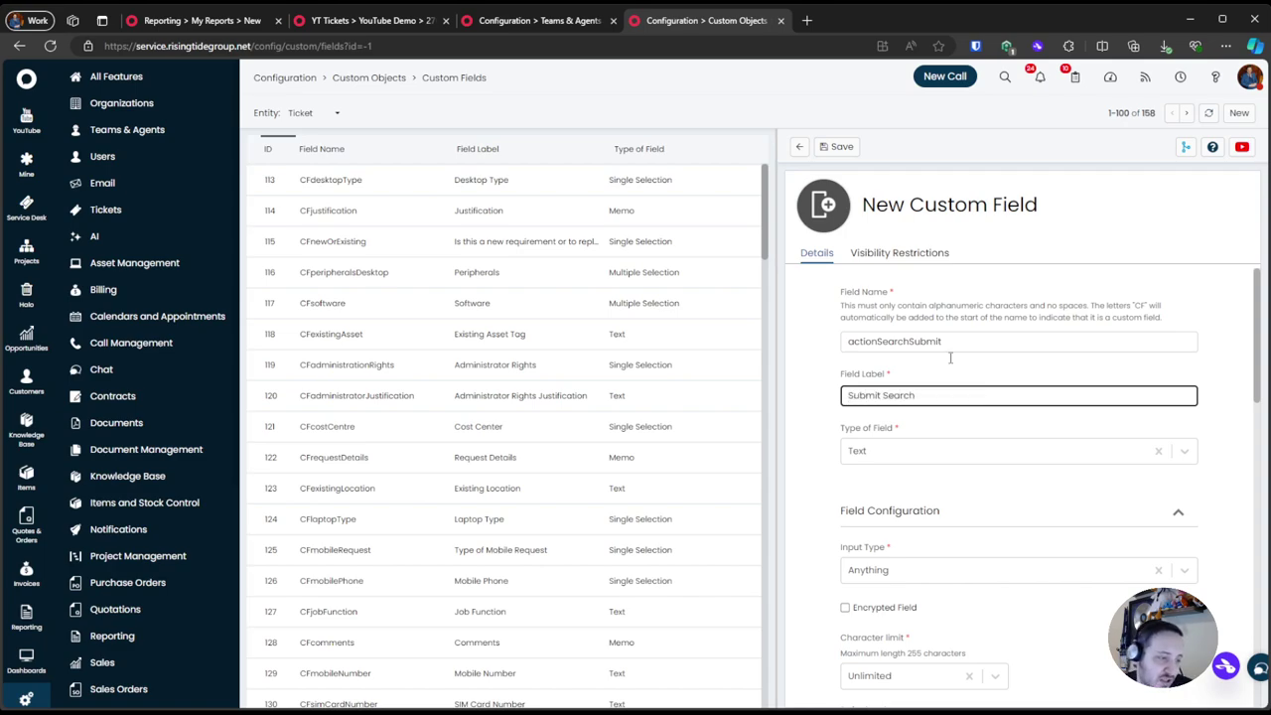
Make the Submit Search field a Single Selection with Radio selection input, a Static List lookup and the values Search,Clear
left_click(970, 451)
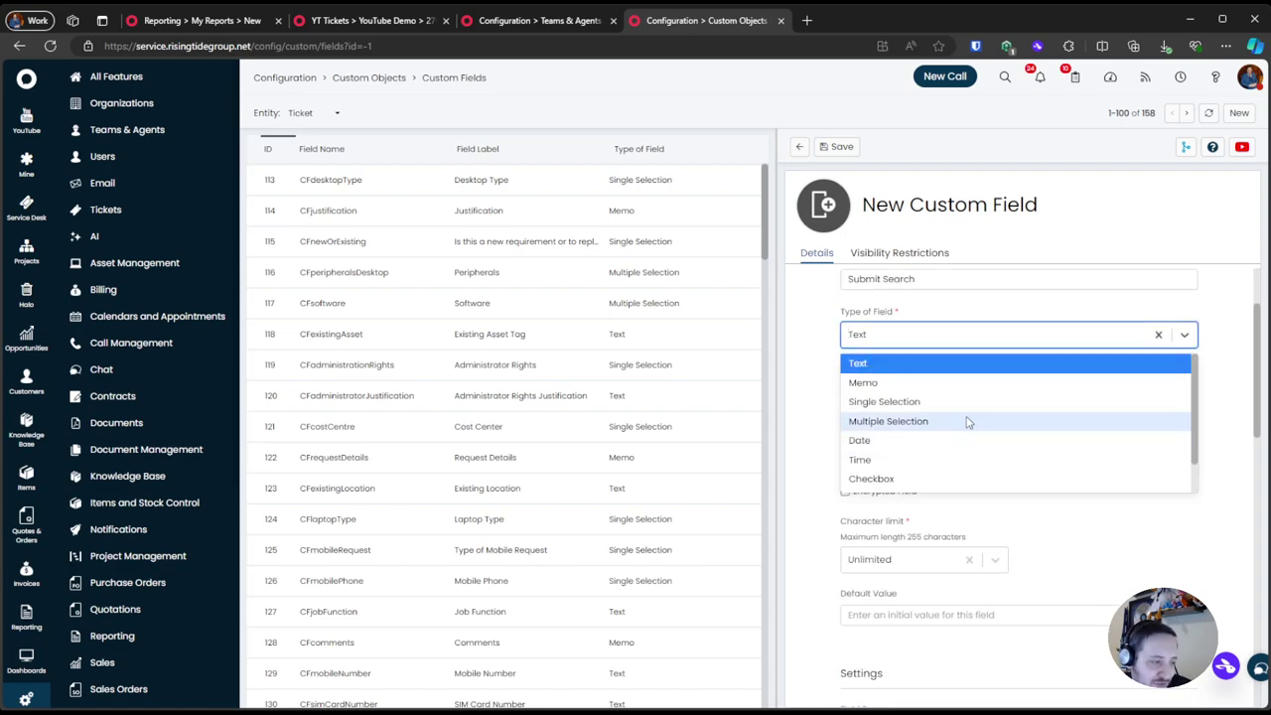
scroll(958, 440, "down", 1)
scroll(958, 440, "up", 1)
left_click(956, 406)
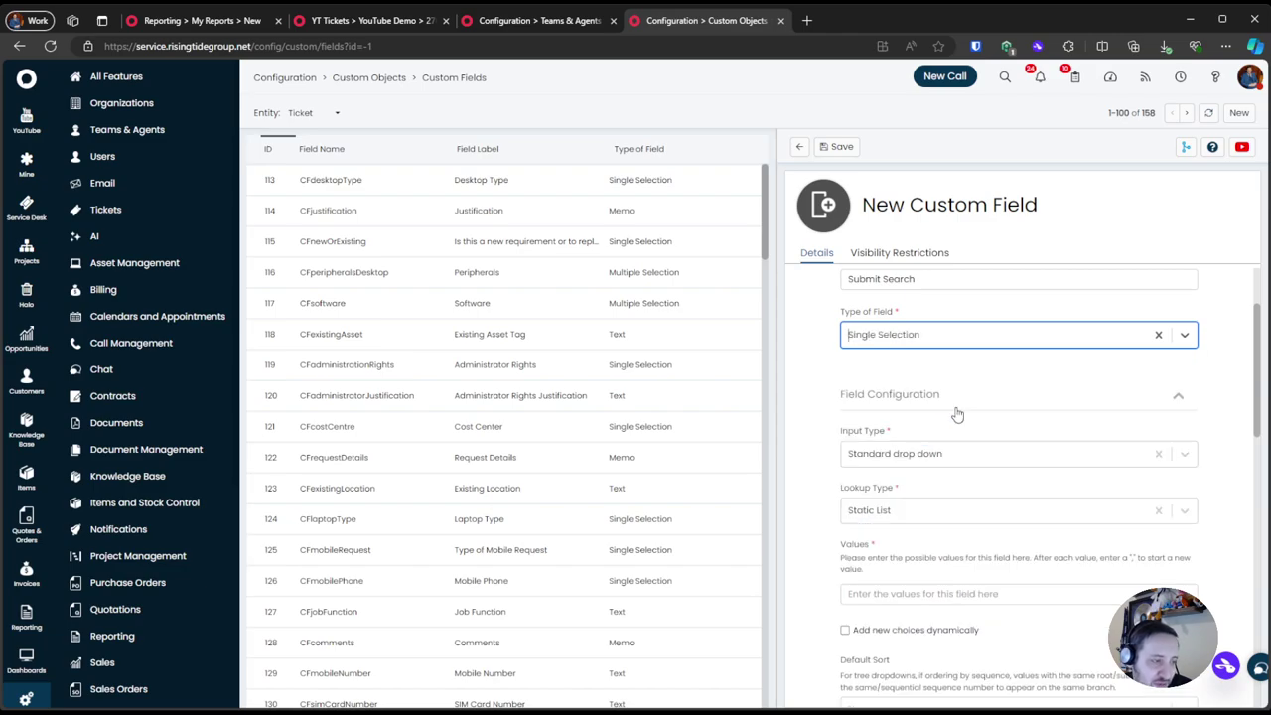
left_click(886, 459)
left_click(889, 482)
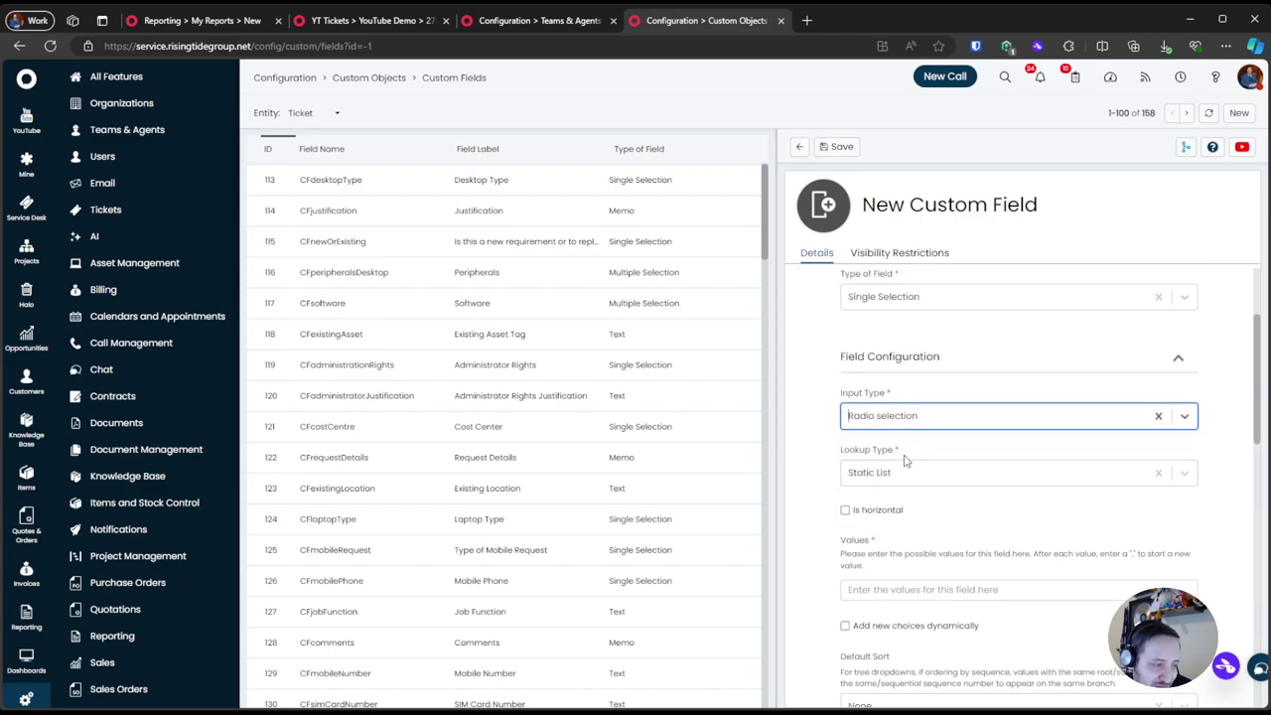
left_click(902, 469)
left_click(903, 481)
left_click(909, 569)
type("Search,Clear")
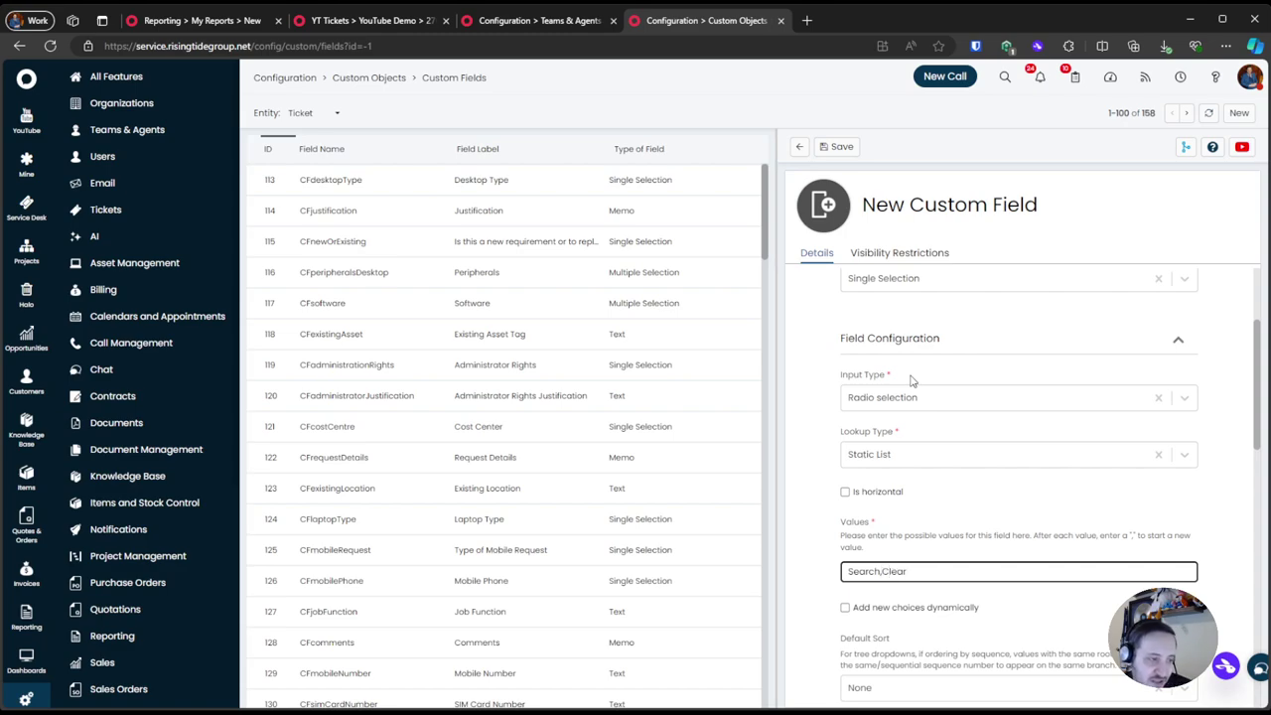
left_click(949, 537)
Assign the Submit Search field to the Action Search tab and save the field
scroll(931, 524, "down", 3)
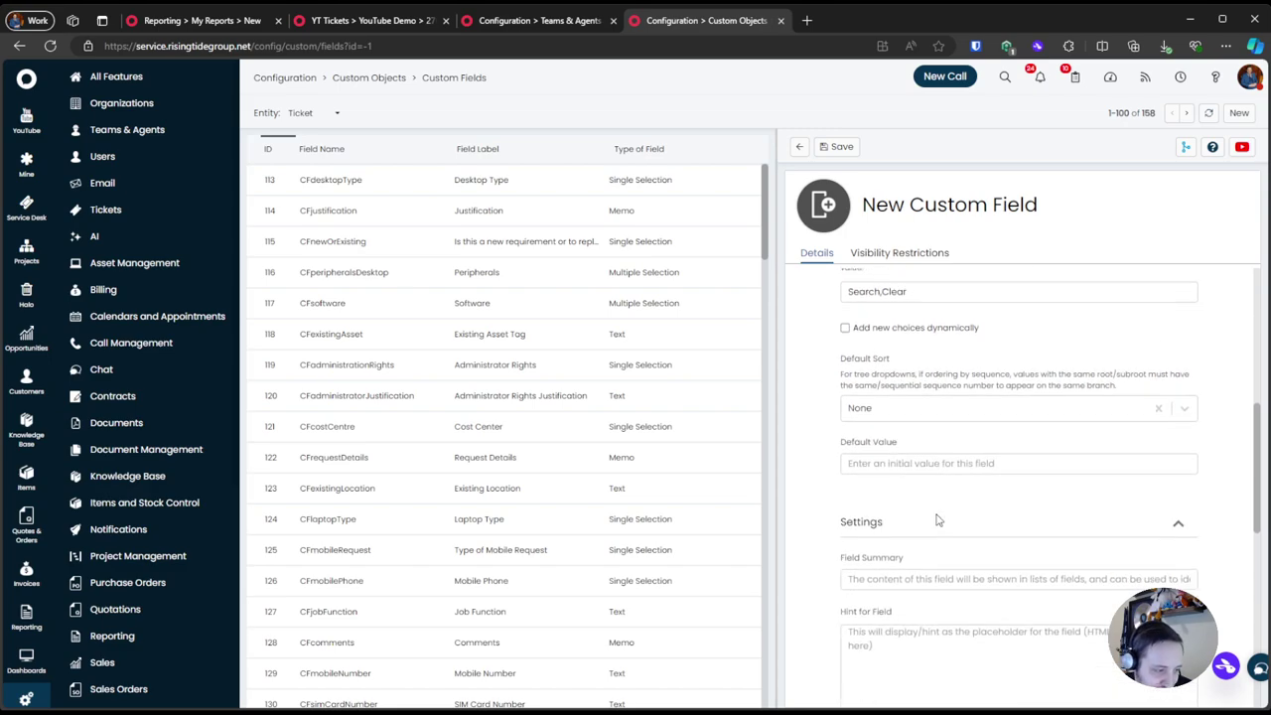
scroll(938, 522, "down", 8)
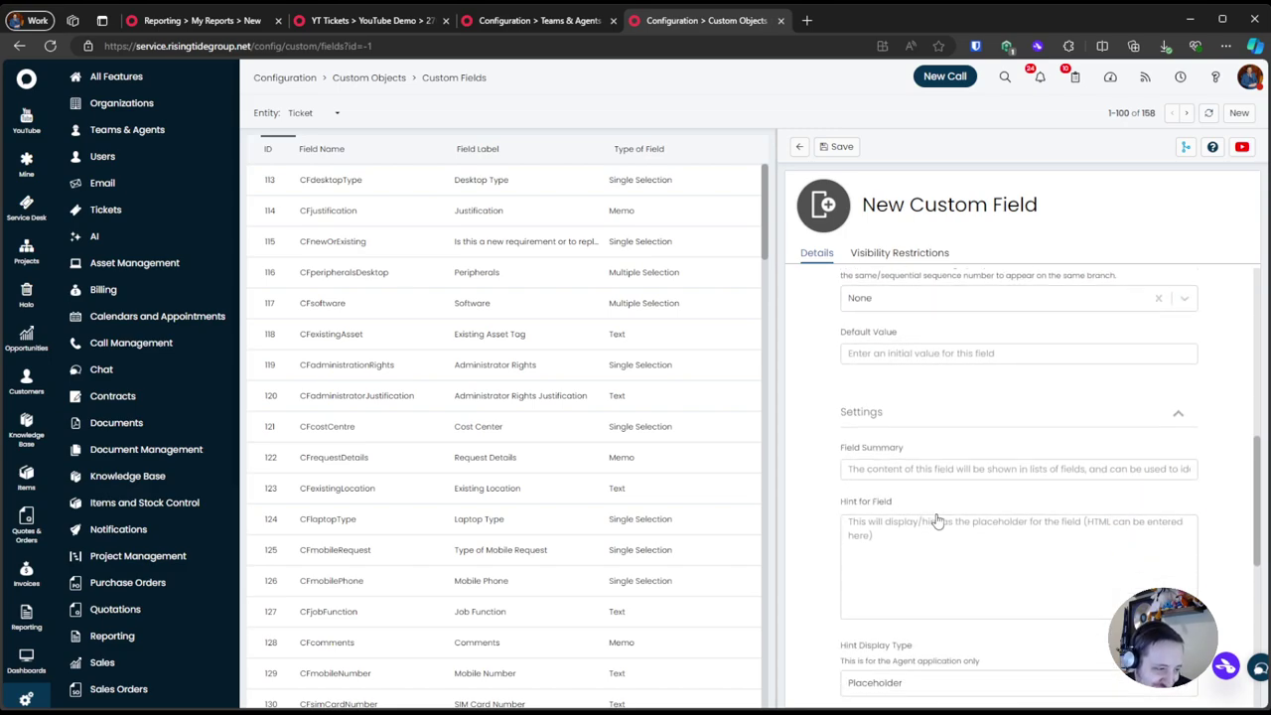
left_click(936, 584)
type("act")
left_click(936, 606)
left_click(980, 674)
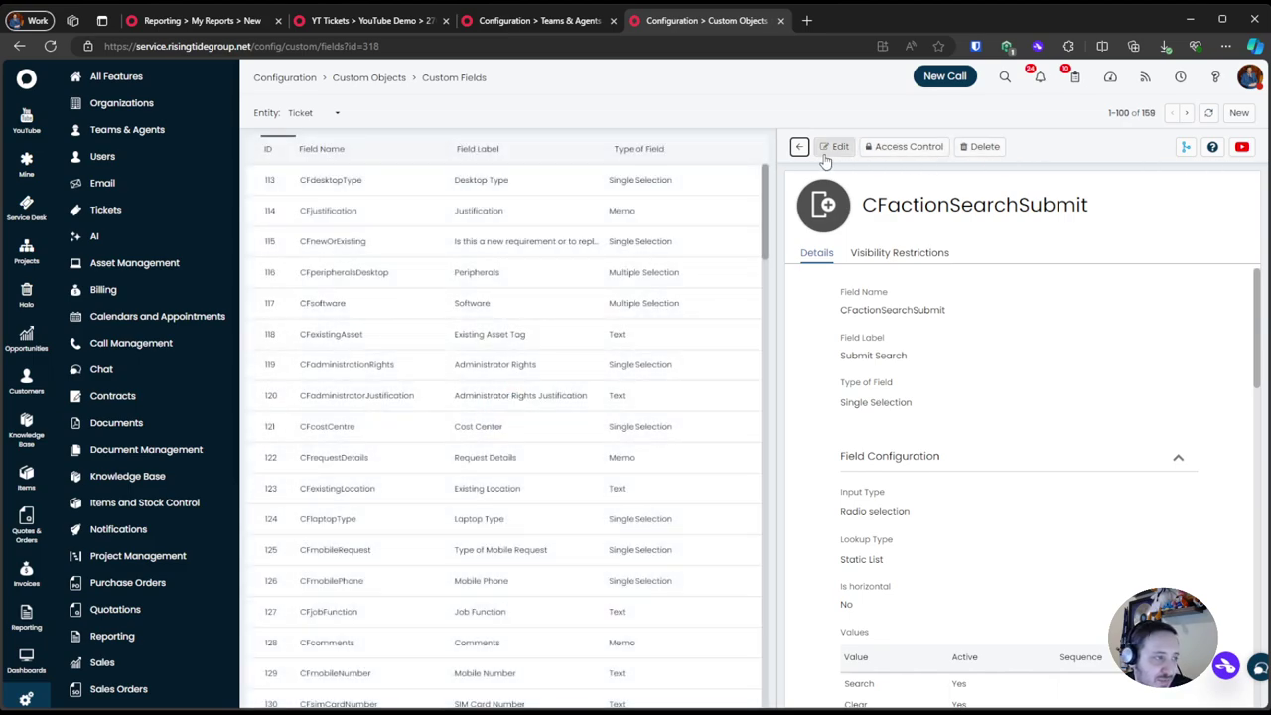
Close the field details and filter the custom fields list by the field name actionSearch
left_click(800, 146)
left_click(928, 151)
left_click(740, 179)
type("actionSearch")
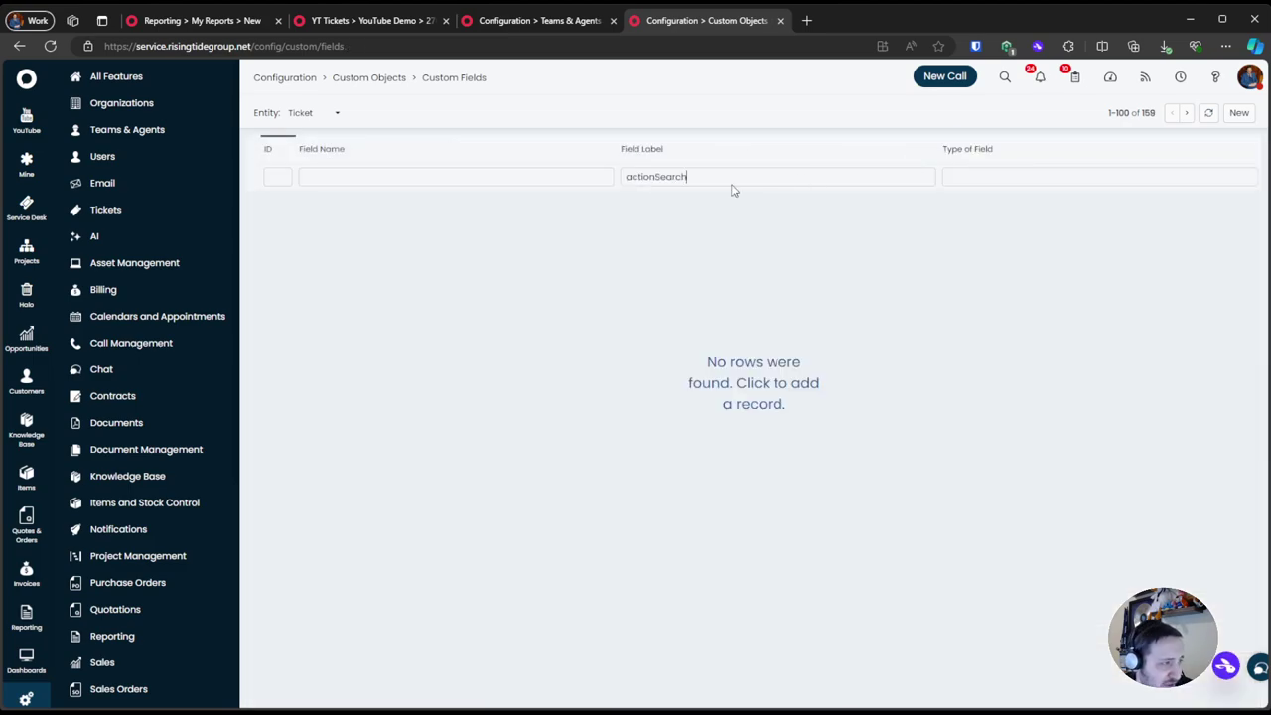
key("ctrl+a")
key("ctrl+x")
left_click(571, 175)
key("ctrl+v")
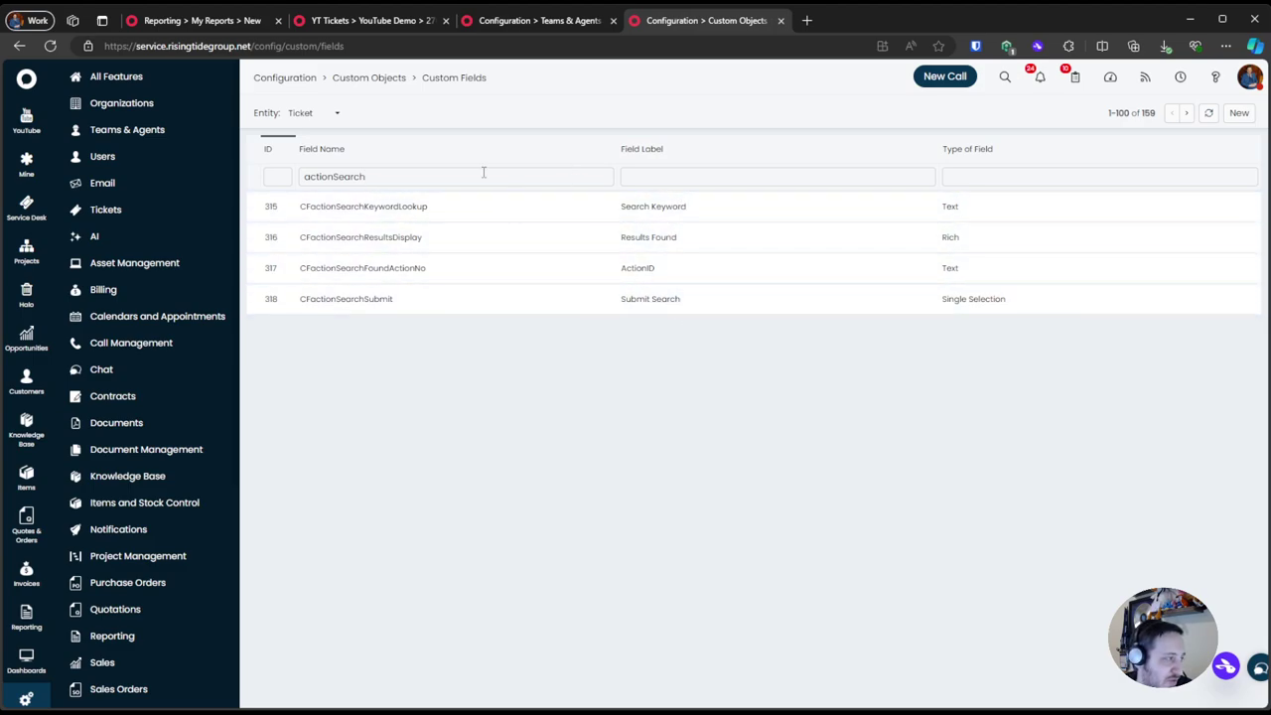
Open the Custom Tabs configuration in a separate browser tab and view the details of the Action Search tab
left_click(386, 85, "ctrl+shift")
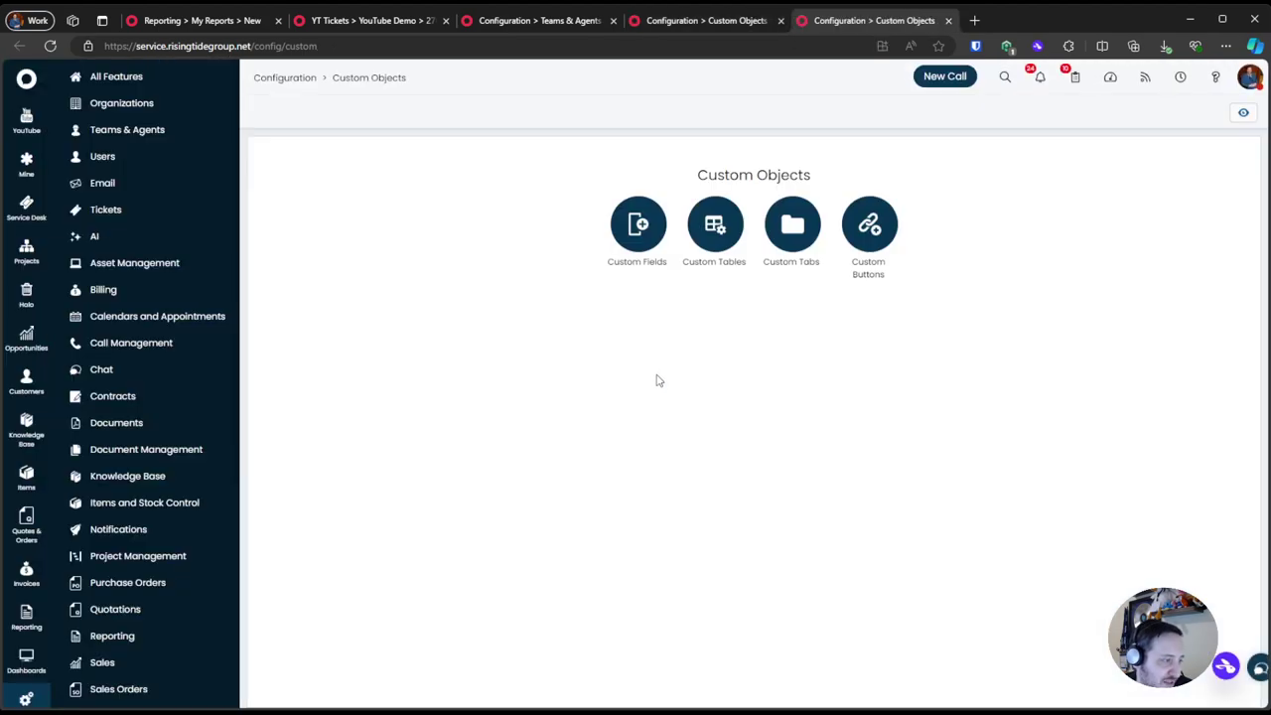
left_click(791, 226)
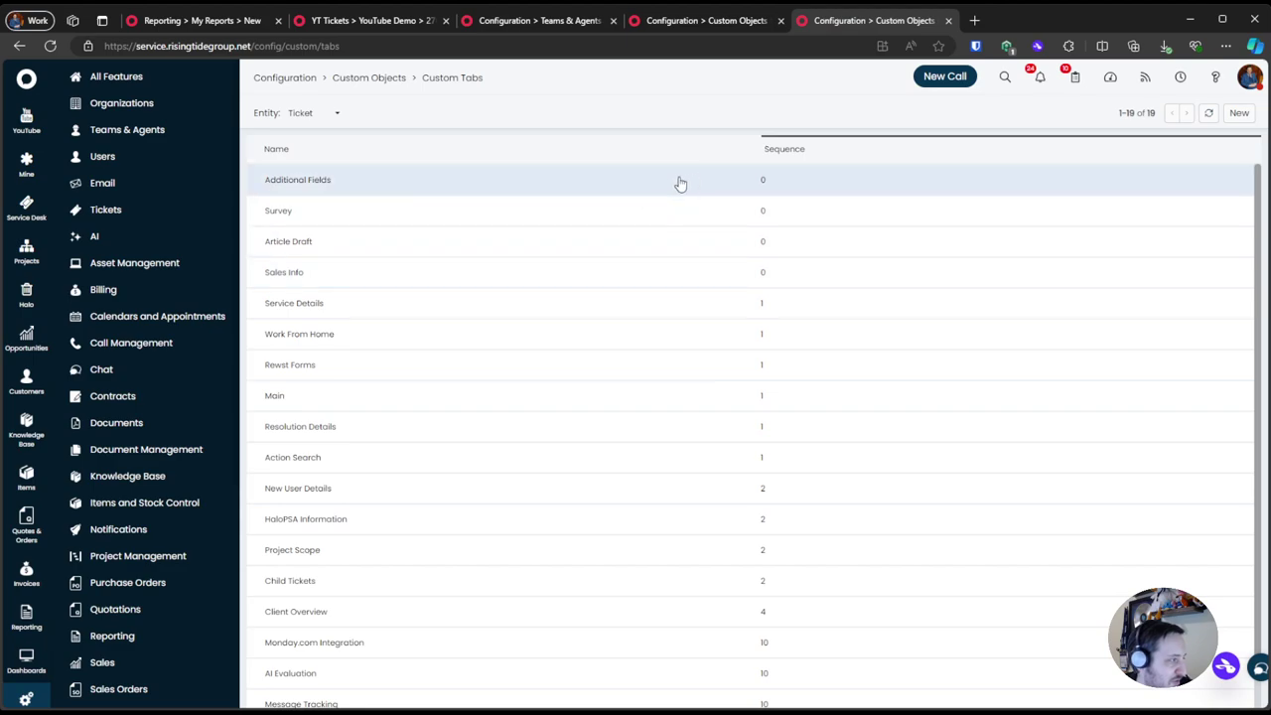
left_click(747, 161)
left_click(748, 151)
type("ac")
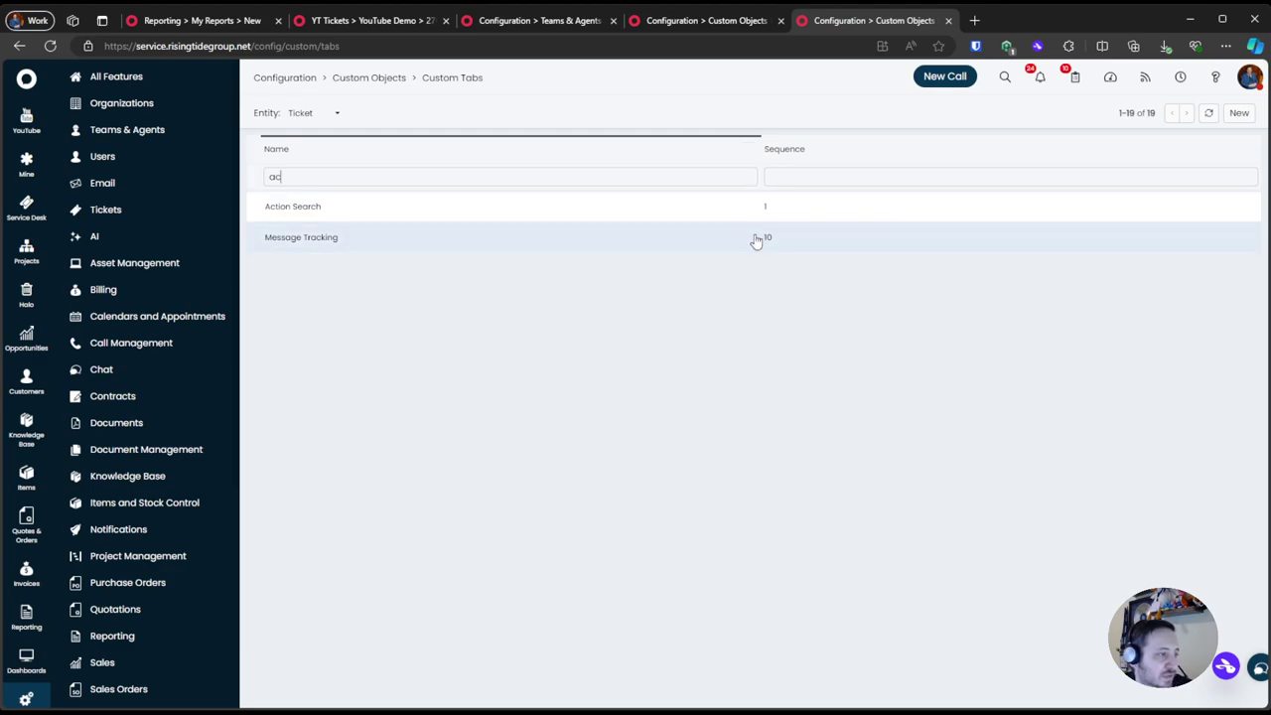
left_click(749, 210)
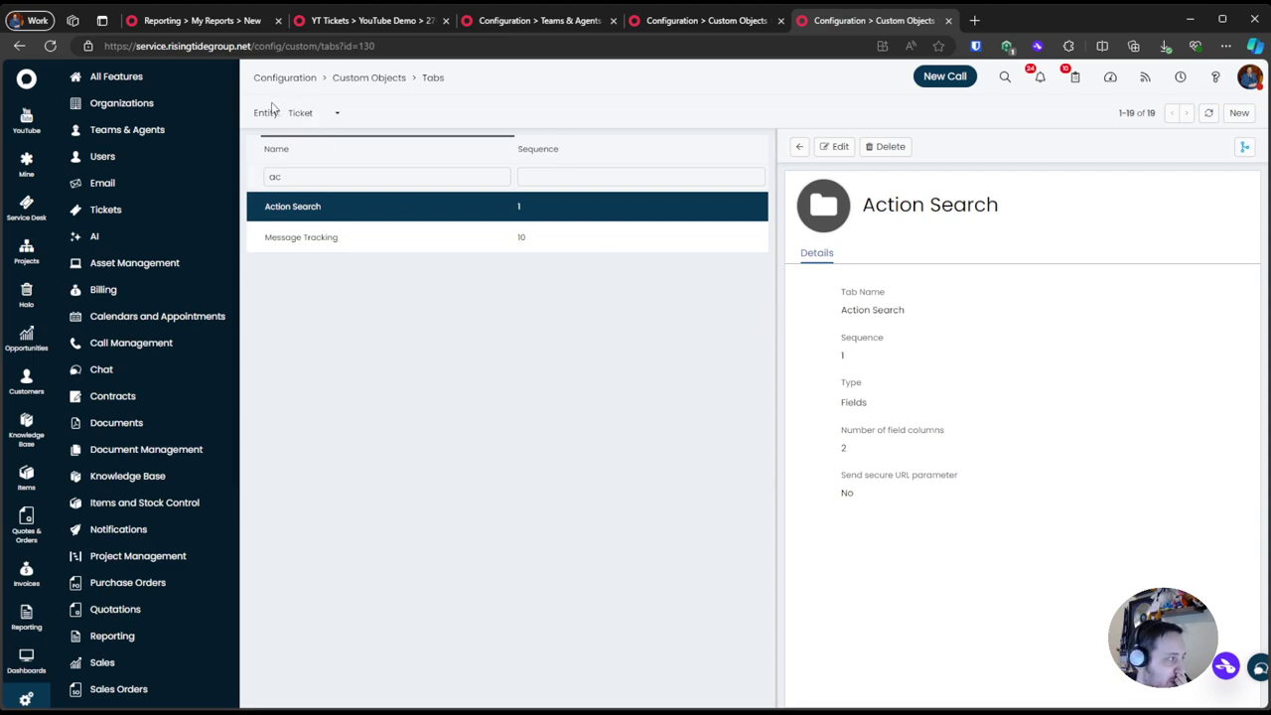
Start a new ticket field group named Ticket Action Search with the group header Action Search
left_click(139, 208)
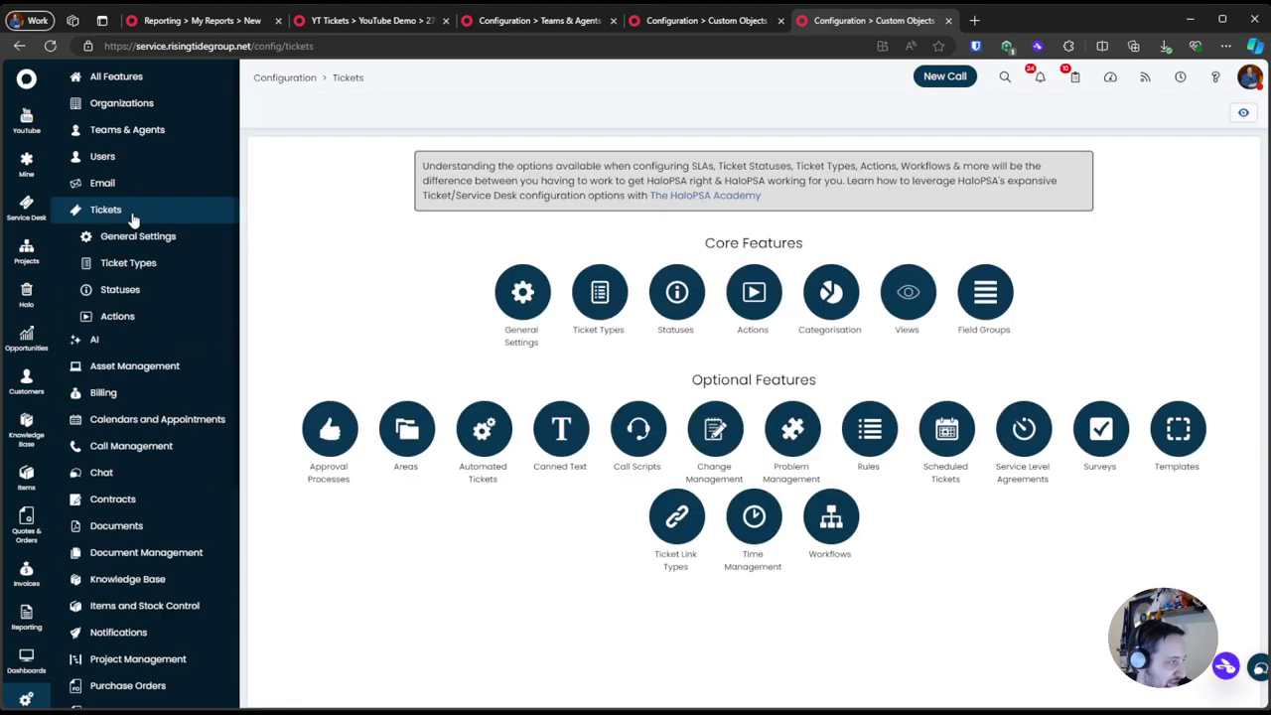
left_click(128, 263)
left_click(323, 22)
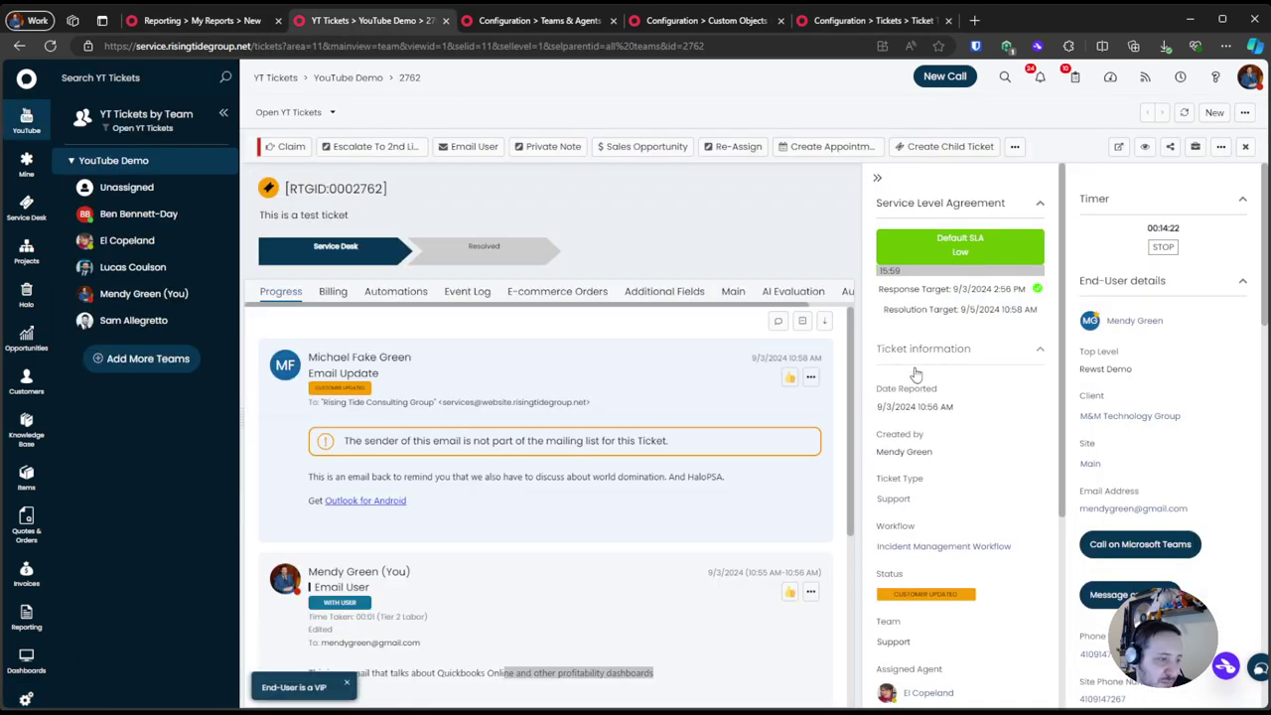
left_click(861, 22)
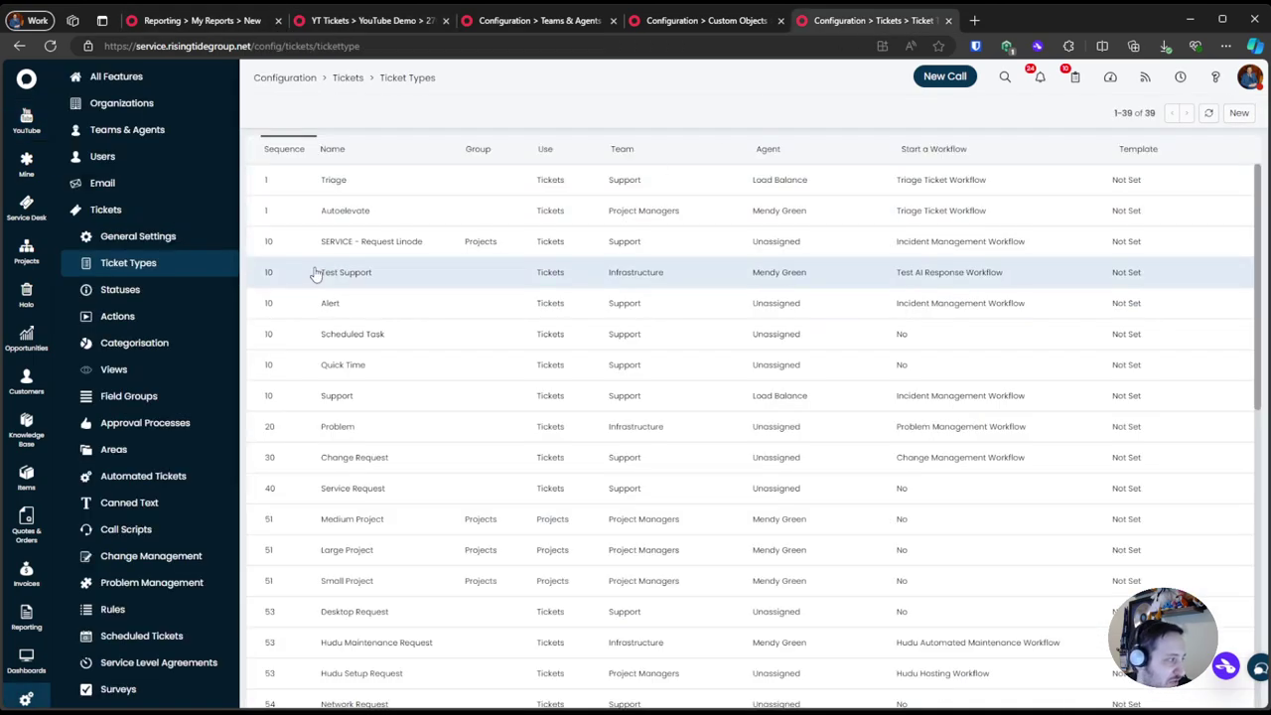
left_click(129, 396)
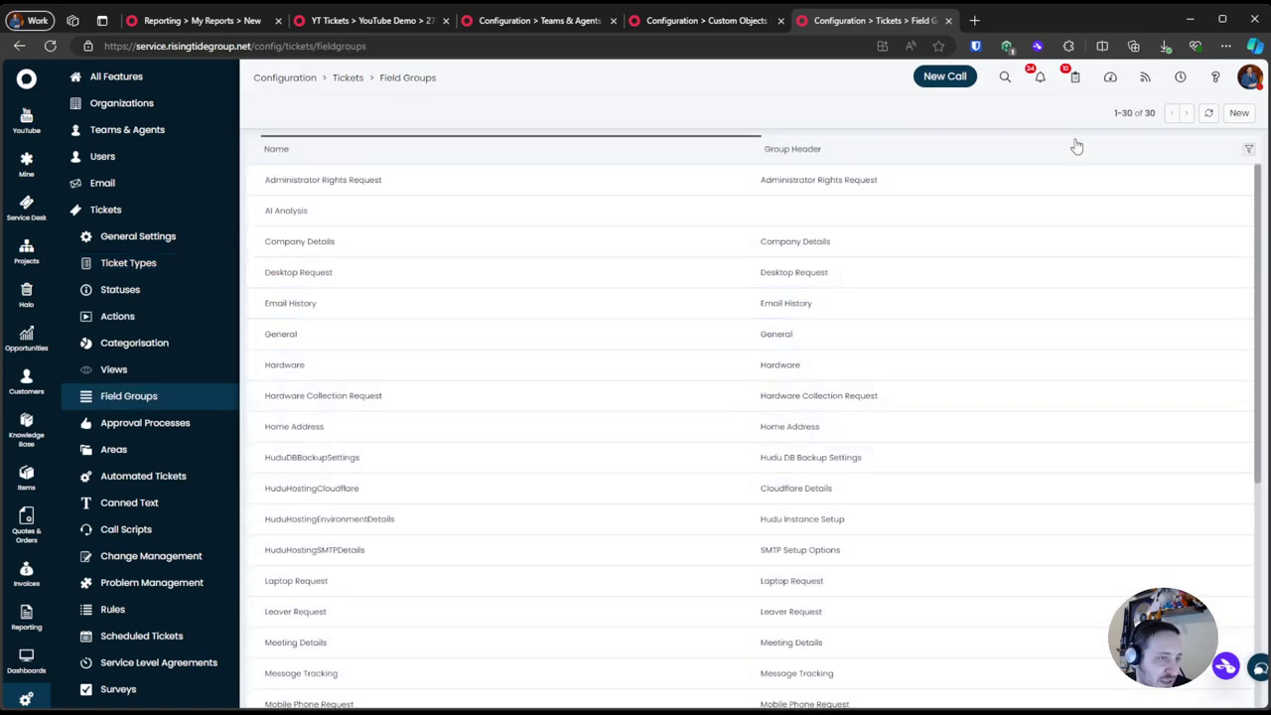
left_click(1239, 113)
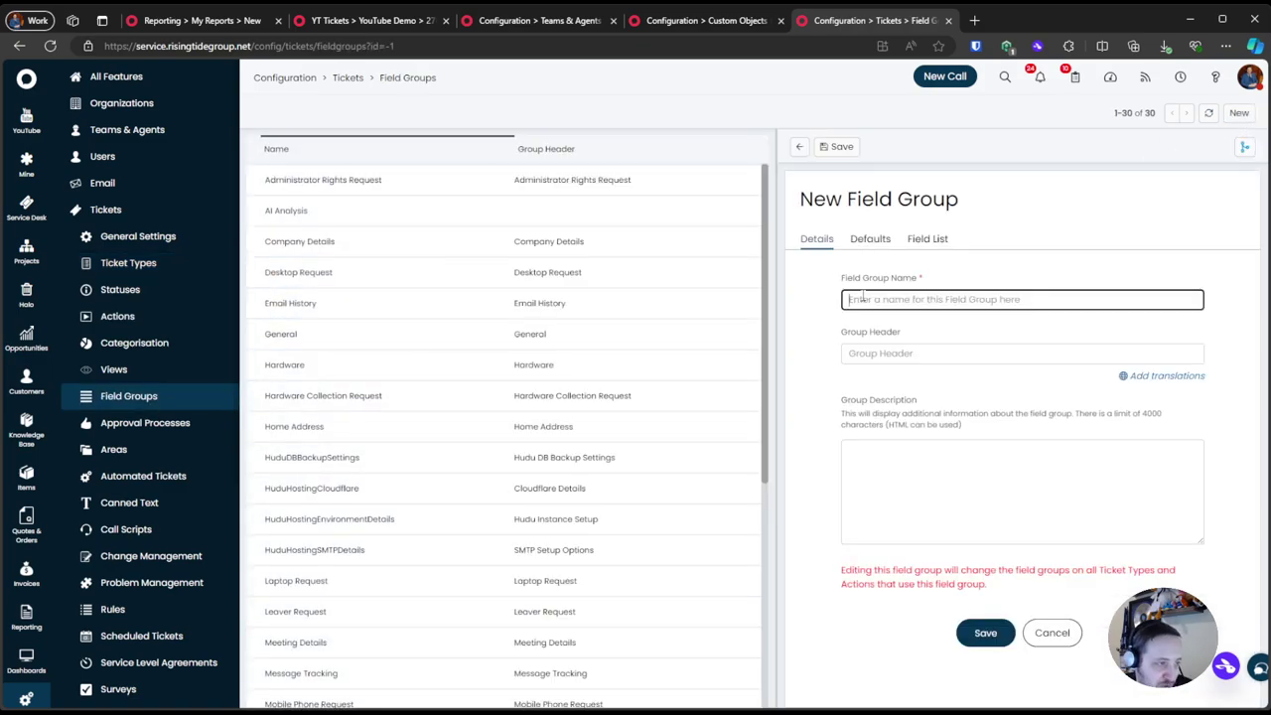
type("Action")
key("ctrl+a")
type("Ticket")
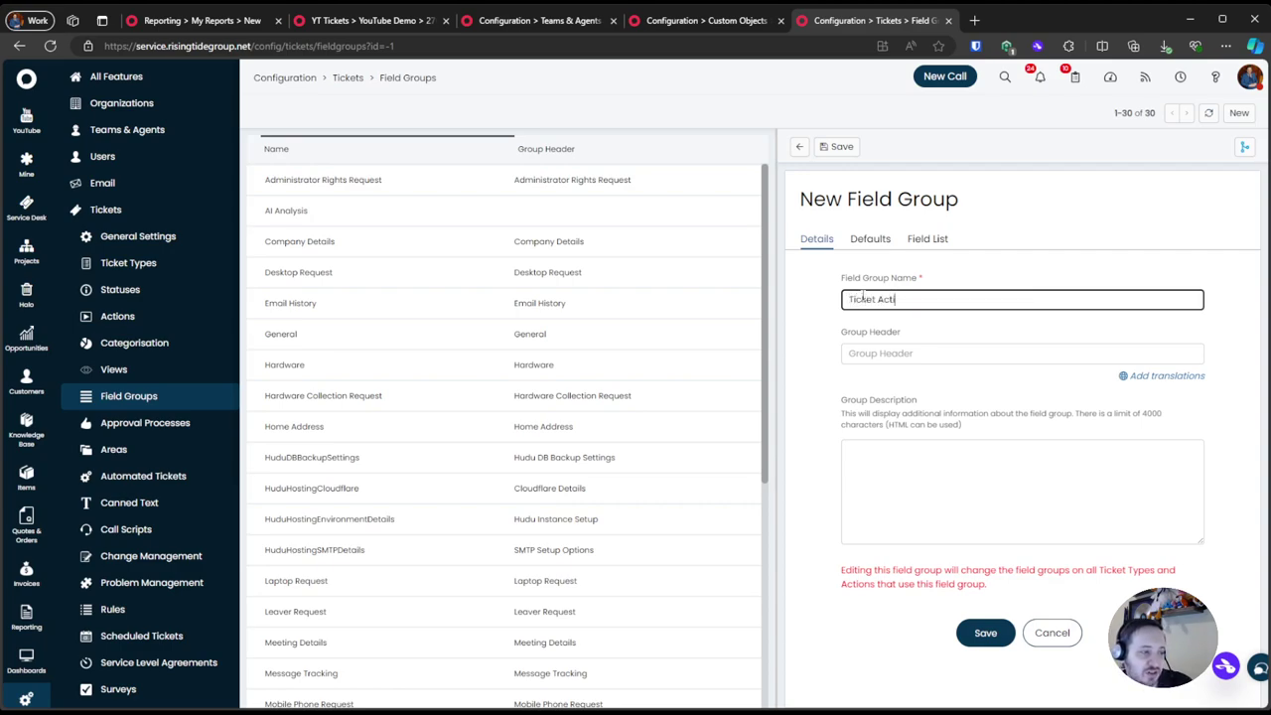
left_click(894, 354)
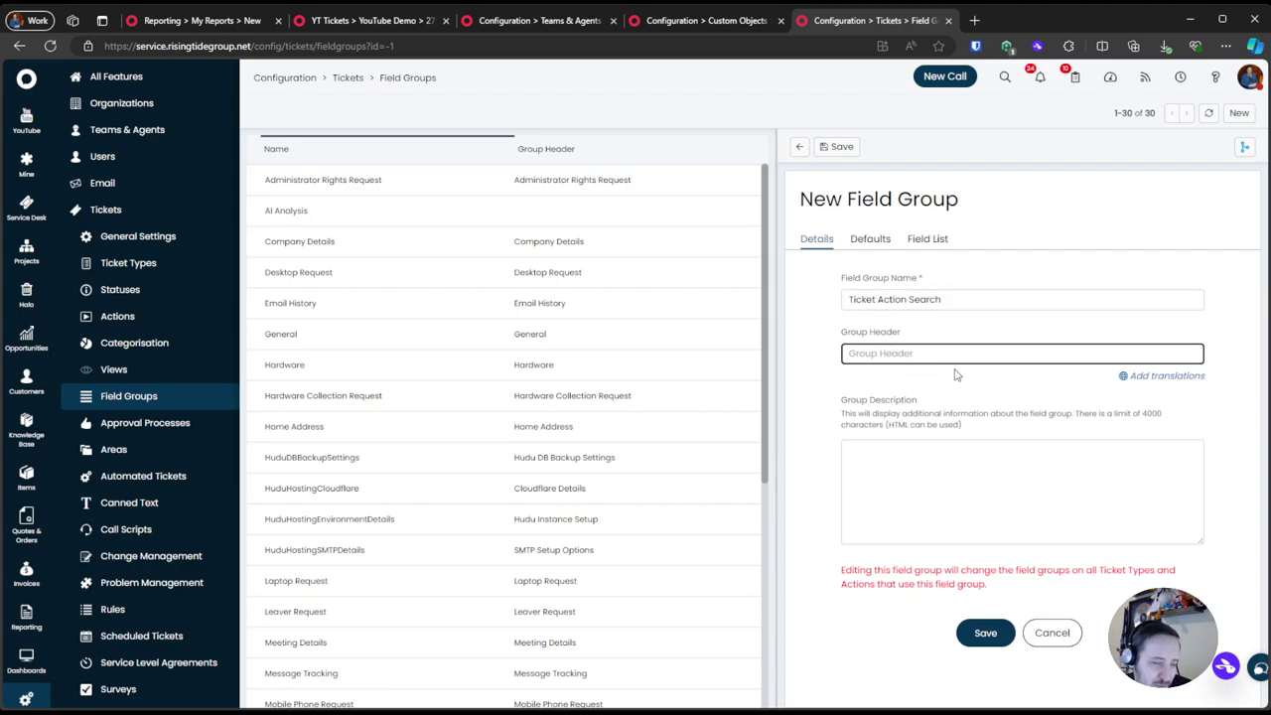
type("Action Search")
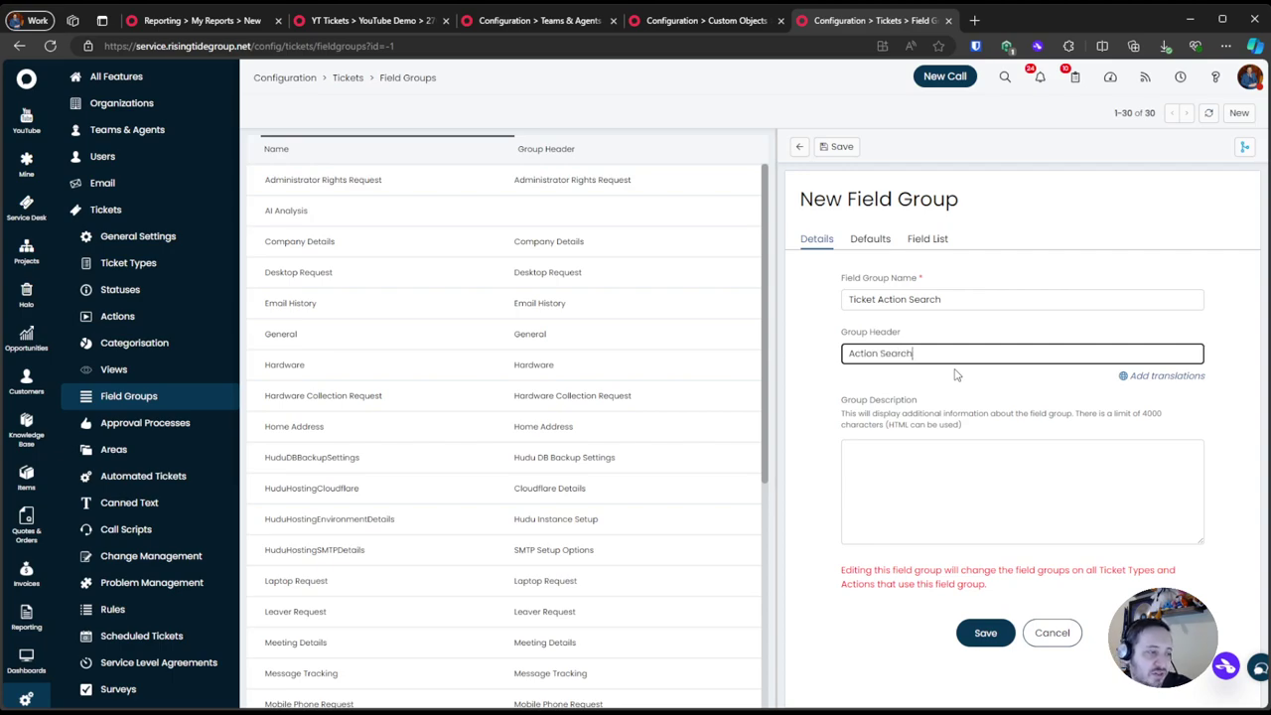
Default the group's end-user new ticket and ticket details screen visibility to Not Visible, and enable User Hidden if empty
left_click(863, 239)
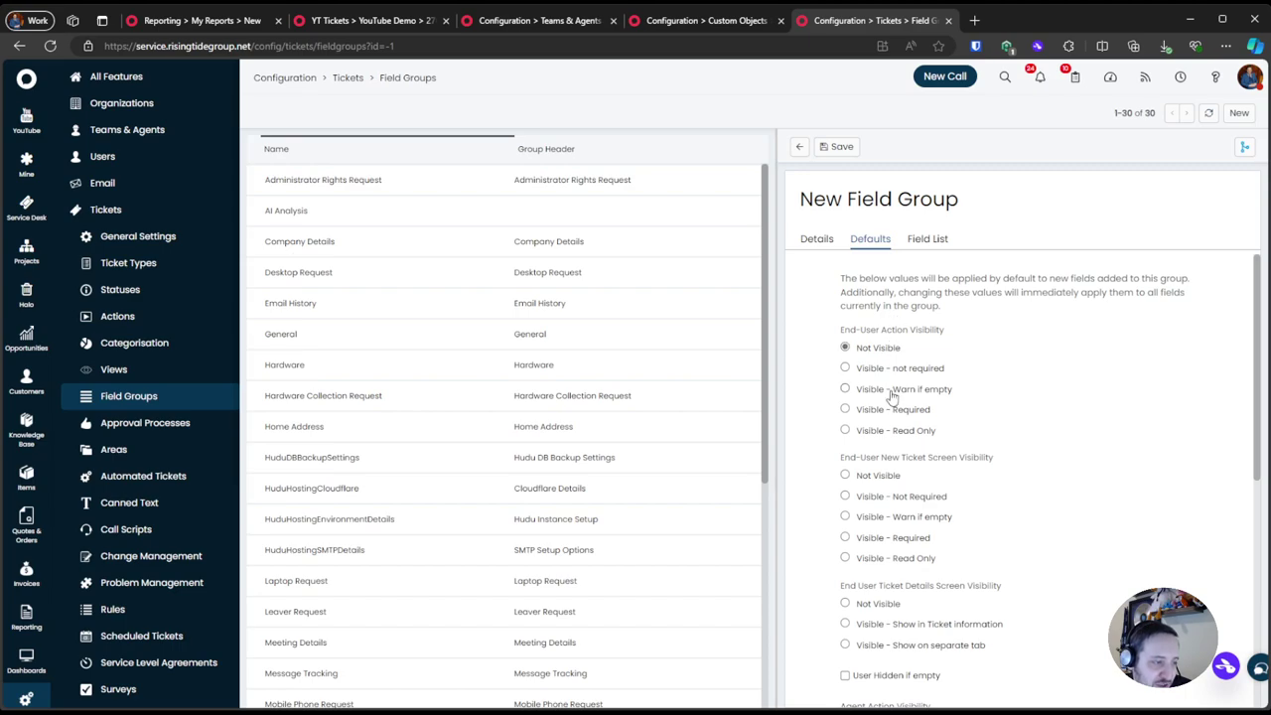
left_click(864, 475)
scroll(968, 433, "down", 2)
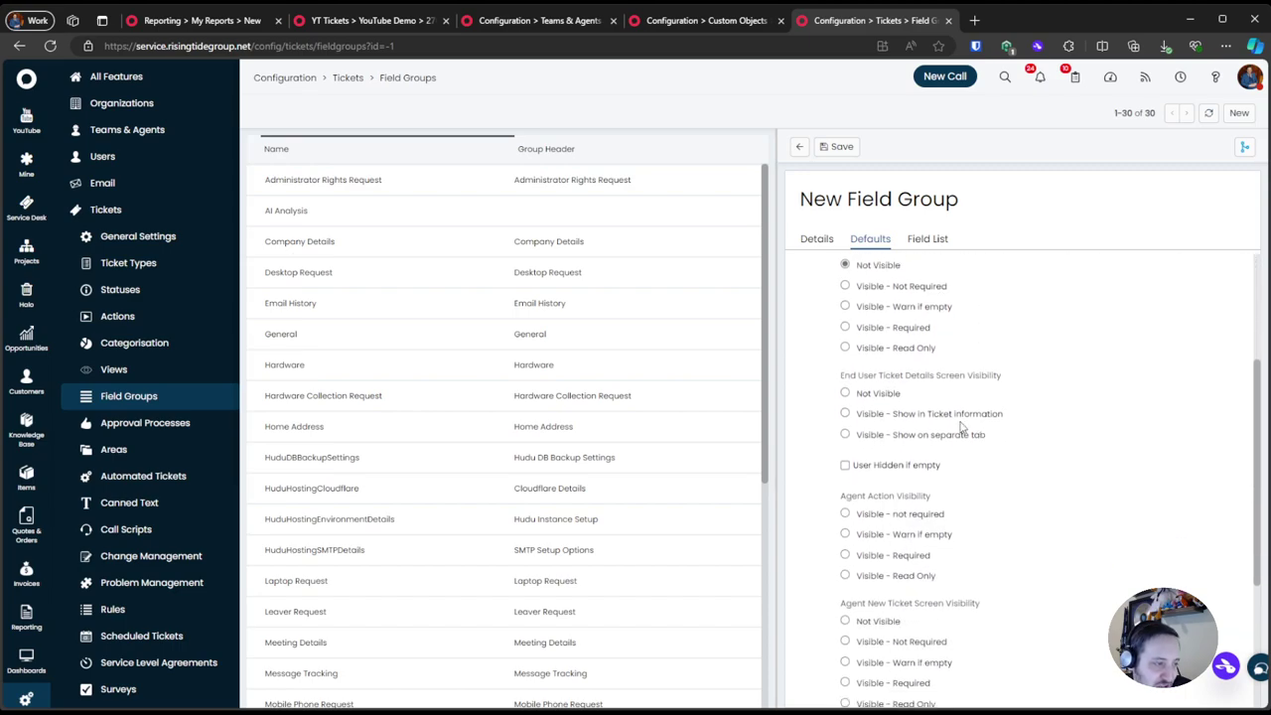
left_click(882, 396)
scroll(938, 413, "down", 1)
left_click(897, 396)
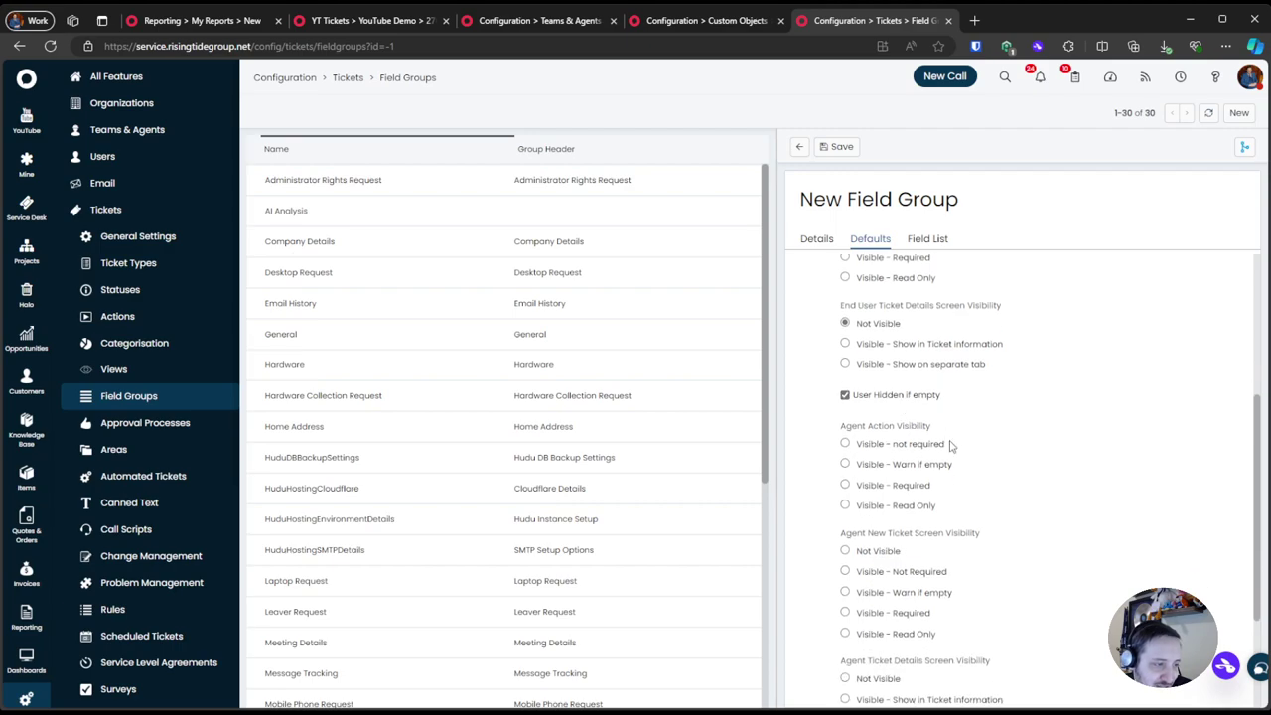
Default the group's agent action visibility to Visible - not required and its agent new ticket screen visibility to Not Visible
left_click(878, 443)
left_click_drag(839, 425, 973, 512)
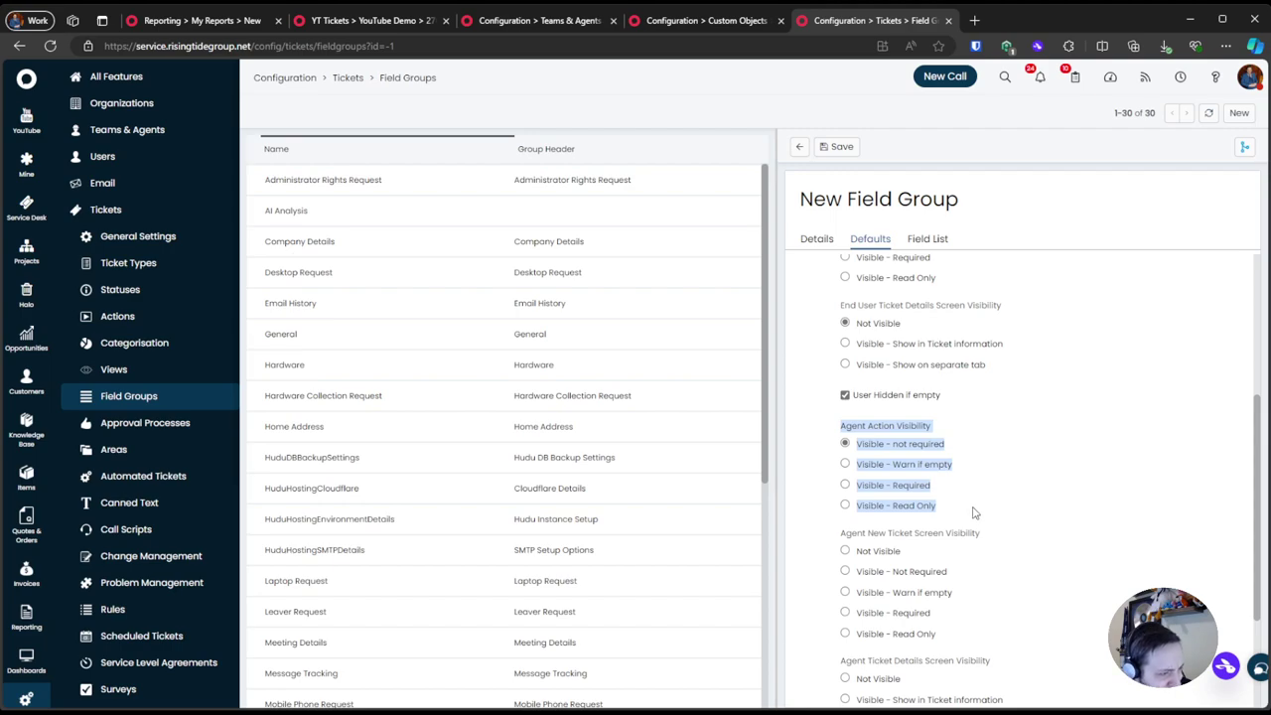
scroll(959, 417, "down", 2)
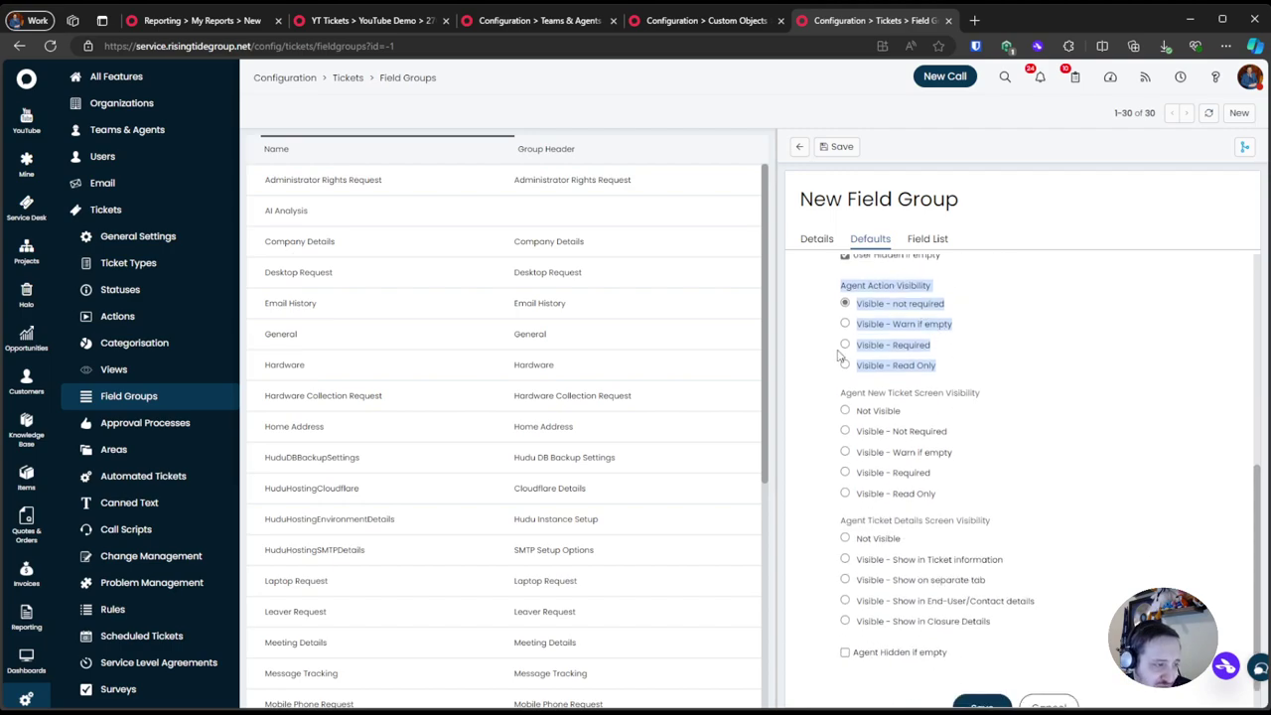
left_click(898, 413)
left_click_drag(837, 392, 945, 393)
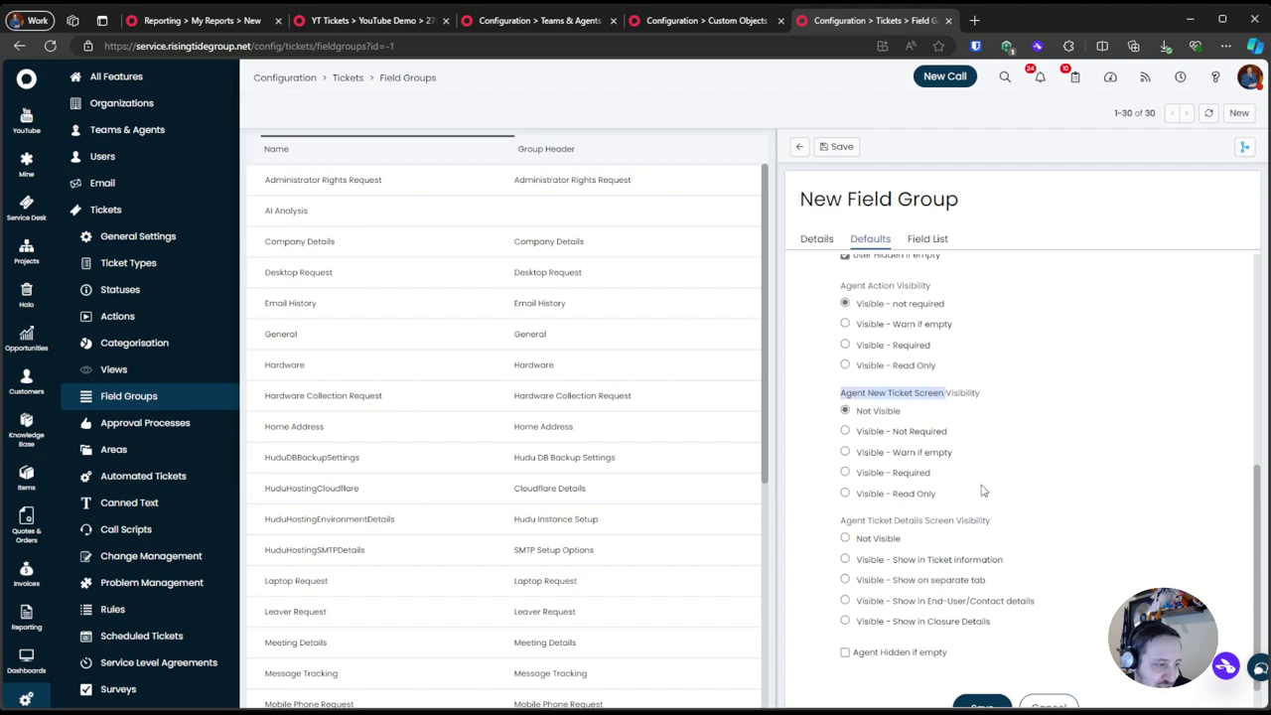
Default the agent ticket details screen visibility to Visible - Show on separate tab and enable Agent Hidden if empty
scroll(983, 488, "down", 1)
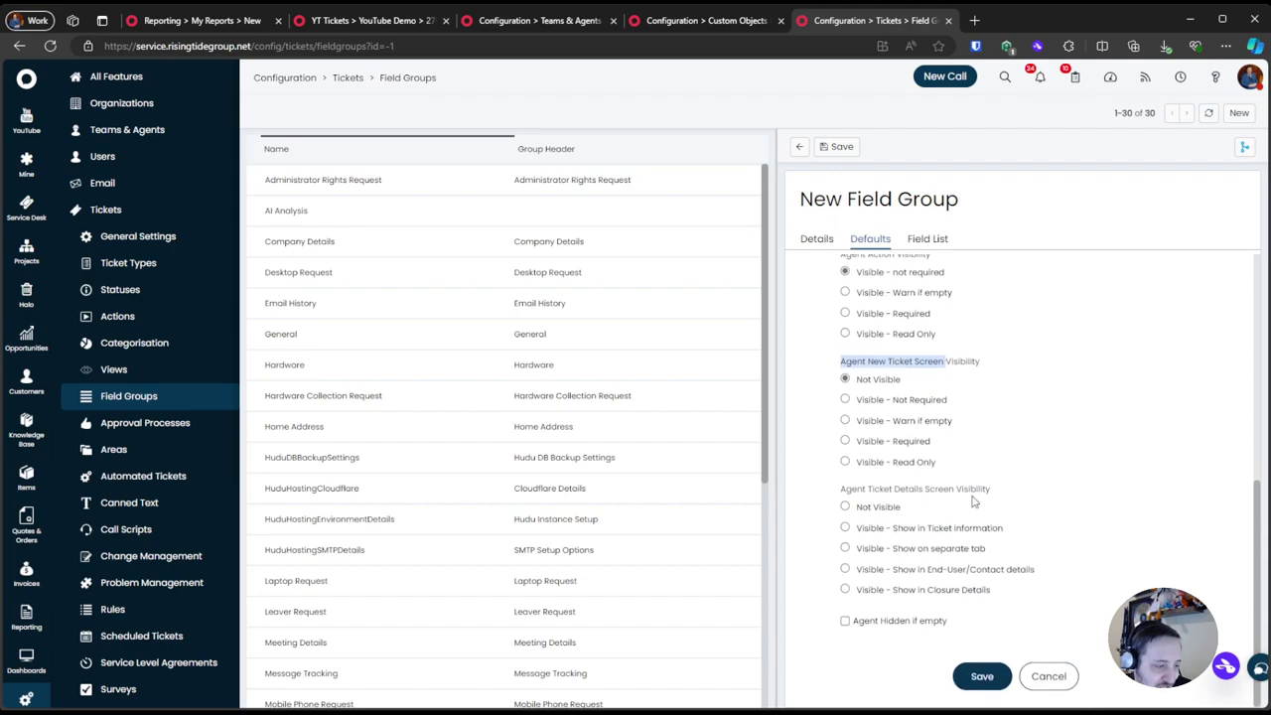
left_click(903, 547)
left_click_drag(839, 489, 1036, 492)
left_click(908, 620)
scroll(976, 420, "up", 2)
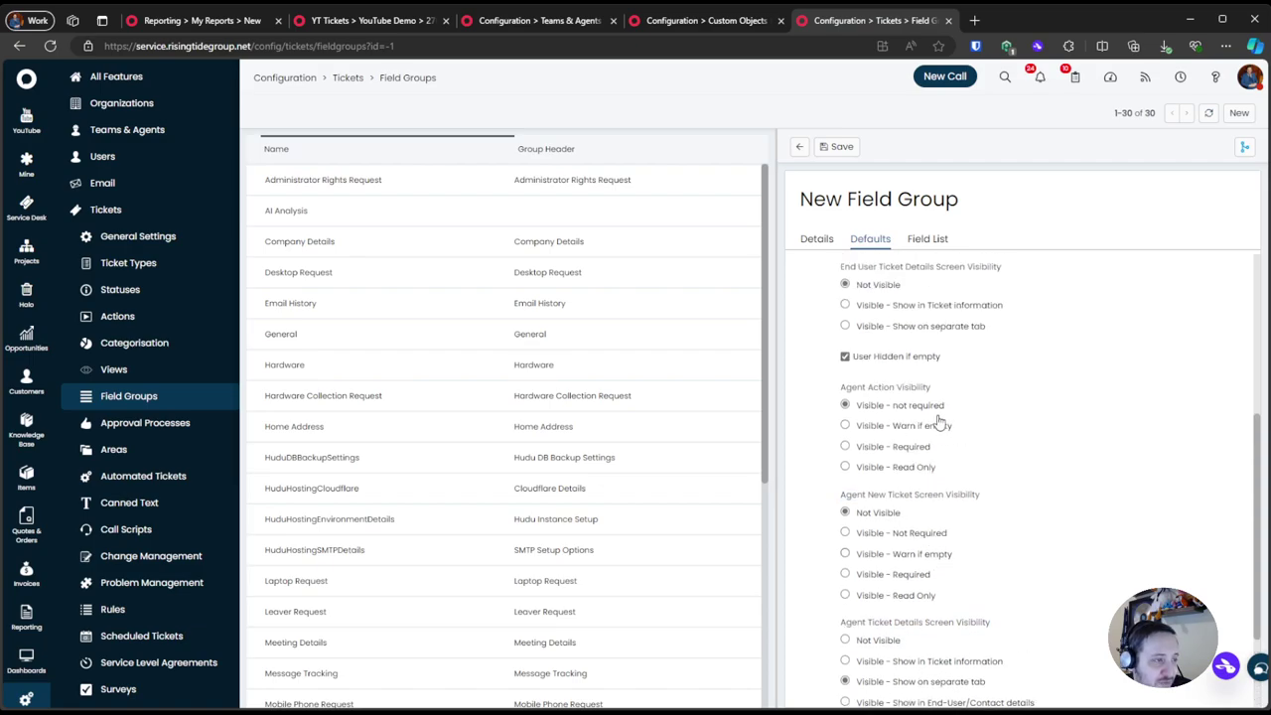
Add the ActionID, Results Found, Search Keyword and Submit Search custom fields to the new group's field list
left_click(933, 239)
left_click(1196, 337)
left_click(677, 380)
type("actionSearch")
left_click(599, 374)
left_click(598, 375)
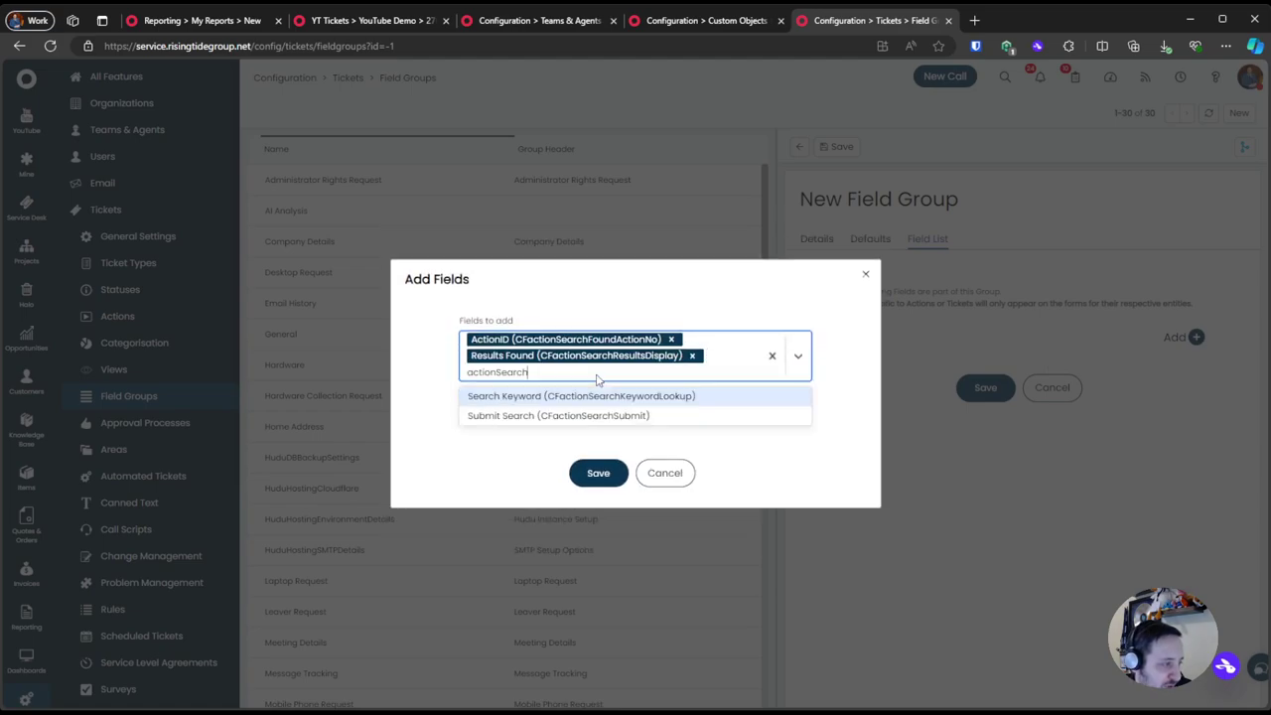
left_click(653, 395)
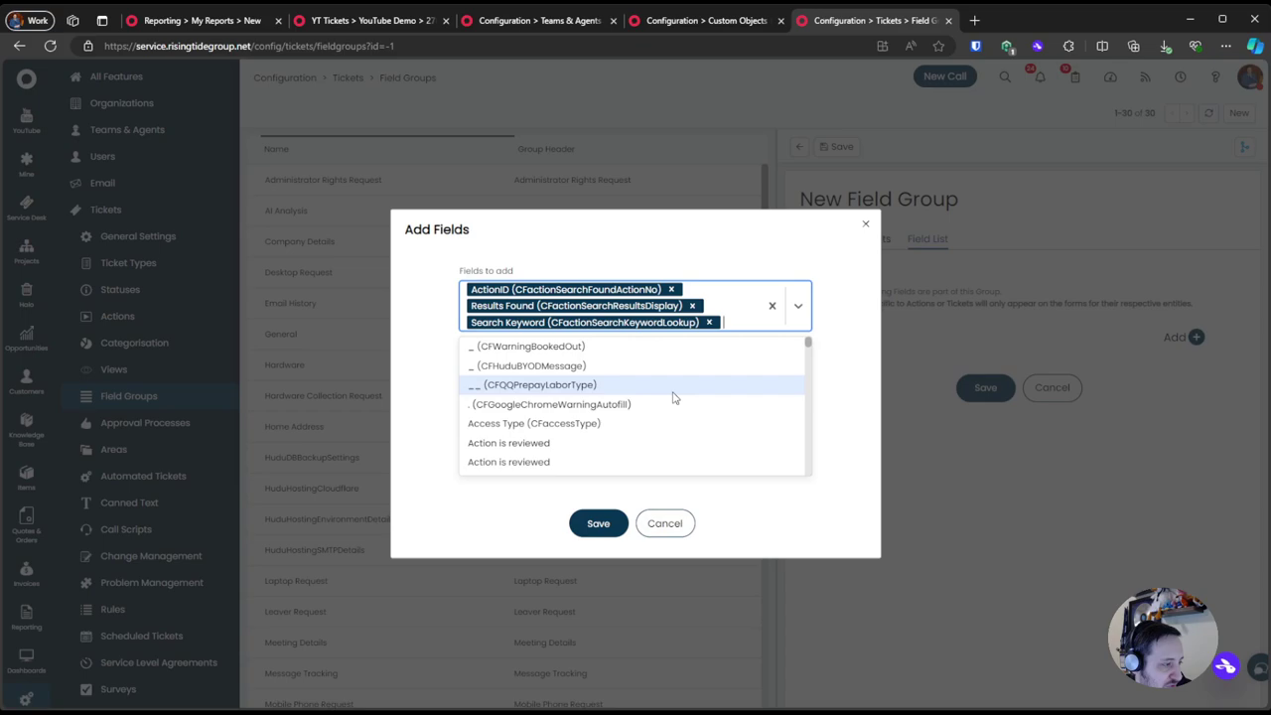
left_click(681, 417)
left_click(831, 400)
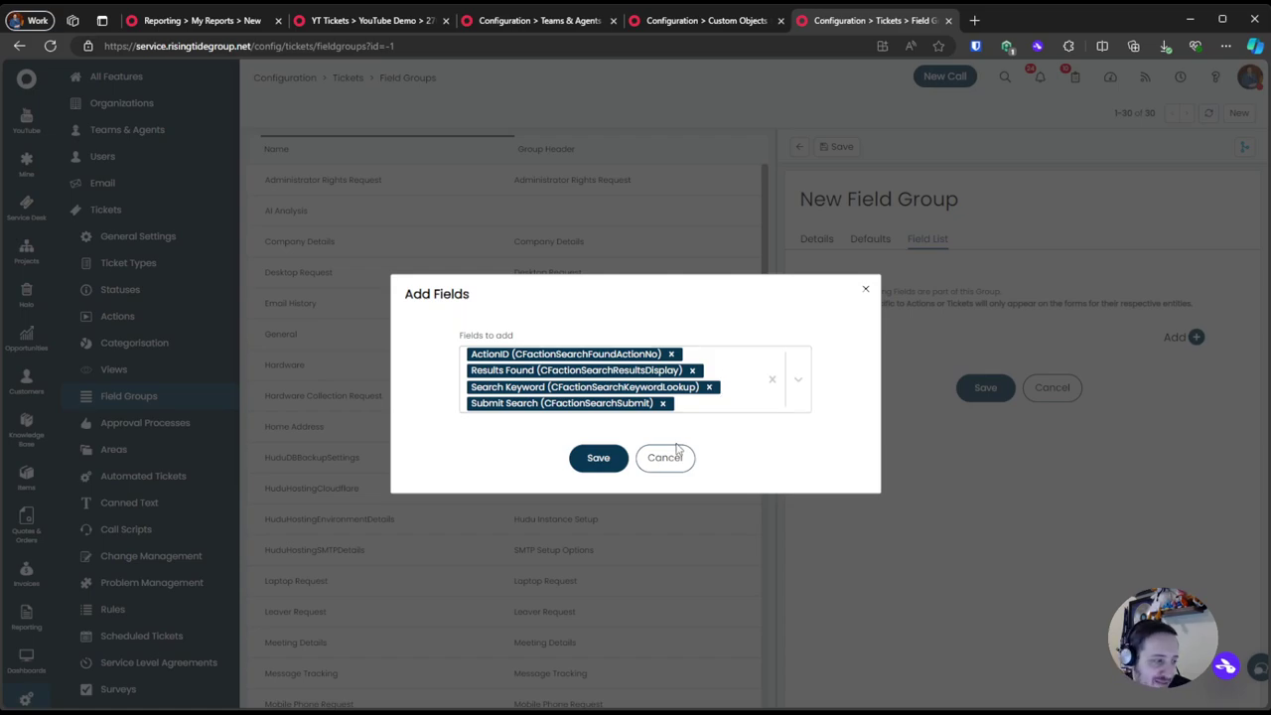
left_click(598, 457)
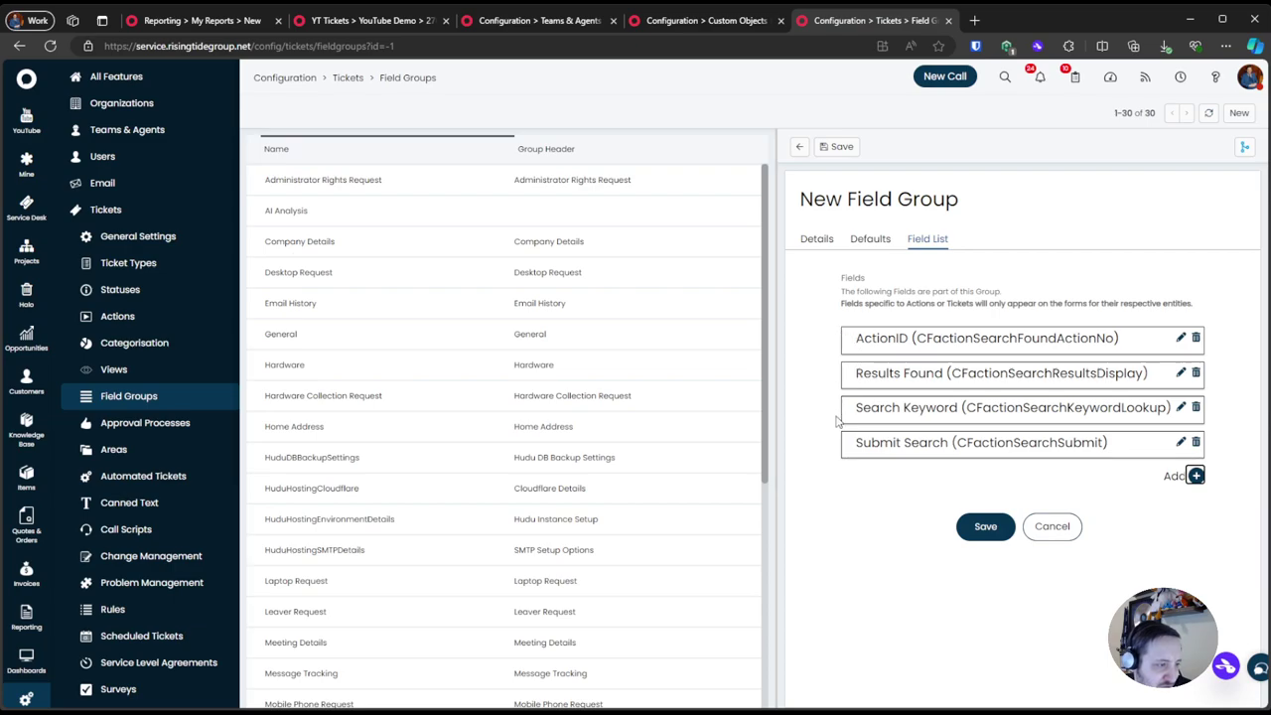
Reorder the group's fields to Search Keyword, Submit Search, ActionID, Results Found and save the field group
left_click_drag(842, 407, 842, 339)
left_click_drag(843, 442, 846, 389)
left_click_drag(845, 438, 847, 443)
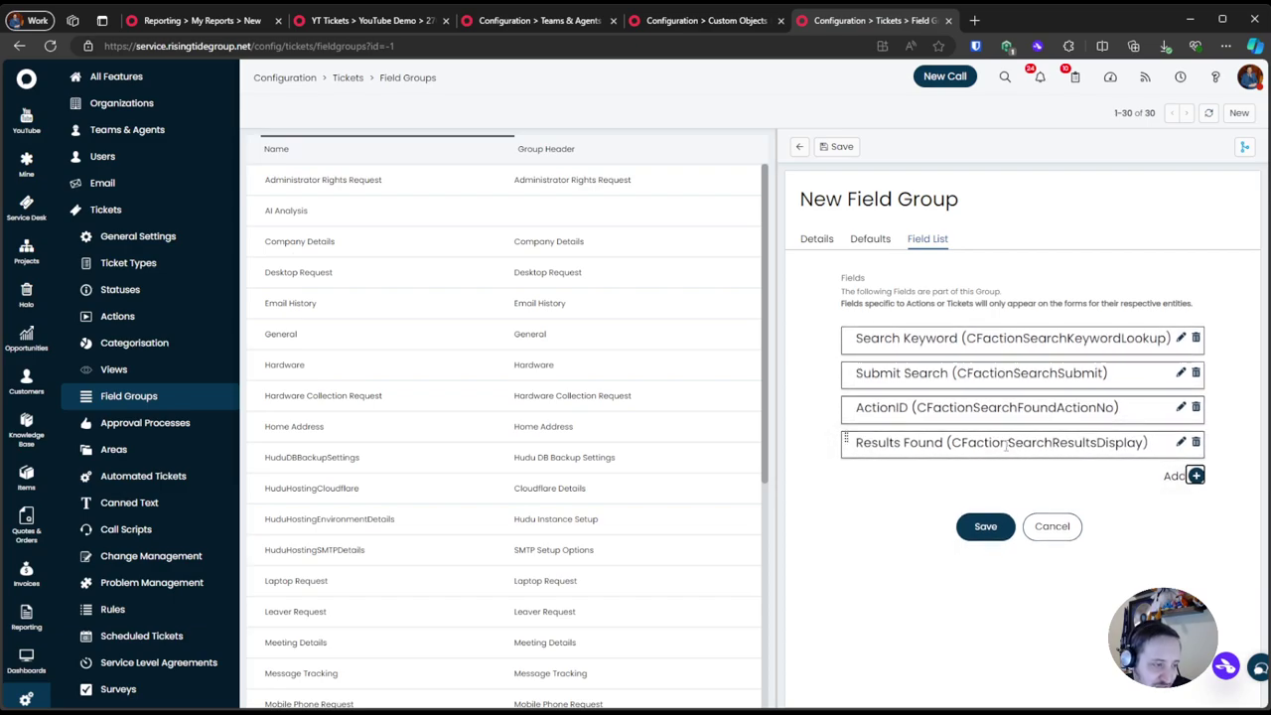
left_click(987, 527)
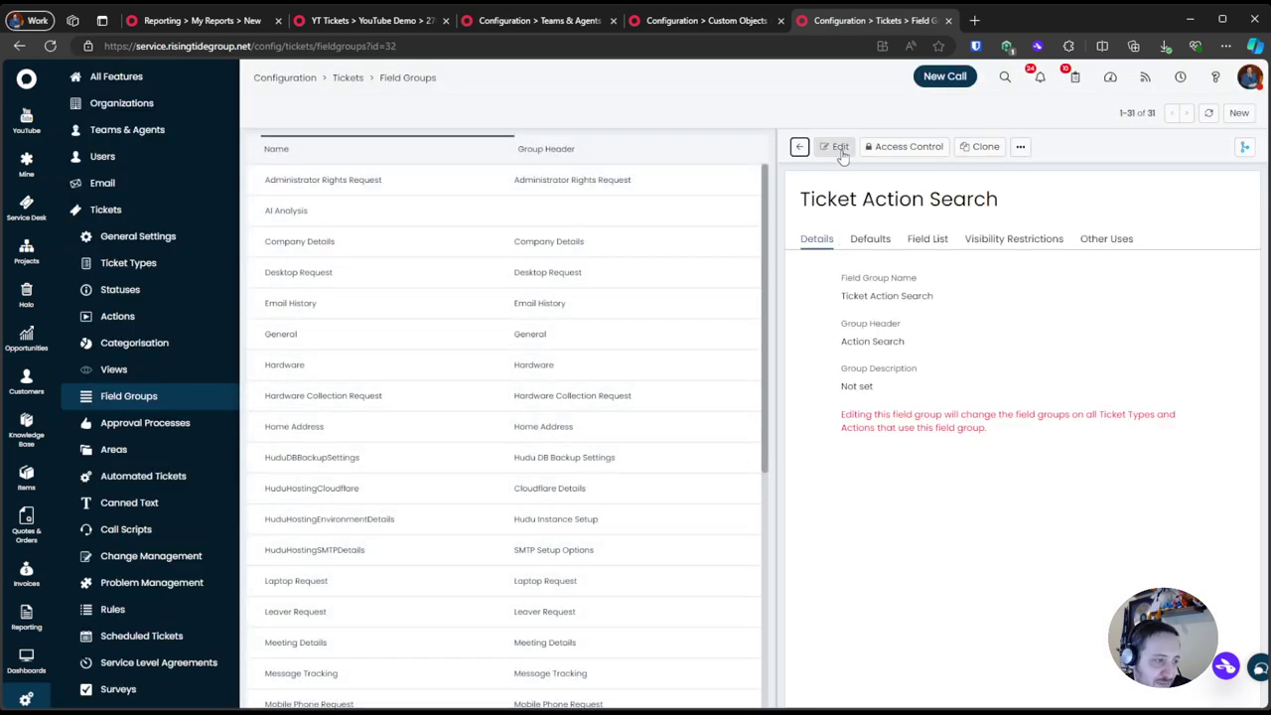
Set the Results Found field's Agent Ticket Details Modify Access to Restrict based on Role within the Ticket Action Search group
left_click(926, 241)
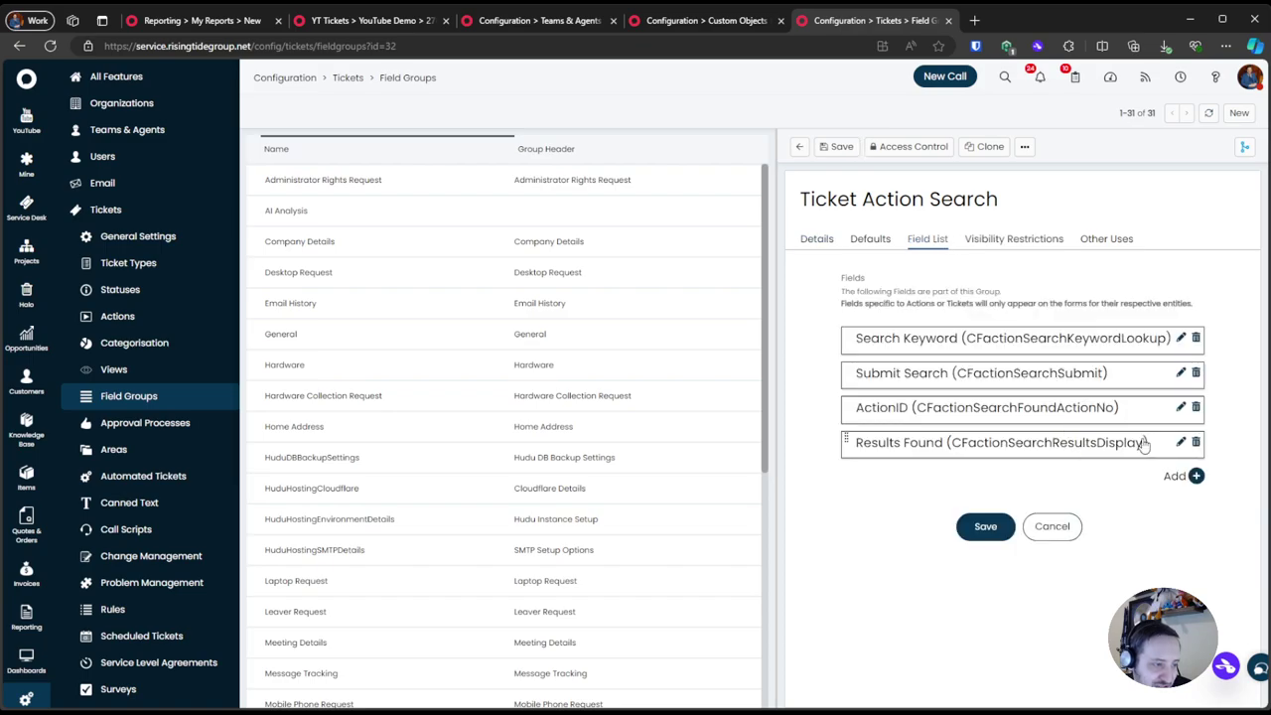
left_click(1180, 442)
scroll(653, 349, "down", 5)
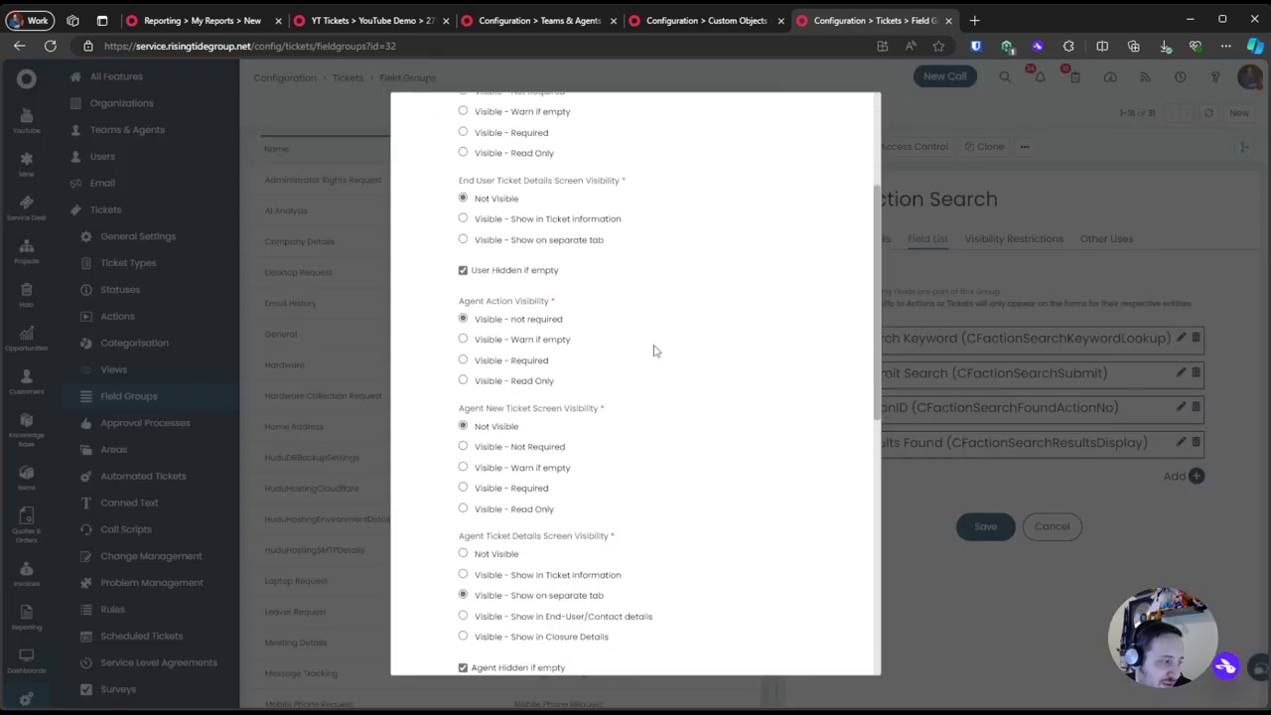
left_click_drag(444, 182, 633, 302)
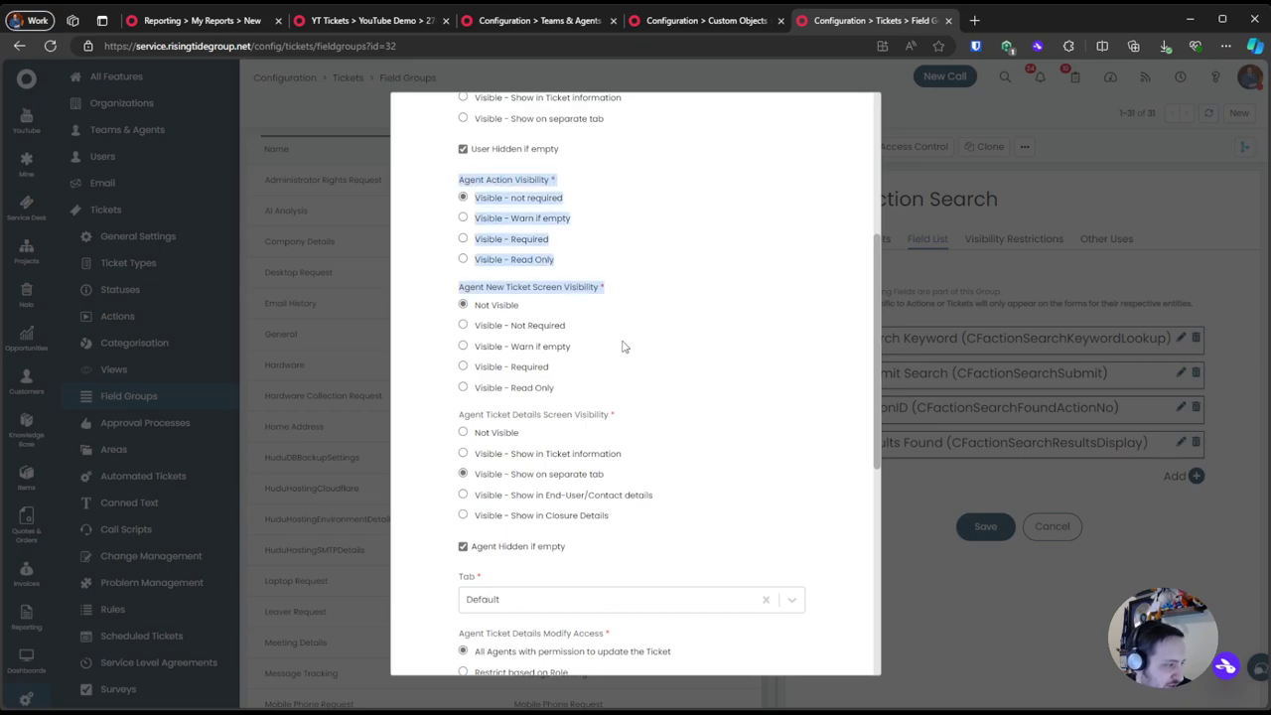
scroll(623, 346, "down", 1)
scroll(590, 350, "down", 4)
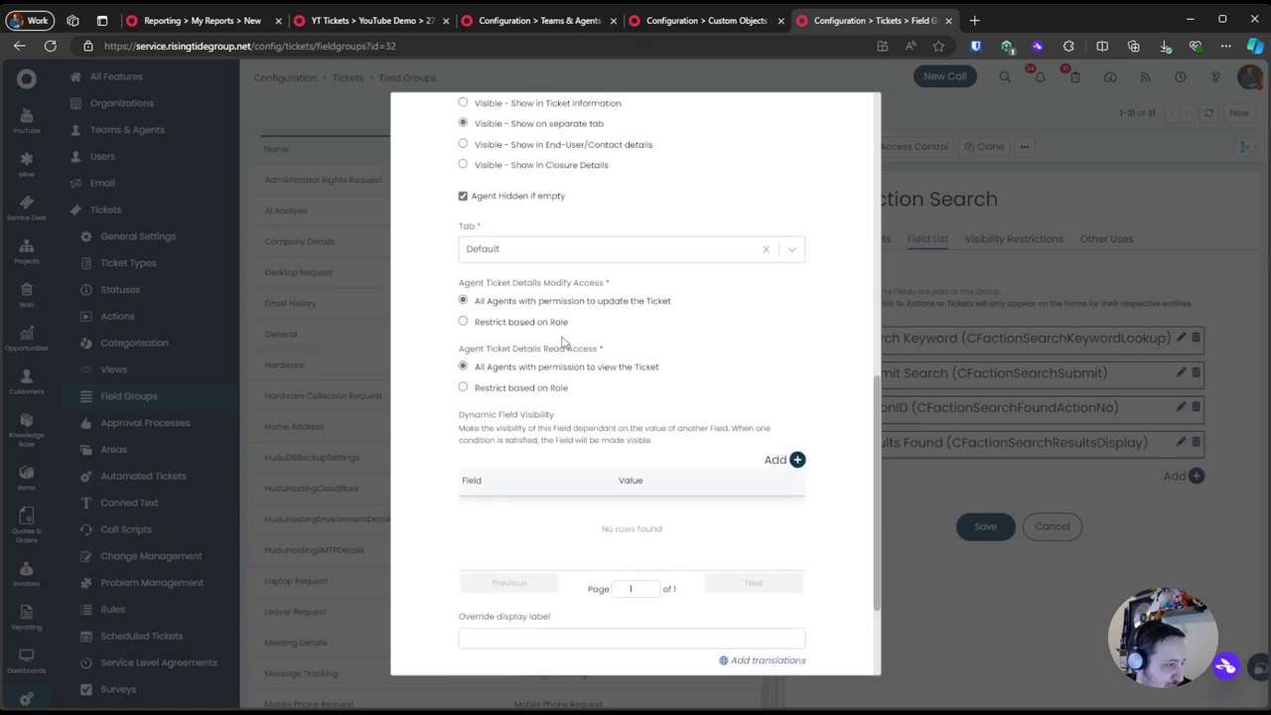
scroll(511, 341, "down", 2)
scroll(487, 333, "up", 2)
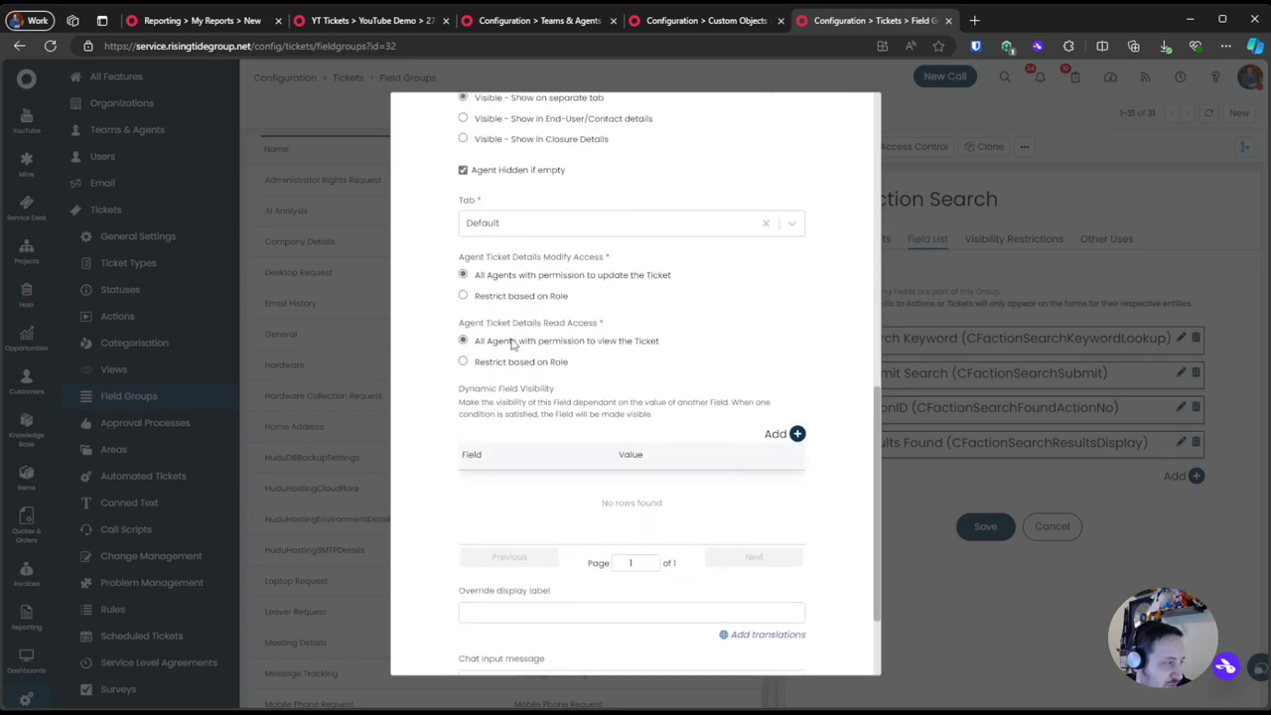
left_click_drag(438, 277, 749, 449)
left_click(541, 308)
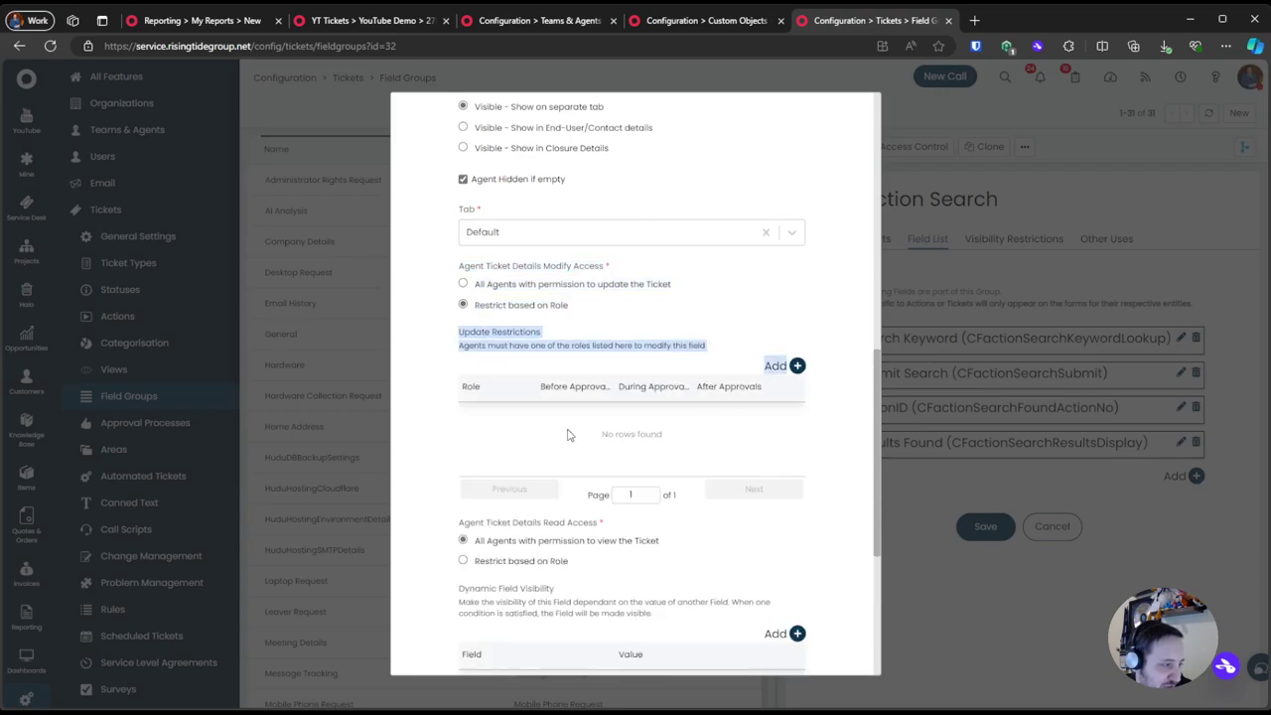
scroll(579, 439, "down", 5)
left_click(616, 640)
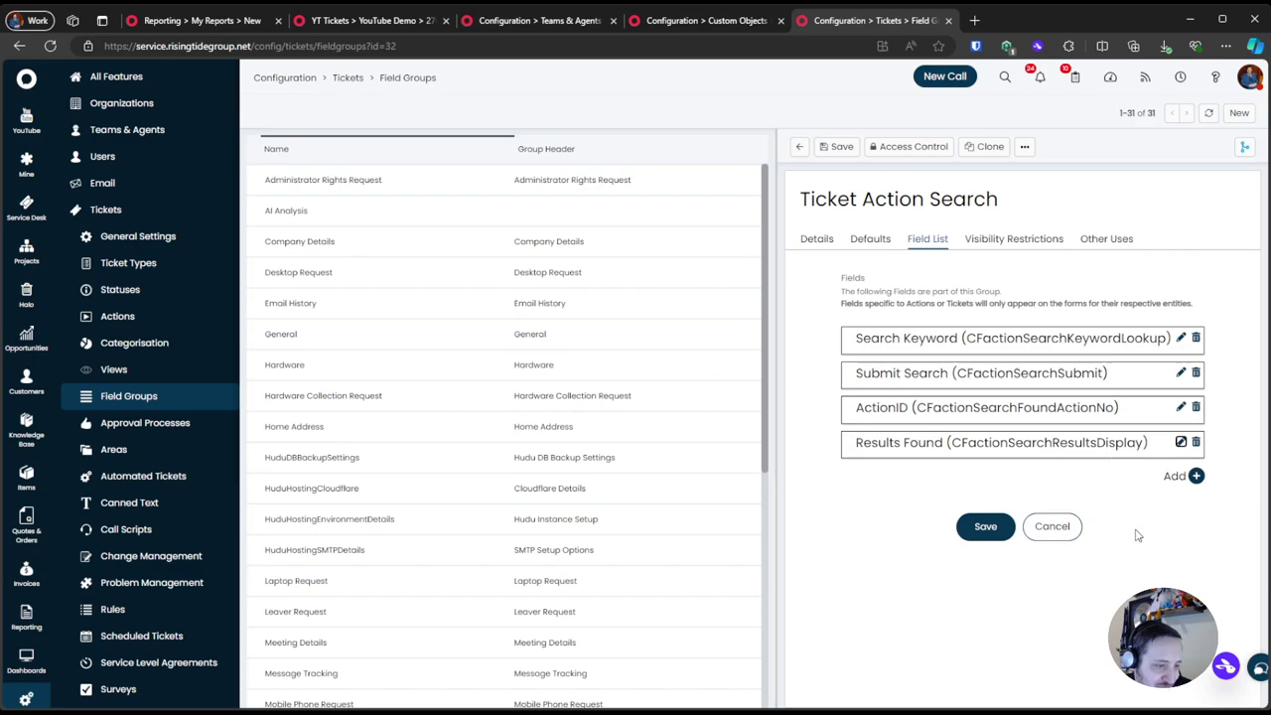
Check the ActionID field's visibility and access settings, and save the Ticket Action Search field group
left_click(1180, 408)
scroll(625, 378, "down", 10)
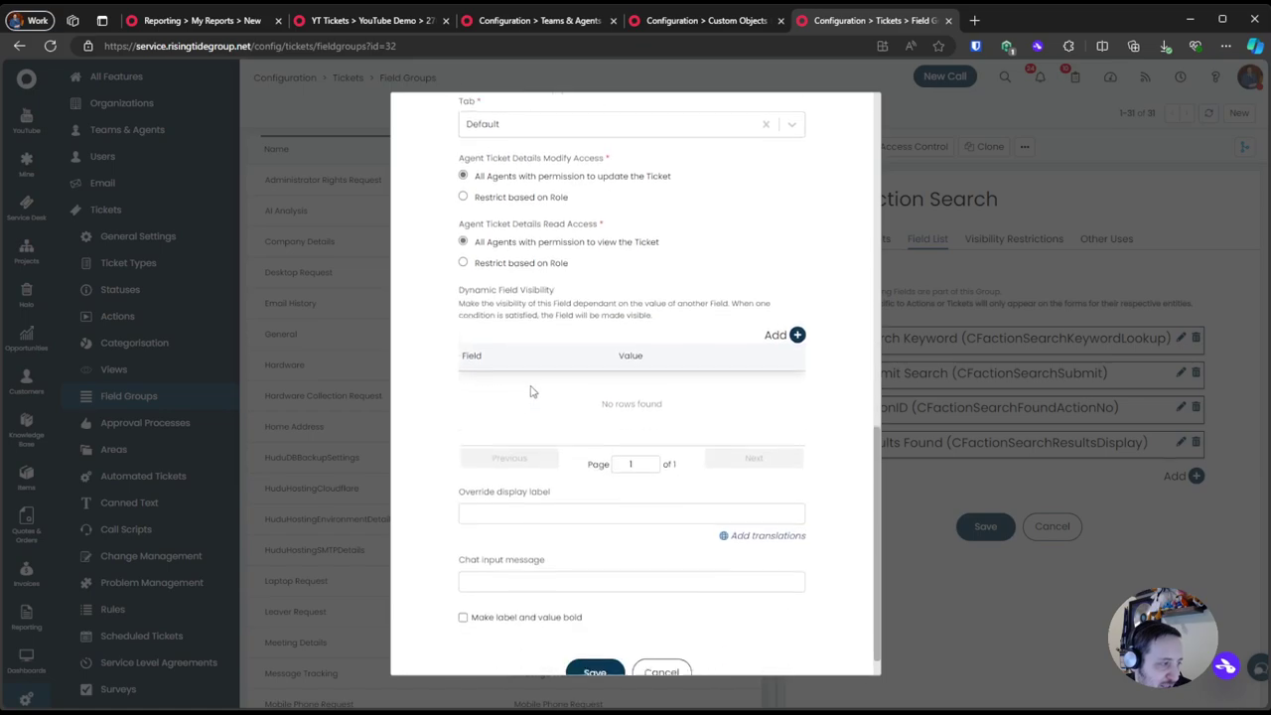
left_click(661, 655)
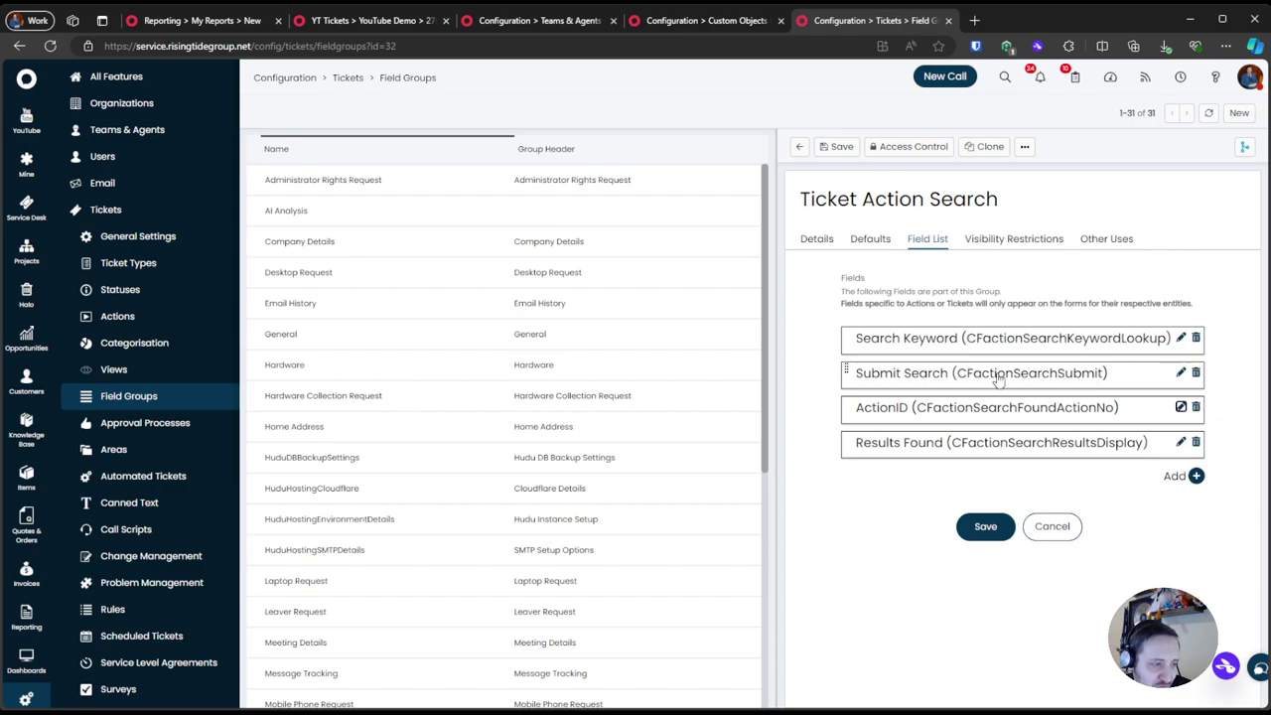
left_click(985, 524)
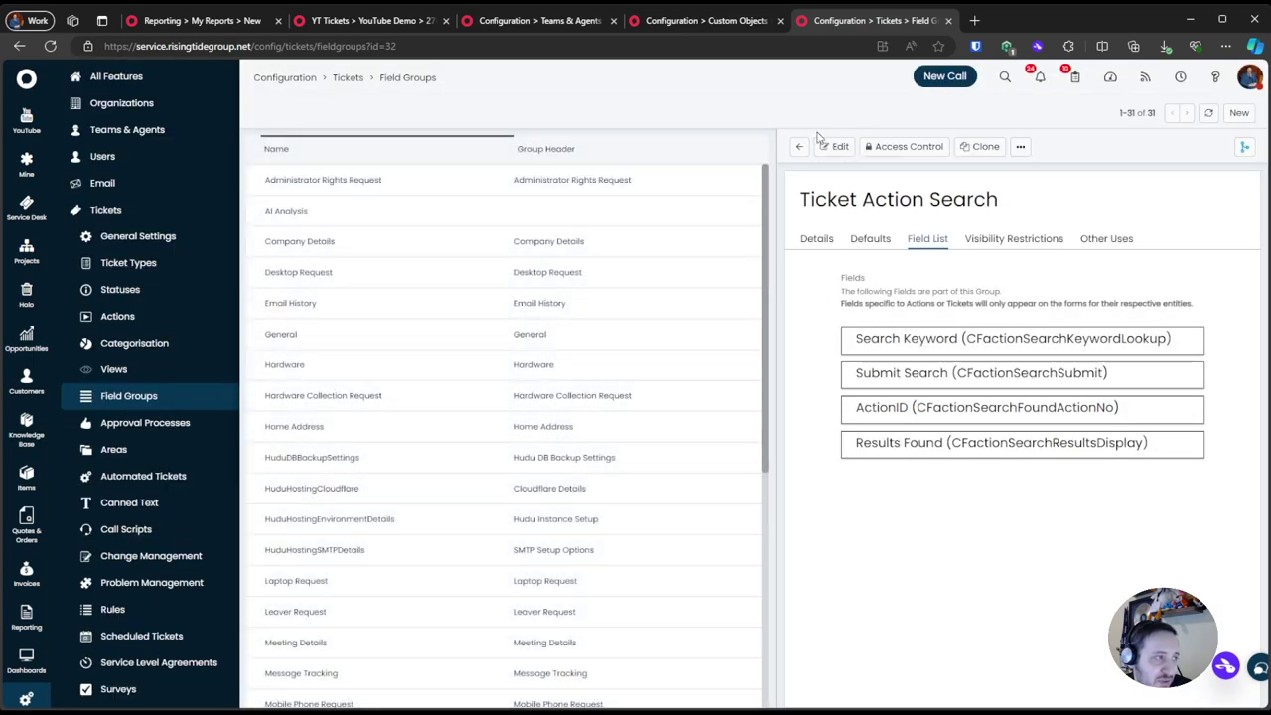
Filter the ticket types by name for "suppor" and open the Support type's field list for editing
left_click(146, 270)
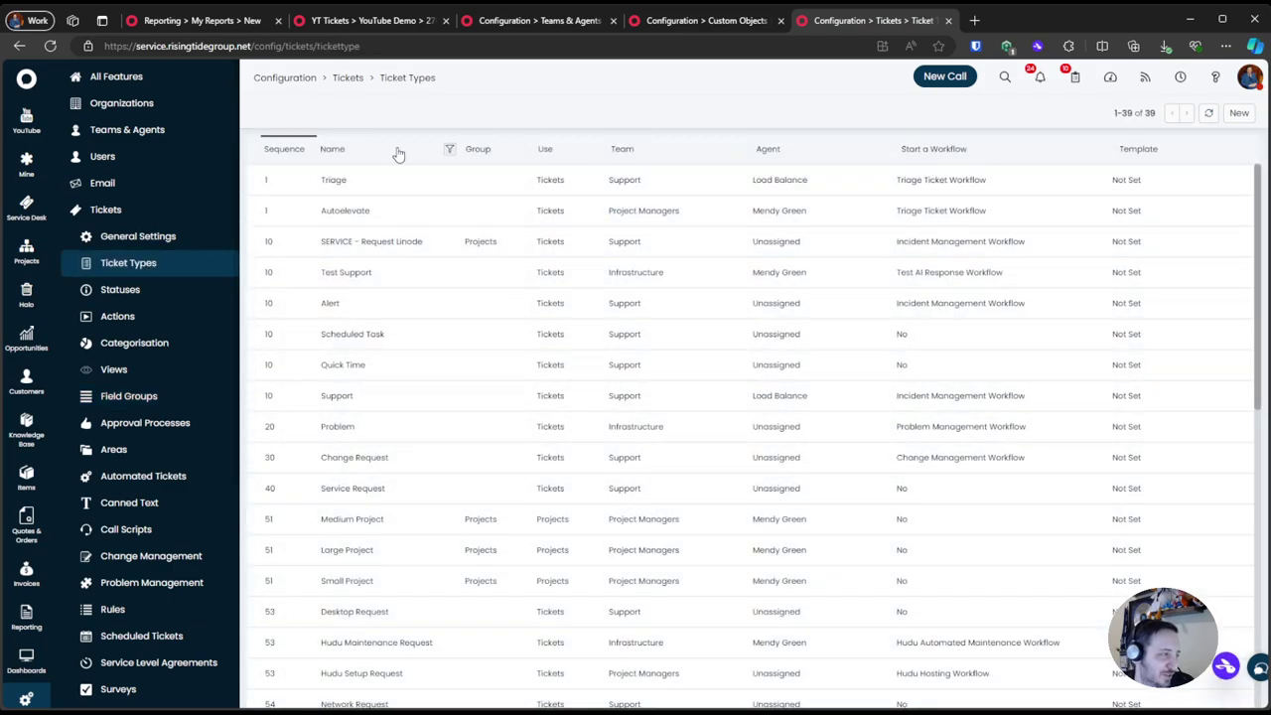
left_click(448, 150)
type("suppor")
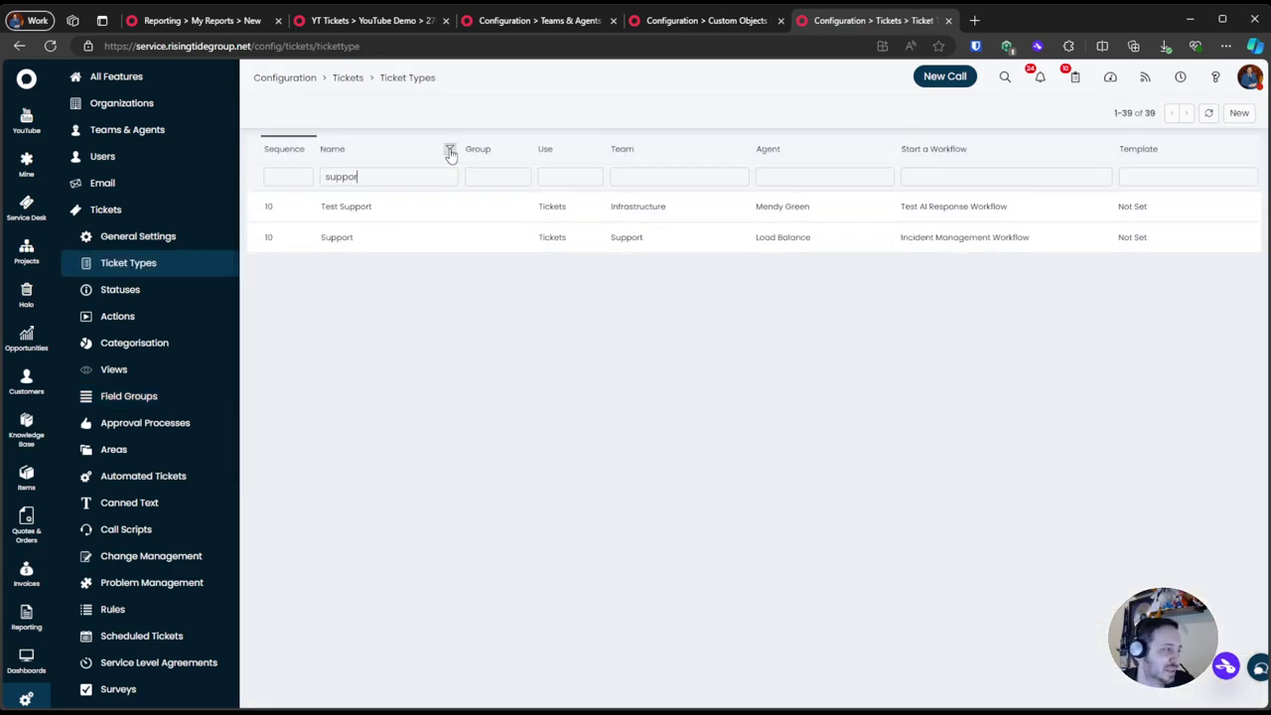
left_click(457, 239)
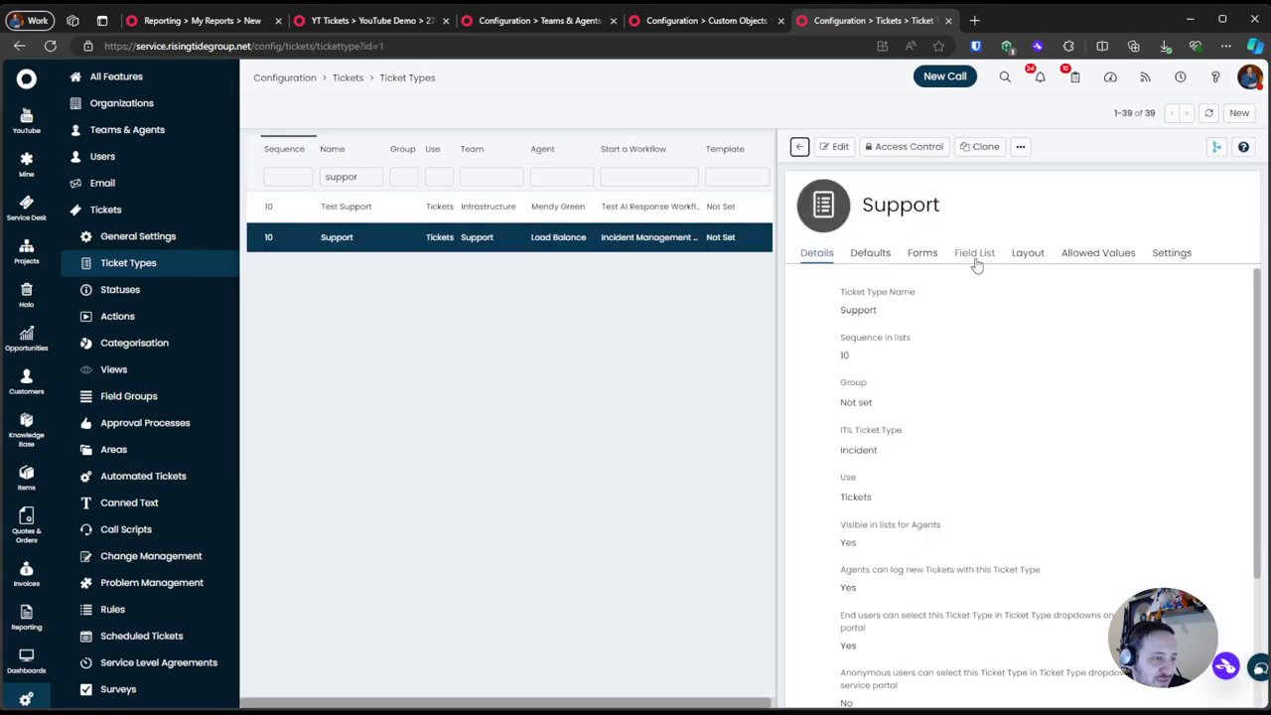
left_click(974, 254)
left_click(834, 147)
Add the Ticket Action Search group of fields to the Support ticket type and save it
scroll(1115, 414, "down", 3)
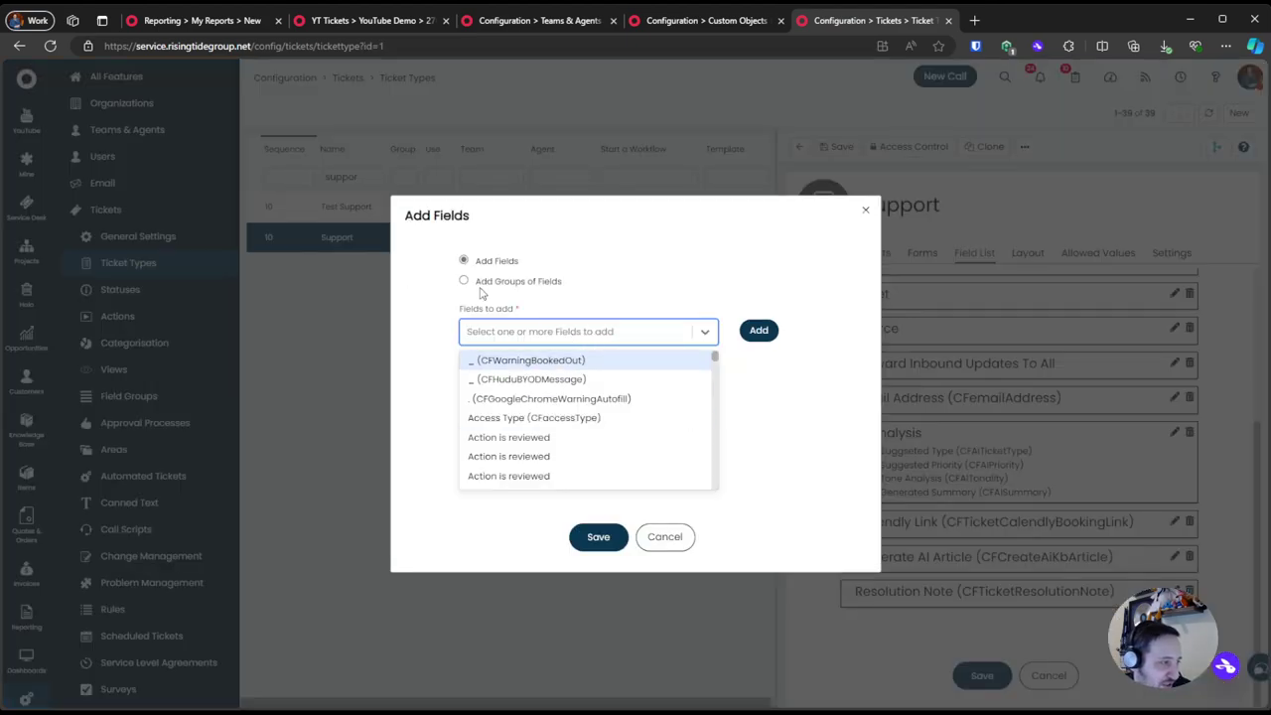
left_click(482, 288)
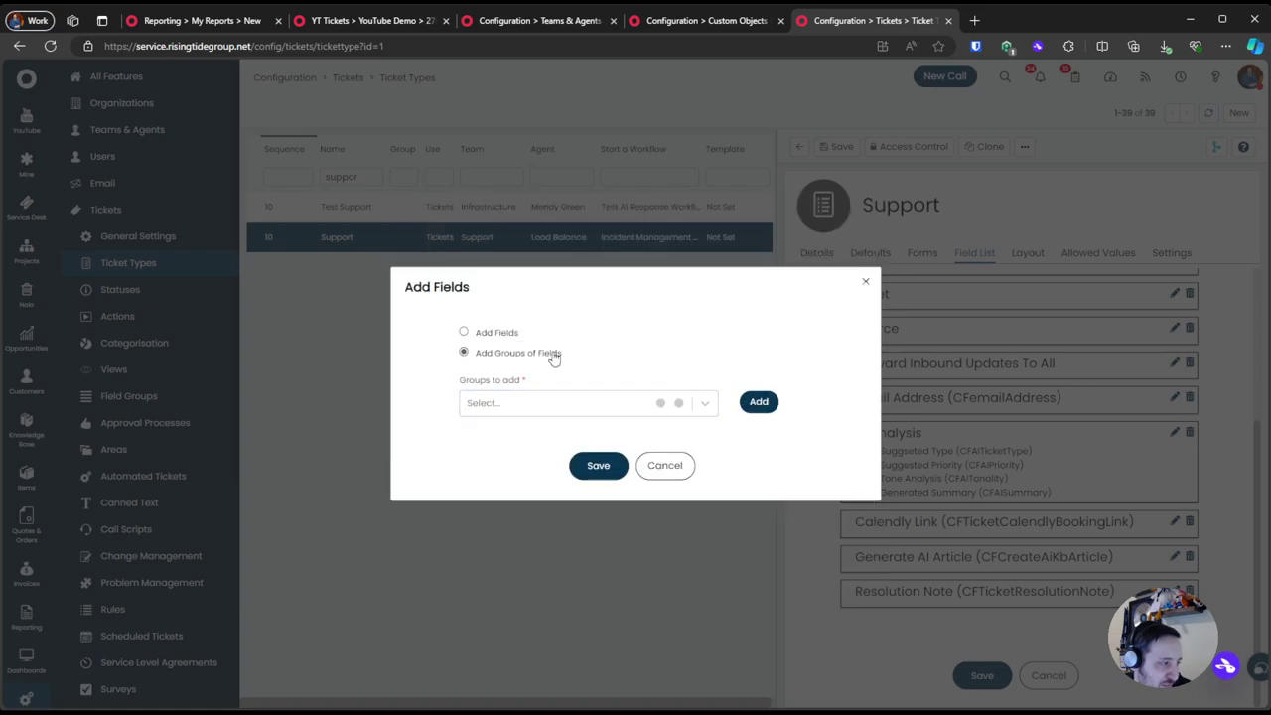
left_click(556, 403)
type("act")
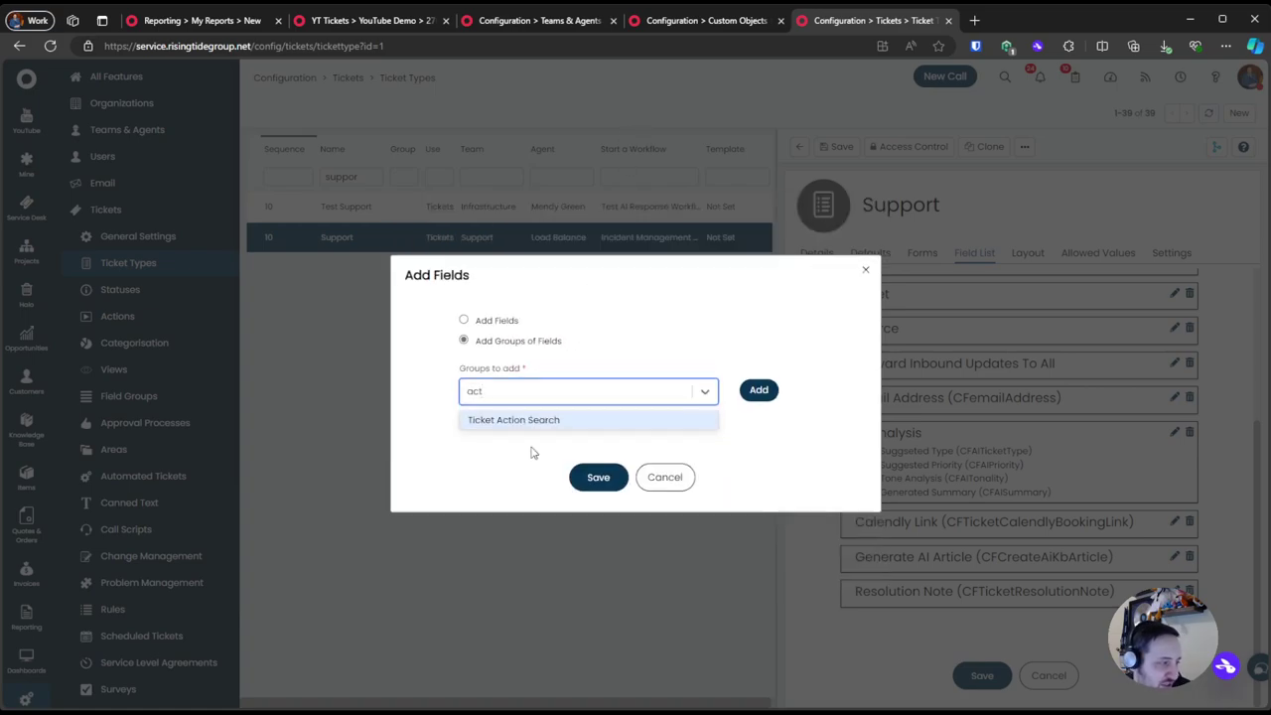
left_click(531, 420)
left_click(598, 477)
scroll(953, 494, "down", 2)
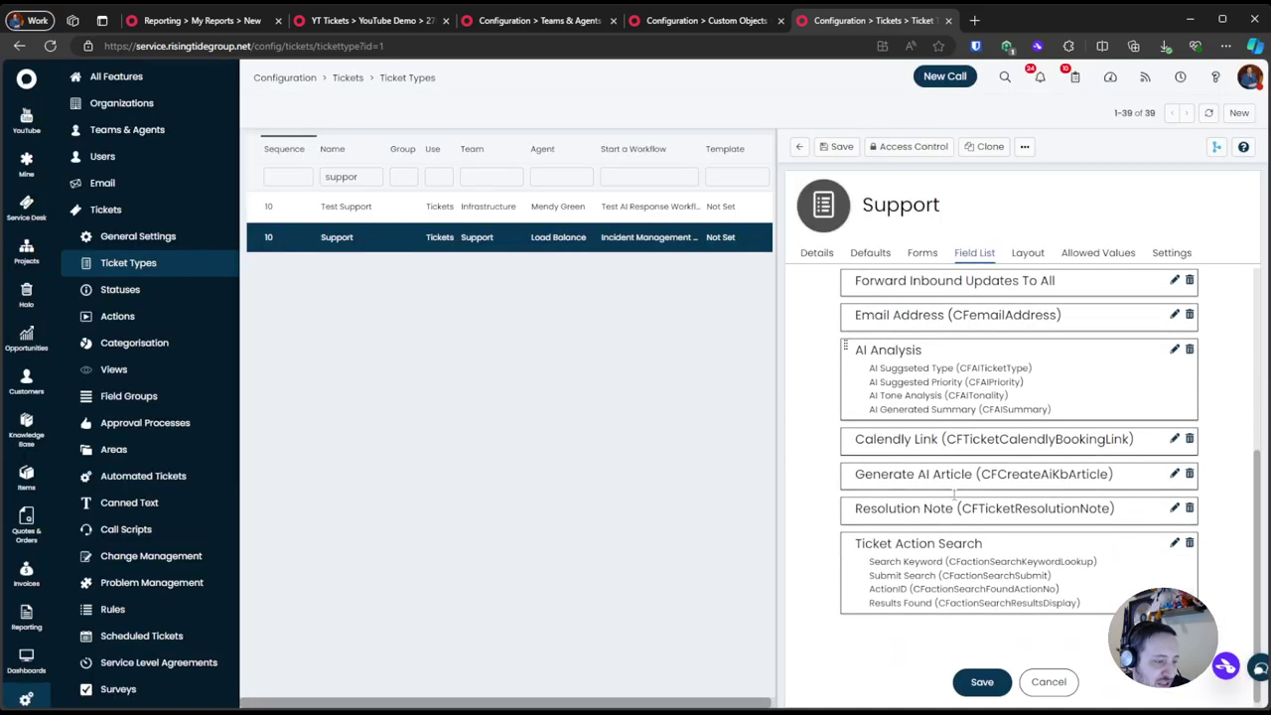
left_click(982, 674)
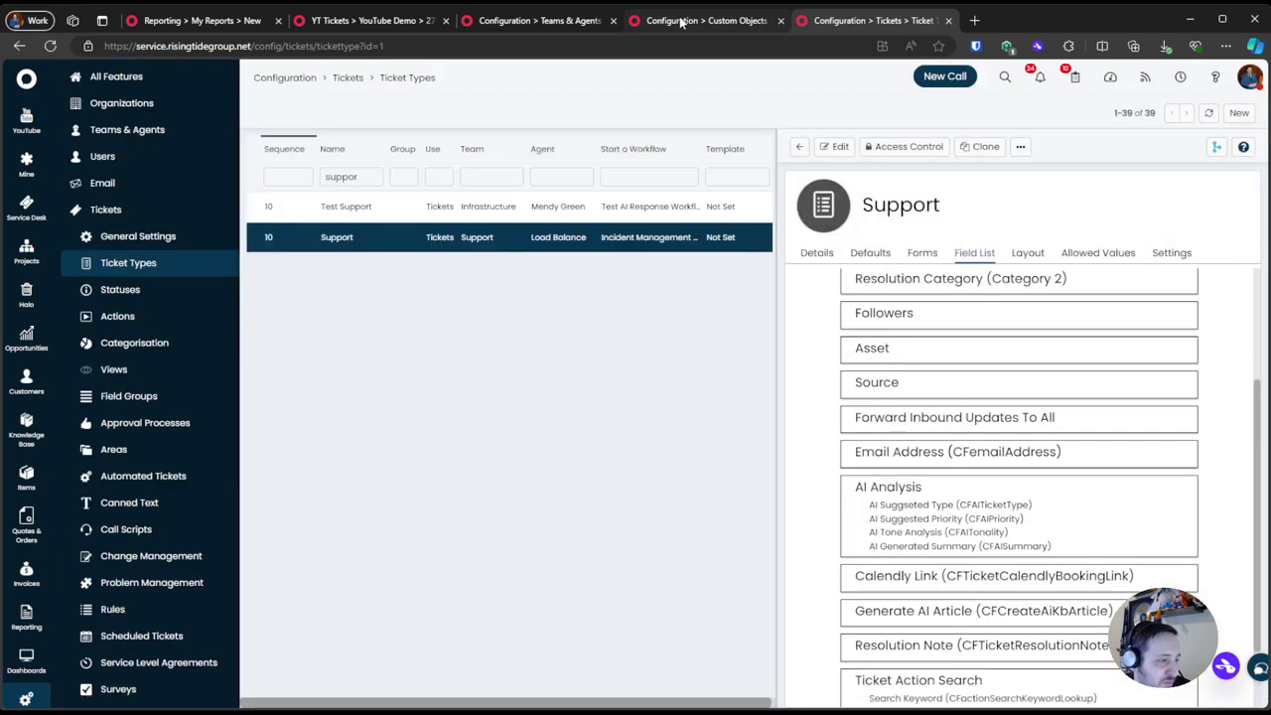
Reload the test ticket and check whether an Action Search section is offered
left_click(373, 20)
left_click(50, 46)
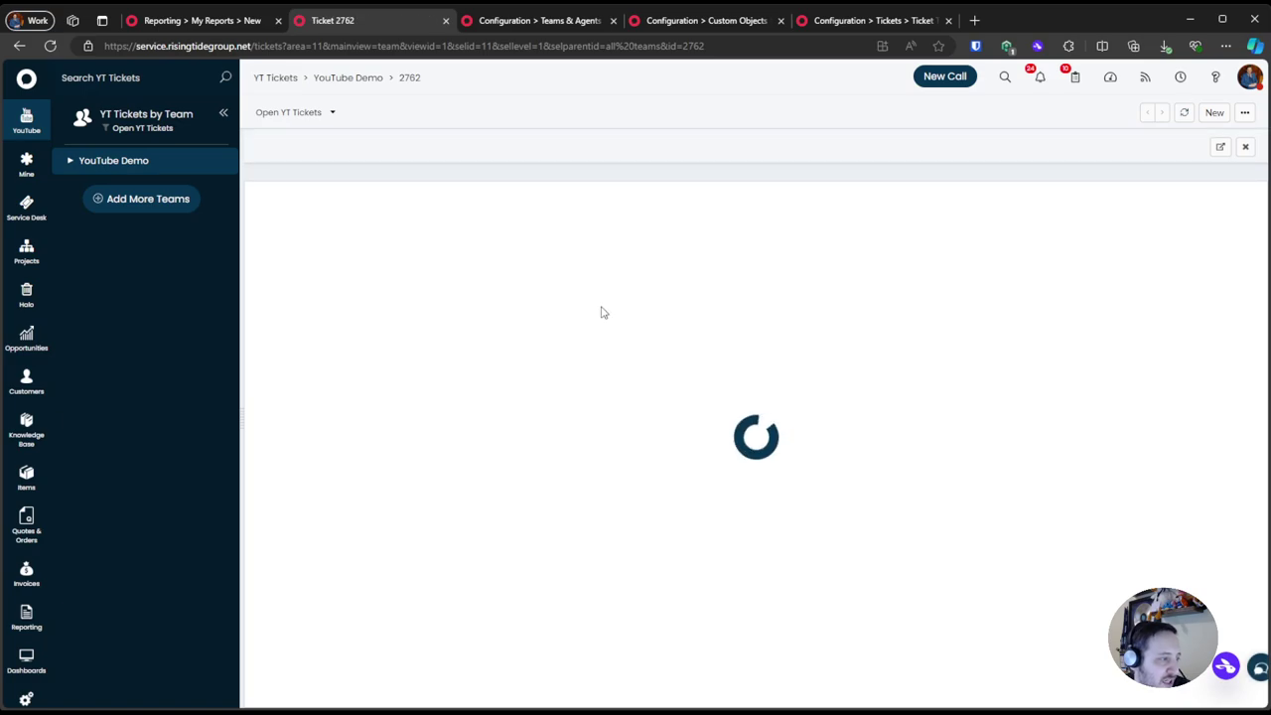
mouse_move(351, 313)
left_mouse_down()
mouse_move(555, 313)
mouse_move(364, 317)
mouse_move(520, 313)
mouse_move(454, 298)
mouse_move(547, 301)
mouse_move(341, 302)
left_mouse_up()
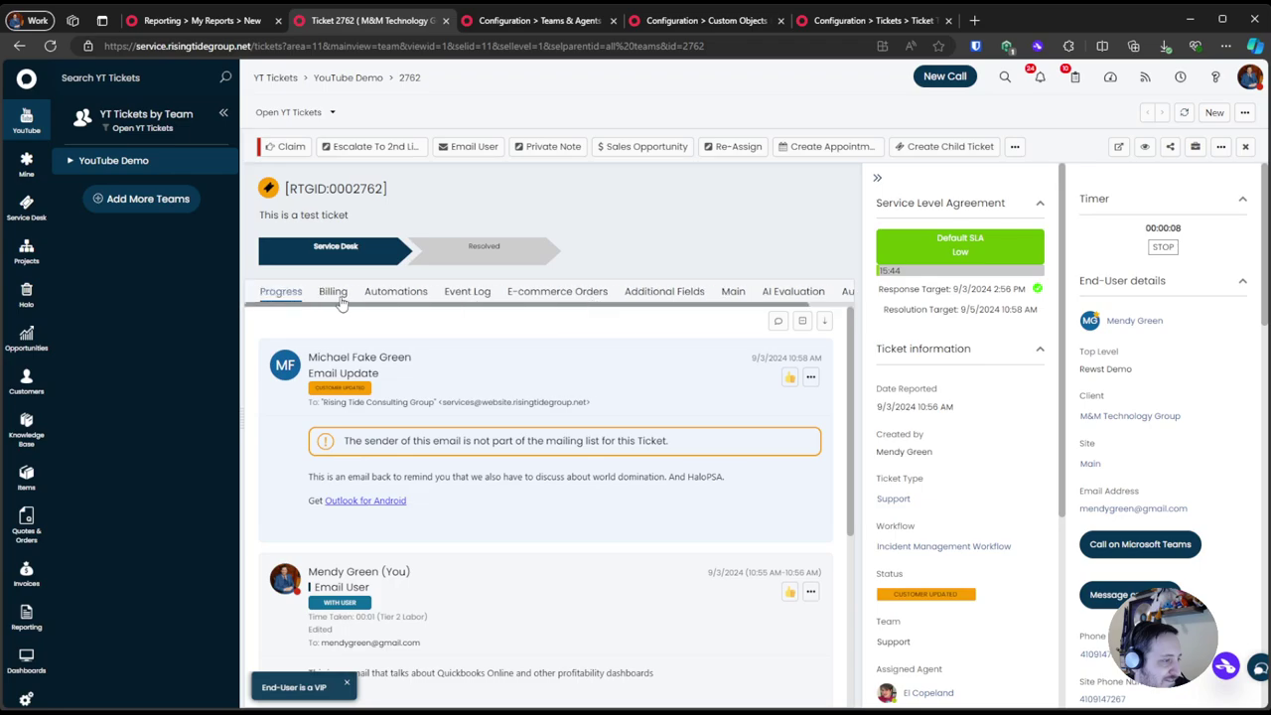
left_click(52, 46)
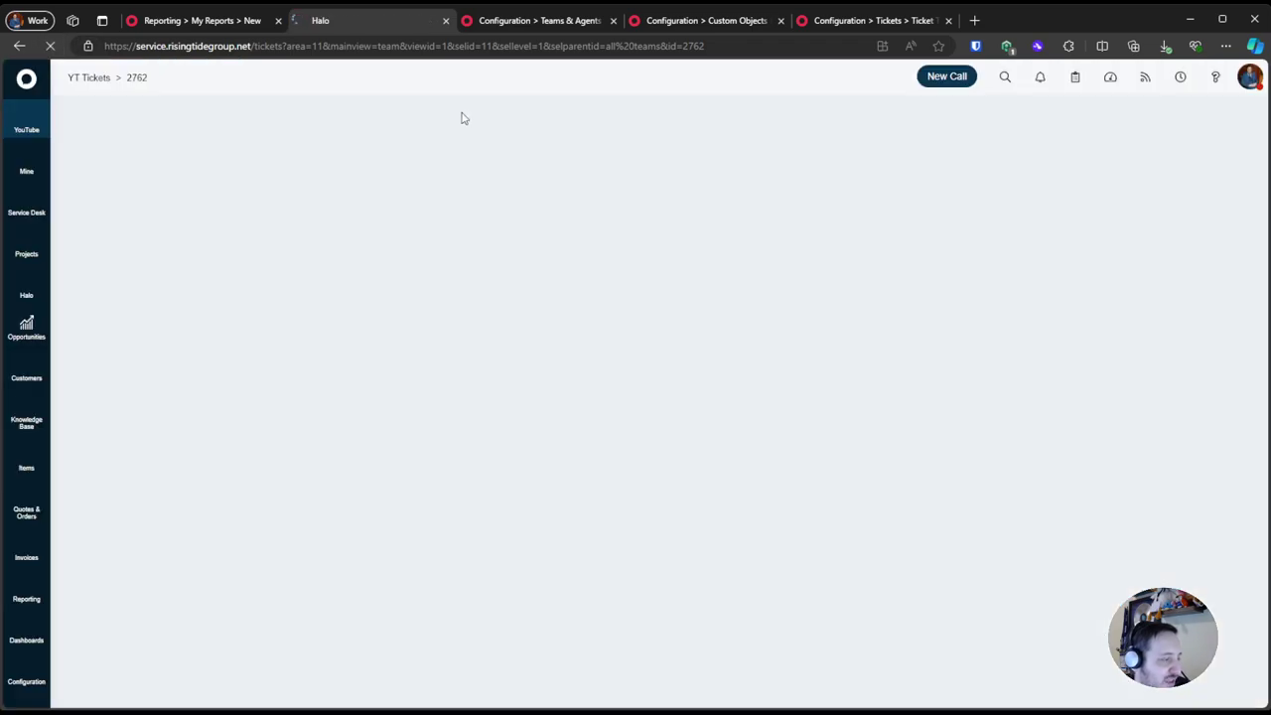
left_click_drag(460, 312, 361, 316)
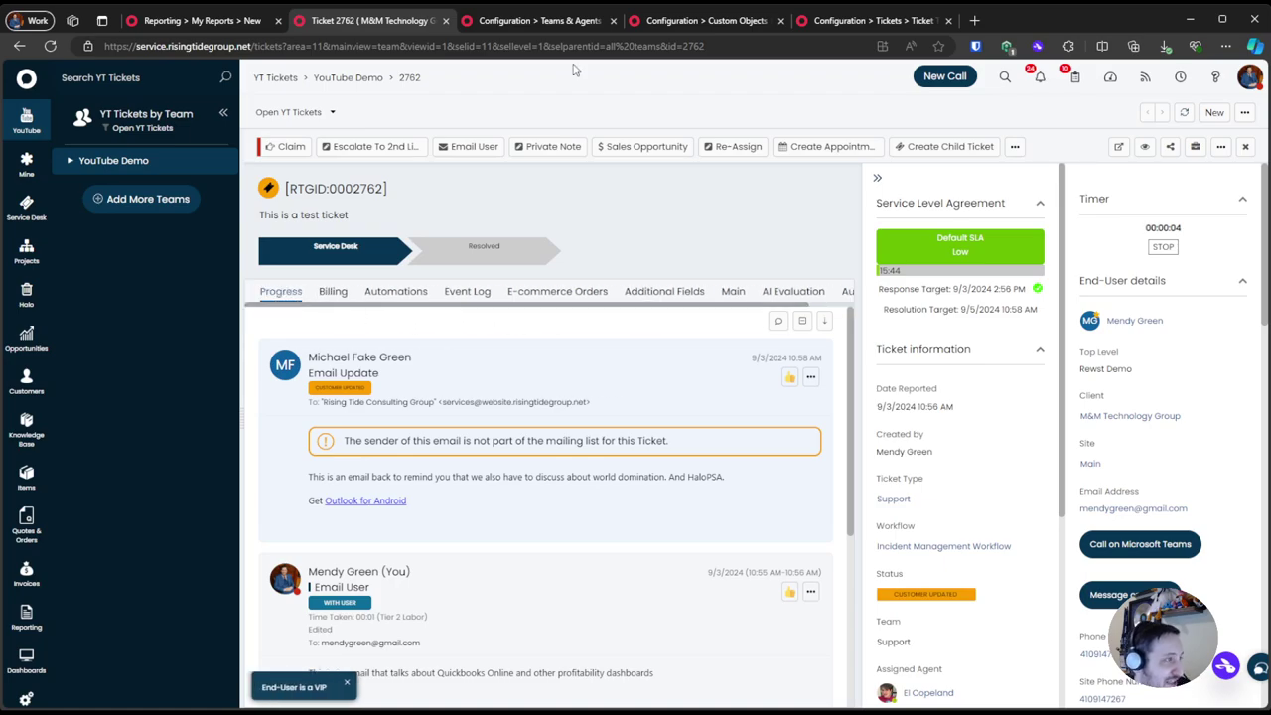
Disable Agent Hidden if empty in the Ticket Action Search group from the Support ticket type's field list, saving both group and type
left_click(856, 19)
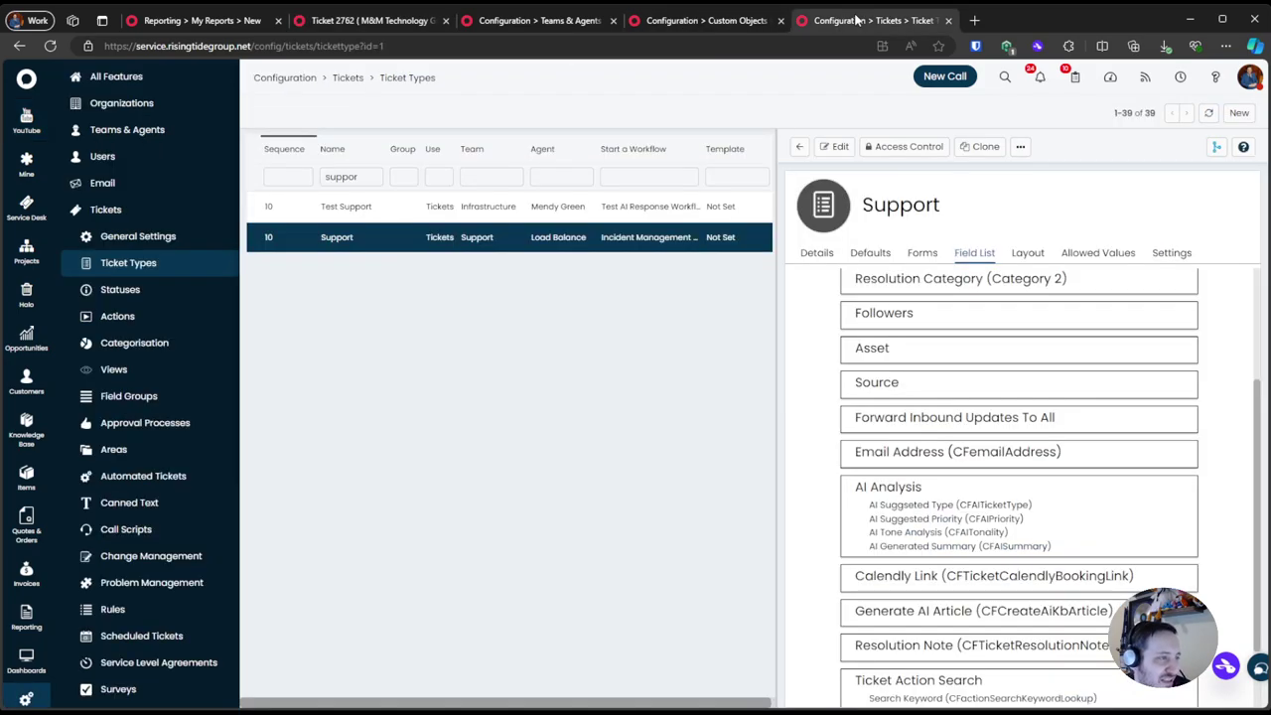
left_click(1031, 254)
left_click(968, 256)
scroll(991, 417, "down", 3)
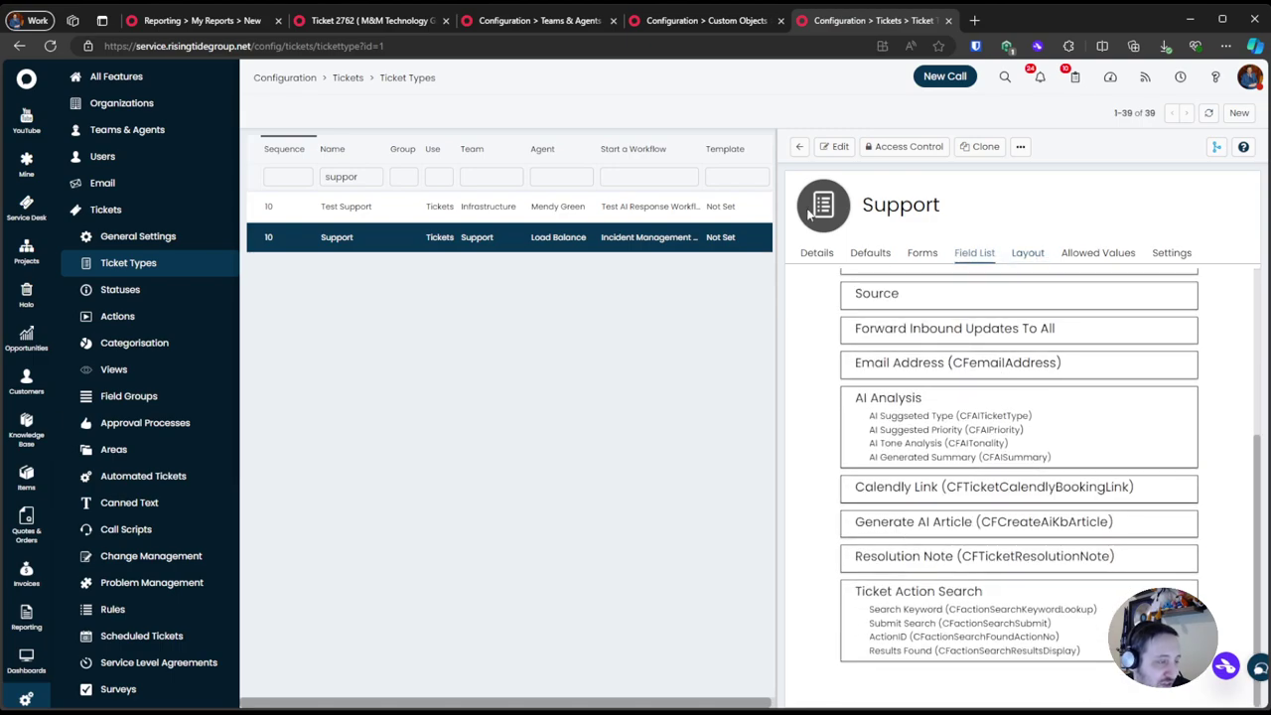
left_click(836, 146)
left_click(1175, 591)
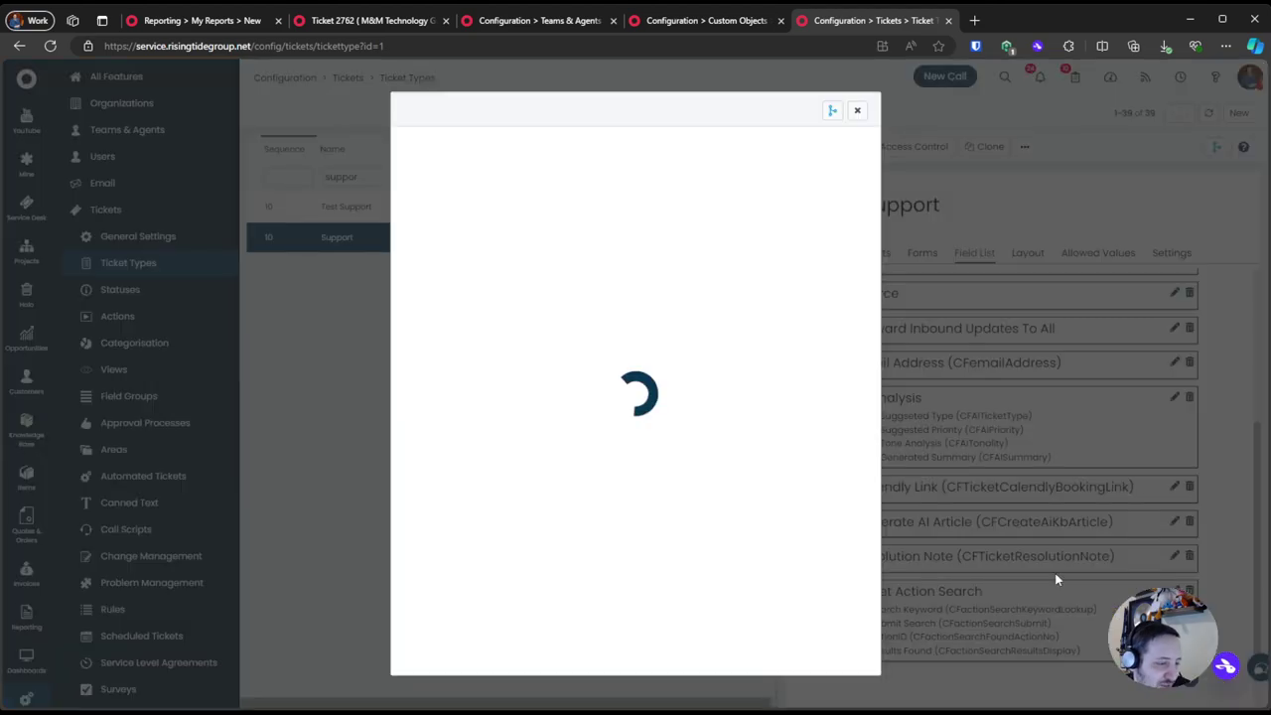
left_click(533, 197)
left_click(478, 197)
scroll(590, 417, "down", 3)
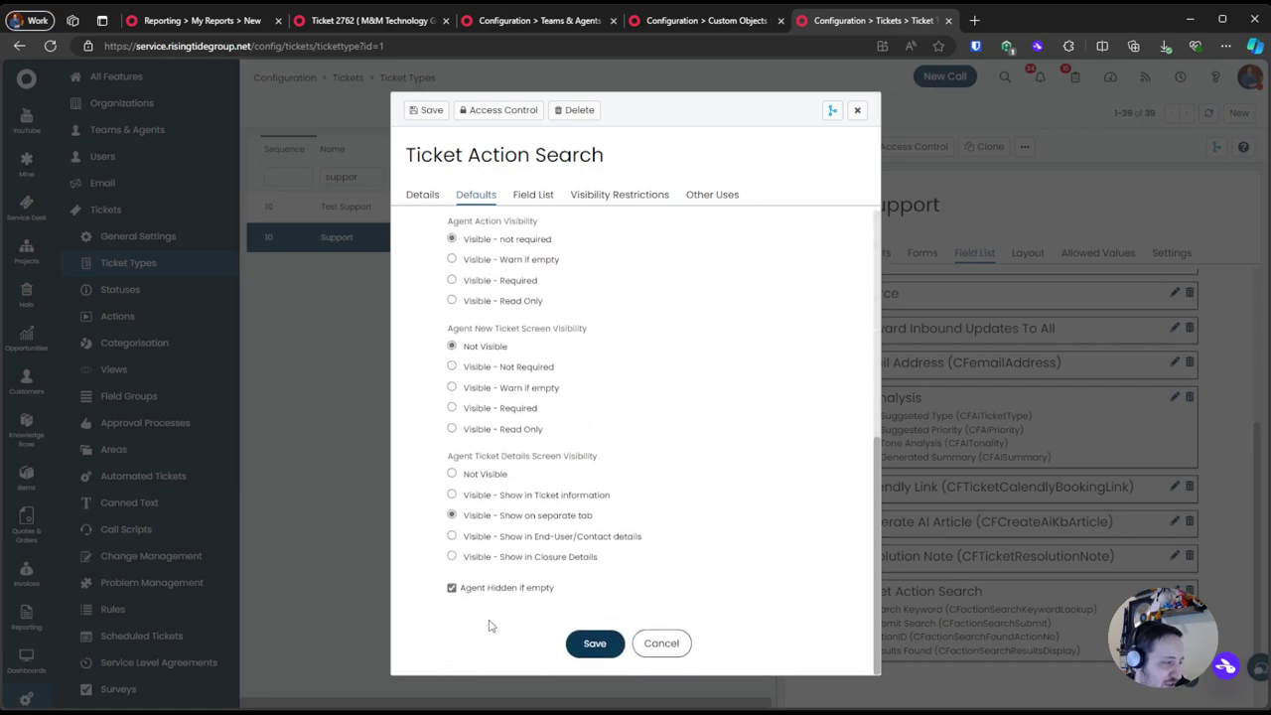
left_click(495, 591)
left_click(594, 642)
left_click(837, 146)
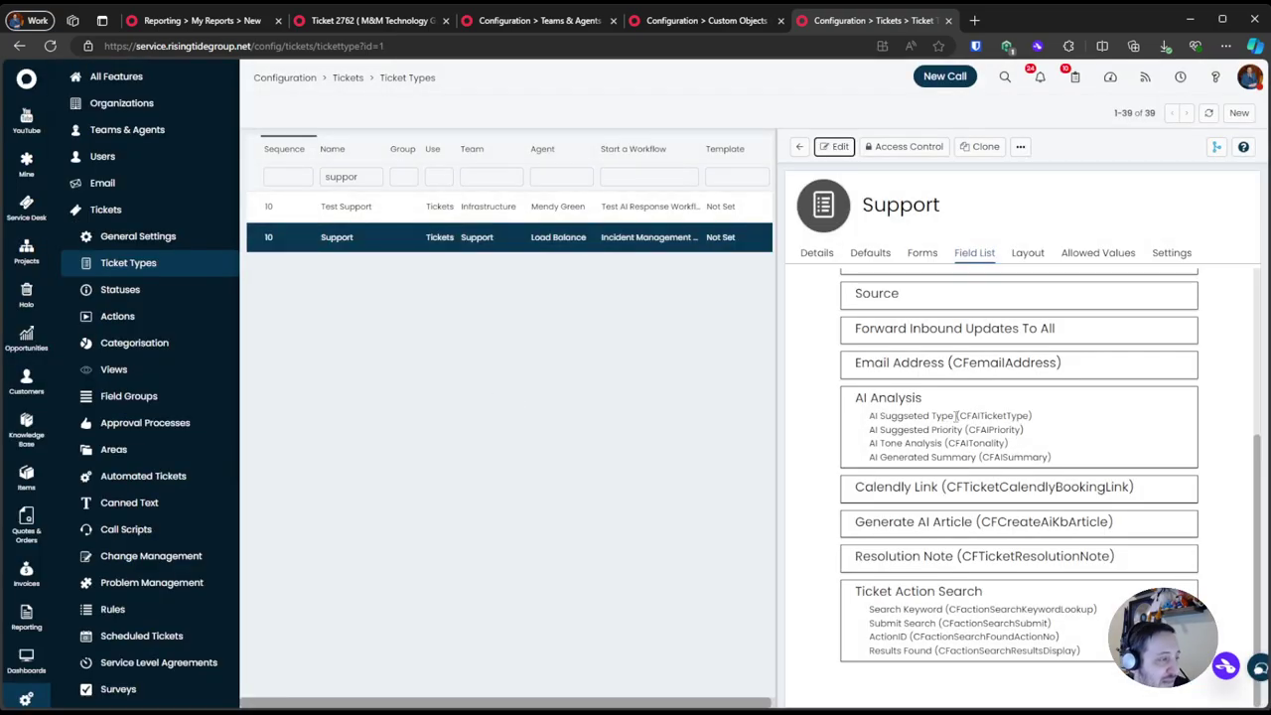
Reload the test ticket and view its Action Search fields
left_click(320, 20)
left_click(50, 46)
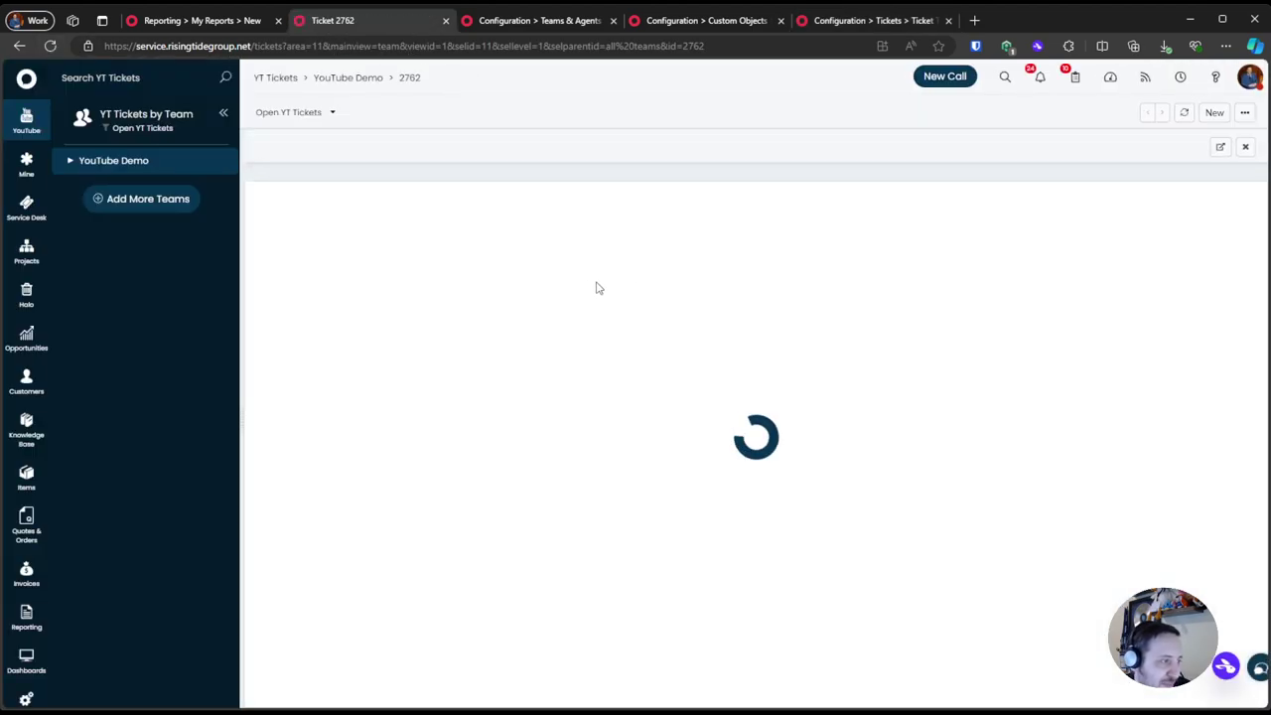
left_click(759, 293)
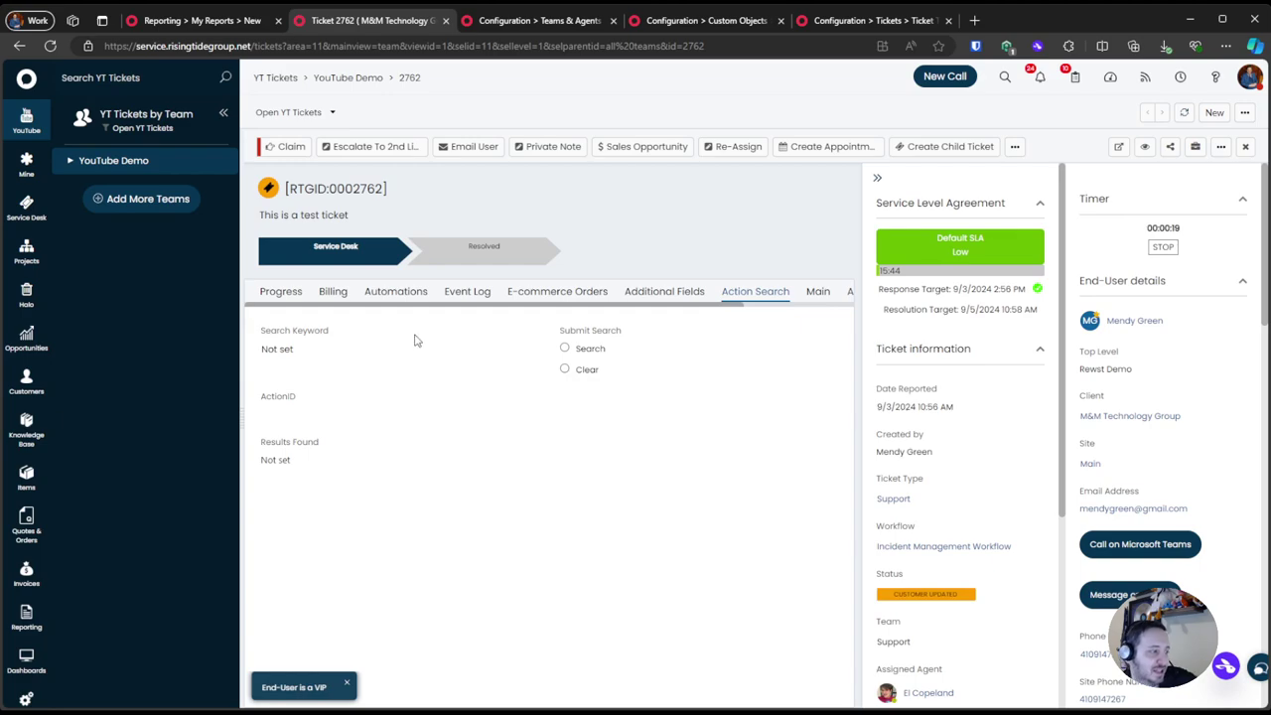
Enable Is horizontal on the CFactionSearchSubmit custom field and save it
left_click(870, 28)
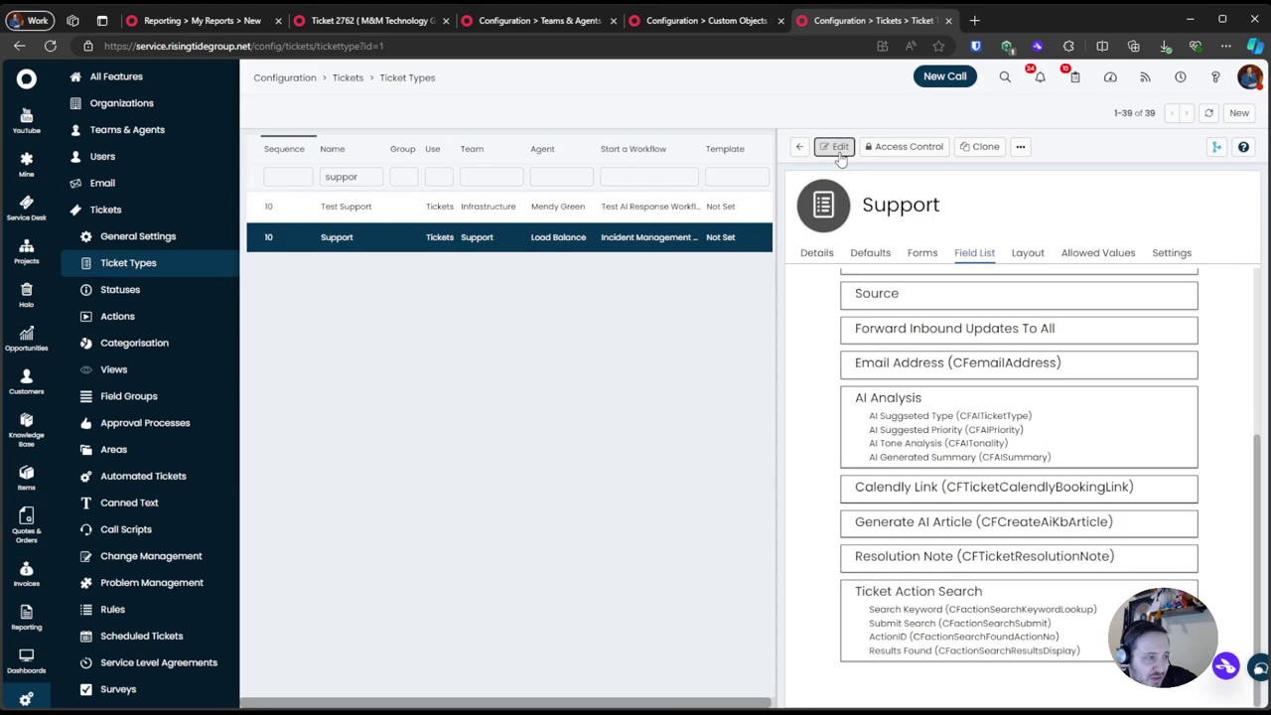
left_click(705, 20)
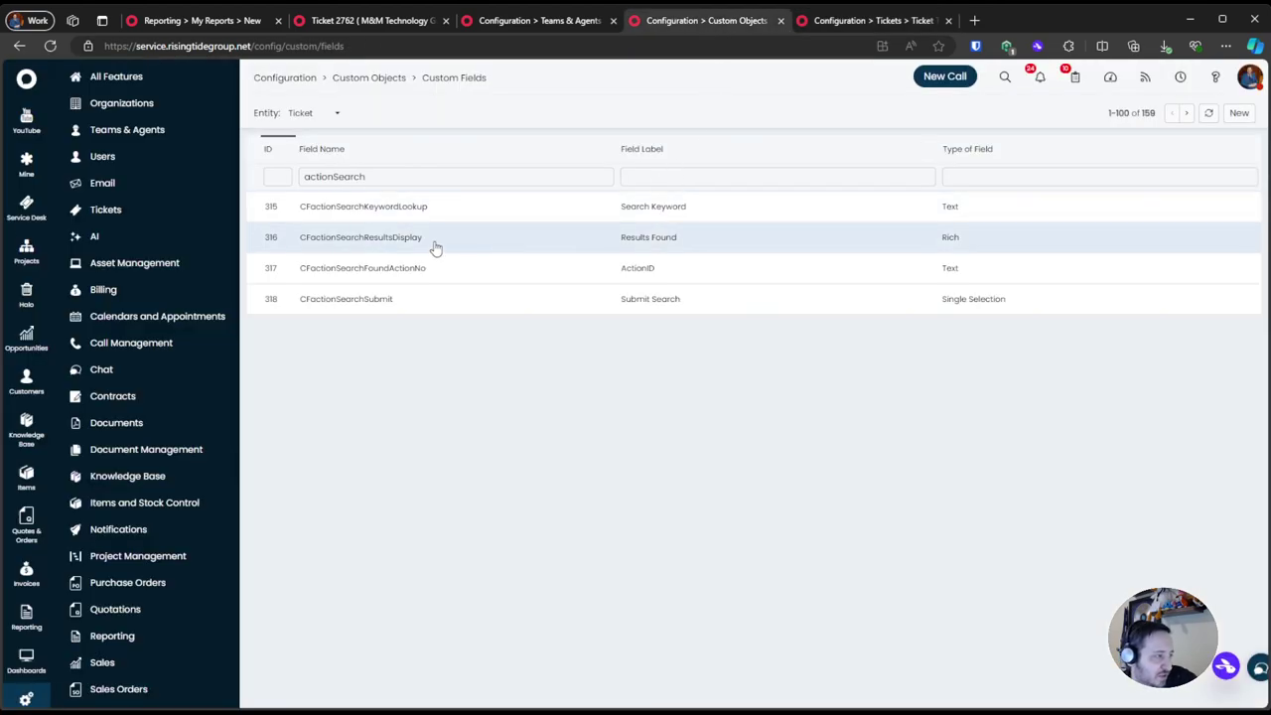
left_click(711, 300)
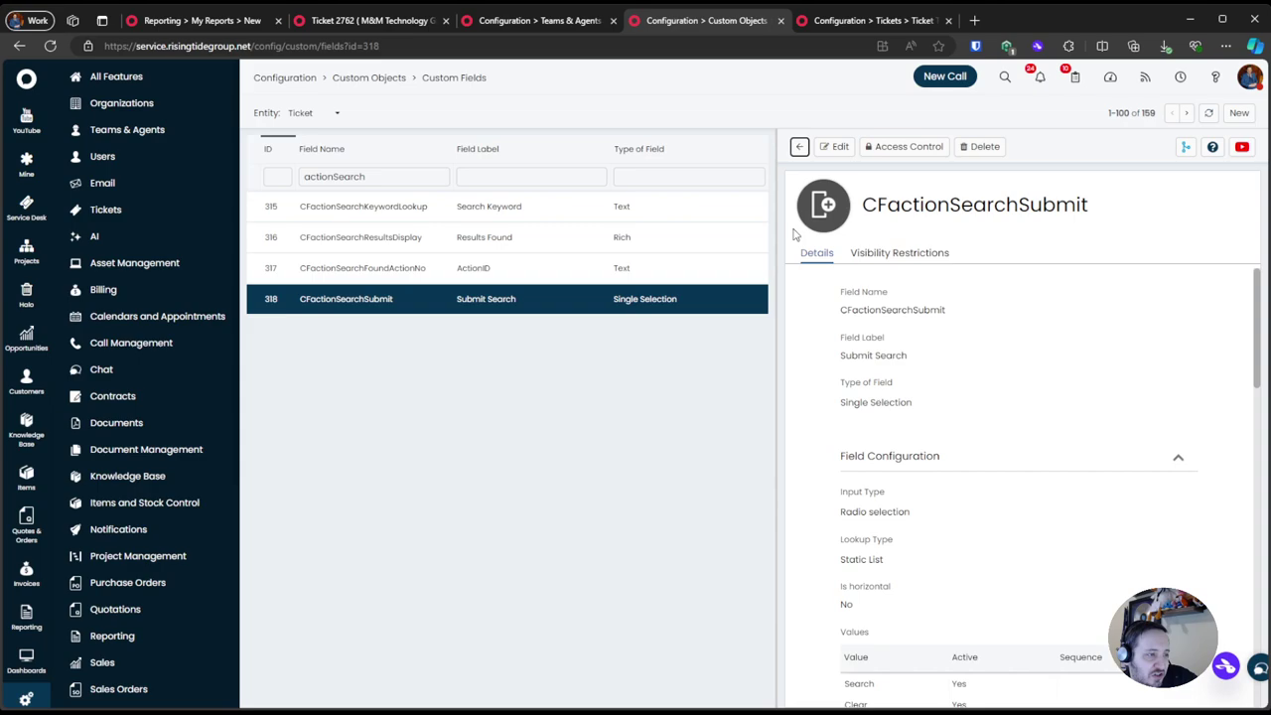
left_click(837, 146)
scroll(874, 477, "down", 2)
left_click(886, 400)
left_click(837, 146)
Reload the test ticket and check how the Submit Search options are laid out under Action Search
left_click(526, 20)
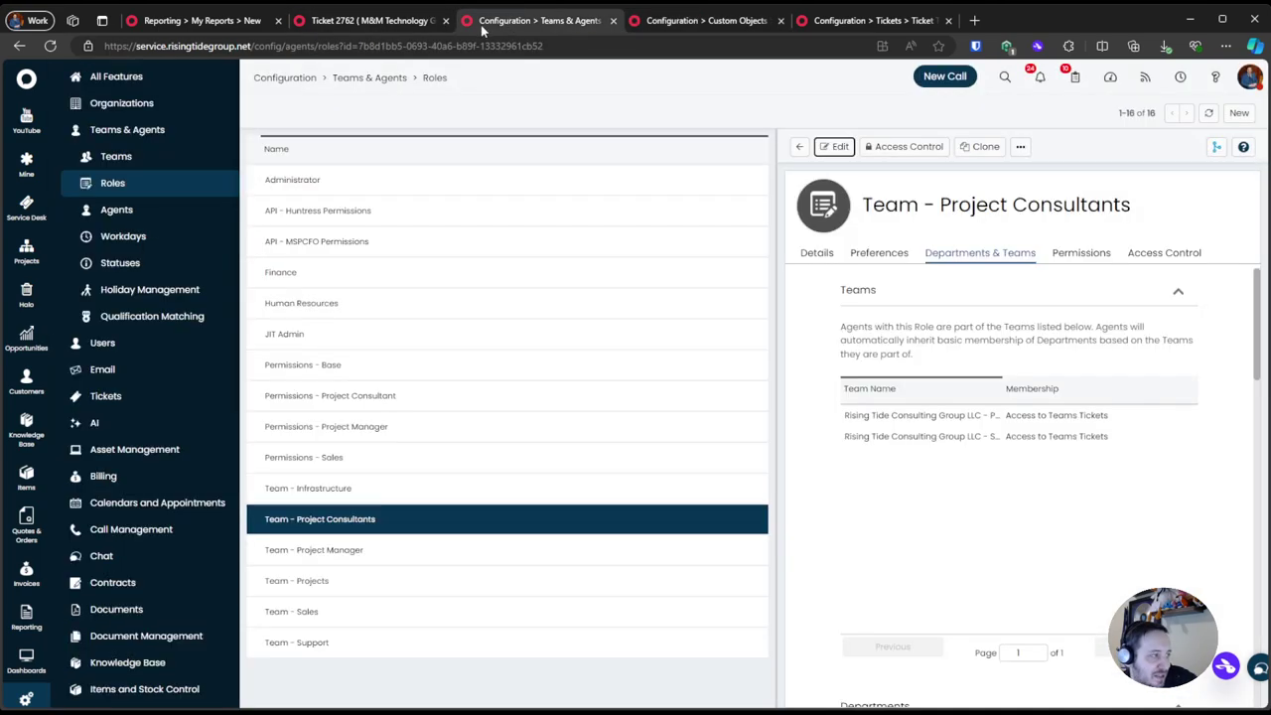
left_click(397, 20)
left_click(50, 45)
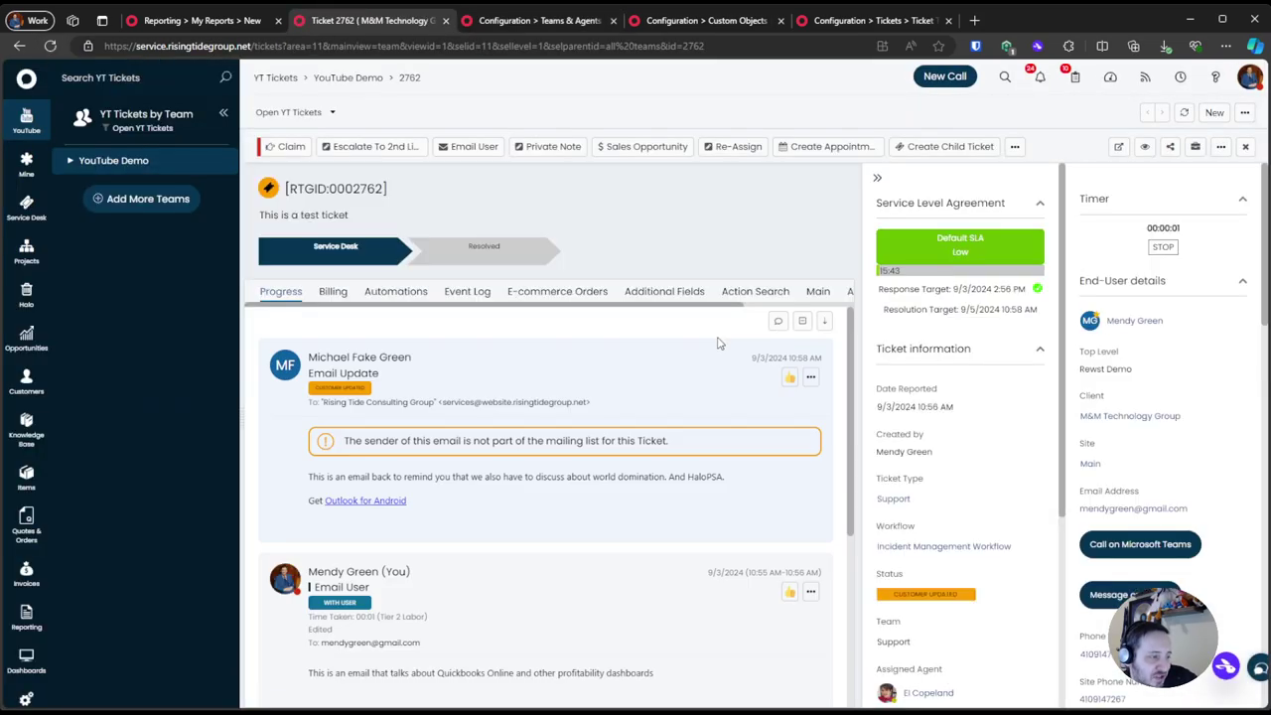
left_click(749, 292)
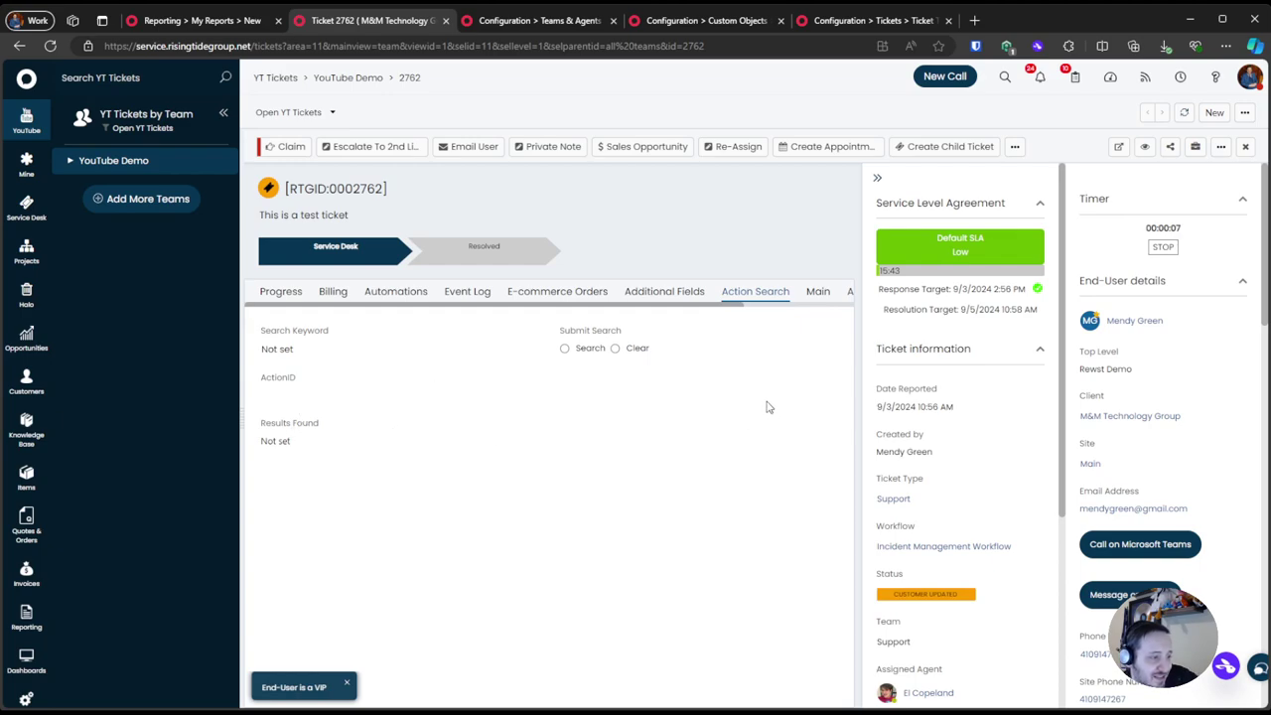
Enter 1 as the test ticket's ActionID and try the field's hyperlink
left_click(275, 409)
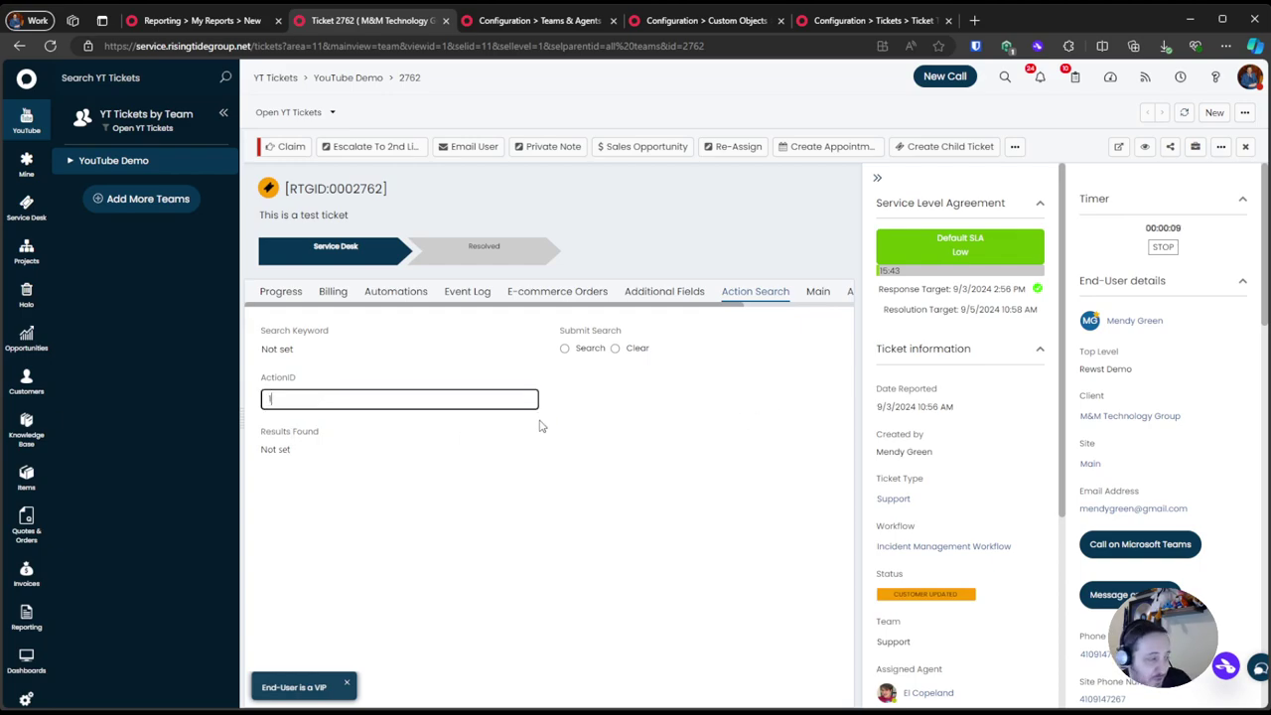
type("1")
left_click(589, 419)
left_click(267, 398)
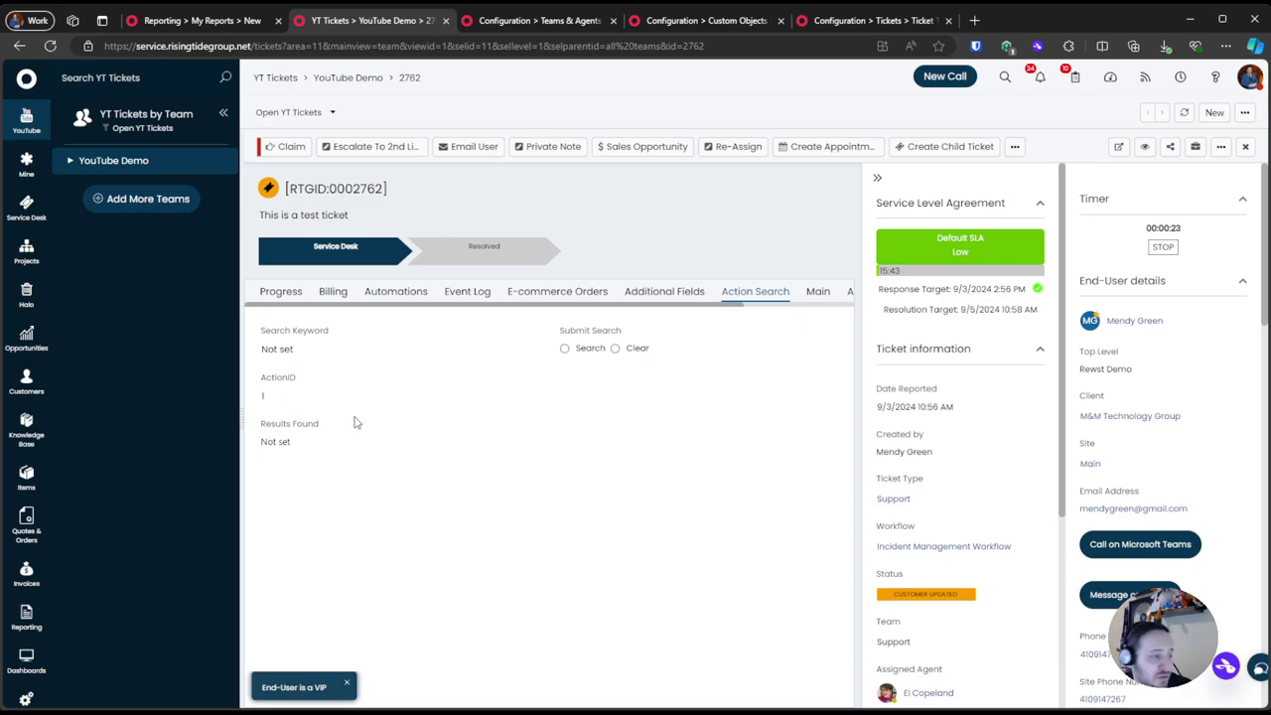
Set the read-mode hyperlink of the CFactionSearchFoundActionNo field to /ticket?id=$ticketid&actionid=$value and save the field
left_click(559, 22)
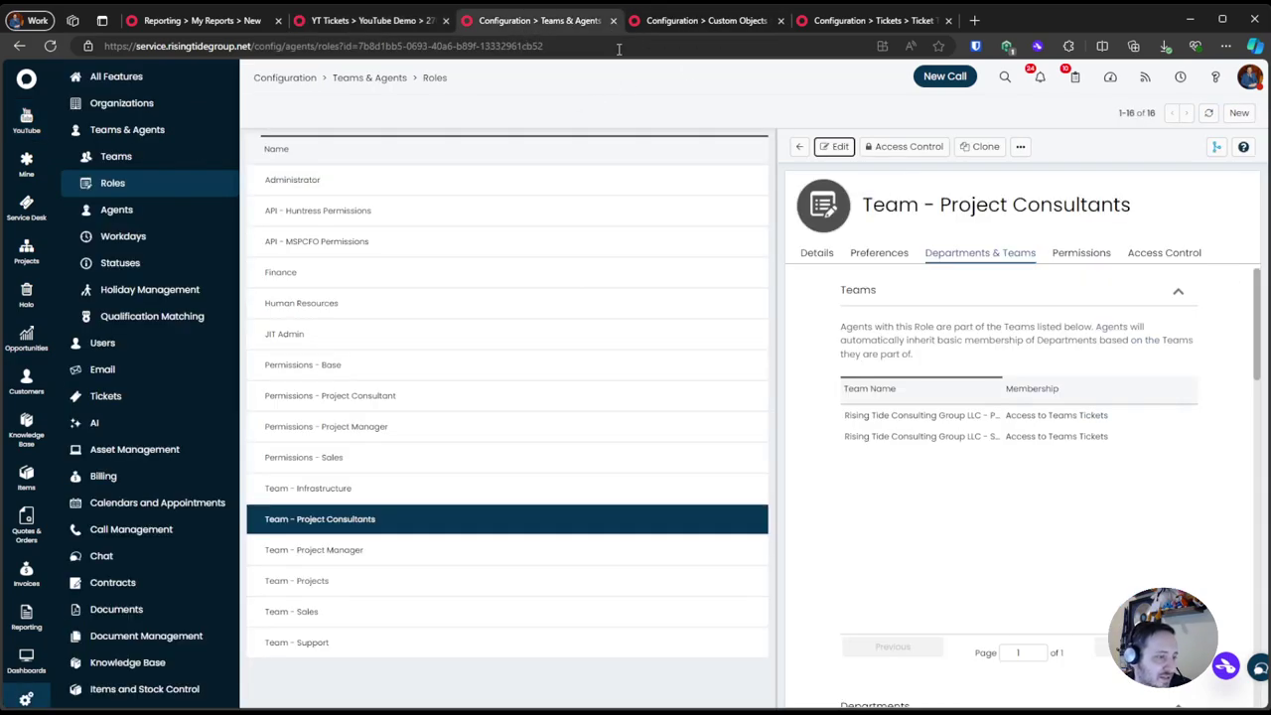
left_click(707, 21)
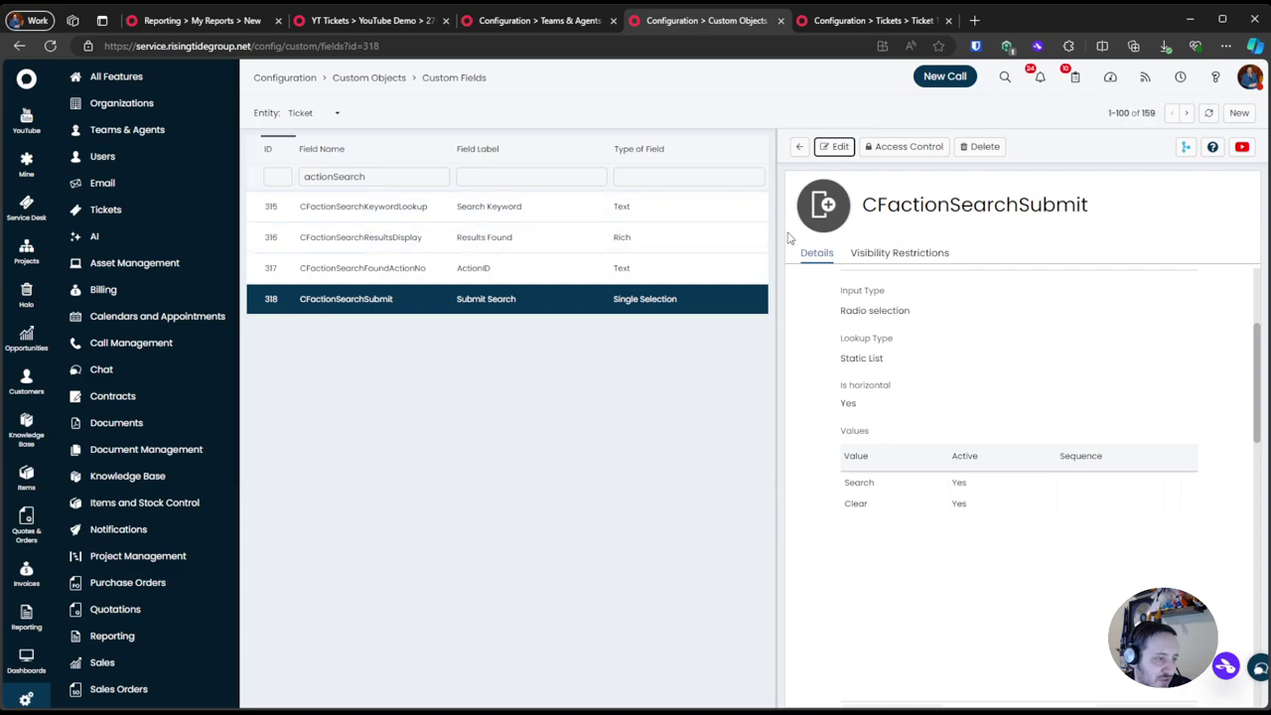
left_click(556, 268)
left_click(834, 146)
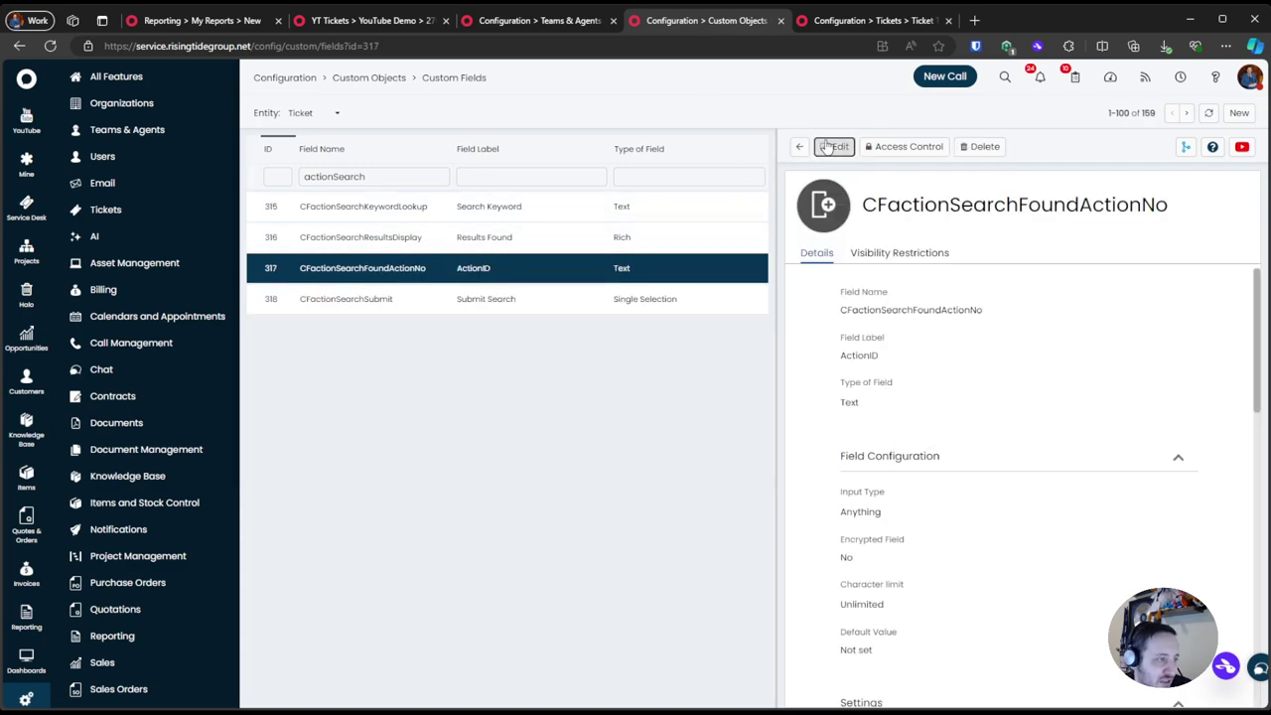
scroll(884, 452, "down", 2)
scroll(880, 454, "up", 3)
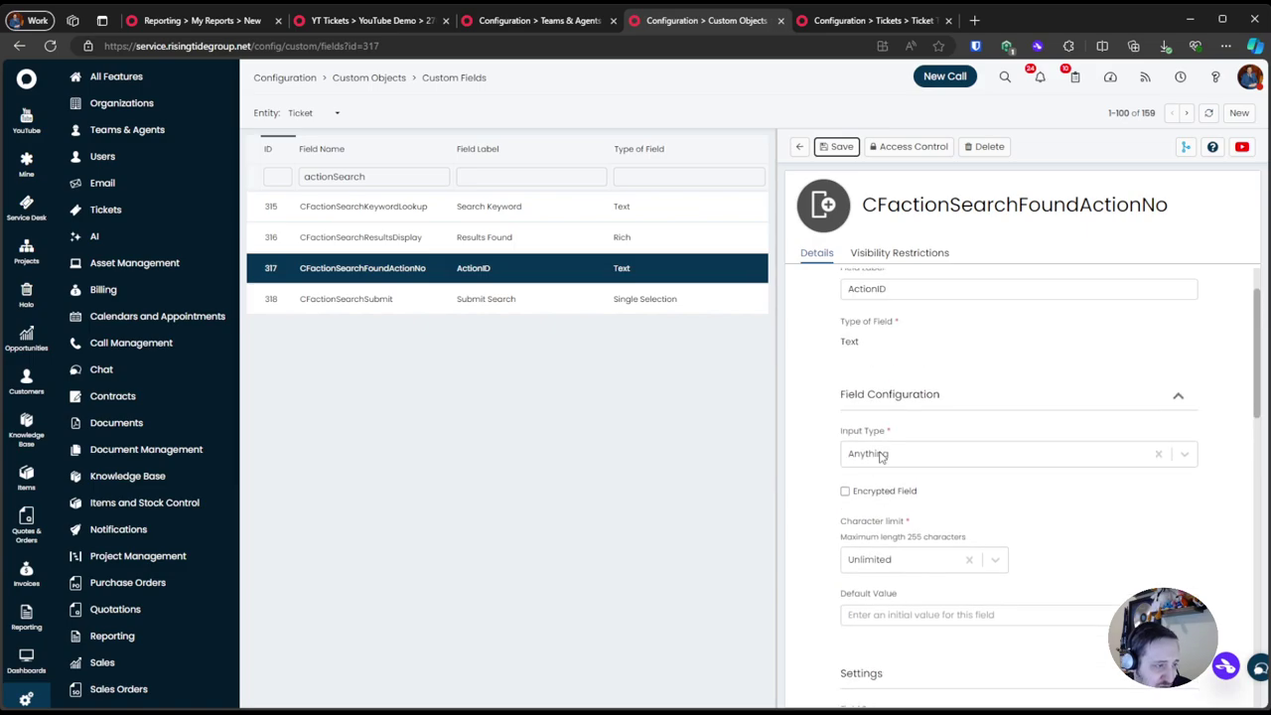
scroll(880, 401, "down", 4)
scroll(877, 343, "down", 5)
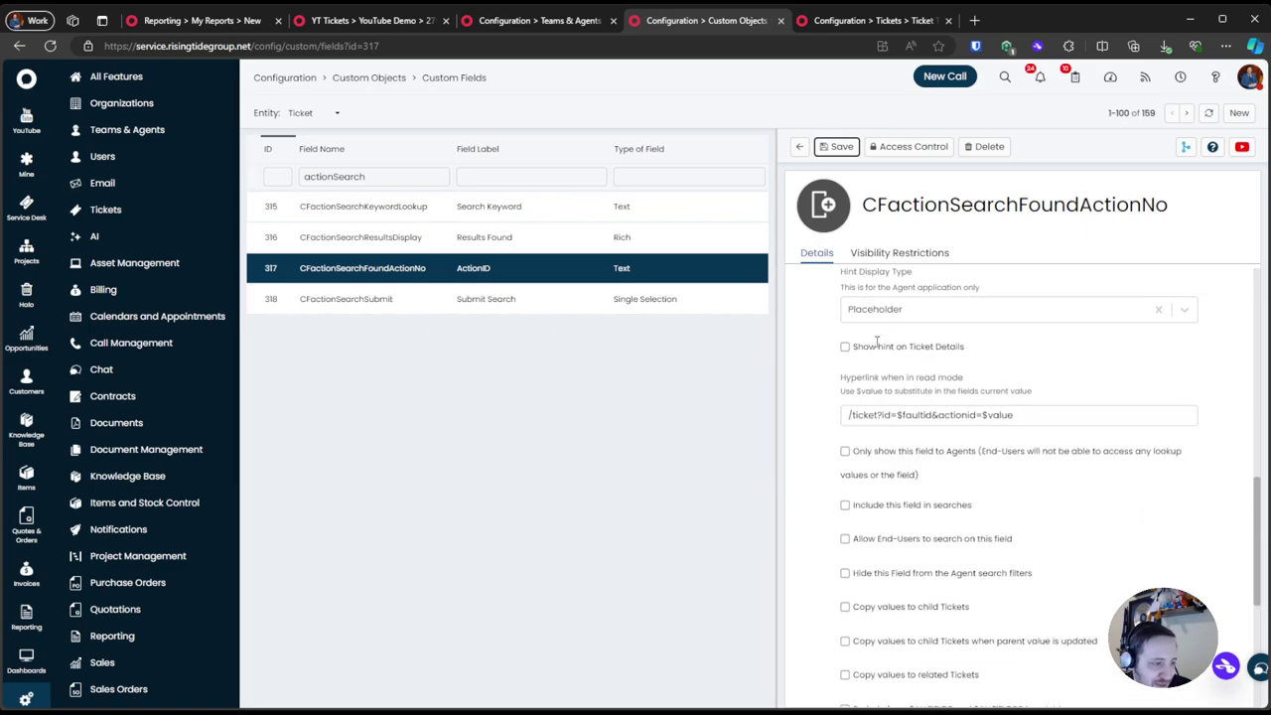
scroll(877, 342, "up", 2)
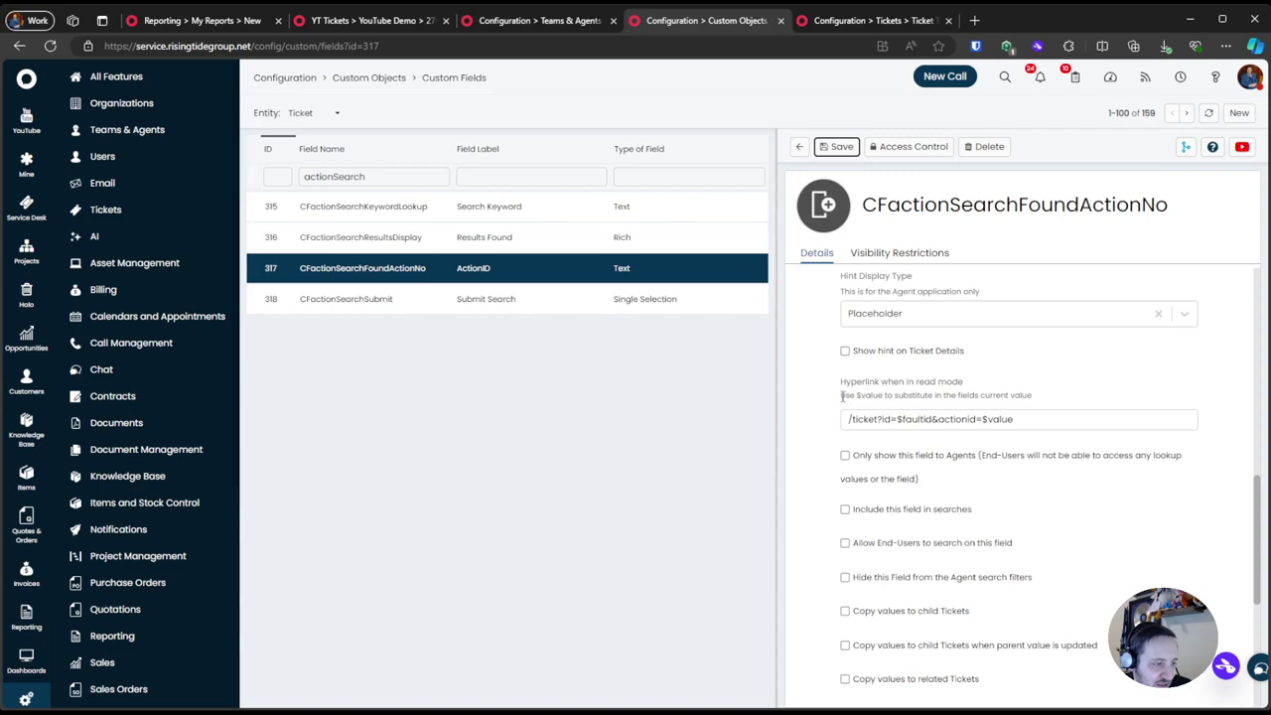
left_click_drag(842, 395, 1038, 410)
left_click(949, 419)
double_click(913, 419)
type("ticketid")
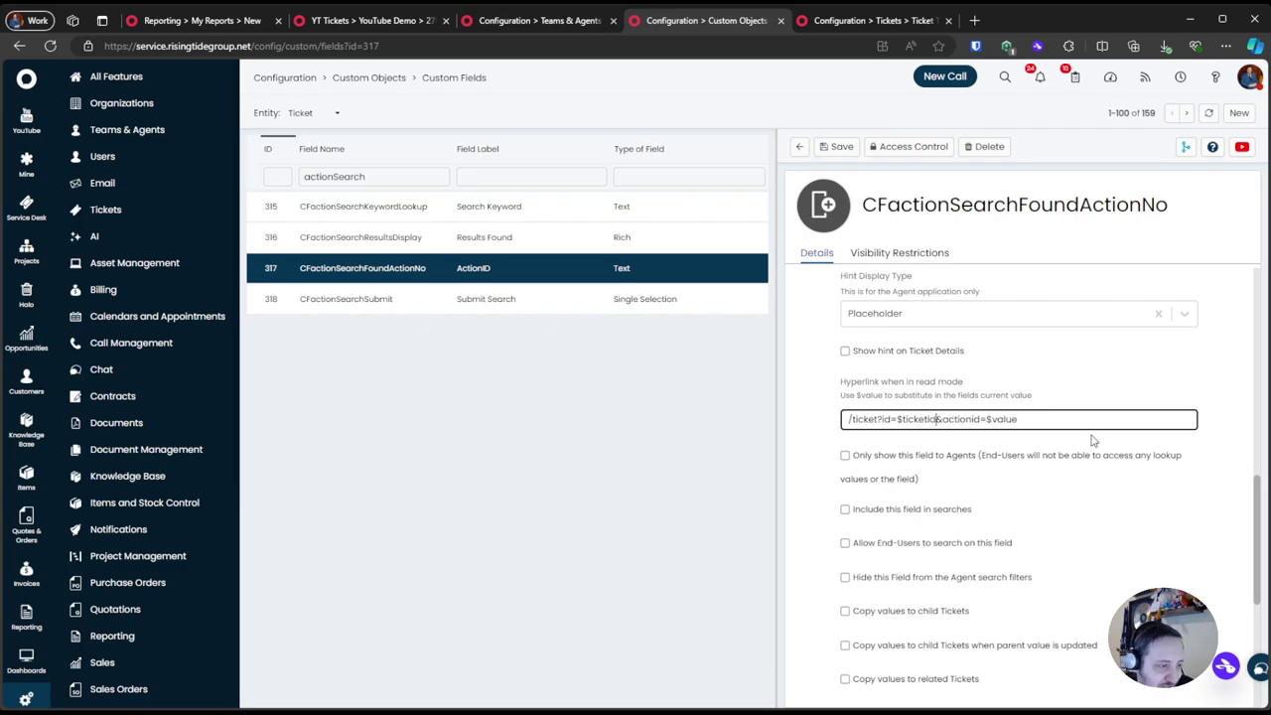
left_click(839, 146)
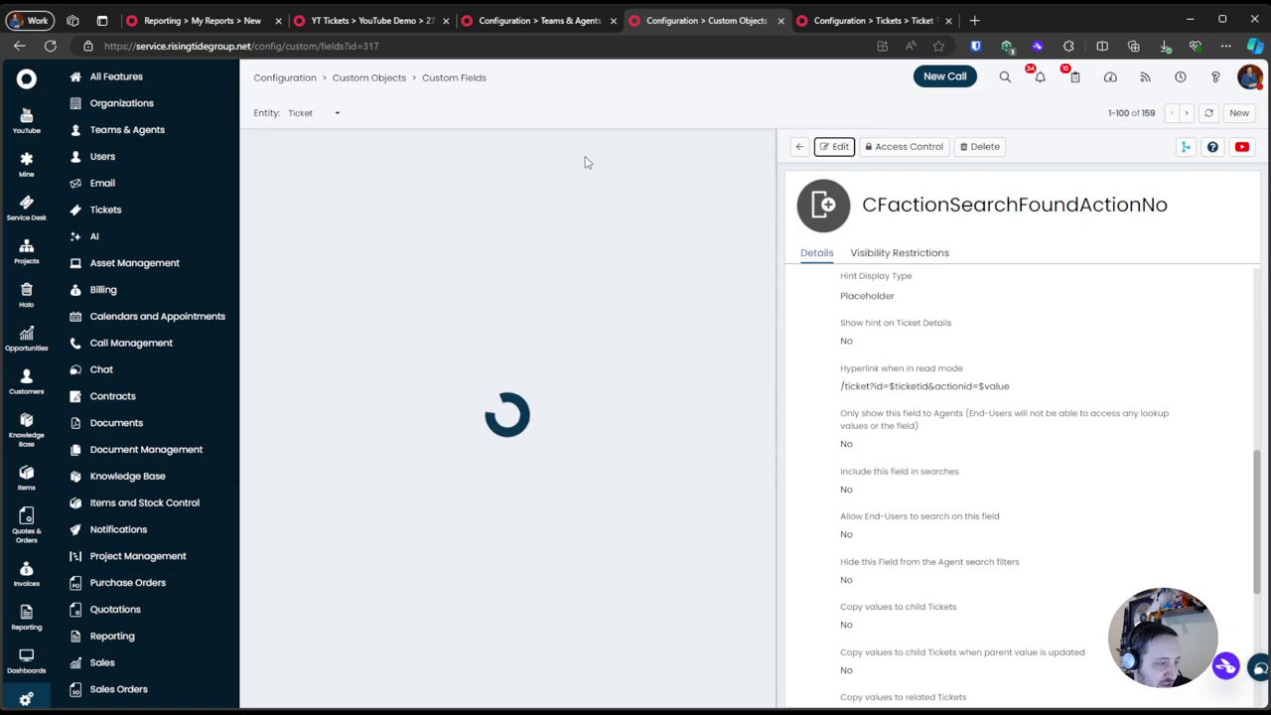
Reload the test ticket and re-enter 1 as the ActionID in its Action Search fields
left_click(539, 20)
left_click(417, 26)
left_click(392, 95)
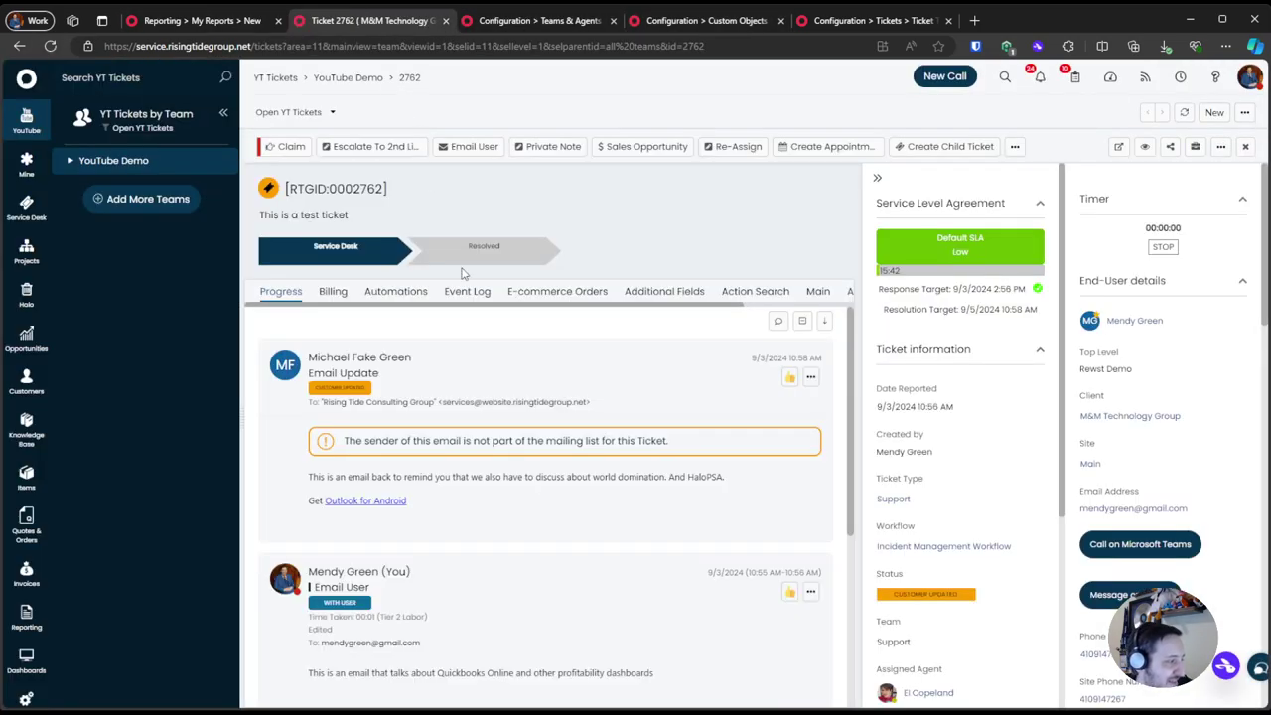
left_click(723, 294)
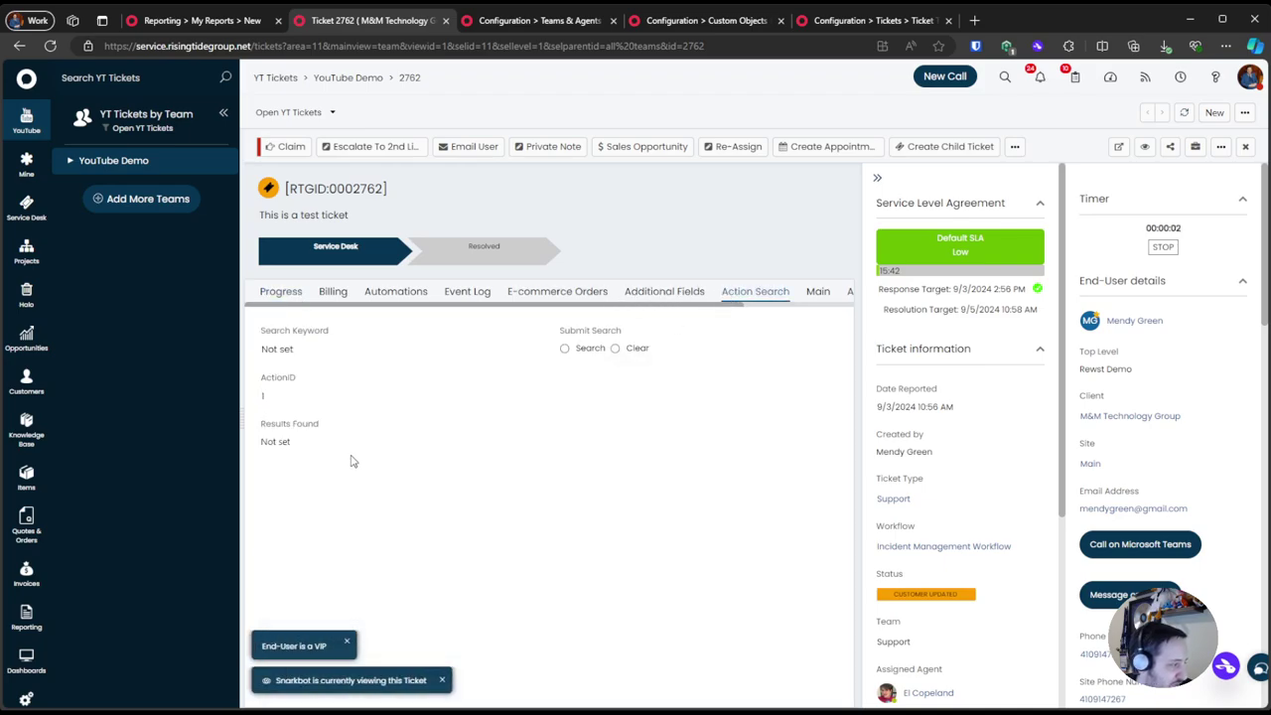
left_click(264, 397)
type("1")
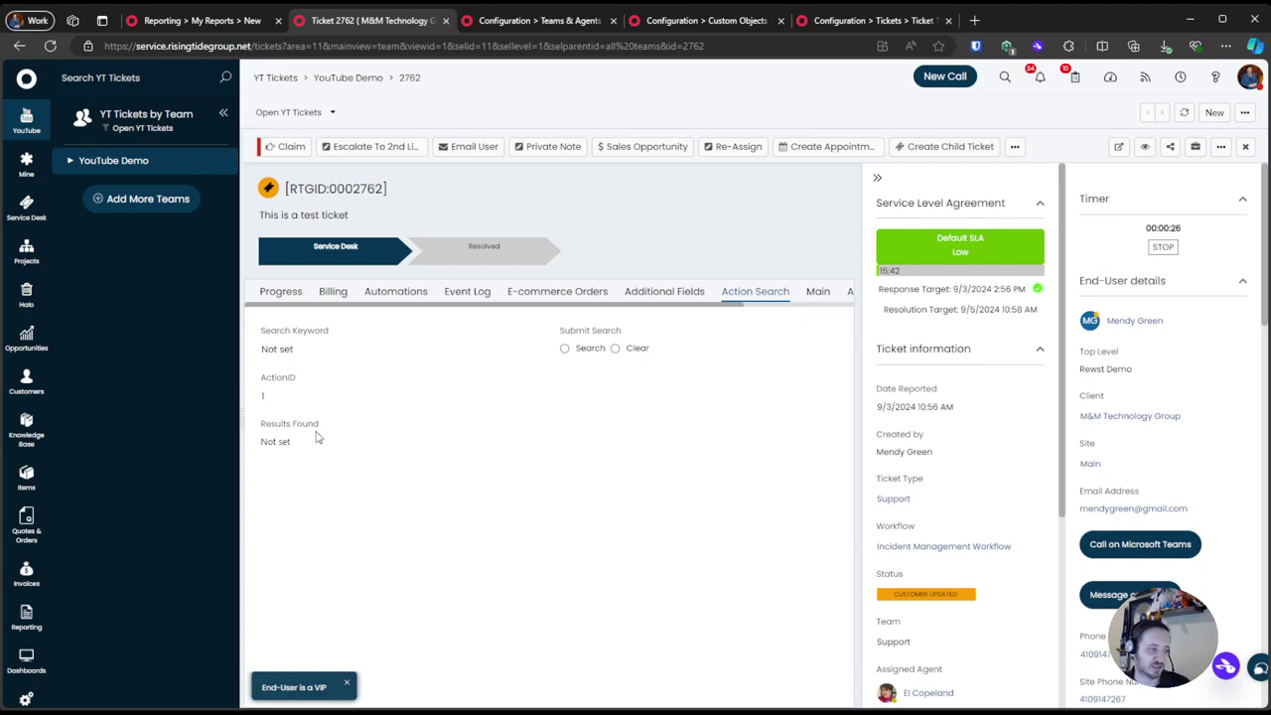
left_click_drag(250, 341, 388, 337)
left_click(389, 338)
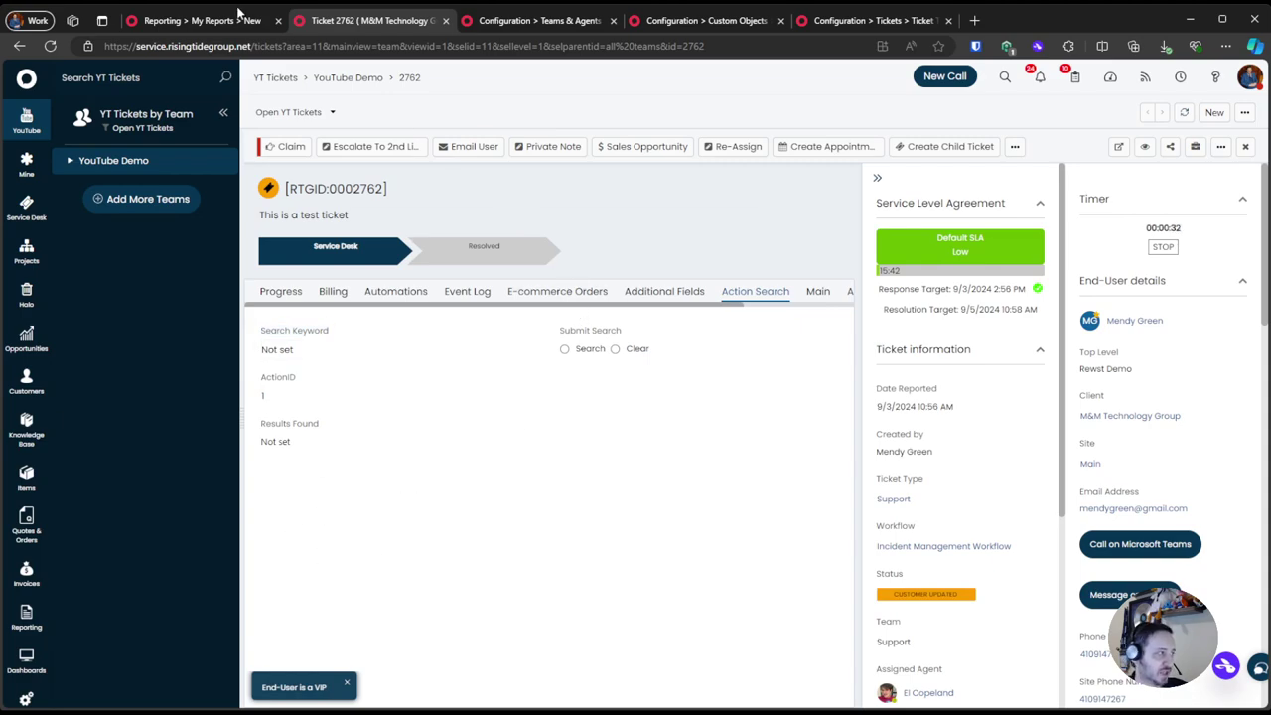
Copy the five field names from the untitled report's list of displayed fields
left_click(261, 22)
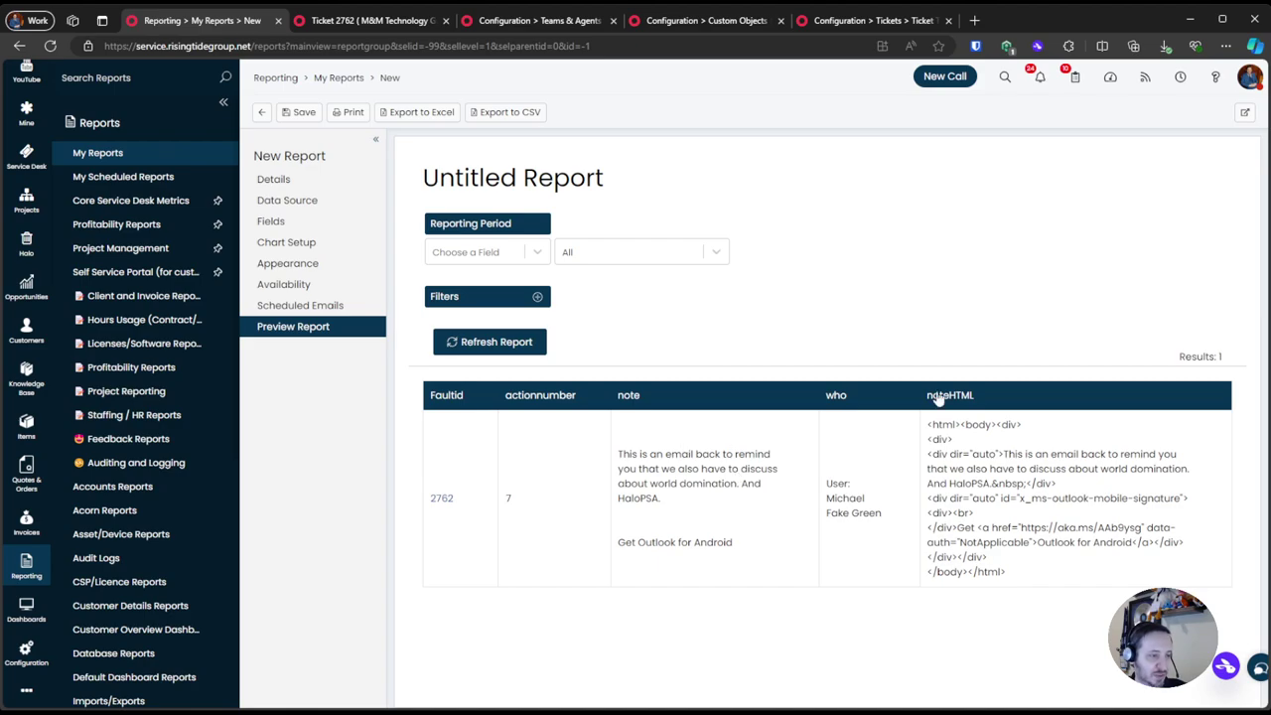
left_click(337, 201)
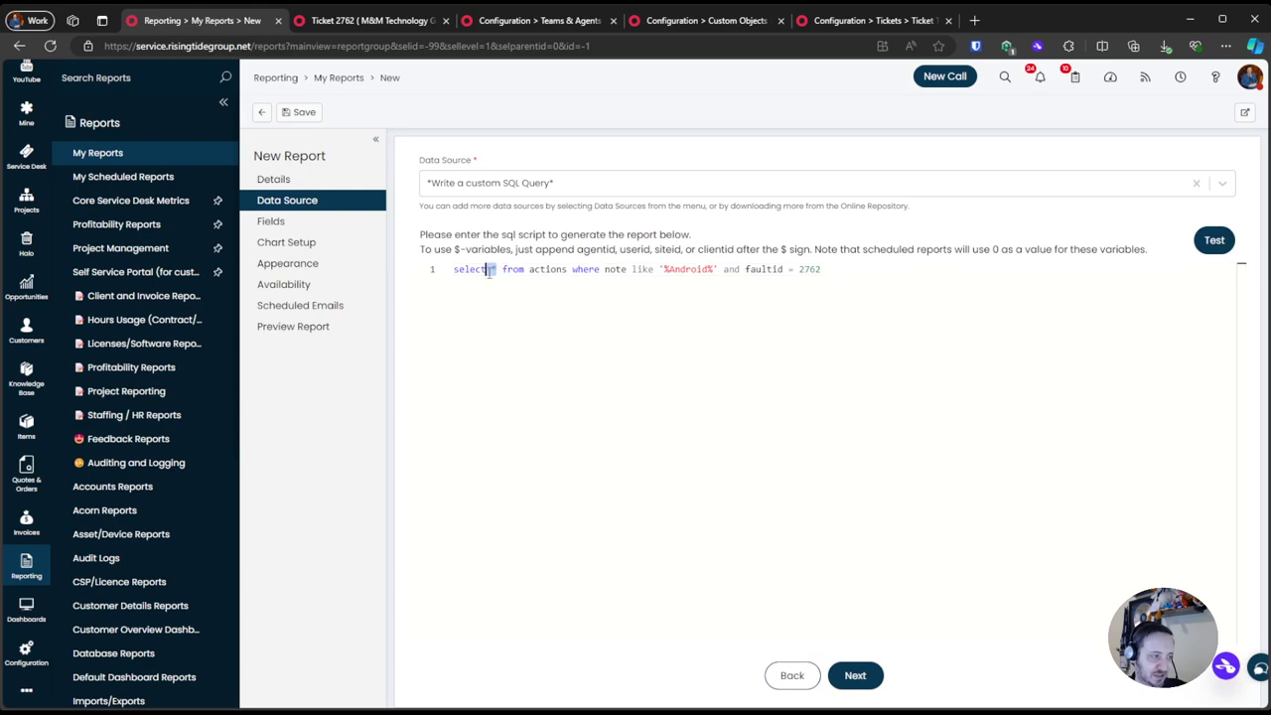
left_click(317, 221)
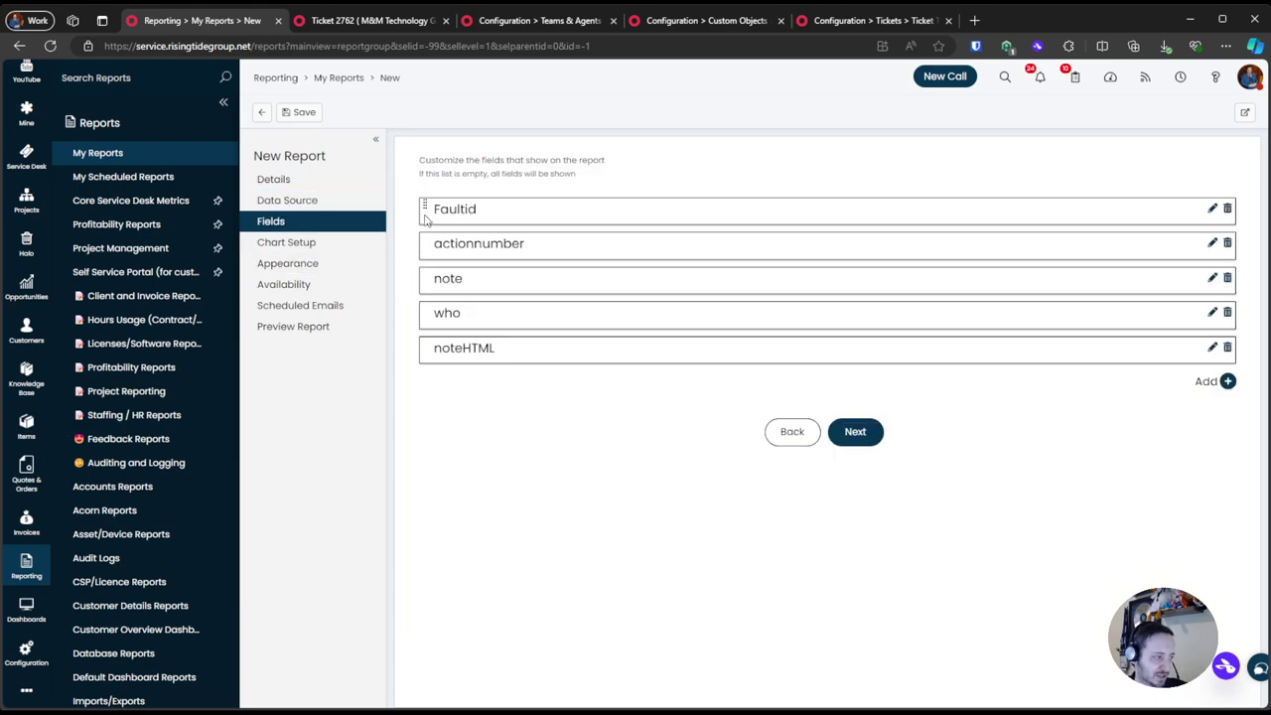
left_click_drag(436, 209, 562, 352)
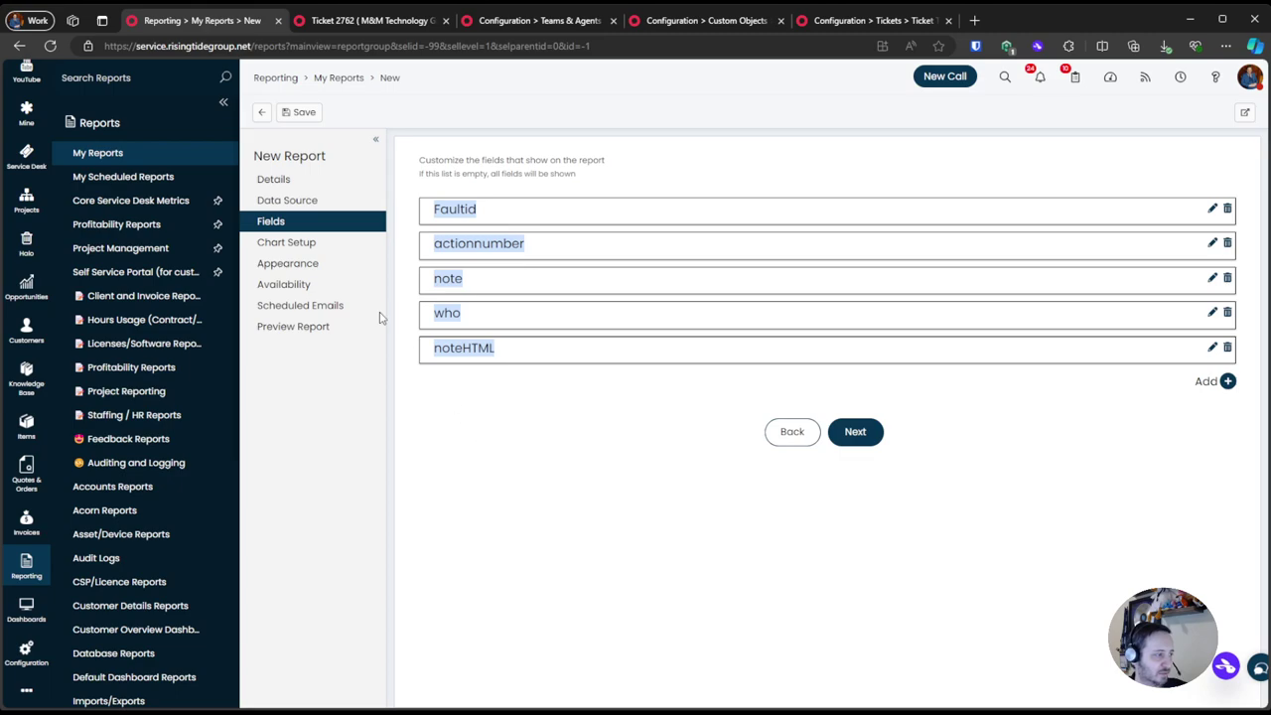
Replace the asterisk in the report's SQL query with Faultid, actionnumber, note, who and noteHTML on separate lines
left_click(337, 202)
left_click(486, 269)
key("Delete")
key("Delete")
key("Return")
key("Return")
key("Return")
key("Up")
type("Faultid actionnumber note who noteHTML")
Separate the column names in the SQL query's select list with commas
key("Up")
key("Up")
type(",")
key("Up")
key("End")
type(",")
key("Up")
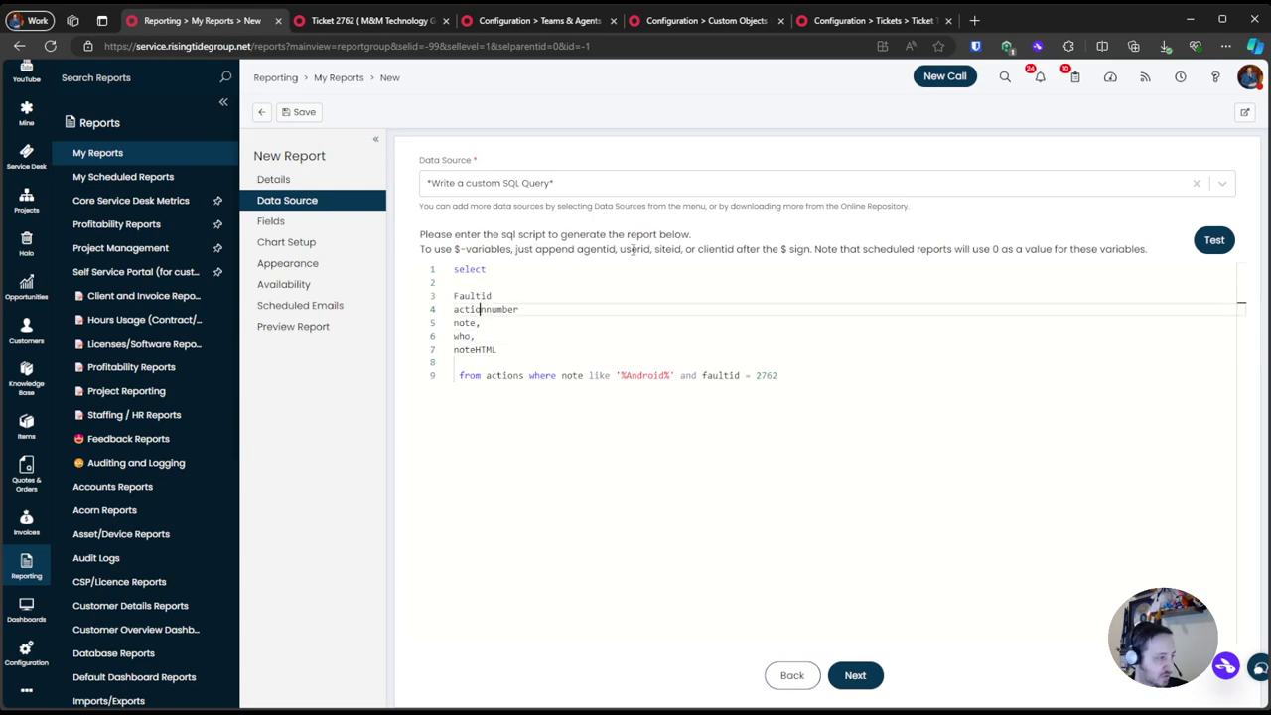
type(",")
key("Up")
type(",")
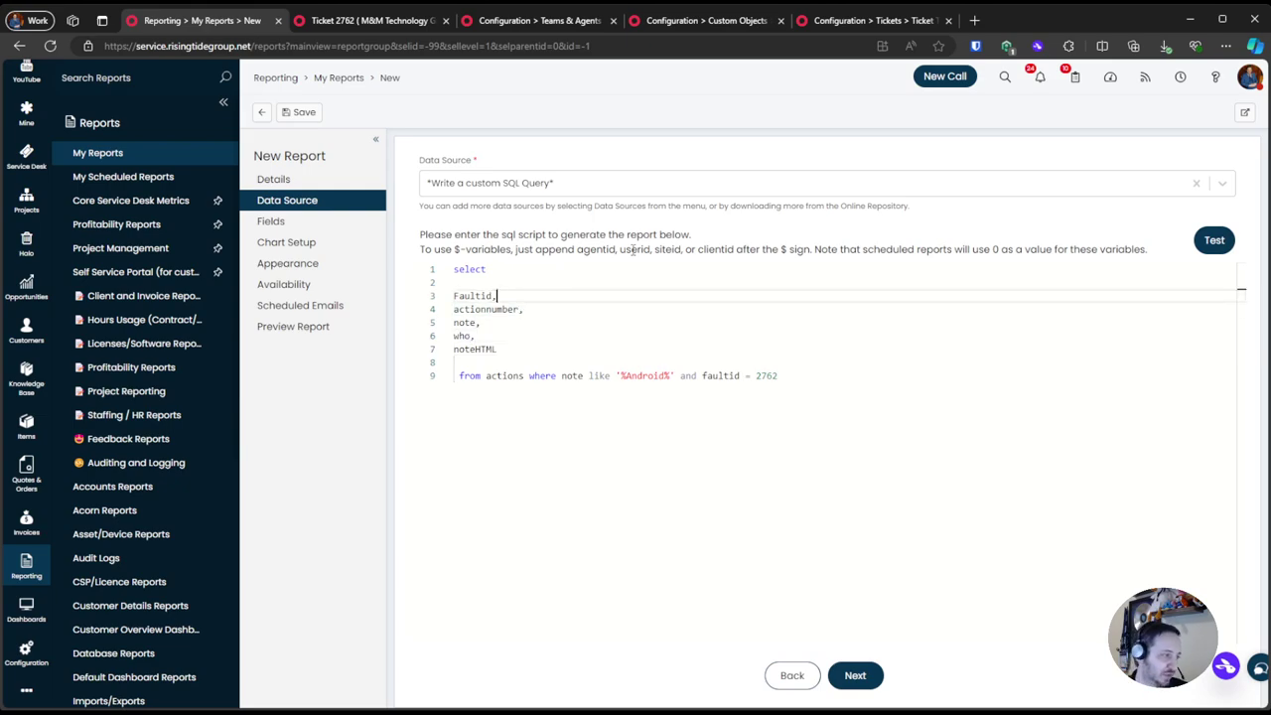
Delete all five entries from the report's displayed fields and refresh the report preview
left_click(270, 221)
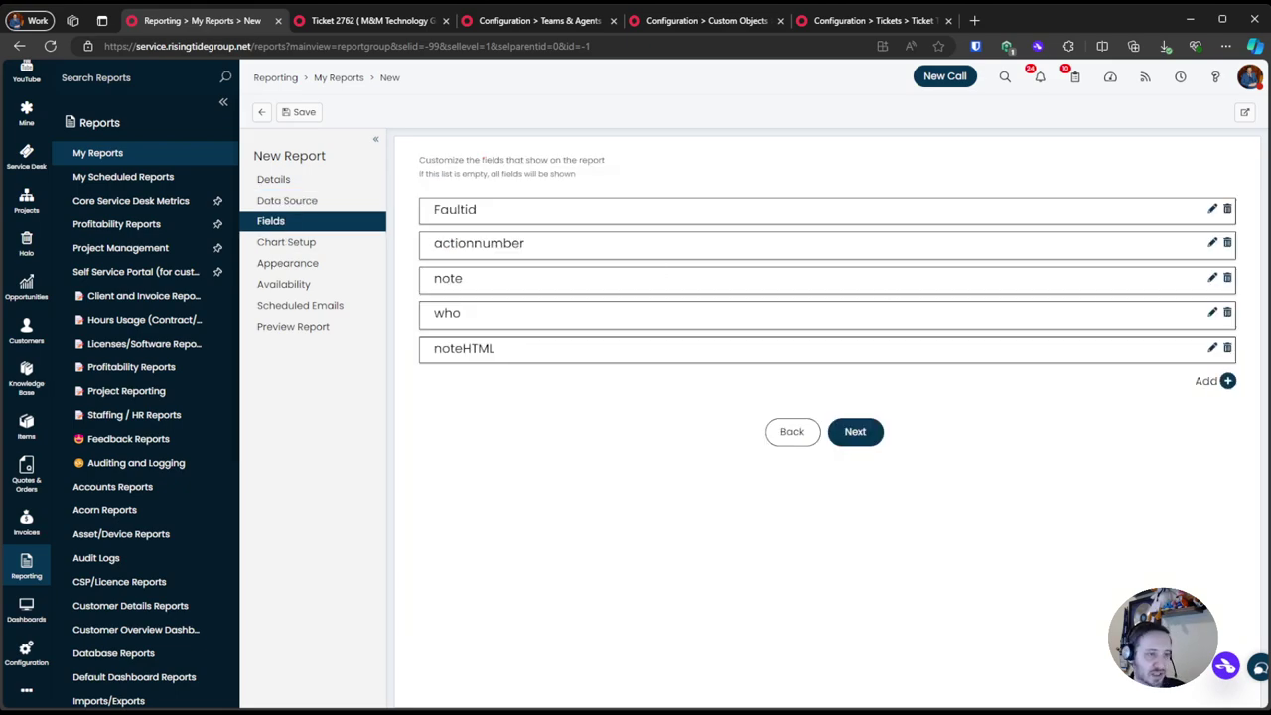
left_click(1227, 208)
left_click(1227, 208)
left_click(1228, 208)
left_click(1228, 209)
left_click(1227, 208)
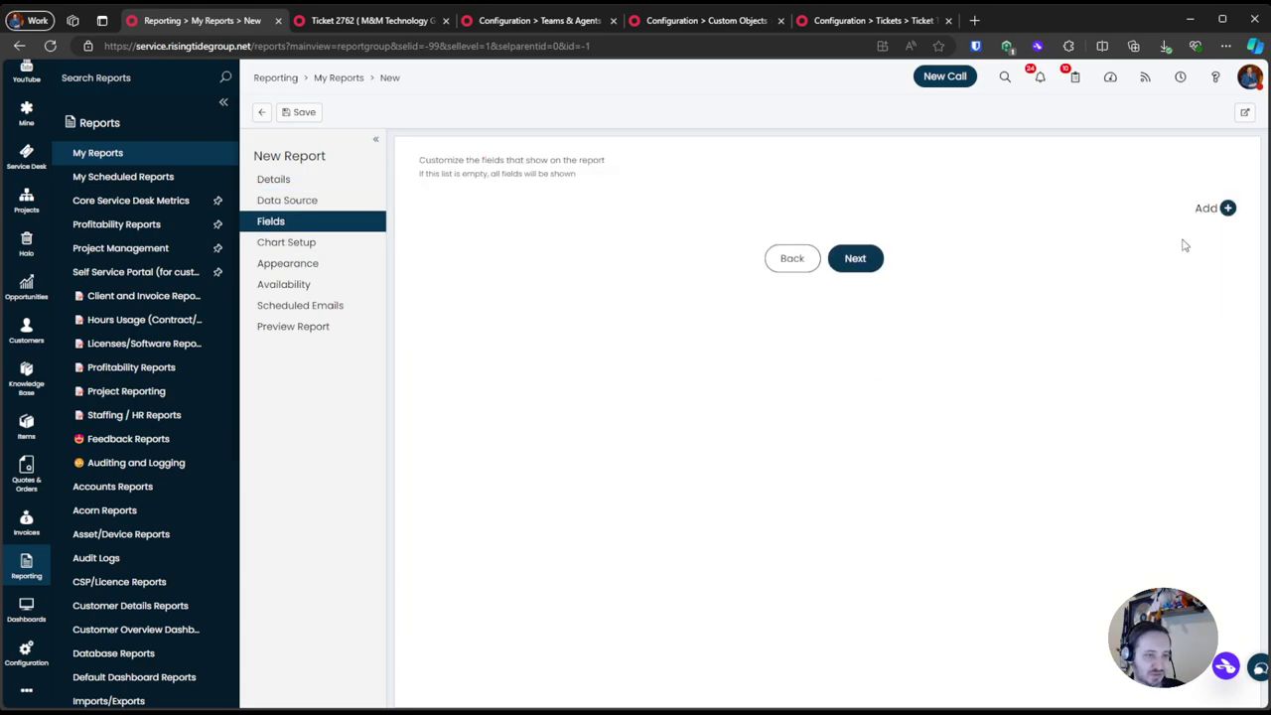
left_click(327, 326)
left_click(484, 270)
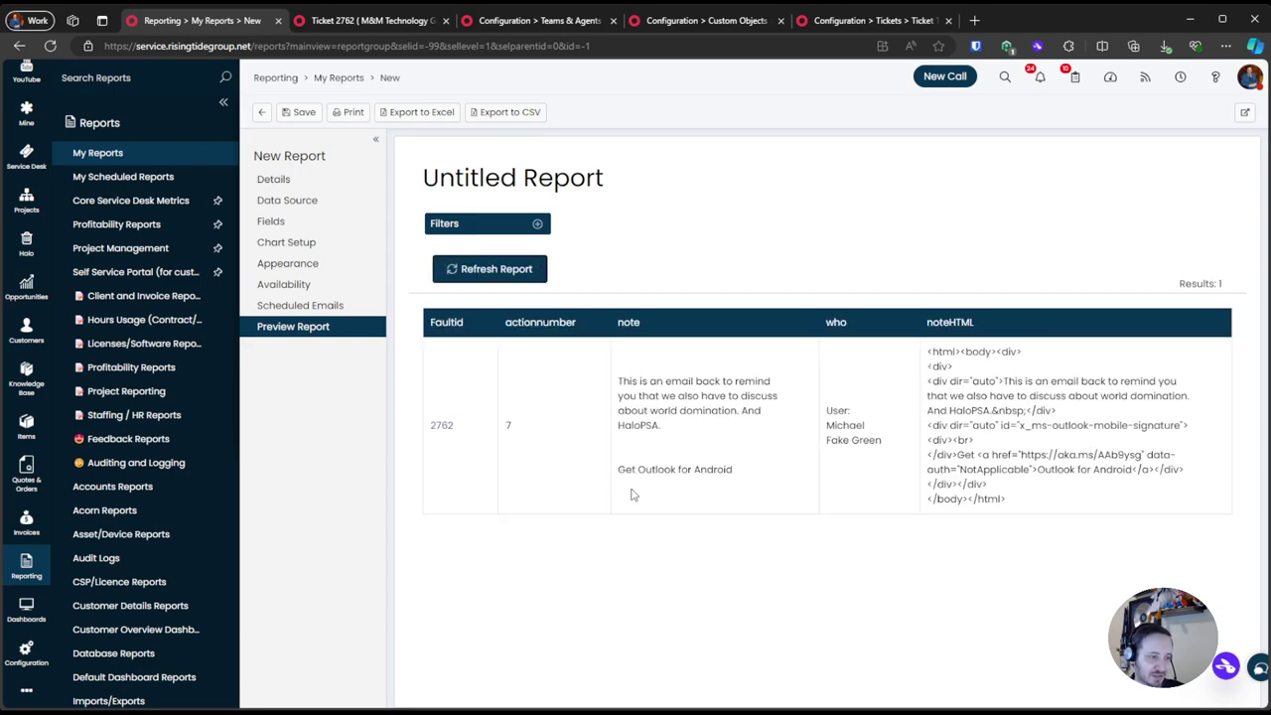
Return to the report's SQL query and select its entire text
left_click(298, 203)
left_click(618, 329)
key("ctrl+a")
left_click(646, 291)
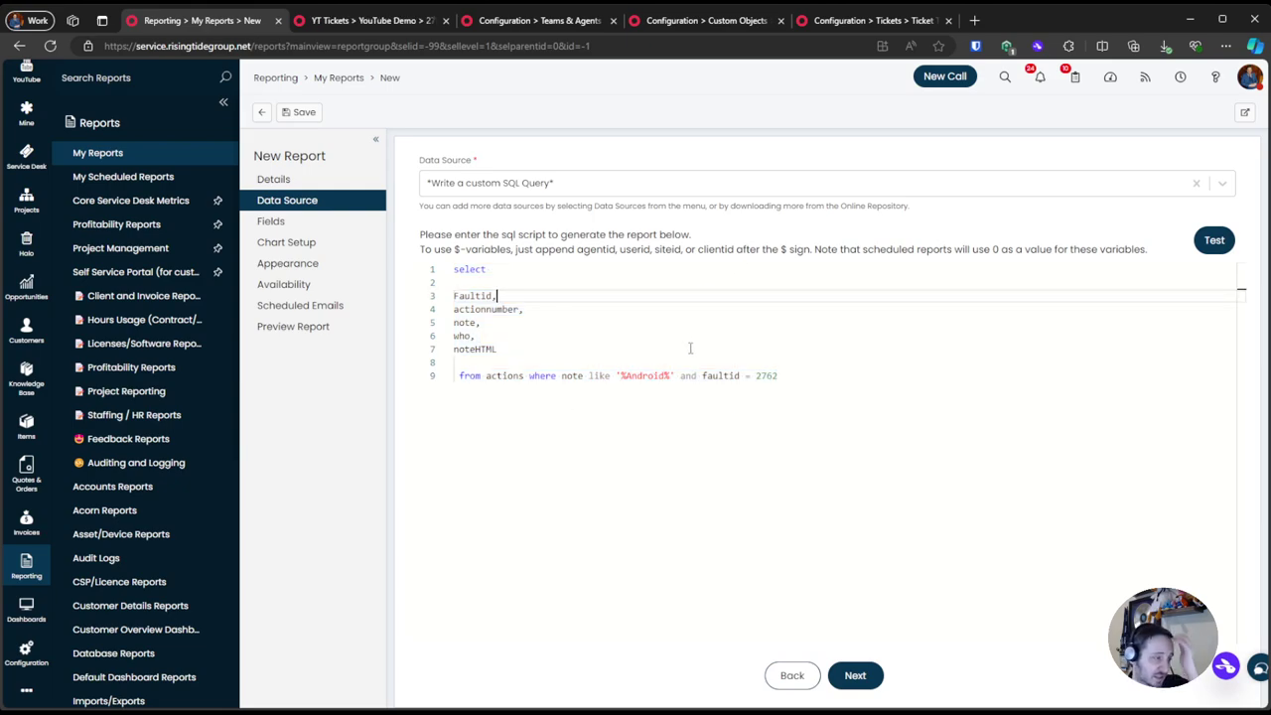
Open the configuration in a new tab, search its features for "database" and open the database lookup profiles
middle_click(27, 652)
left_click(380, 17)
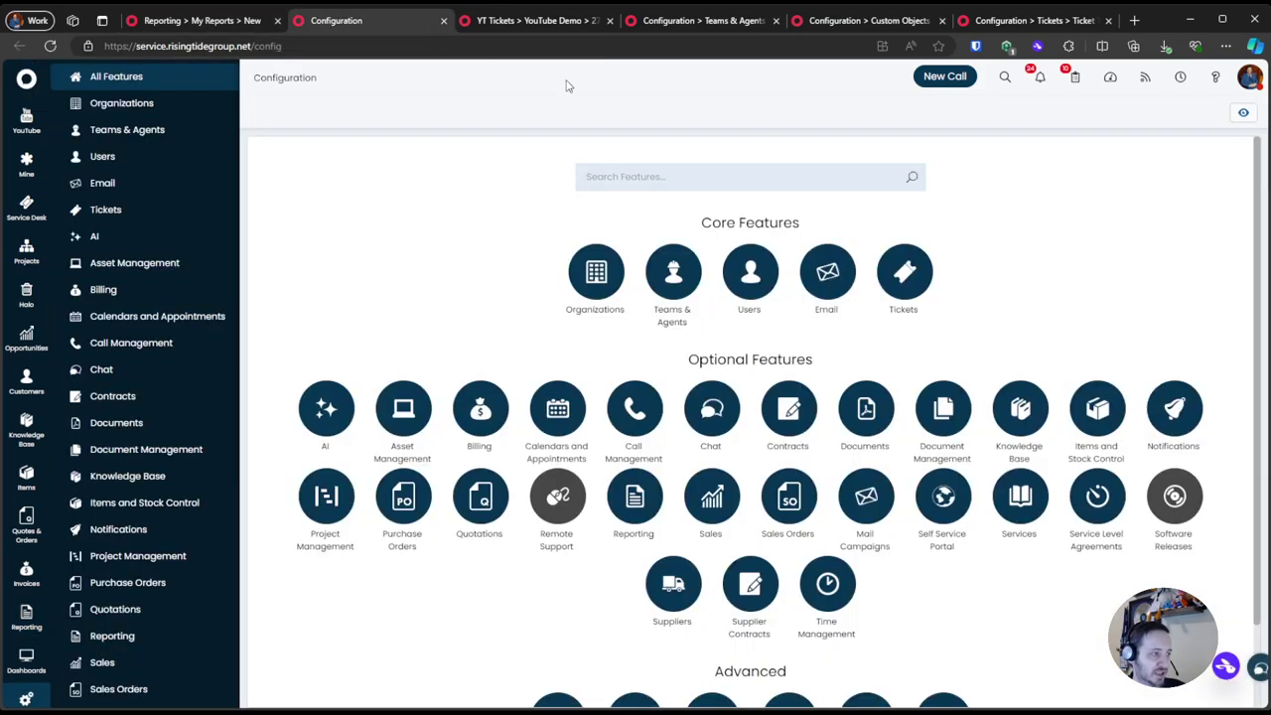
left_click(666, 178)
type("database")
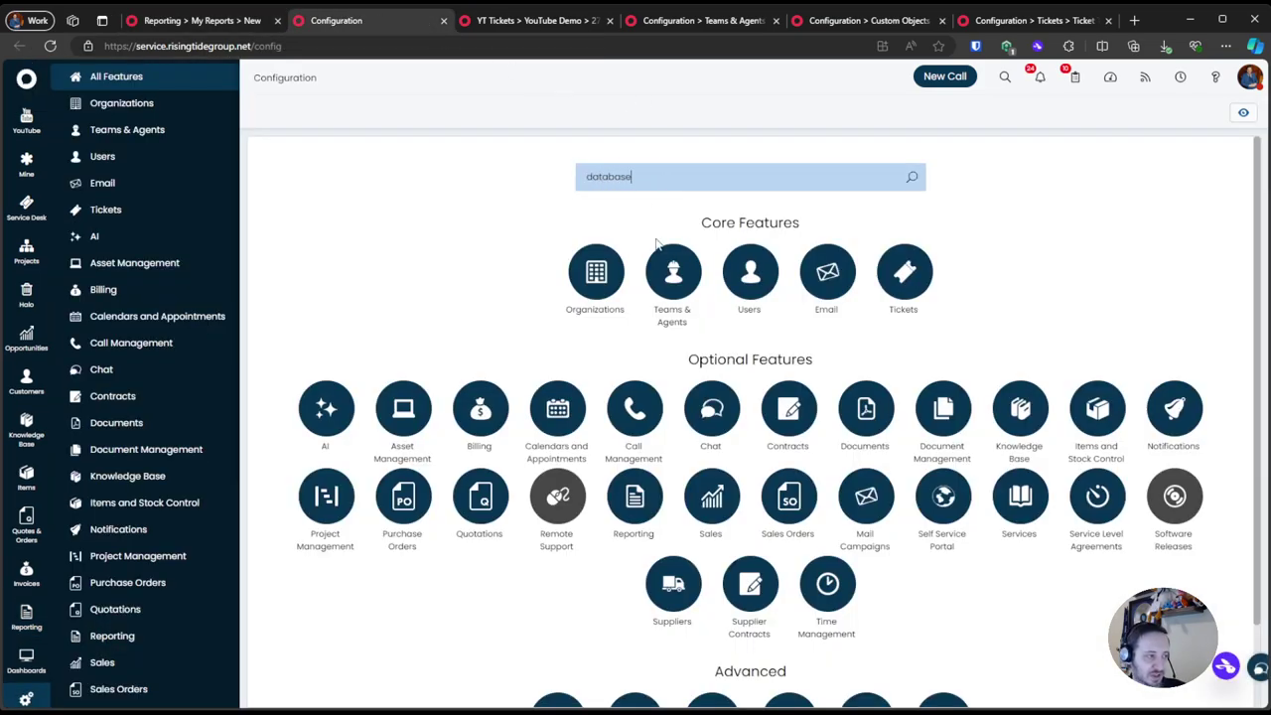
left_click(743, 280)
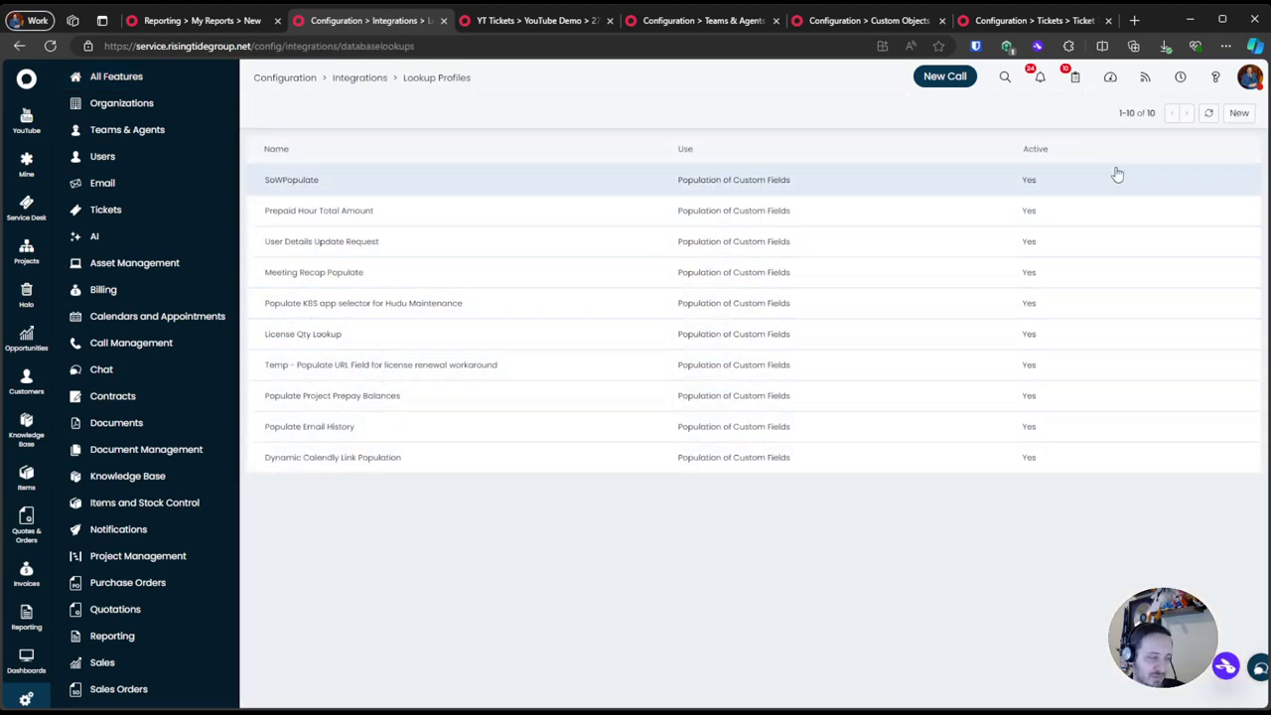
Start a new lookup profile named "Search Actions for Keyword"
left_click(1239, 112)
type("Action Sea")
key("ctrl+a")
type("Search Actions for ")
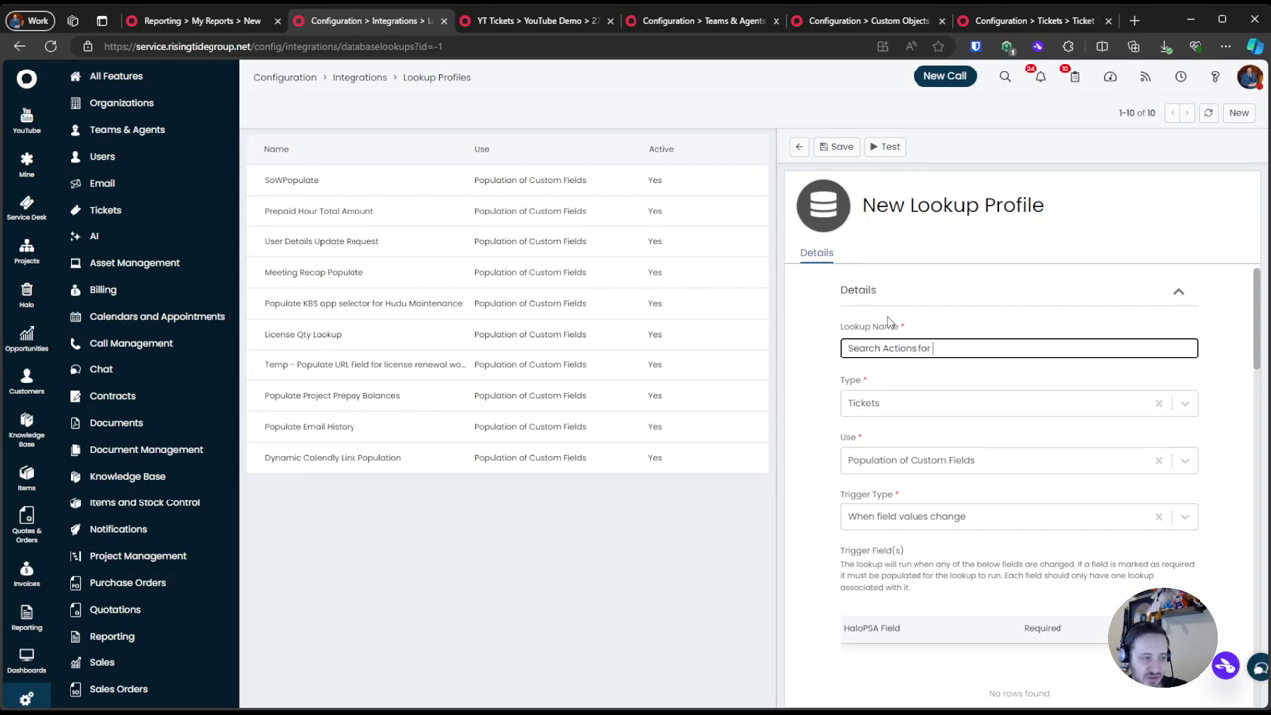
type("Keyword")
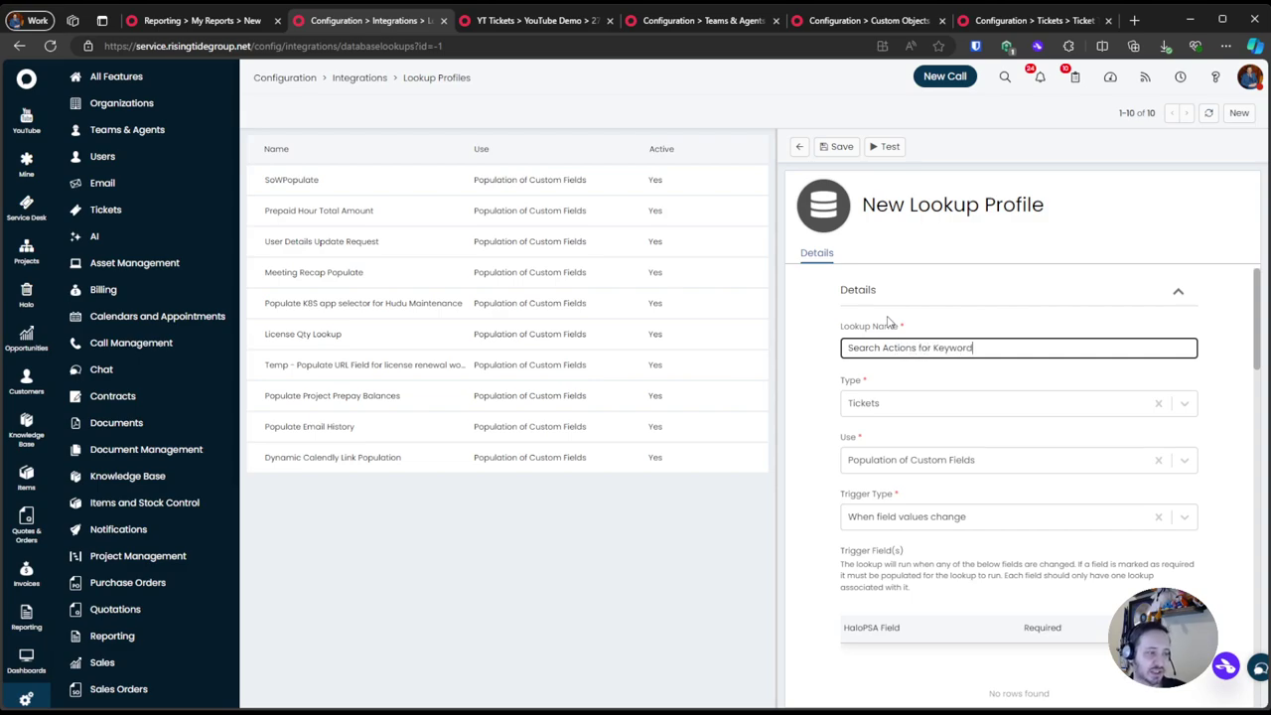
Set the lookup's type to Tickets, its use to Population of Custom Fields and its trigger type to When field values change
left_click(913, 401)
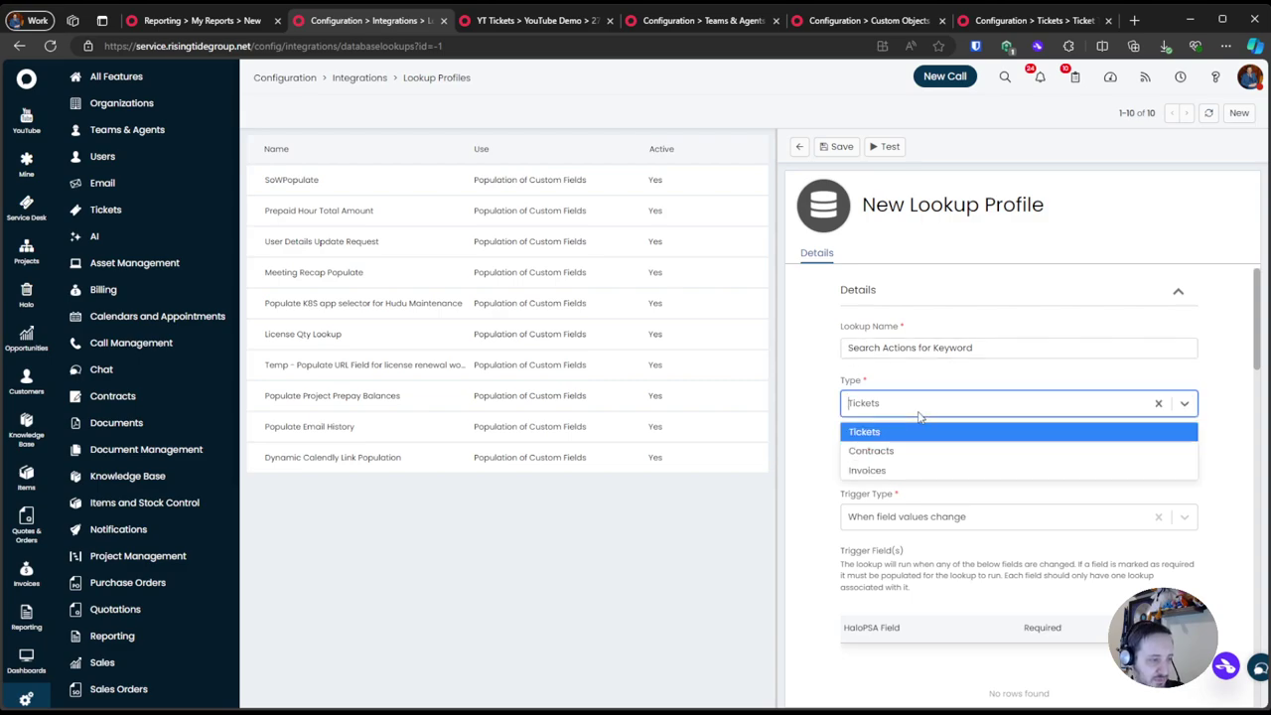
left_click(922, 431)
left_click(925, 460)
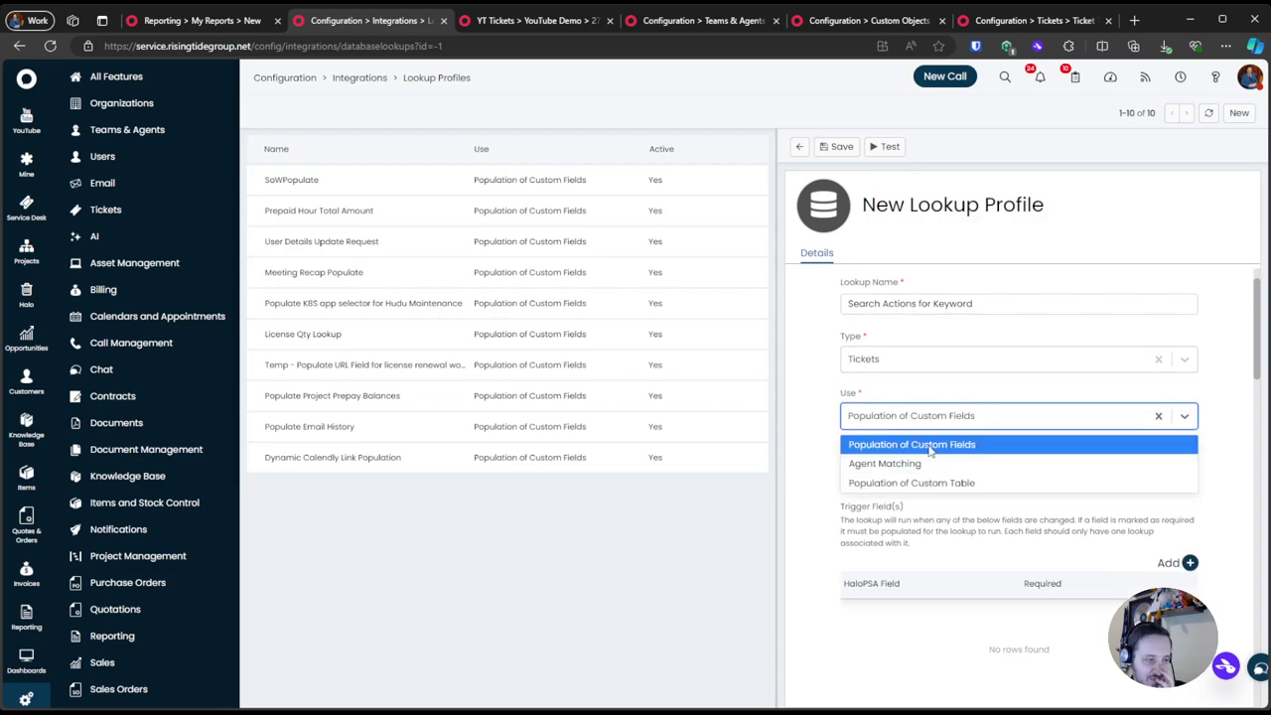
left_click(930, 445)
left_click(953, 470)
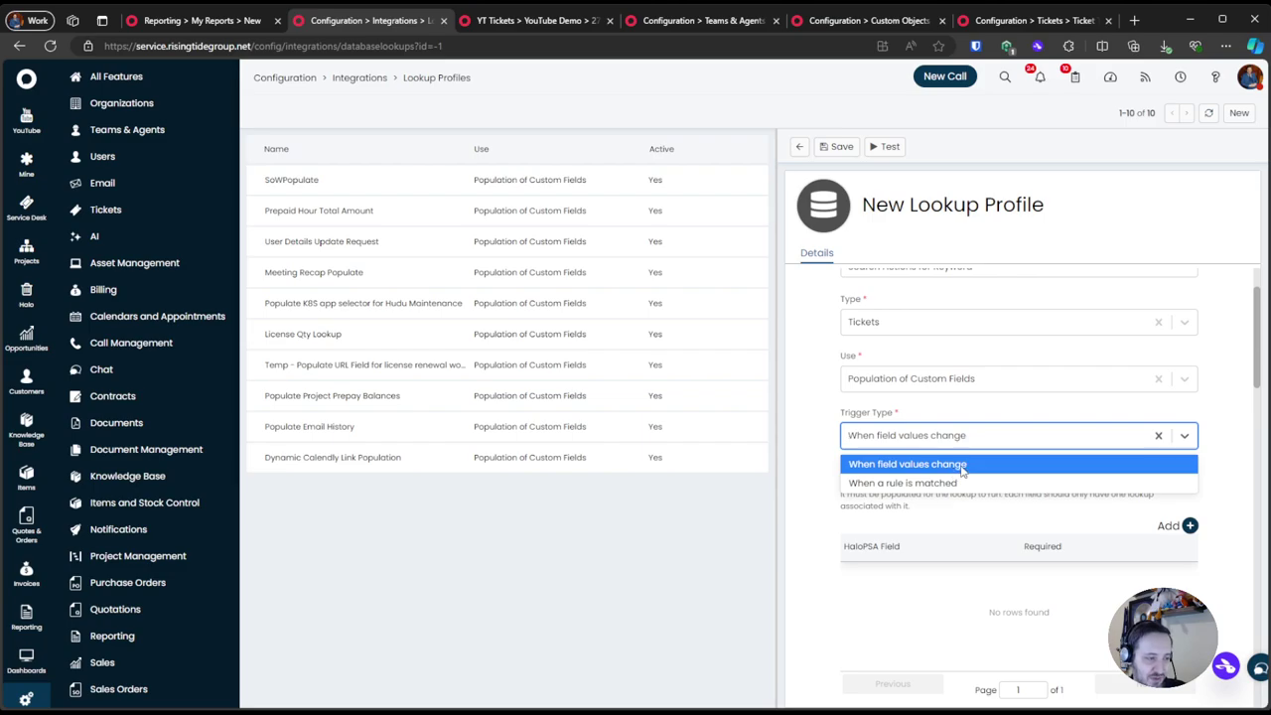
left_click(987, 461)
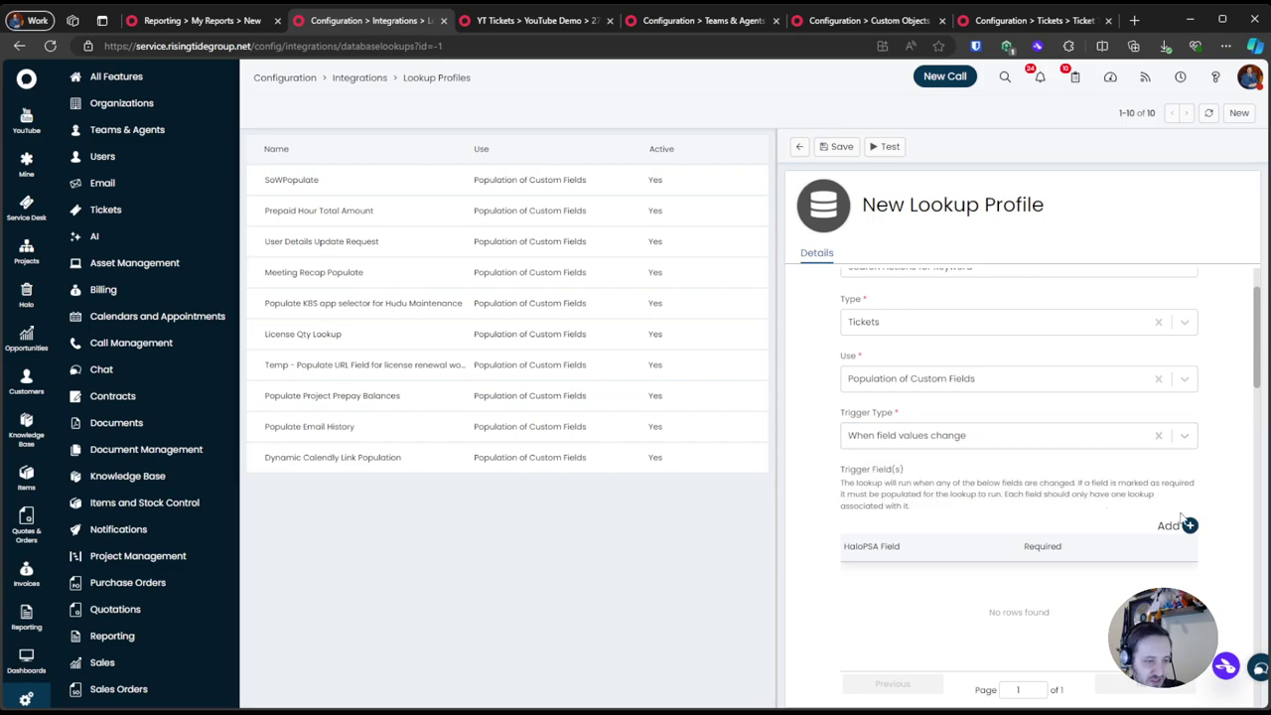
Add Submit Search (CFactionSearchSubmit) as a required trigger field of the lookup
left_click(1188, 526)
left_click(579, 363)
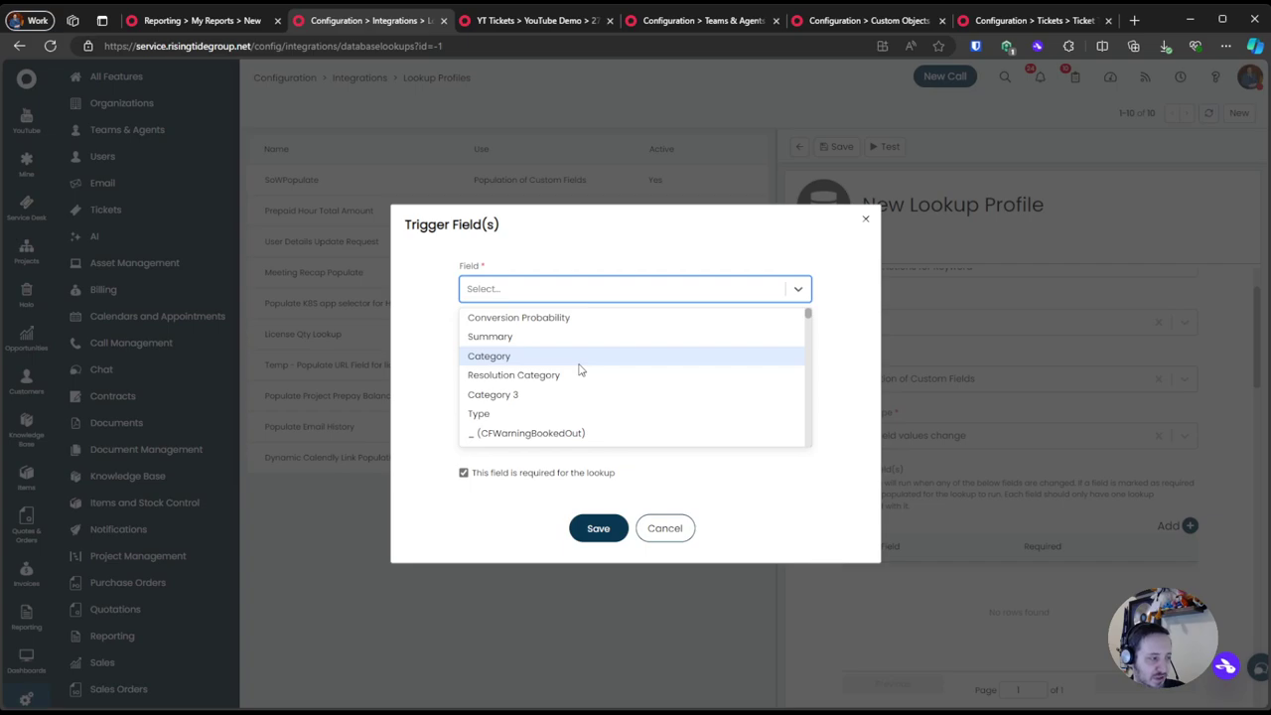
type("actionSearch")
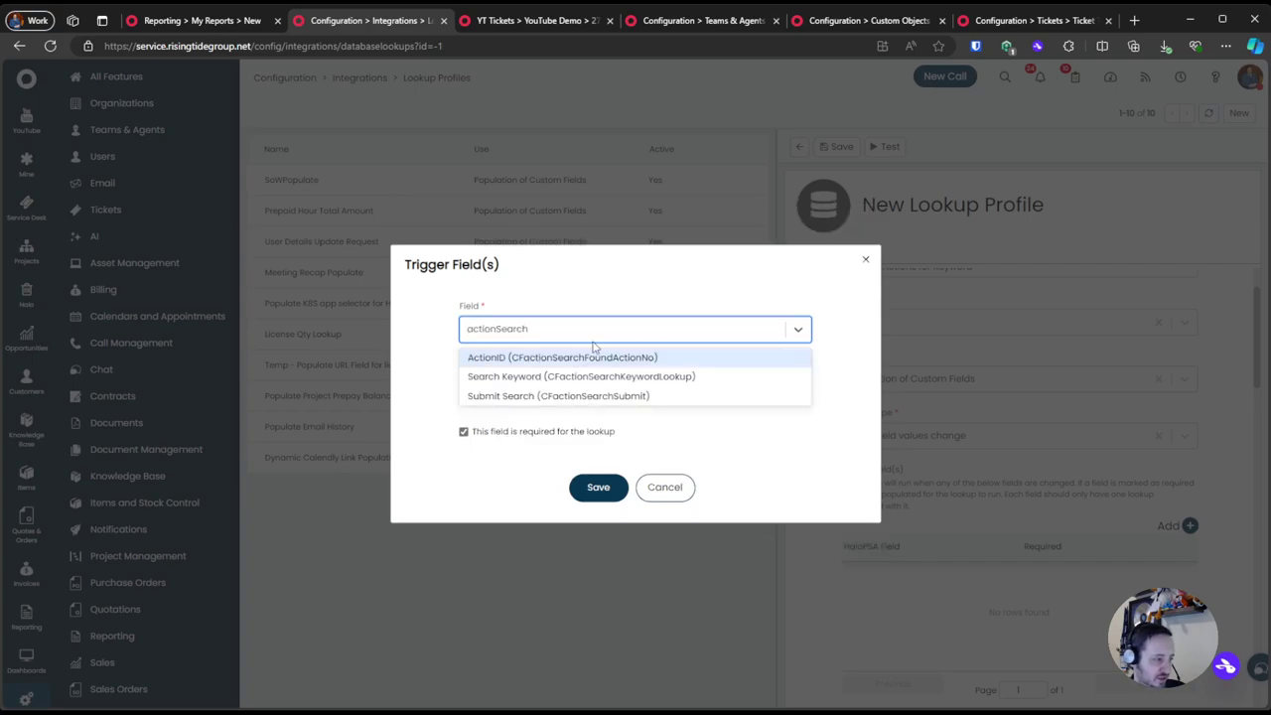
left_click(557, 397)
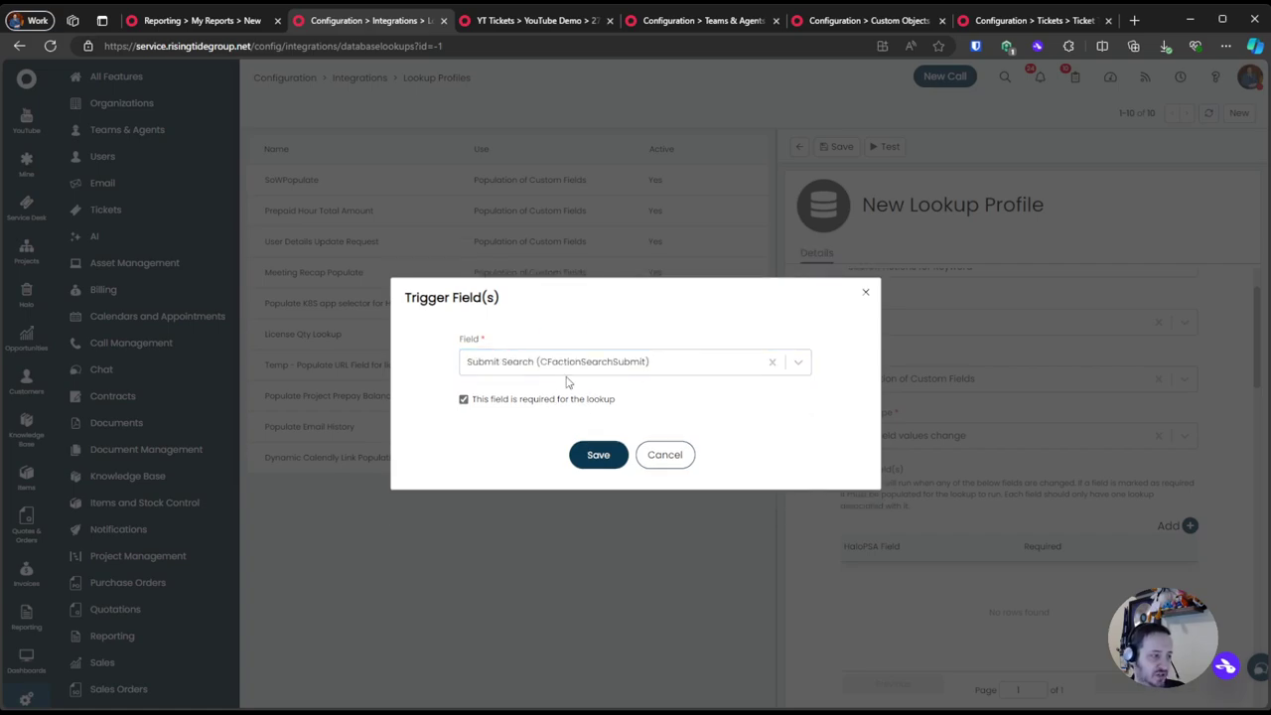
left_click(588, 458)
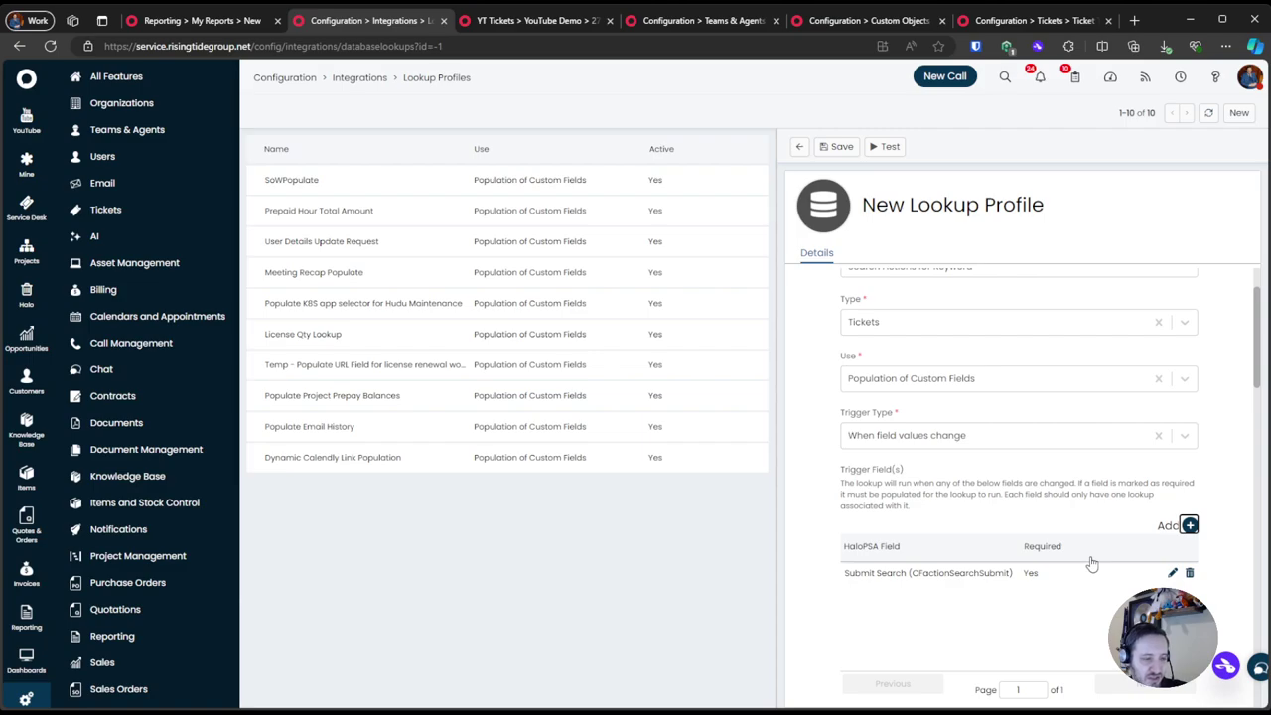
Add Search Keyword (CFactionSearchKeywordLookup) as a second required trigger field
left_click(1189, 525)
left_click(664, 367)
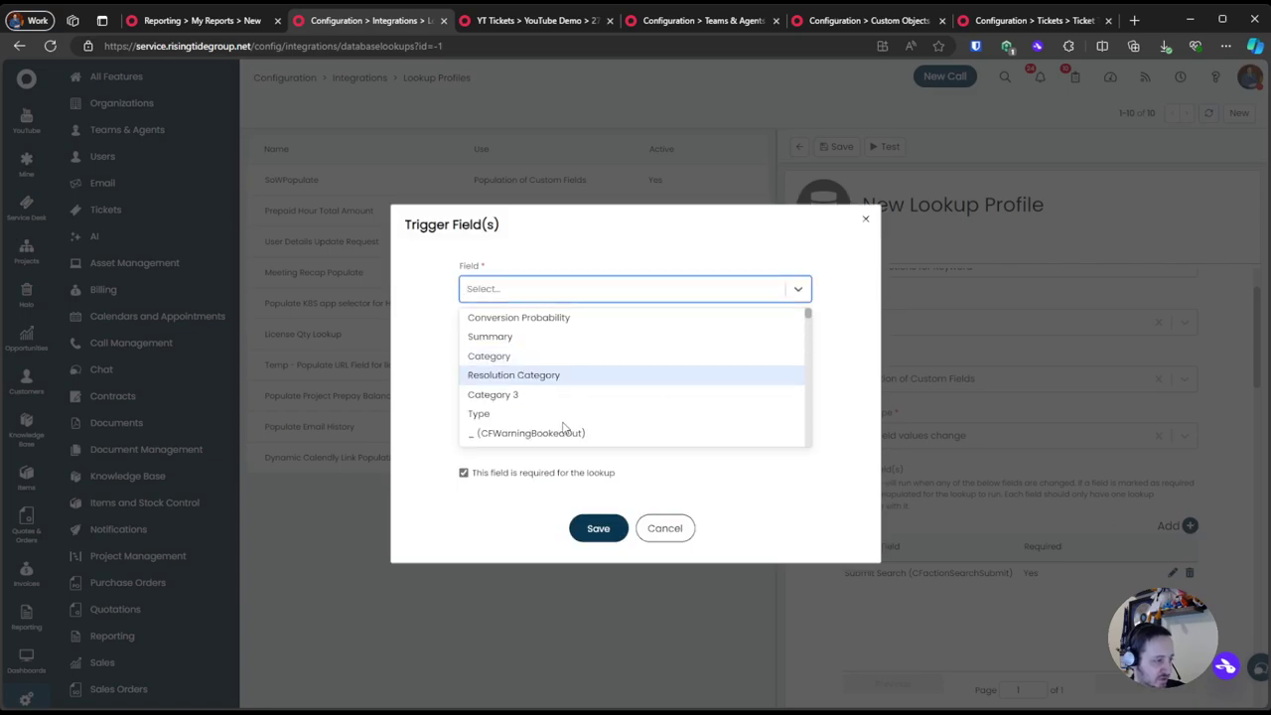
type("actionSearchKeywordLookup)")
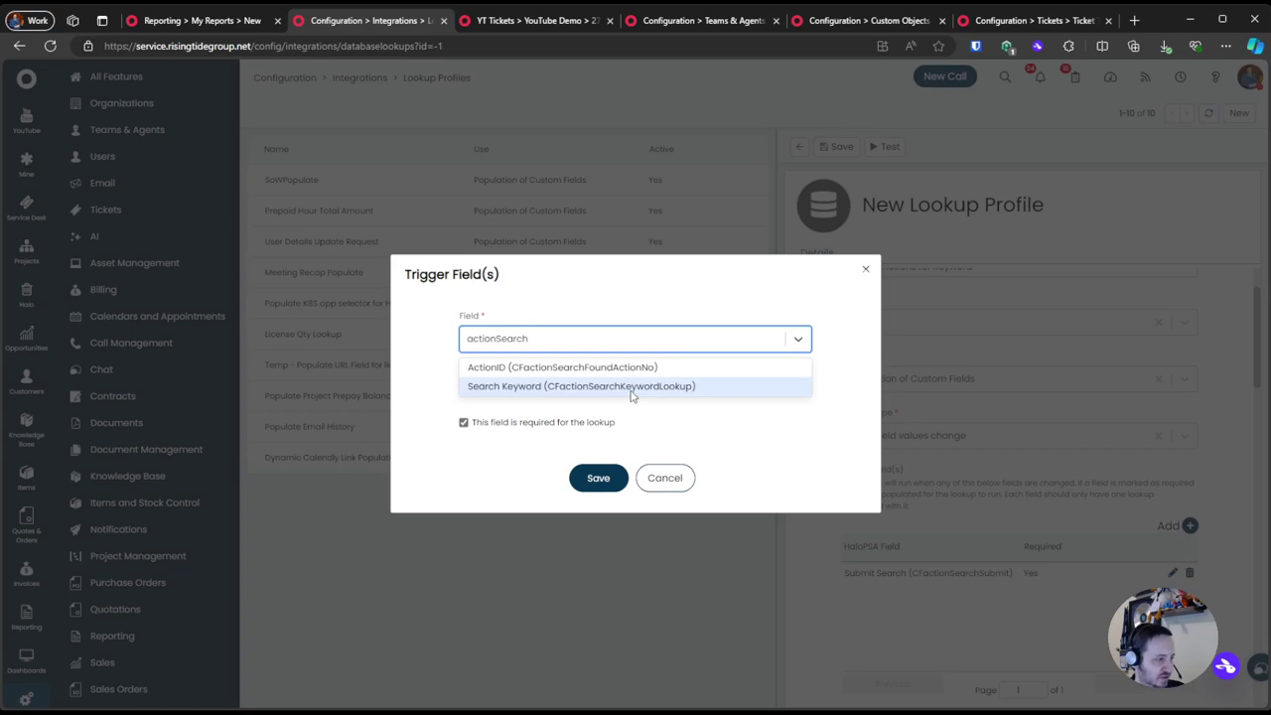
left_click(631, 388)
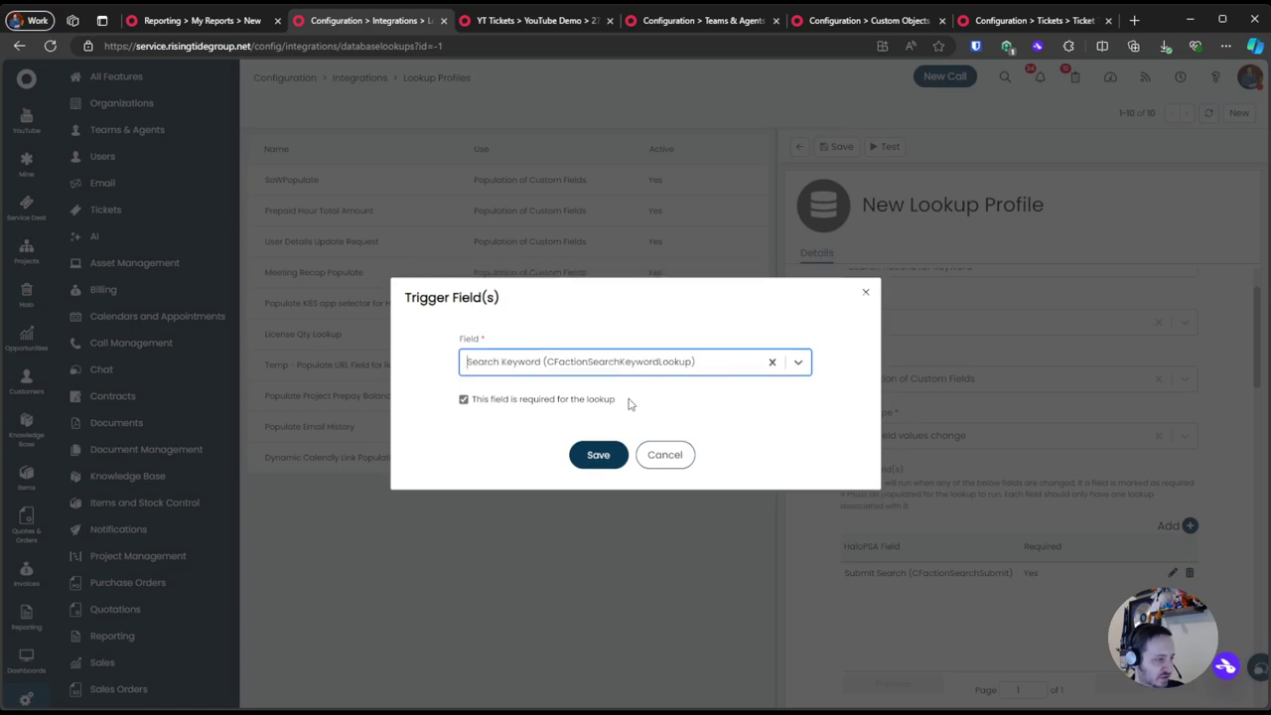
left_click(596, 456)
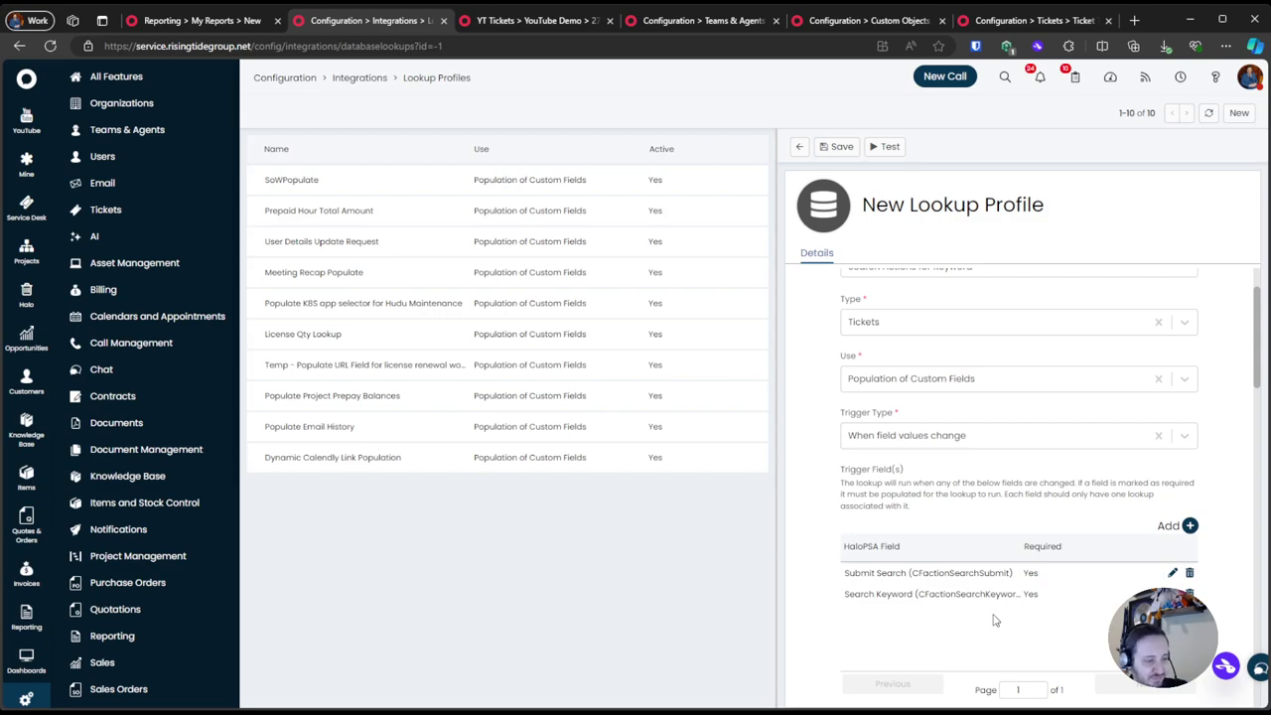
Paste the SQL script selecting Faultid, actionnumber, note, who and noteHTML from actions where note like '%Android%' and faultid = 2762
scroll(995, 621, "down", 1)
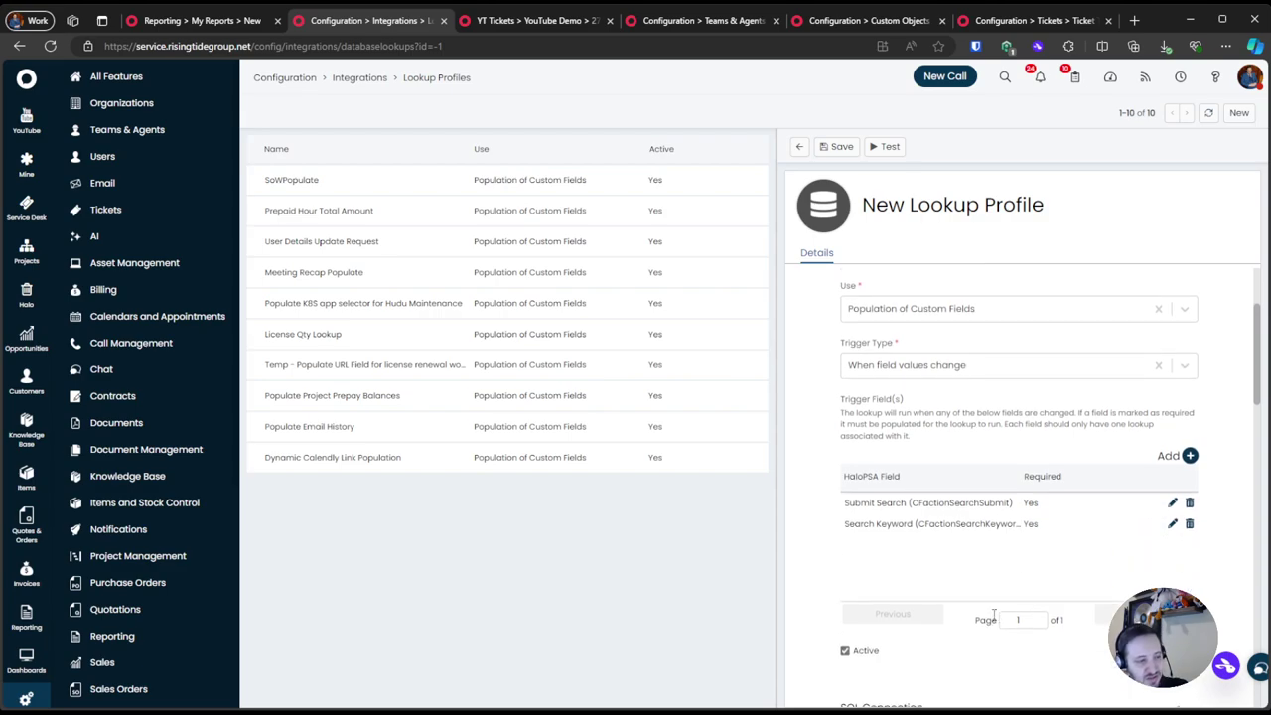
scroll(994, 616, "down", 2)
scroll(994, 615, "down", 1)
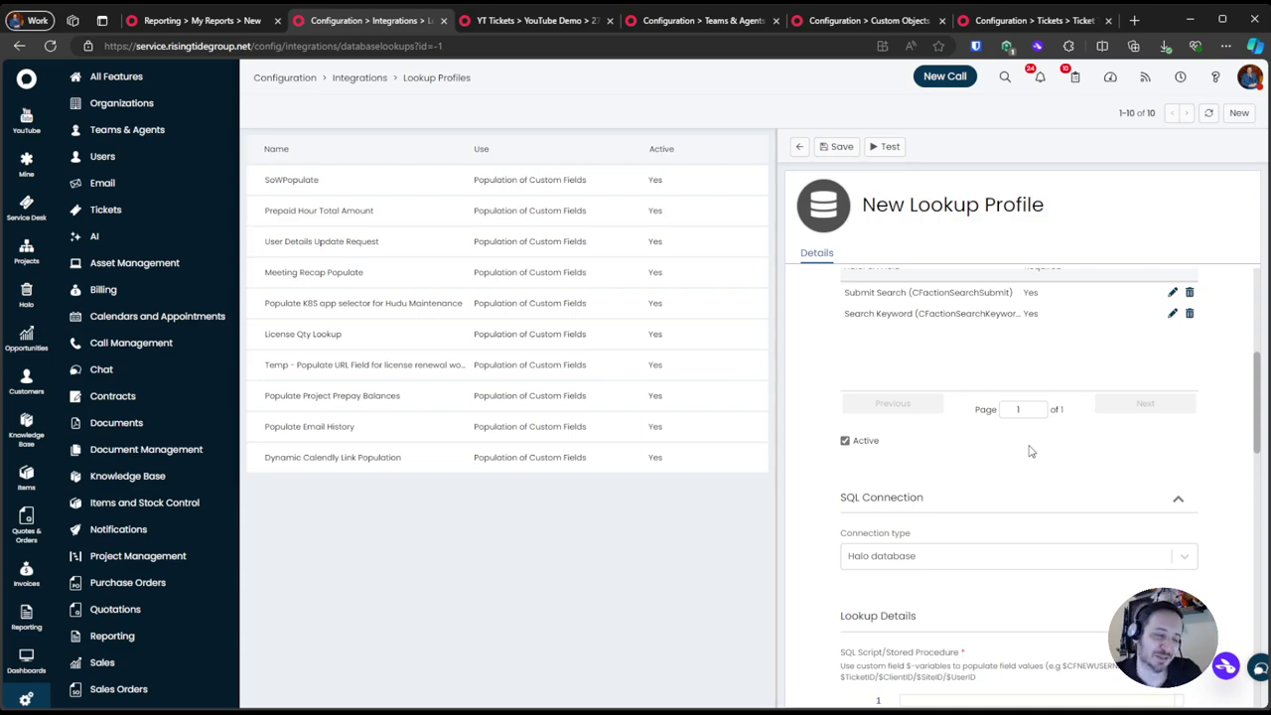
scroll(1030, 449, "down", 3)
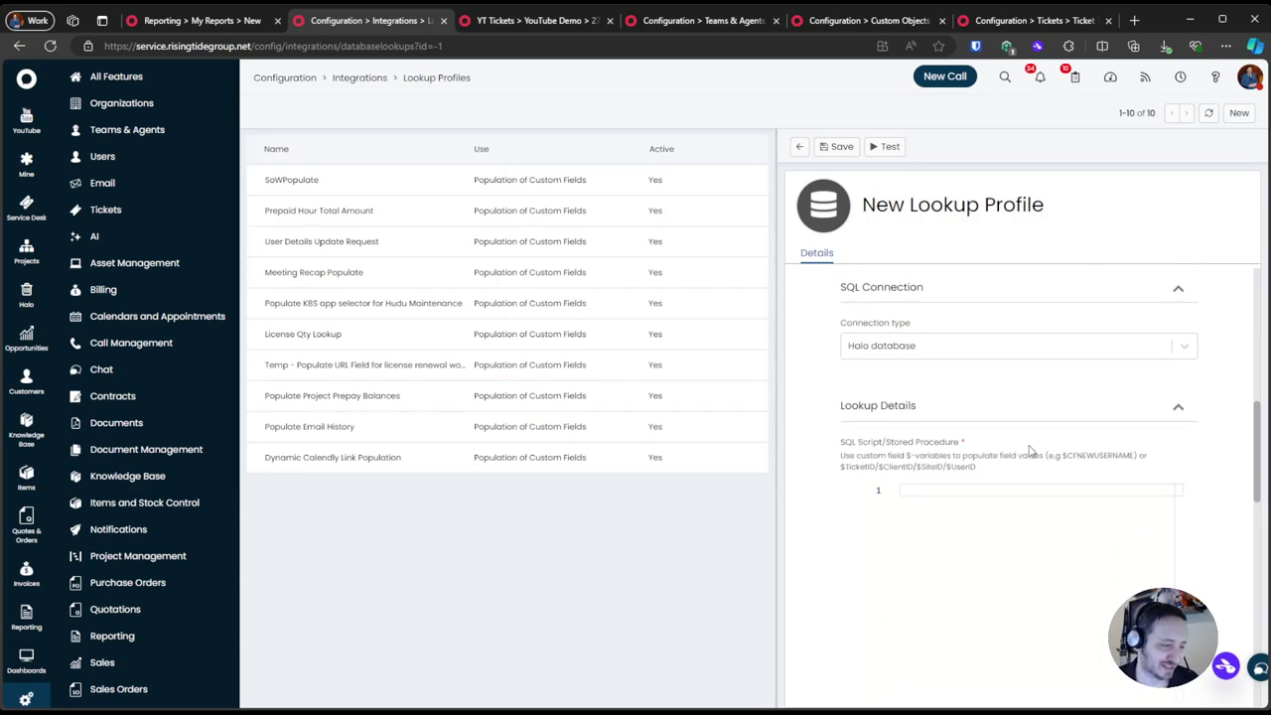
type("select  Faultid, actionnumber, note, who, noteHTML   from actions where note like '%Android%' and faultid = 2762")
left_click(1034, 432)
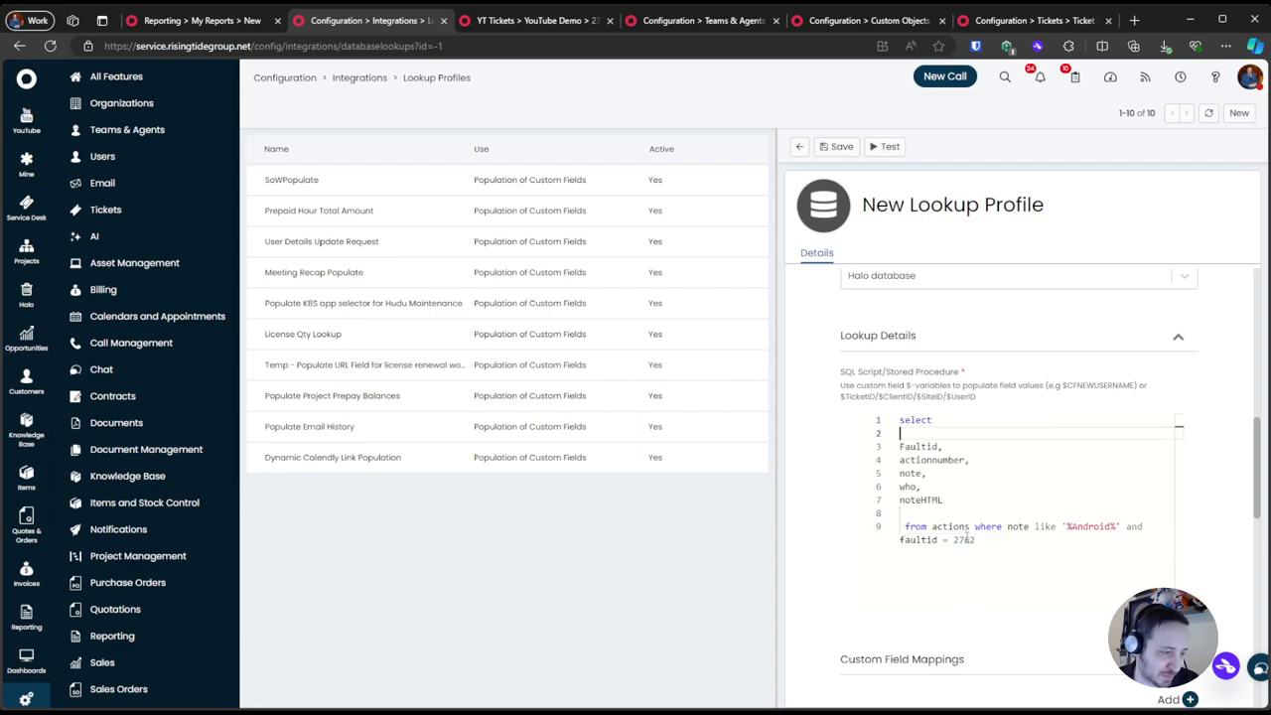
Replace the fixed faultid value in the SQL script with the variable $TicketID
double_click(856, 398)
key("ctrl+c")
double_click(963, 541)
type("$")
key("ctrl+v")
Replace the word Android between the % wildcards in the SQL script with $CFactionSearchKeywordLookup
double_click(1096, 526)
key("BackSpace")
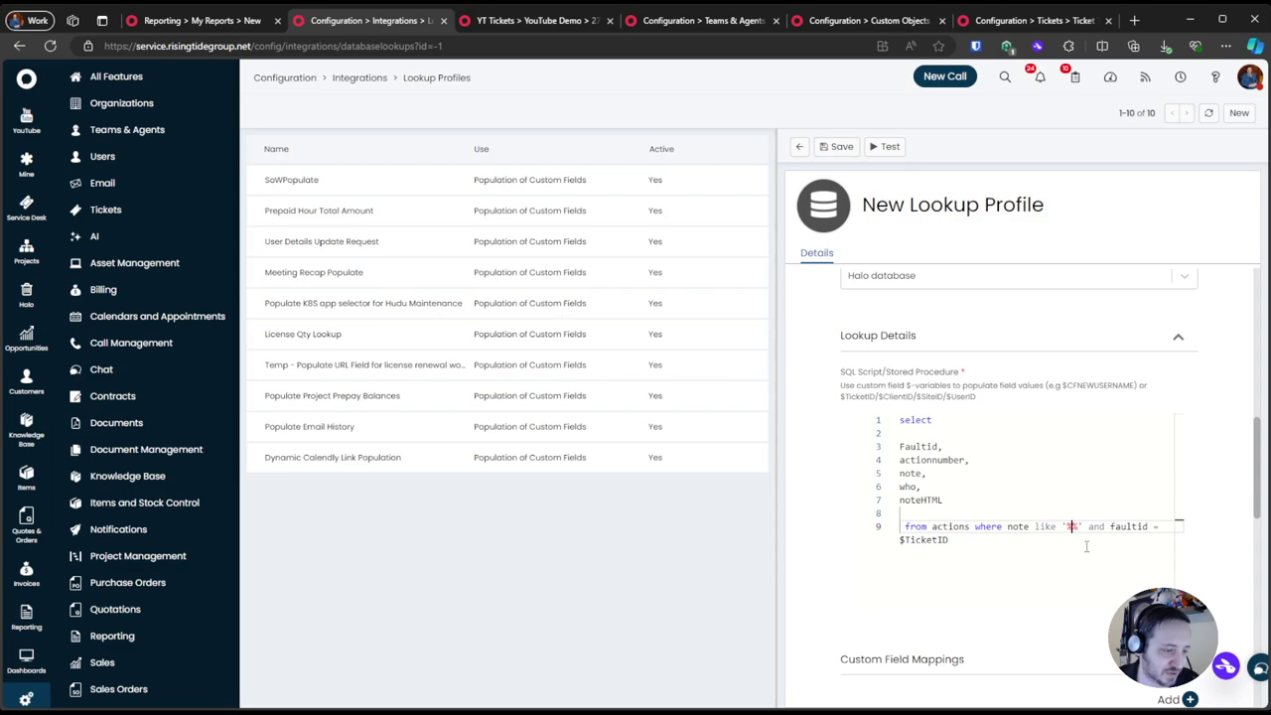
left_click_drag(976, 397, 1102, 385)
left_click(1055, 388)
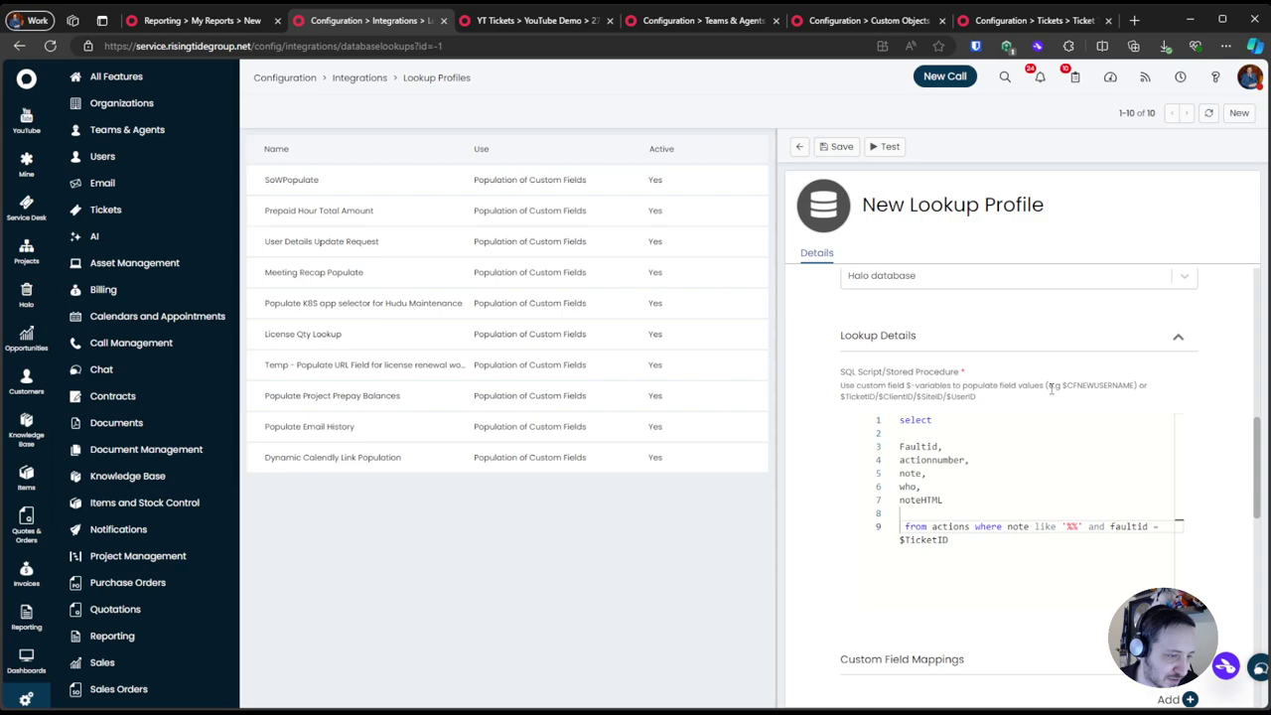
scroll(1055, 387, "up", 3)
scroll(1054, 387, "up", 4)
scroll(1013, 427, "down", 2)
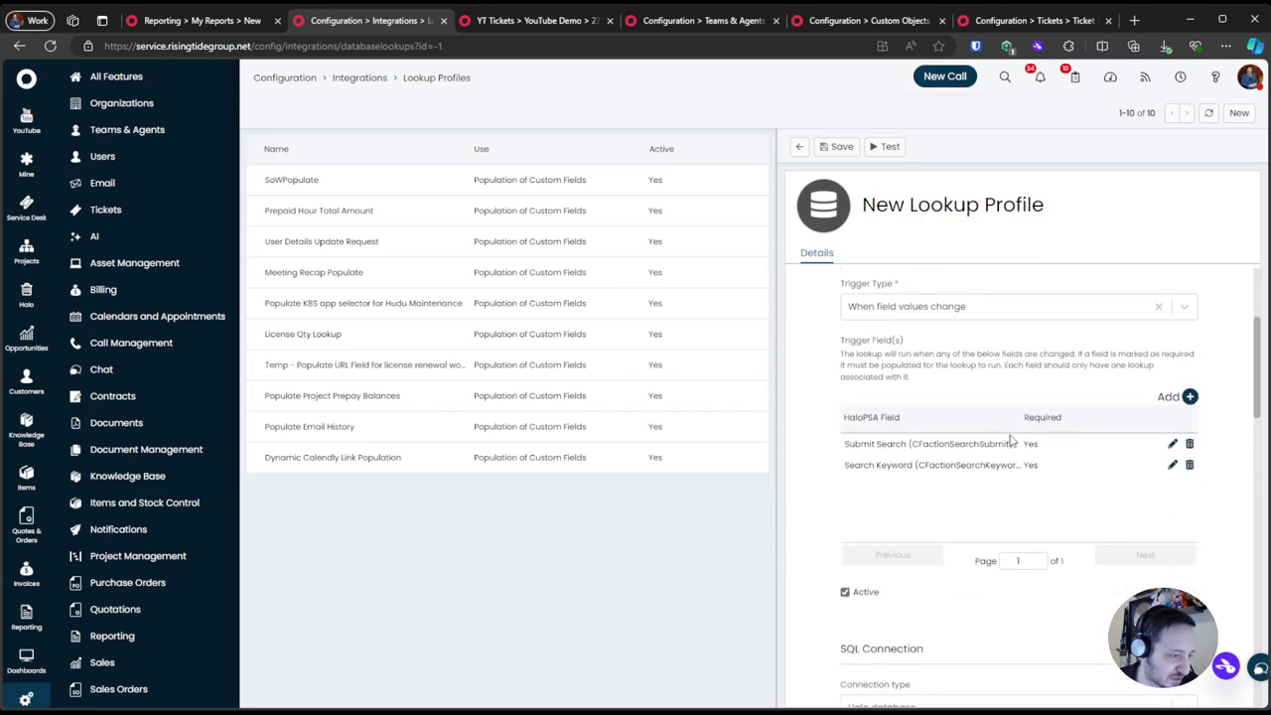
double_click(943, 459)
scroll(1064, 499, "down", 7)
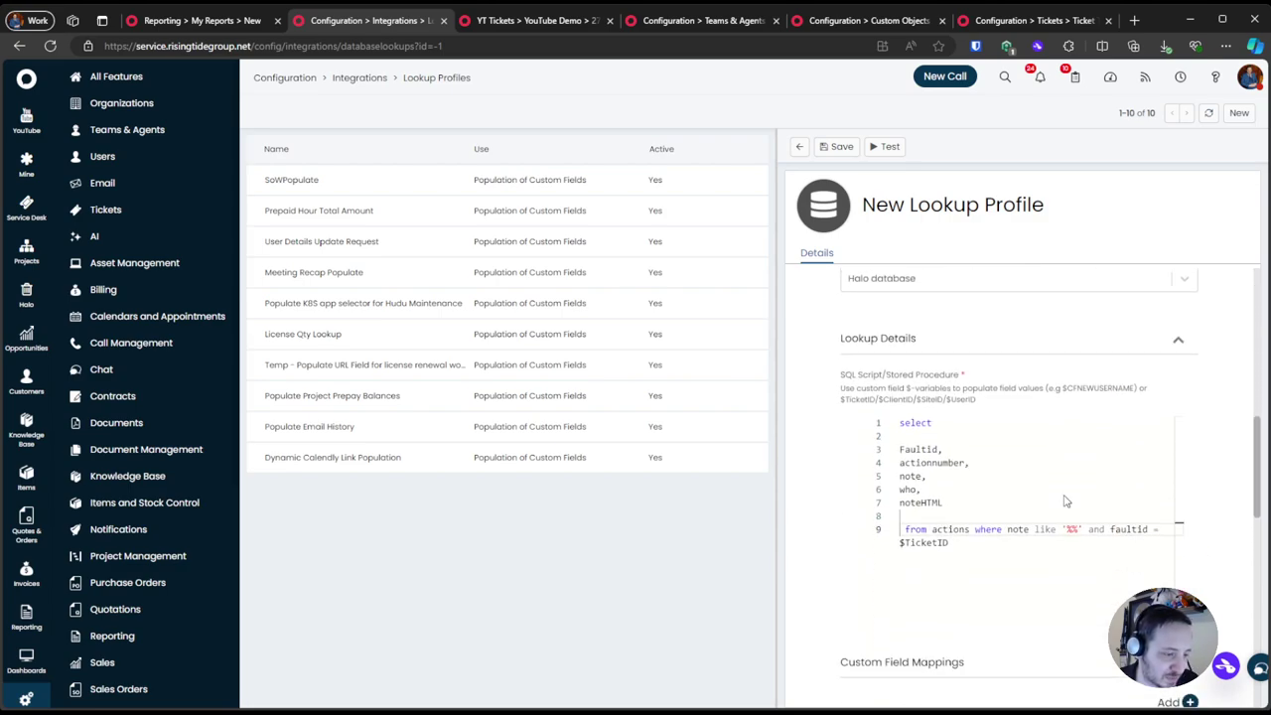
left_click(1073, 397)
key("ctrl+v")
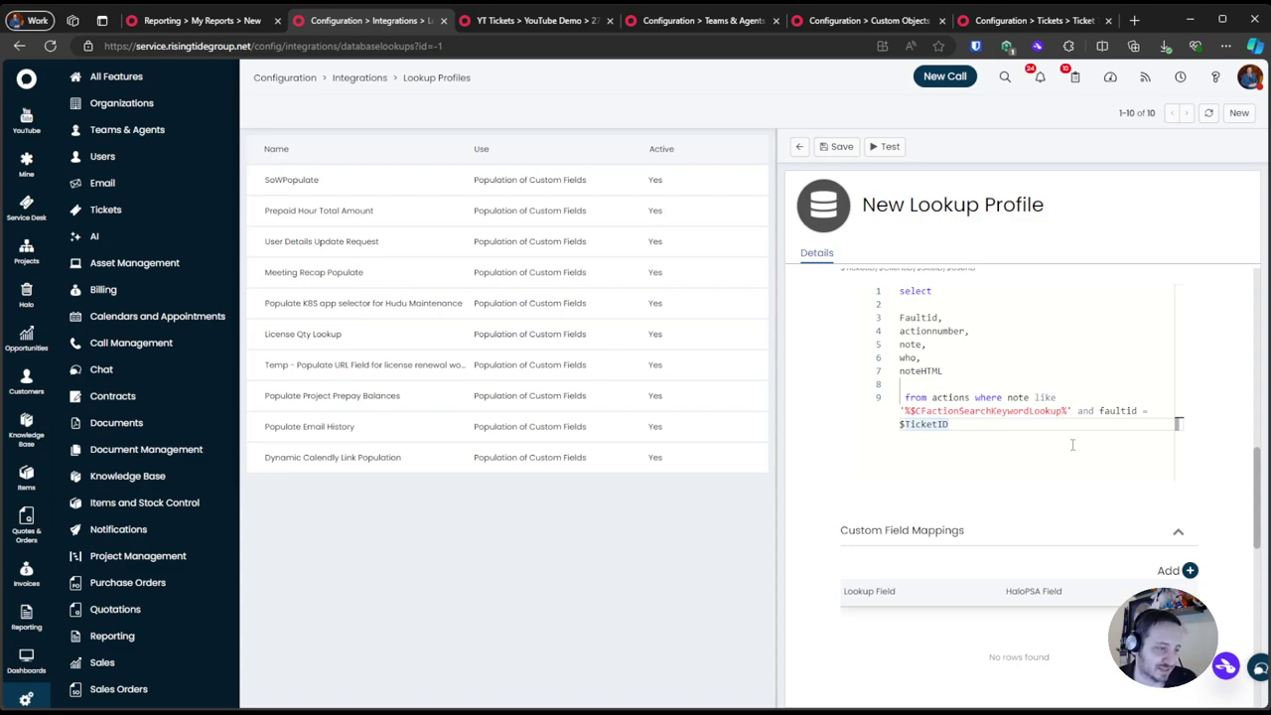
Add a custom field mapping from the lookup field noteHTML to Results Found (CFactionSearchResultsDisplay)
scroll(1078, 519, "down", 2)
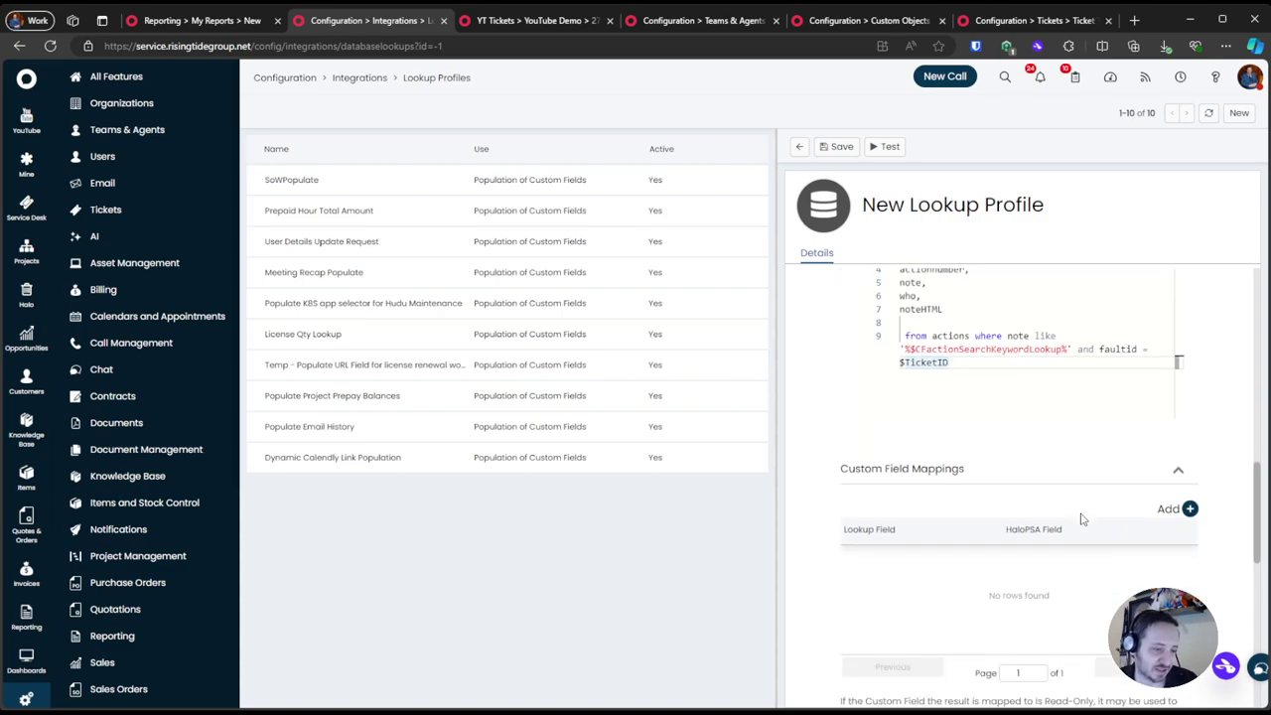
left_click(1188, 501)
left_click(605, 355)
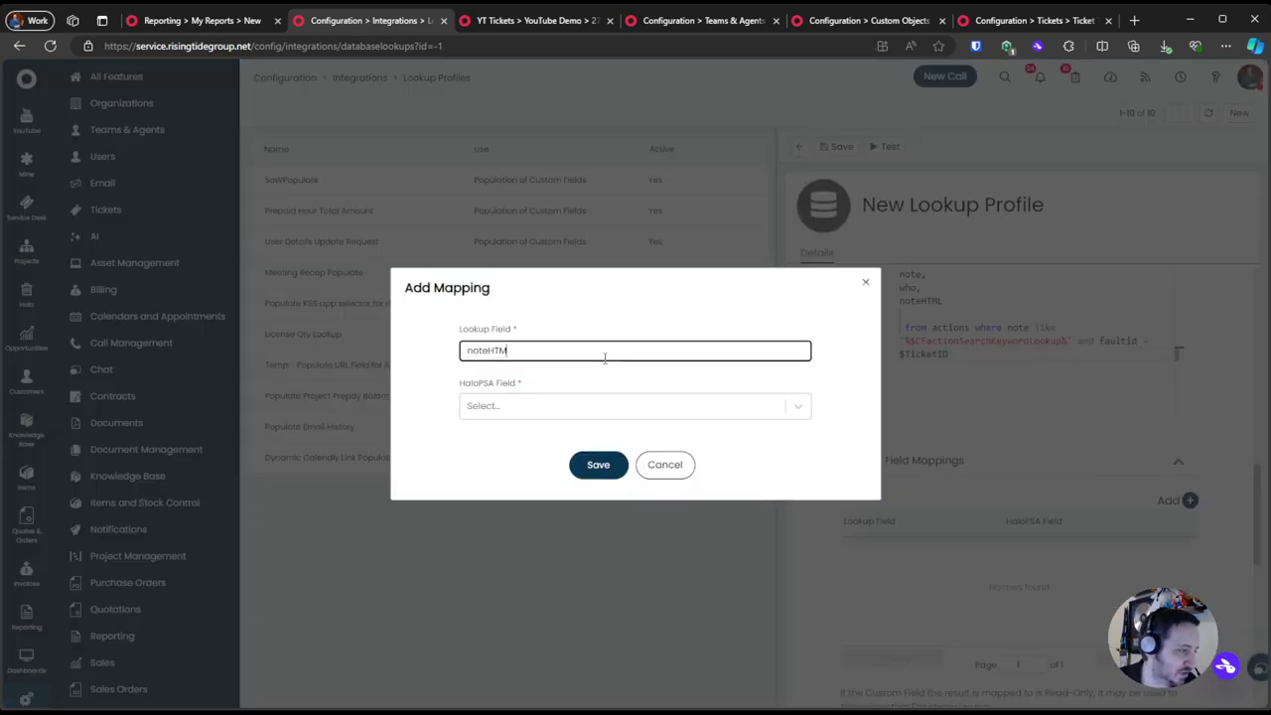
left_click(615, 407)
type("CFactionSearchKeywordLookup")
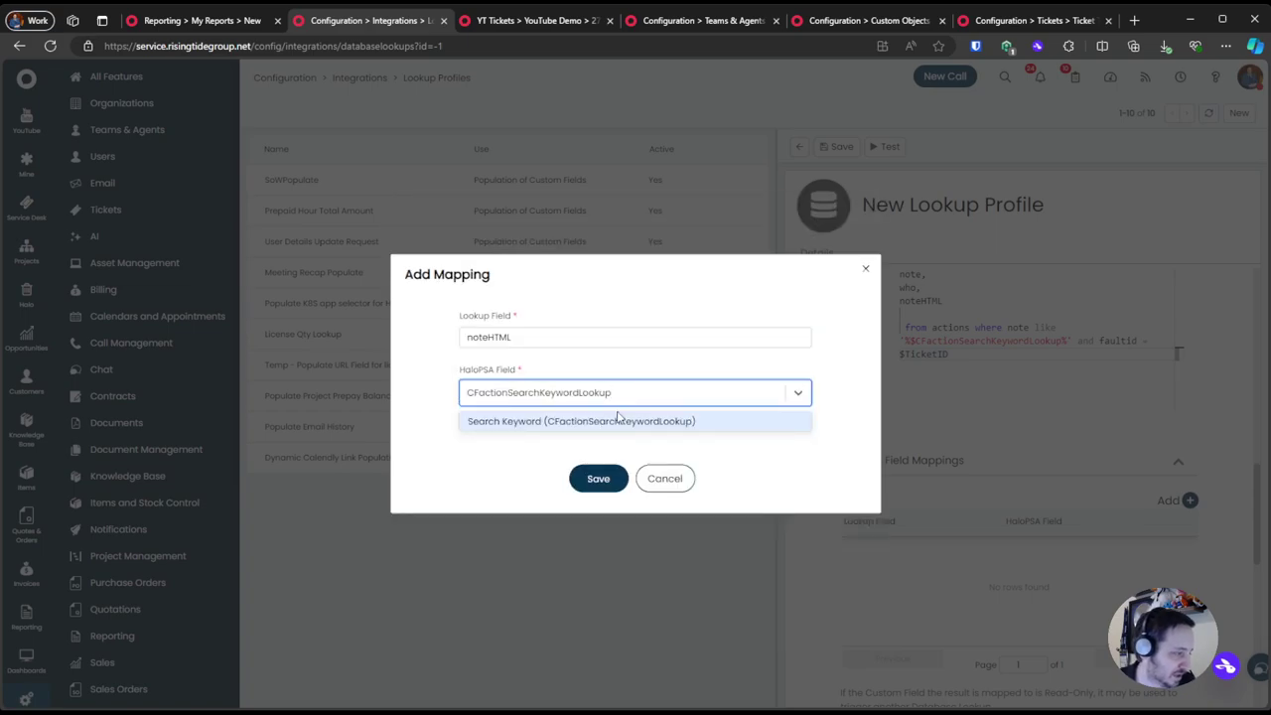
key("ctrl+a")
key("BackSpace")
type("actionsea")
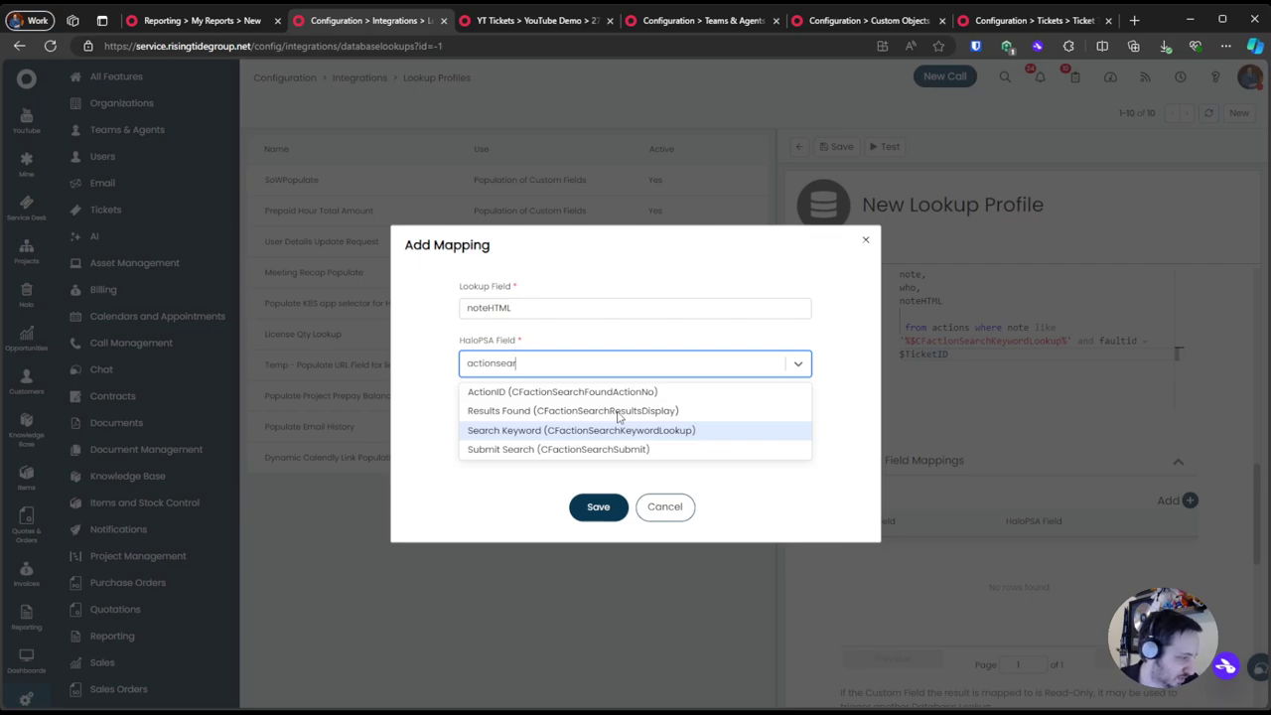
left_click(622, 411)
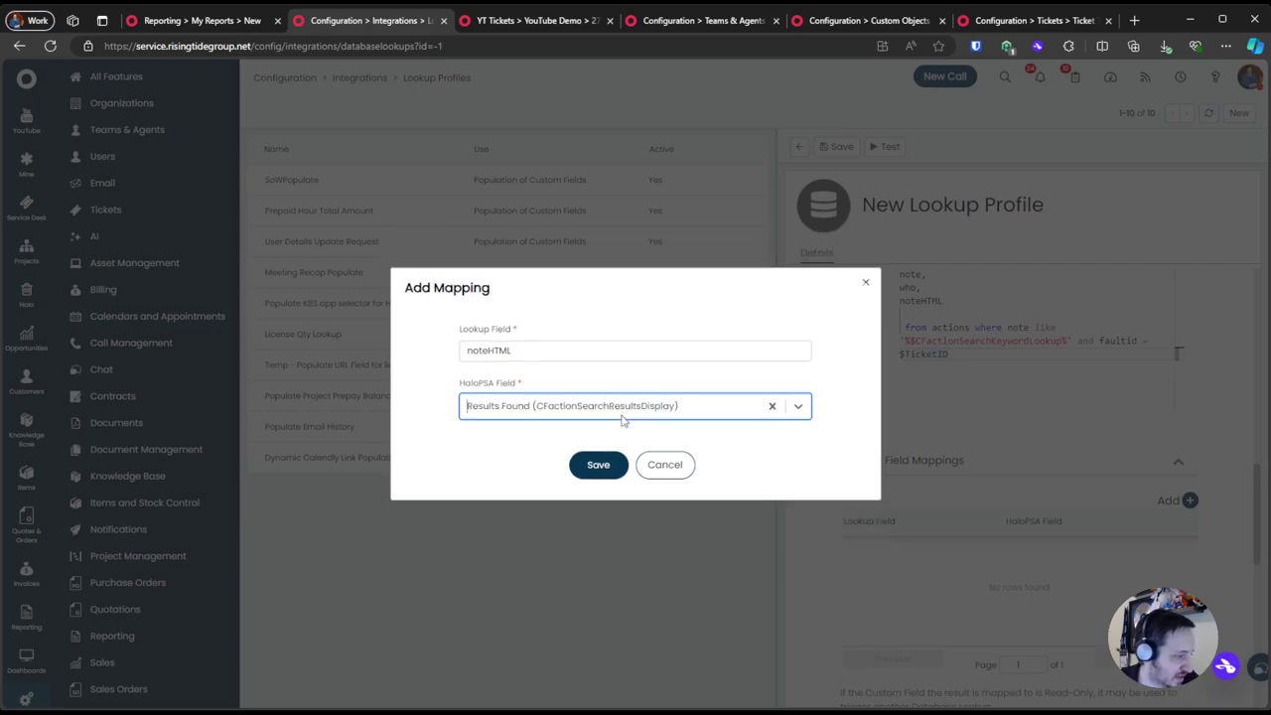
left_click(596, 463)
Add a custom field mapping from the lookup field actionnumber to ActionID (CFactionSearchFoundActionNo)
left_click(1189, 499)
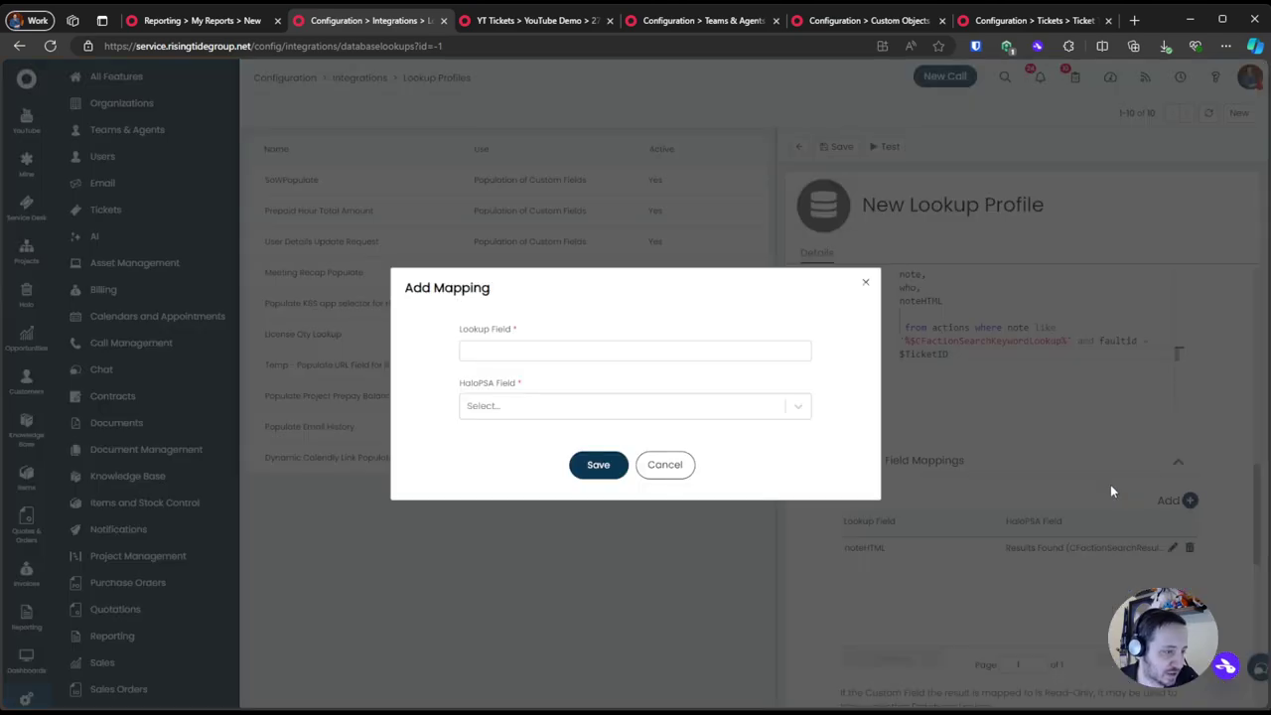
left_click(584, 405)
type("actionsea")
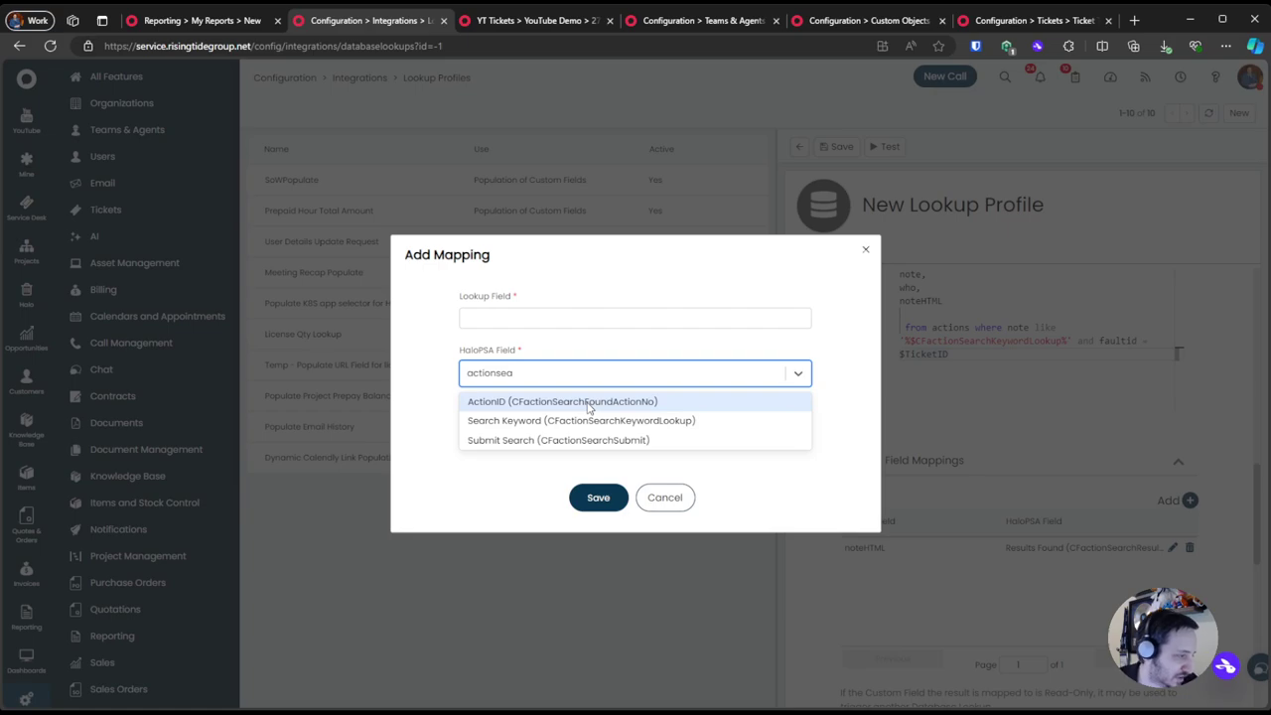
left_click(587, 403)
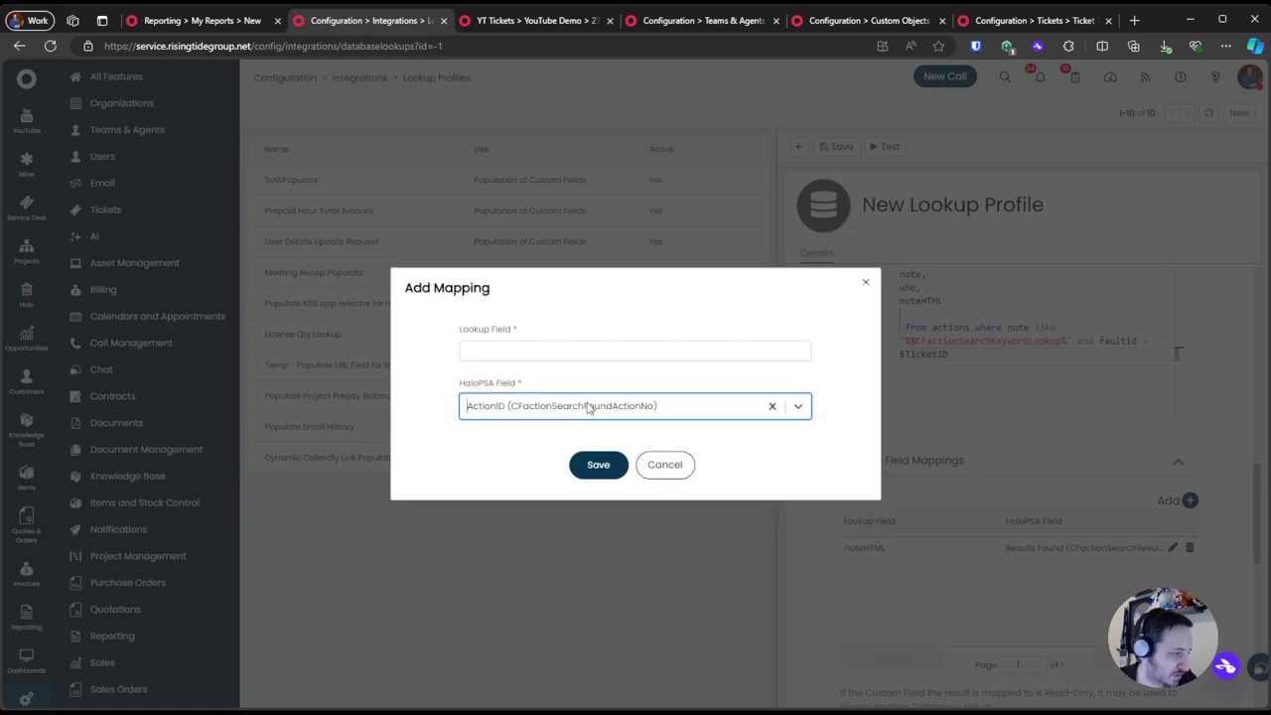
left_click(584, 348)
type("actionnumber")
key("Return")
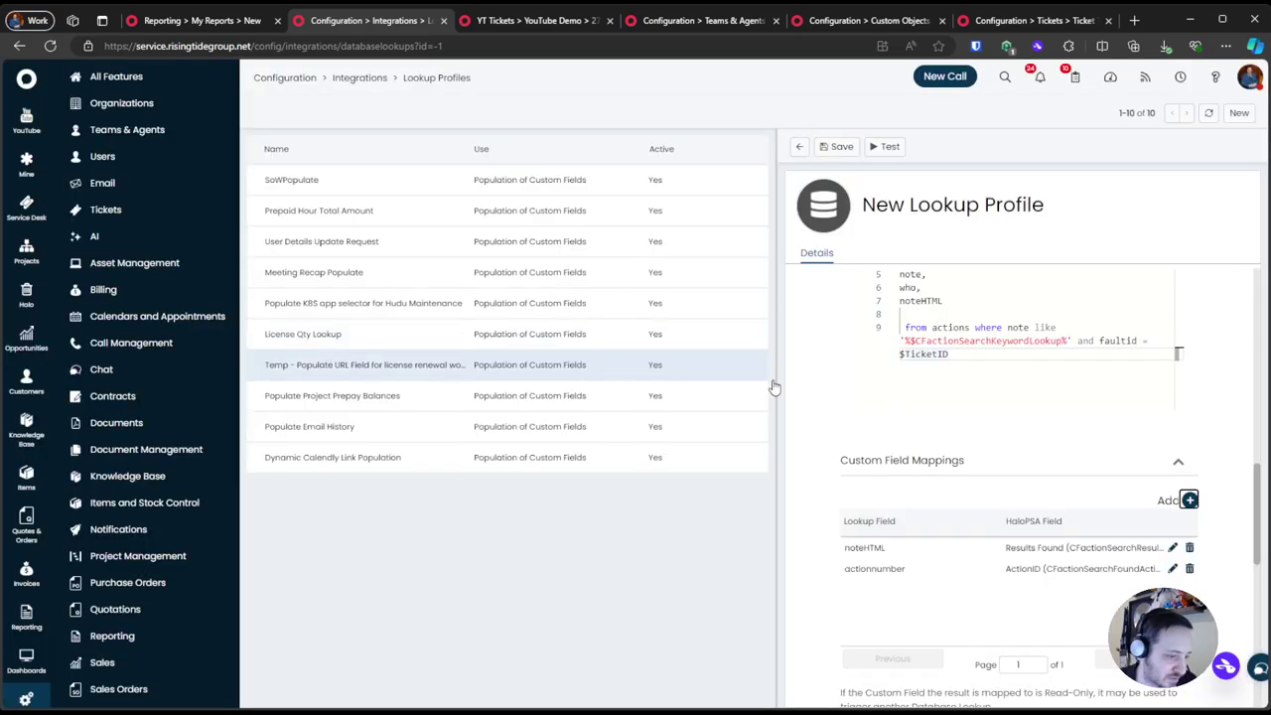
Review the SQL script's selected columns and keyword condition against the custom field mappings, and look over the lookup result options
left_click(965, 330)
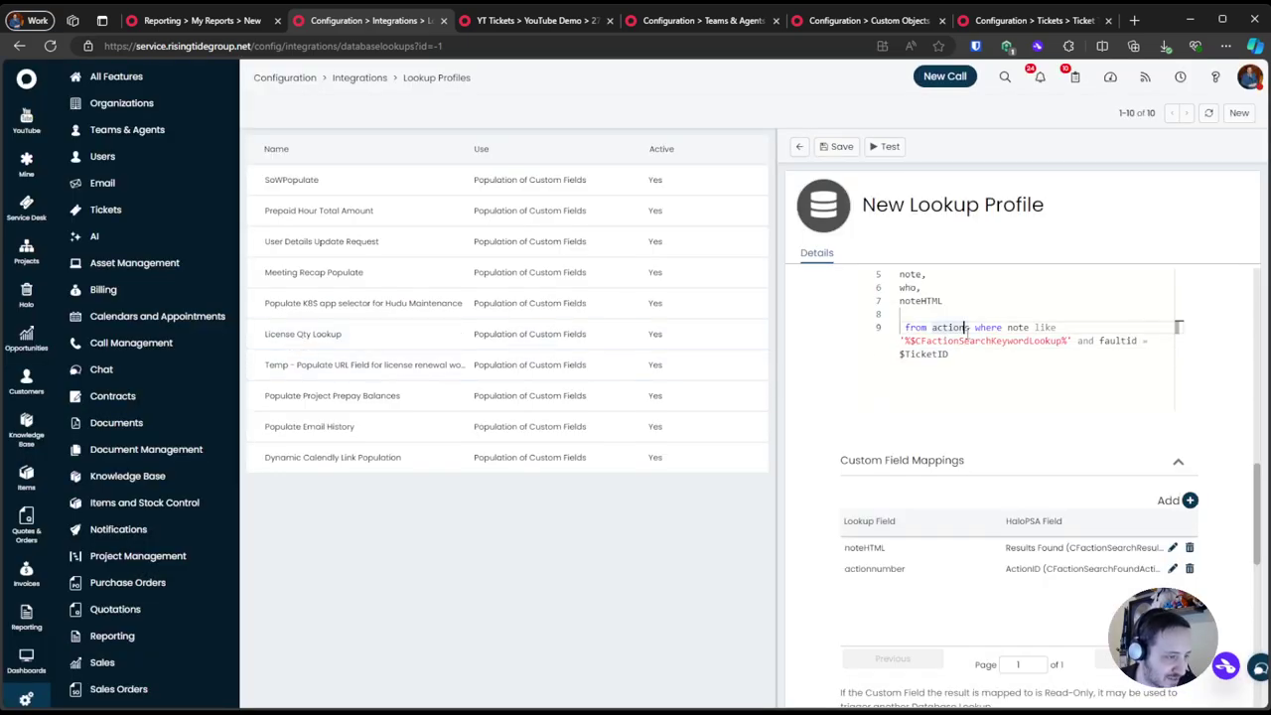
scroll(1203, 327, "up", 1)
double_click(946, 400)
scroll(943, 417, "down", 2)
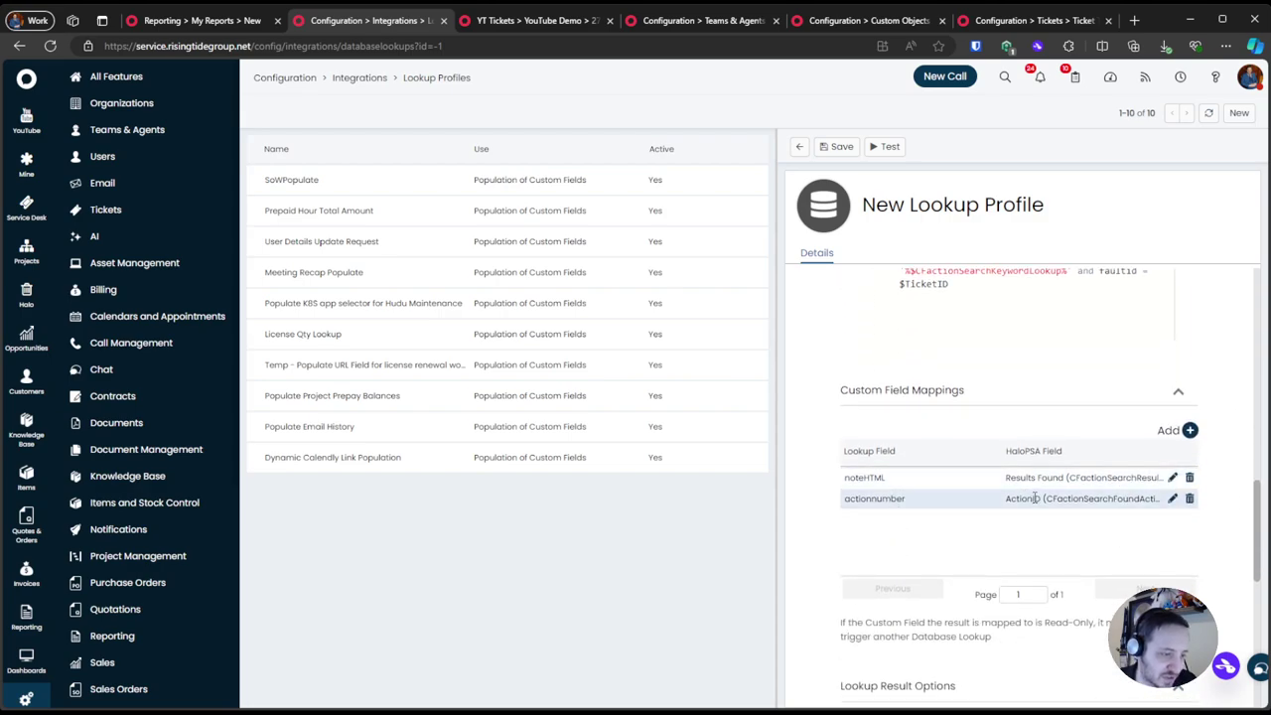
scroll(1034, 498, "up", 2)
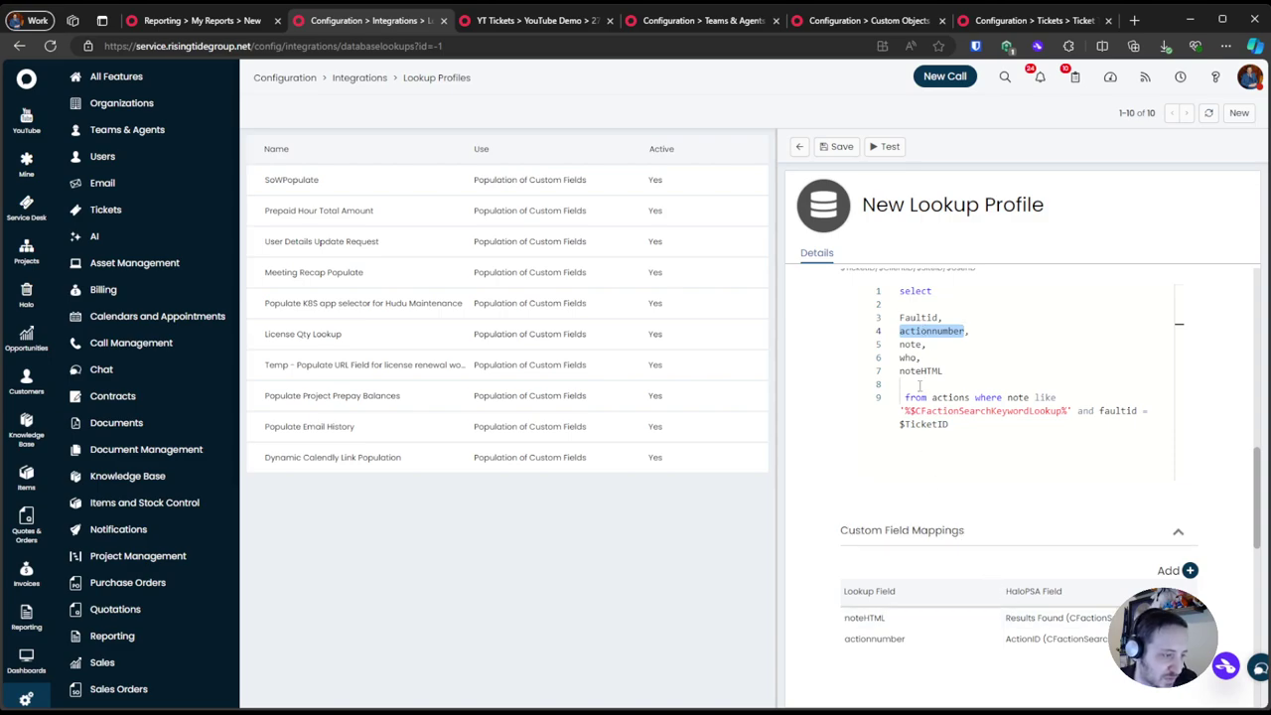
double_click(1023, 397)
left_click_drag(907, 410, 1063, 410)
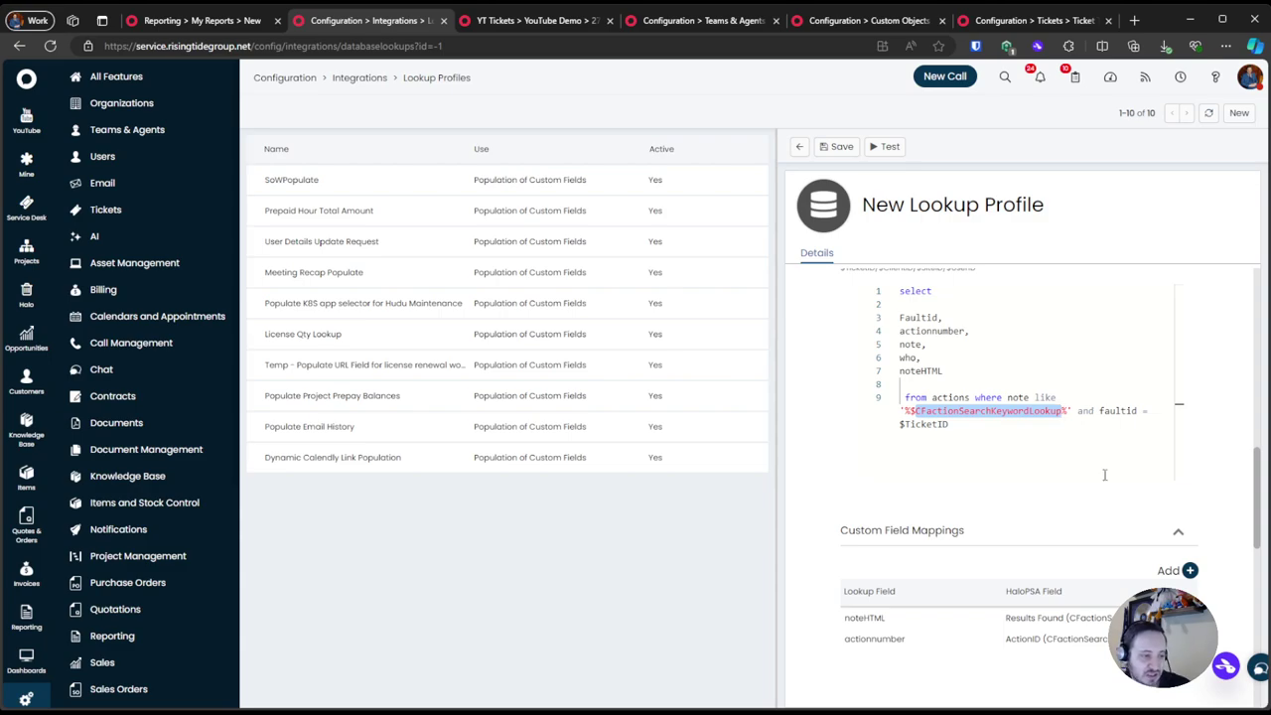
scroll(1105, 469, "down", 10)
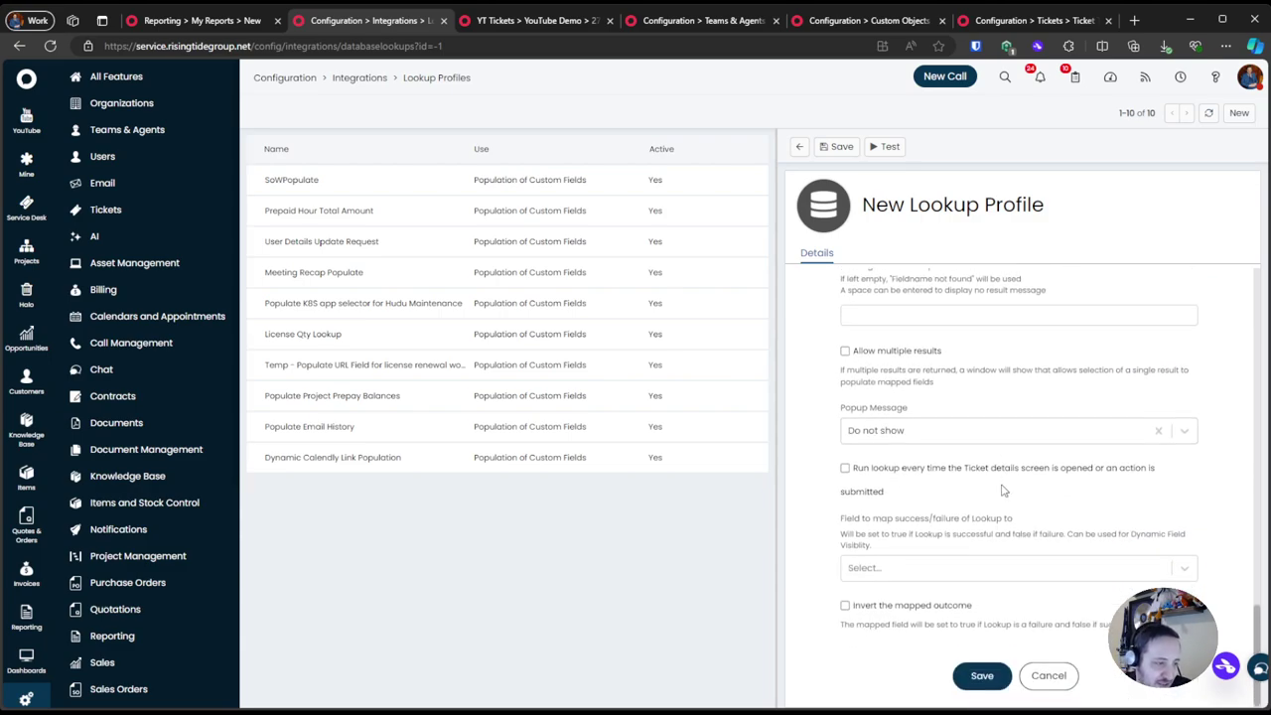
Save the new lookup profile Search Actions for Keyword and look over its saved details
left_click(975, 679)
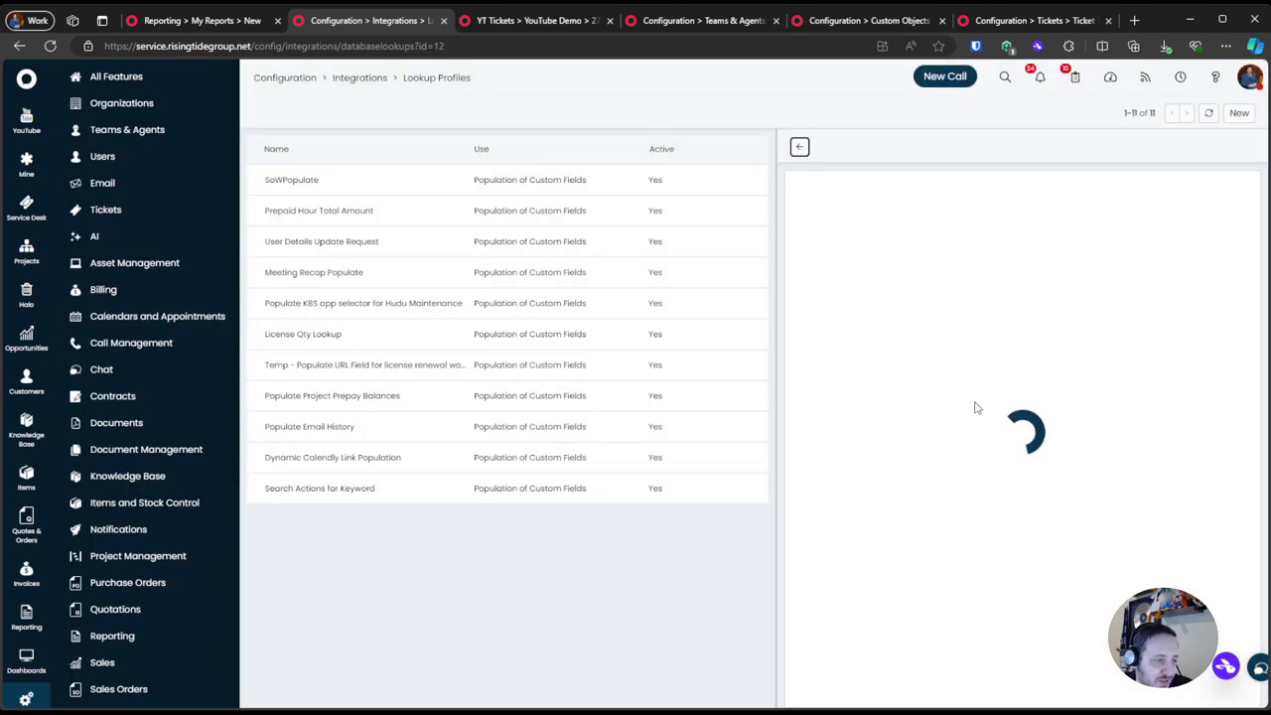
scroll(884, 361, "down", 2)
scroll(883, 361, "down", 3)
scroll(884, 362, "up", 5)
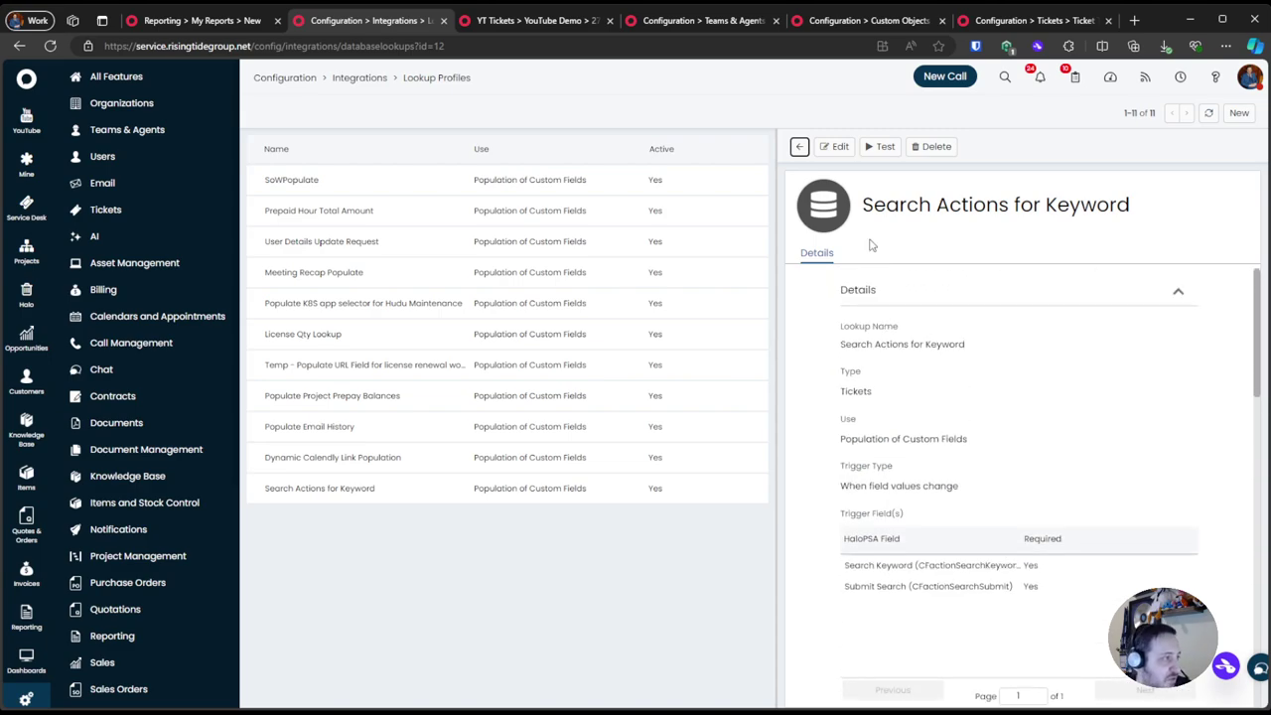
On the test ticket's Action Search fields, set Search Keyword to Hudu and Submit Search to Search
left_click(536, 20)
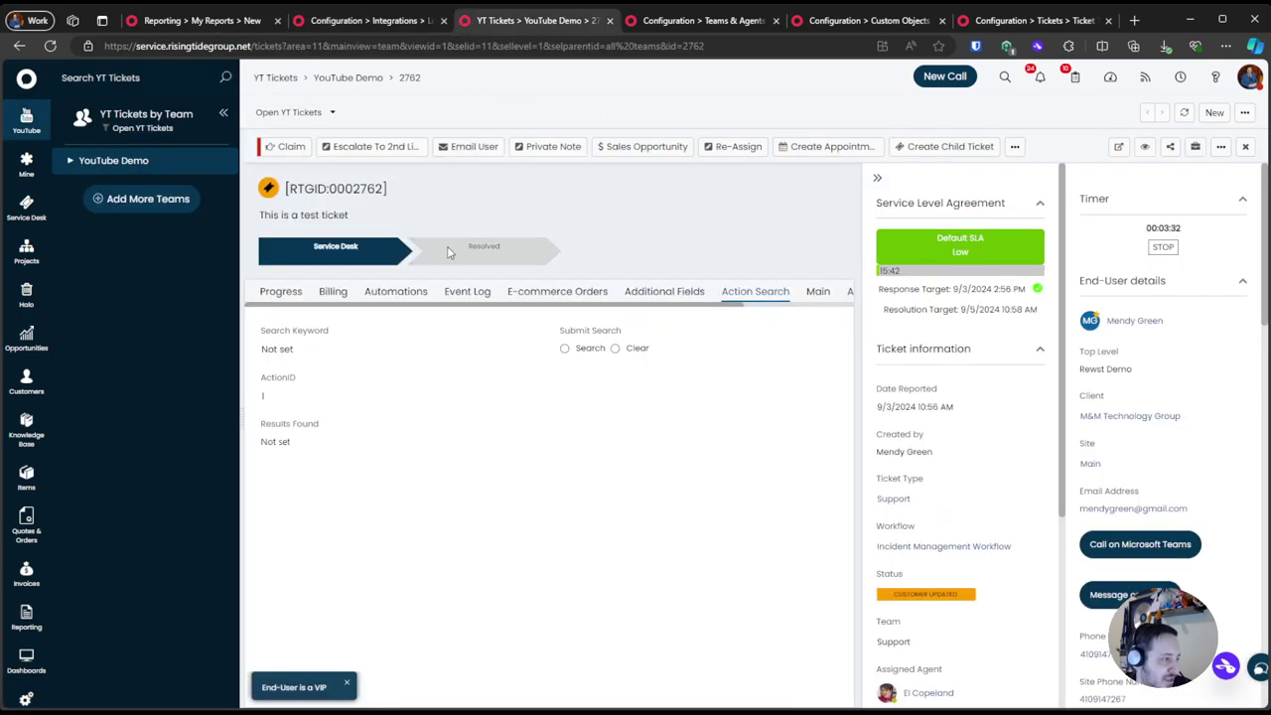
left_click(331, 349)
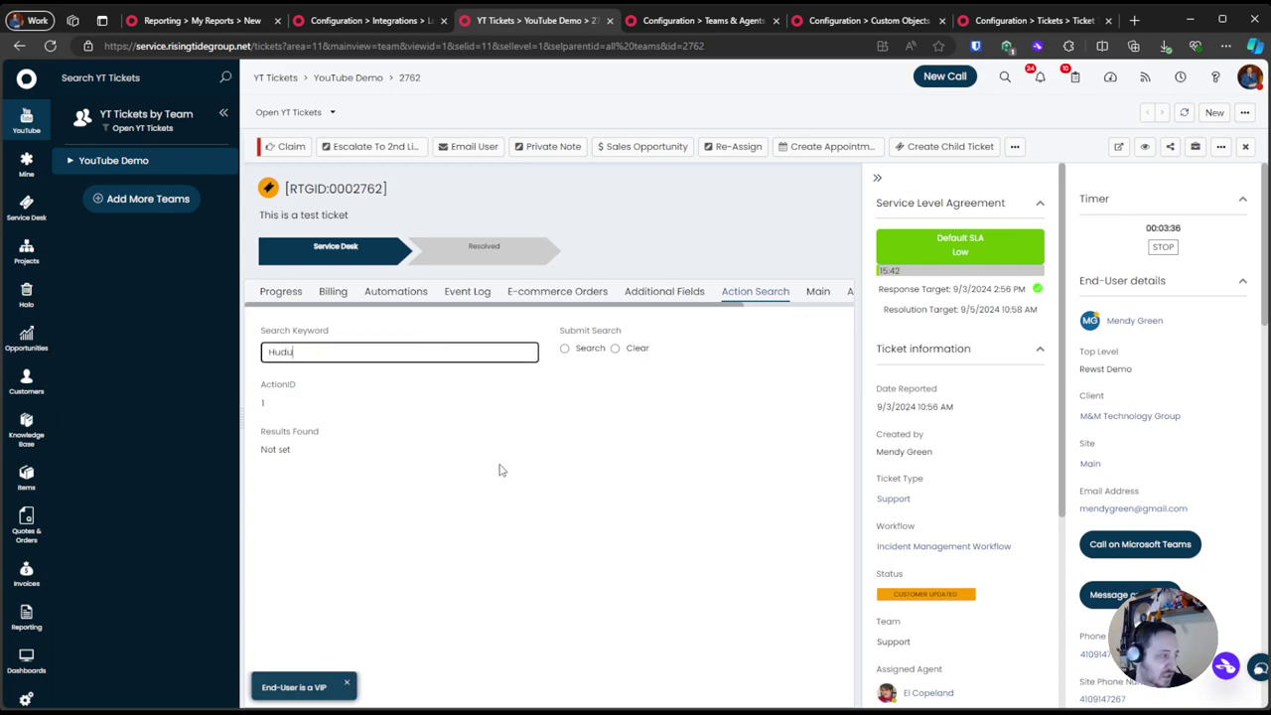
type("Hudu")
left_click(565, 349)
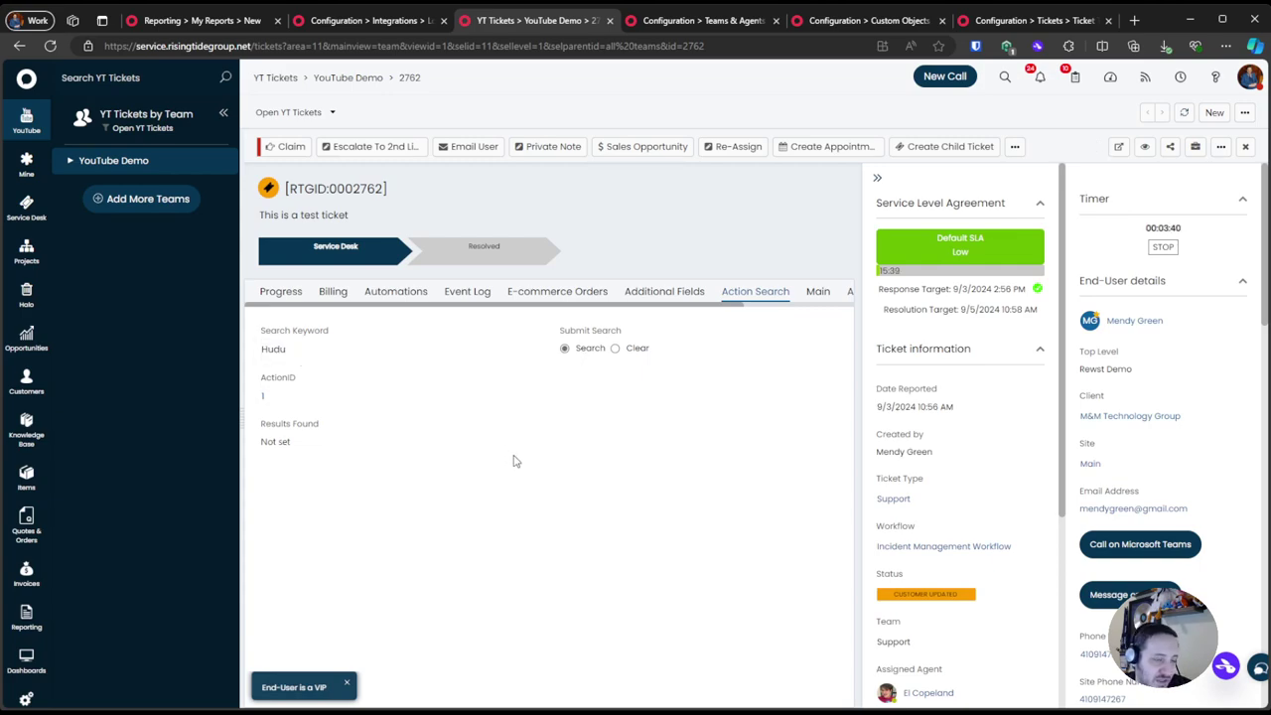
Reload the test ticket and retrigger its action search by switching Submit Search to Clear and back to Search
left_click(51, 46)
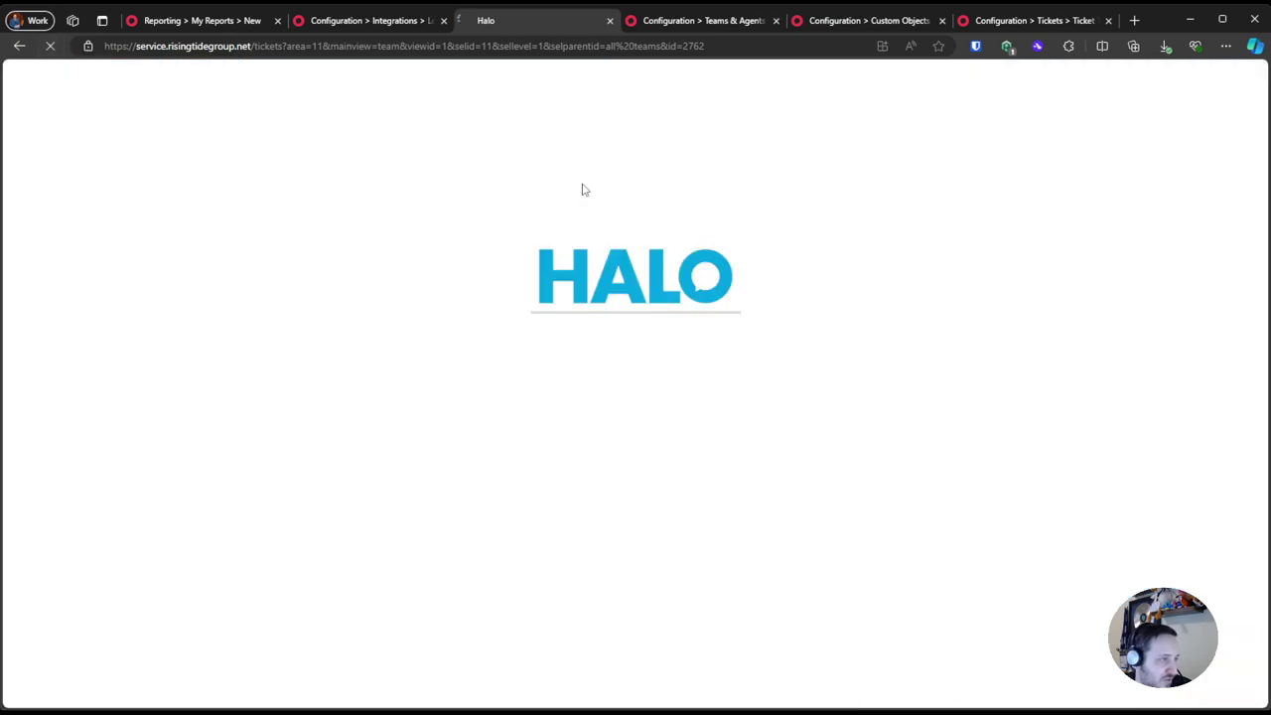
left_click(755, 291)
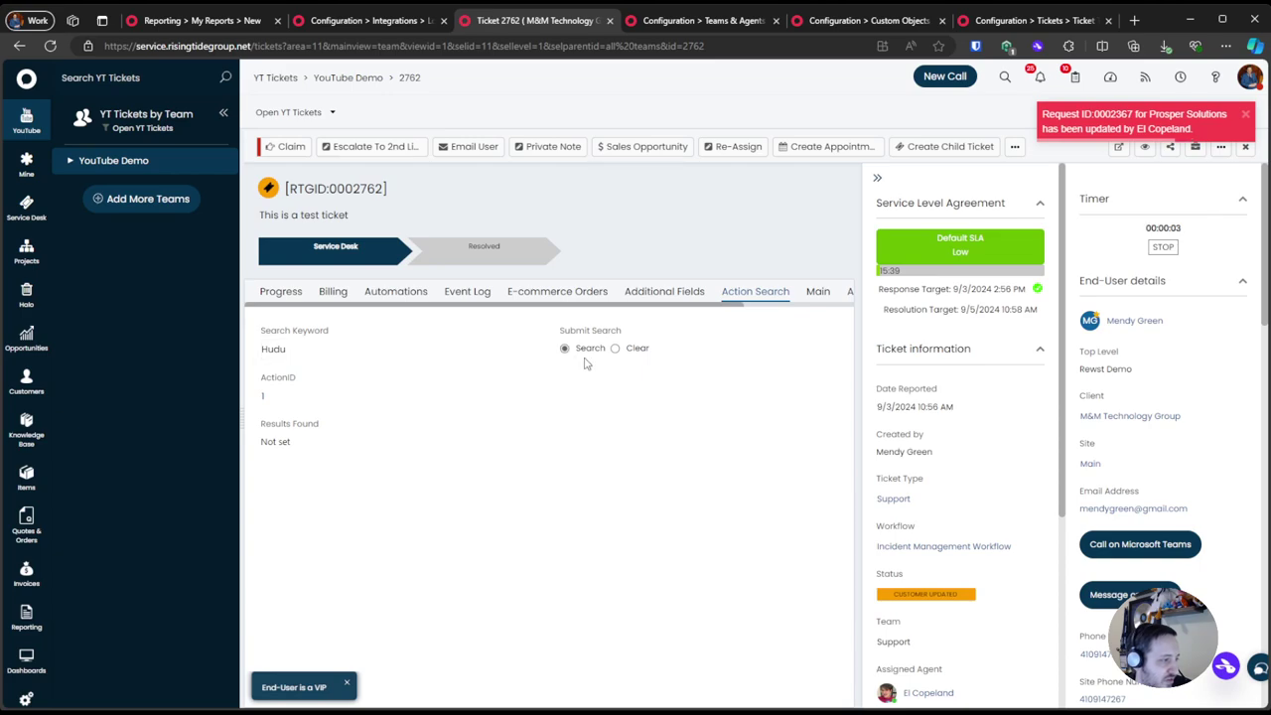
left_click(632, 349)
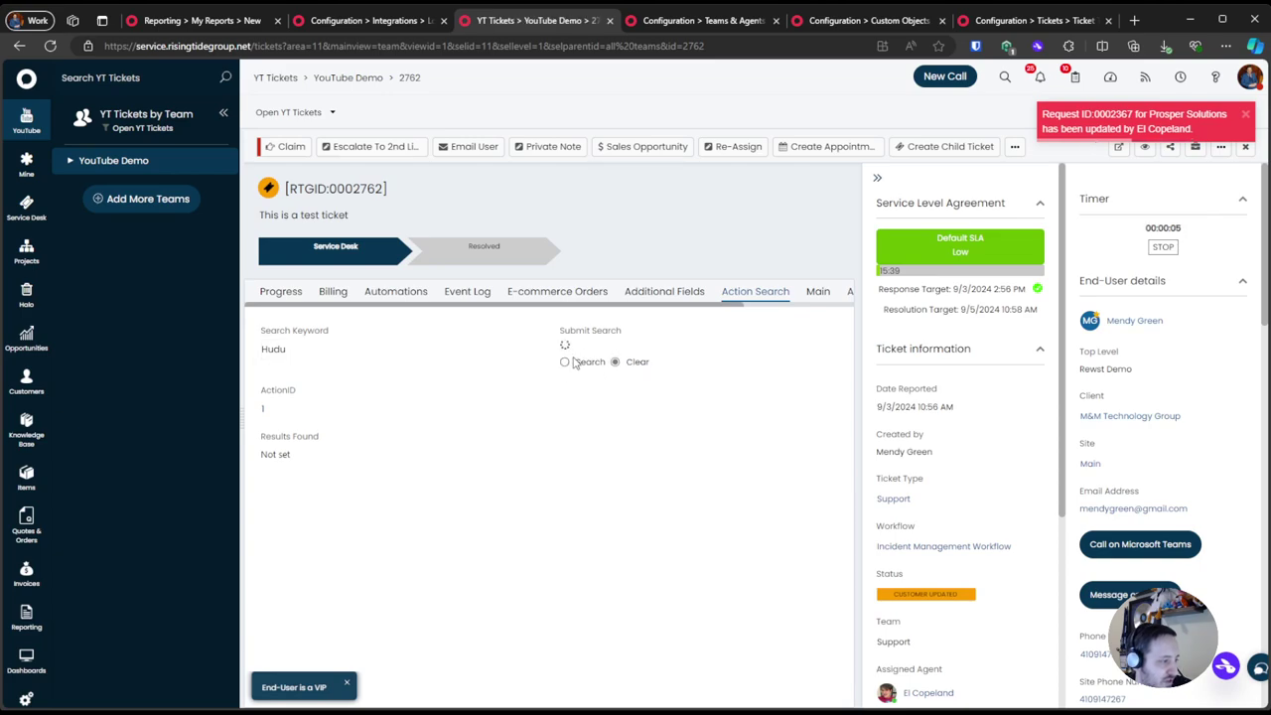
left_click(578, 363)
left_click(427, 352)
left_click(355, 402)
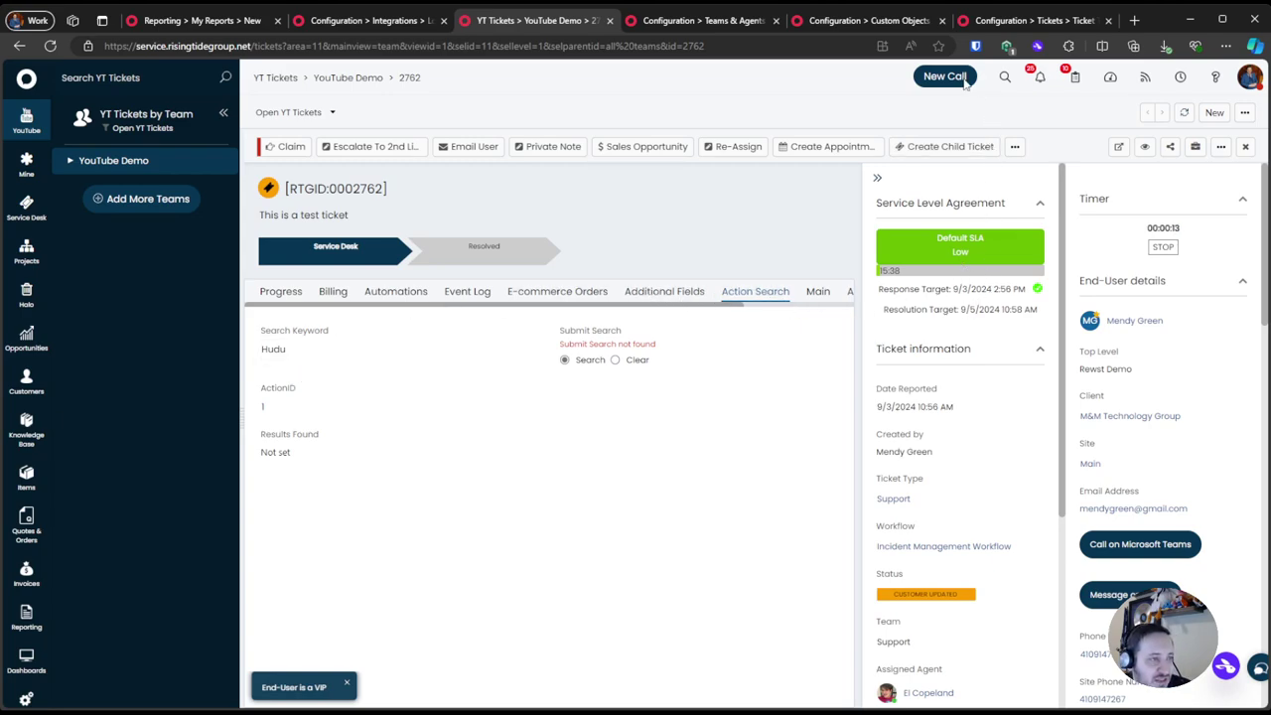
left_click(656, 24)
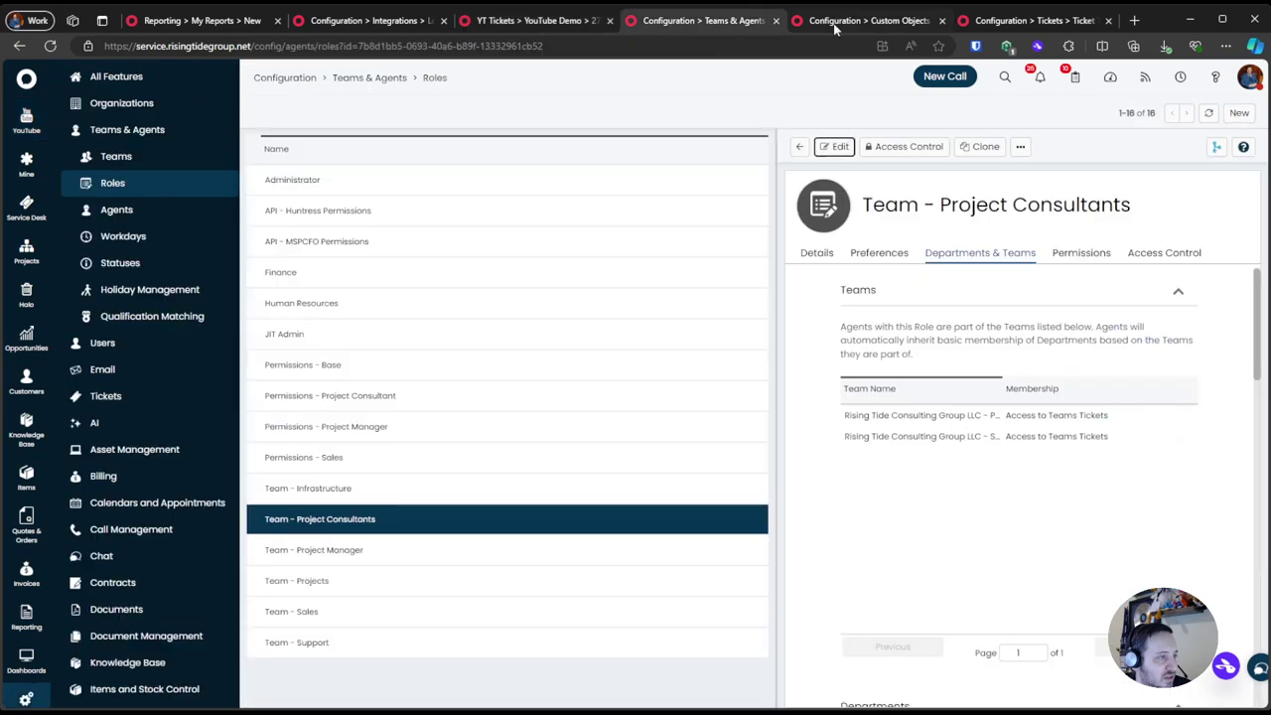
left_click(833, 23)
left_click(1025, 24)
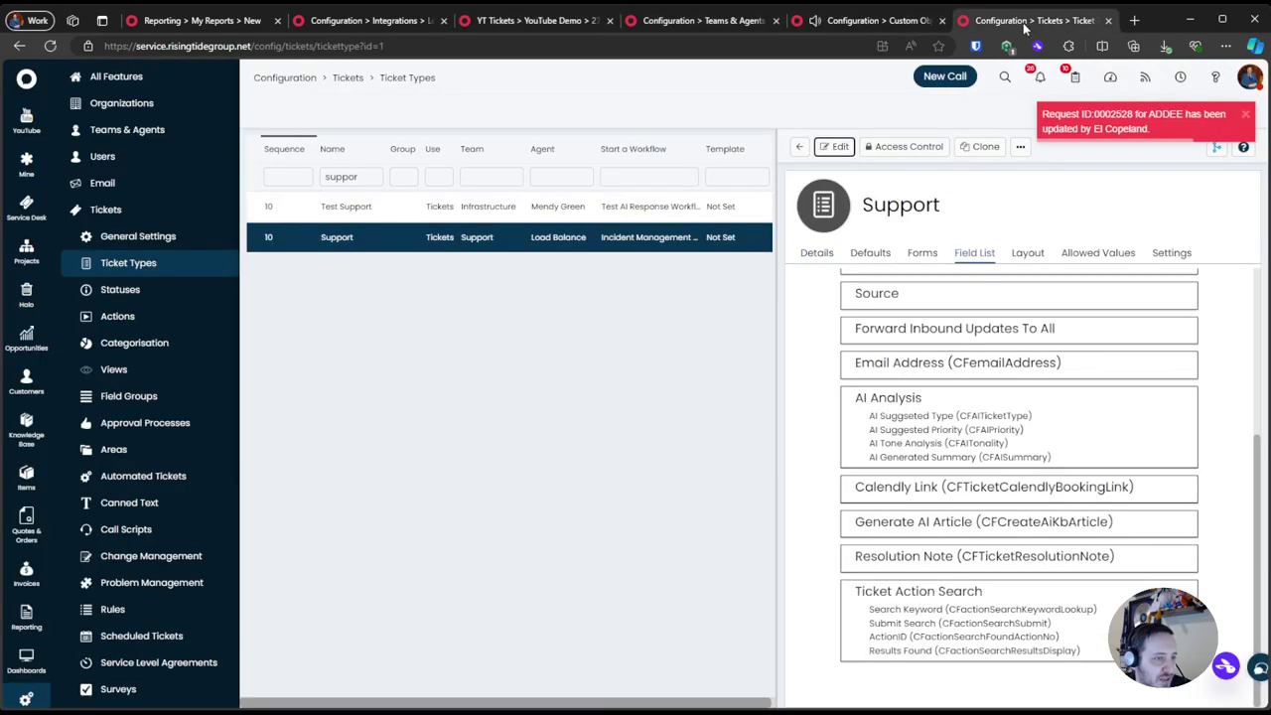
left_click(879, 22)
left_click(737, 28)
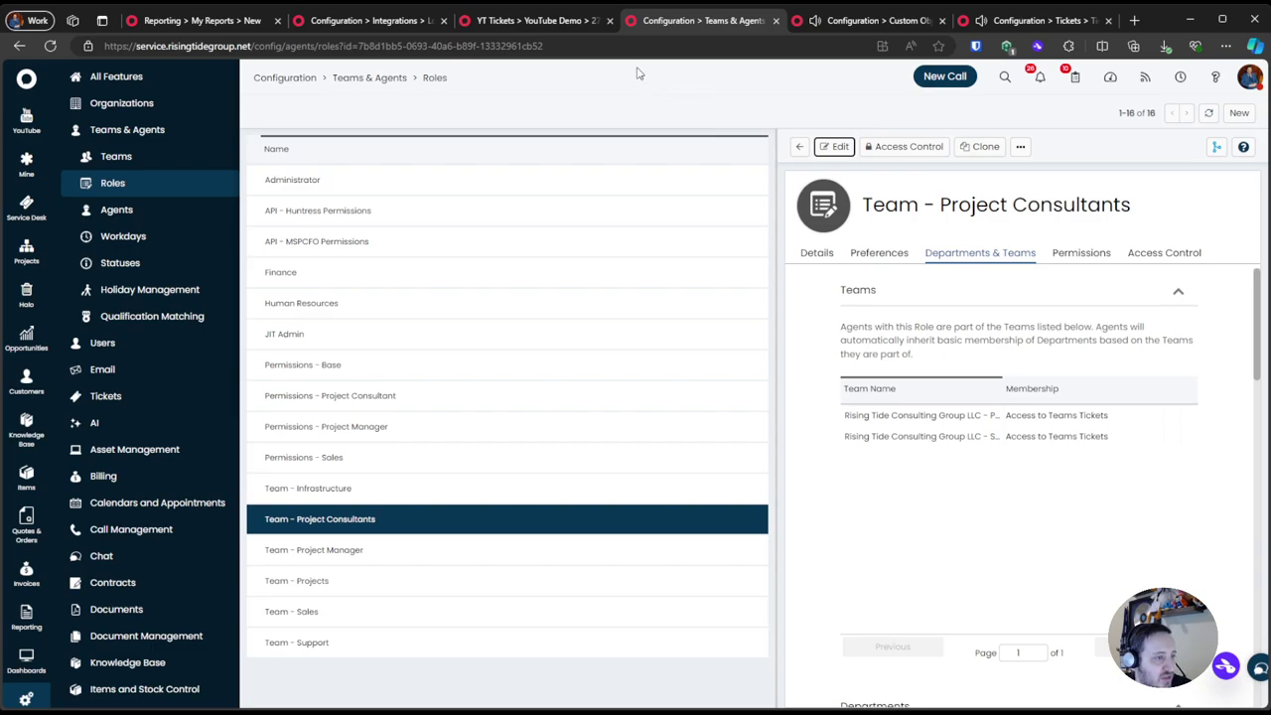
left_click(586, 24)
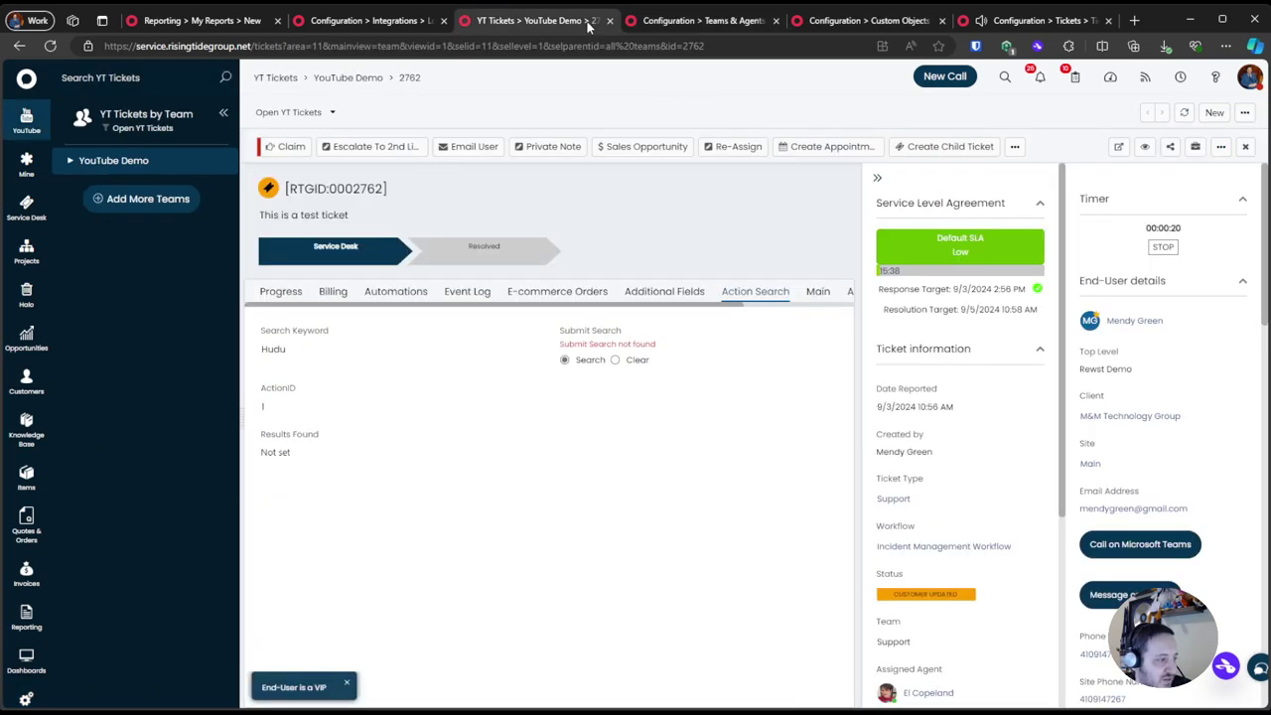
left_click(710, 24)
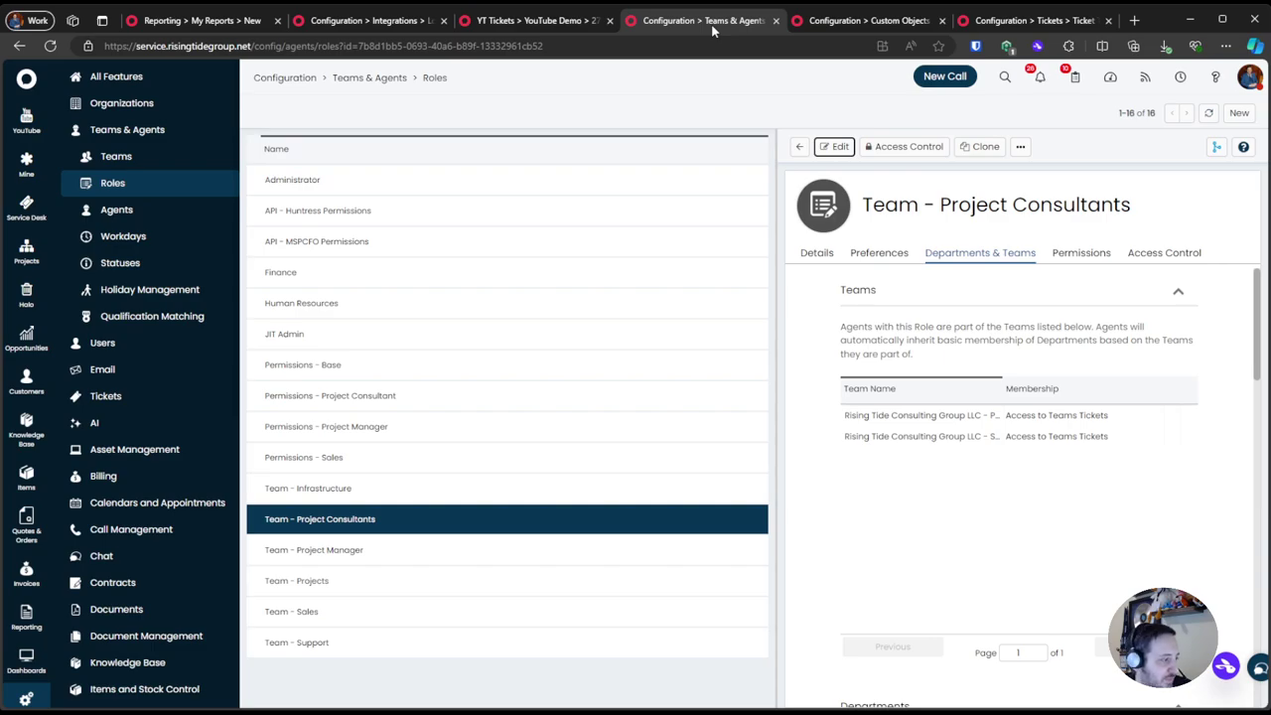
Return to the Search Actions for Keyword lookup profile, close the Teams & Agents configuration page, and review the profile's details
left_click(383, 26)
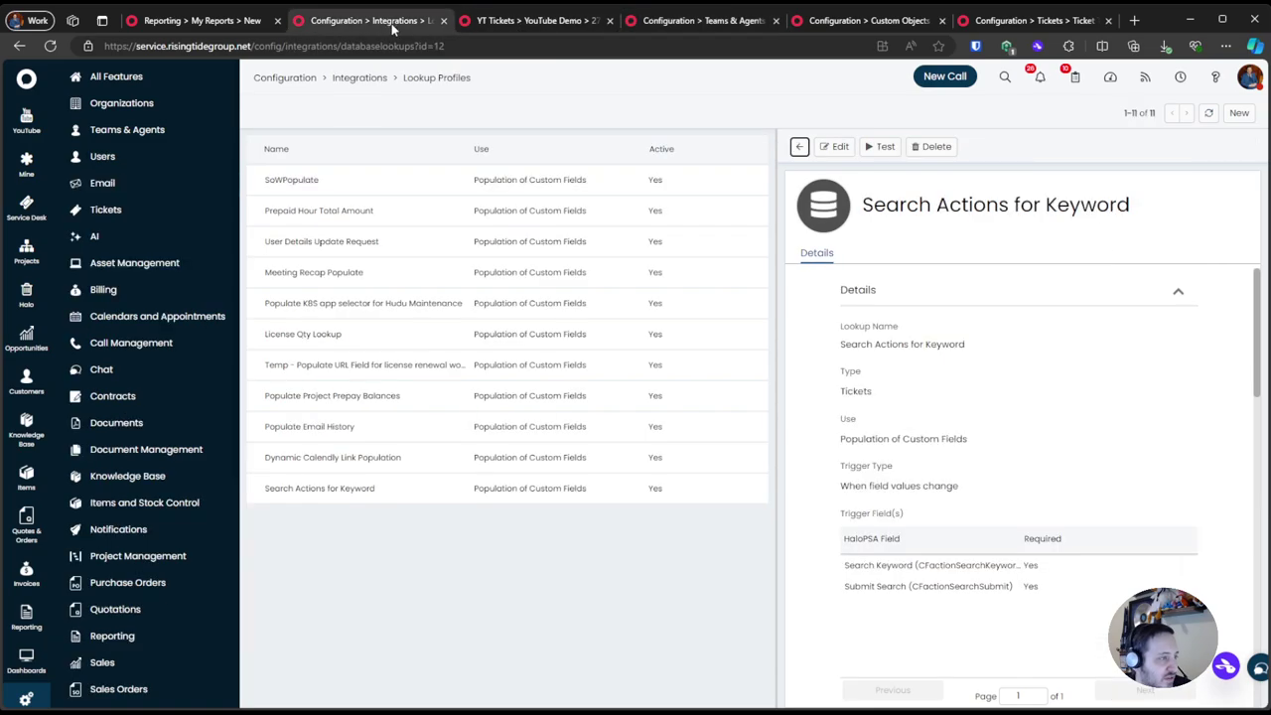
middle_click(695, 30)
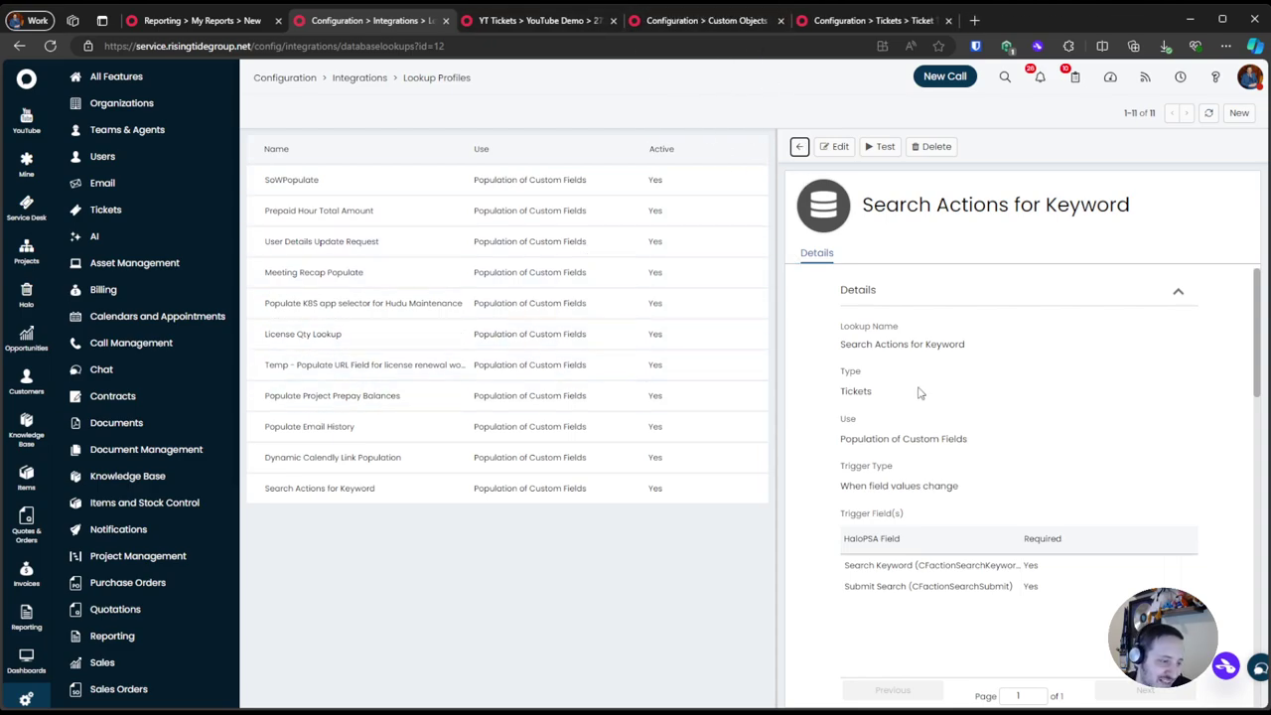
scroll(968, 382, "down", 5)
scroll(959, 376, "up", 5)
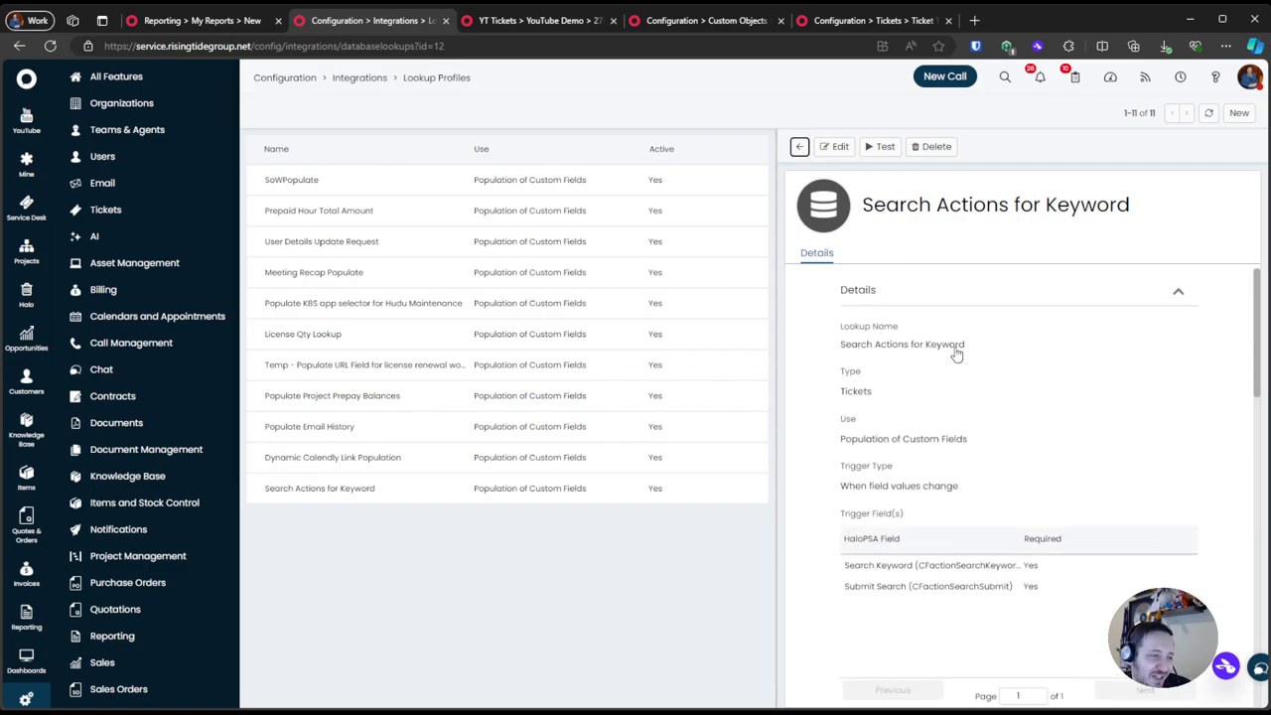
Start a test of the Search Actions for Keyword lookup with the Search Keyword value Hudu
scroll(956, 357, "down", 4)
scroll(956, 347, "down", 6)
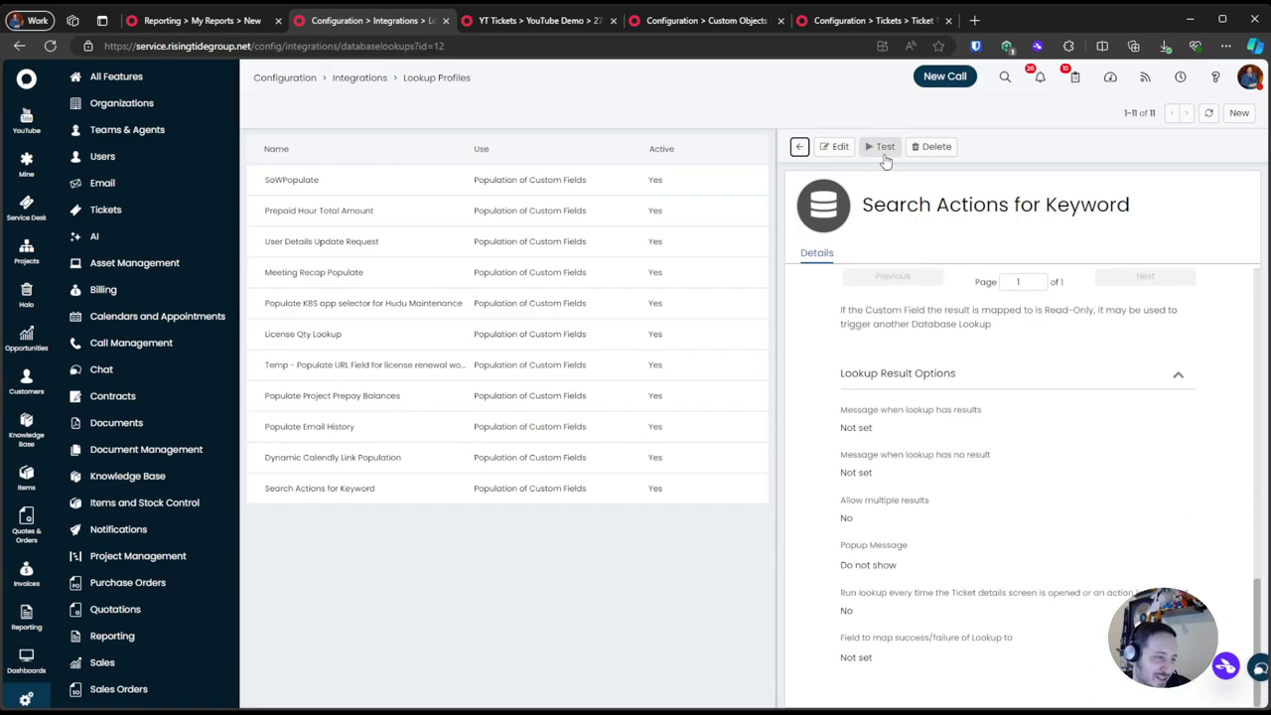
left_click(882, 147)
left_click(786, 345)
left_click(653, 402)
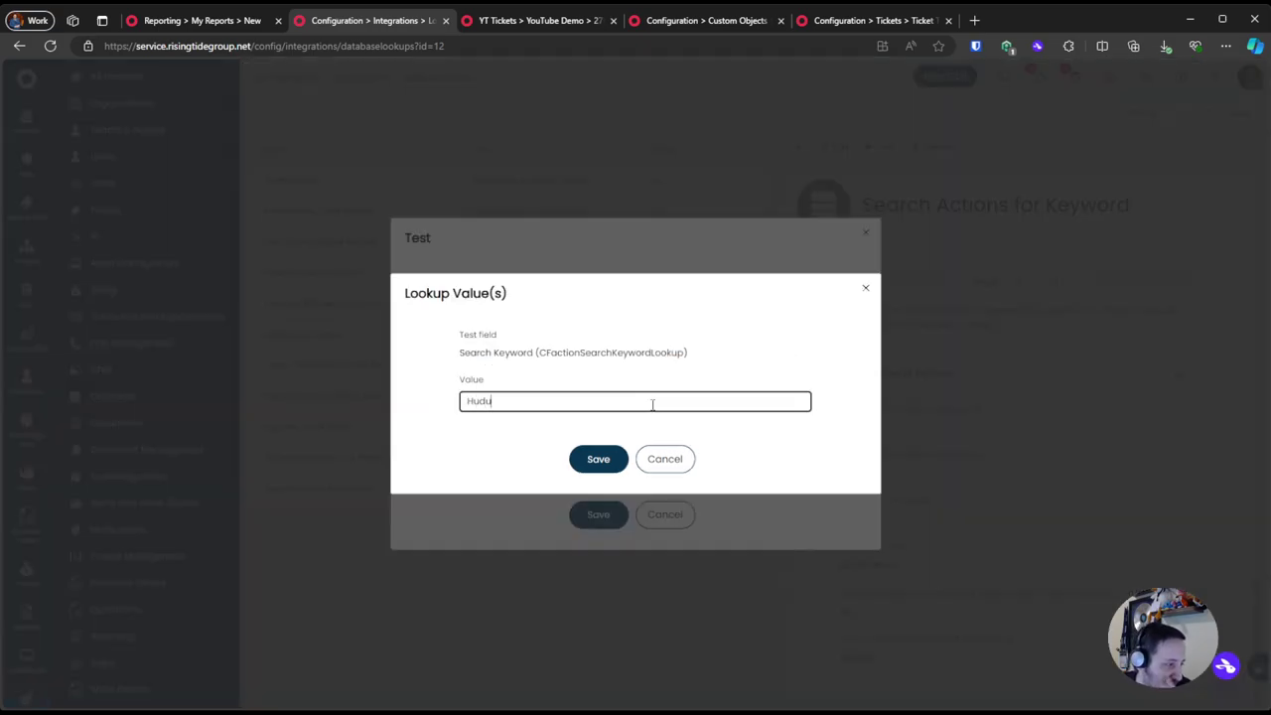
left_click(599, 459)
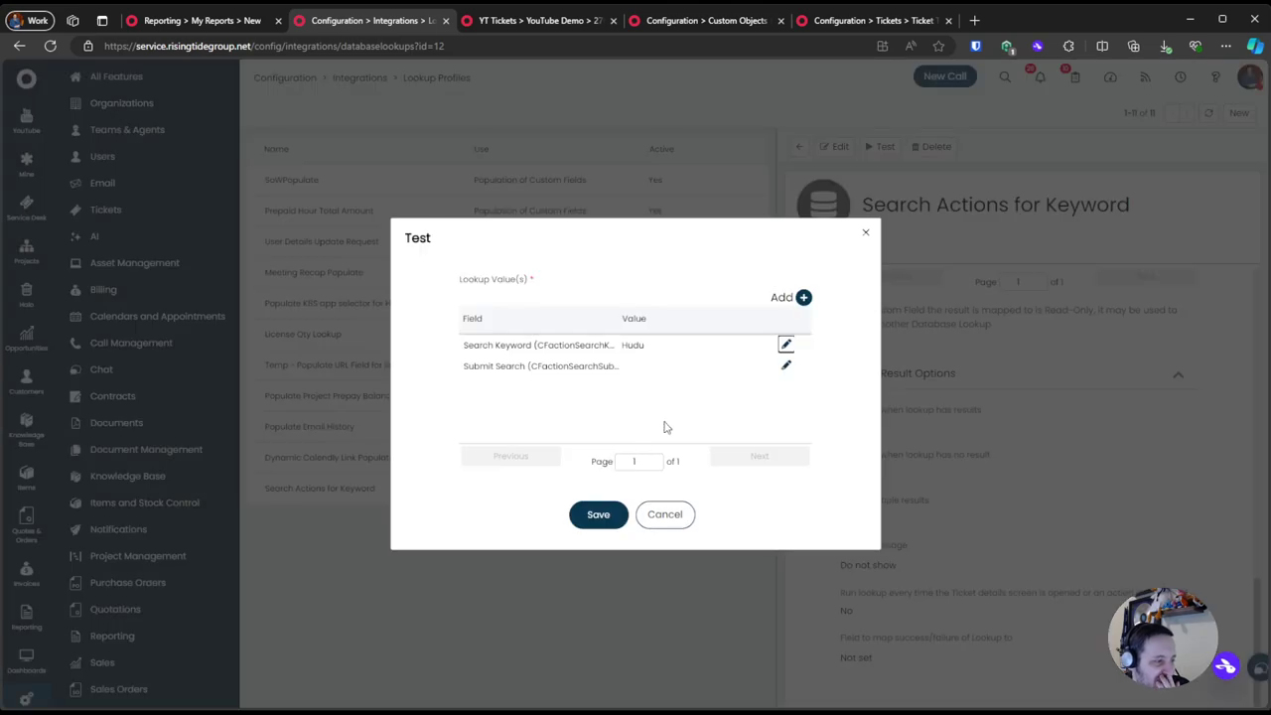
Set the Submit Search test value to Search, run the lookup test and dismiss its result
left_click(785, 368)
left_click(502, 395)
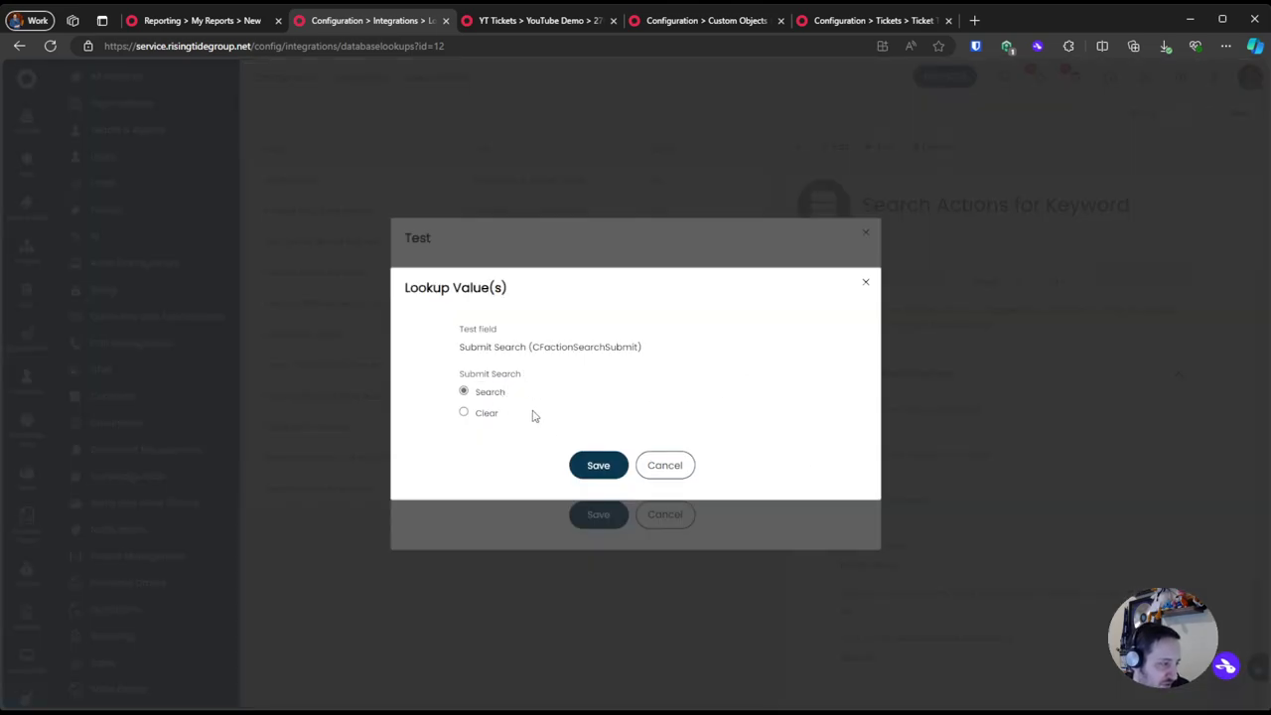
left_click(576, 475)
left_click(586, 513)
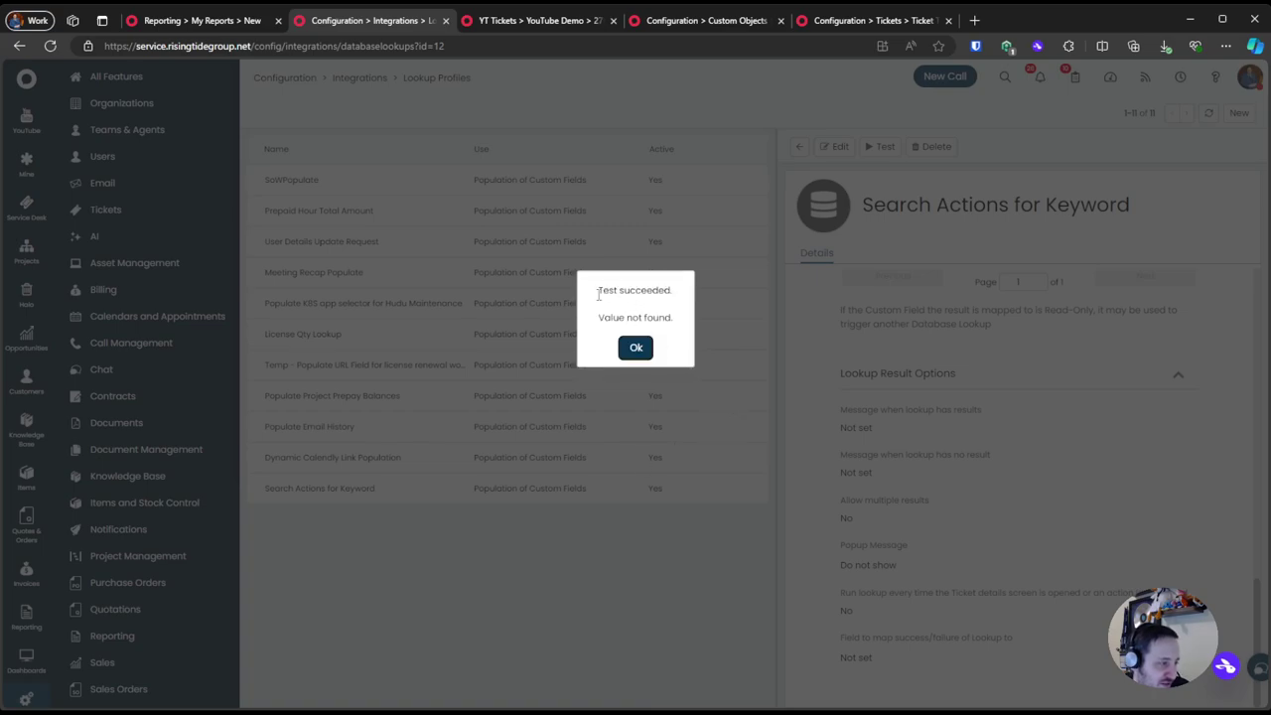
left_click(636, 348)
Edit the lookup's SQL script, deleting everything between select and '%$CFactionSearchKeywordLookup%', including the column list and the from actions where clause
scroll(999, 408, "up", 4)
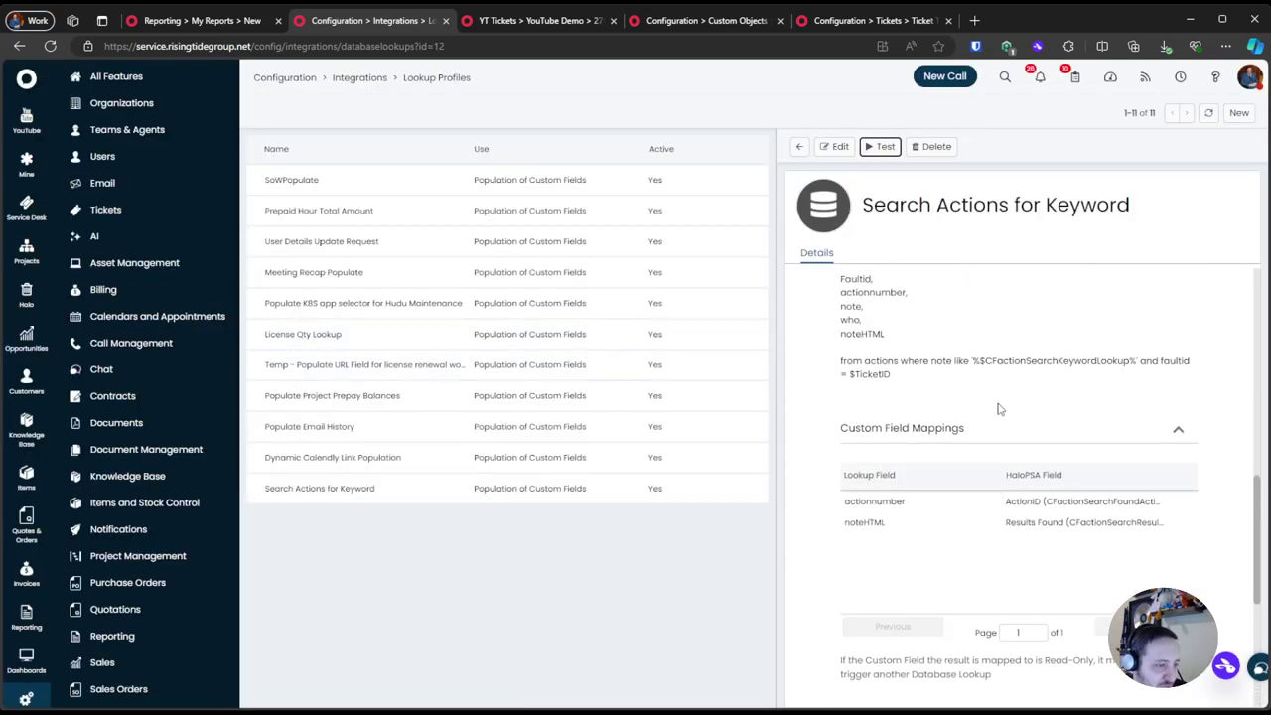
scroll(998, 408, "down", 3)
scroll(999, 408, "up", 5)
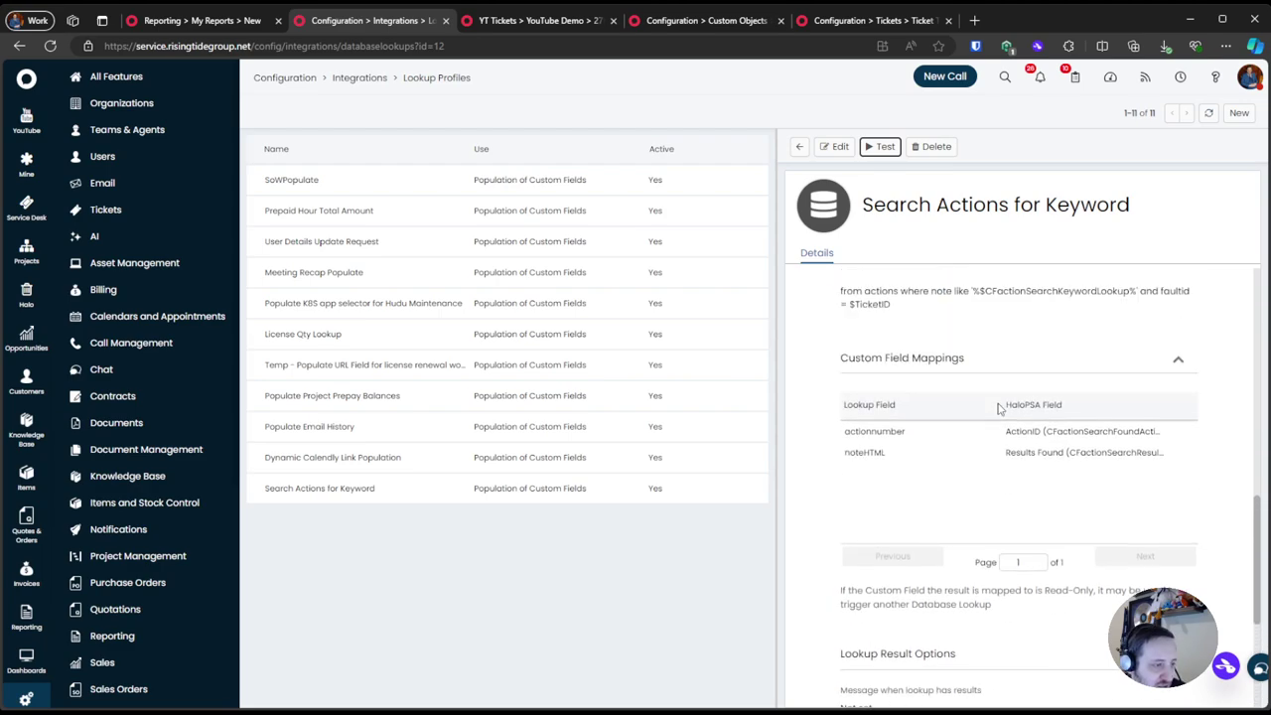
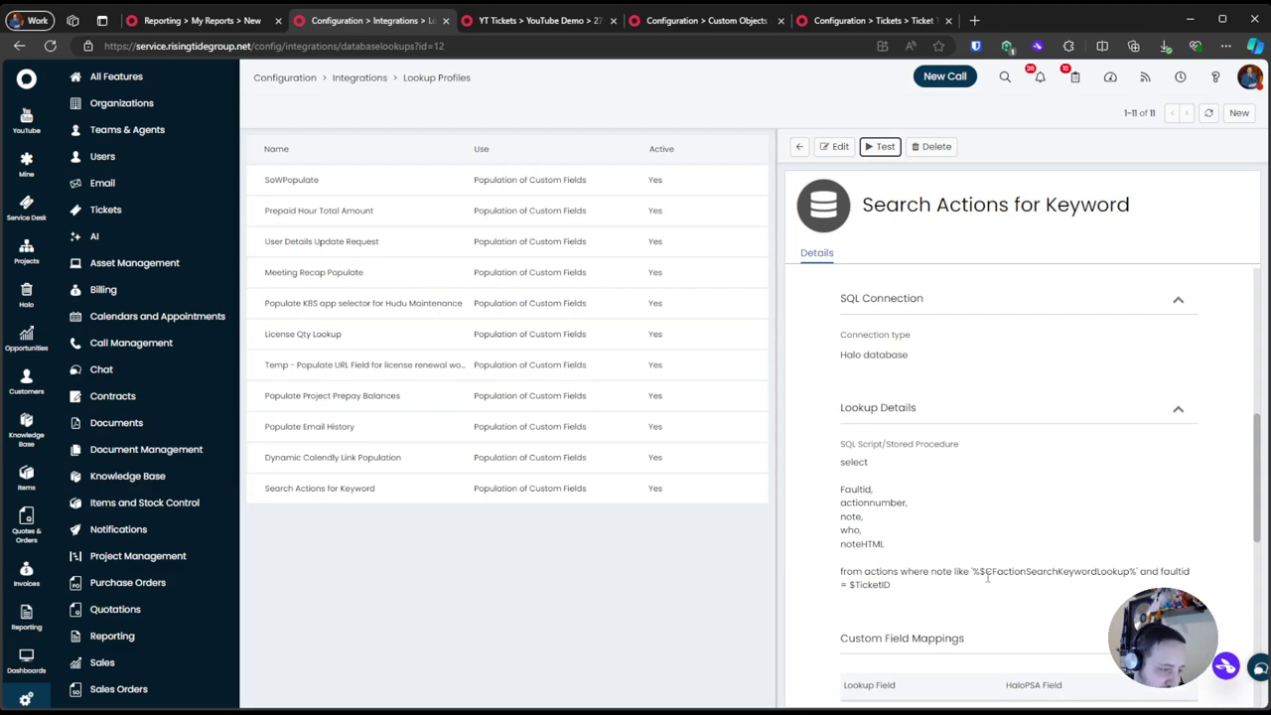
left_click(837, 149)
scroll(880, 525, "down", 10)
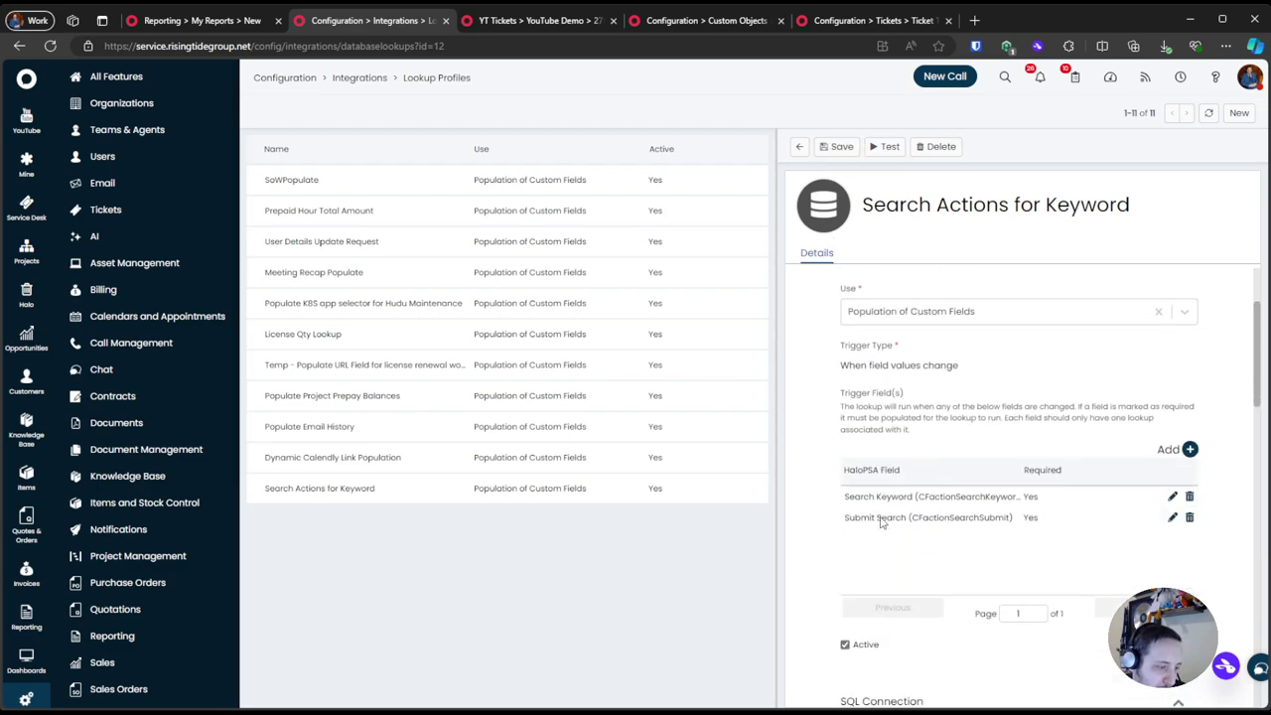
scroll(1000, 516, "down", 1)
key("ctrl+a")
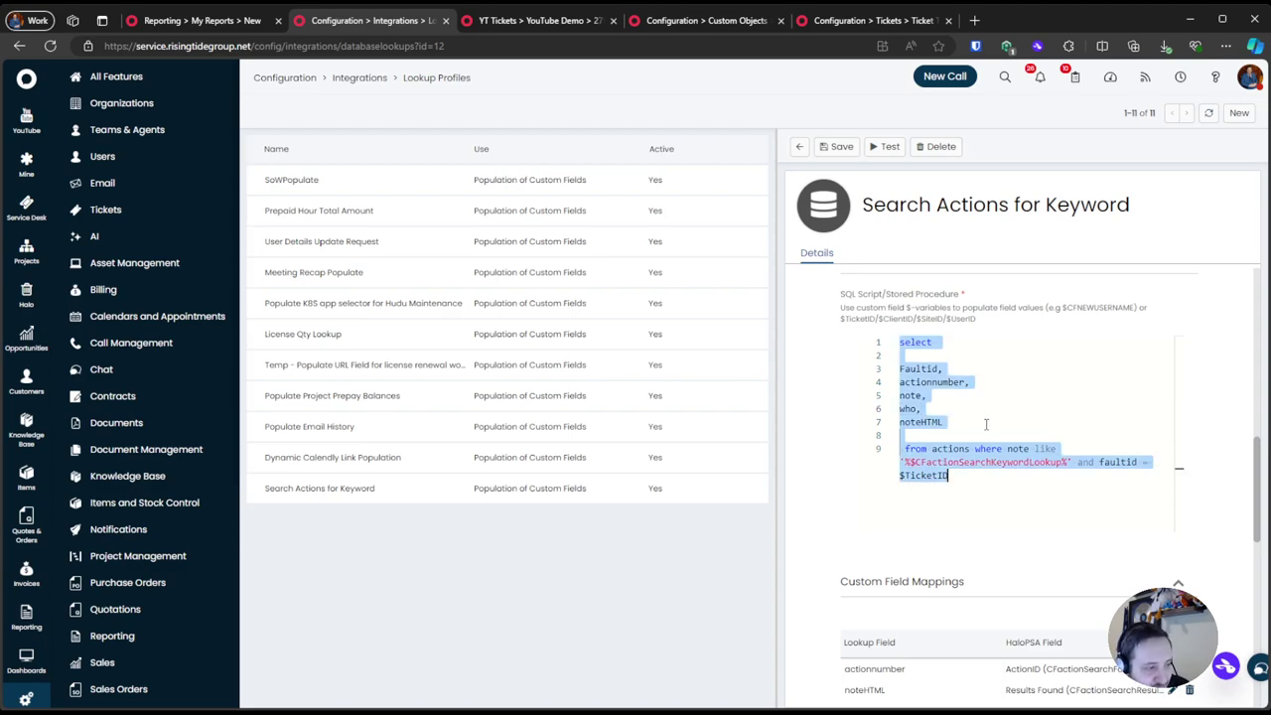
left_click(986, 424)
left_click_drag(900, 369, 1059, 447)
key("BackSpace")
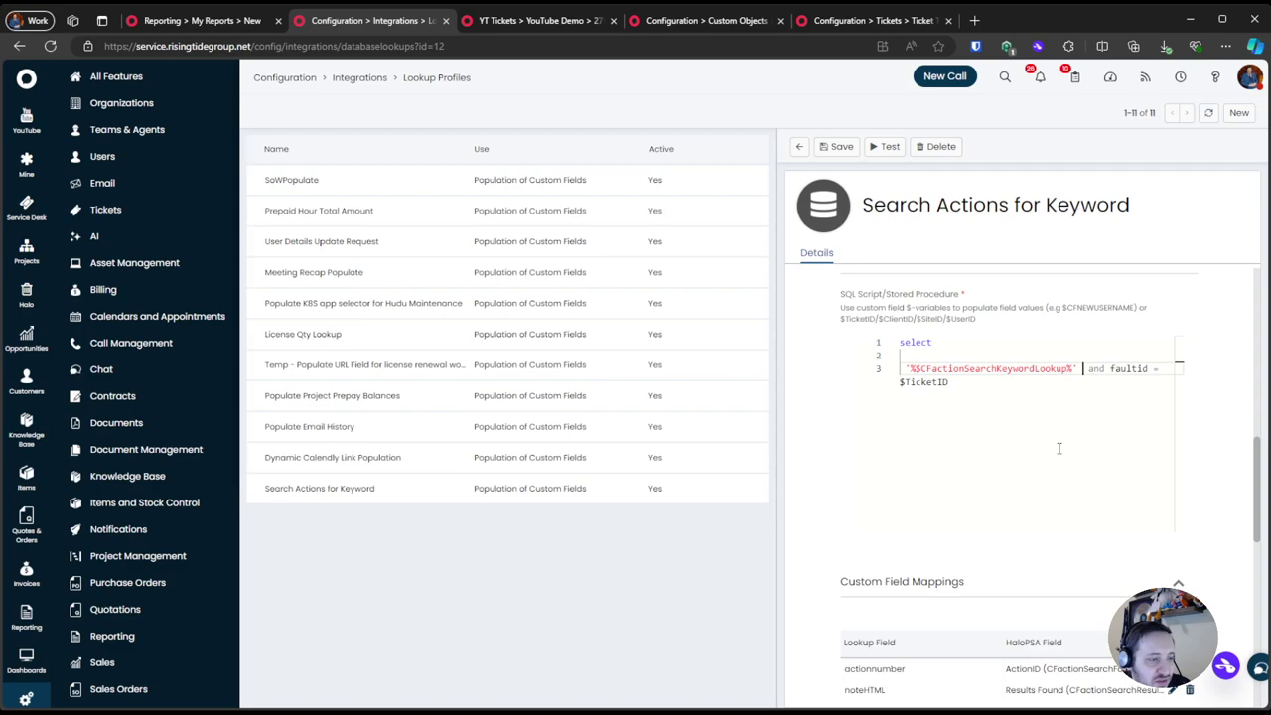
Alias '%$CFactionSearchKeywordLookup%' as [noteHTML] and remove the faultid = $TicketID condition from the script
type("[results")
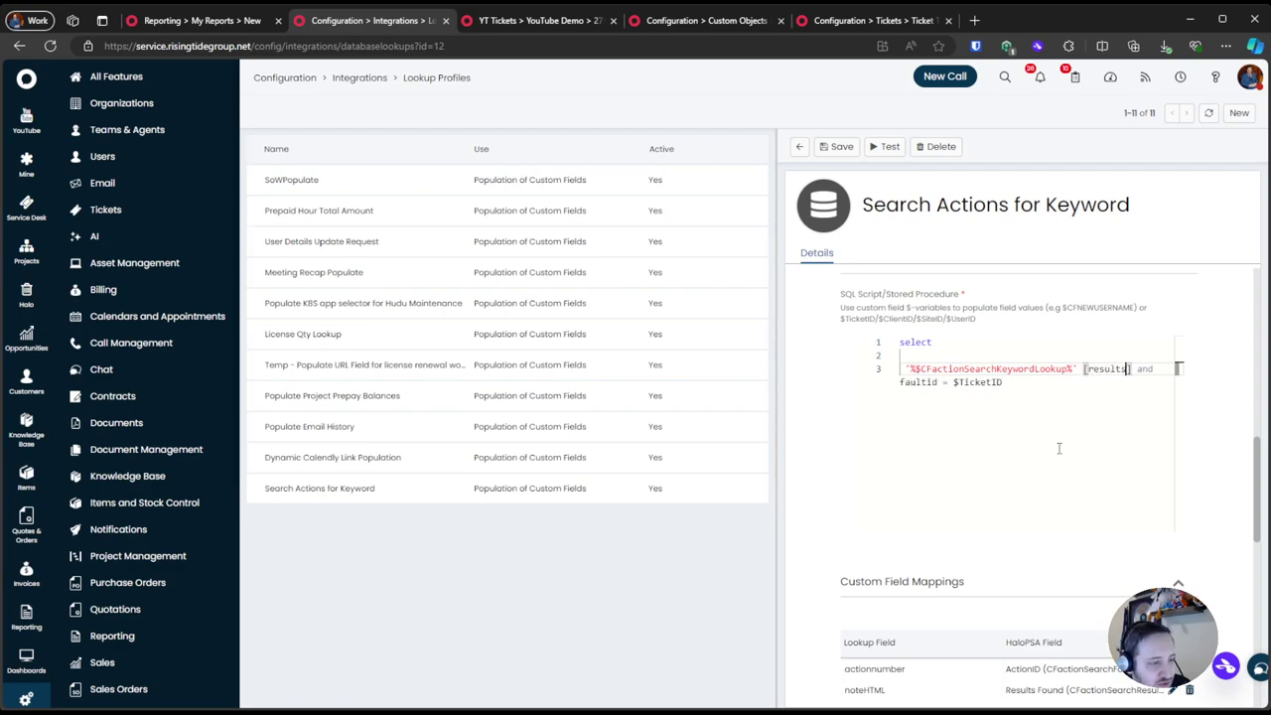
key("ctrl+shift+End")
key("BackSpace")
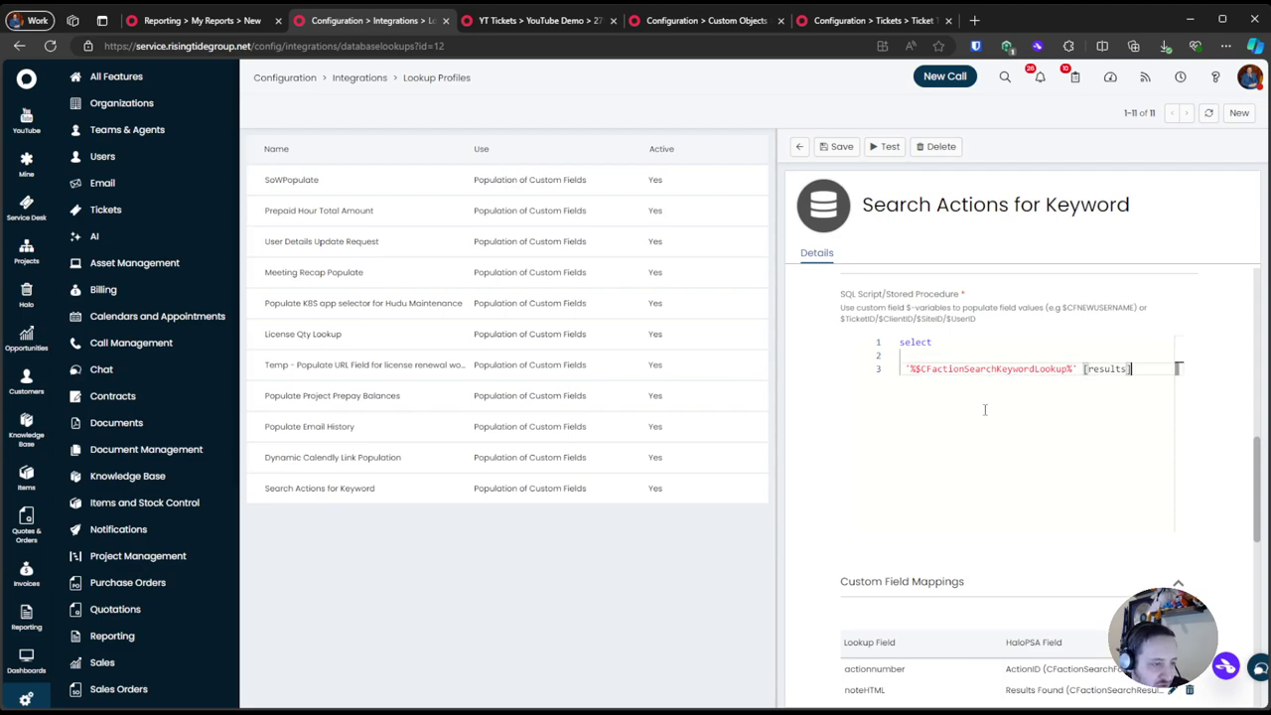
double_click(1099, 369)
type("noteHTML")
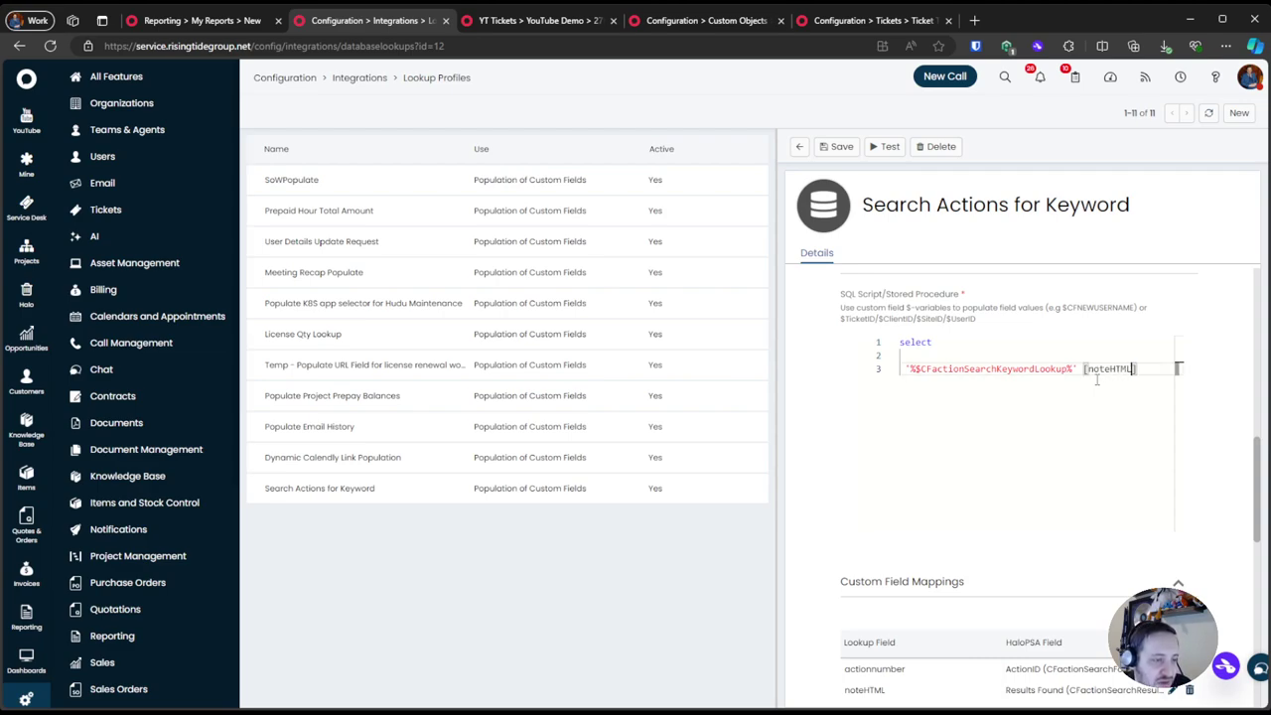
Add 1 [actionnumber] on the line below select in the SQL script and save the lookup
left_click(1156, 357)
type("1 [actionnumber")
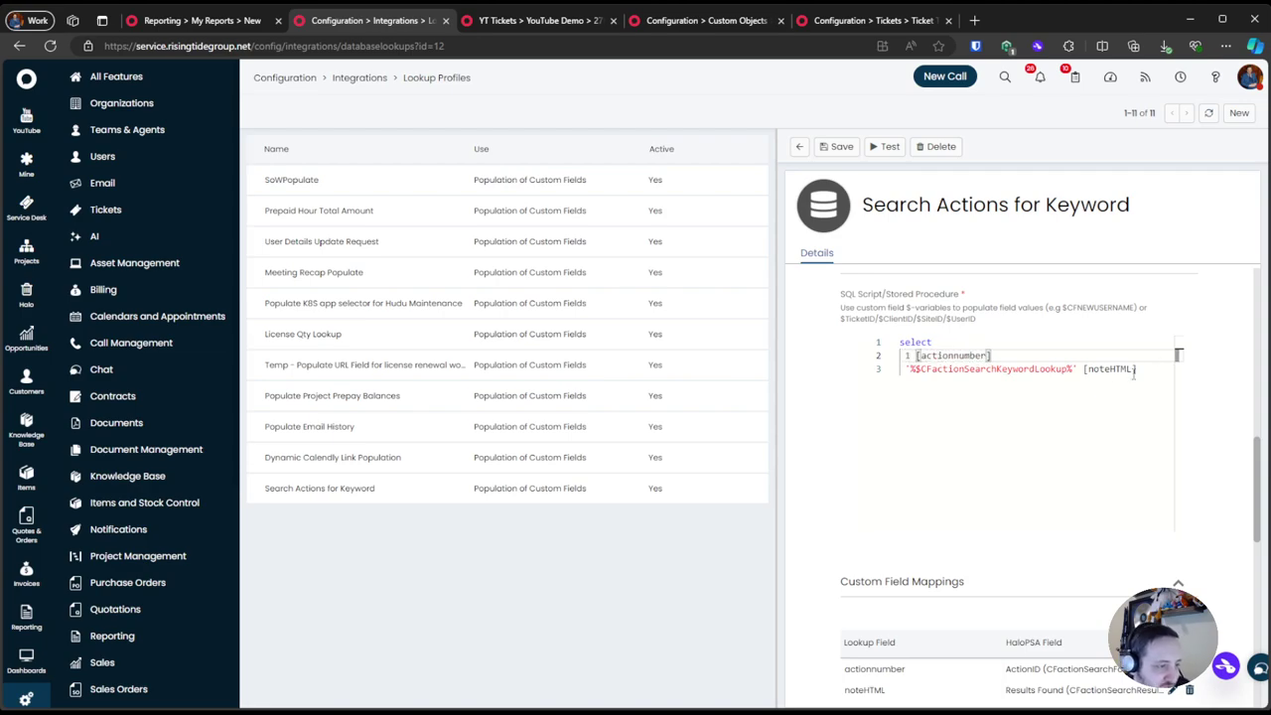
left_click(832, 146)
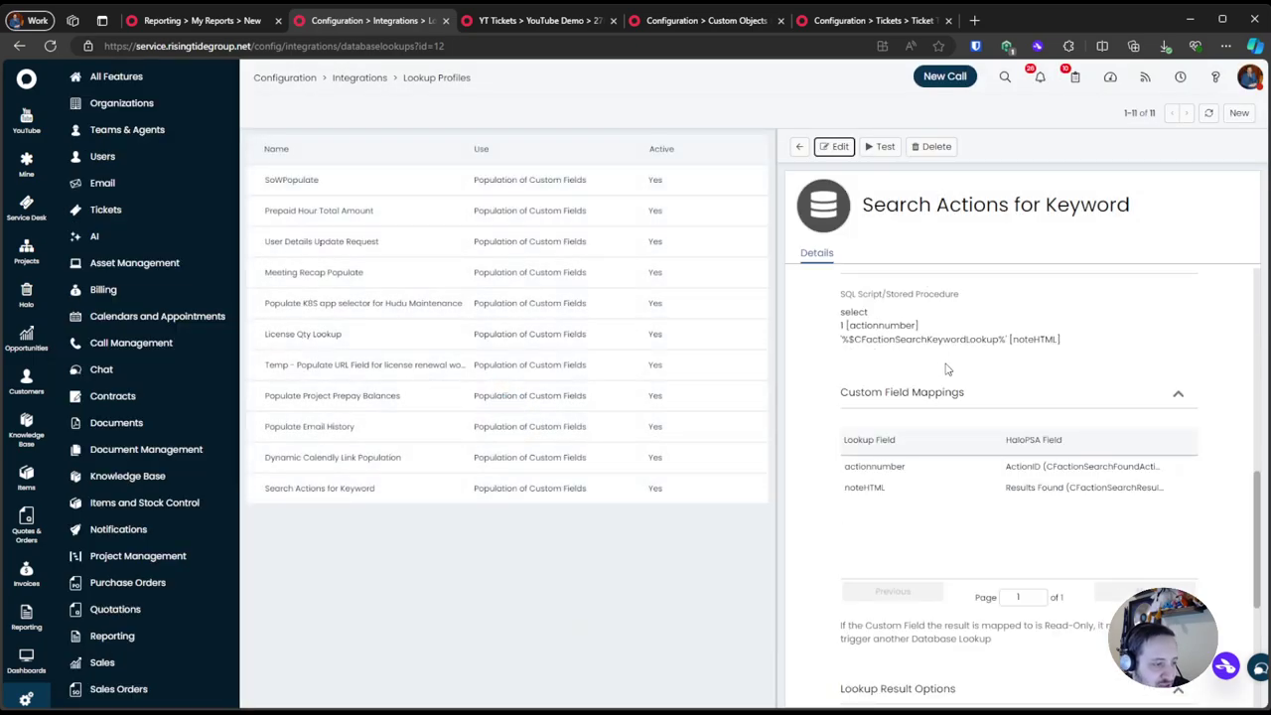
Start a new test of the edited lookup with the Search Keyword value hudu
left_click(881, 146)
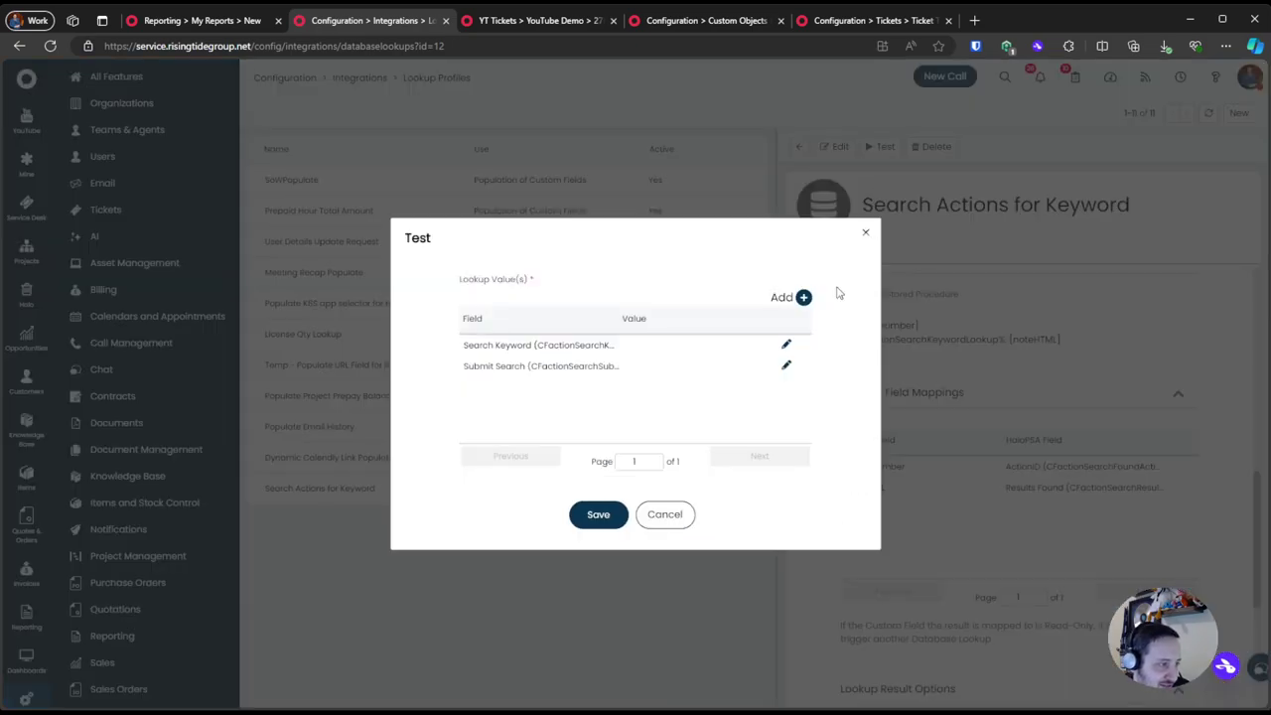
left_click(788, 345)
left_click(620, 401)
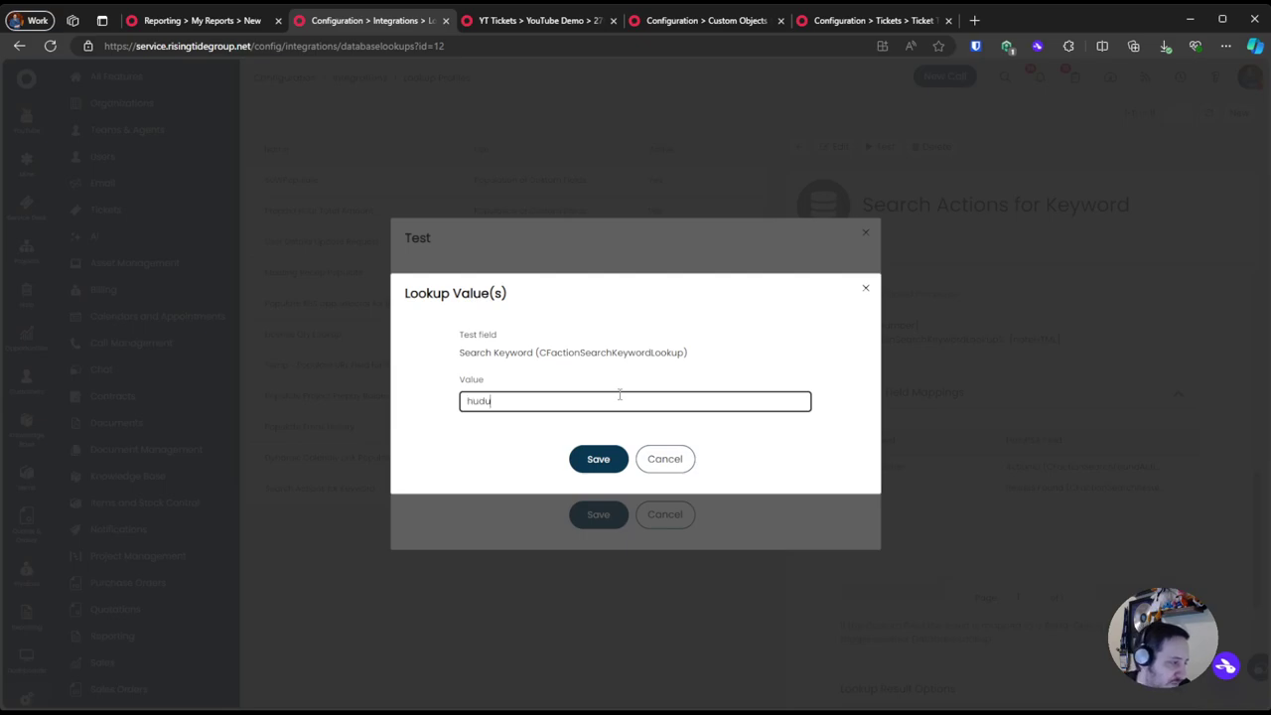
left_click(598, 458)
Set Submit Search to Search, run the test, inspect the message text and dismiss it
left_click(789, 366)
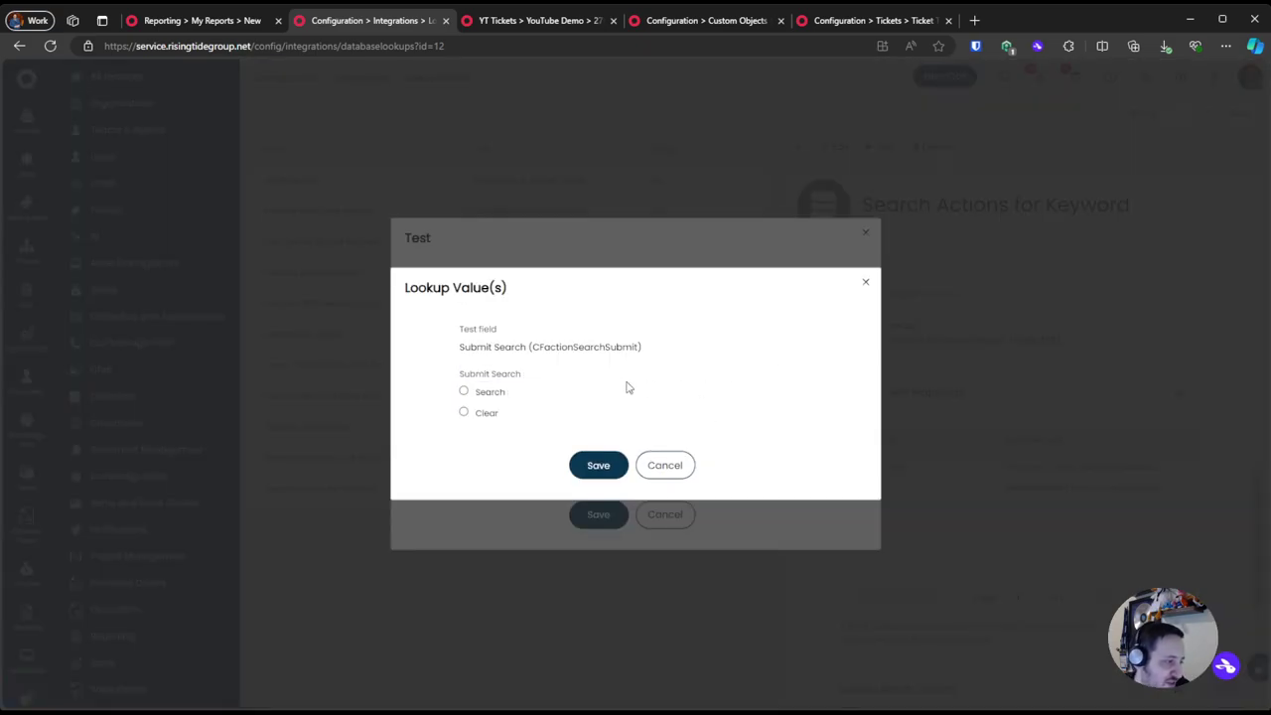
left_click(483, 395)
left_click(597, 465)
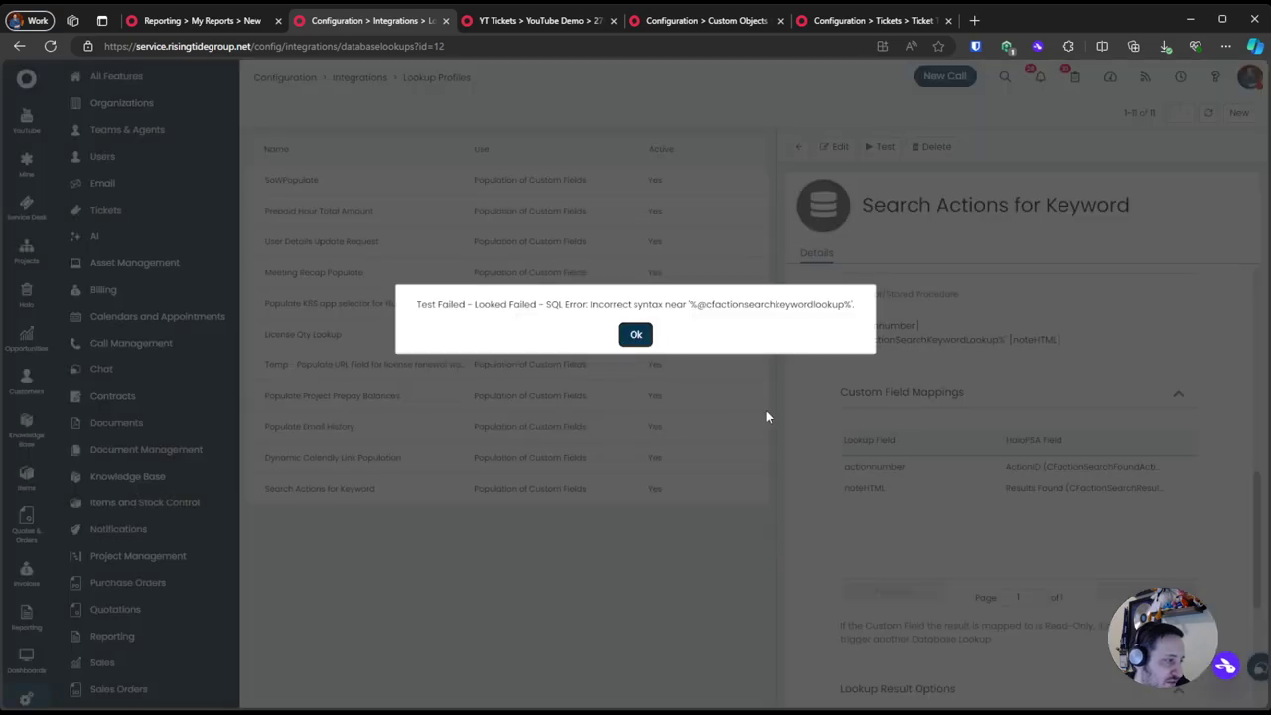
left_click_drag(696, 310, 839, 313)
left_click(717, 325)
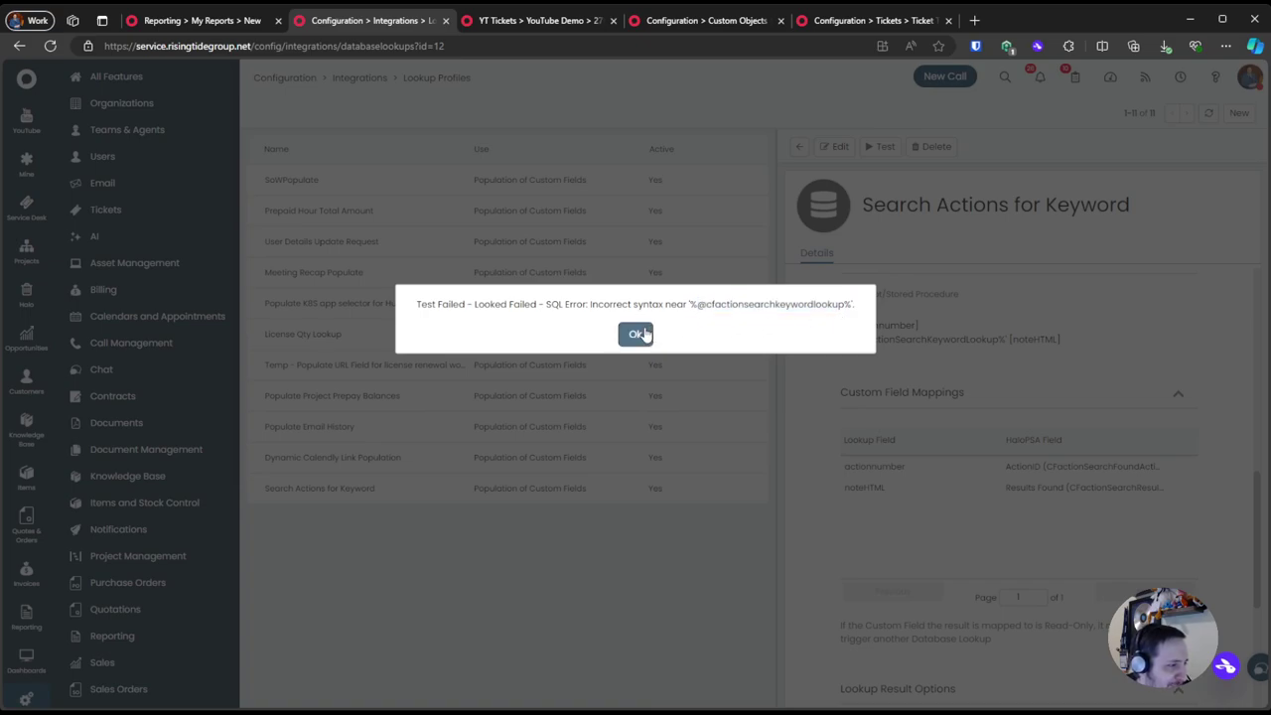
left_click(637, 334)
Remove the quotes and percent signs around $CFactionSearchKeywordLookup in the SQL script and save the lookup
scroll(1027, 455, "down", 5)
scroll(1027, 455, "up", 4)
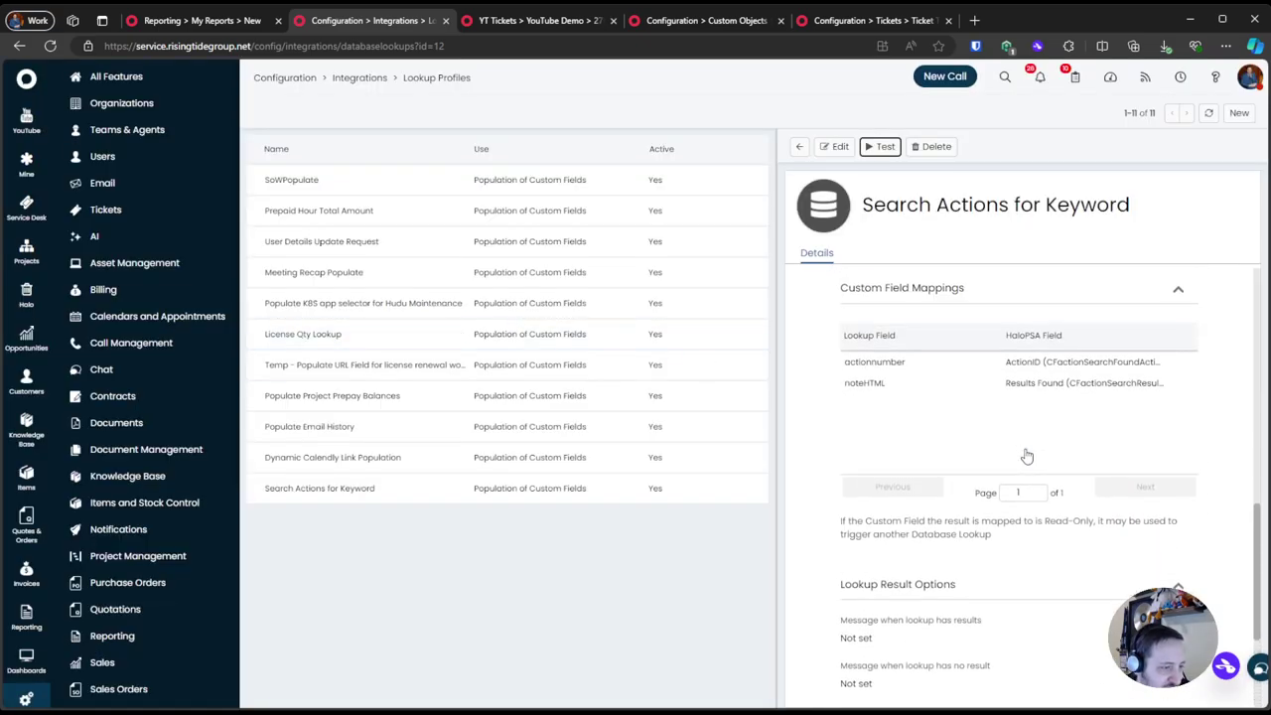
left_click(834, 146)
scroll(1032, 579, "down", 5)
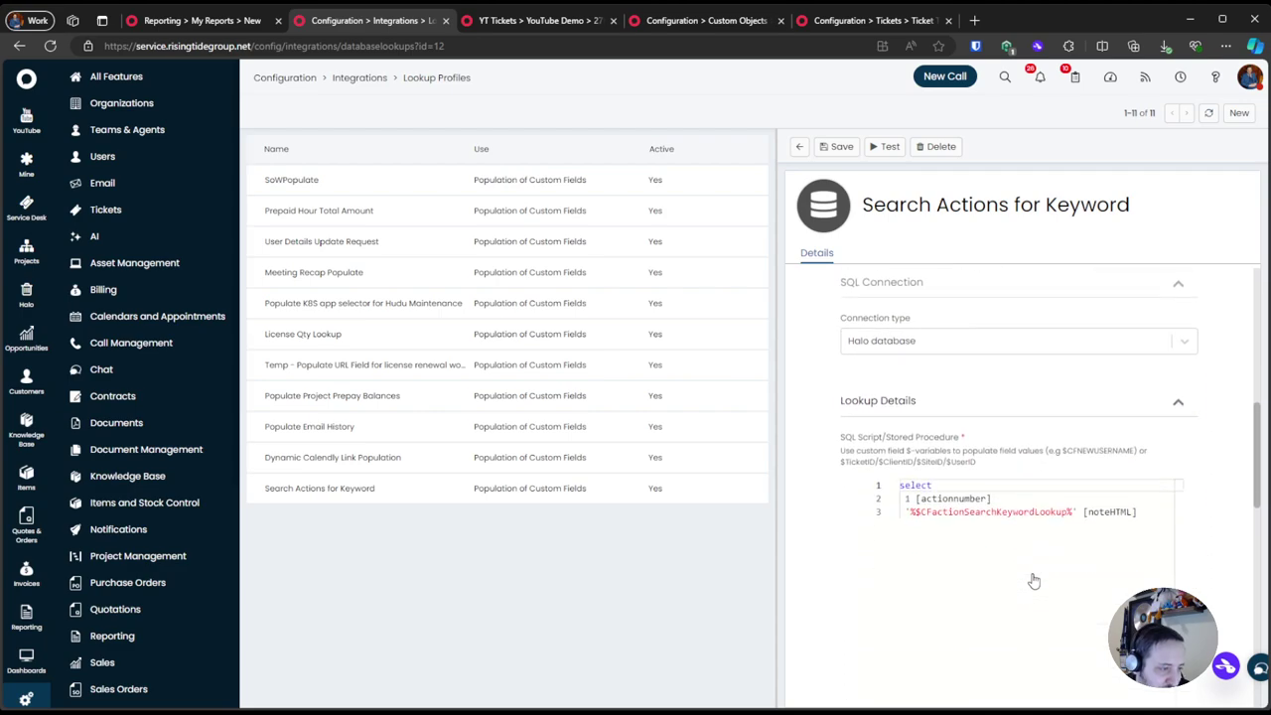
left_click(1027, 516)
key("Home")
key("Delete")
key("Delete")
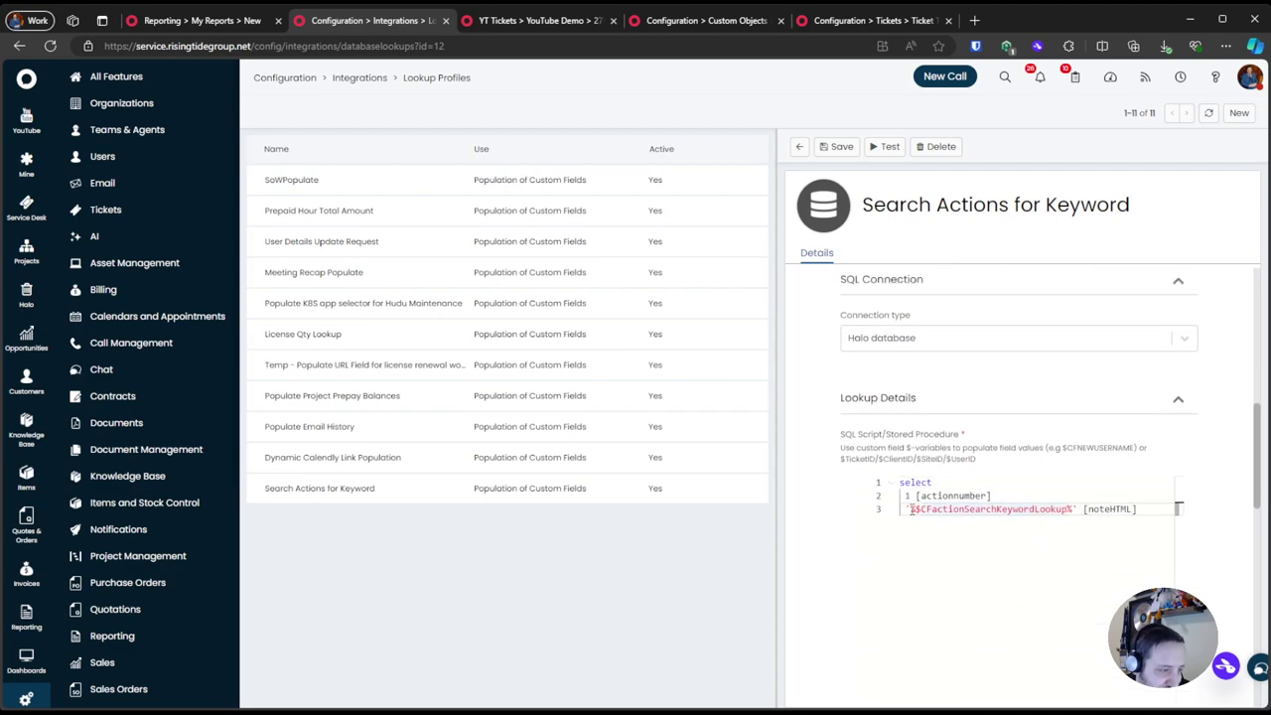
key("Delete")
key("Delete")
left_click(835, 146)
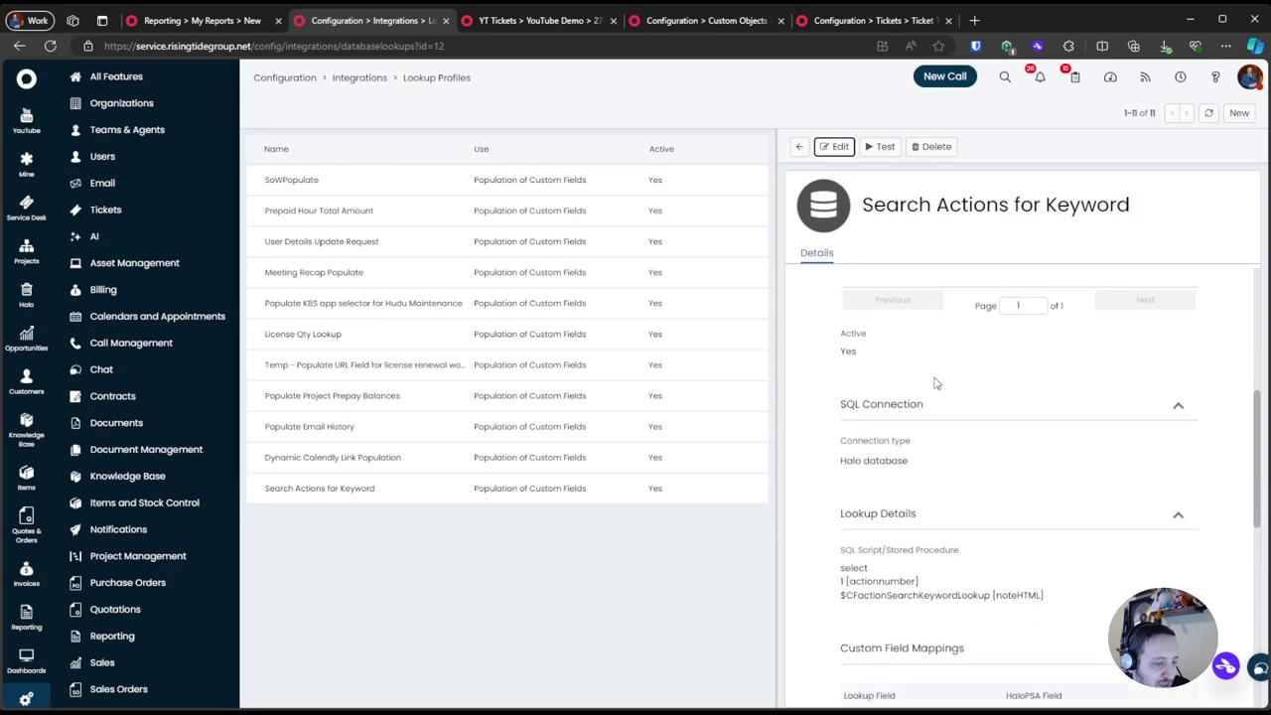
Start another lookup test and set its Search Keyword value to hudu
left_click(883, 148)
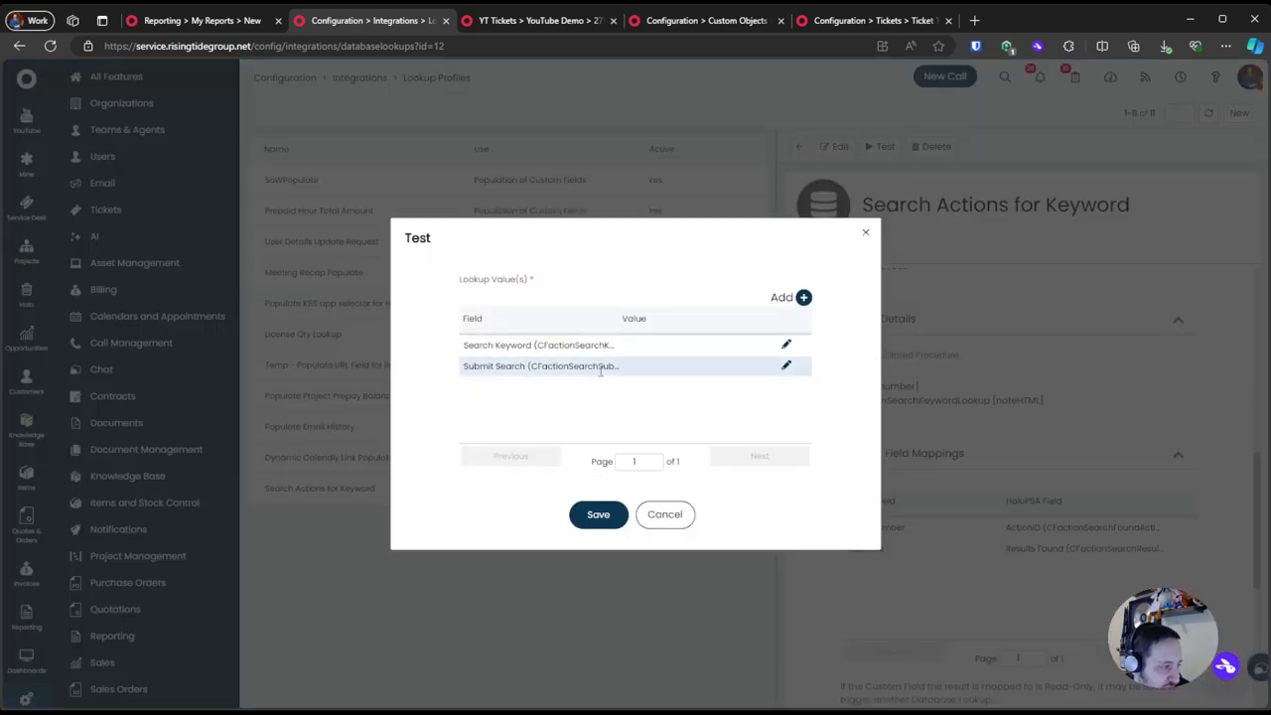
left_click(785, 348)
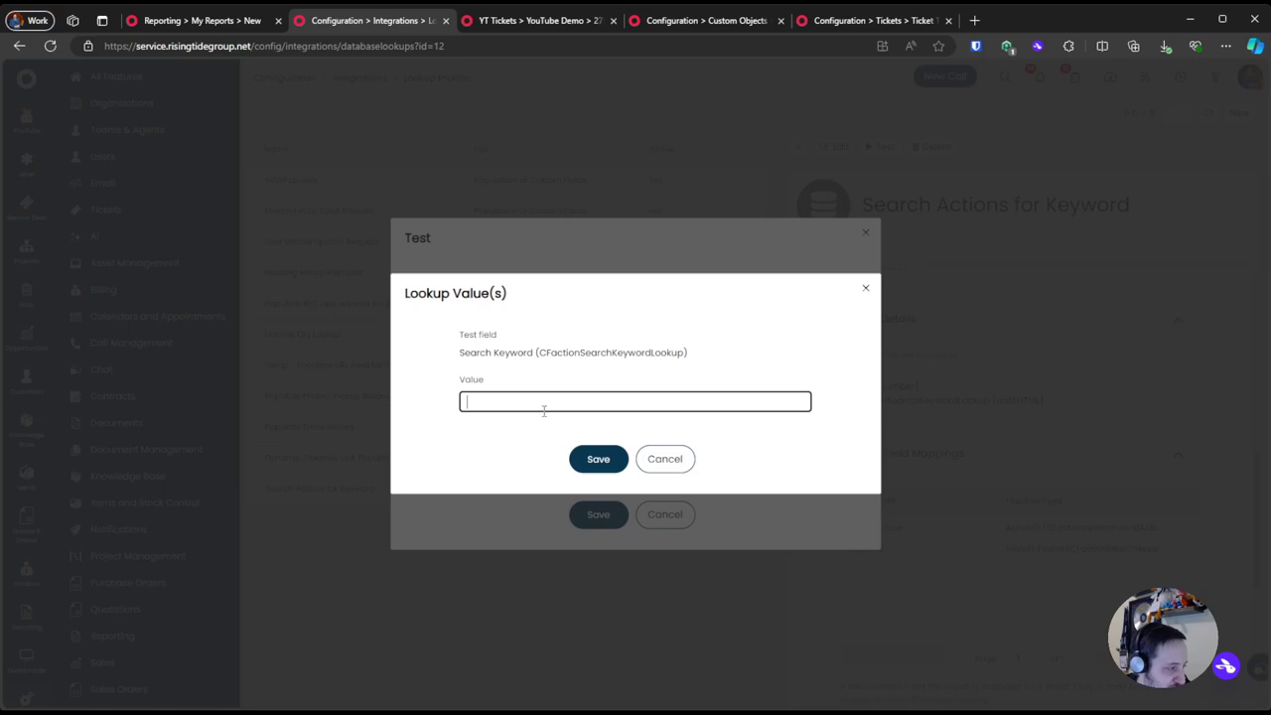
type("hudu")
key("Return")
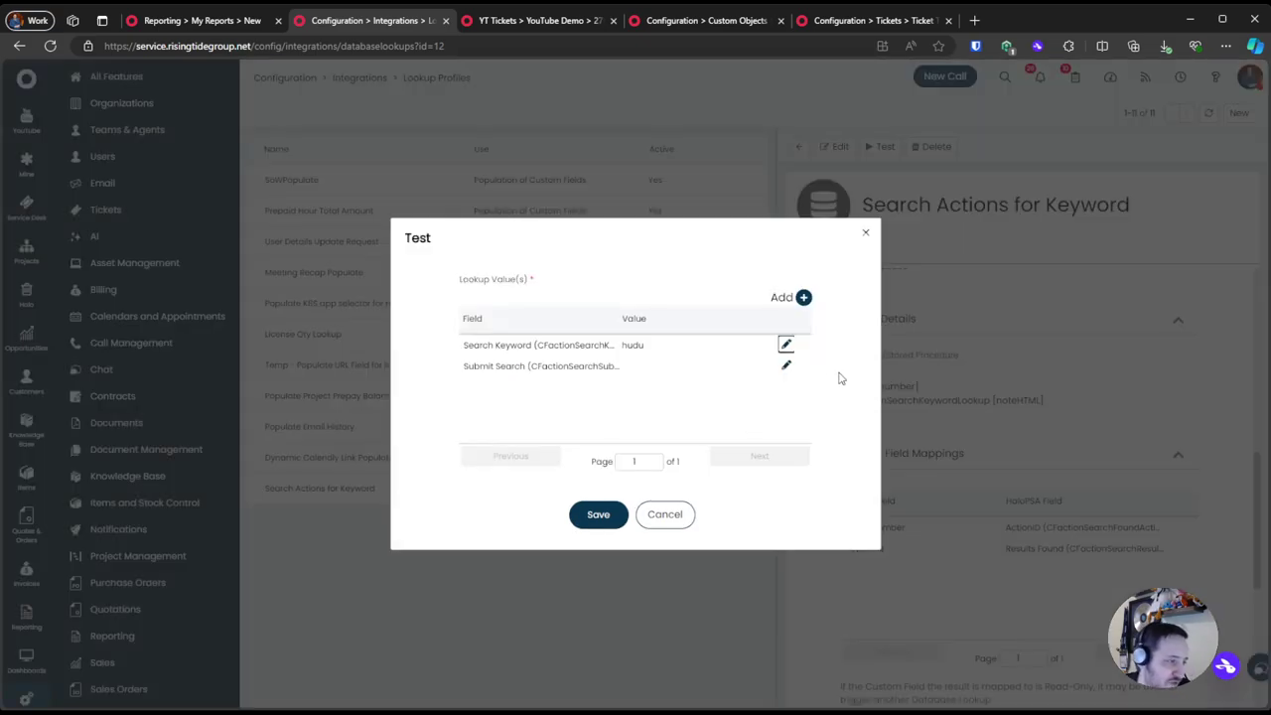
Choose Search as the Submit Search test value, run the test, then inspect and dismiss the message
left_click(785, 366)
left_click(502, 397)
left_click(599, 467)
left_click(605, 516)
left_click_drag(699, 306, 800, 306)
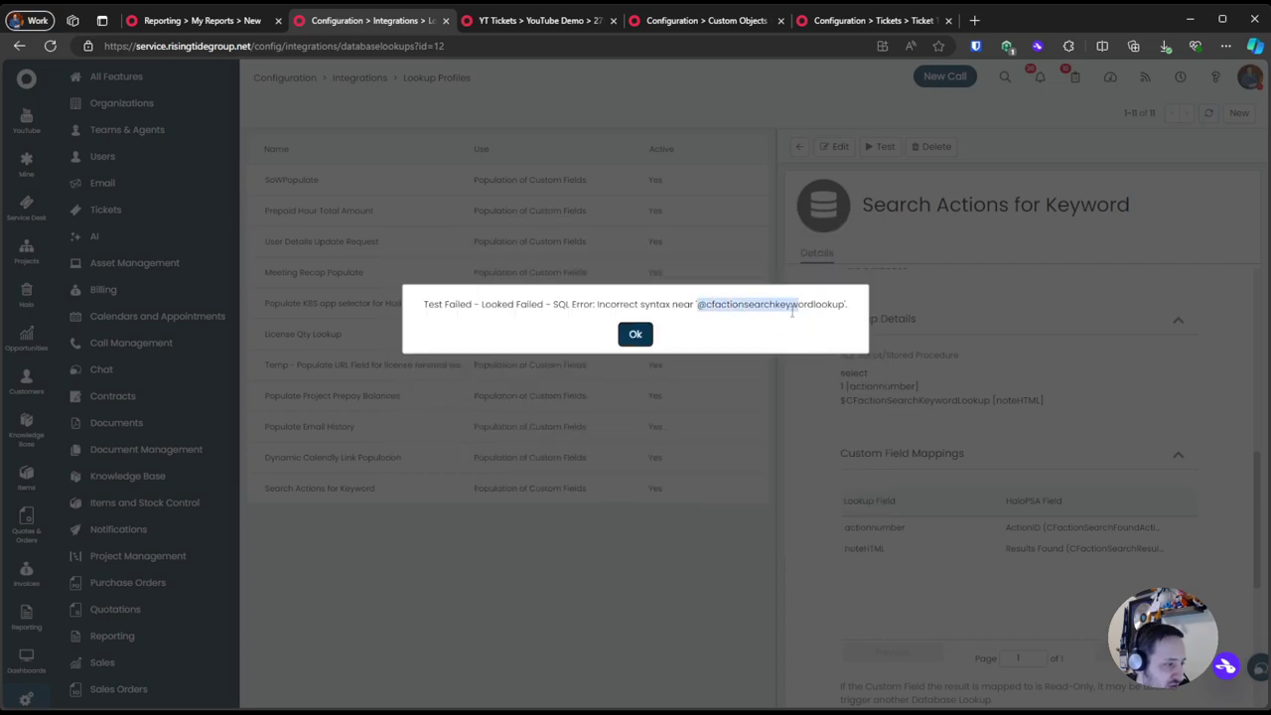
left_click(635, 334)
Add a comma after [actionnumber] in the lookup's SQL script and save the lookup
scroll(908, 509, "up", 1)
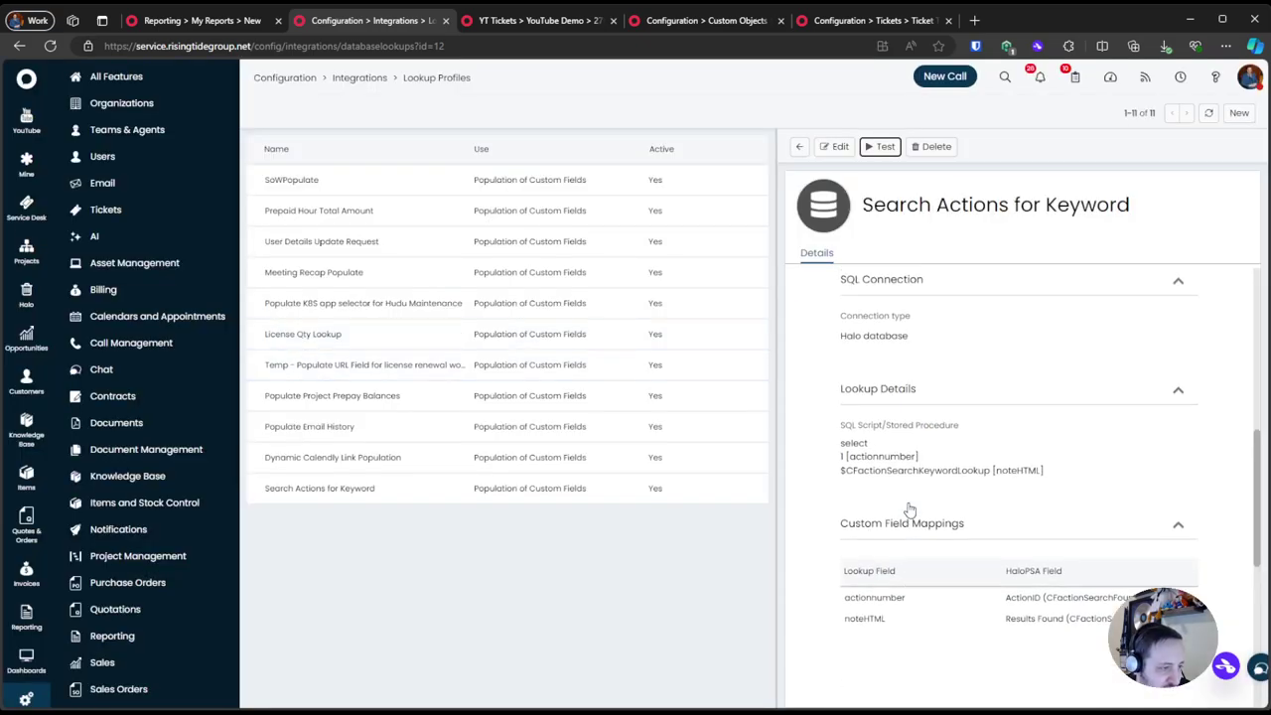
left_click(834, 146)
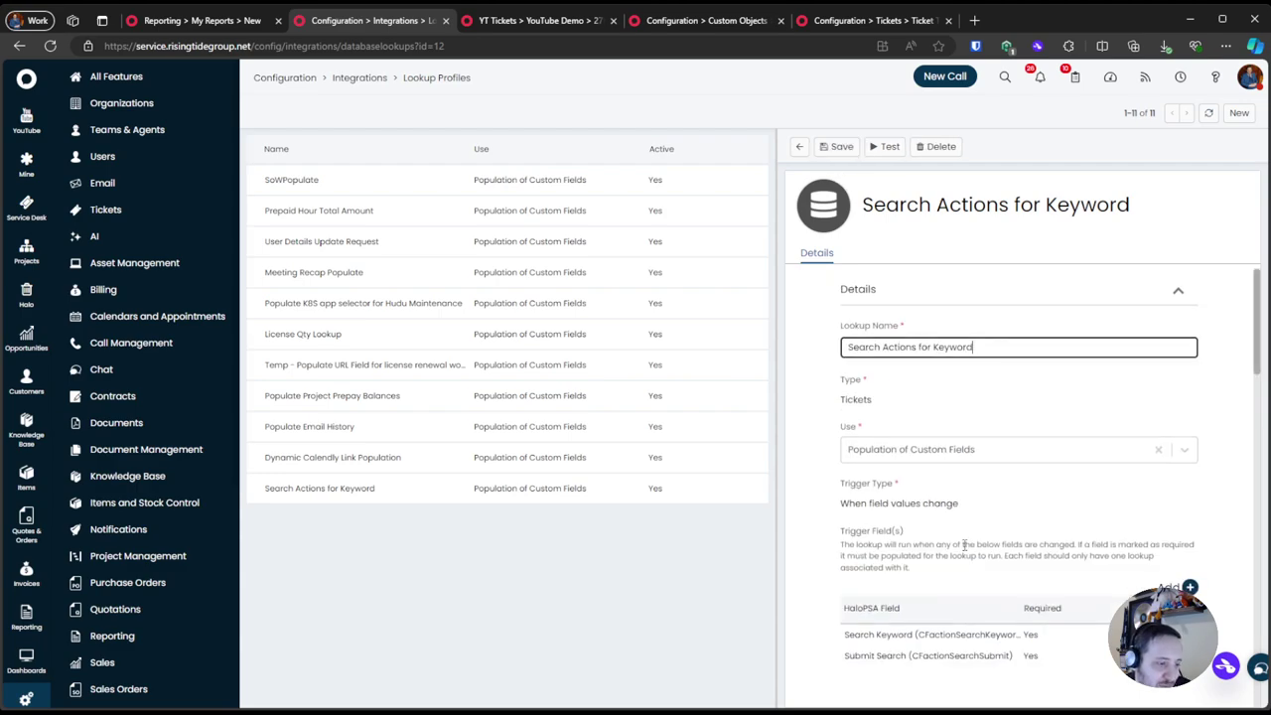
scroll(964, 546, "down", 8)
left_click(1005, 489)
type(",")
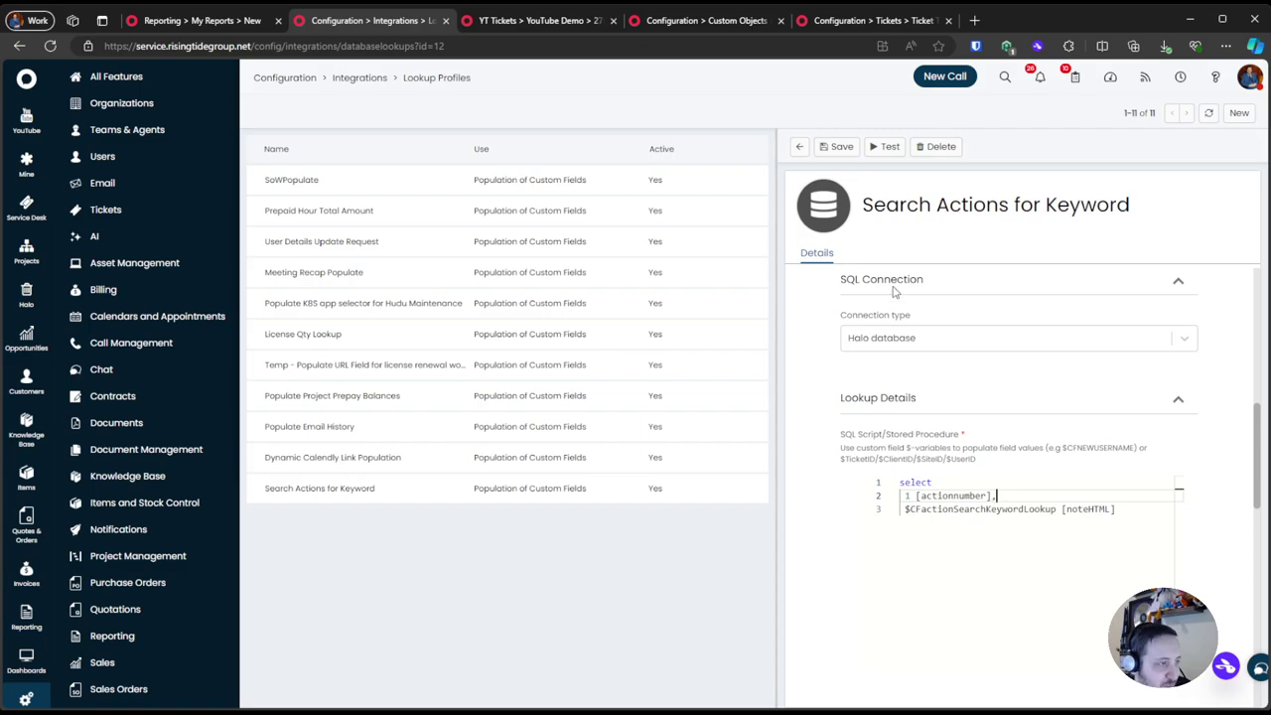
left_click(837, 146)
Open a test of the corrected lookup and enter hudu as the Search Keyword value
left_click(884, 146)
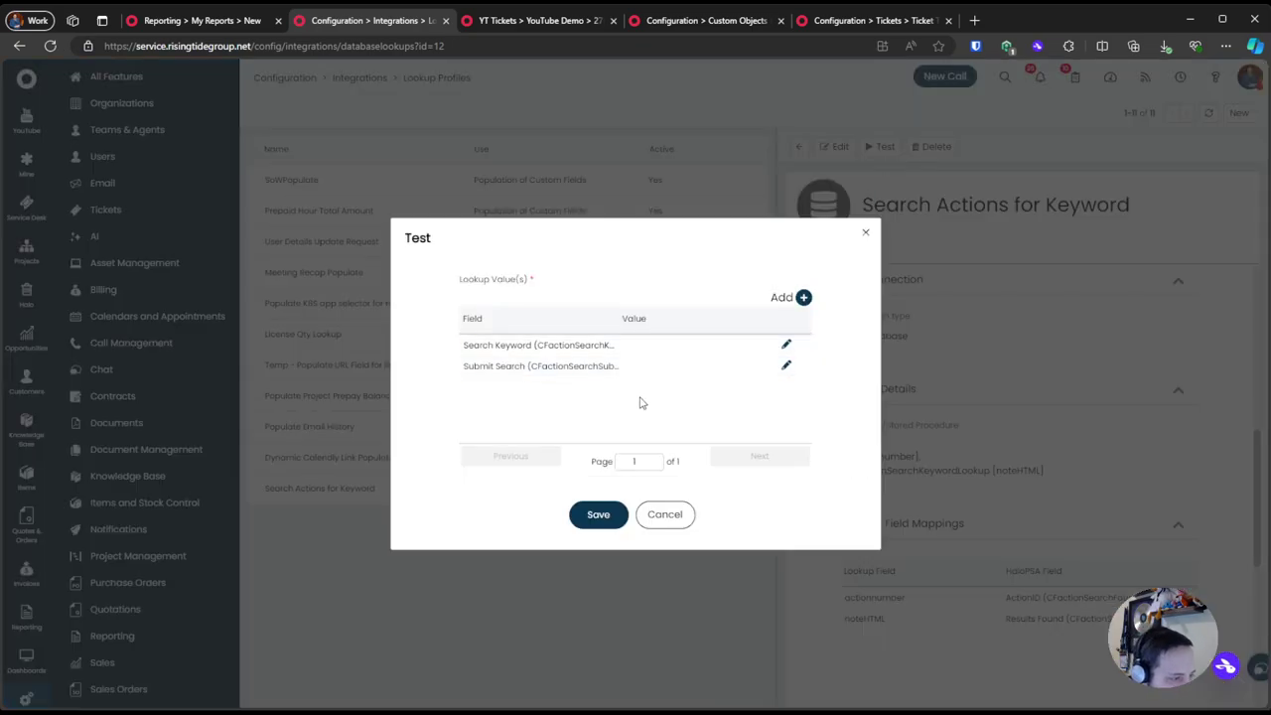
left_click(785, 345)
left_click(623, 401)
type("hudu")
key("Return")
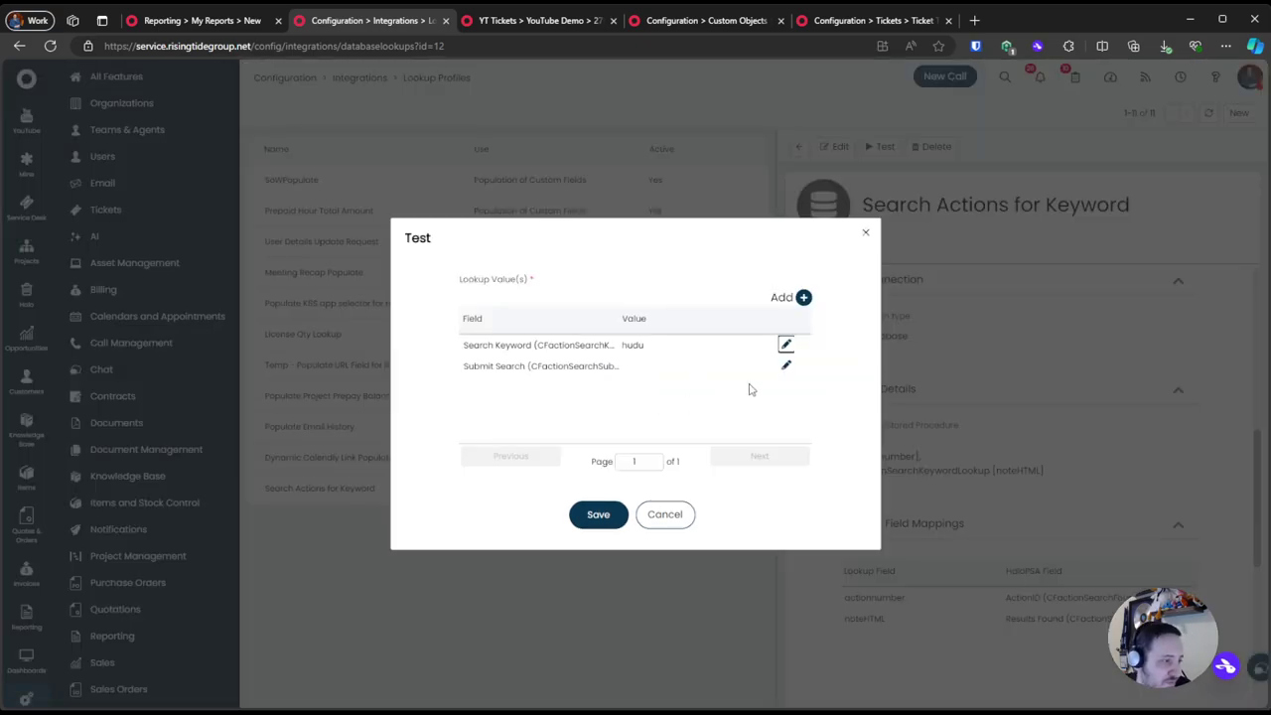
Set the Submit Search test value to Search
left_click(785, 366)
left_click(491, 390)
left_click(618, 467)
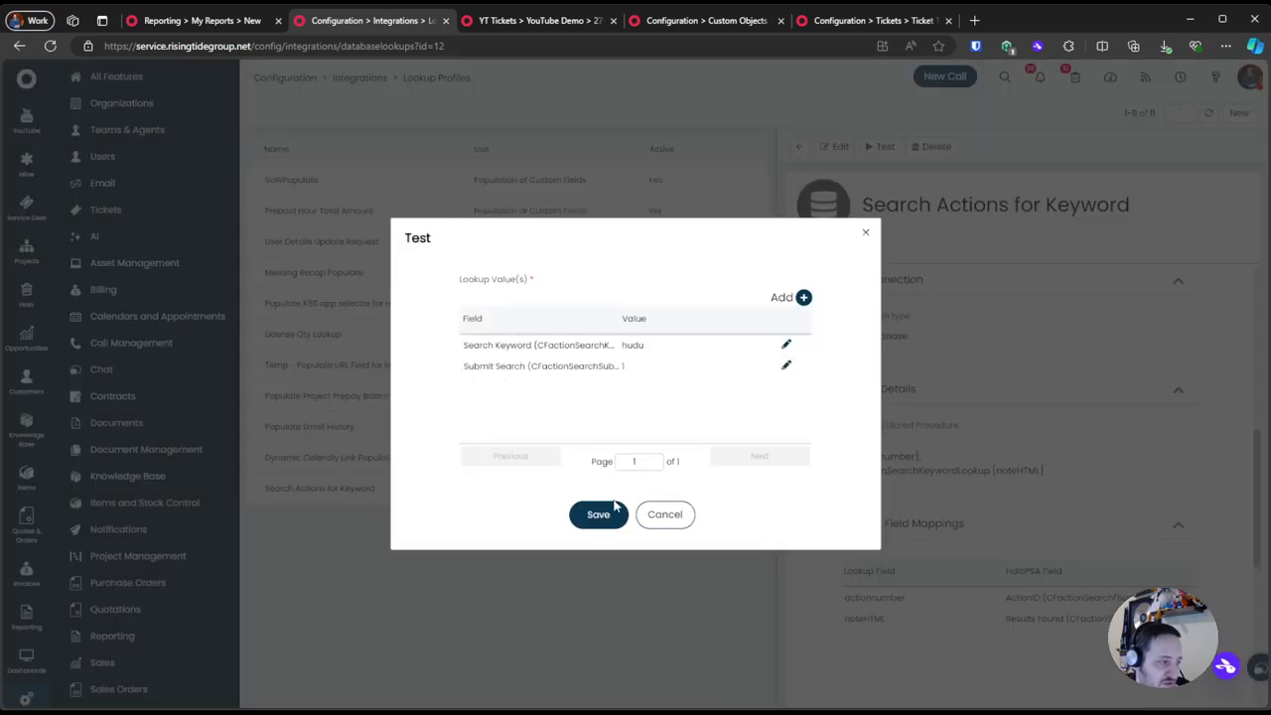
Run the lookup test, examine the returned Results Found value, and dismiss the result message
left_click(599, 513)
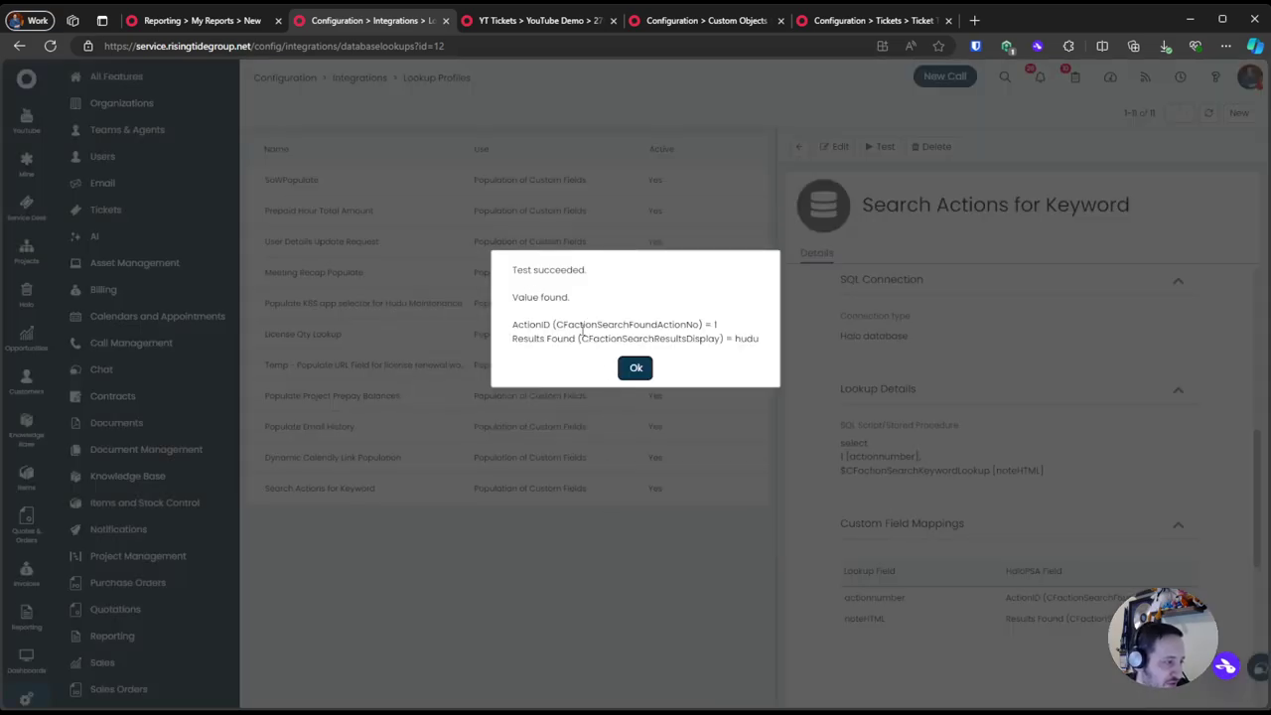
left_click_drag(577, 335, 671, 339)
double_click(747, 338)
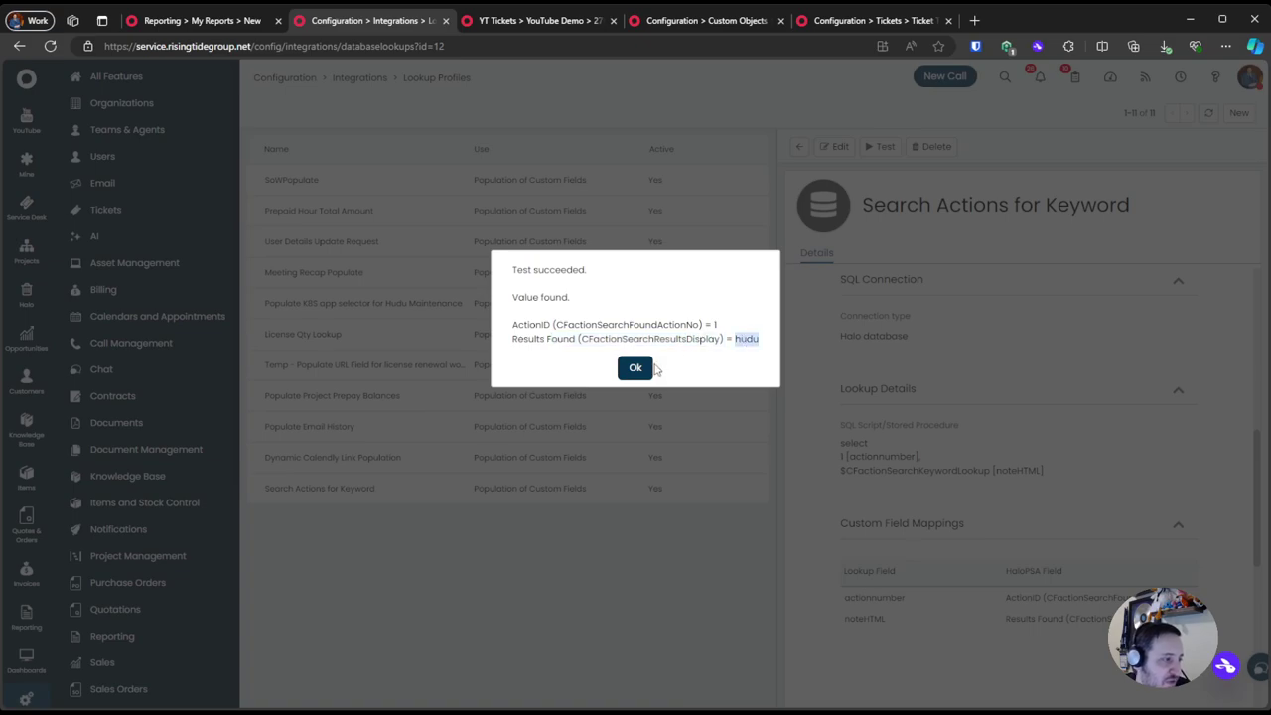
left_click(636, 367)
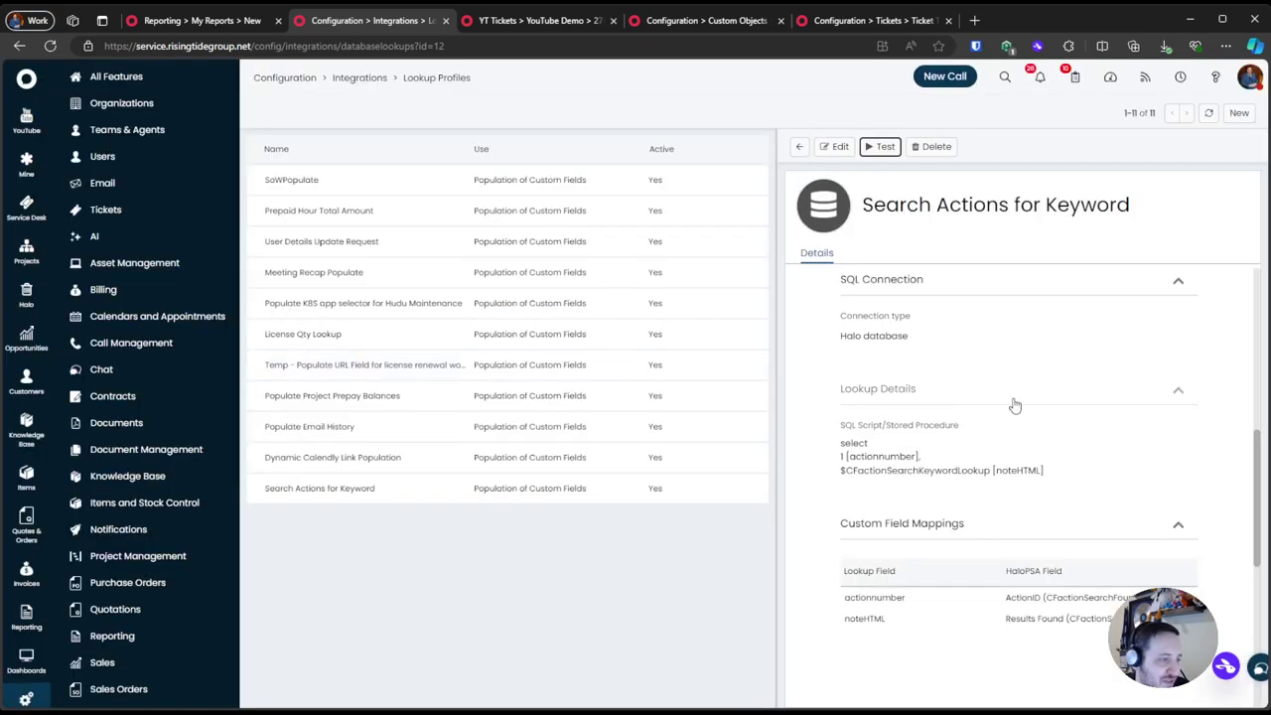
Wrap $CFactionSearchKeywordLookup in '%…%' in the lookup's SQL script, save the lookup, and check the saved line
left_click(840, 149)
scroll(1011, 513, "down", 6)
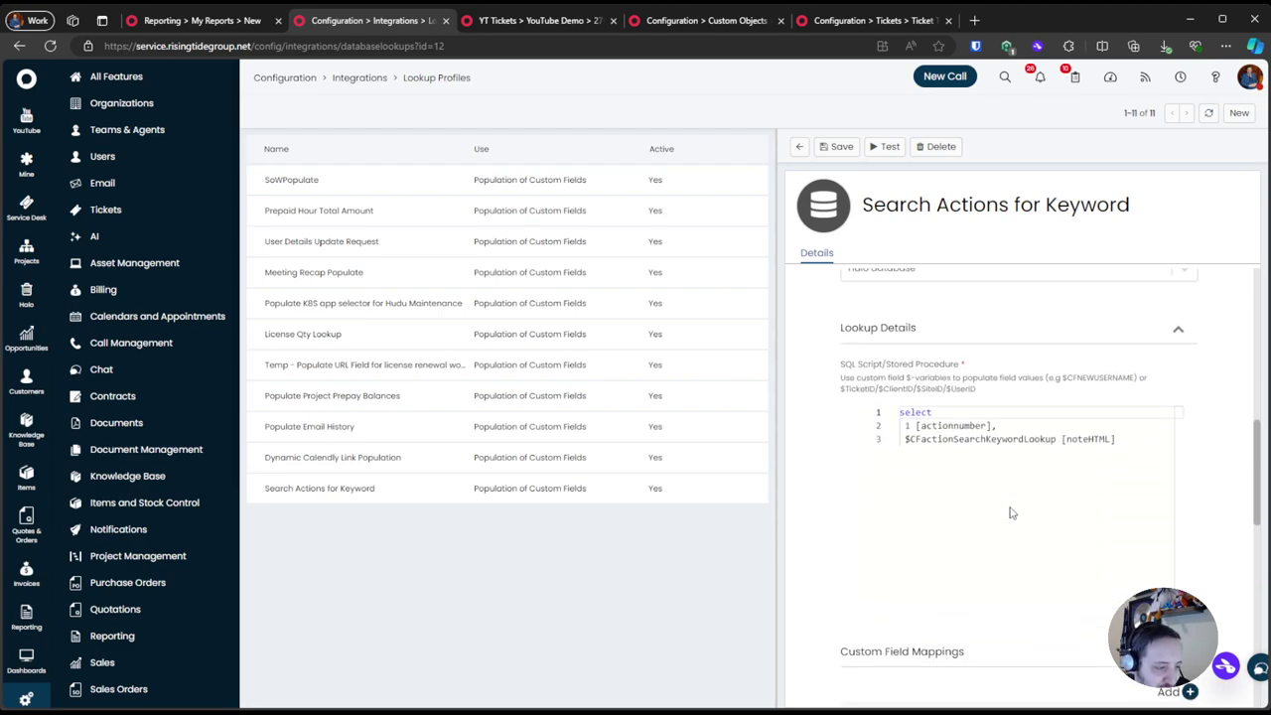
left_click(915, 438)
type("'%")
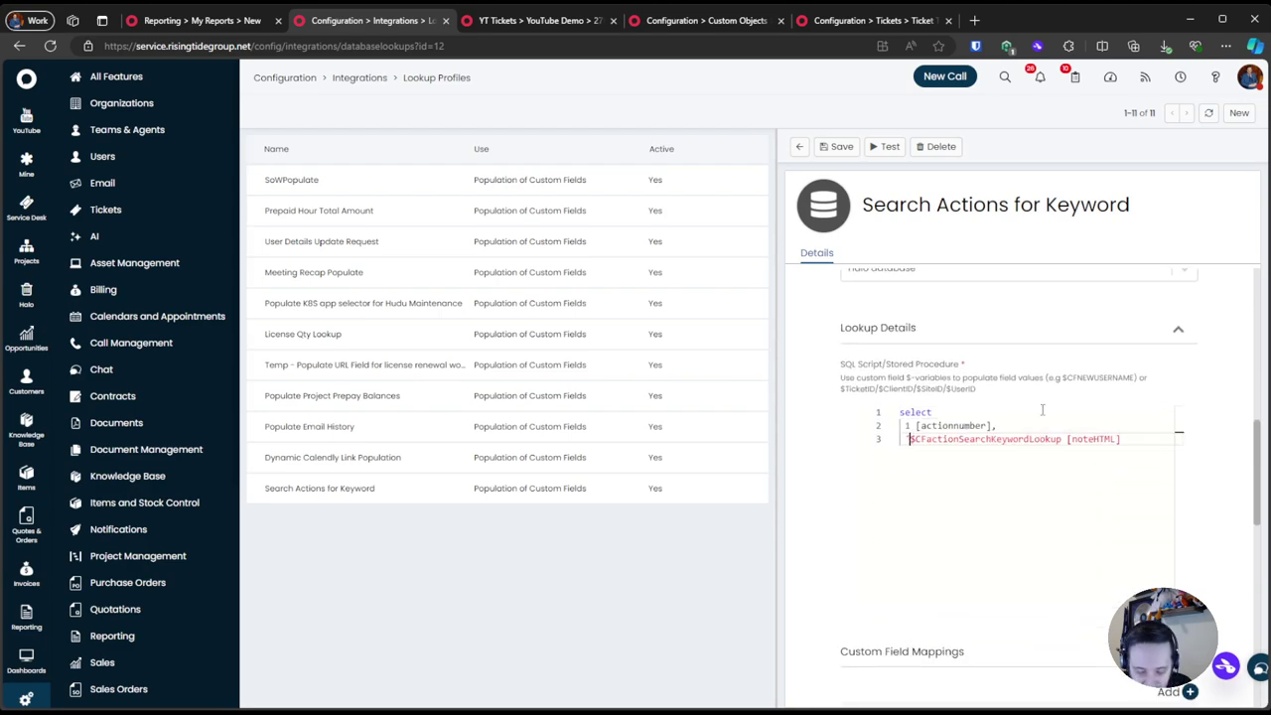
type("%'")
key("Delete")
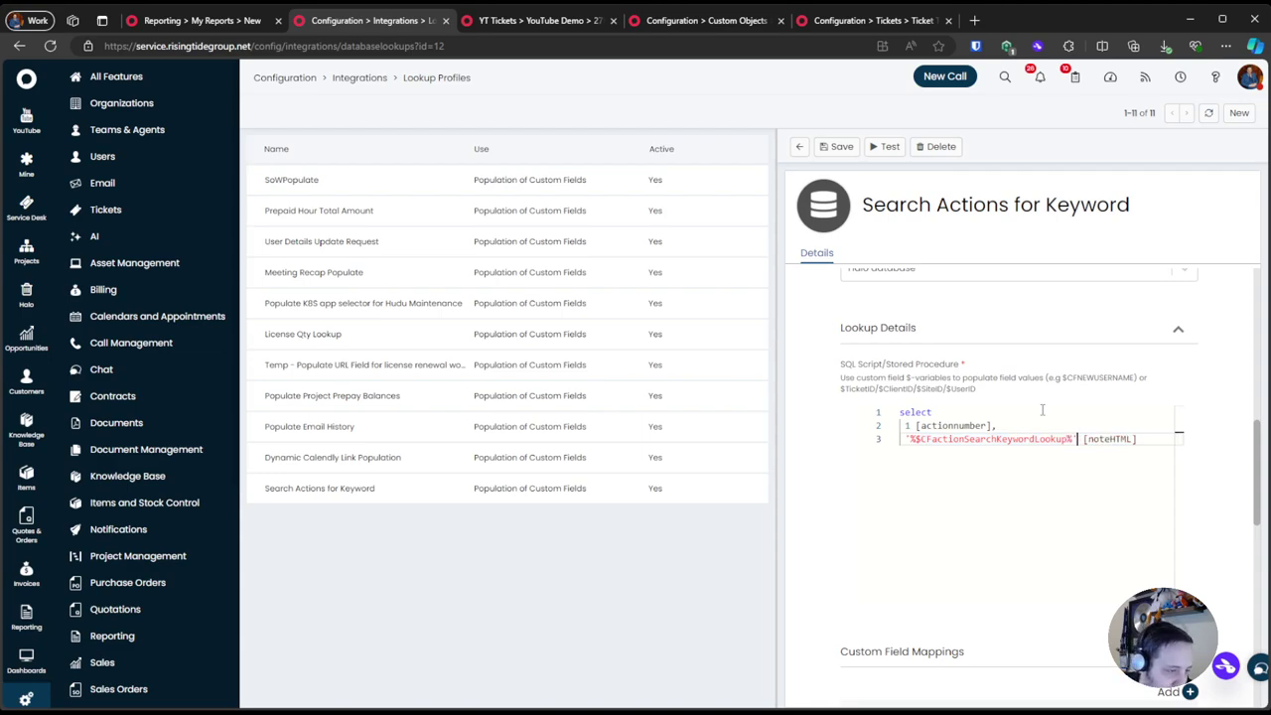
left_click(842, 147)
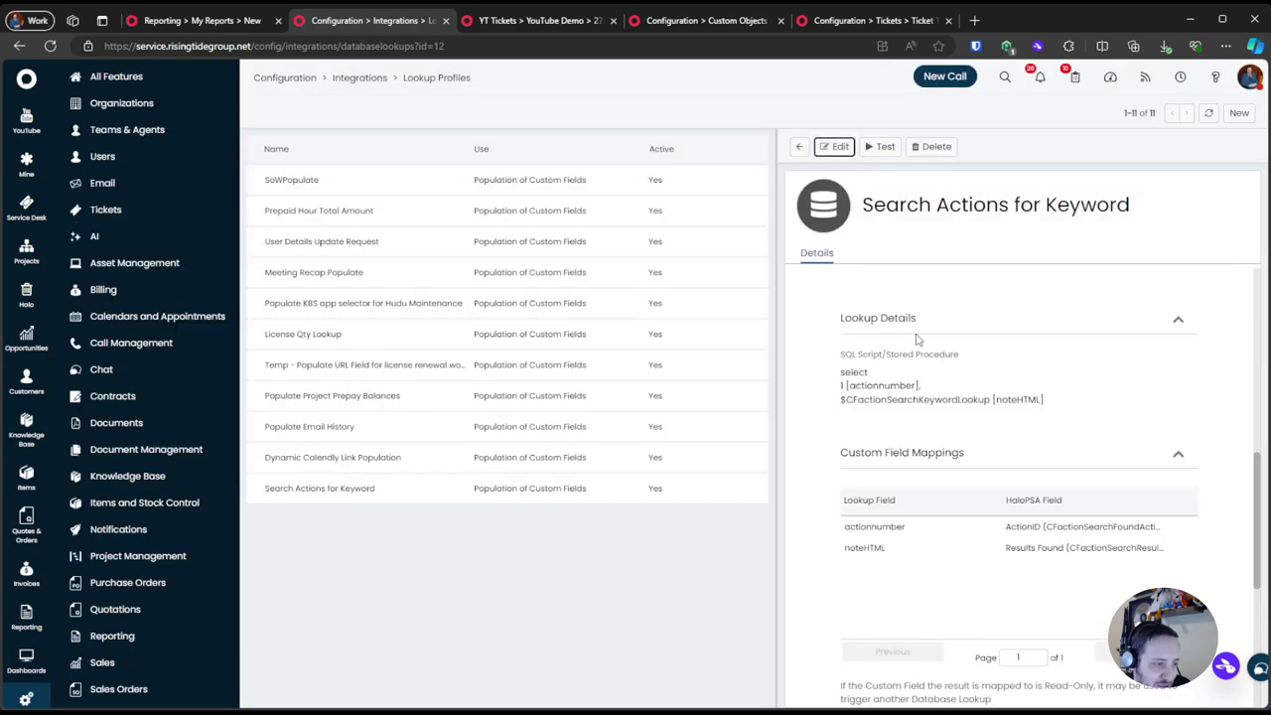
left_click_drag(846, 400, 1008, 399)
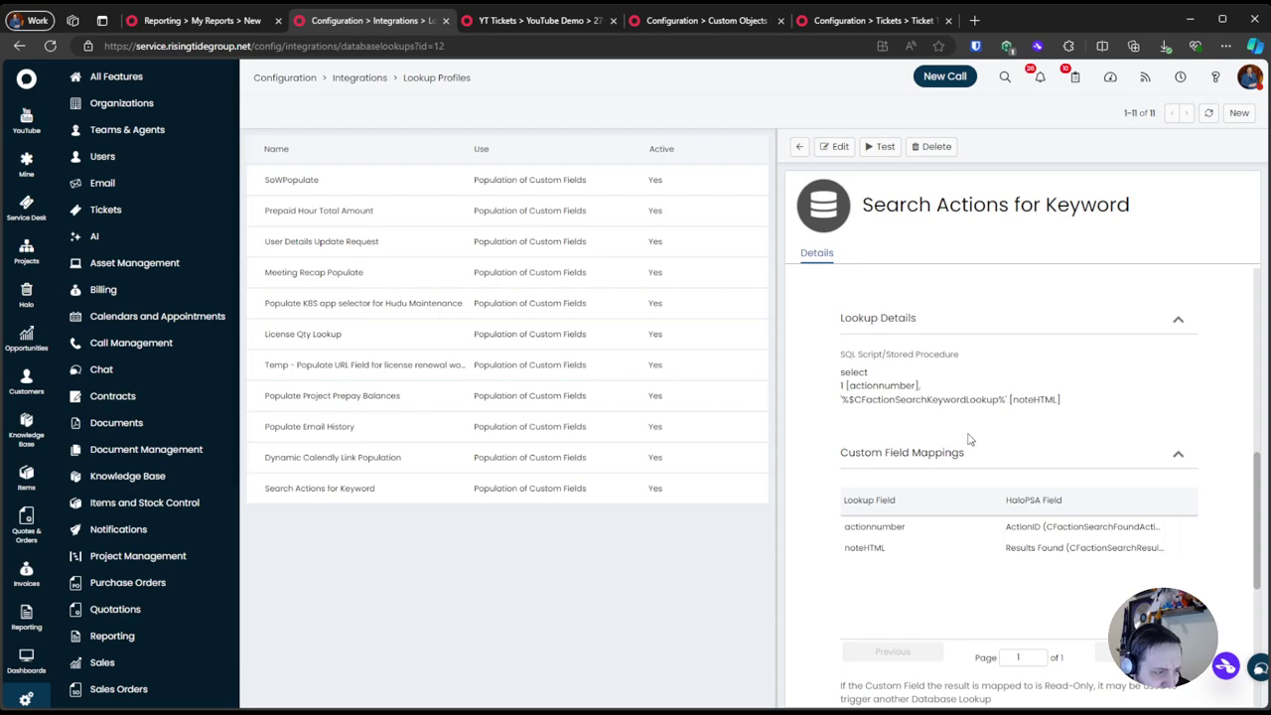
Open a test of the Search Actions for Keyword lookup and enter hudu as the Search Keyword value
scroll(959, 404, "up", 3)
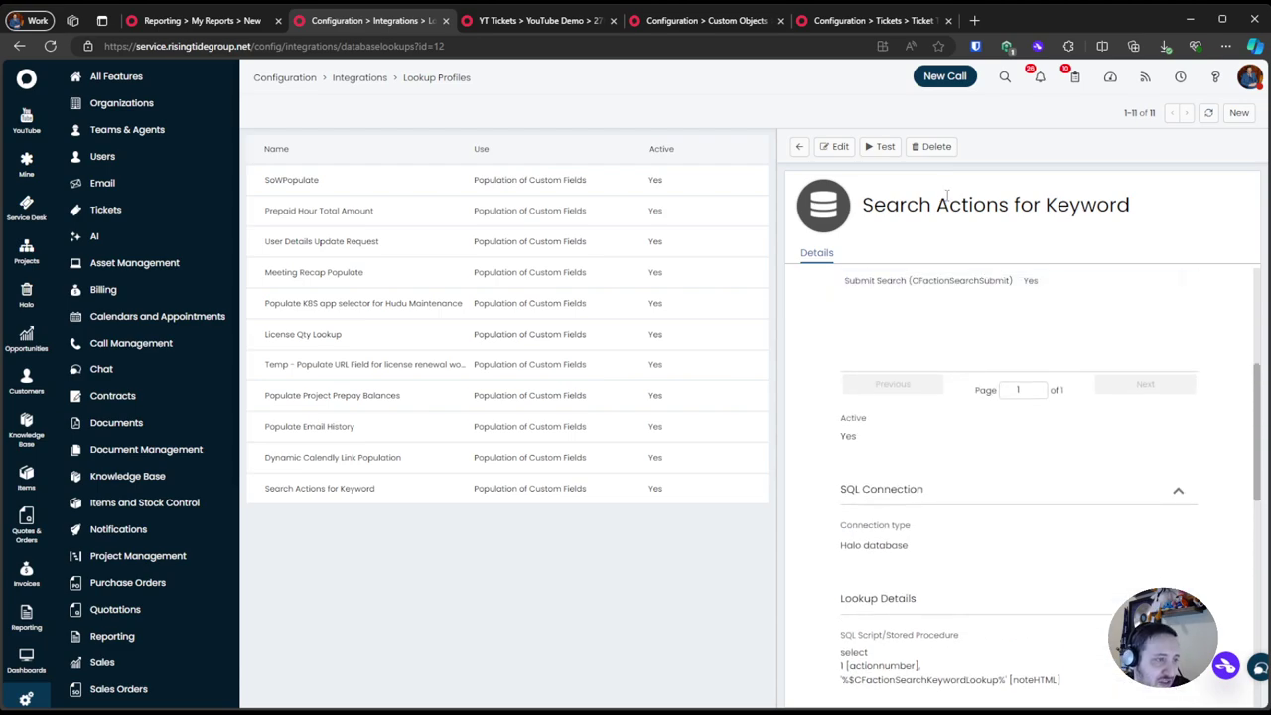
left_click(888, 147)
left_click(785, 343)
left_click(632, 401)
key("Escape")
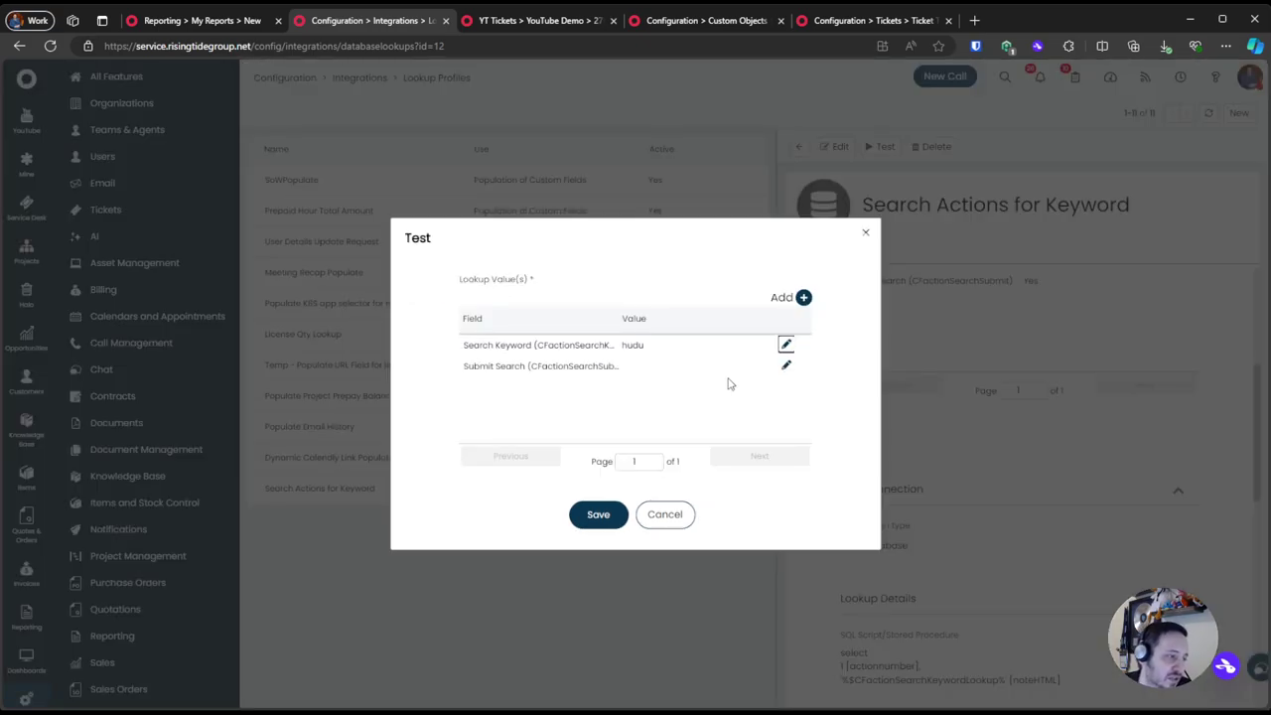
Choose Search as the Submit Search test value and run the lookup test
left_click(782, 369)
left_click(486, 392)
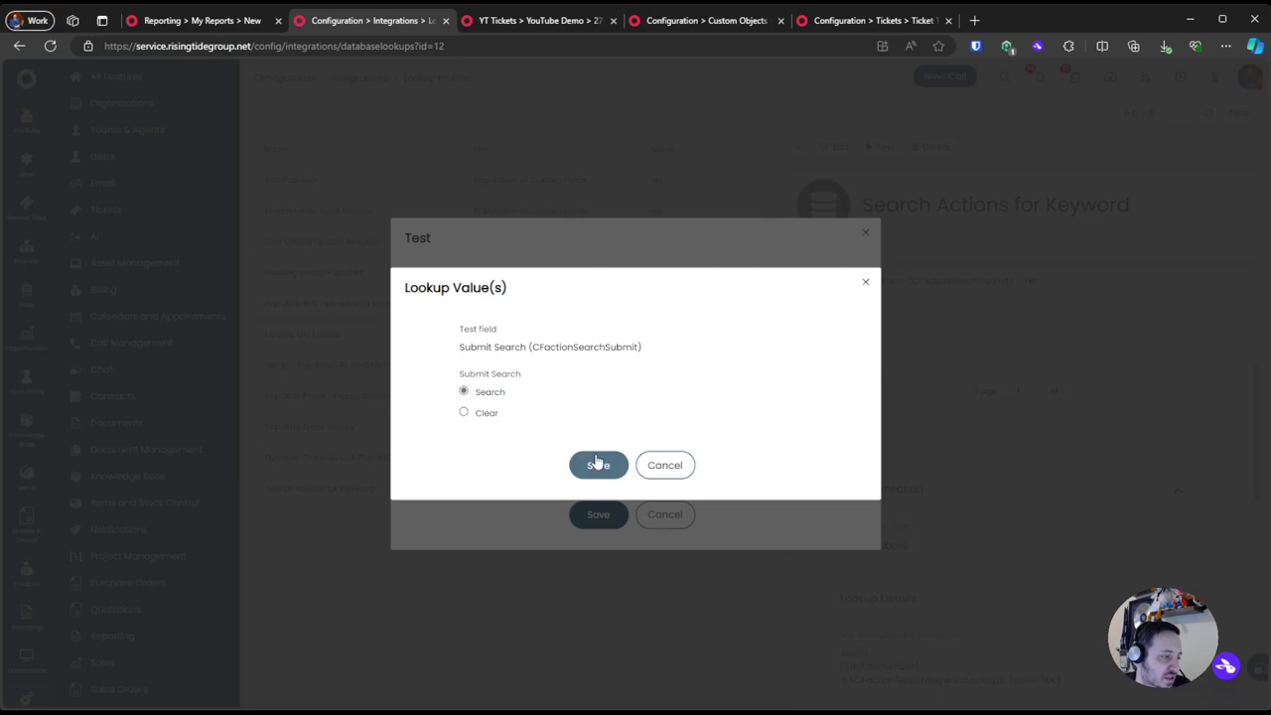
left_click(597, 464)
left_click(596, 513)
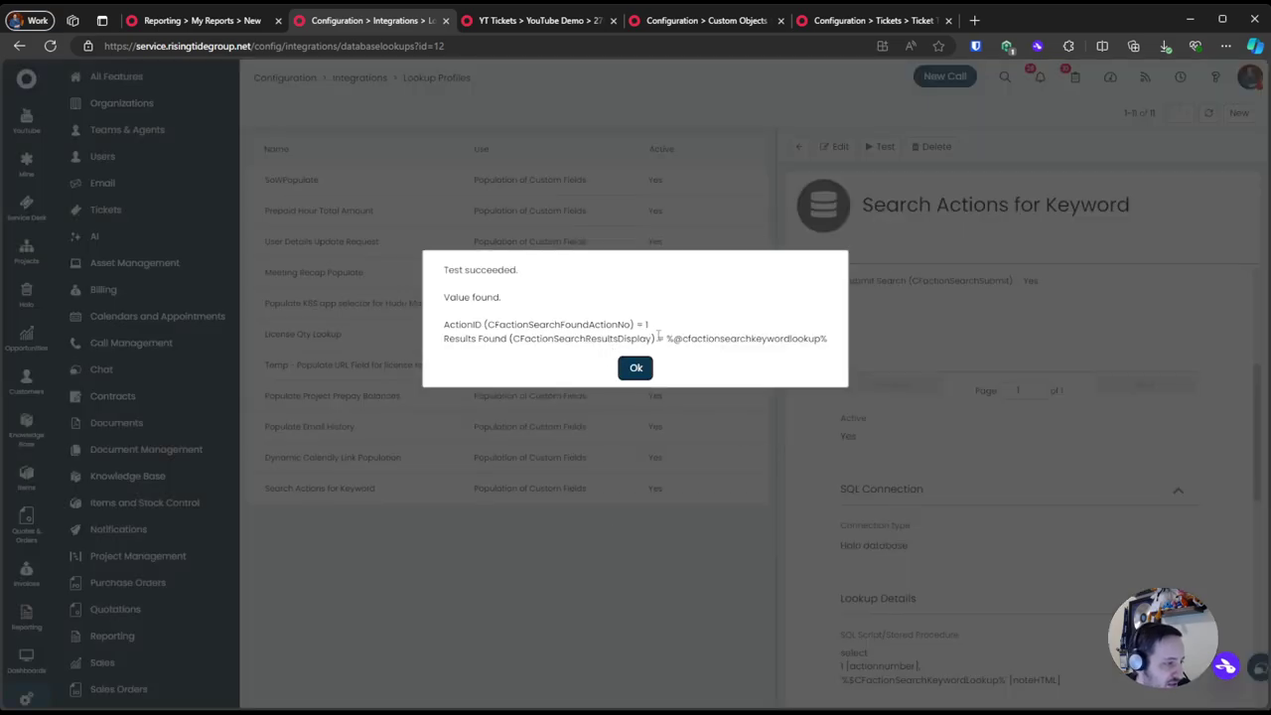
Examine the ActionID and Results Found values in the test result, and dismiss the message
left_click_drag(683, 338, 772, 337)
left_click_drag(445, 319, 660, 338)
left_click(808, 344)
left_click_drag(659, 339, 740, 339)
left_click(770, 338)
left_click_drag(830, 339, 649, 338)
left_click(641, 369)
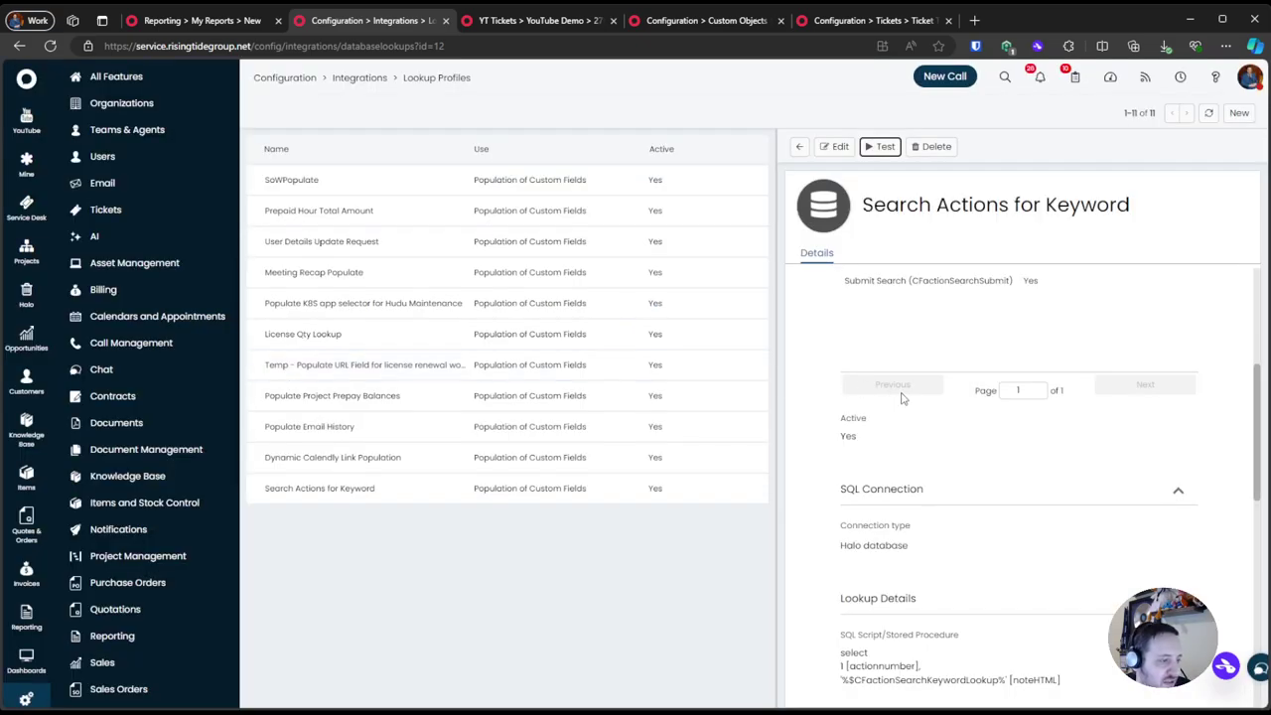
Reopen the lookup for editing and insert CONCAT( in front of the quoted keyword string in the SQL script
scroll(894, 427, "up", 2)
left_click(840, 147)
scroll(993, 461, "down", 6)
left_click(1177, 438)
key("Home")
type("COCNAT")
key("BackSpace")
key("BackSpace")
key("BackSpace")
key("BackSpace")
type("NCAT(")
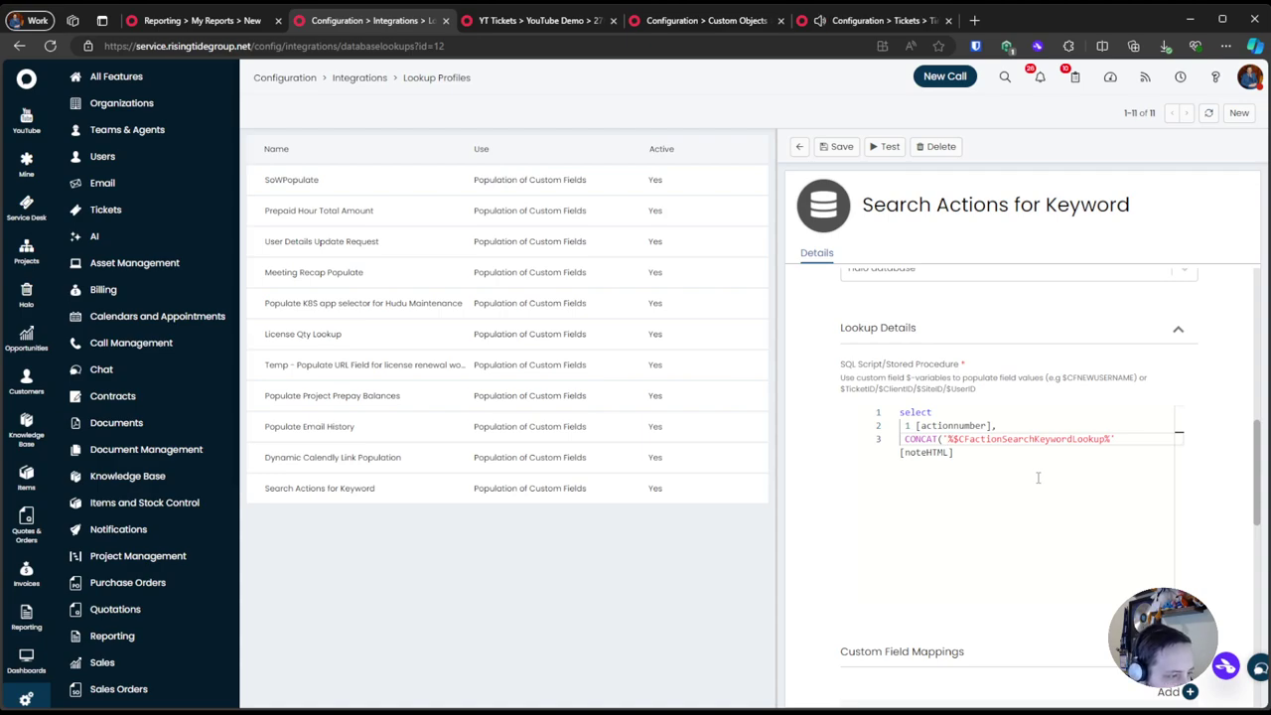
Complete the noteHTML expression as CONCAT('%',$CFactionSearchKeywordLookup,'%') and save the lookup
type("'%',")
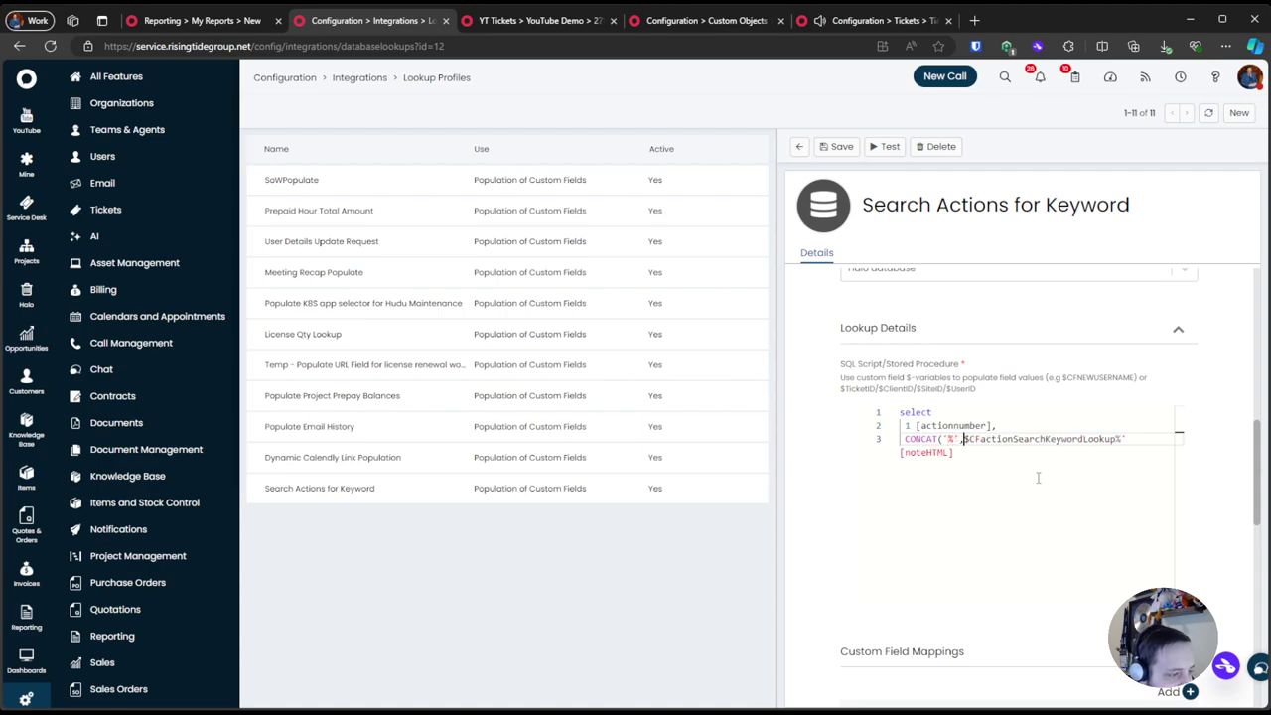
key("Left")
key("Left")
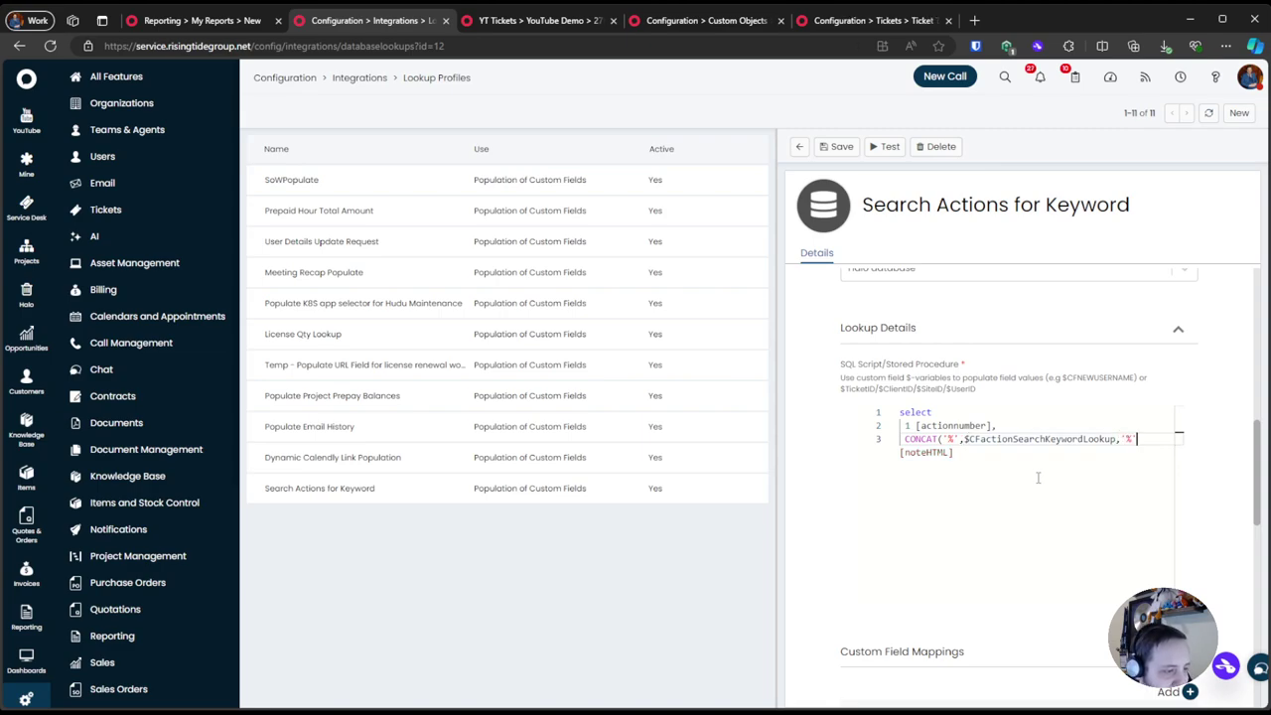
type(")")
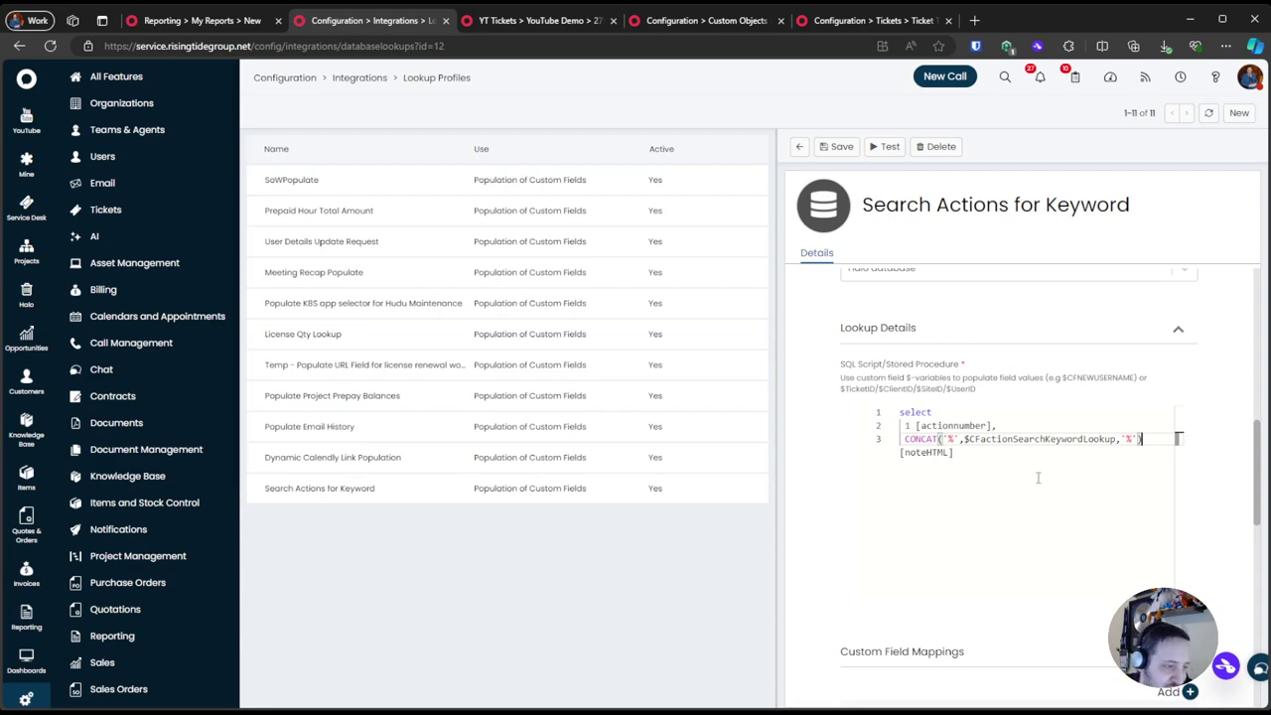
key("End")
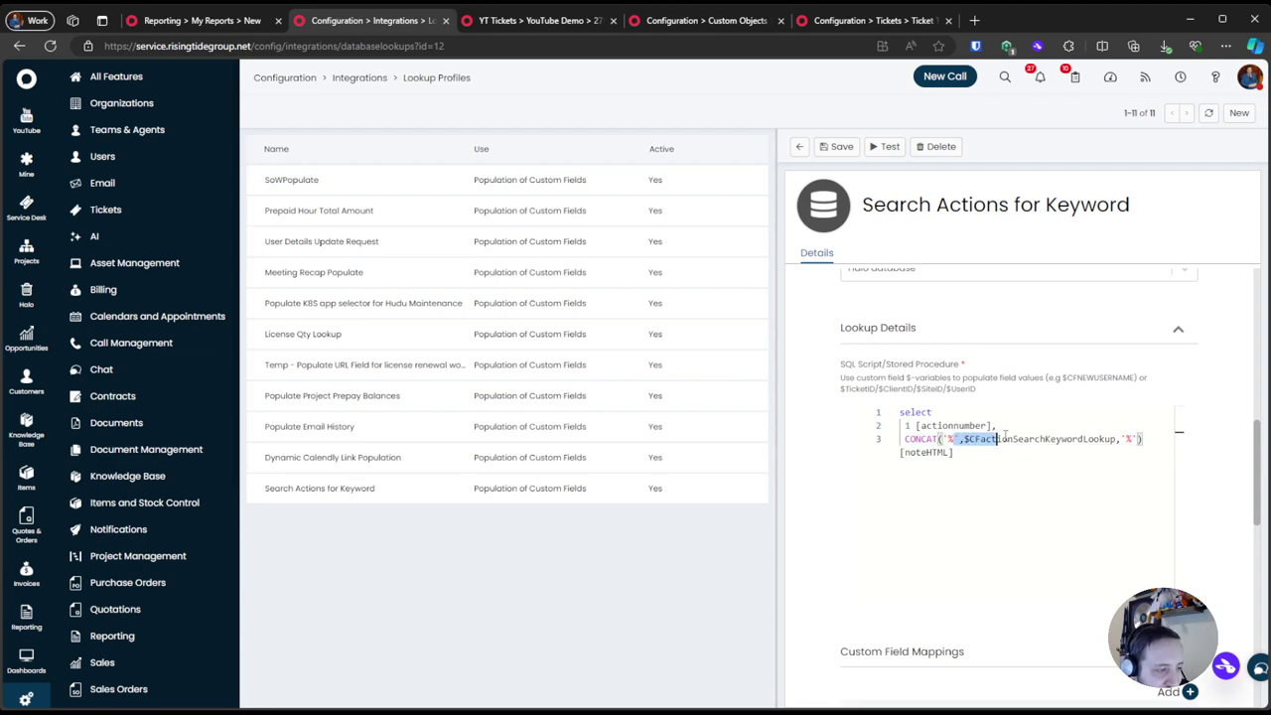
left_click_drag(1142, 439, 902, 439)
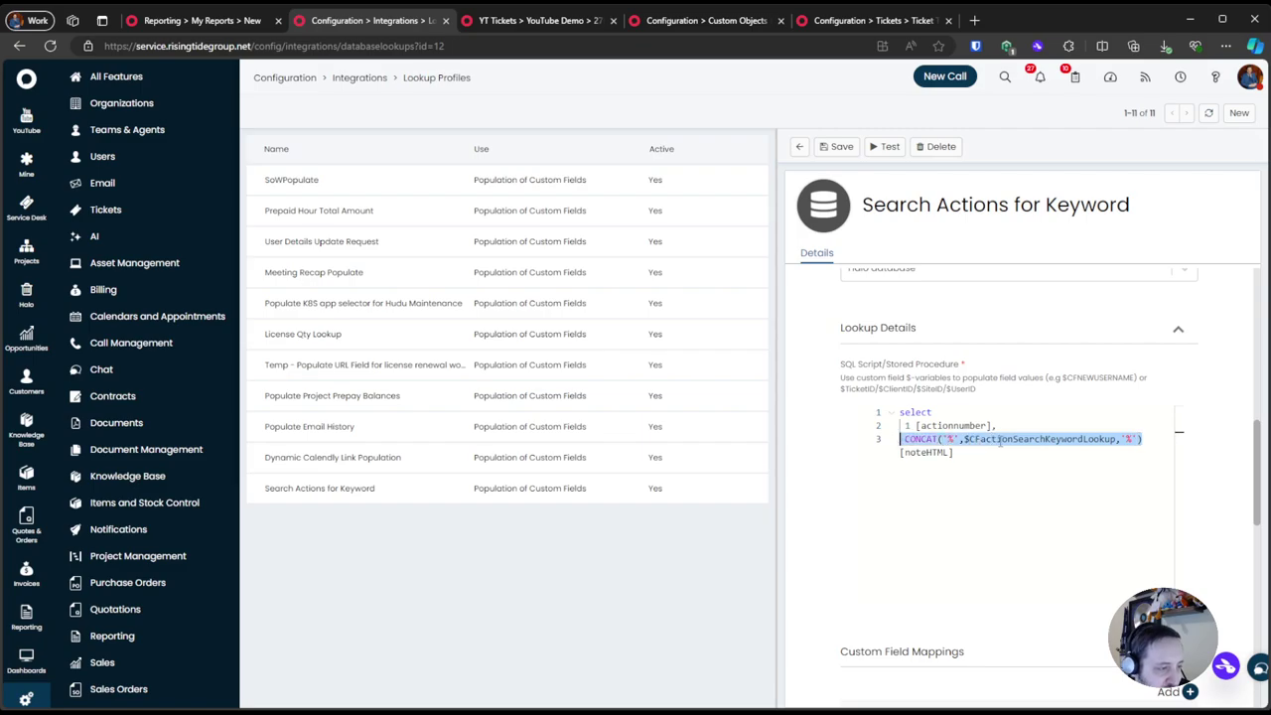
left_click(905, 438)
left_click(842, 146)
Open a test of the CONCAT version of the lookup and set the Search Keyword value to hudu
left_click(883, 147)
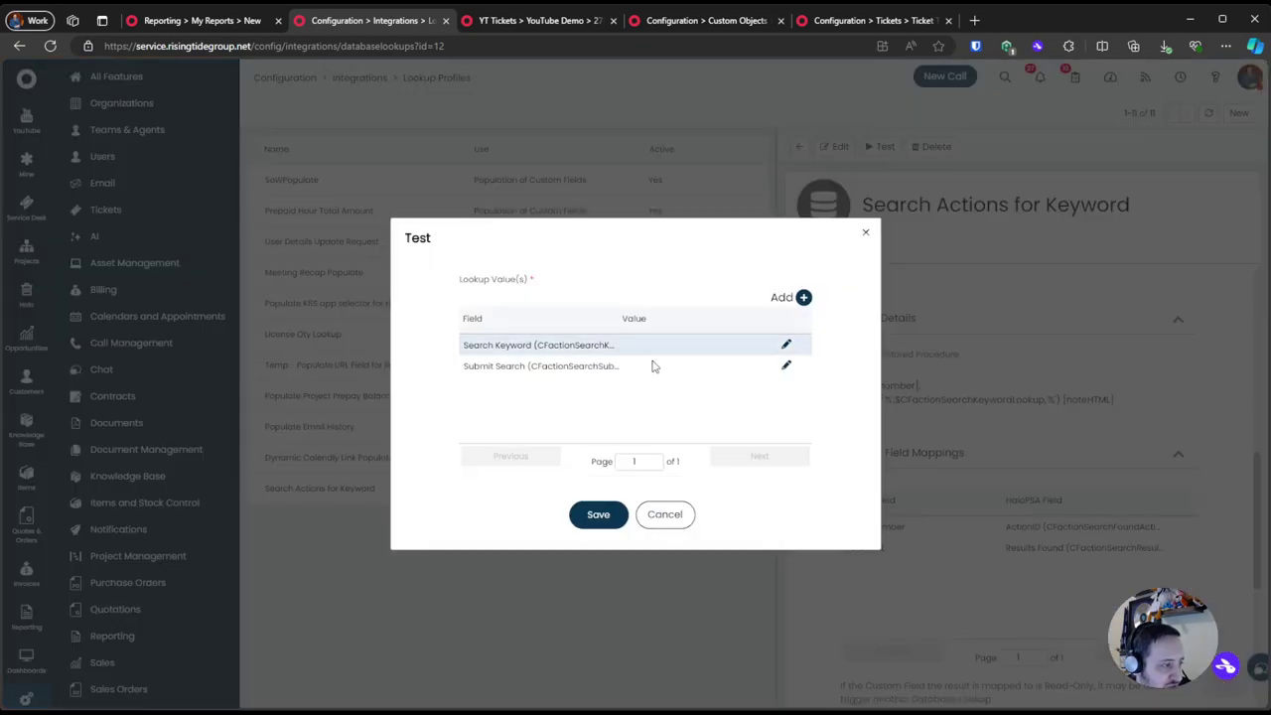
left_click(786, 344)
left_click(627, 400)
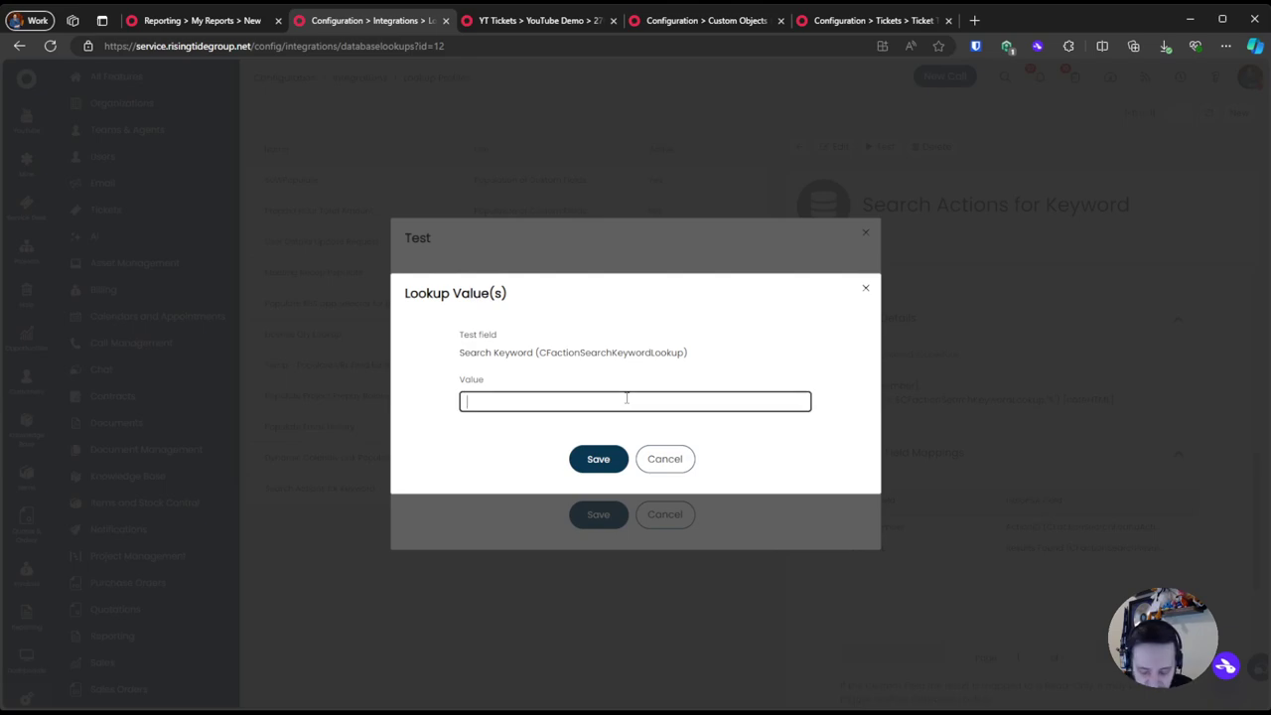
left_click(596, 461)
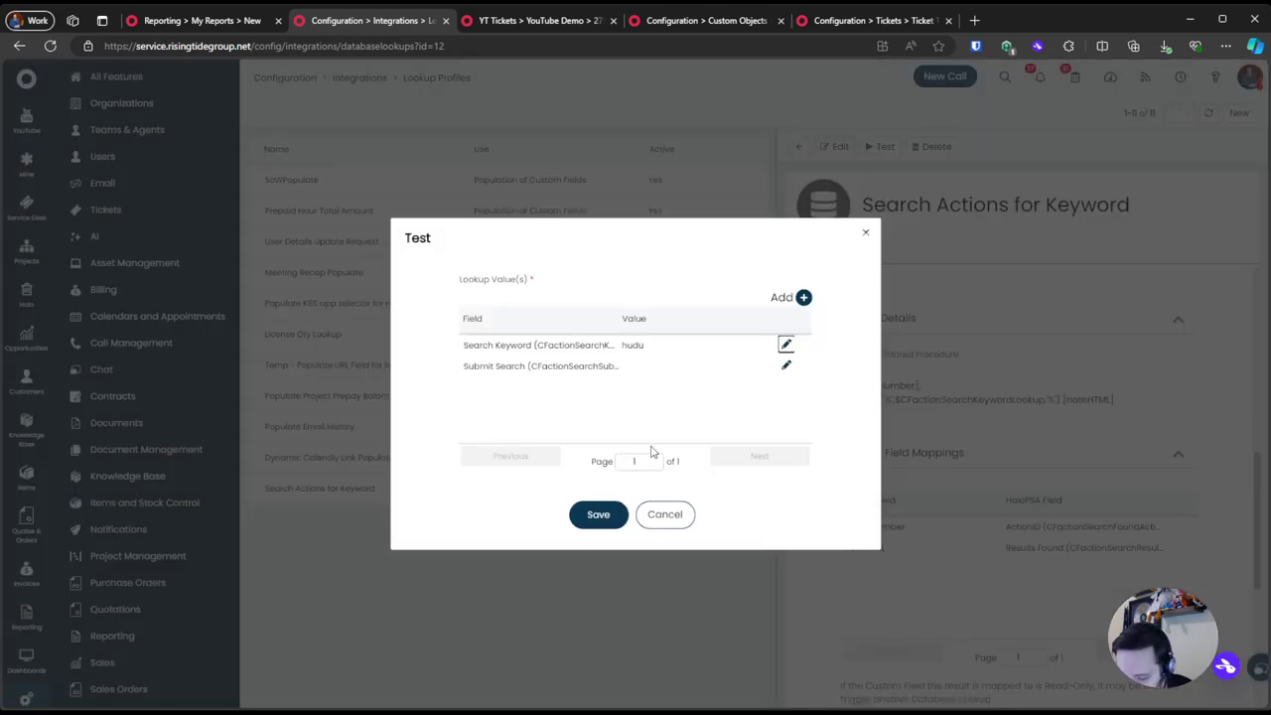
Set the Submit Search test value to Search, run the test, check the Results Found value, and dismiss the message
left_click(785, 366)
left_click(463, 391)
left_click(597, 465)
left_click(598, 513)
left_click_drag(709, 344, 772, 348)
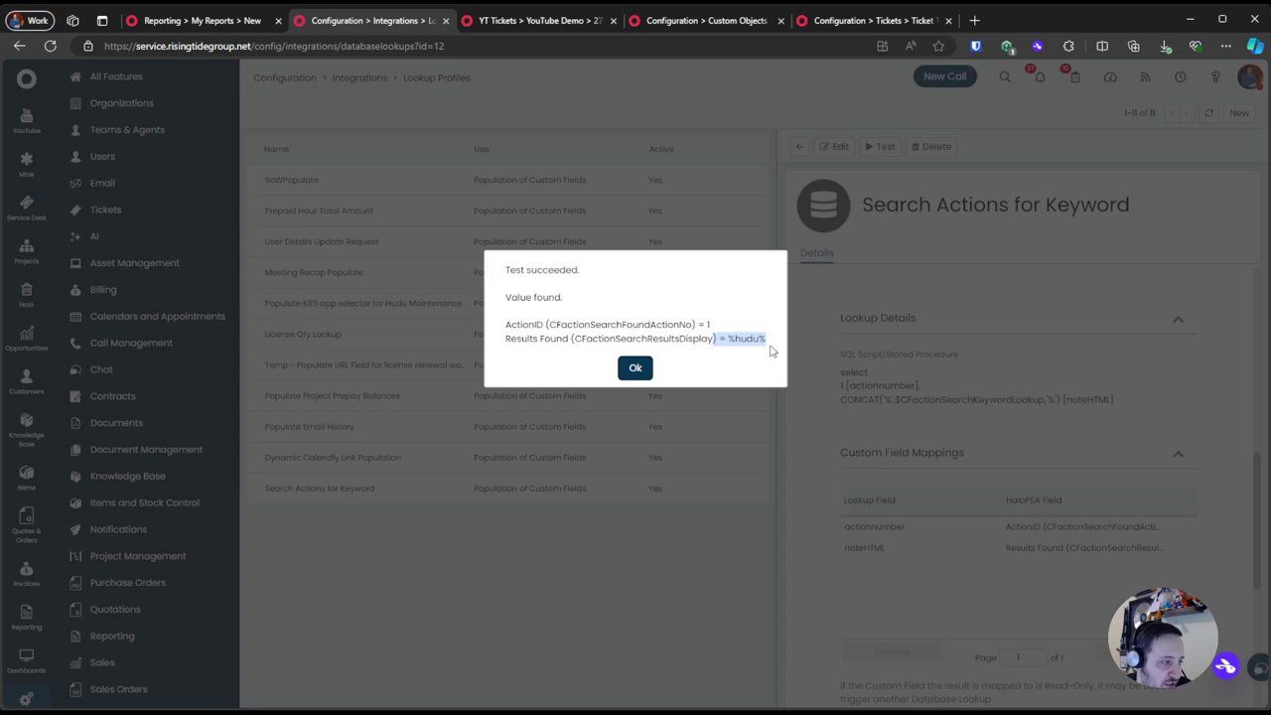
left_click(635, 367)
Add the original actions query, filtered by note and faultid = $TicketID, below the test statement in the lookup's SQL script
left_click(837, 145)
scroll(1023, 447, "down", 10)
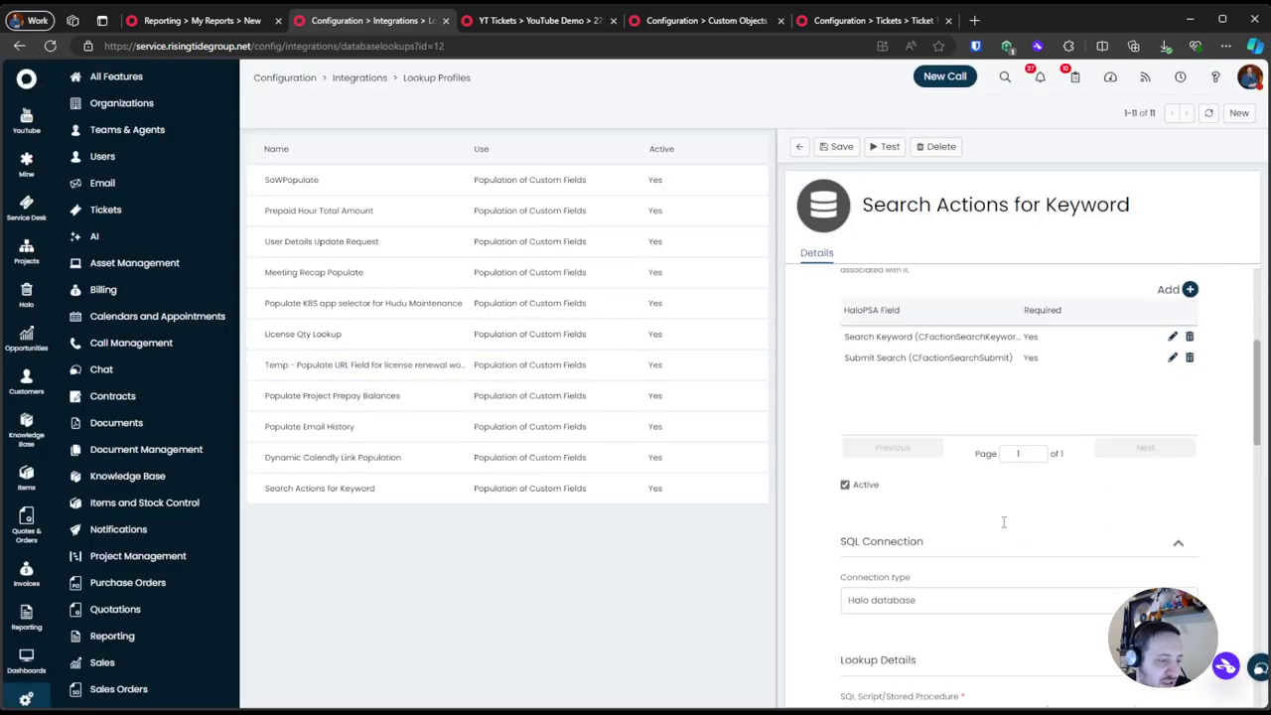
left_click(1086, 455)
type("select  Faultid, actionnumber, note, who, noteHTML   from actions where note like '%$CFactionSearchKeywordLookup%' and faultid = $TicketID")
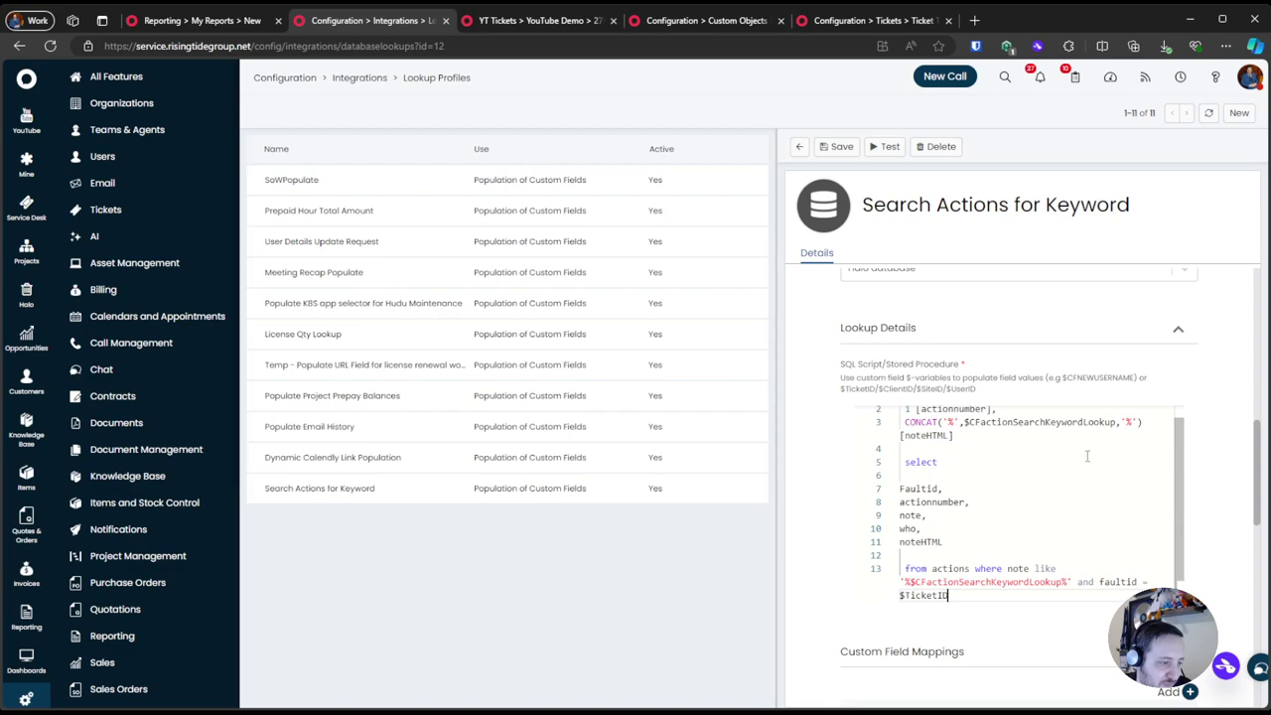
Delete the temporary test select statement and leftover blank lines above the original query in the SQL script
scroll(1014, 479, "up", 1)
left_click_drag(904, 439, 1144, 439)
key("BackSpace")
key("shift+Home")
key("BackSpace")
key("shift+Up")
key("shift+Up")
key("BackSpace")
key("Delete")
Replace the query's quoted LIKE pattern with CONCAT('%',$CFactionSearchKeywordLookup,'%') and save the lookup
double_click(1044, 519)
left_click_drag(901, 533, 1068, 532)
type("CONCAT('%', $CFactionSearchKeywordLookup,'%')")
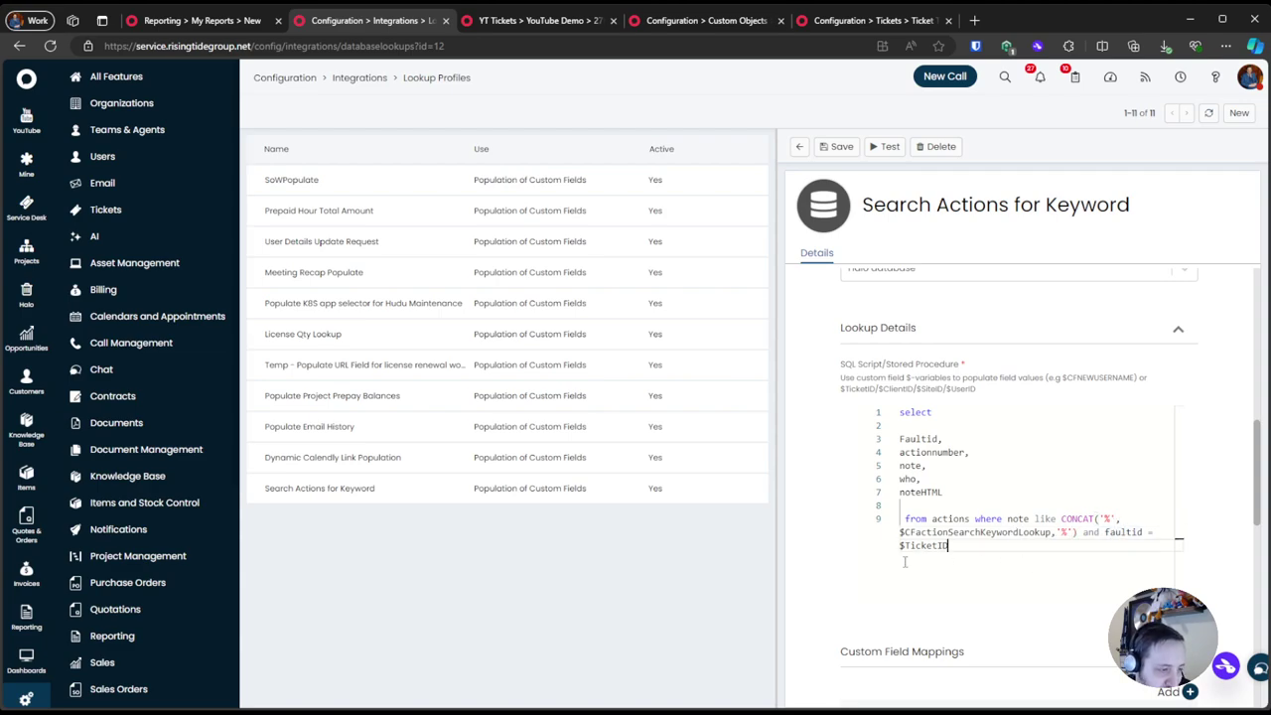
left_click(834, 146)
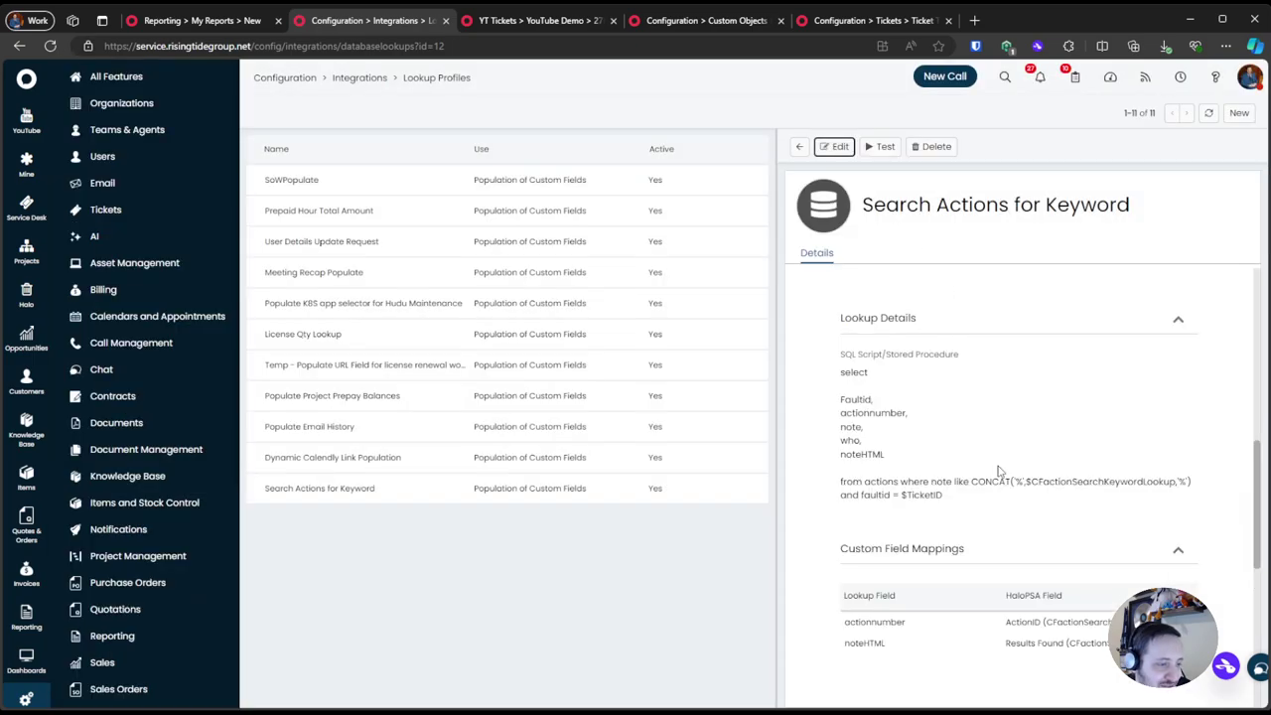
Switch to the test ticket, set Submit Search to Search for the Hudu keyword, and examine the Results Found text
left_click(240, 22)
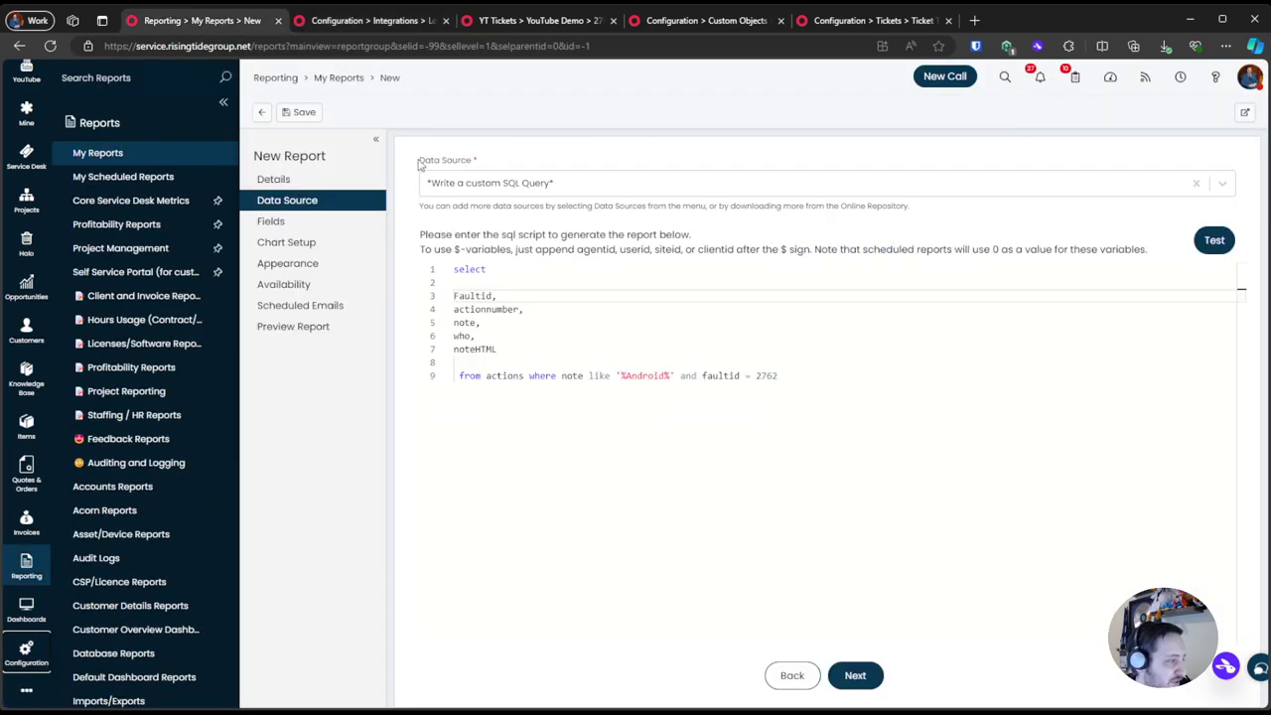
left_click(508, 20)
left_click(579, 361)
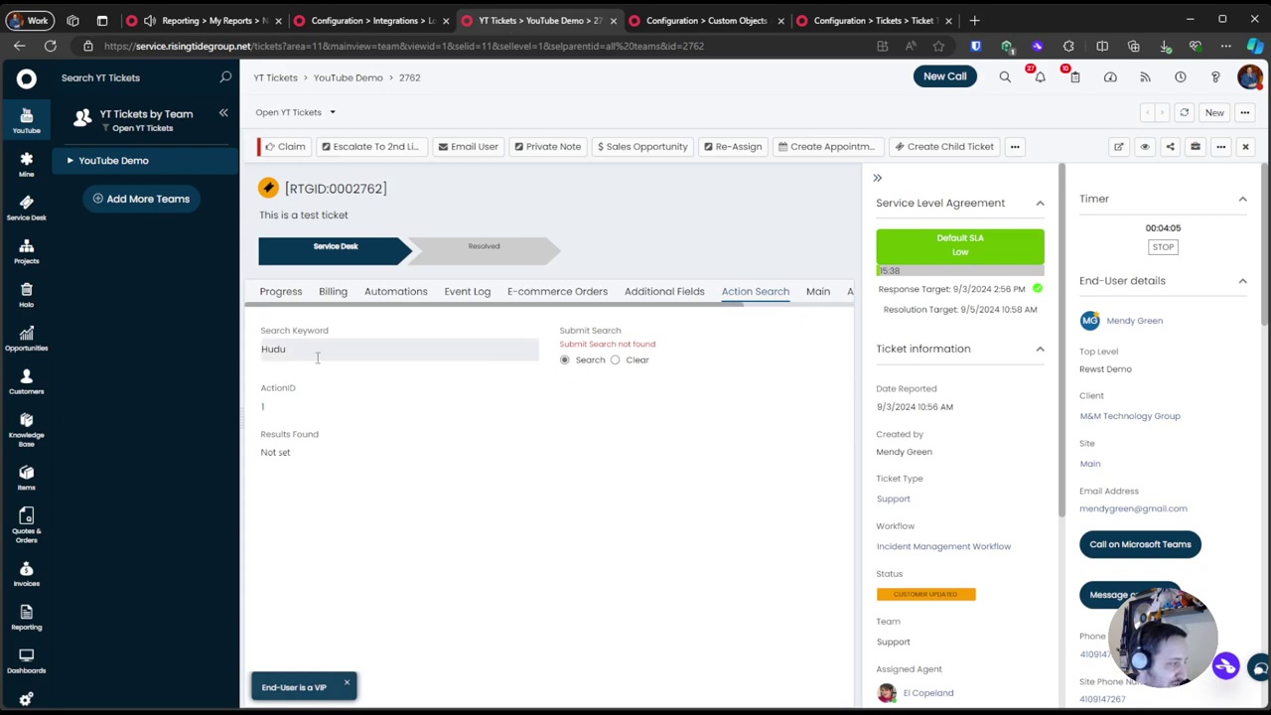
left_click_drag(431, 453, 260, 453)
left_click(462, 460)
left_click_drag(371, 452, 442, 458)
left_click(442, 457)
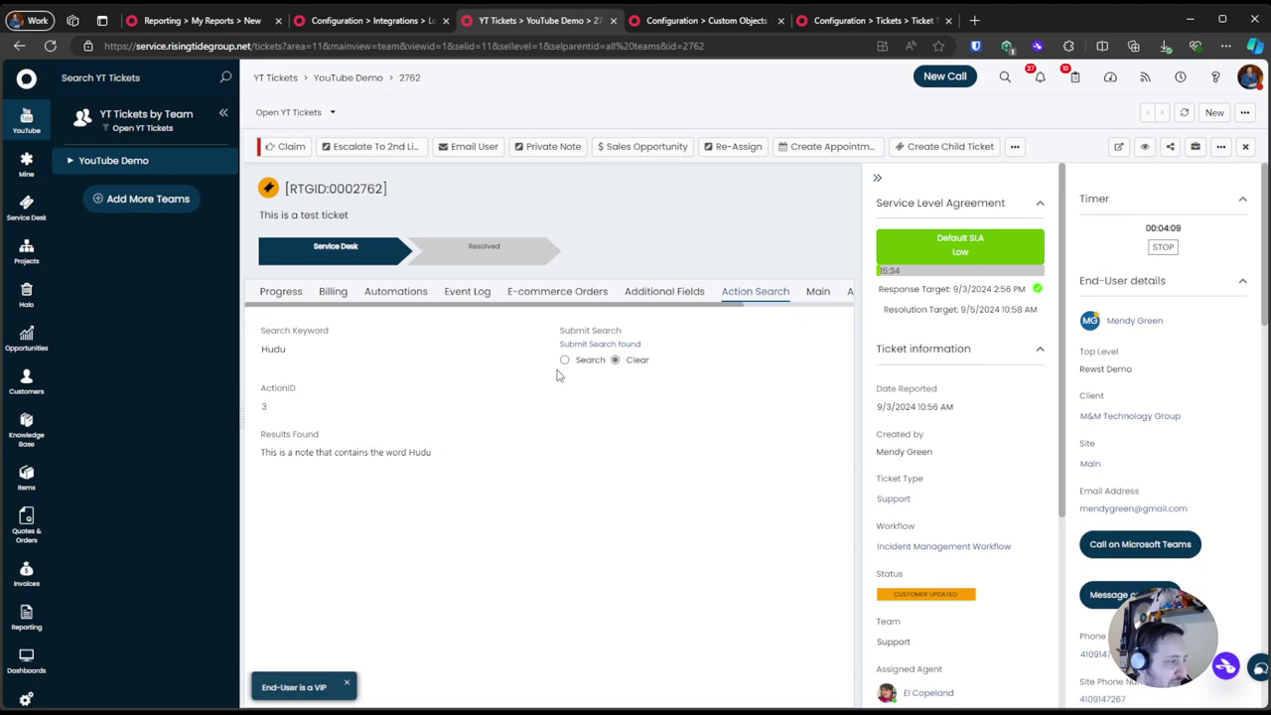
Set the ticket's Submit Search to Search once more and examine the Submit Search and ActionID fields
left_click(564, 359)
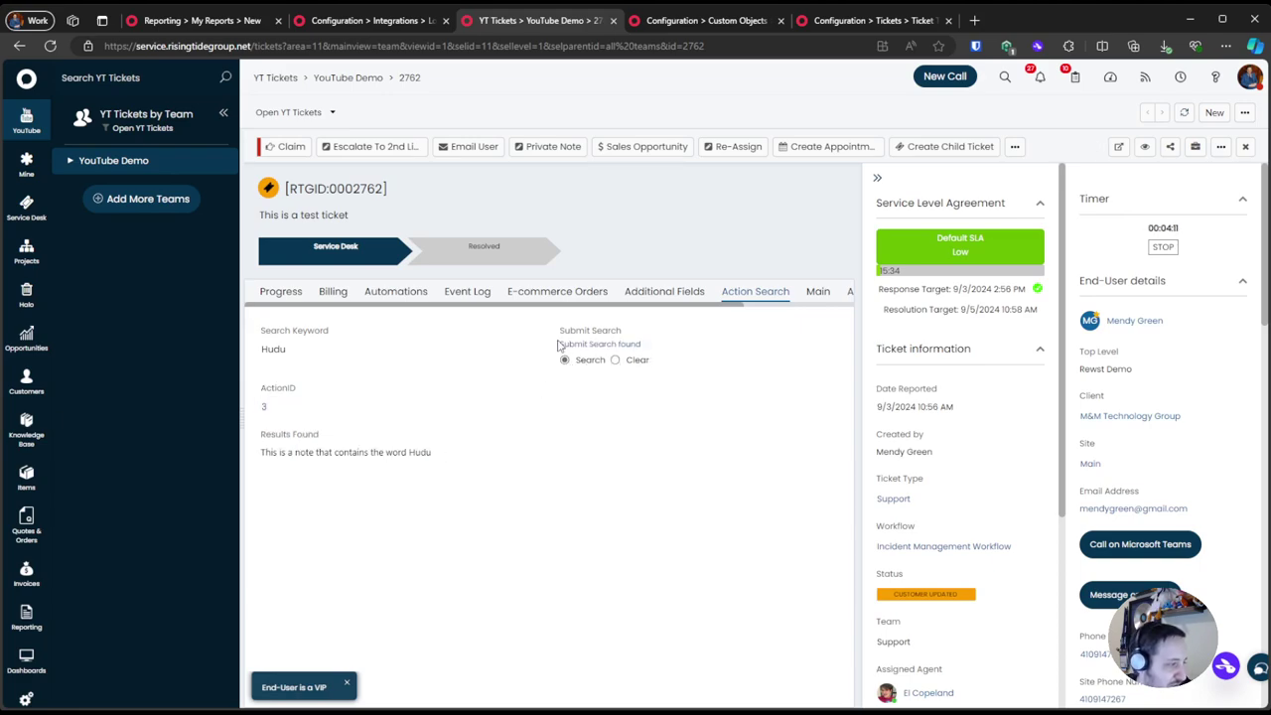
left_click_drag(552, 337, 704, 361)
left_click(612, 372)
left_click_drag(545, 331, 687, 374)
left_click(686, 374)
left_click_drag(256, 389, 329, 426)
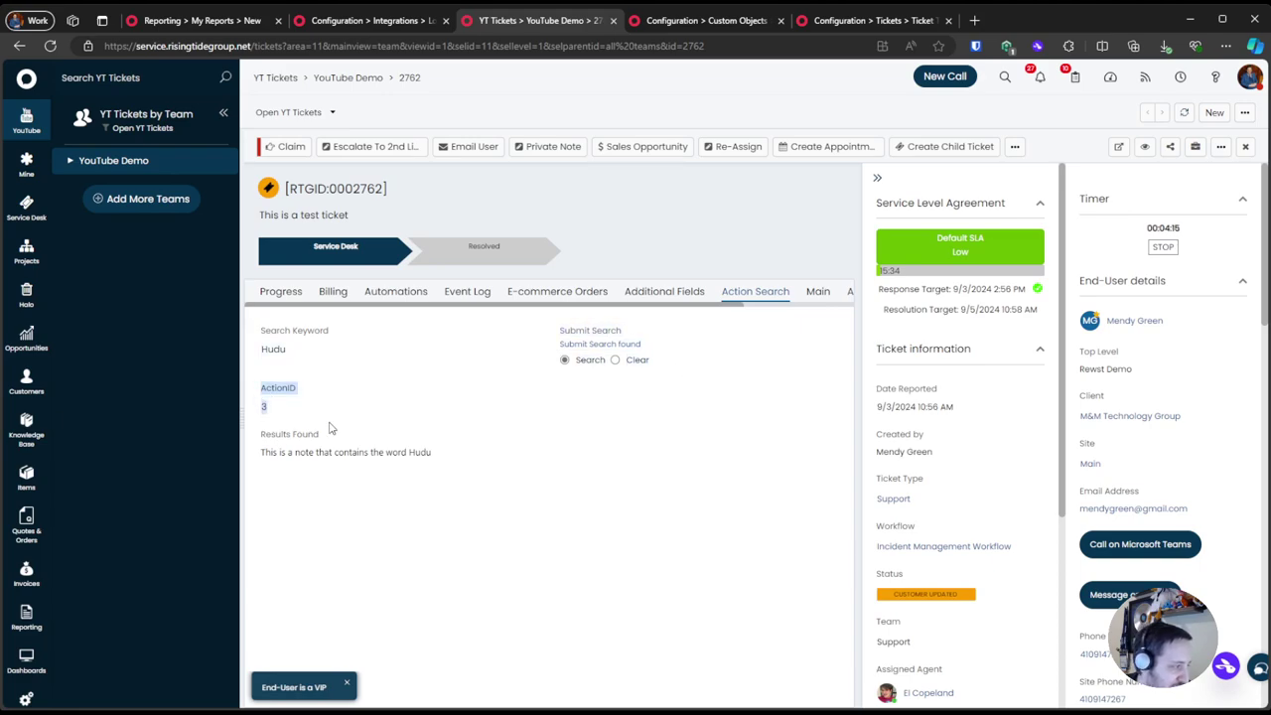
left_click(320, 408)
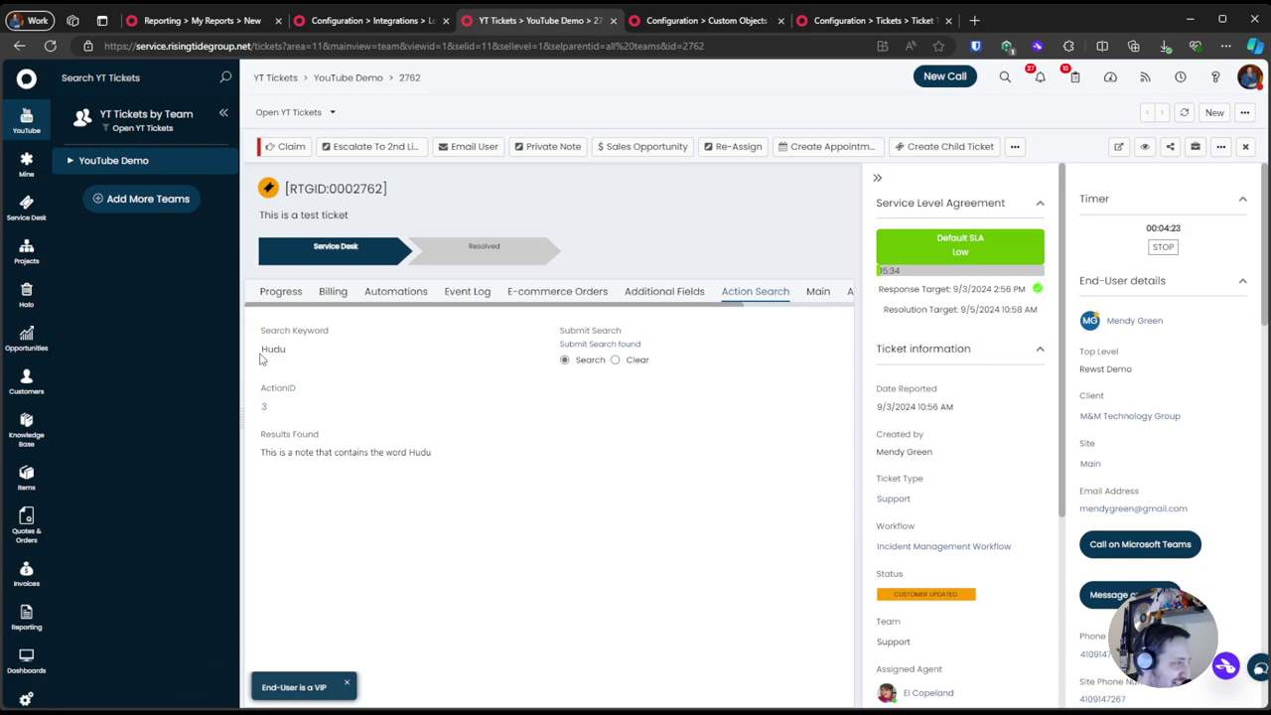
Replace the Search Keyword on the test ticket with Android
left_click_drag(265, 331, 364, 335)
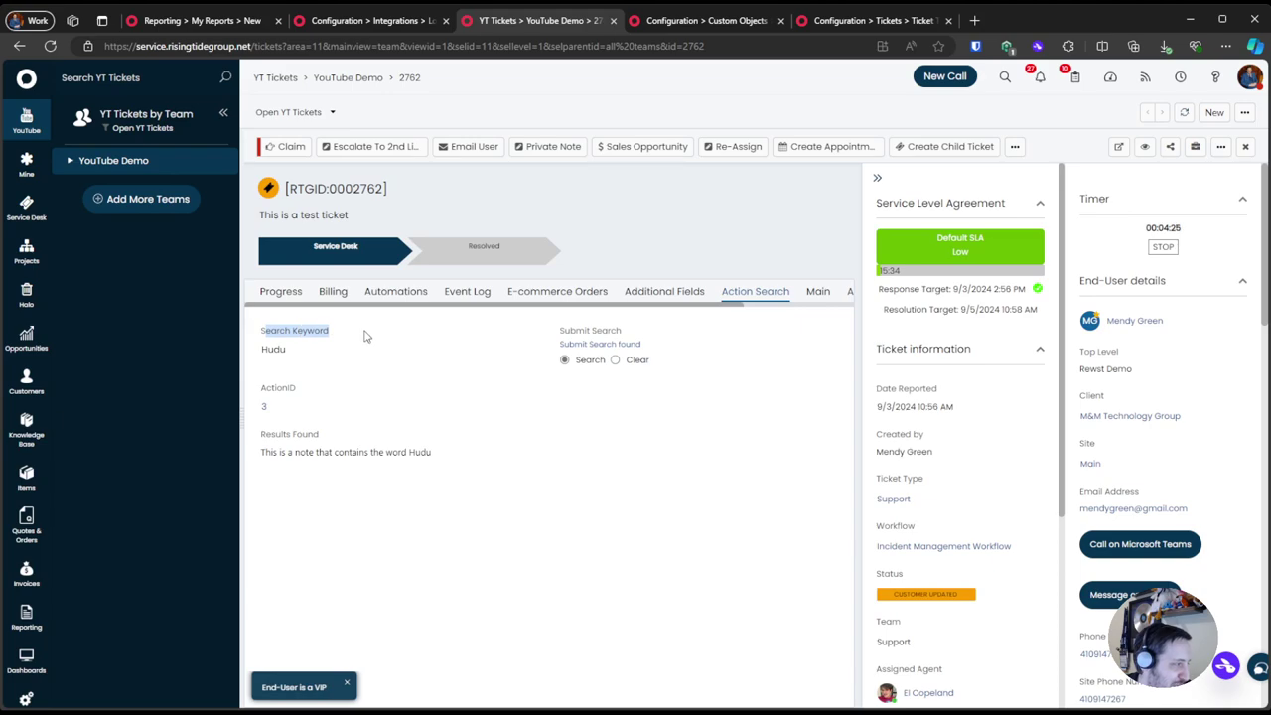
left_click(334, 350)
double_click(346, 353)
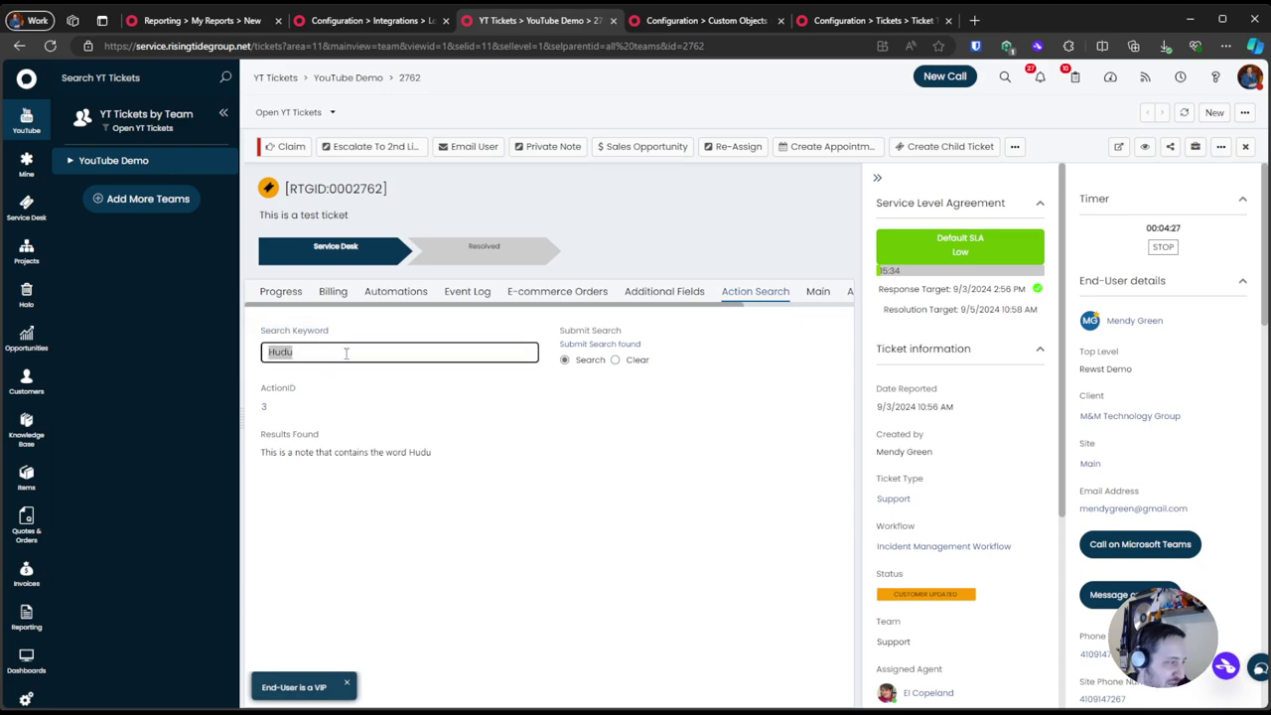
type("Android")
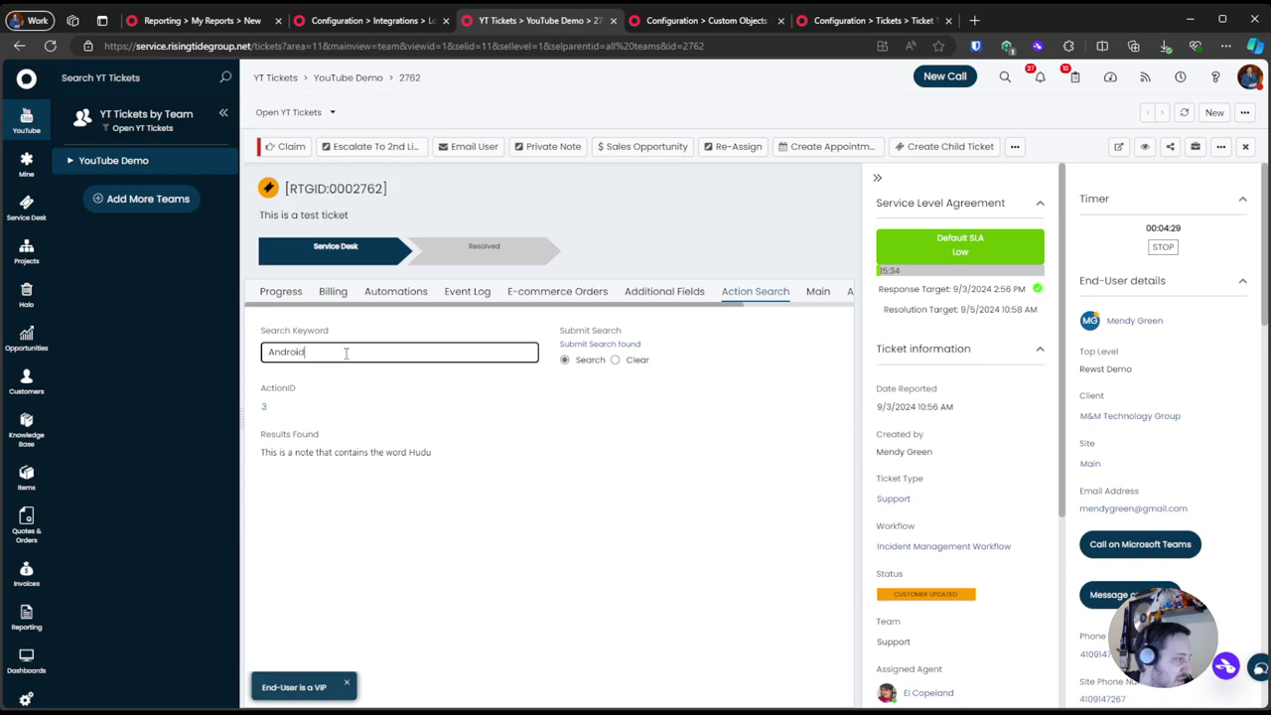
left_click(363, 385)
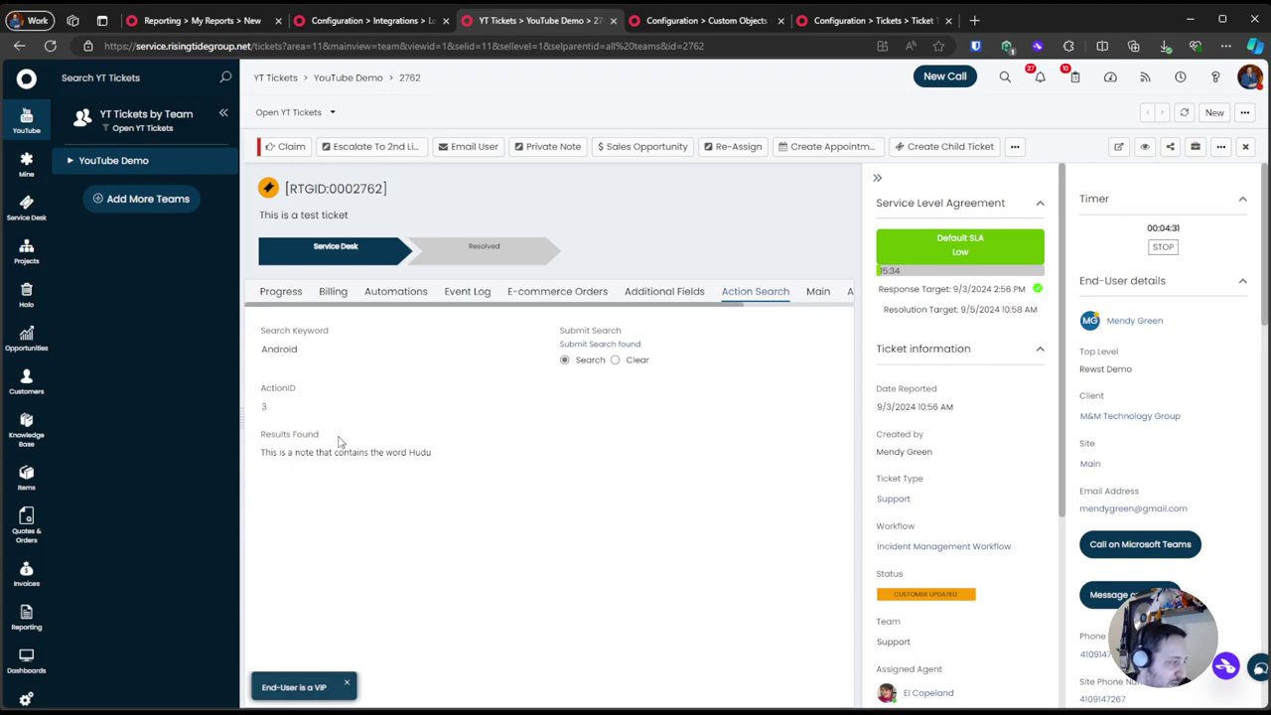
Try to rerun the lookup for the Android keyword by toggling Submit Search between Clear and Search, ending on Search
left_click(615, 362)
left_click(573, 361)
left_click(629, 361)
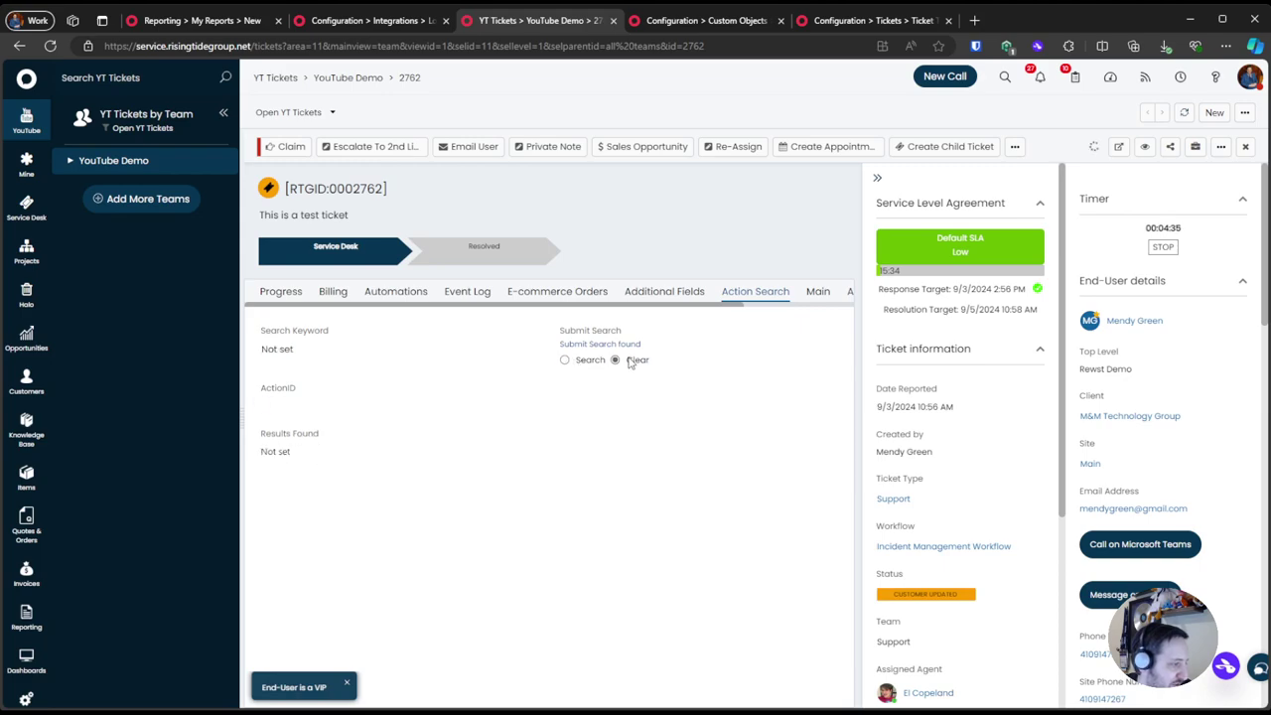
left_click(573, 362)
Set the ticket's Search Keyword to Rewst
left_click(308, 346)
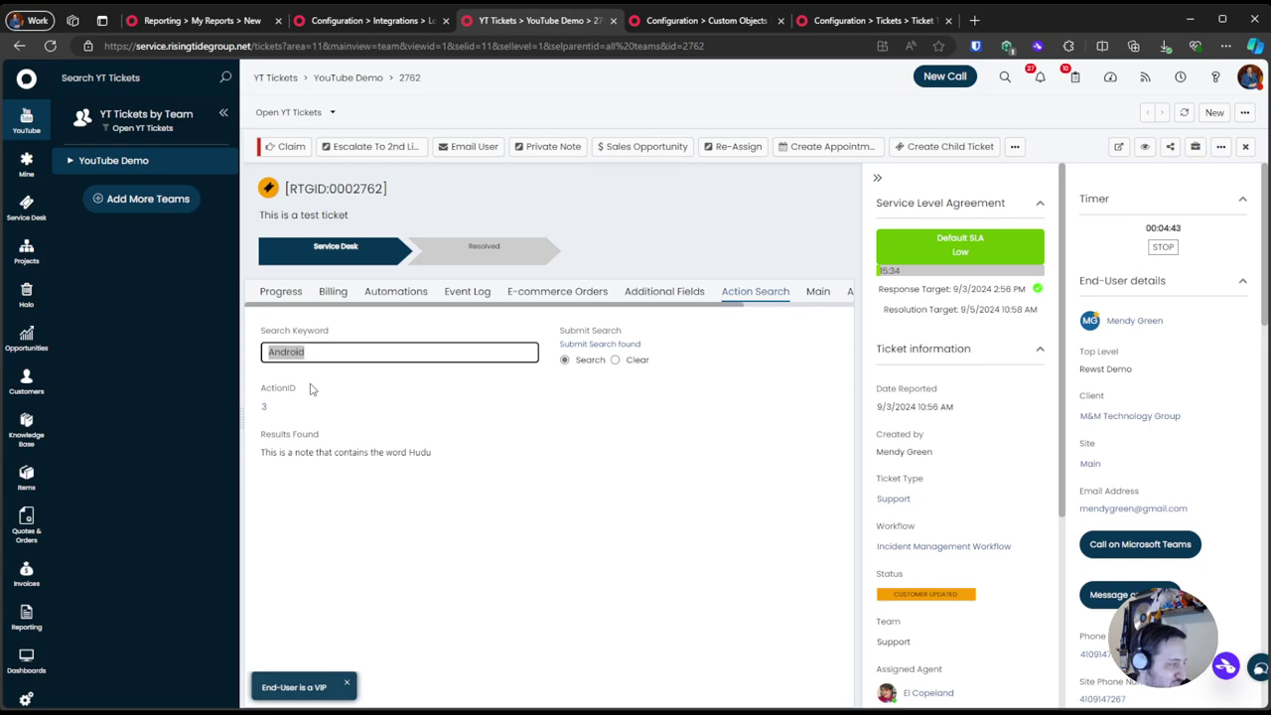
key("BackSpace")
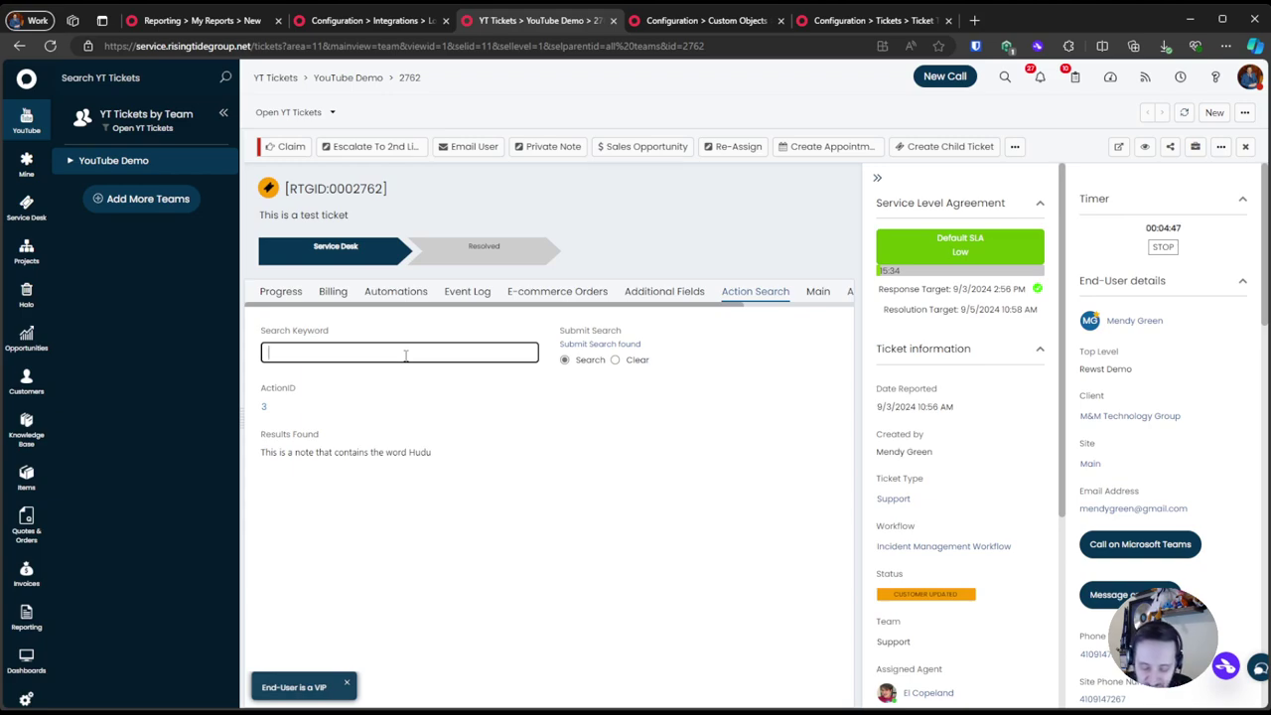
type("Rewst")
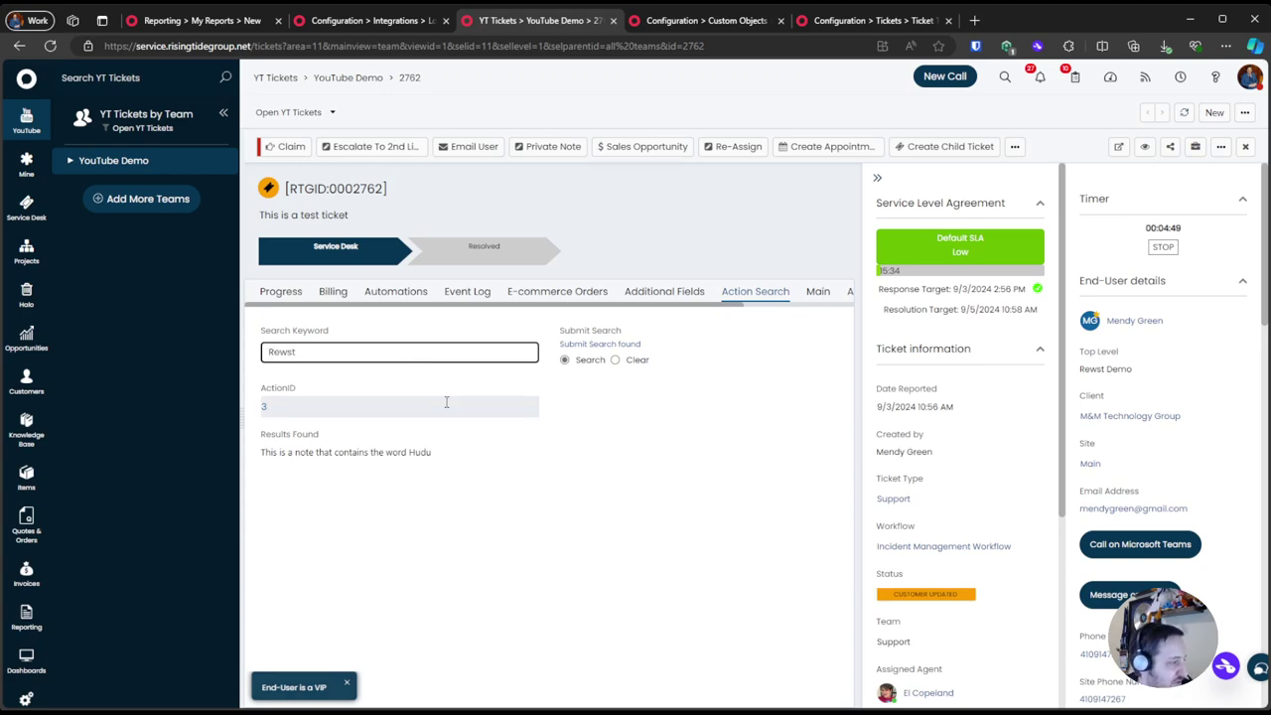
left_click(449, 392)
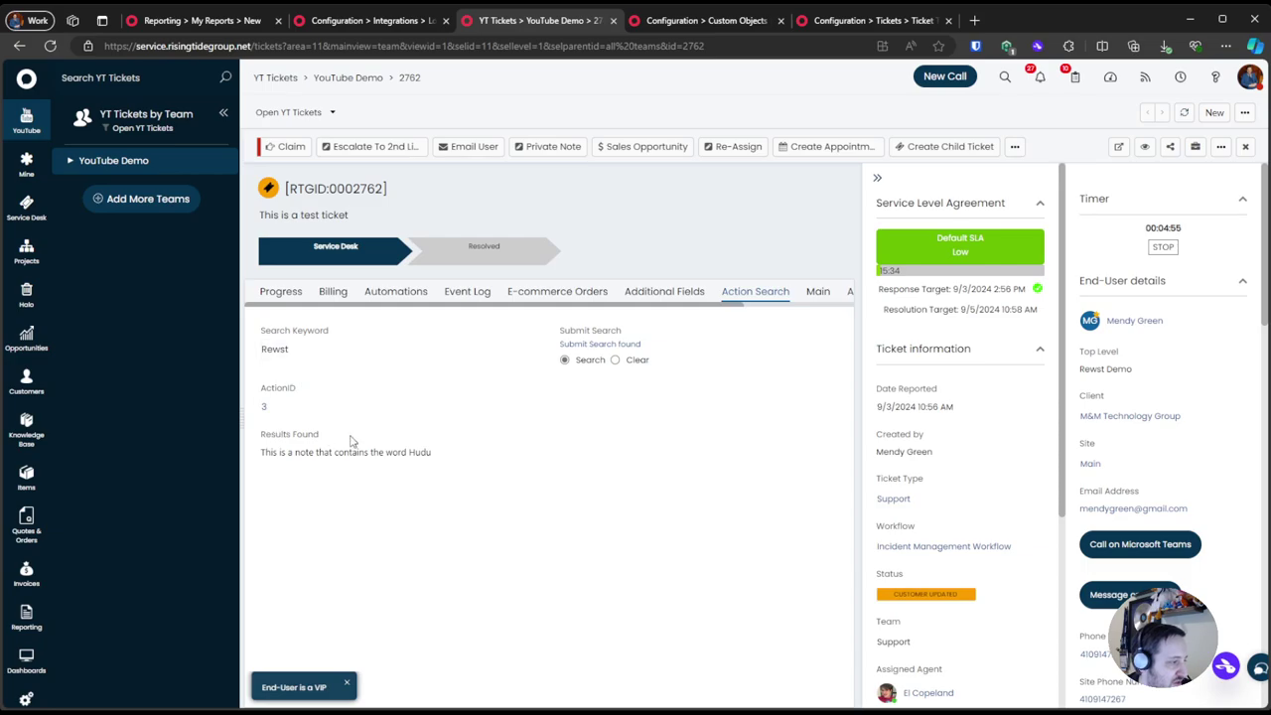
Review the Search Actions for Keyword lookup's SQL script, custom field mappings and trigger fields
left_click(740, 21)
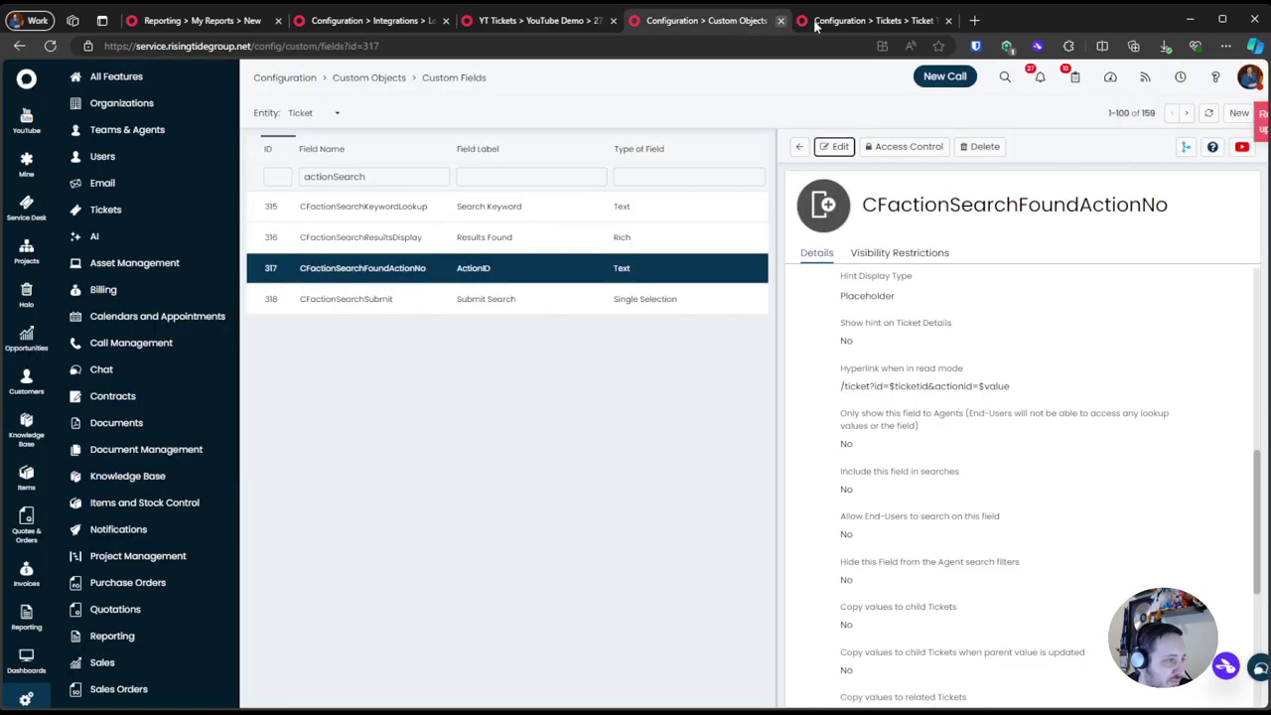
left_click(846, 22)
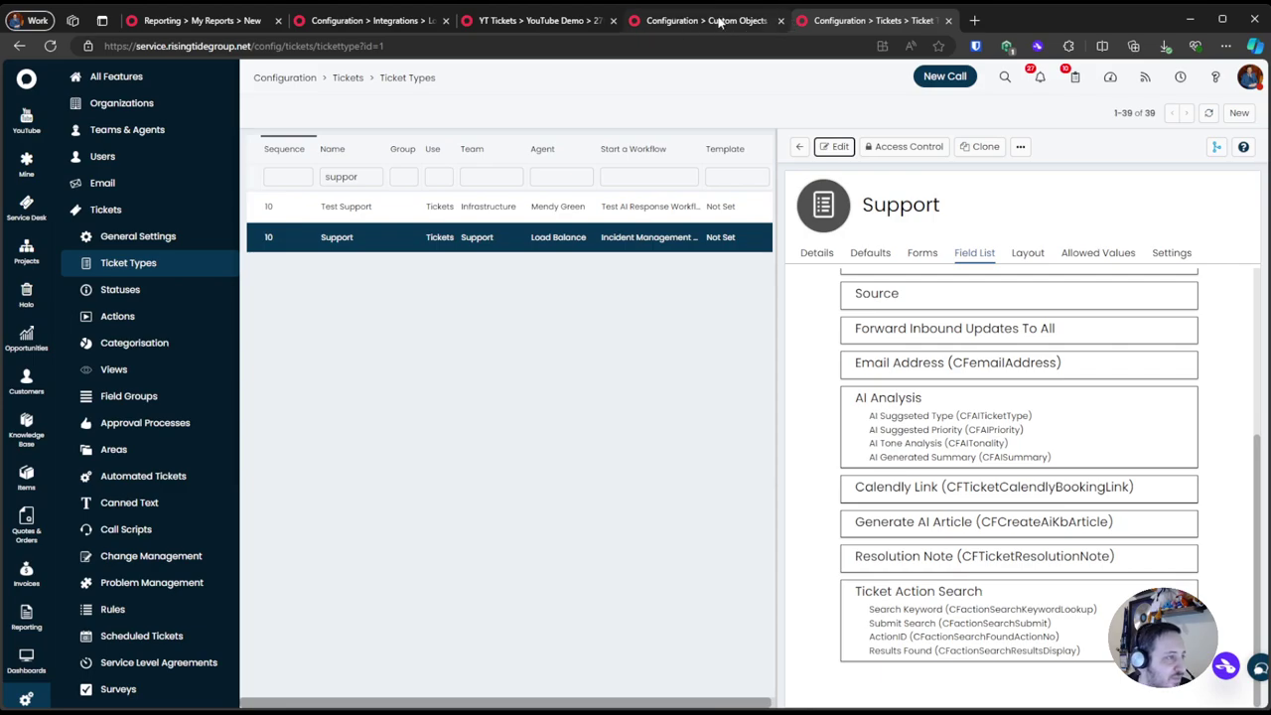
left_click(720, 21)
left_click(440, 21)
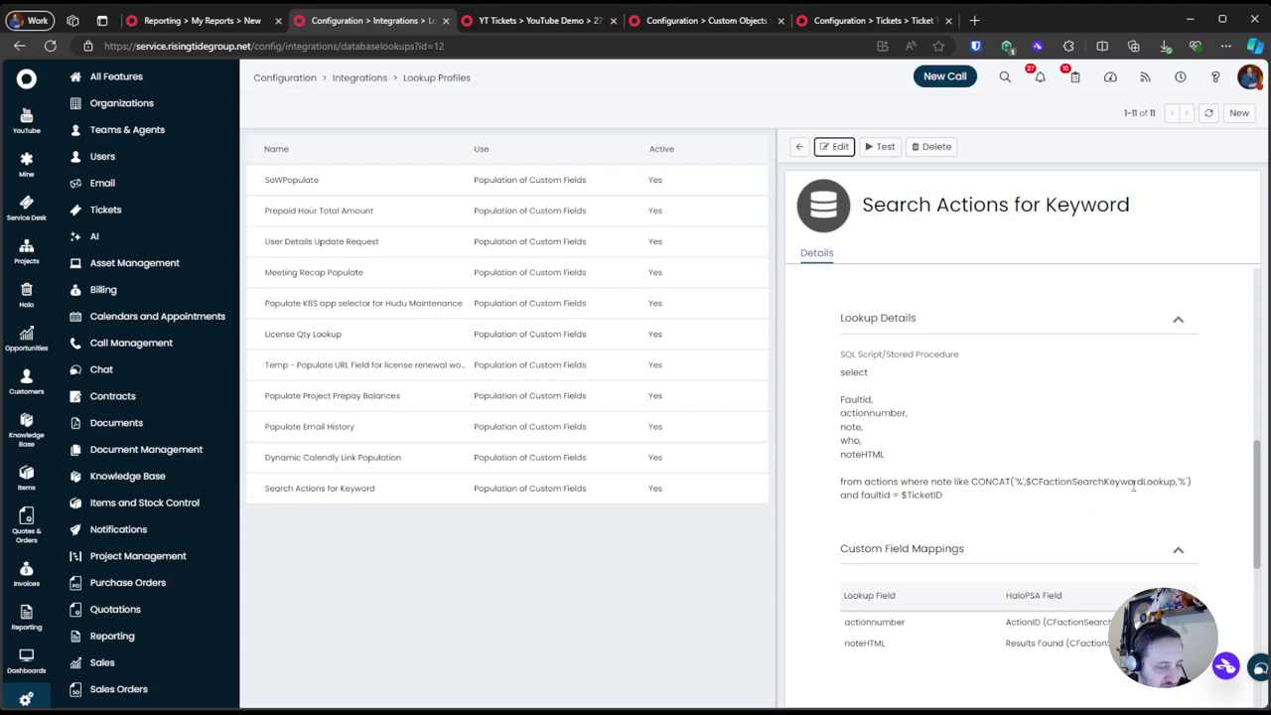
scroll(1011, 479, "down", 2)
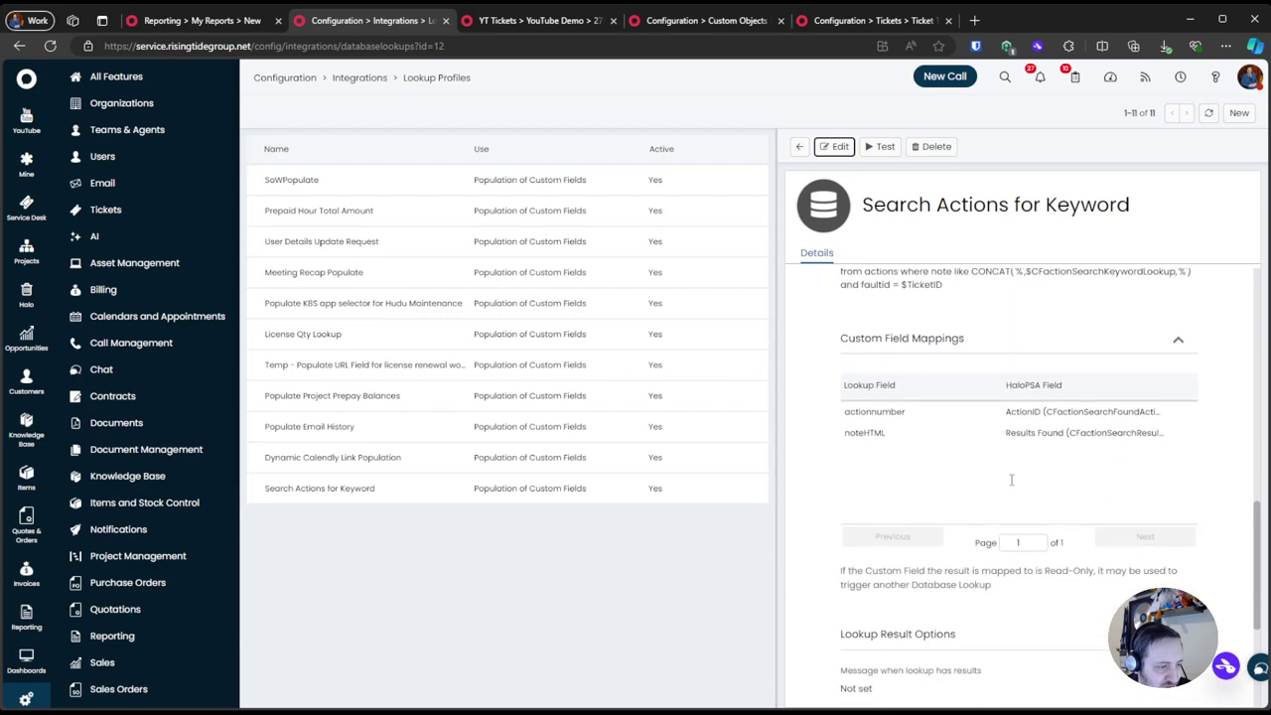
scroll(1011, 485, "up", 6)
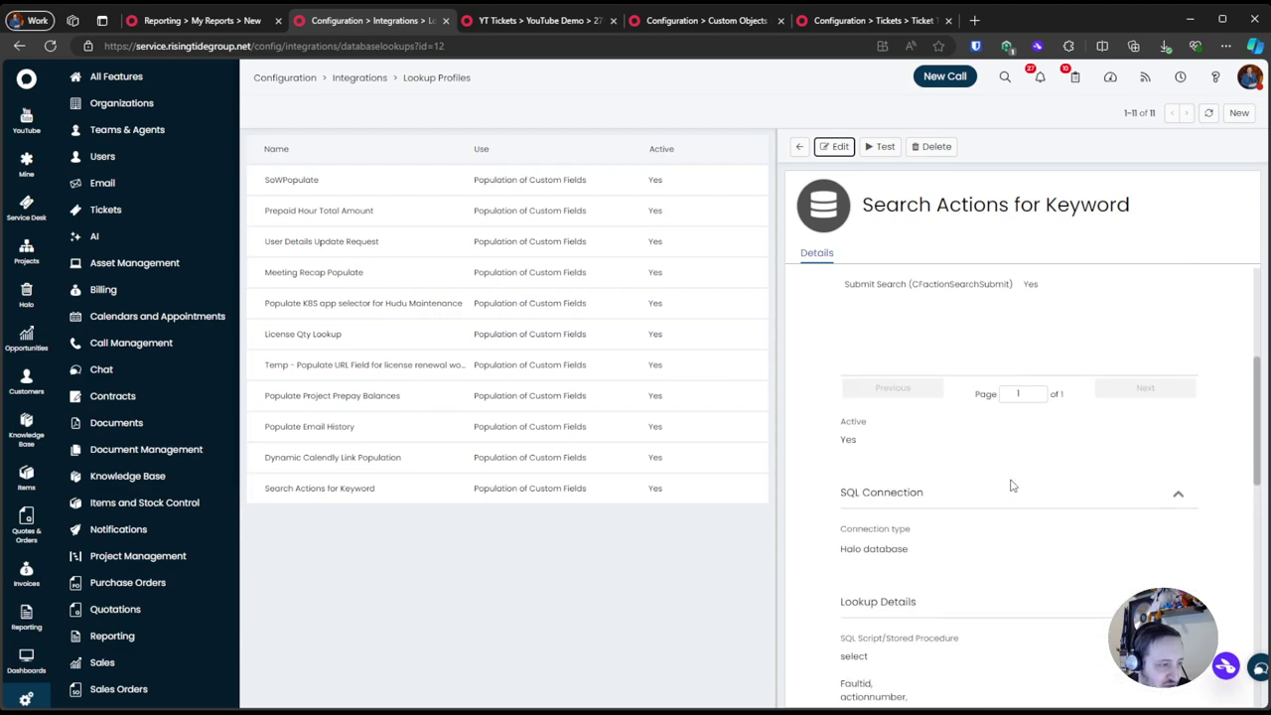
scroll(1012, 486, "up", 2)
scroll(1007, 483, "down", 3)
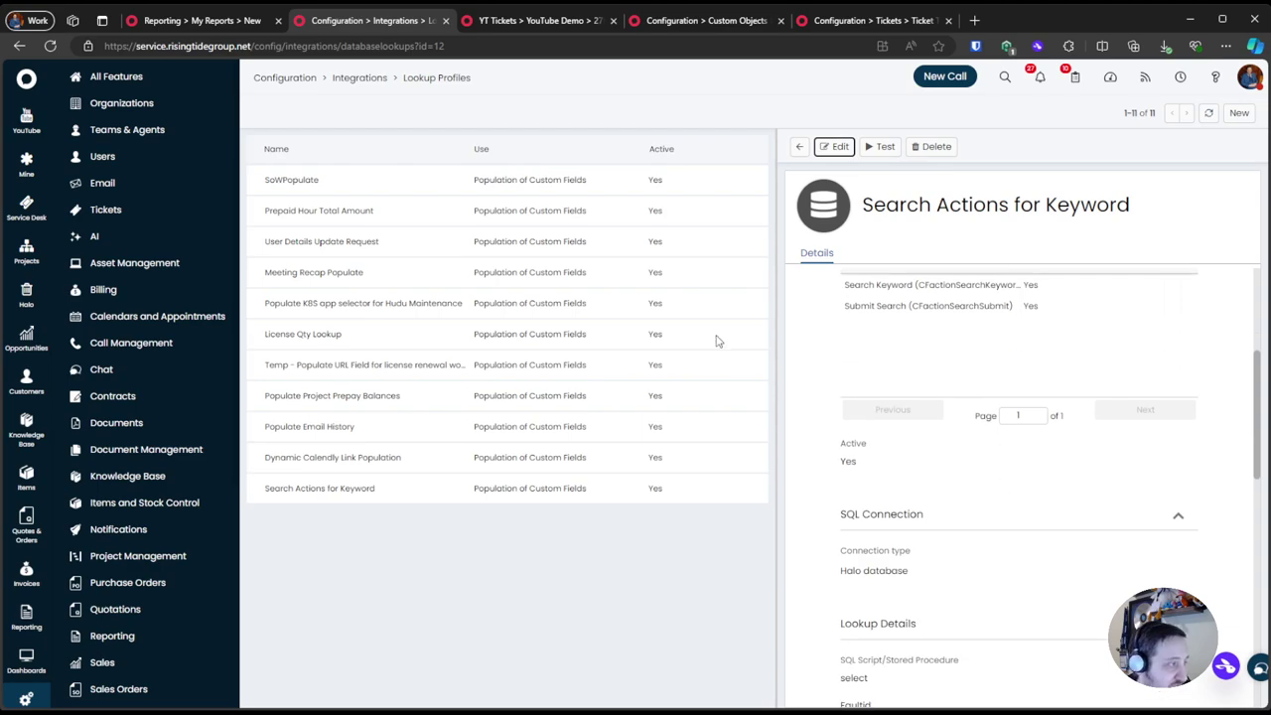
Reload the test ticket and rerun its action search for Rewst by setting Submit Search to Clear and back to Search
left_click(501, 21)
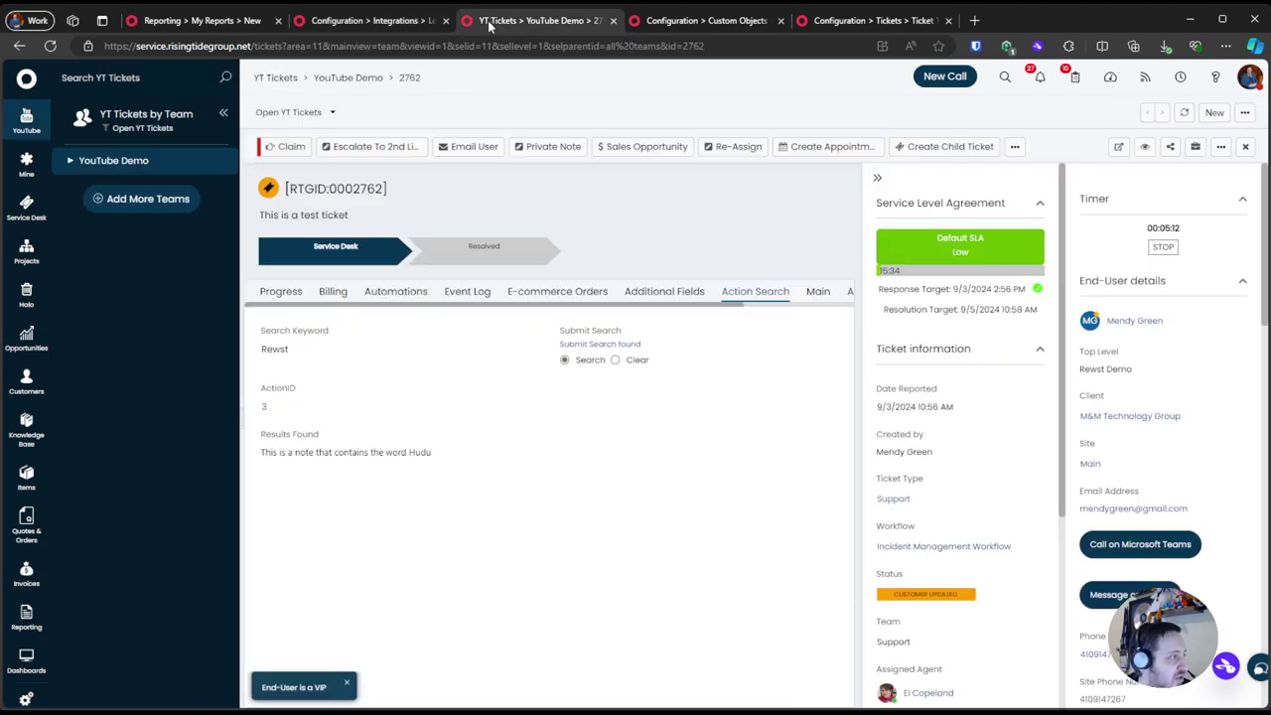
left_click(50, 45)
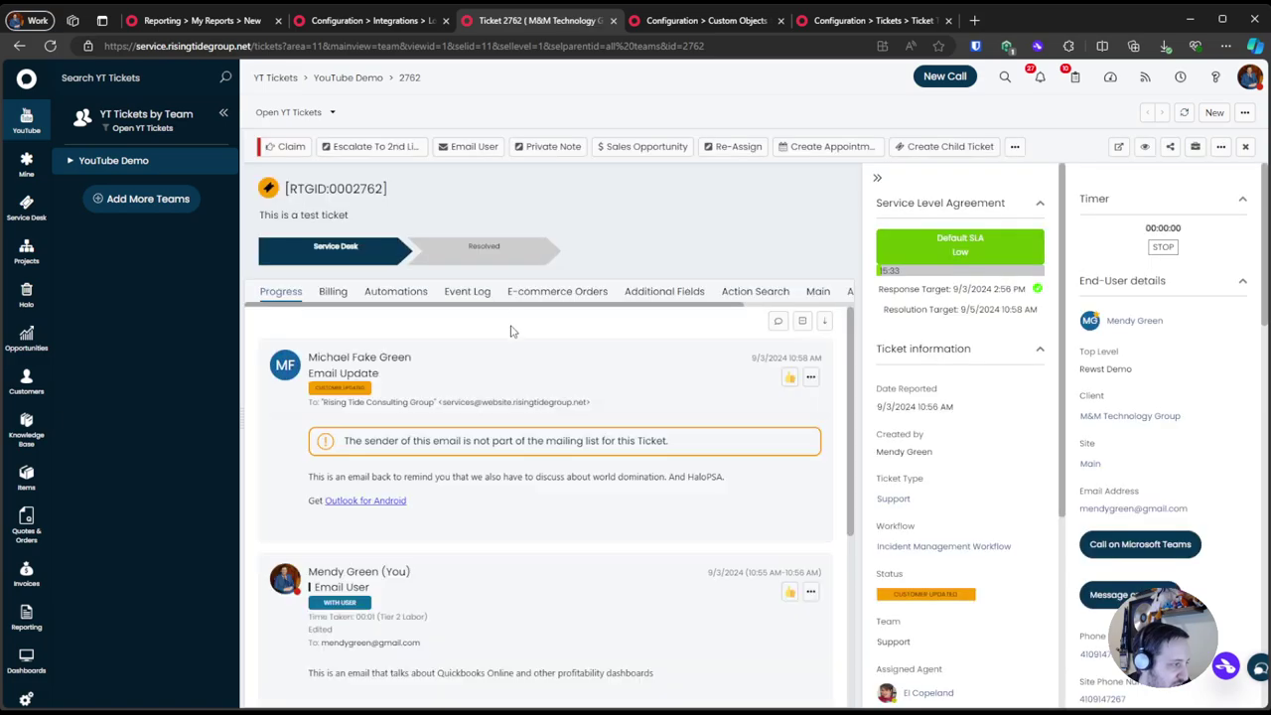
left_click(661, 293)
left_click(754, 291)
left_click(617, 360)
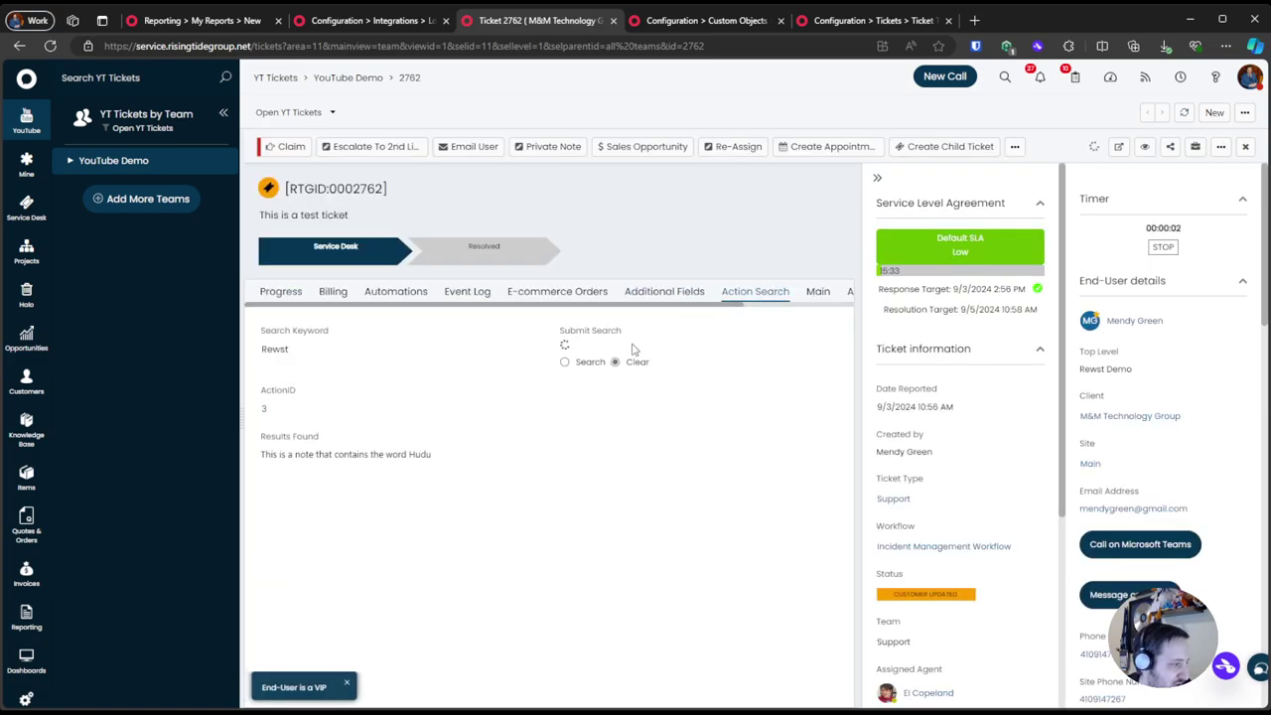
left_click(582, 359)
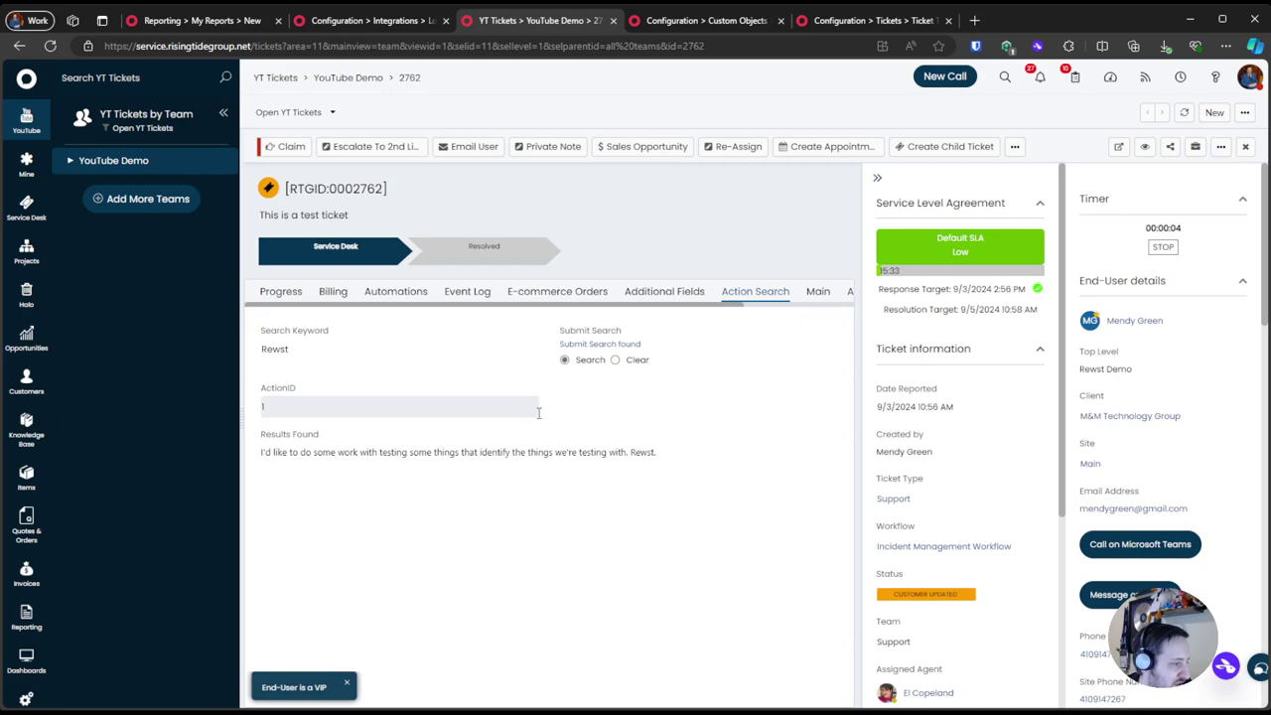
Change the ticket's Search Keyword to Android
left_click(323, 353)
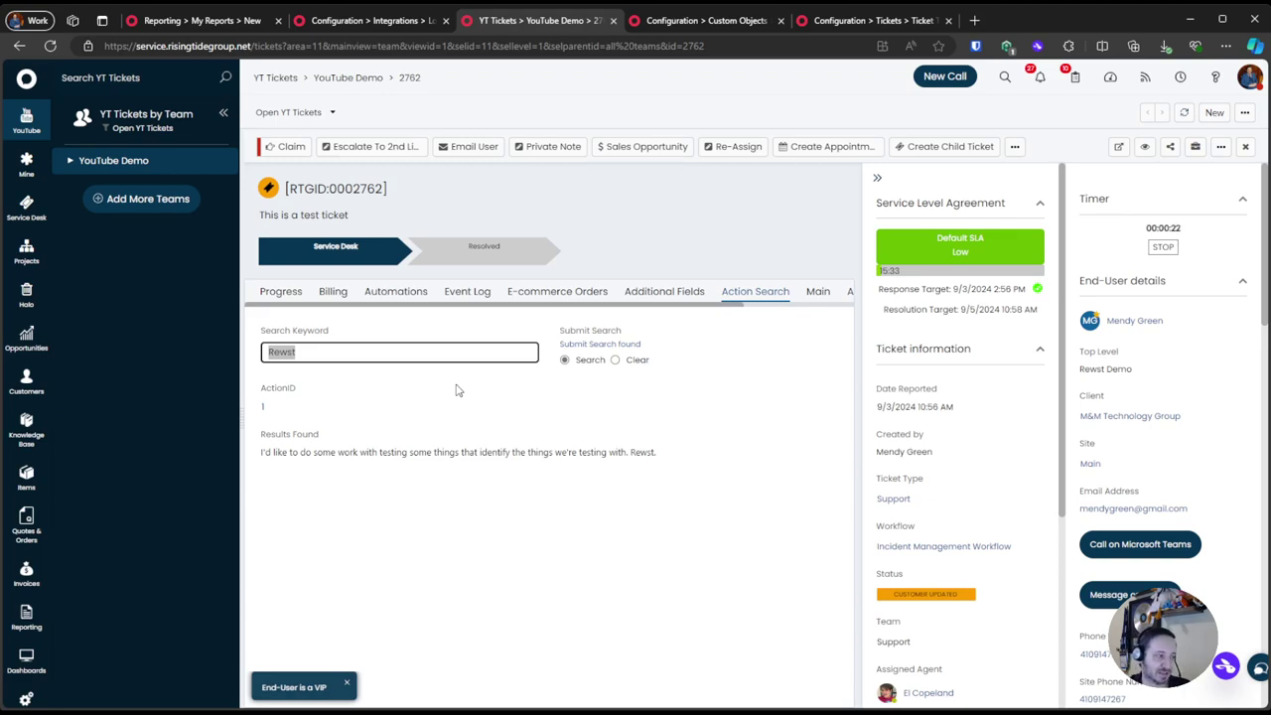
type("Android")
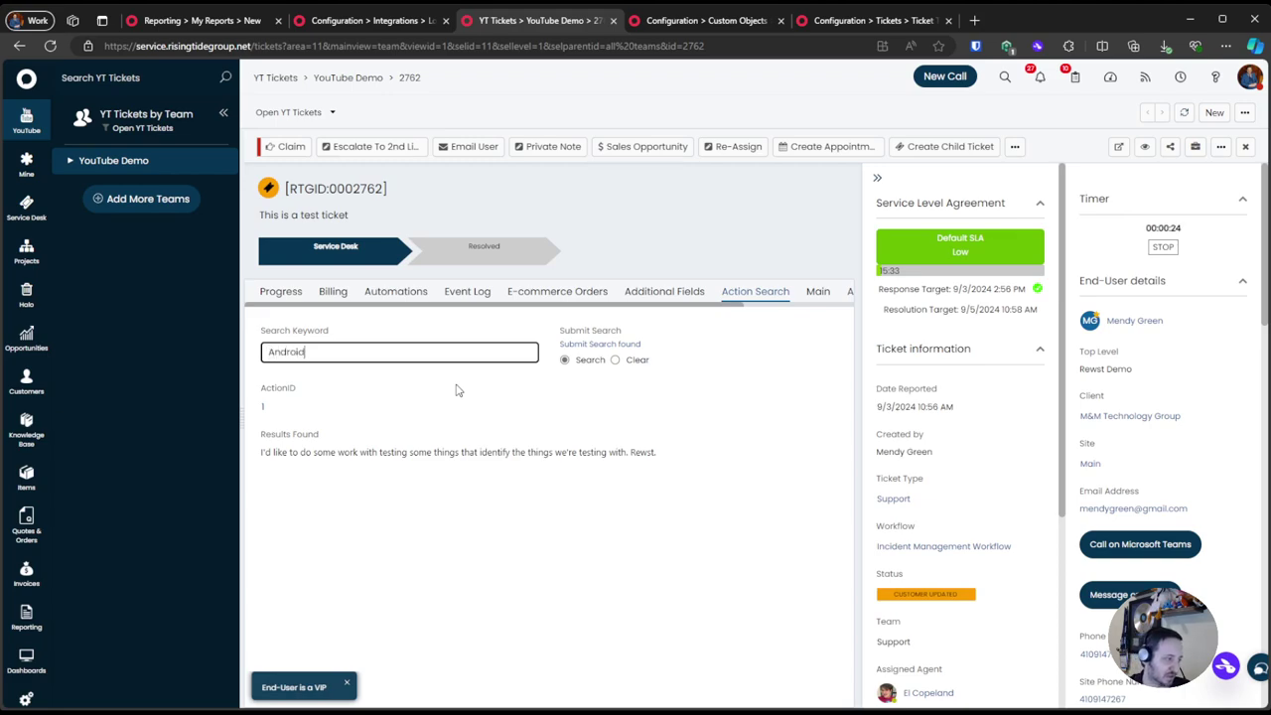
key("Return")
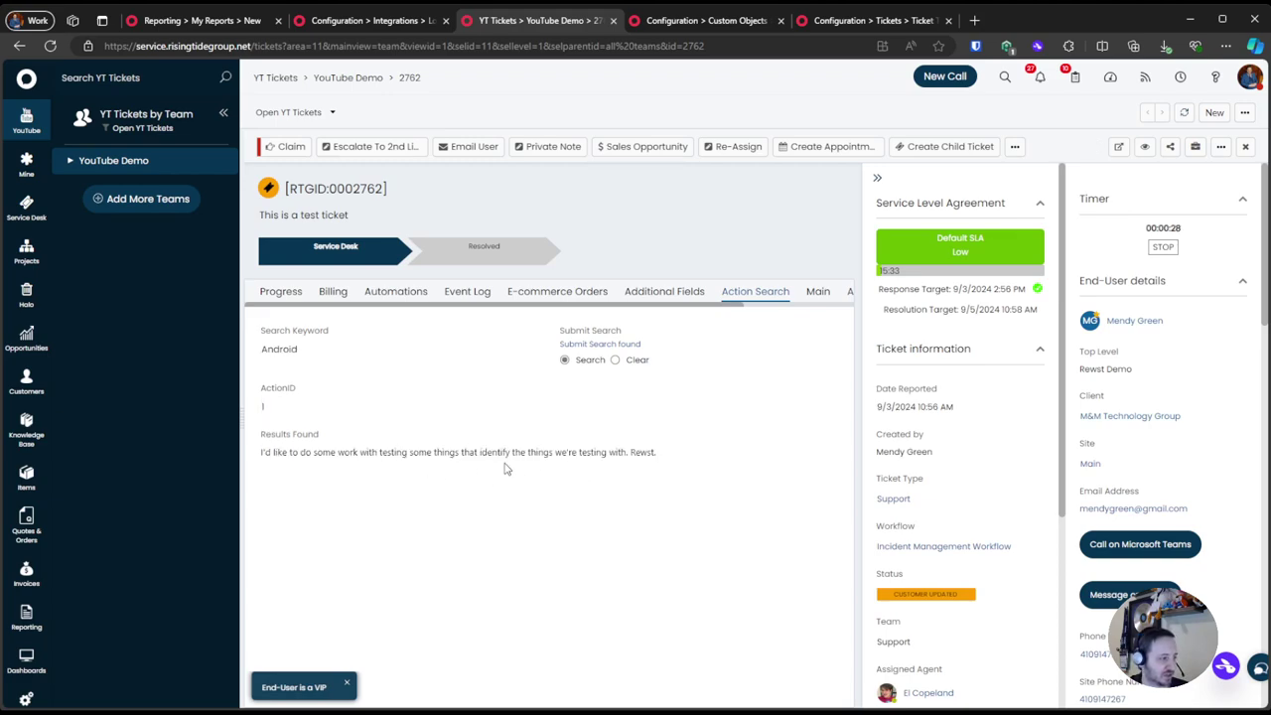
Reload the ticket, set Submit Search to Clear and back to Search for the Android keyword, and examine the results
left_click(49, 46)
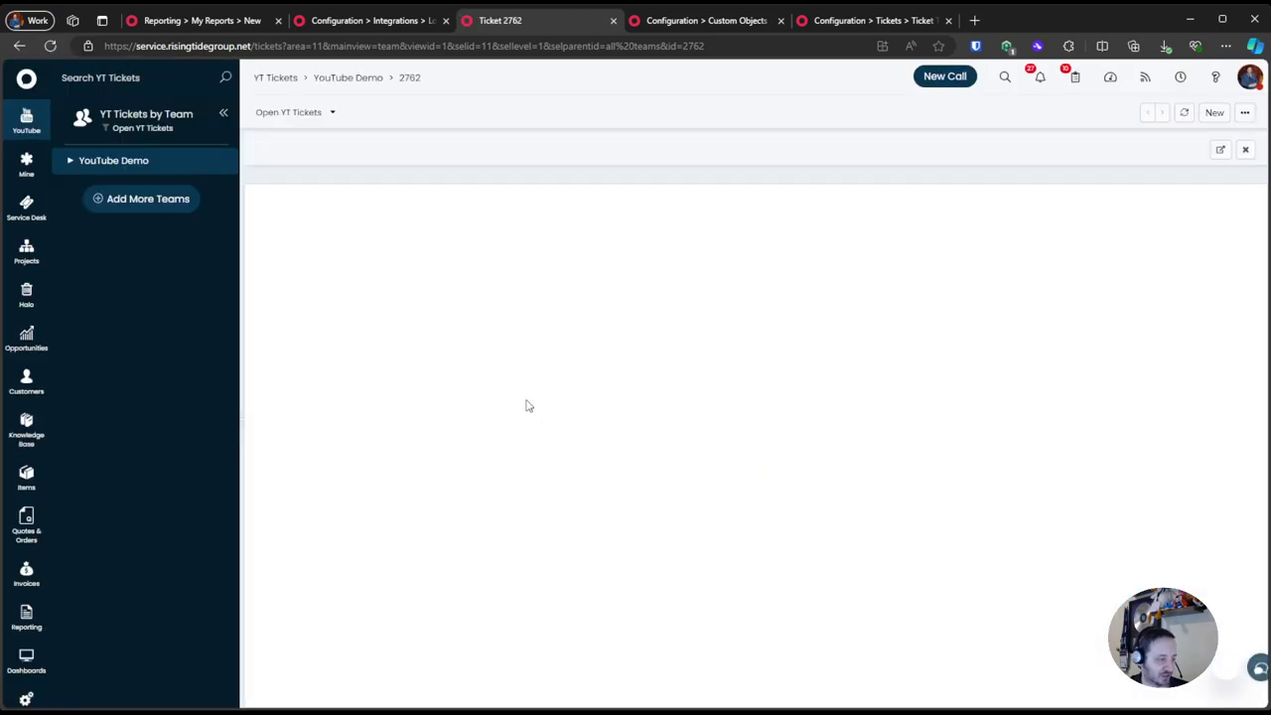
left_click(740, 293)
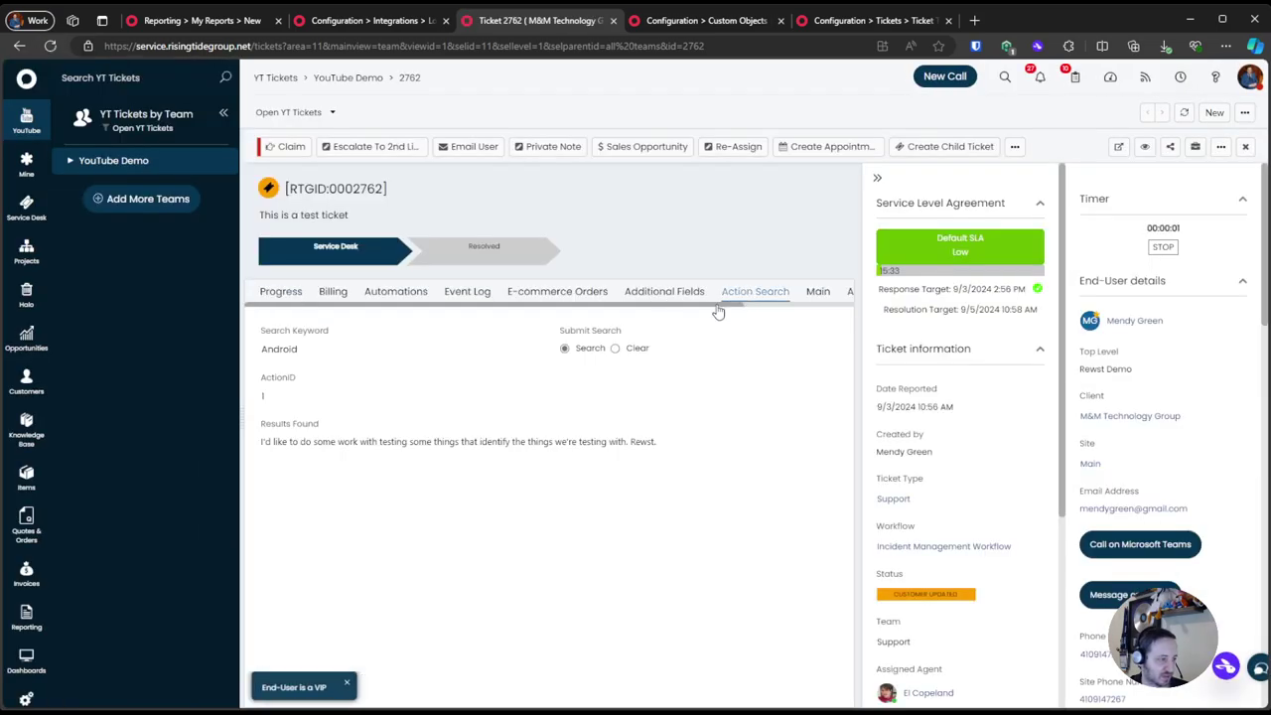
left_click(616, 347)
left_click(577, 361)
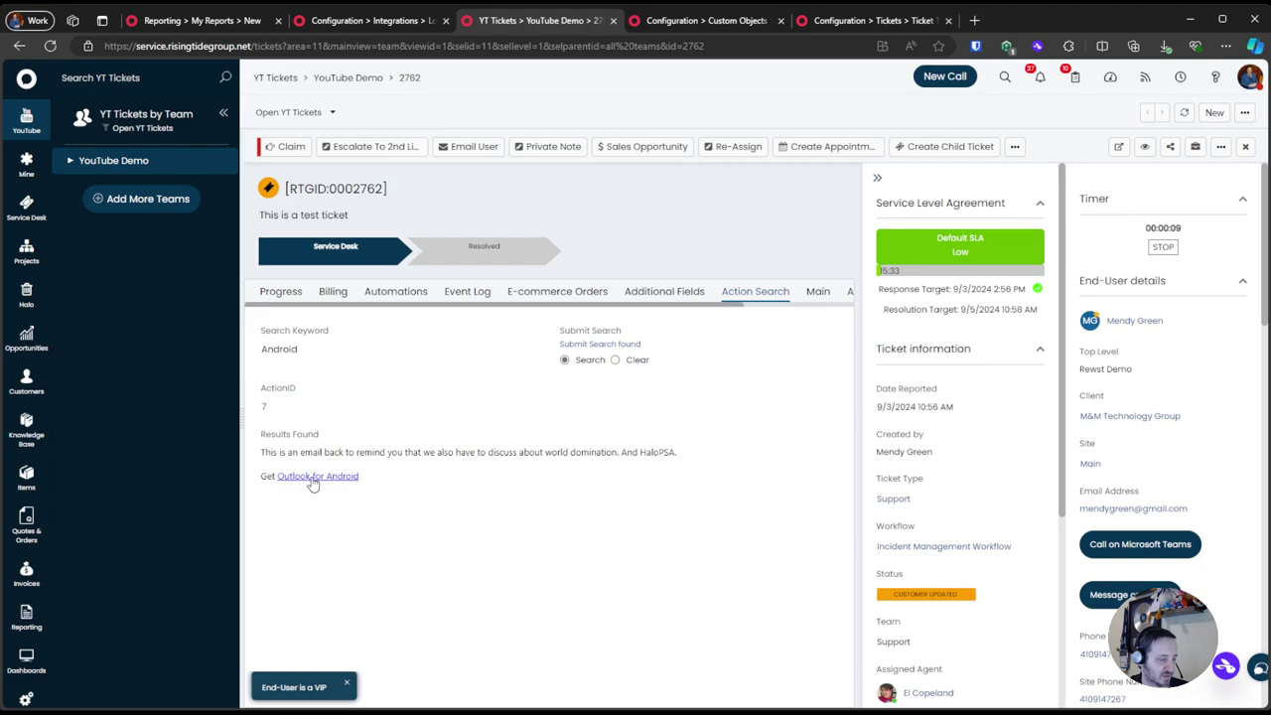
left_click_drag(266, 329, 551, 480)
left_click(554, 520)
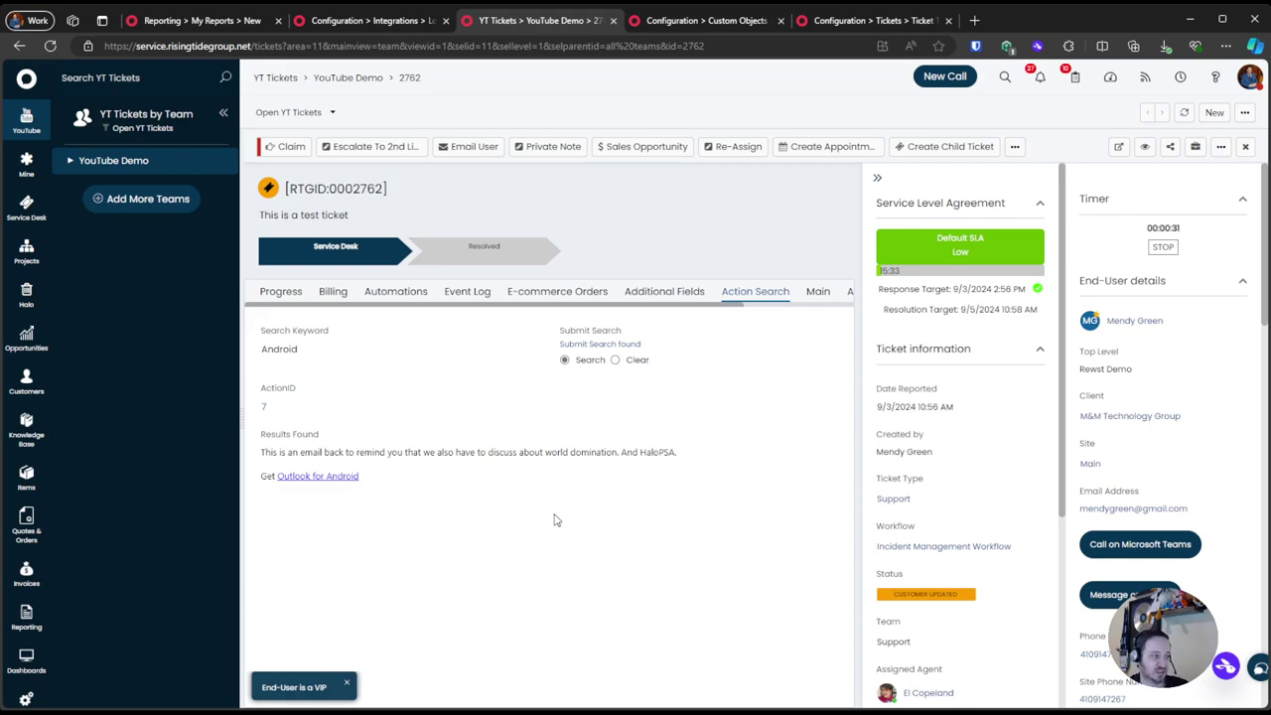
Remove the Submit Search (CFactionSearchSubmit) trigger field from the Search Actions for Keyword lookup and save the lookup
left_click(859, 21)
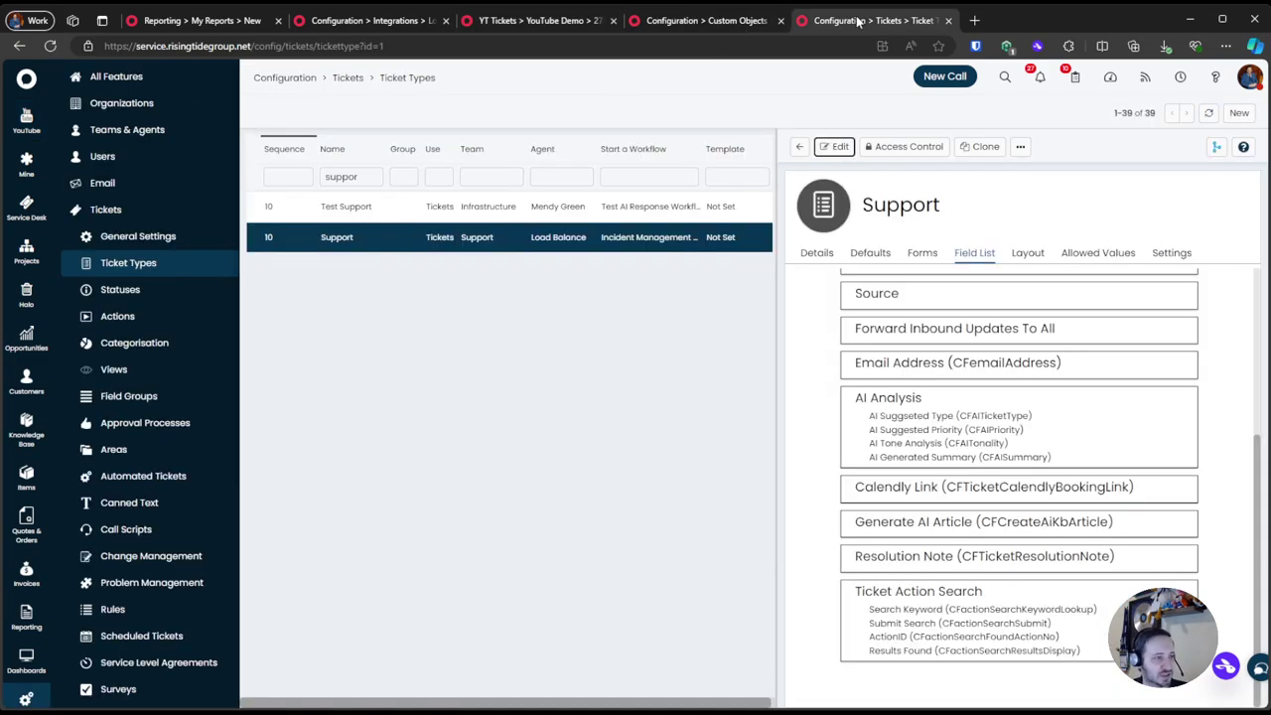
left_click(735, 21)
scroll(996, 426, "up", 10)
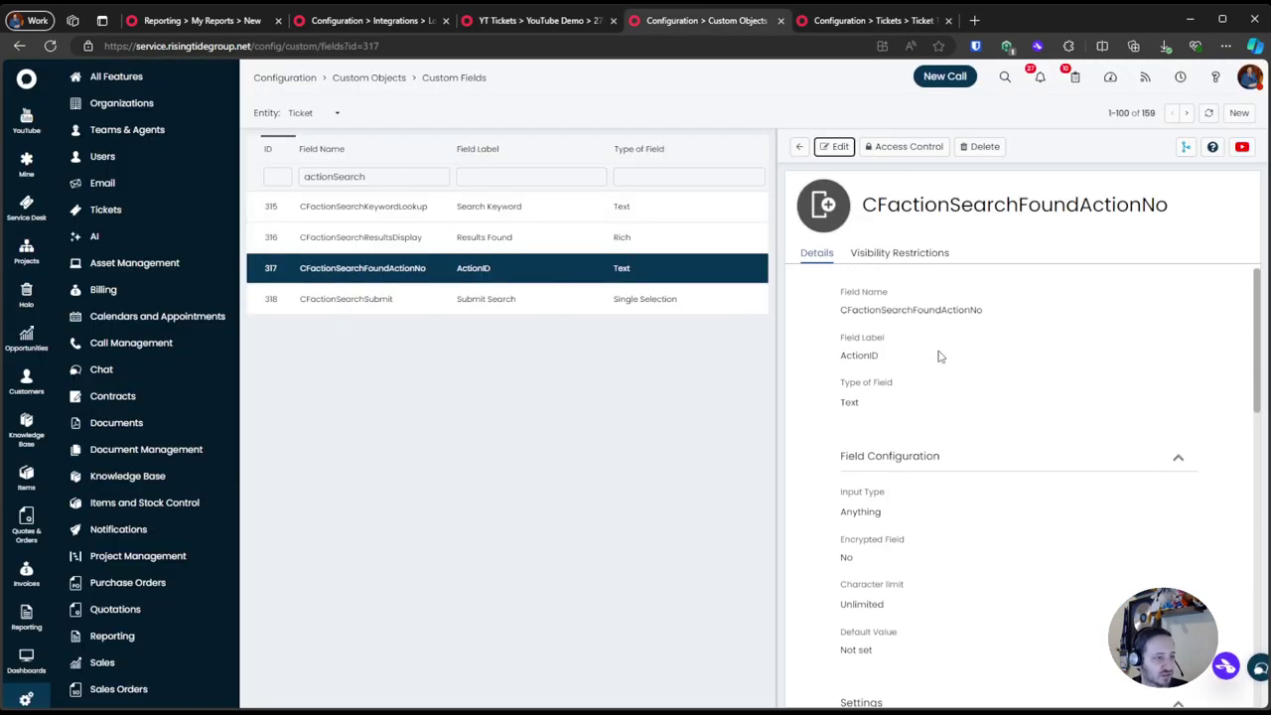
left_click(343, 19)
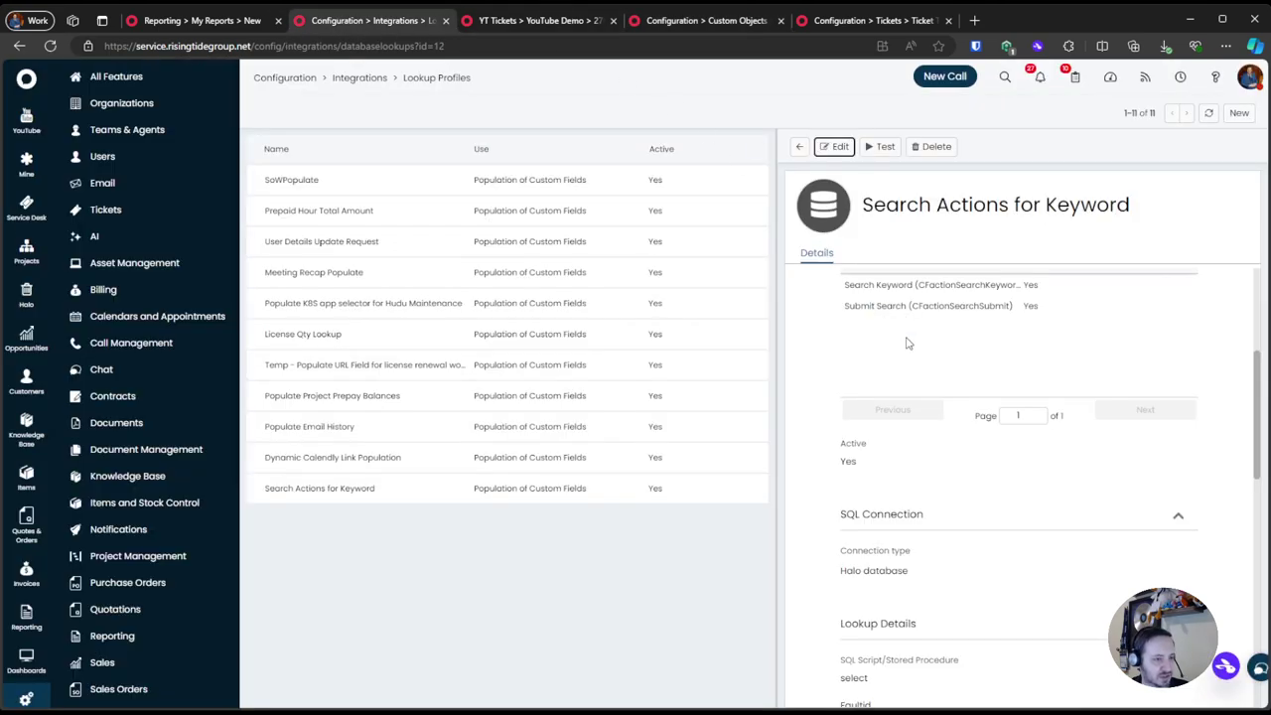
scroll(906, 343, "up", 2)
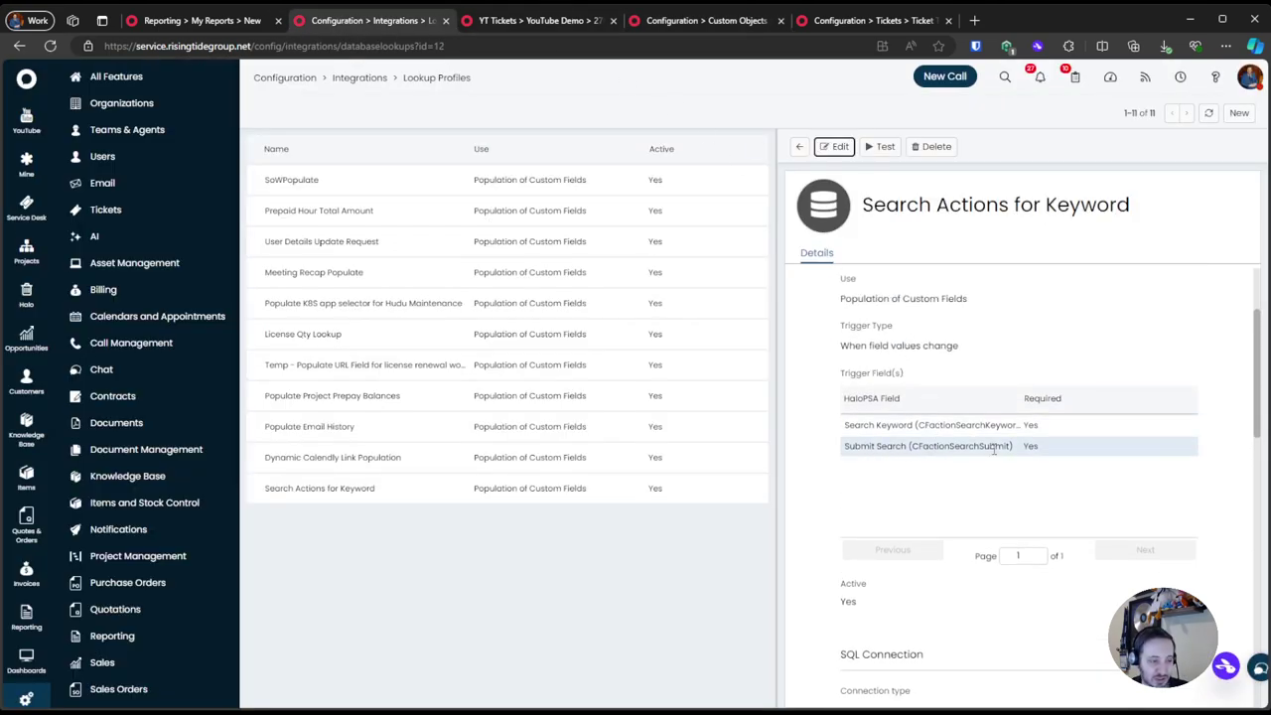
left_click_drag(1016, 398, 1061, 388)
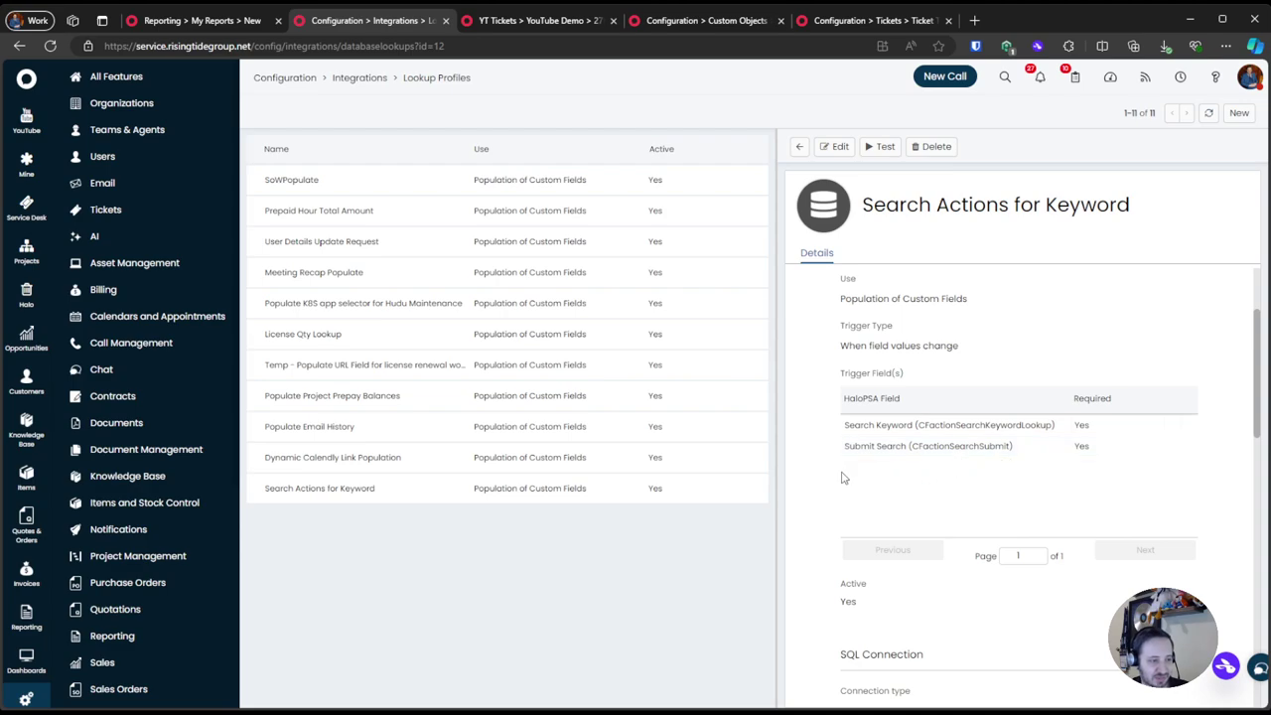
left_click(834, 146)
scroll(865, 516, "down", 3)
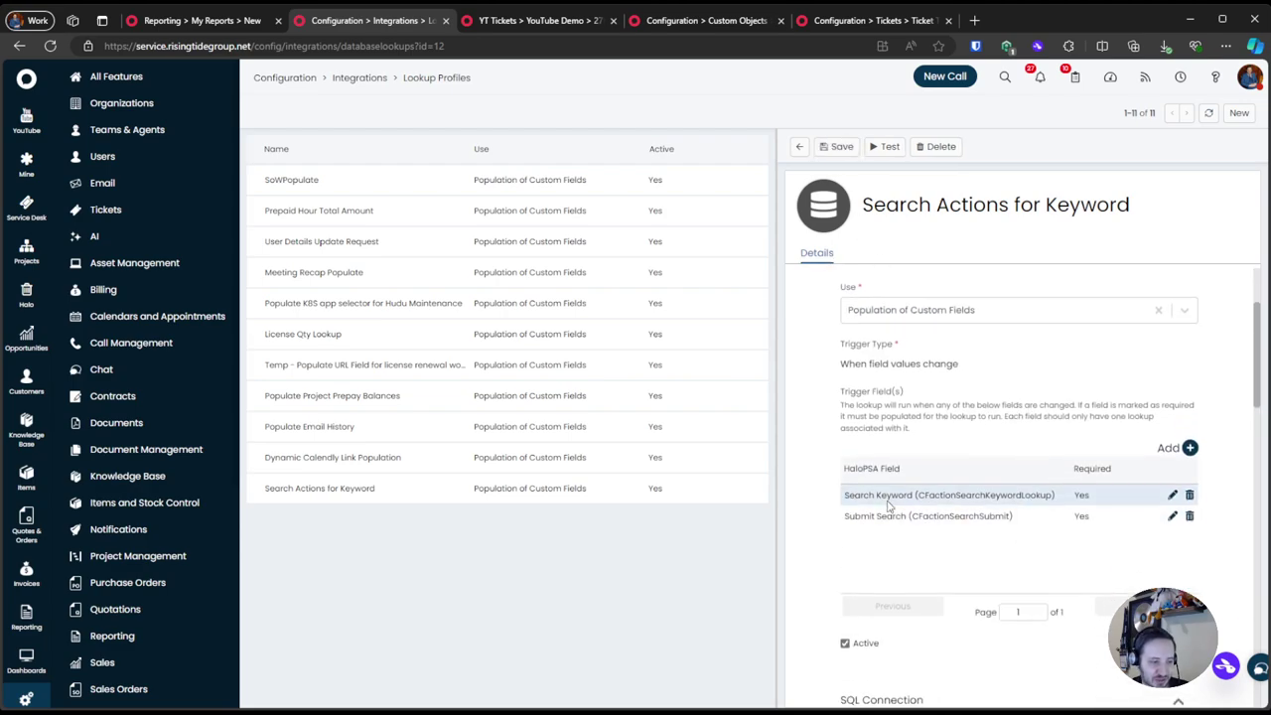
left_click(1189, 515)
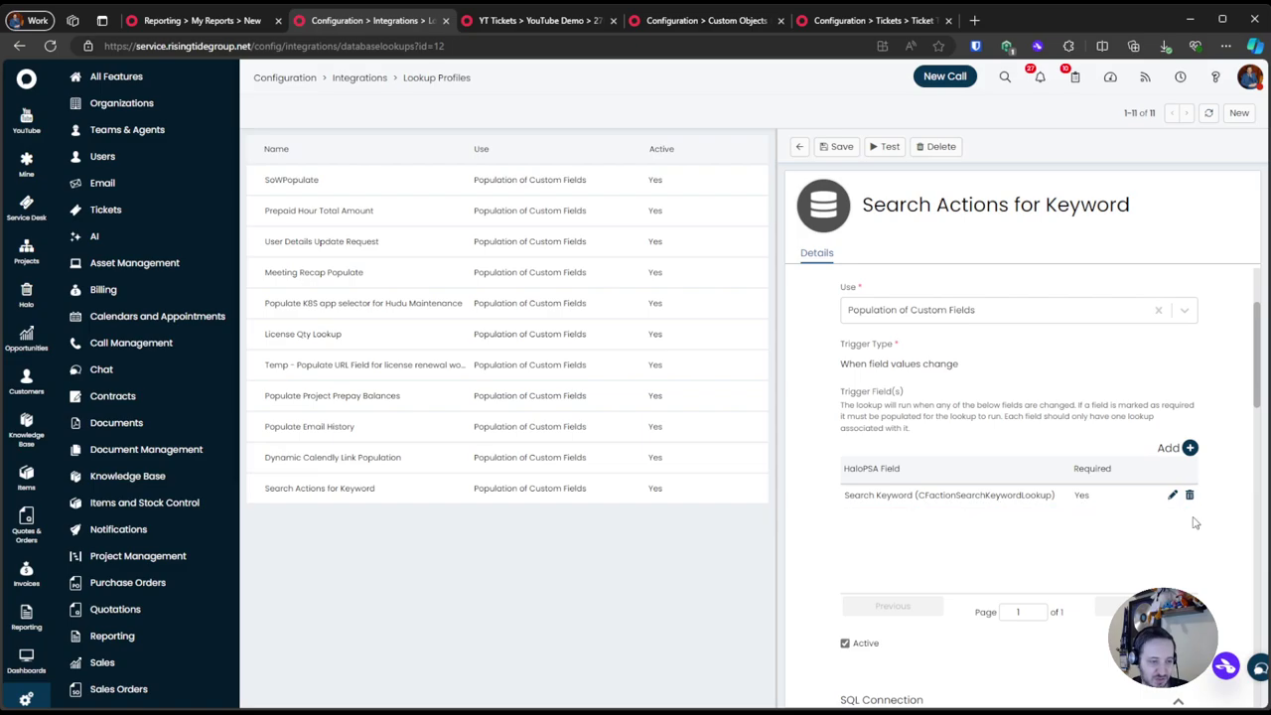
left_click(837, 146)
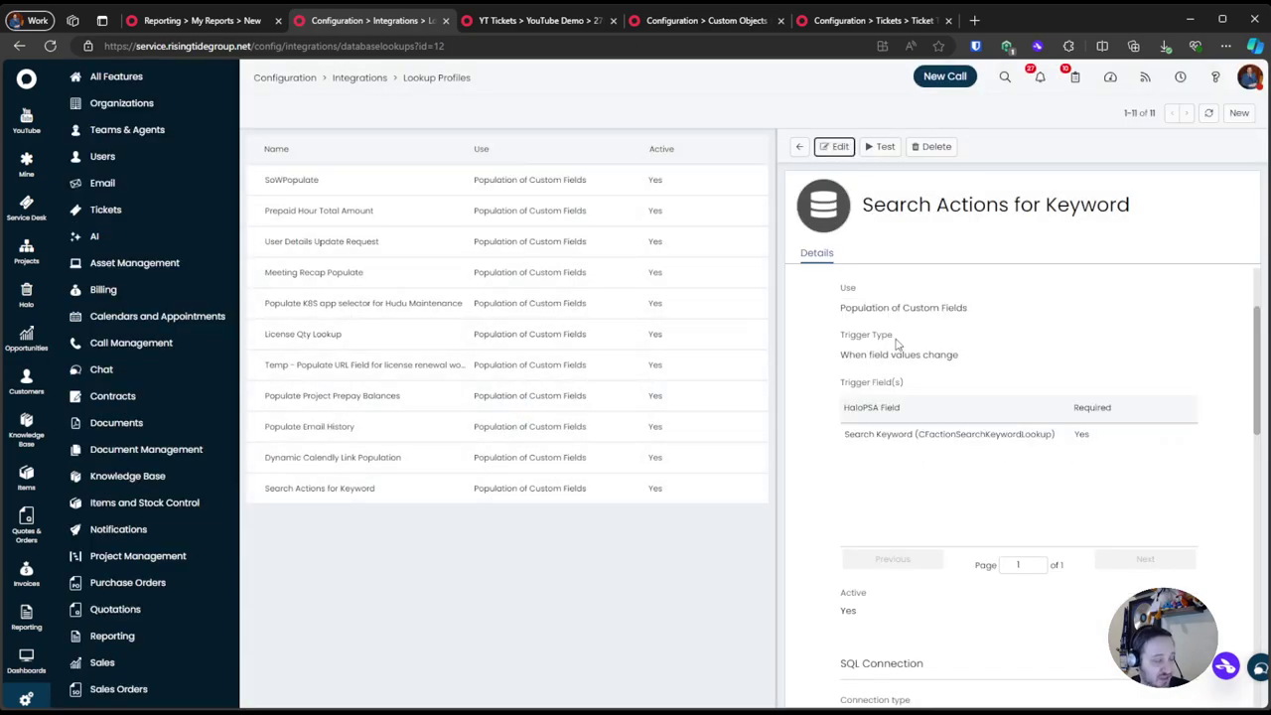
Return to the test ticket and set its Search Keyword to Outlook to run the action search
left_click(496, 20)
left_click(368, 363)
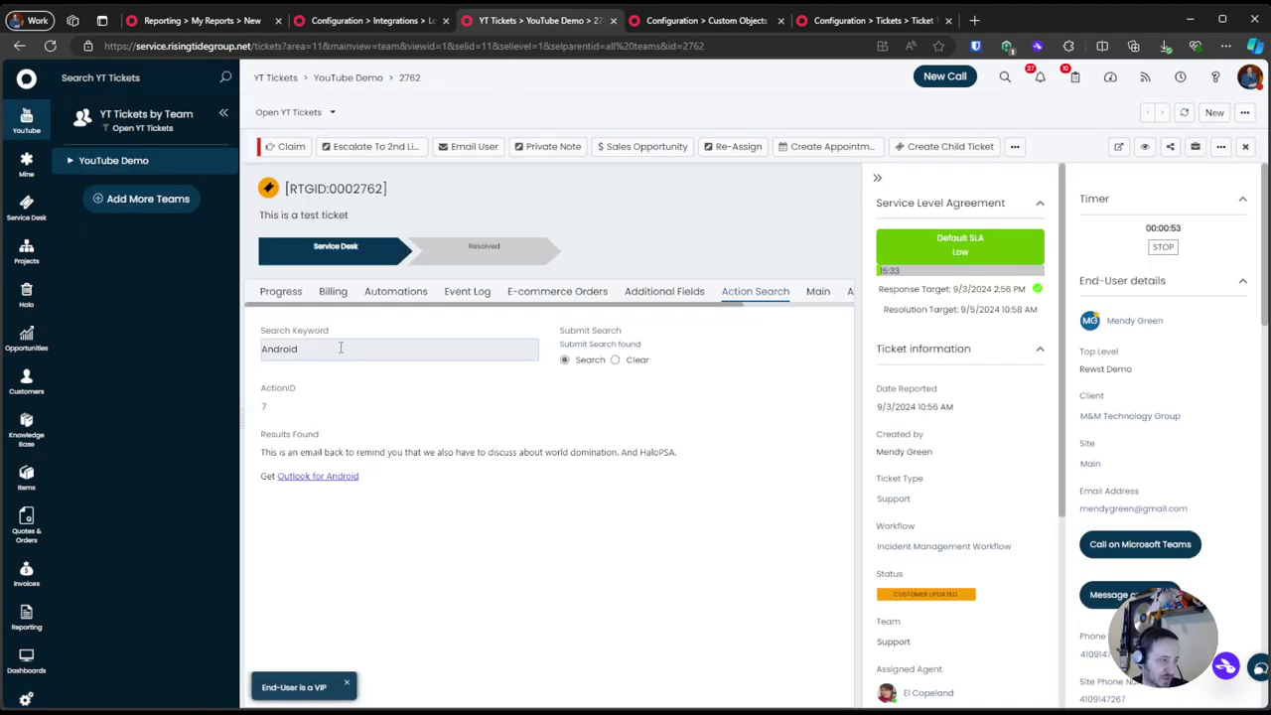
key("ctrl+a")
type("Ou")
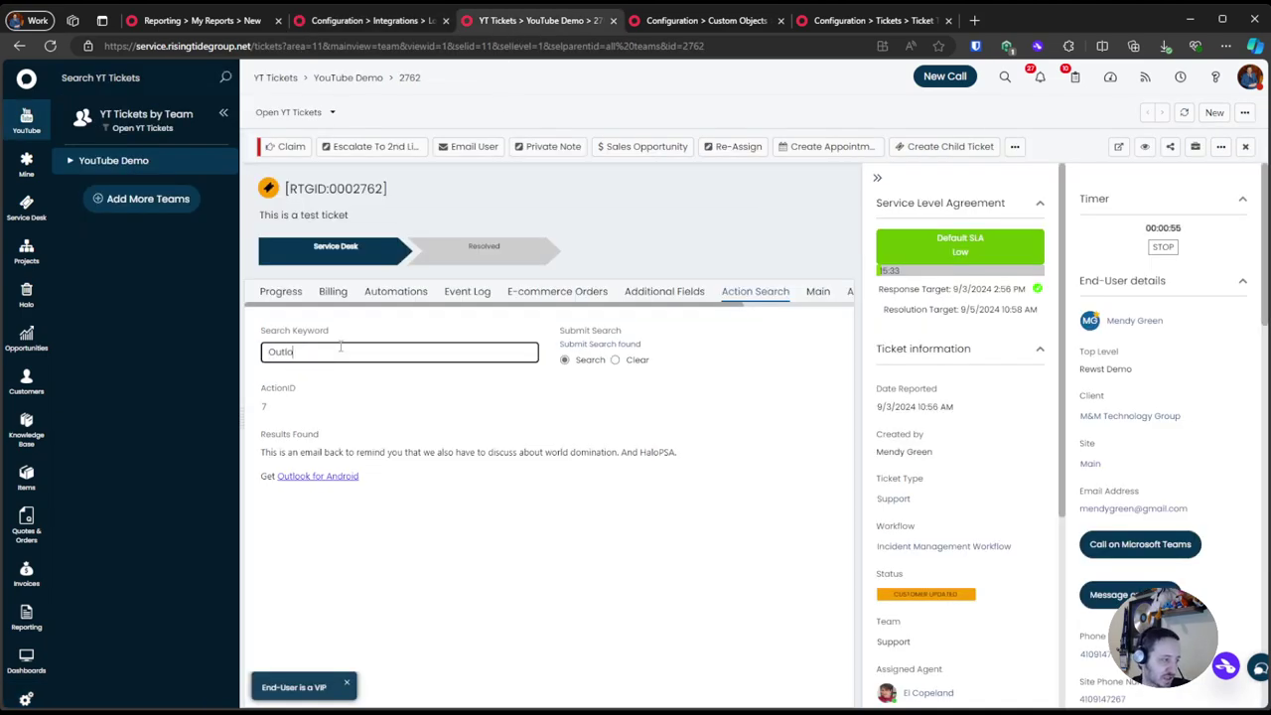
type("tlook")
key("Tab")
left_click(425, 387)
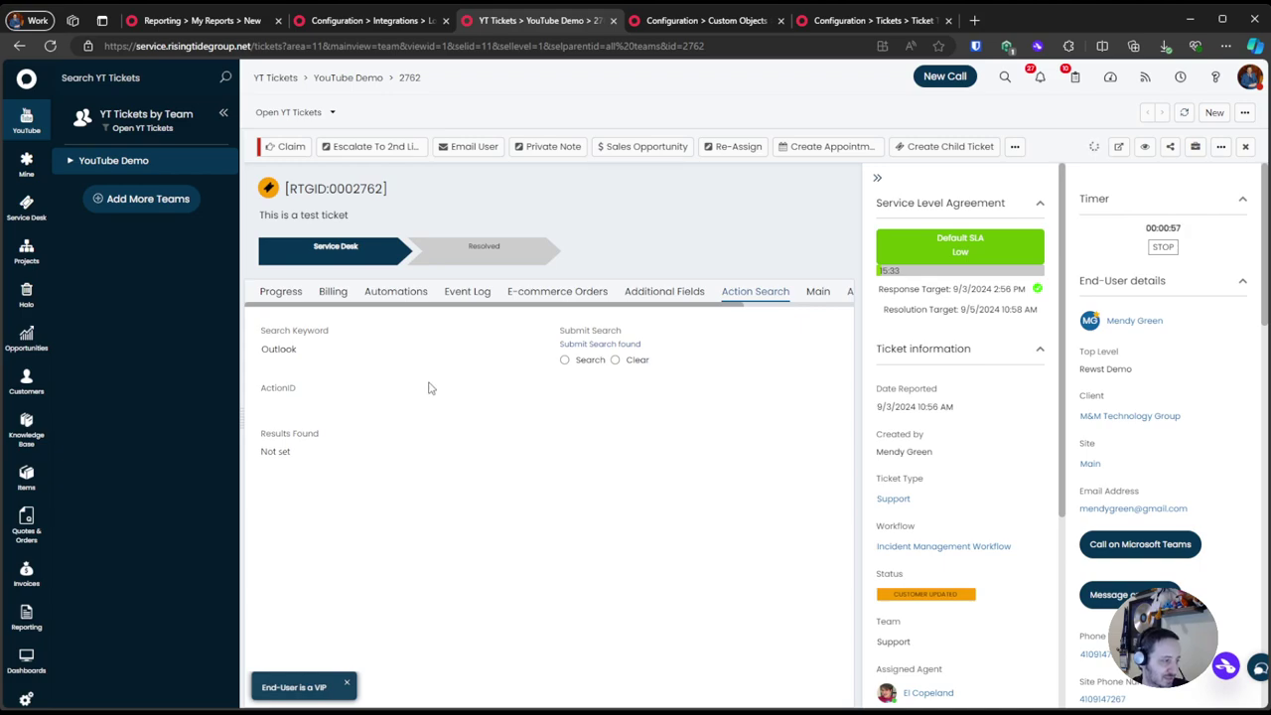
Search the ticket's actions for Hudu by changing only the Search Keyword
left_click(401, 359)
key("ctrl+a")
type("H")
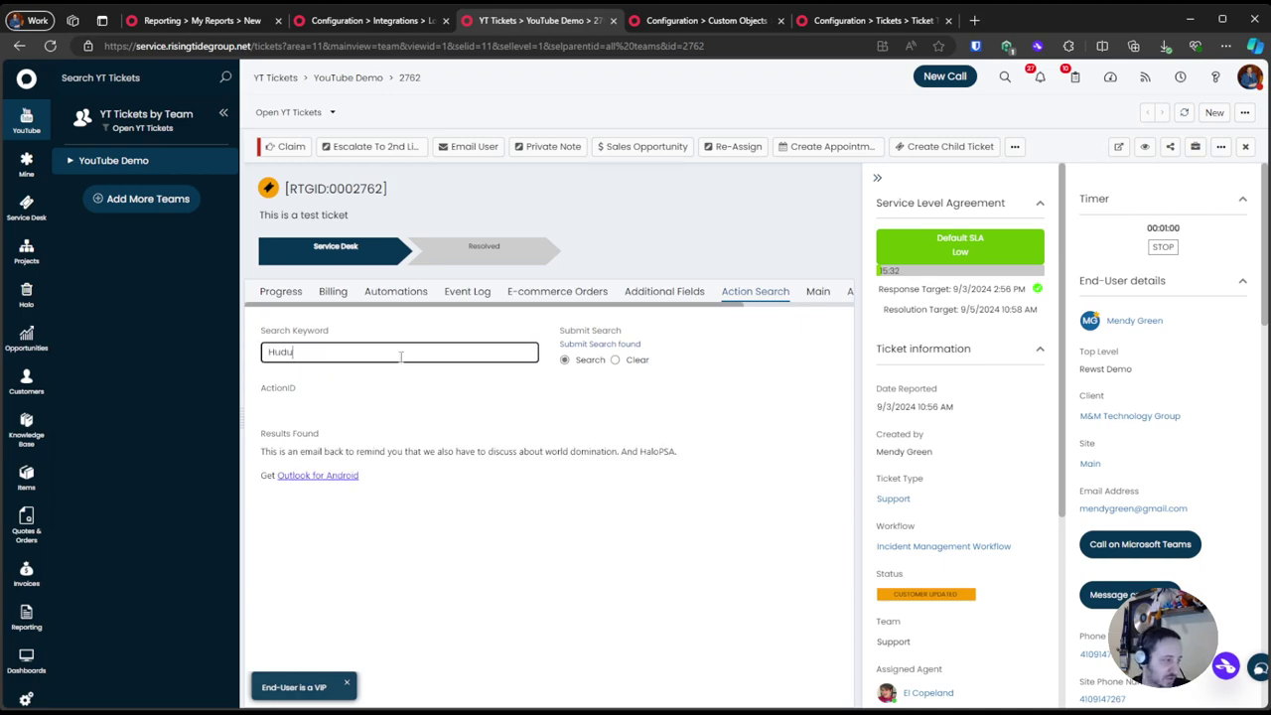
left_click(697, 358)
Replace the ticket's Search Keyword with Rewst and run the action search
left_click(349, 360)
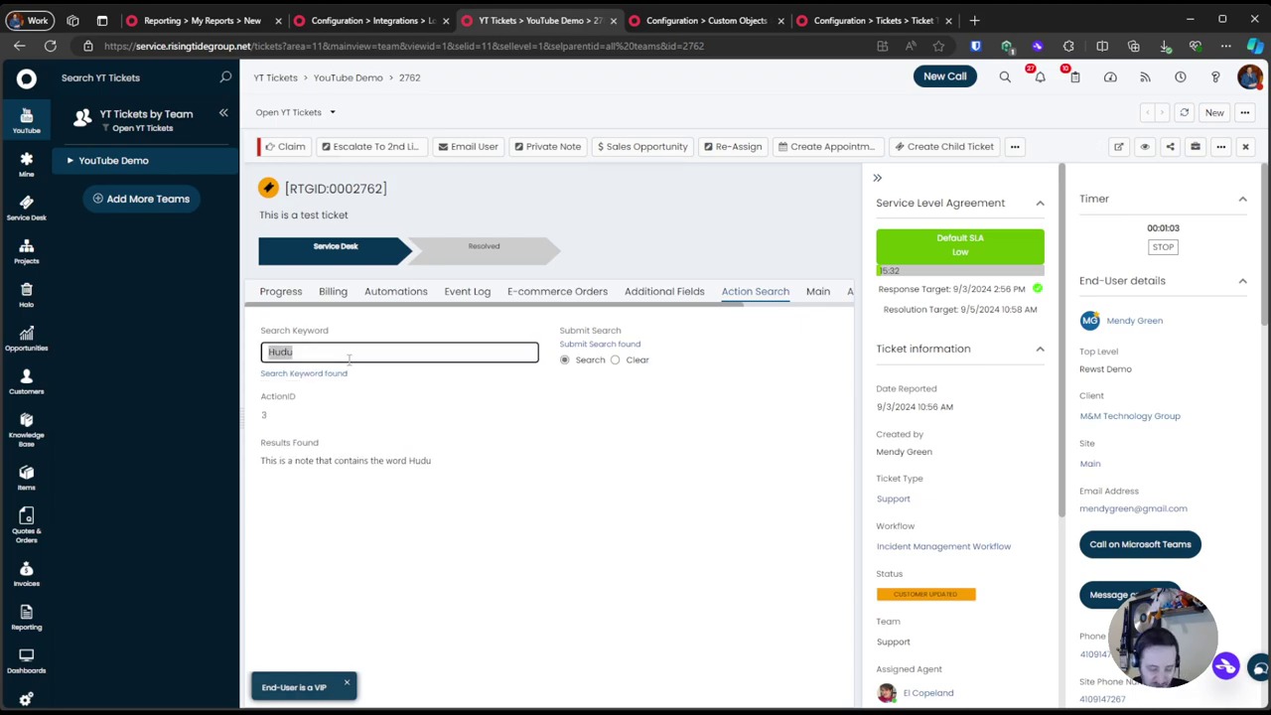
type("Rewst")
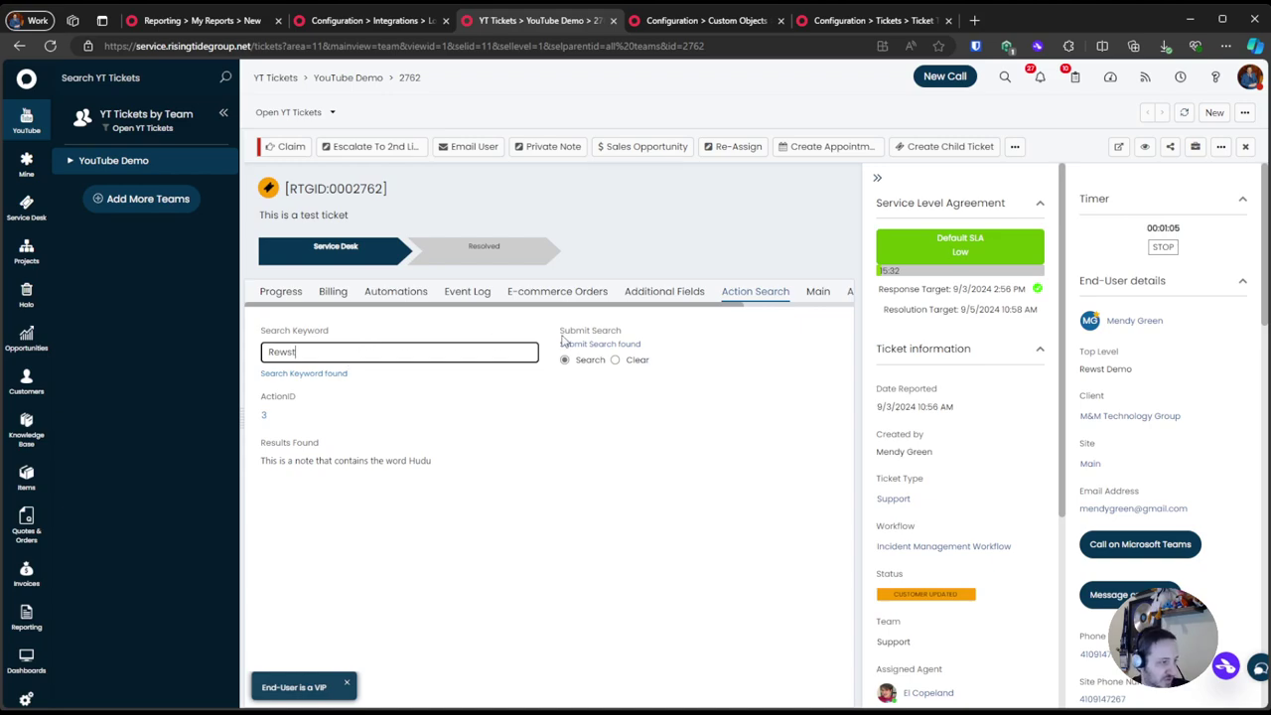
left_click(792, 377)
Clear the ticket's Search Keyword to test the lookup with an empty value
left_click(422, 352)
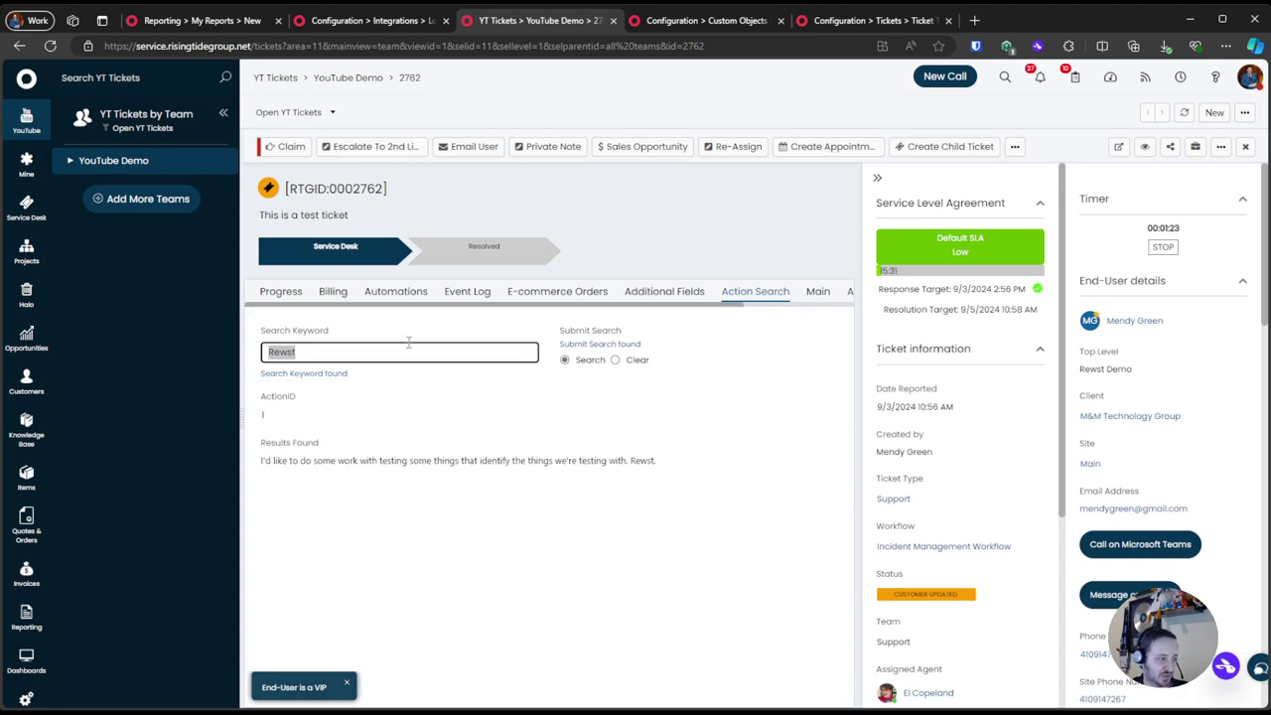
key("BackSpace")
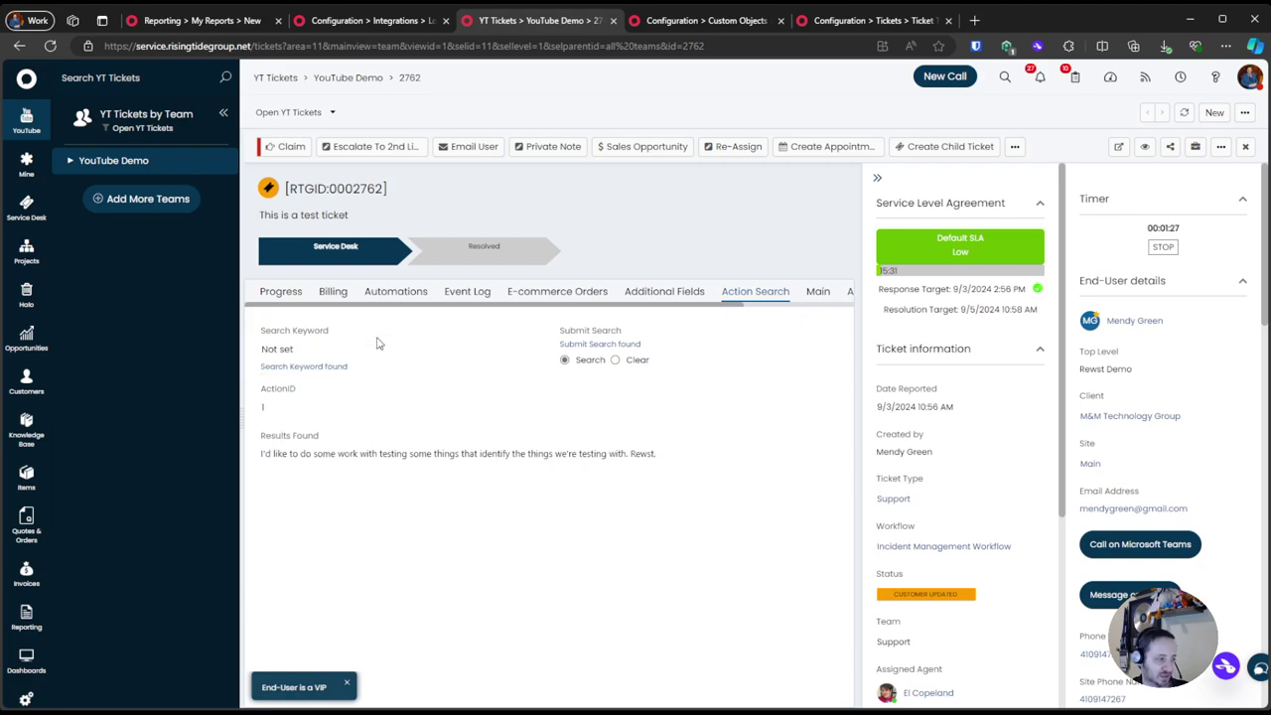
left_click(378, 354)
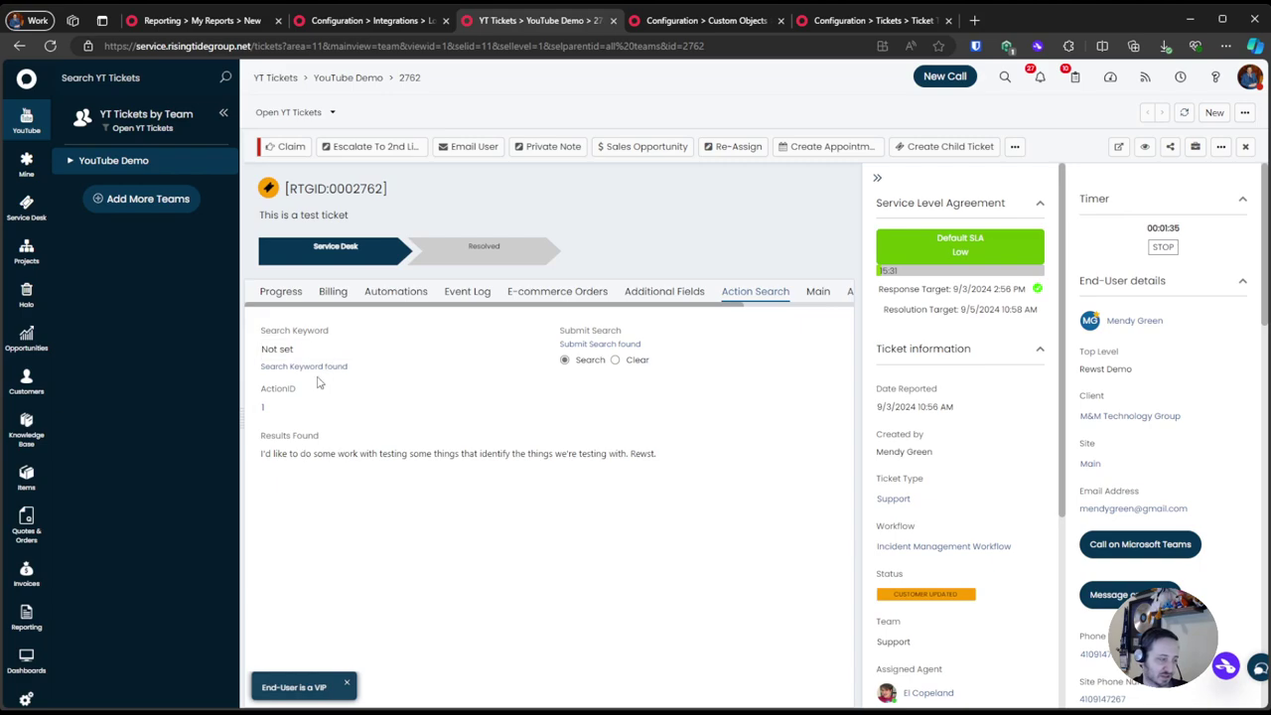
left_click(262, 405)
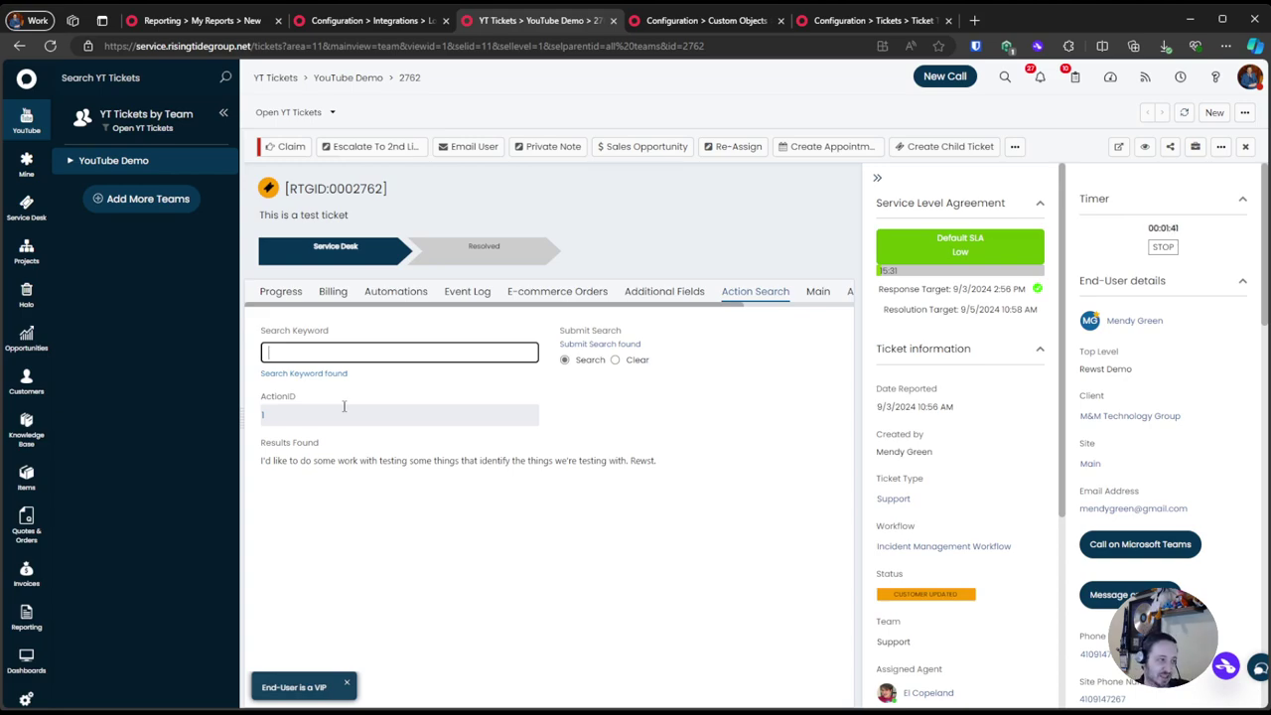
Review the ticket's progress entries for a test word, set the Search Keyword to quickbooks, and check the action search results
left_click(286, 295)
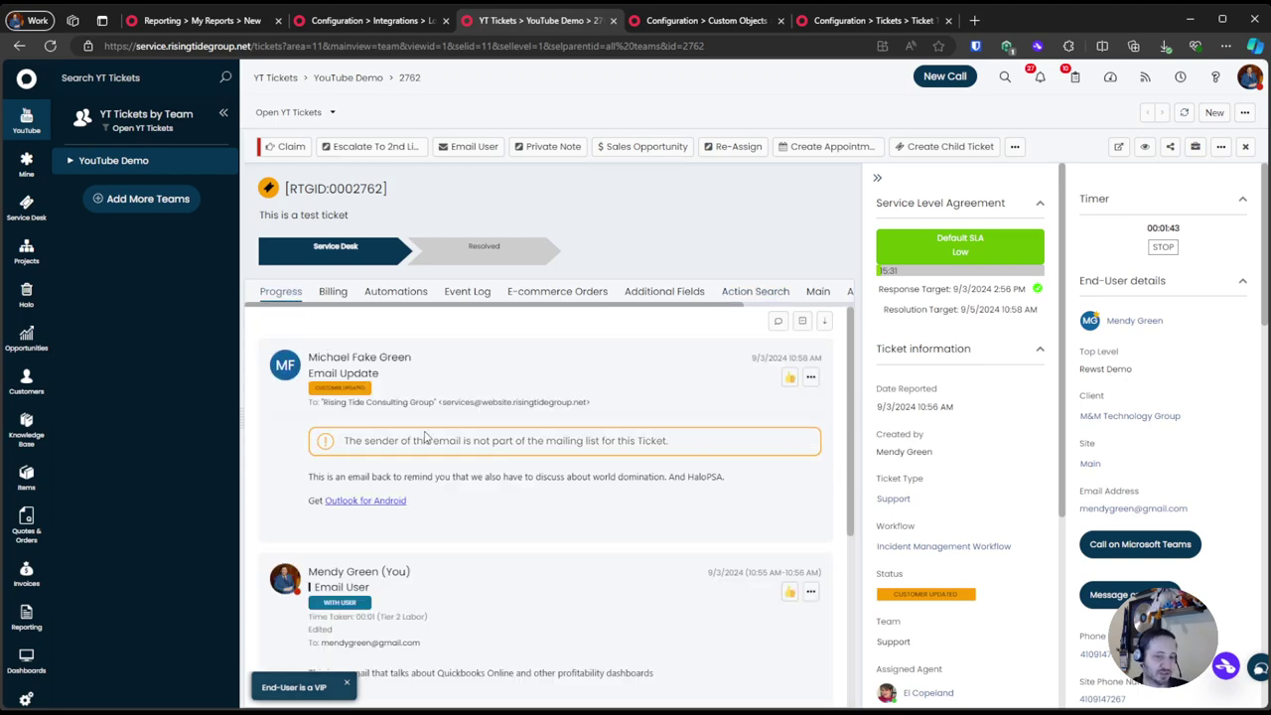
scroll(425, 437, "down", 3)
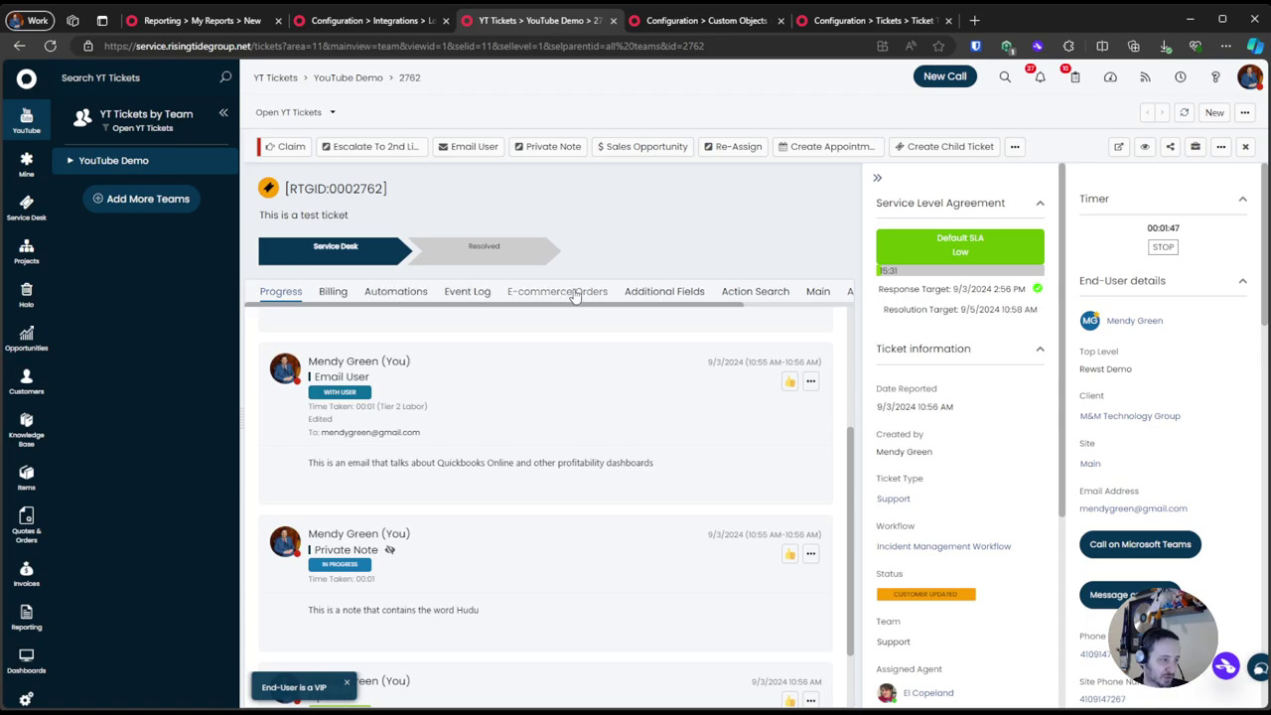
left_click(733, 293)
left_click(354, 345)
type("quc")
type("ickbooks")
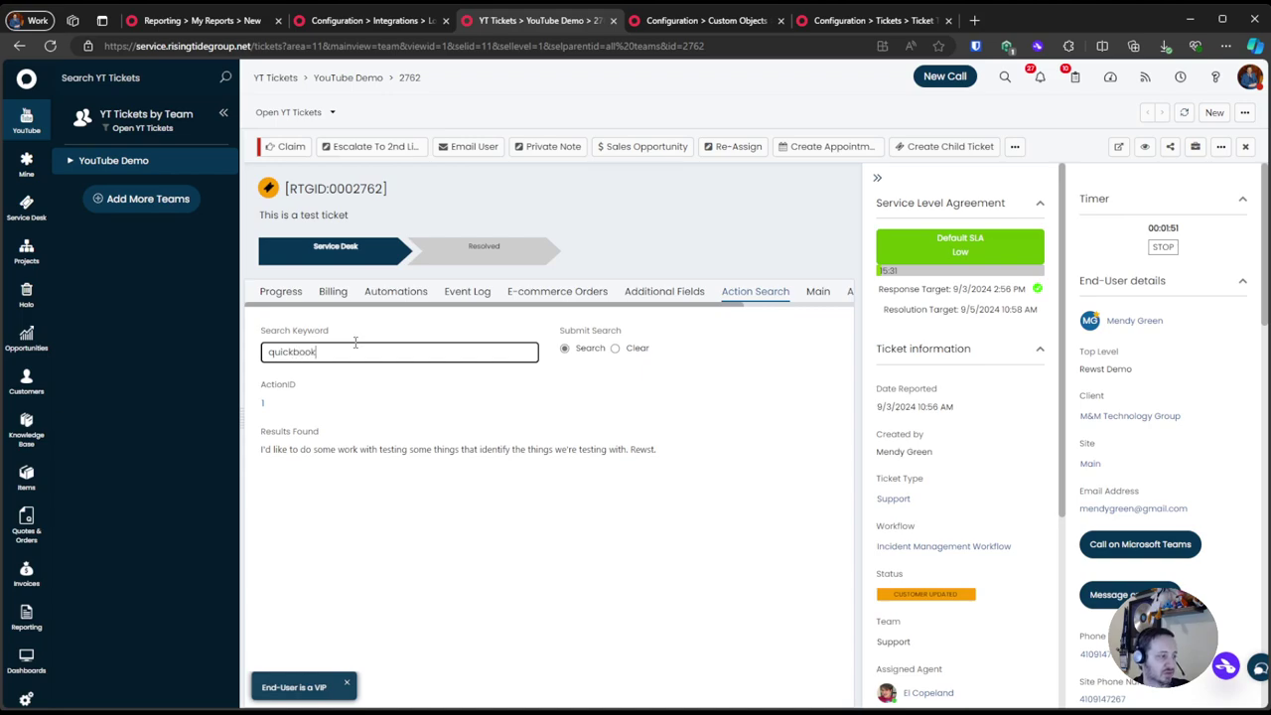
left_click(382, 294)
left_click(643, 298)
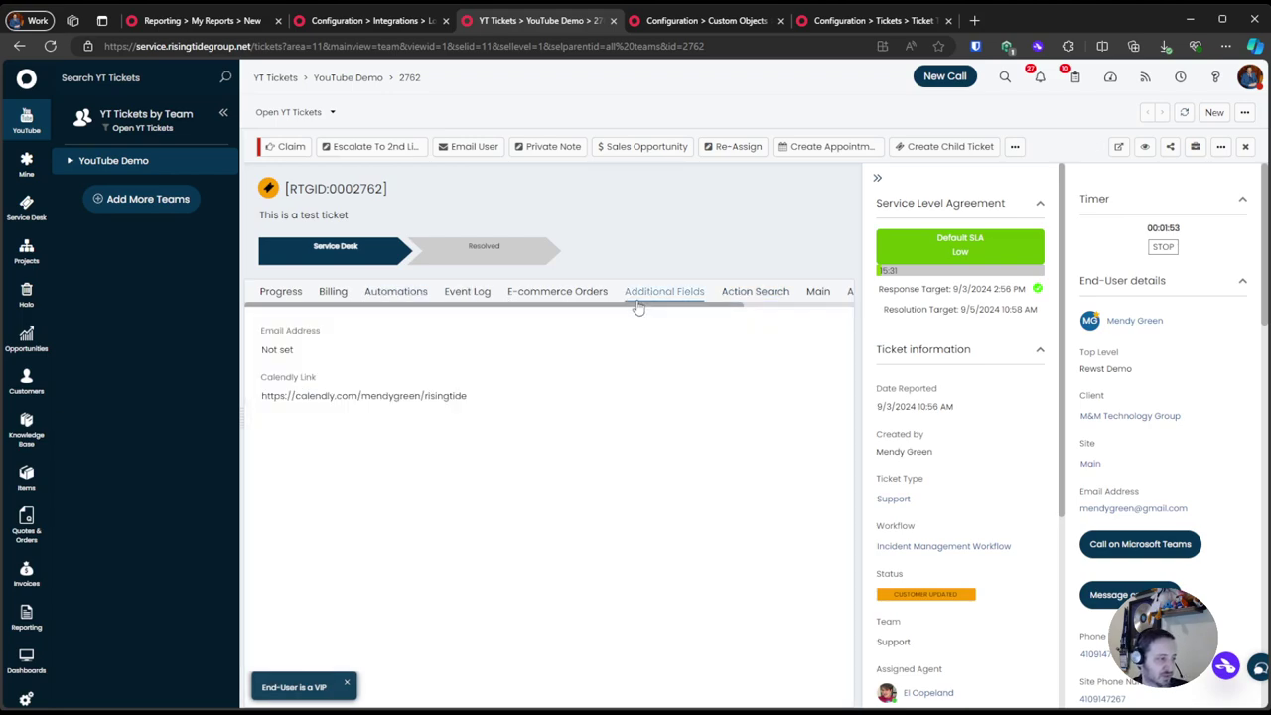
left_click(754, 299)
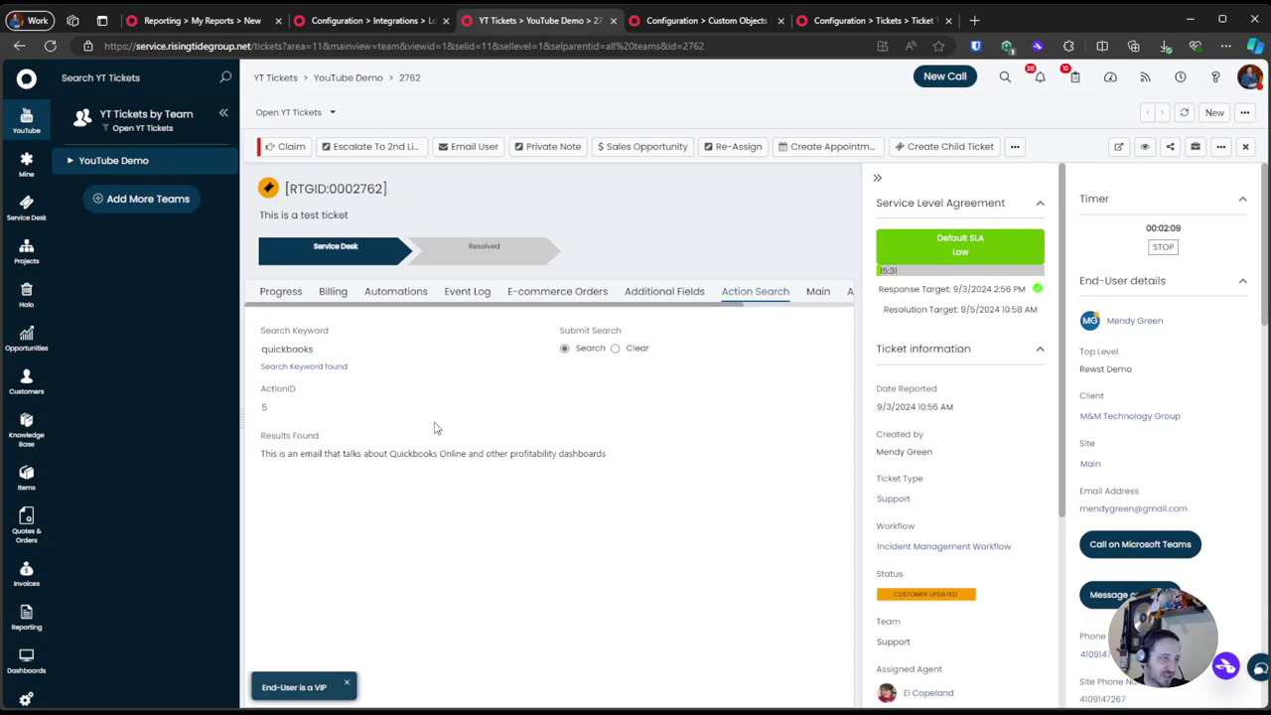
Remove the Submit Search (CFactionSearchSubmit) field from the Support ticket type's Ticket Action Search group, saving the group and the ticket type
left_click(414, 25)
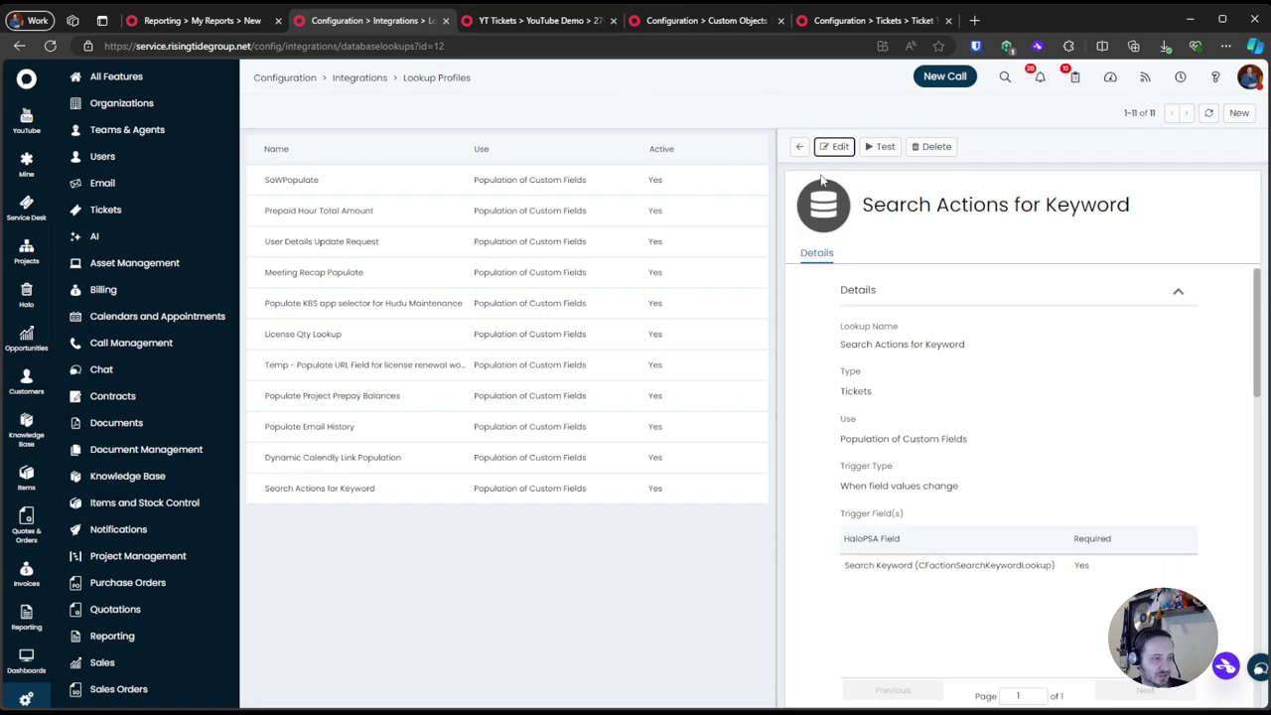
left_click(670, 24)
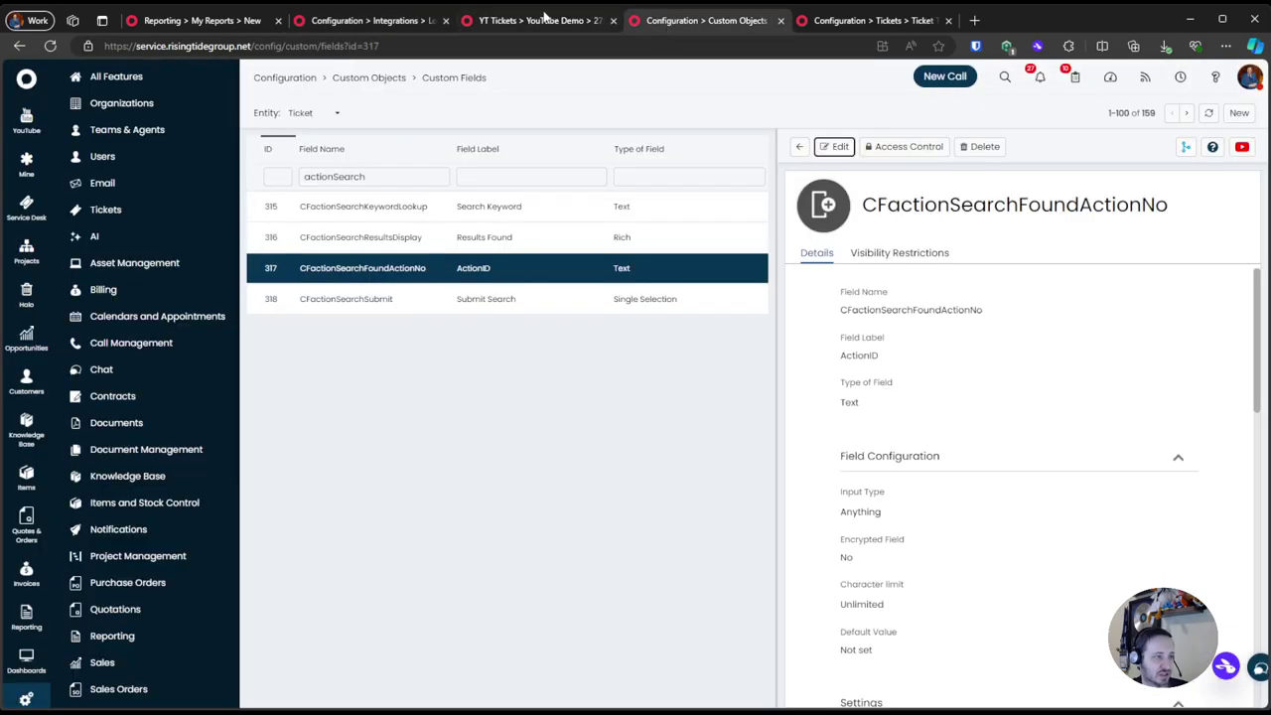
left_click(844, 20)
left_click(837, 146)
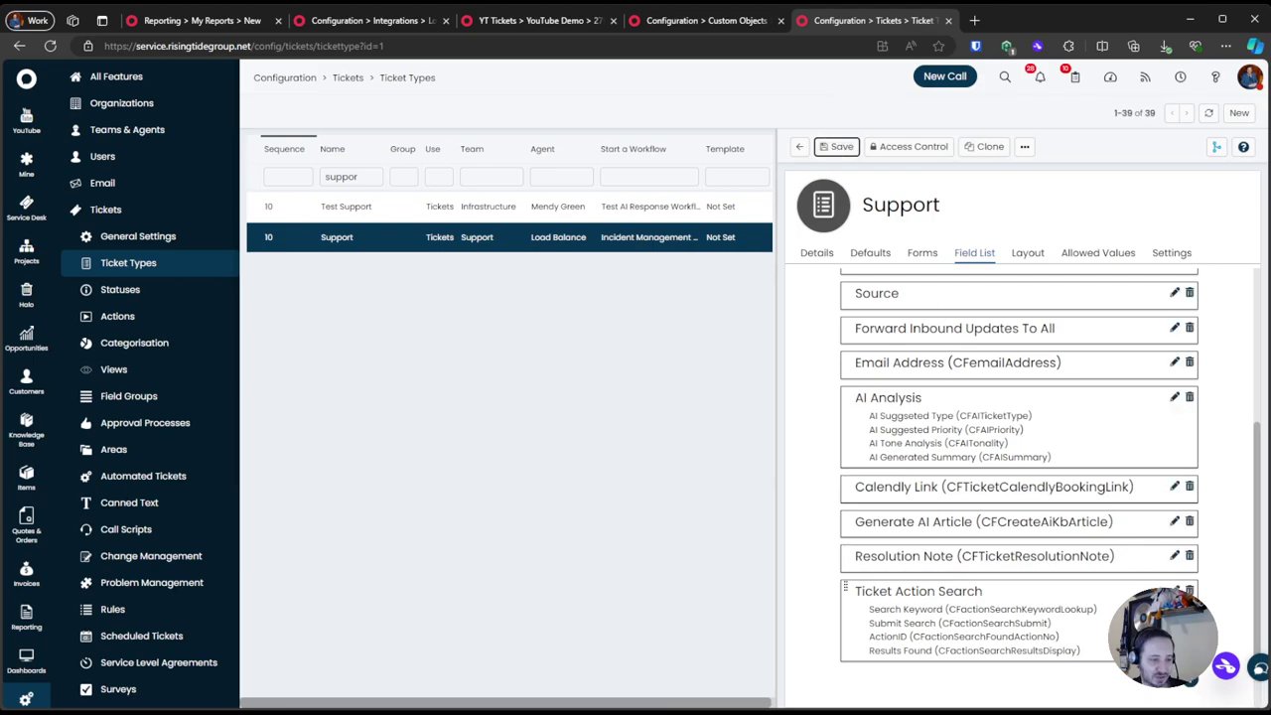
left_click(904, 146)
left_click(618, 195)
left_click(532, 197)
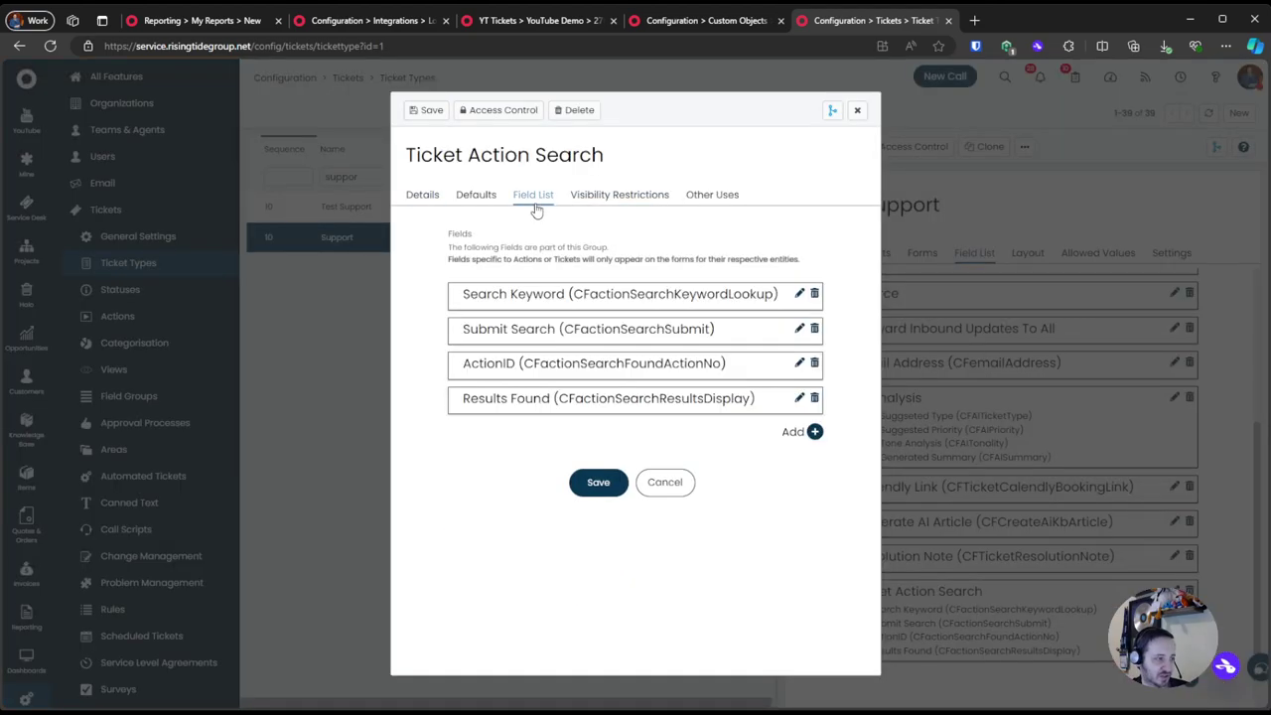
left_click(814, 329)
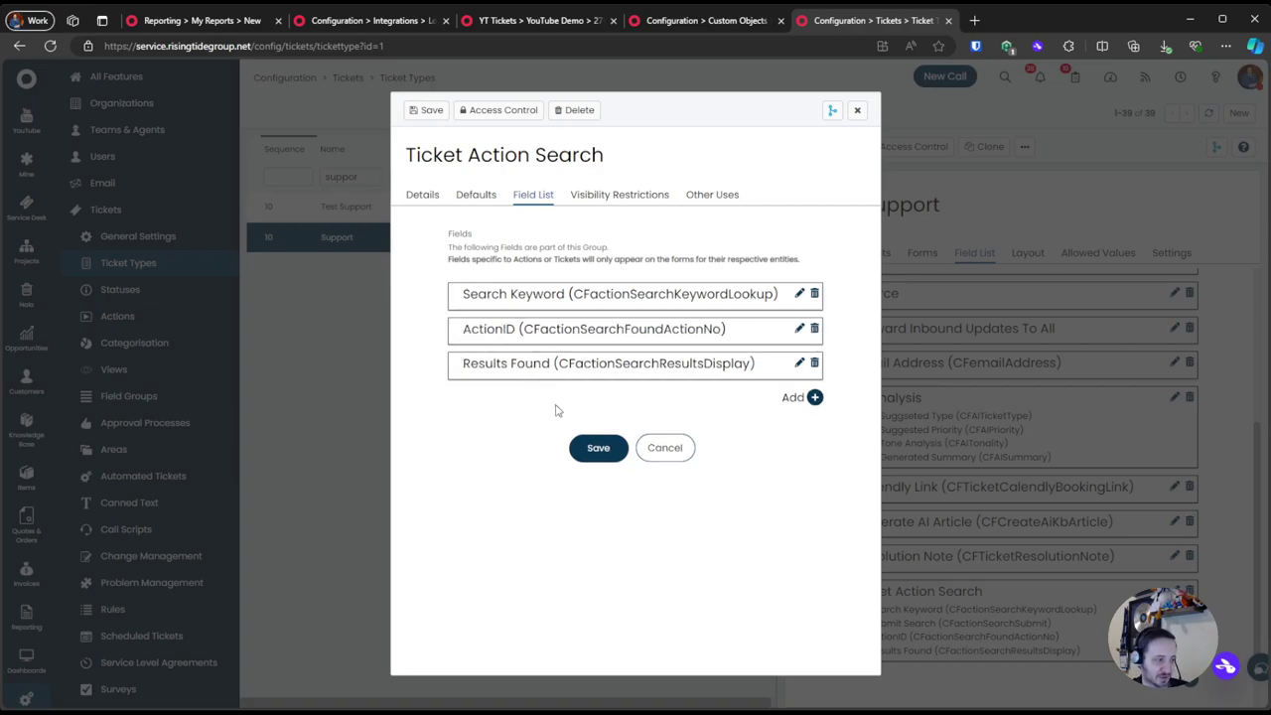
left_click(594, 451)
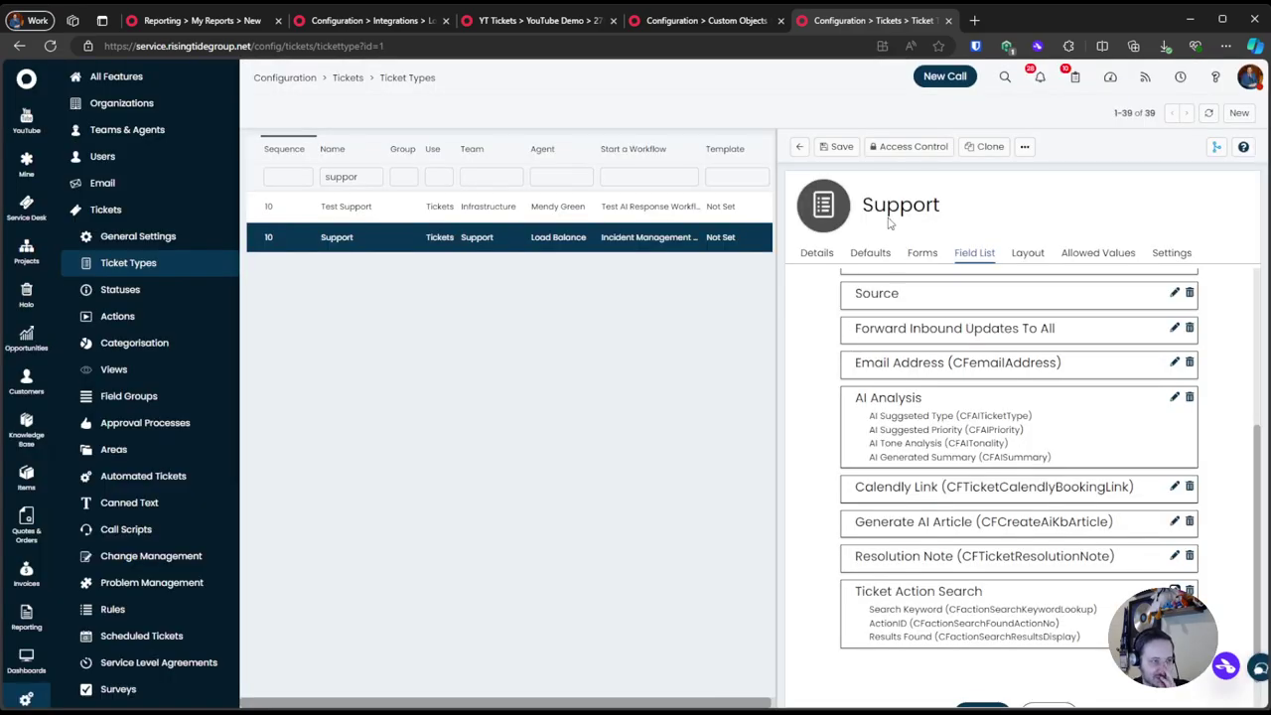
left_click(839, 147)
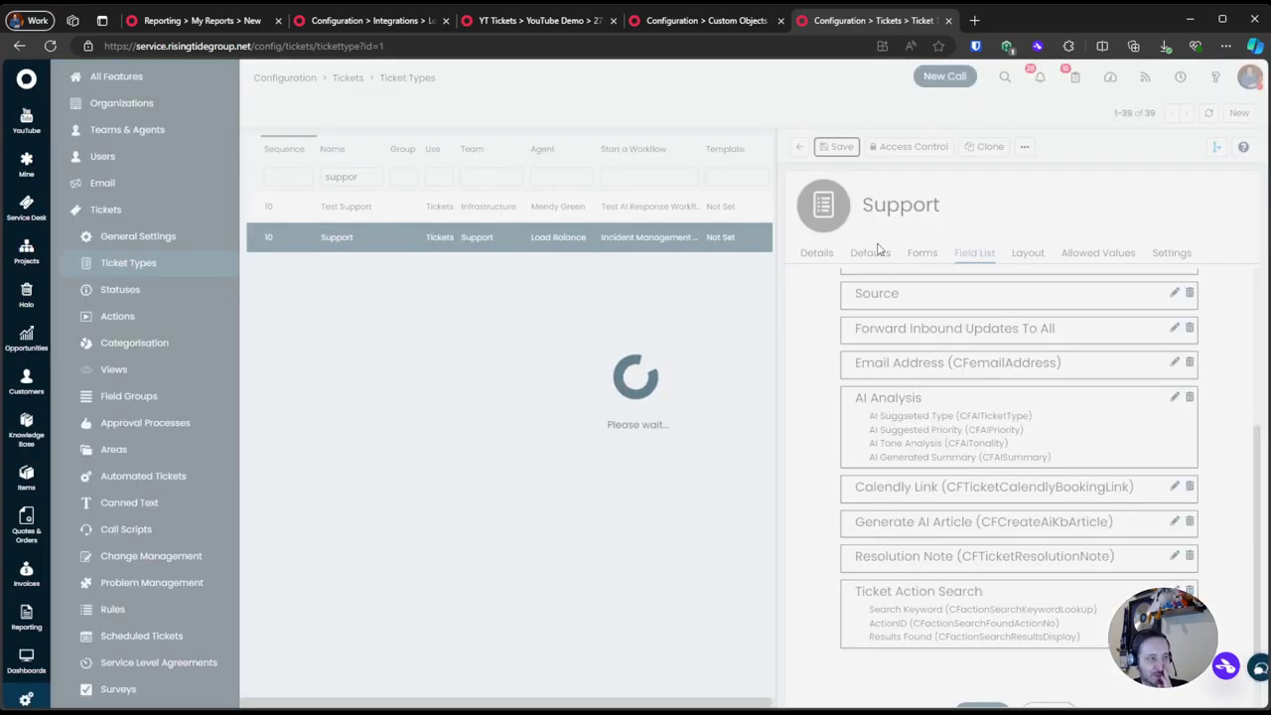
Reload the test ticket, set its Search Keyword to rewst, and examine the ActionID and Results Found fields
left_click(517, 24)
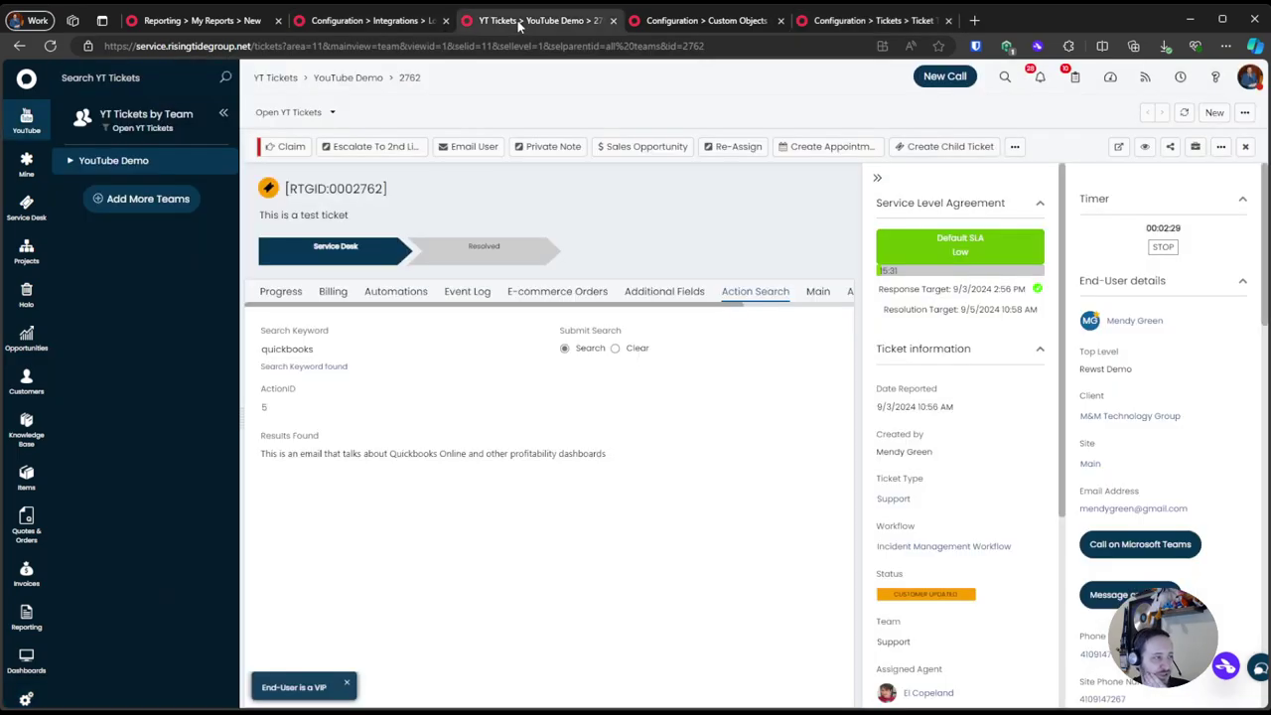
left_click(50, 46)
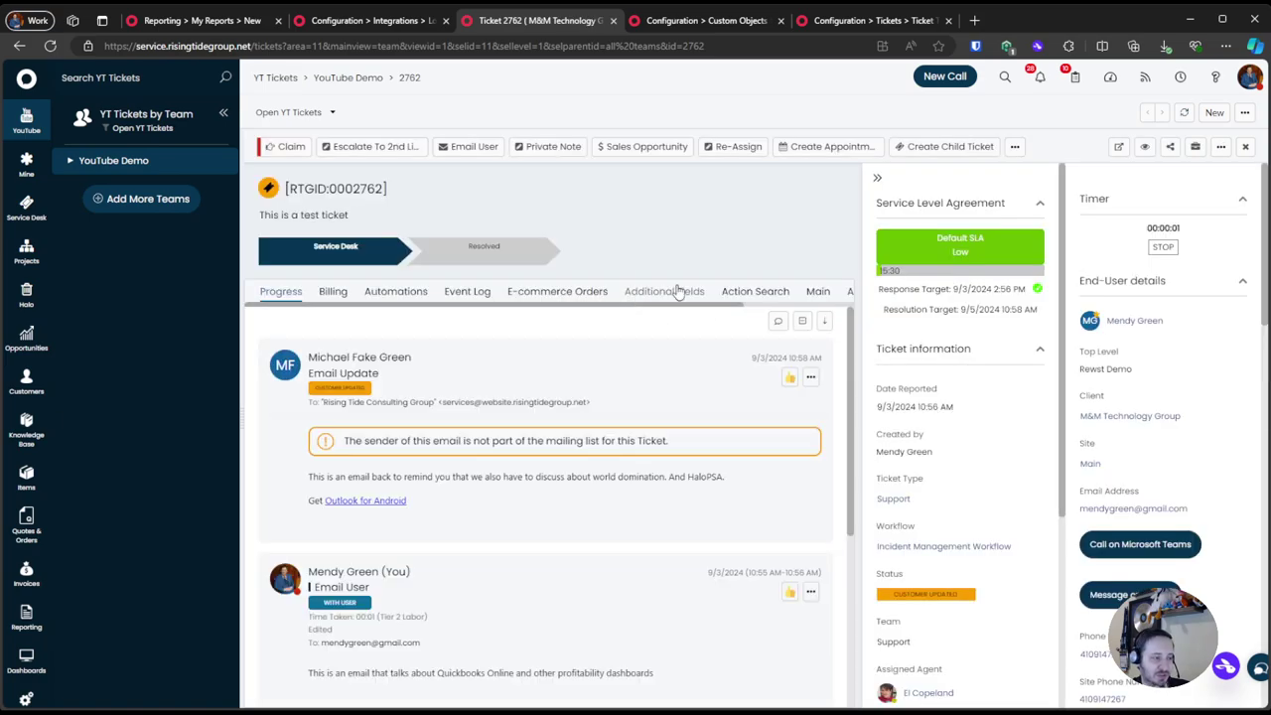
left_click(750, 291)
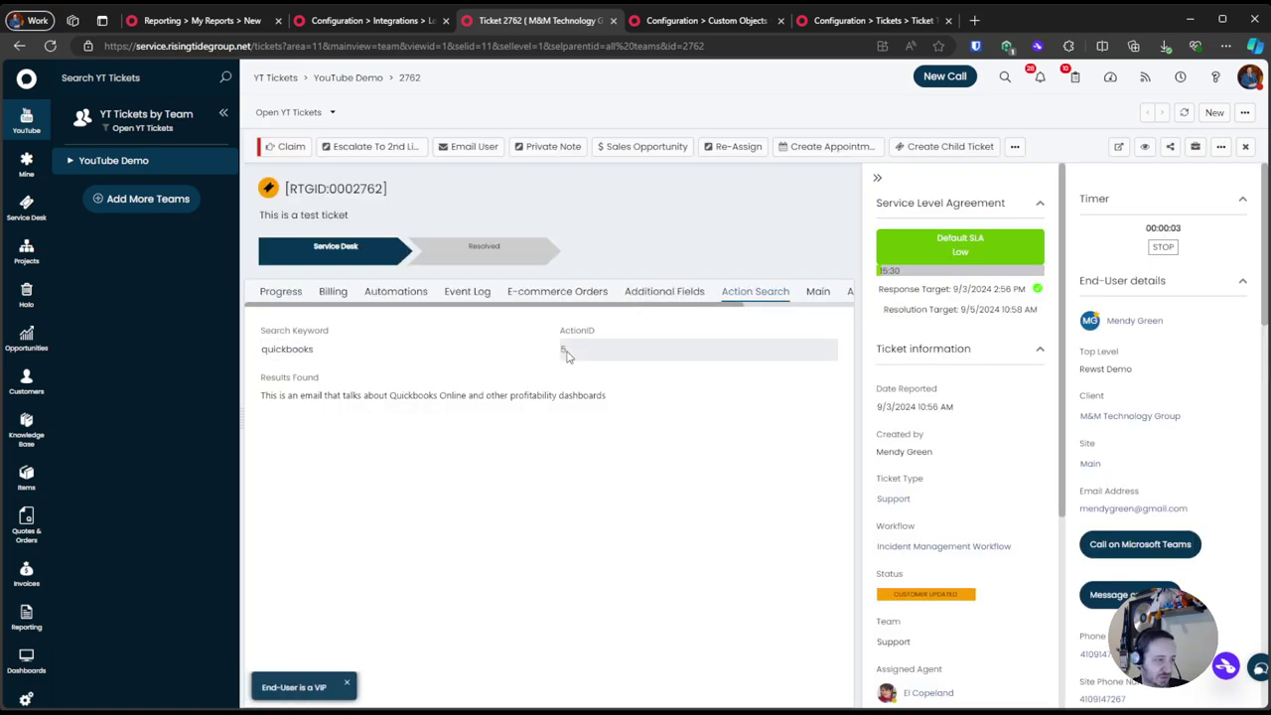
double_click(328, 347)
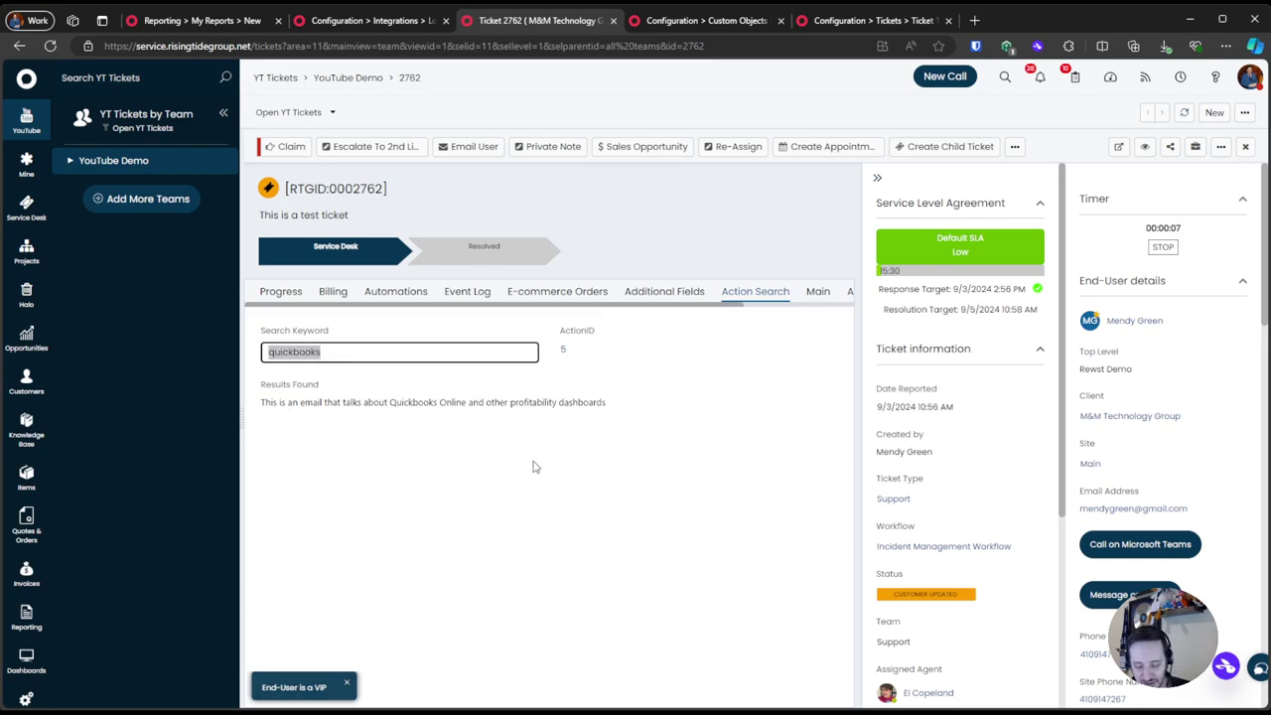
type("t")
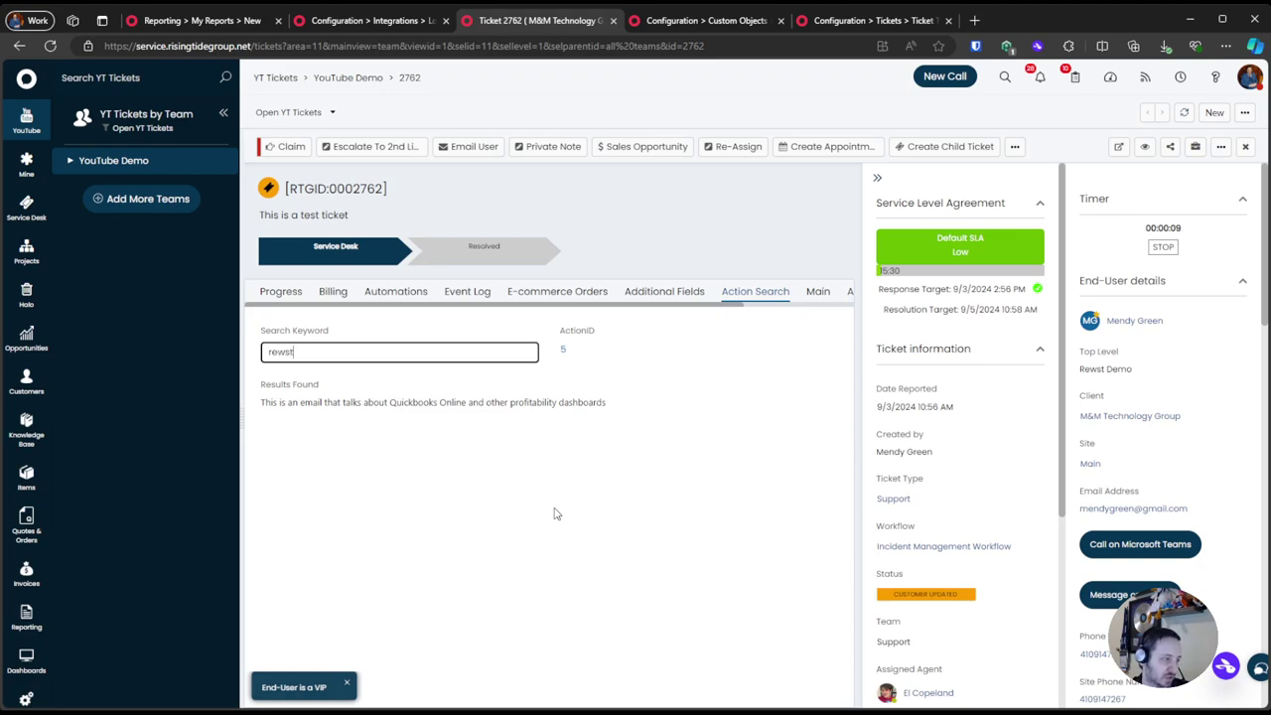
key("Return")
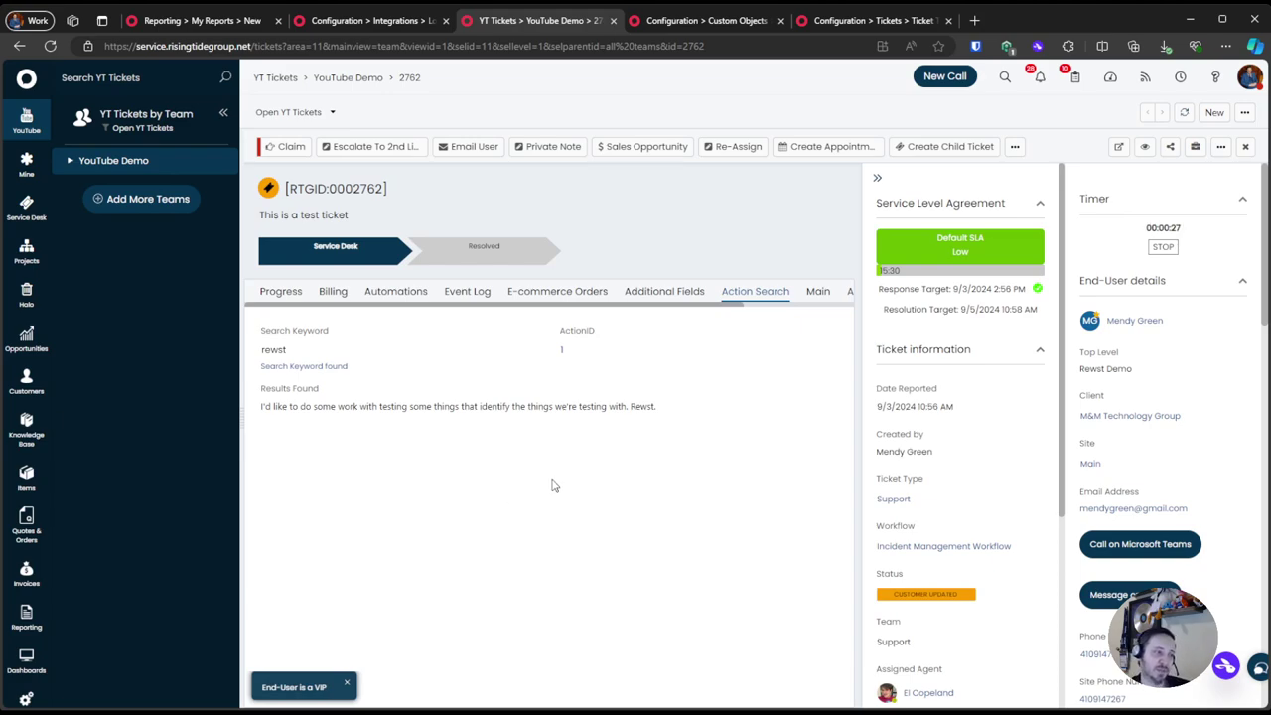
left_click_drag(539, 321, 586, 357)
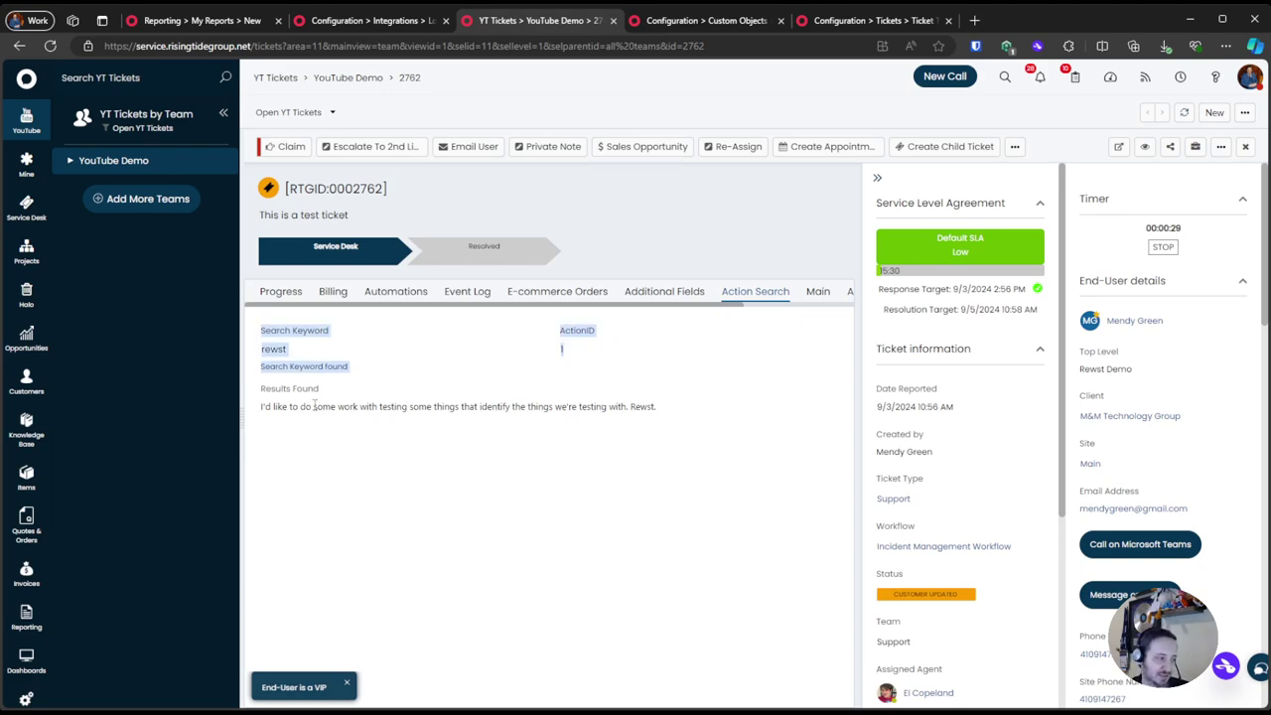
mouse_move(266, 406)
left_mouse_down()
mouse_move(621, 421)
mouse_move(671, 409)
mouse_move(276, 399)
mouse_move(264, 412)
left_mouse_up()
left_click(452, 436)
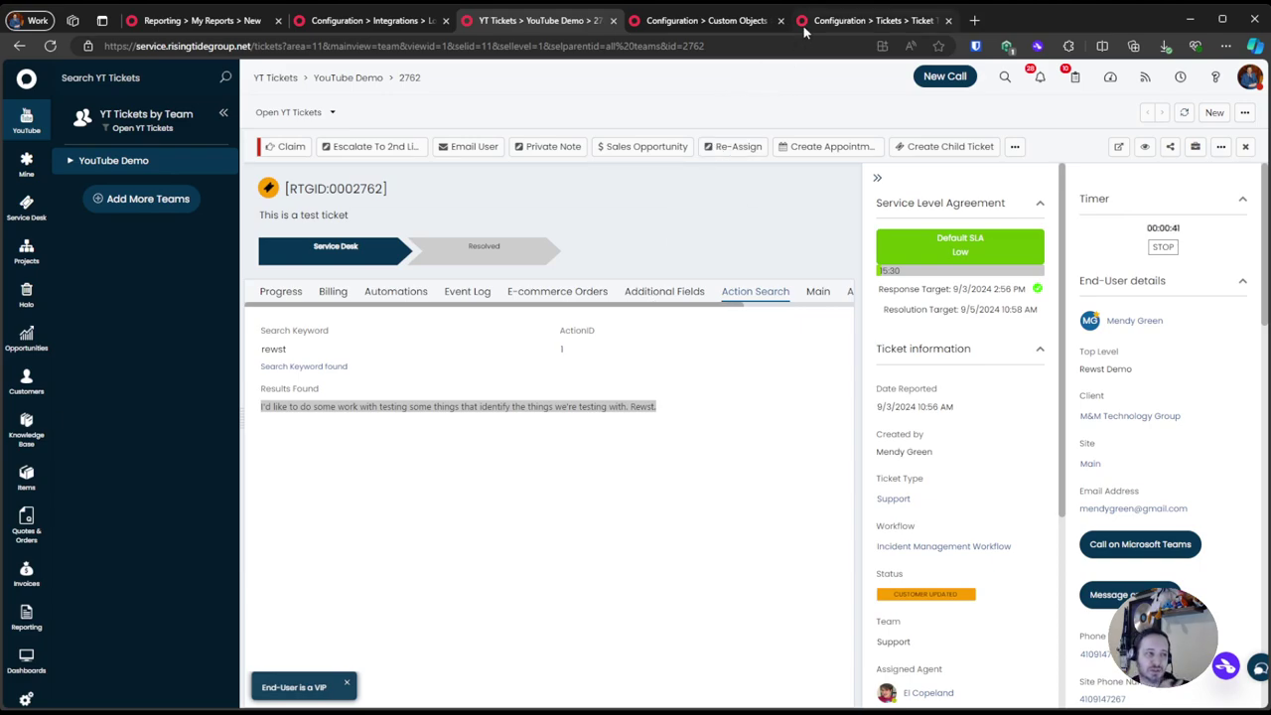
Examine the SQL script and custom field mappings of the Search Actions for Keyword lookup
left_click(428, 27)
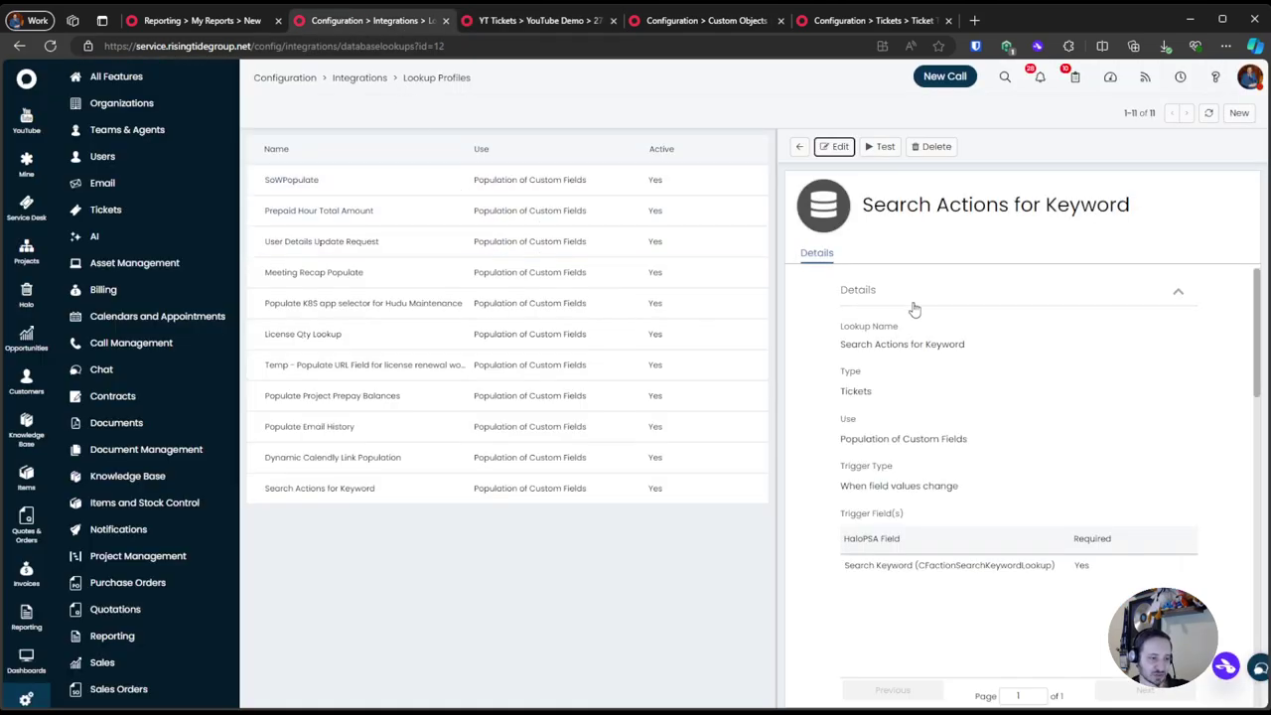
scroll(953, 376, "down", 10)
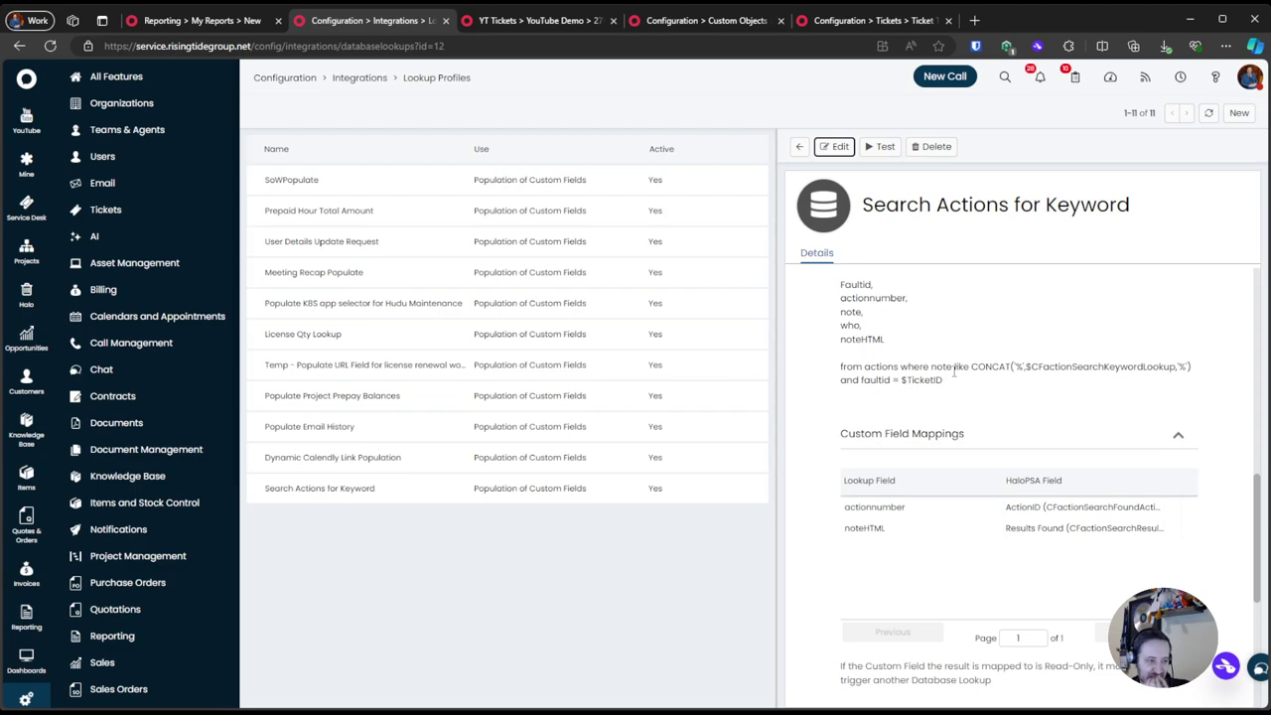
scroll(922, 457, "down", 3)
scroll(924, 454, "up", 4)
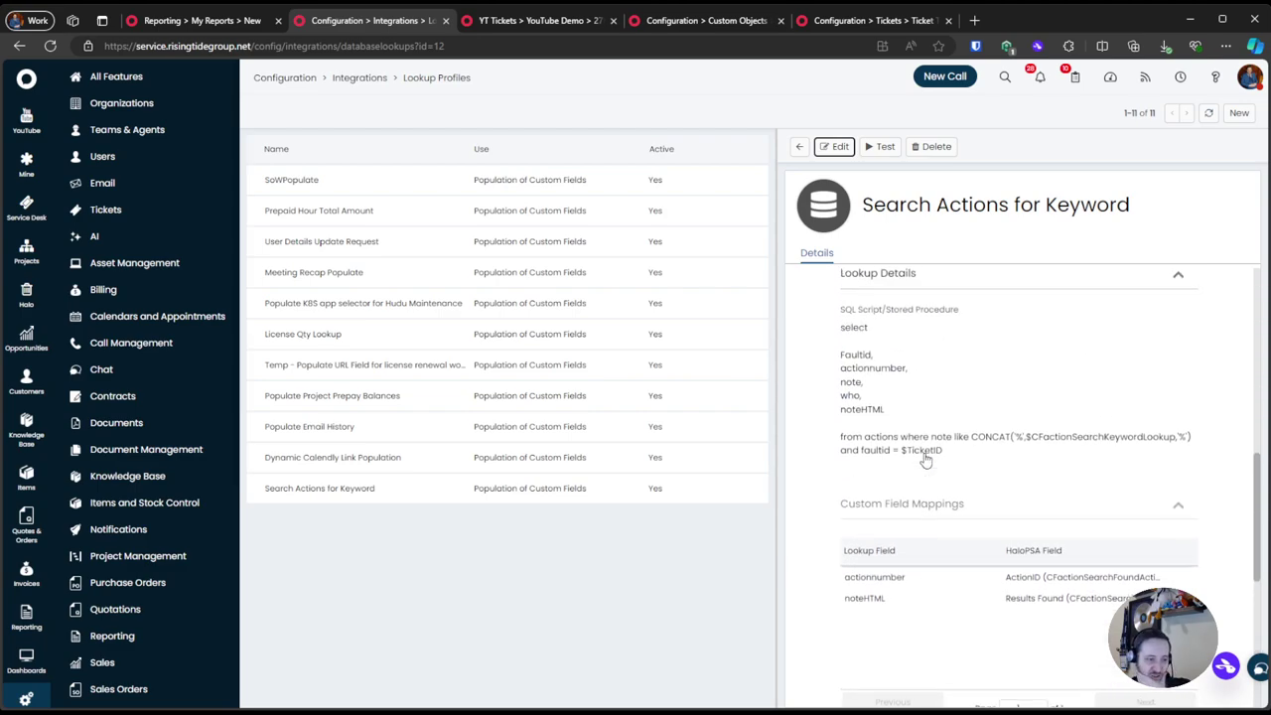
scroll(926, 452, "down", 3)
scroll(881, 457, "up", 5)
left_click_drag(840, 494, 958, 566)
left_click(923, 539)
scroll(921, 494, "down", 2)
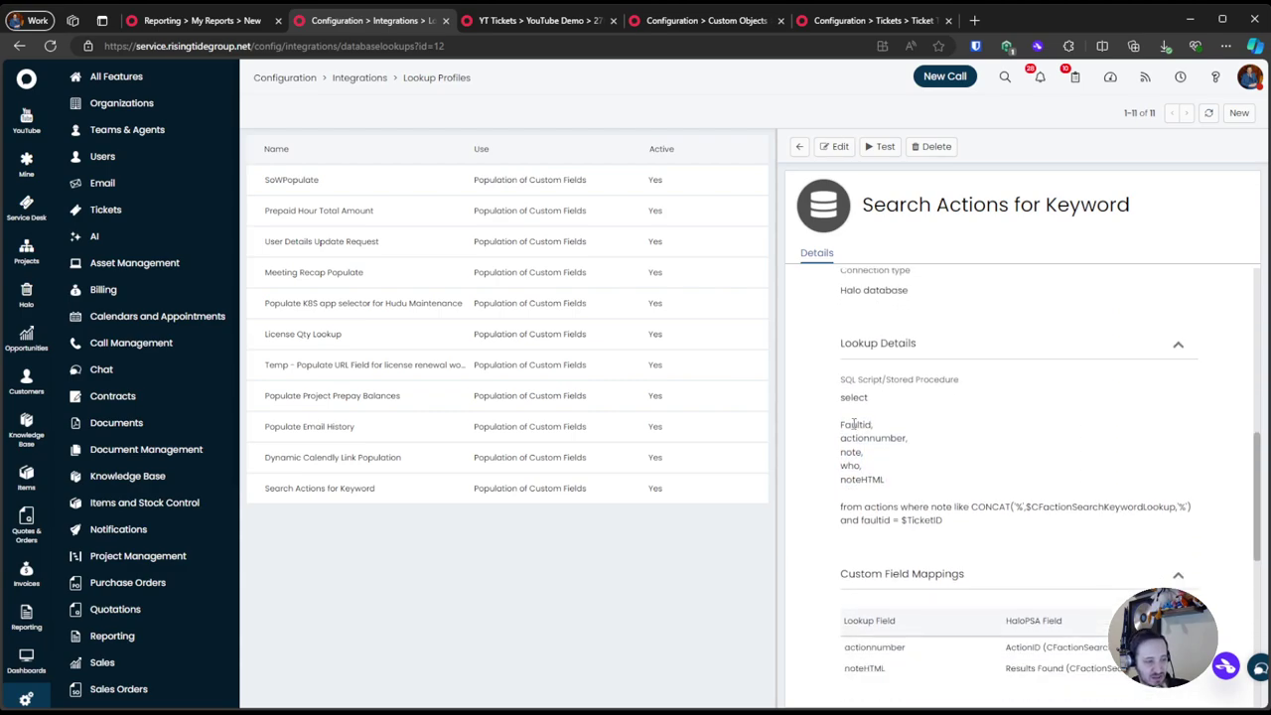
Edit the lookup's SQL script, wrapping the existing query in parentheses as a subquery aliased a under an outer select
left_click(836, 147)
scroll(926, 444, "down", 3)
scroll(926, 444, "down", 5)
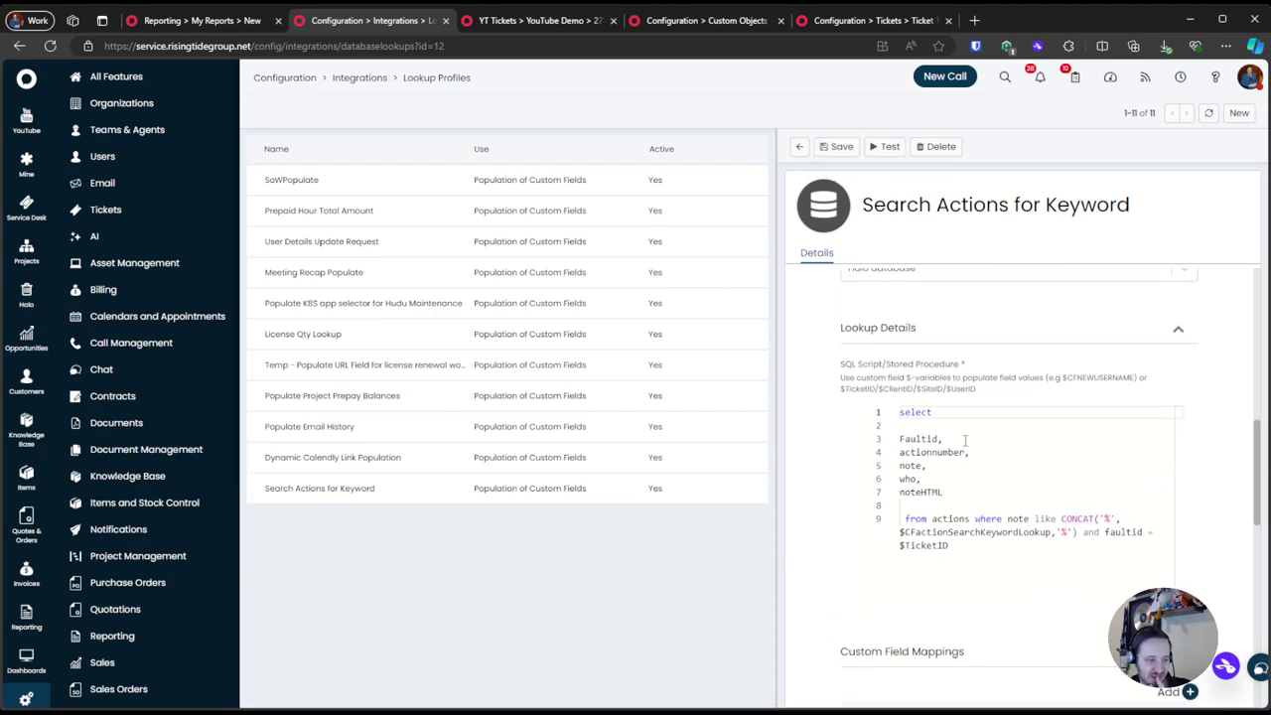
left_click(973, 556)
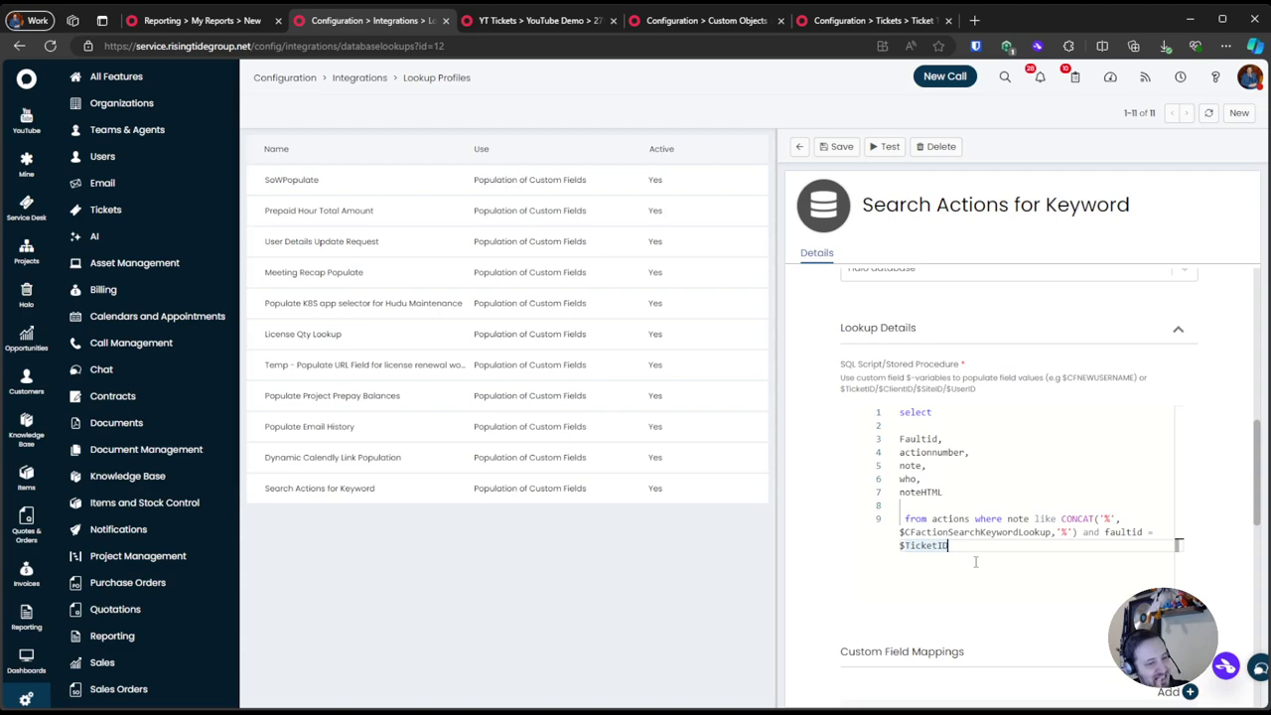
type(") a")
key("Escape")
key("Up")
key("ctrl+Home")
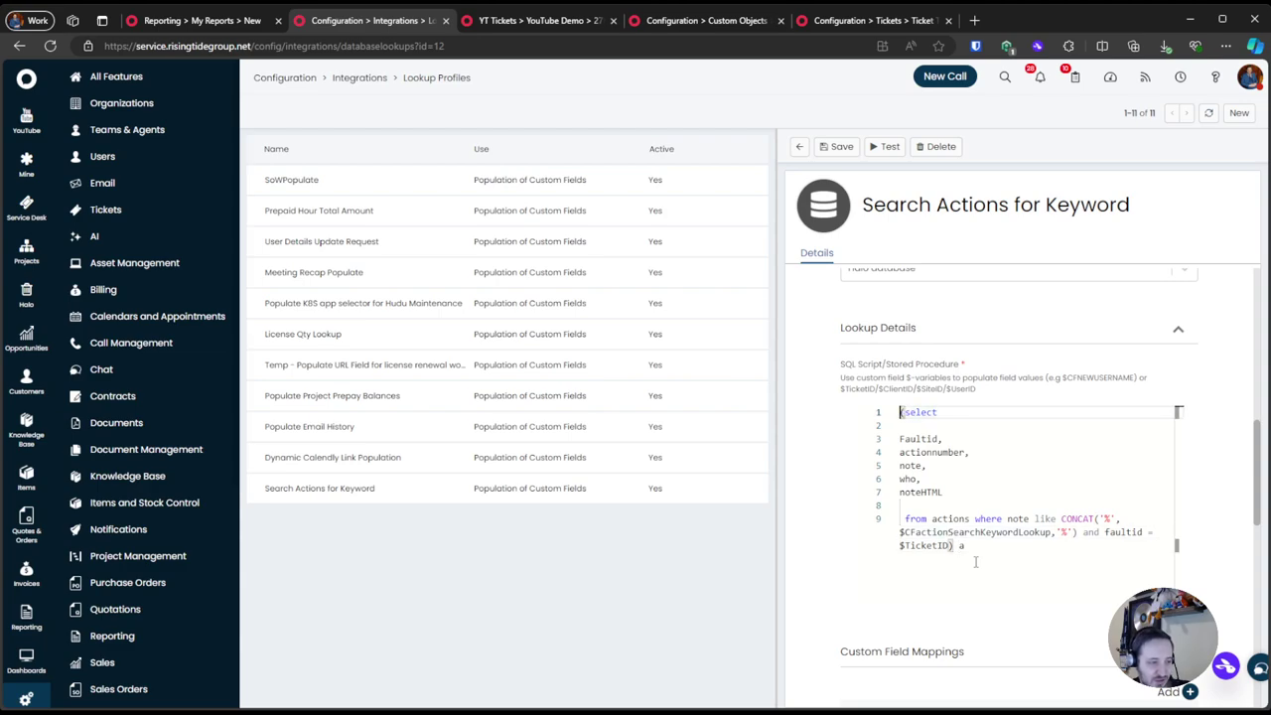
type("select (")
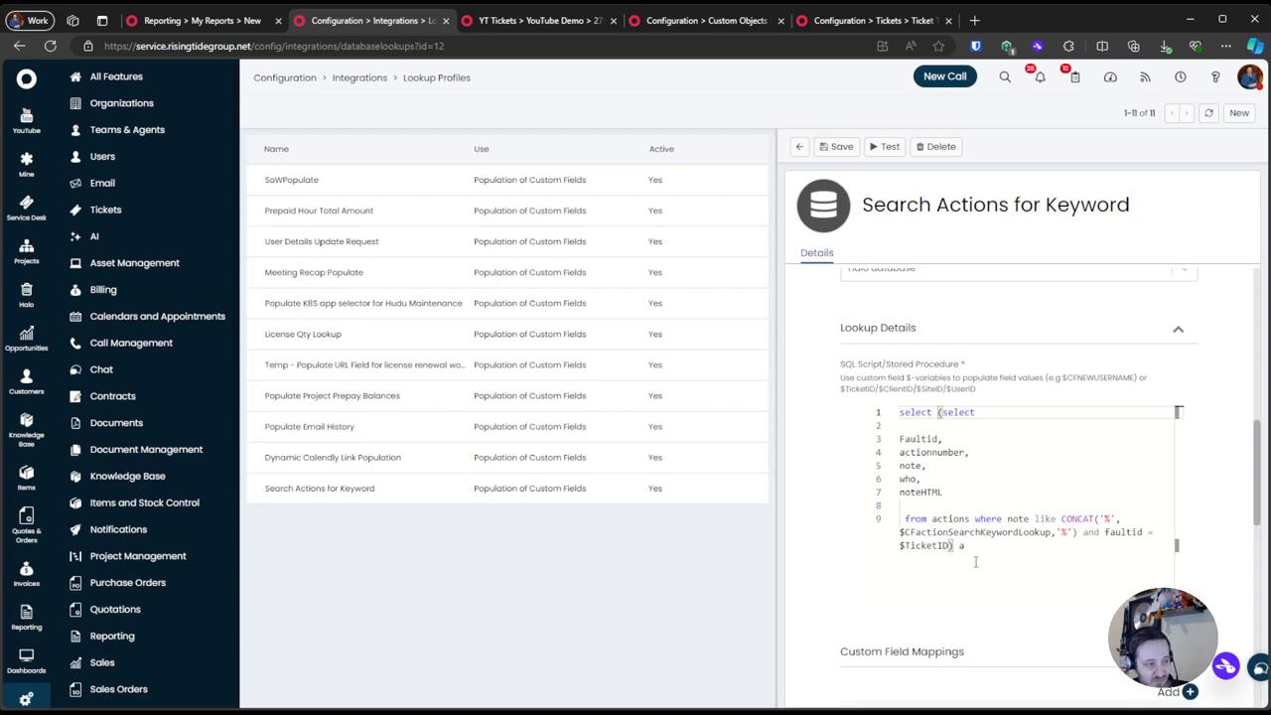
Separate the outer select from the subquery with line breaks and start a concat expression beneath the outer select
key("Return")
key("Return")
key("Return")
key("Up")
key("Up")
key("Return")
key("BackSpace")
type("concat")
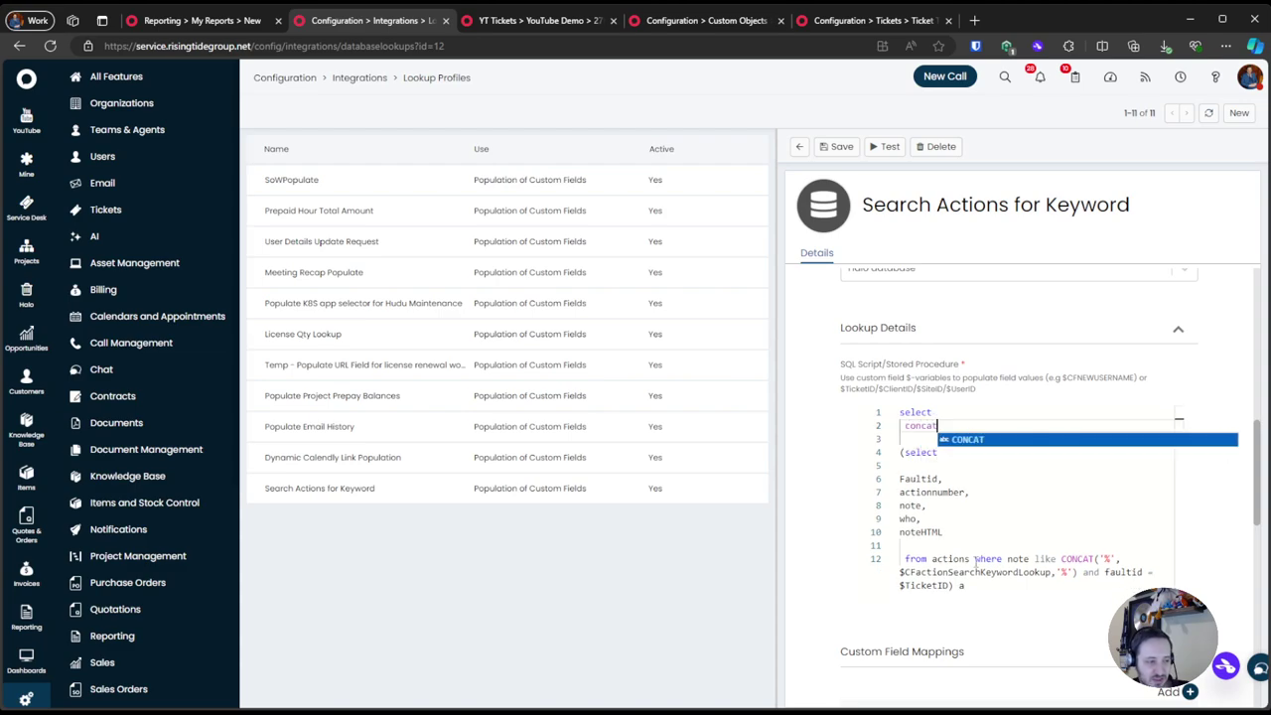
Give the outer concat the opening heading tag '<h3>' as its first argument
type("('chtml")
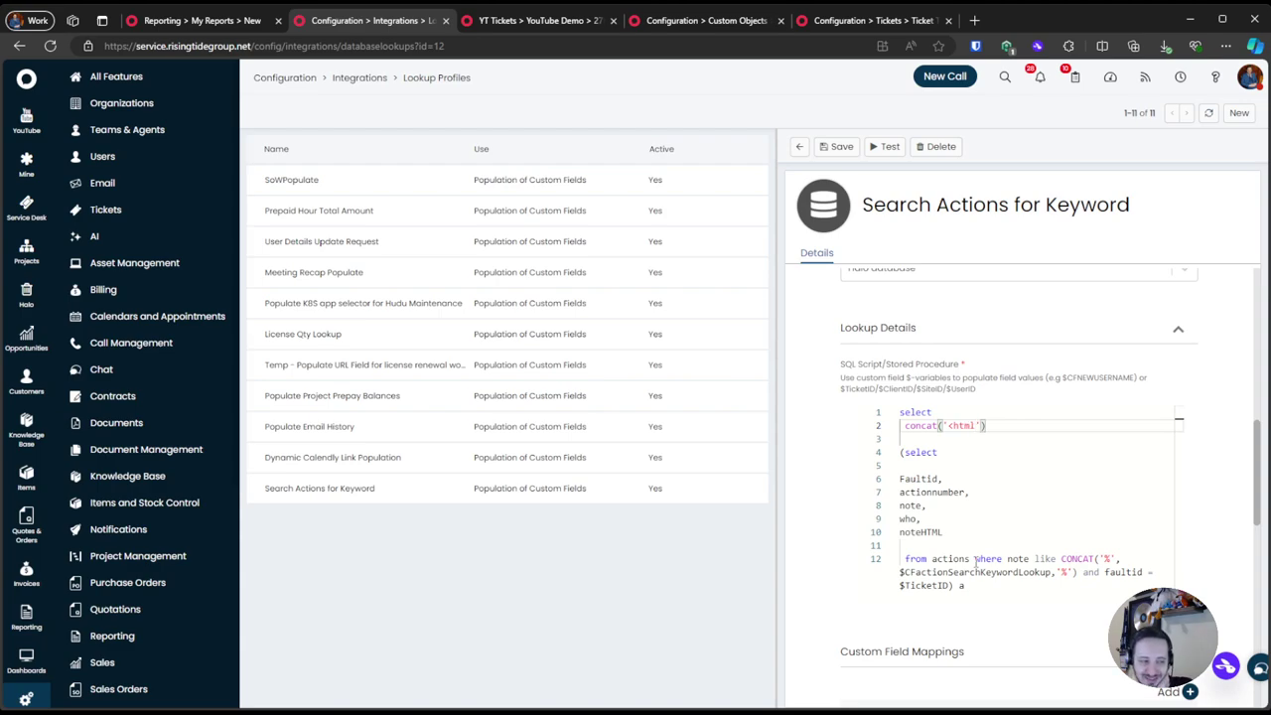
key("BackSpace")
key("BackSpace")
key("BackSpace")
key("BackSpace")
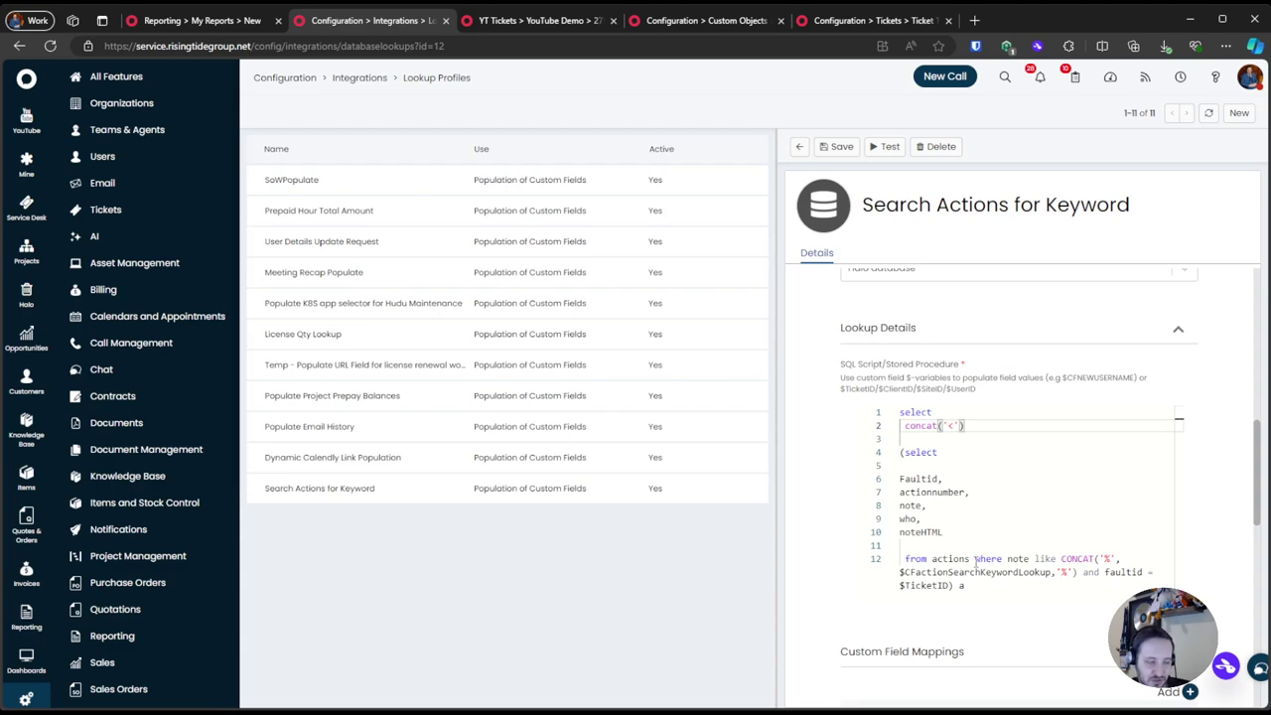
type("h1")
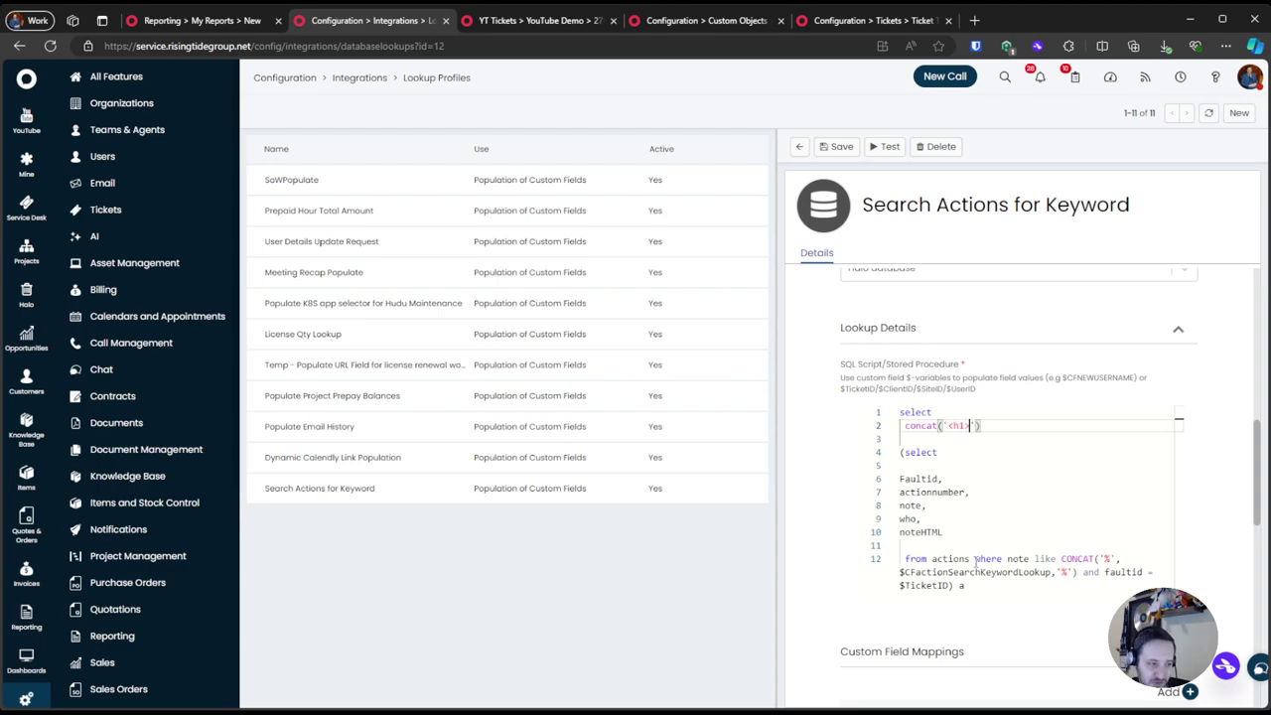
key("BackSpace")
type("3>")
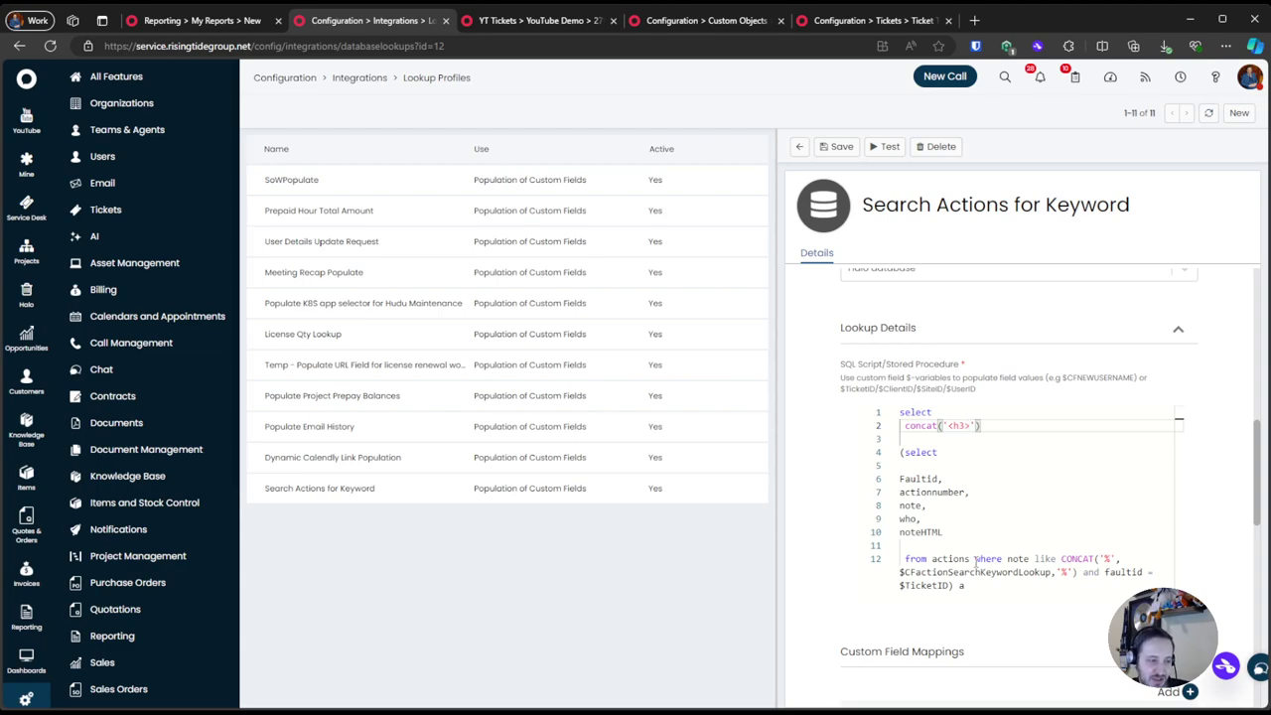
type("',")
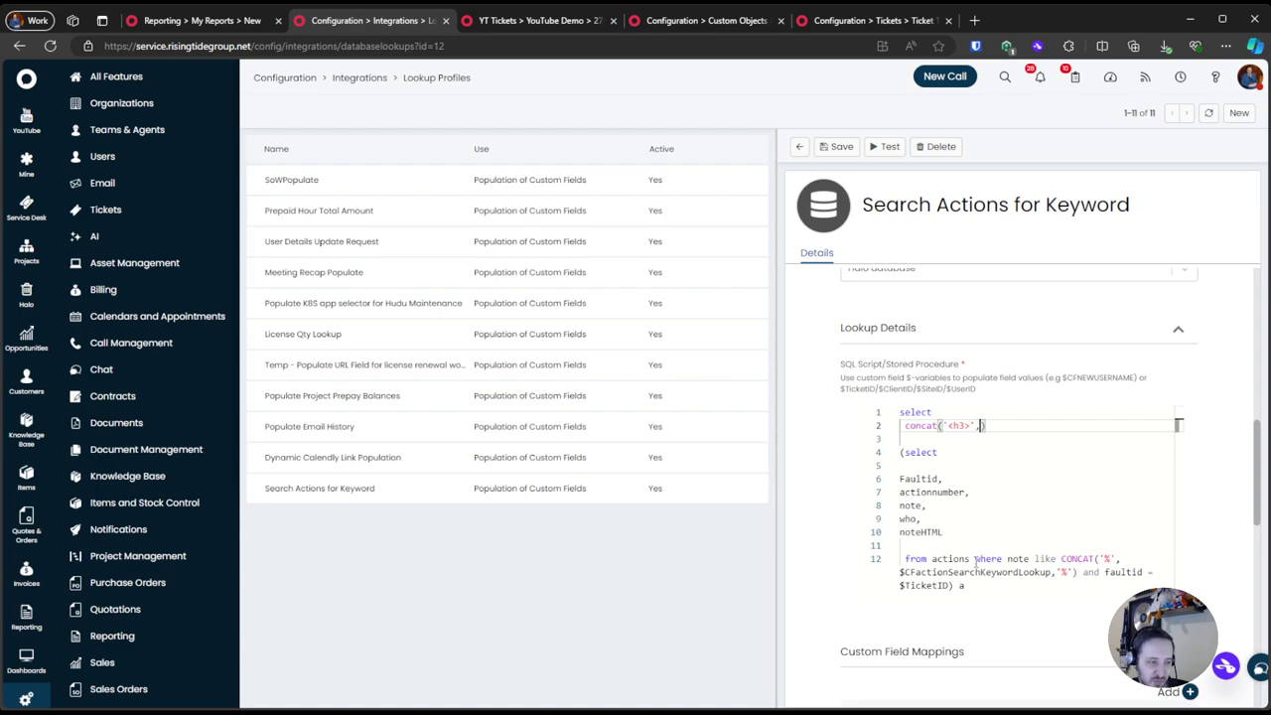
Add a.who to the concat after the heading tag, followed by the string ' - <a href=' to begin a link
type("a.who<")
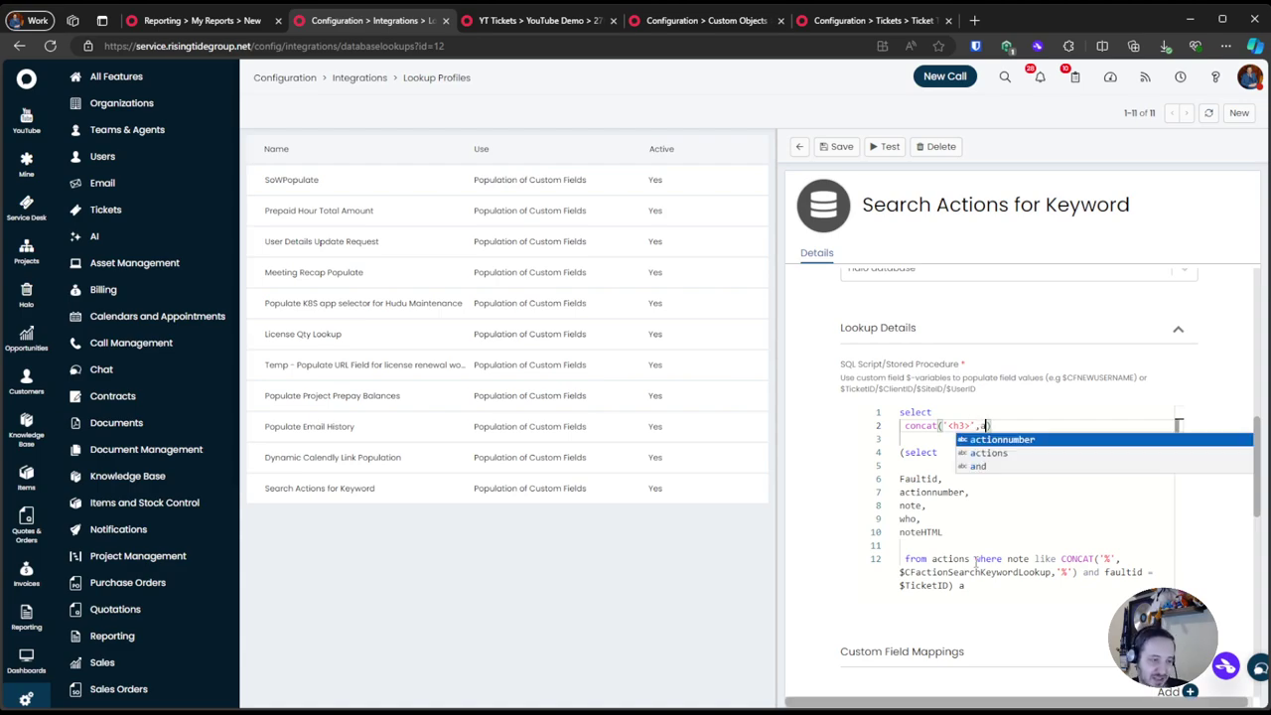
key("BackSpace")
type(",'</")
type("h")
key("BackSpace")
key("BackSpace")
key("BackSpace")
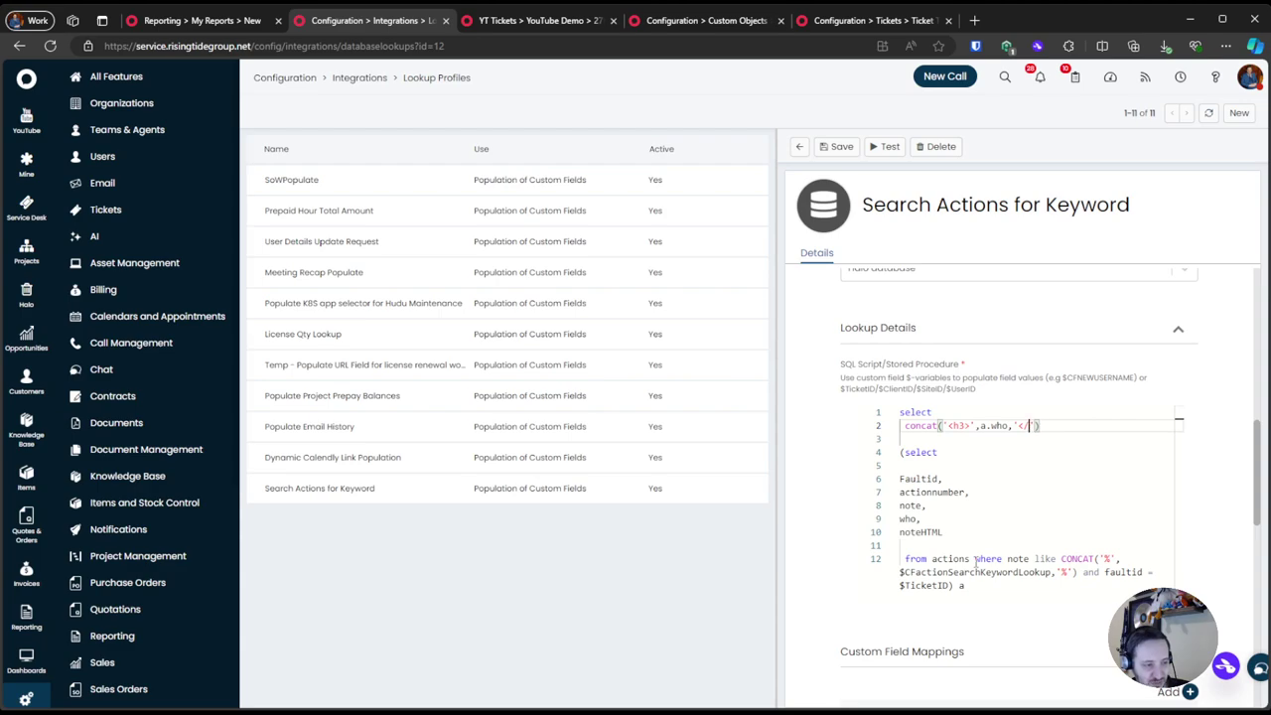
type("- ")
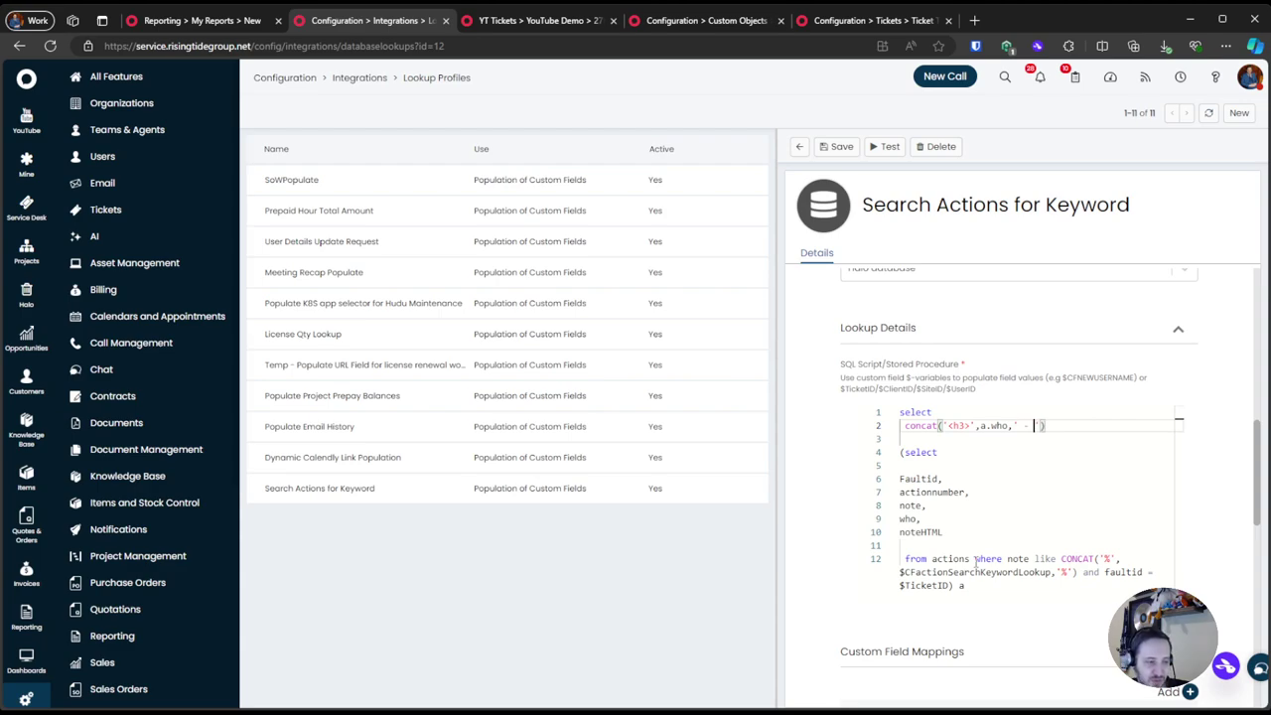
type("<a href=")
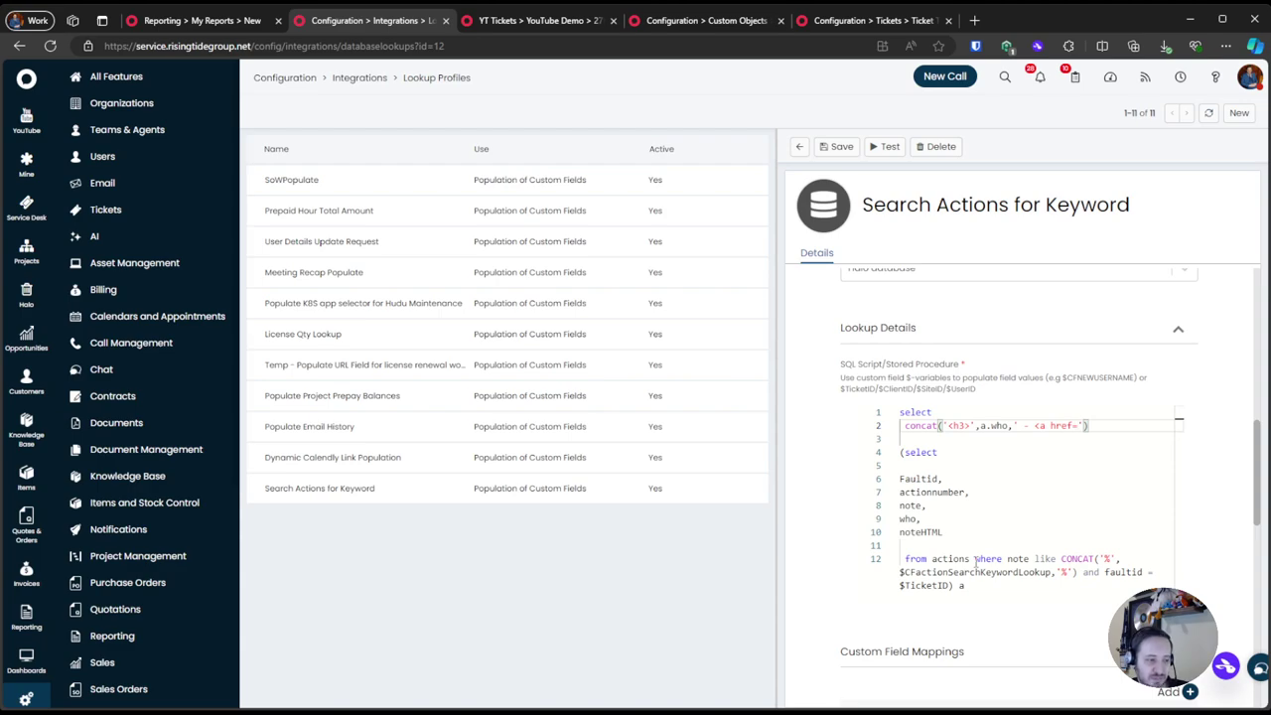
Add the actoutcome column to the subquery's select list, directly after Faultid
key("Down")
key("Down")
key("Down")
key("Down")
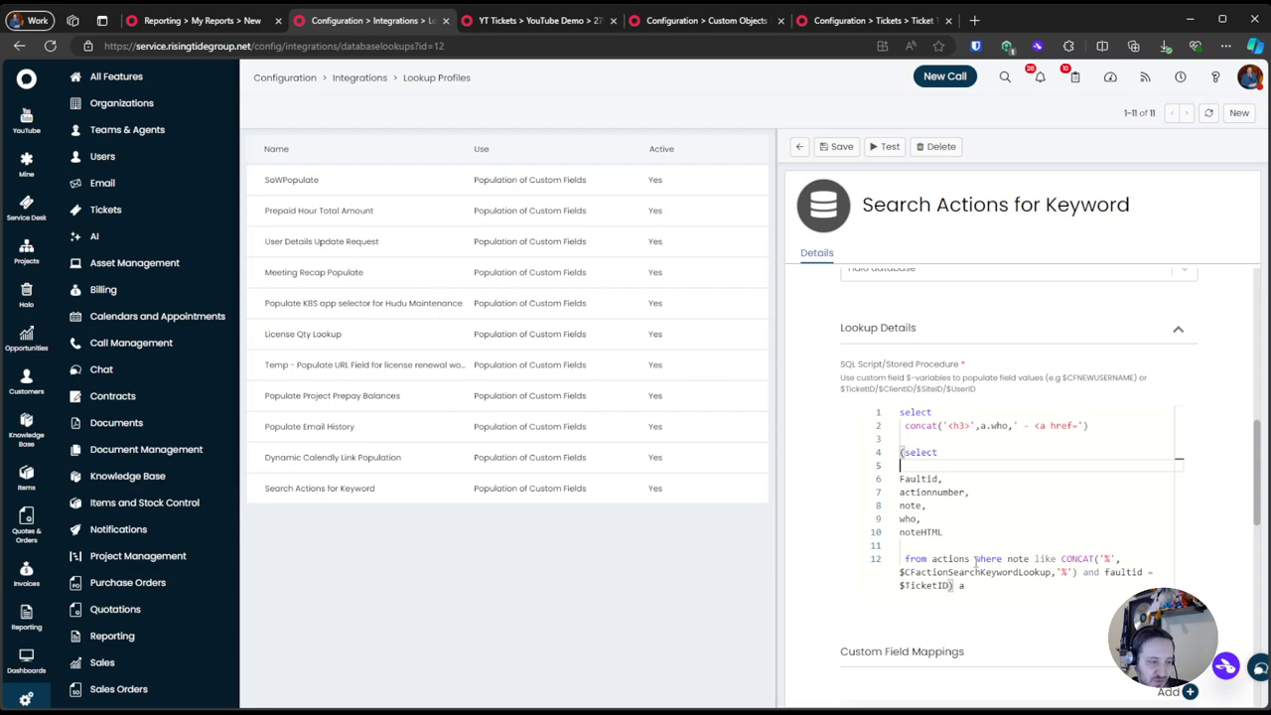
key("End")
key("Return")
type("actoutcome,")
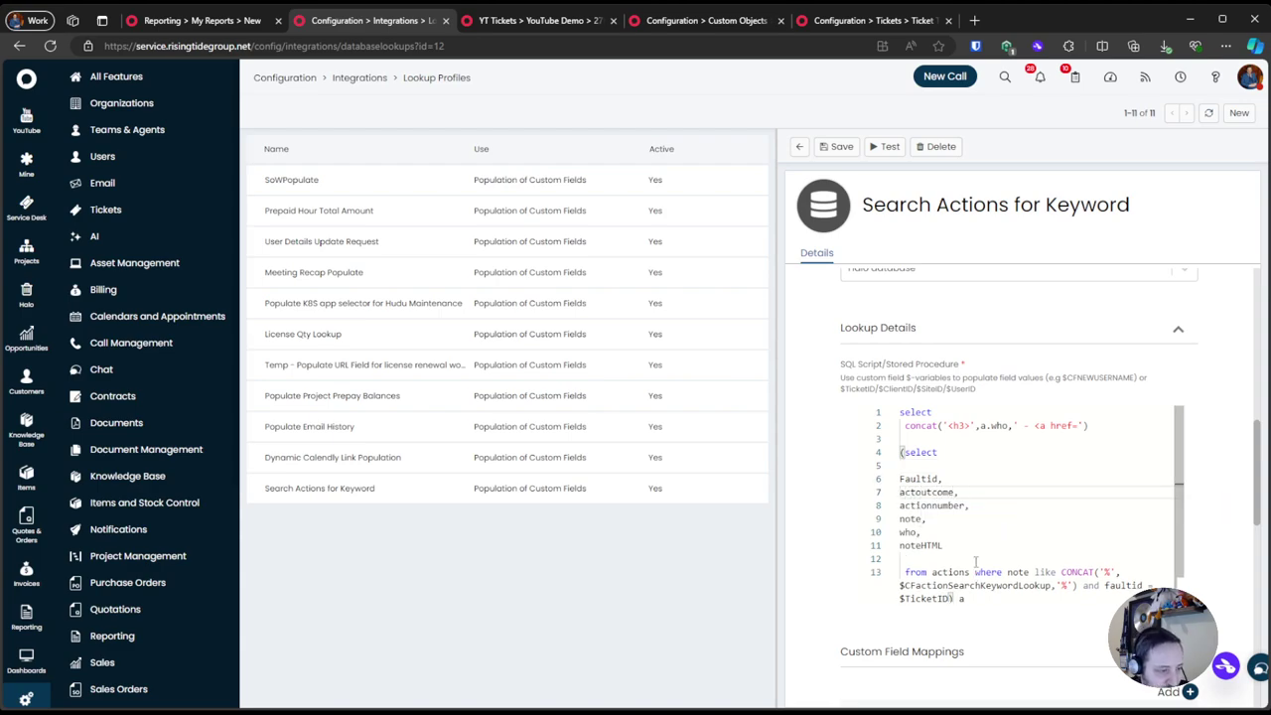
key("Up")
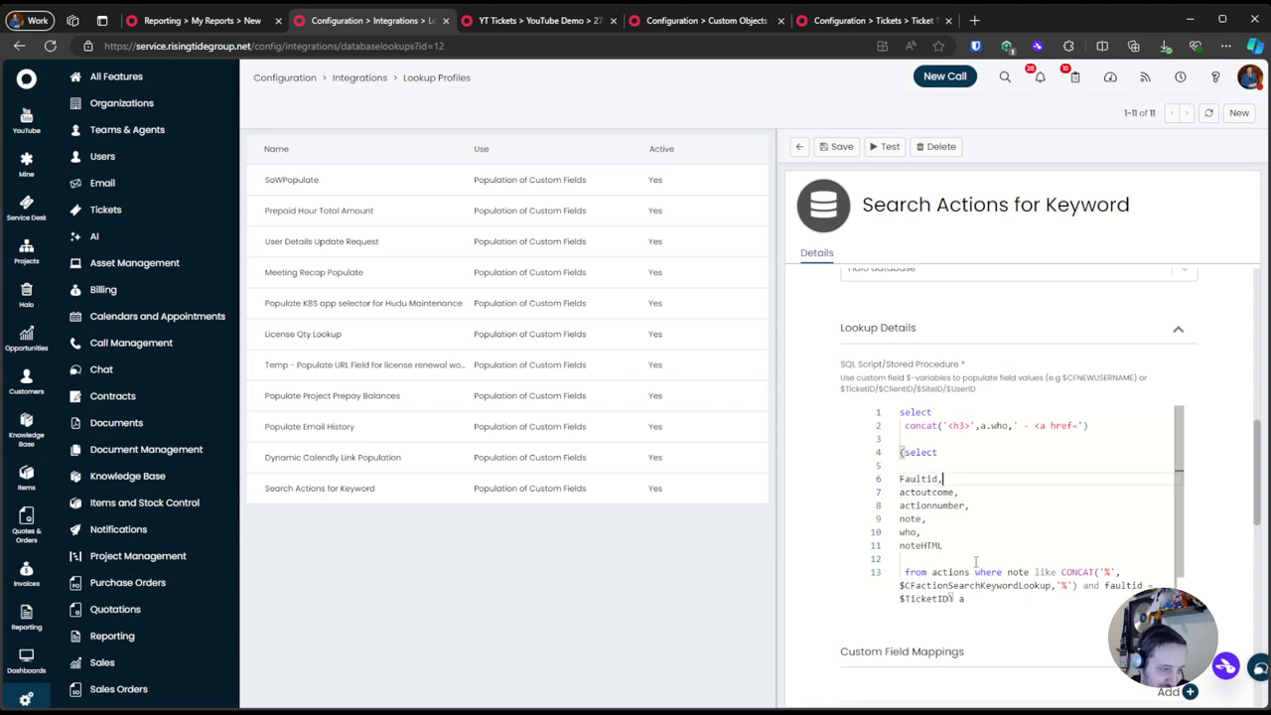
Extend the link's href in the concat with "/ticket?id=', followed by the faultid column
left_click(1082, 426)
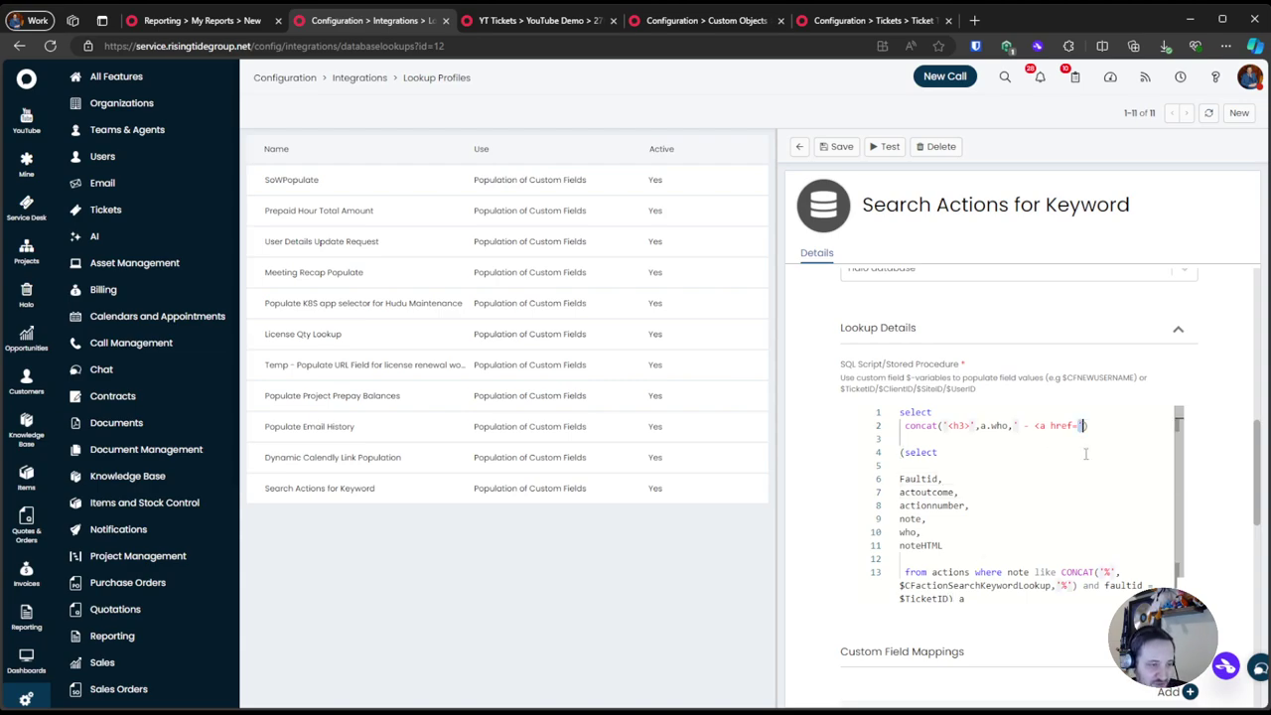
type("\"")
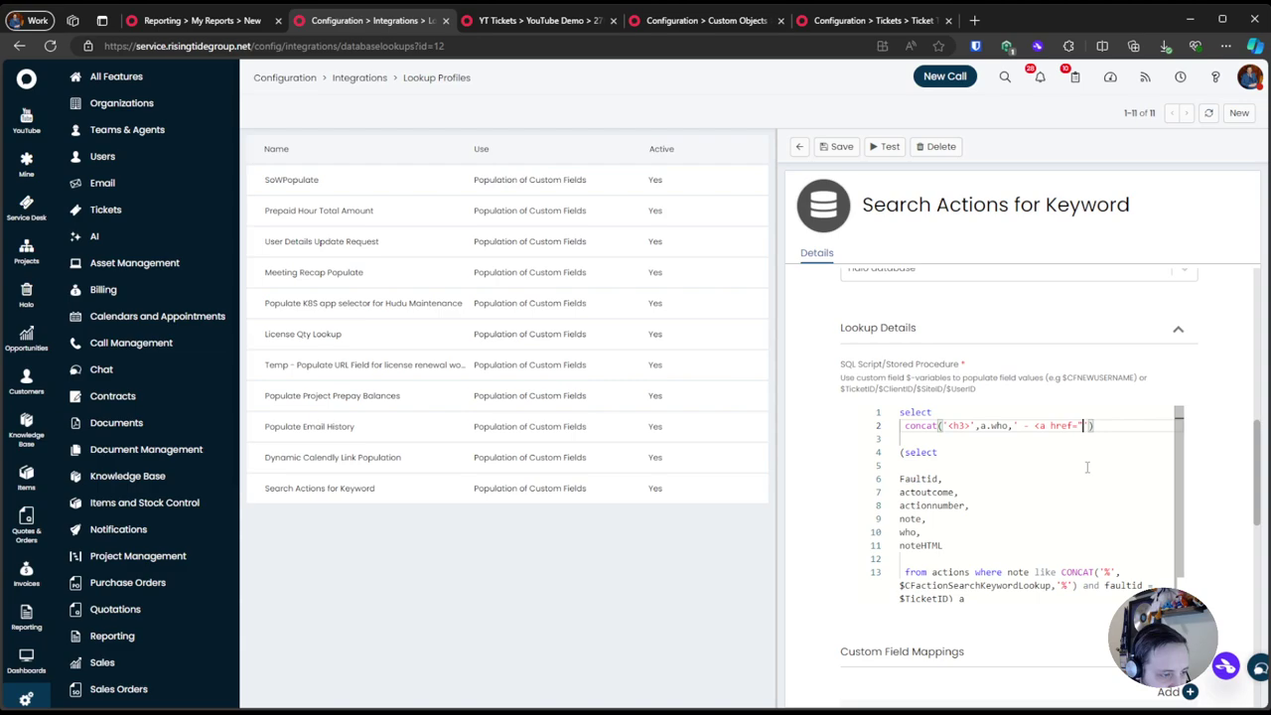
type("/tickets")
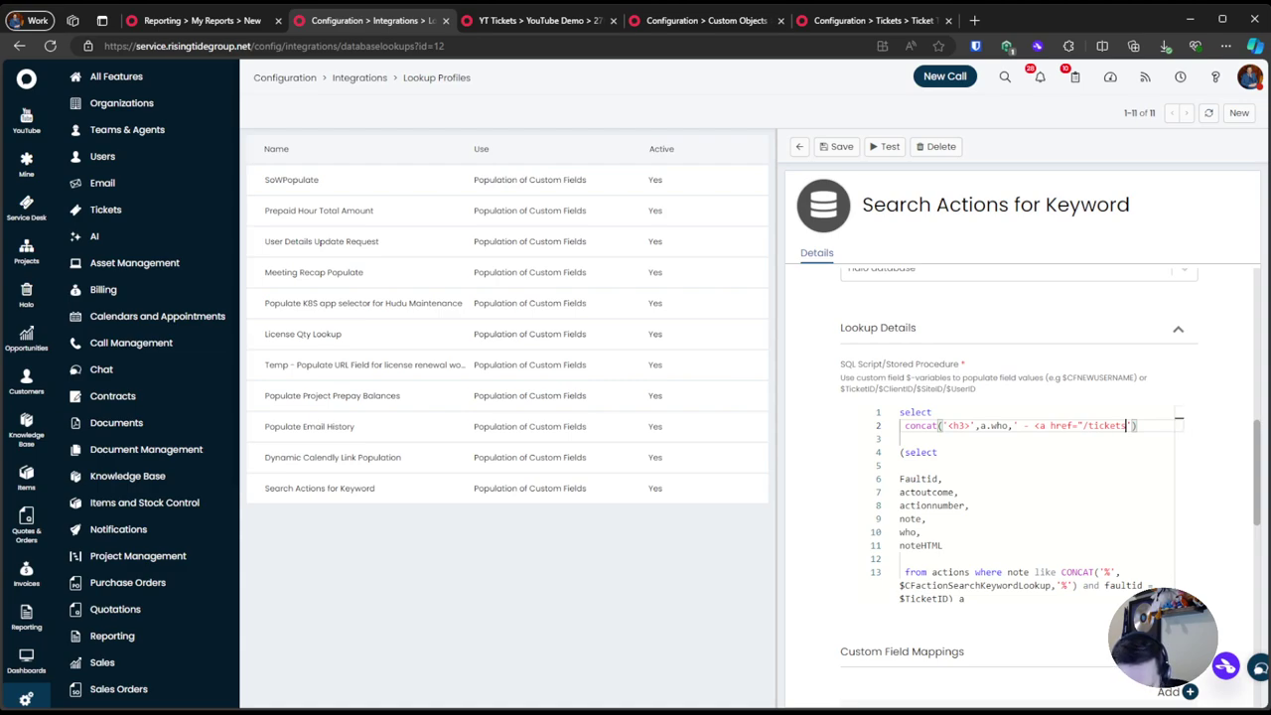
key("BackSpace")
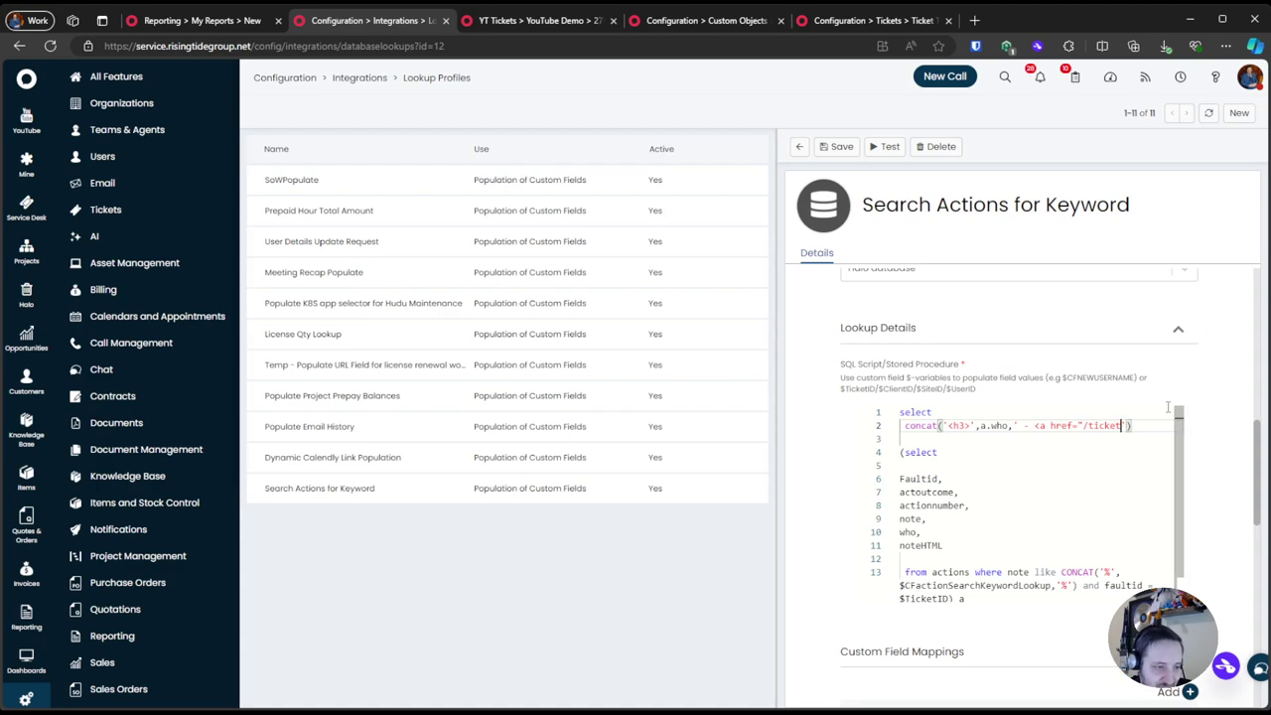
type("?id=',")
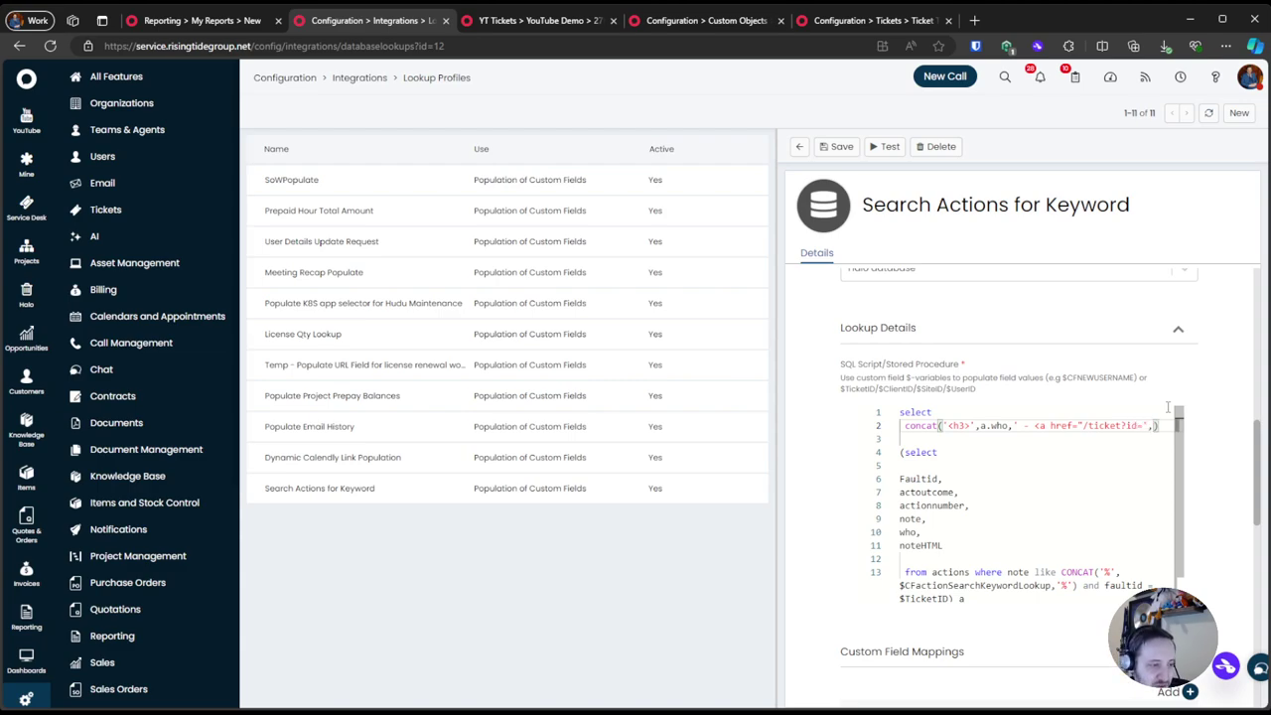
type("faultid,")
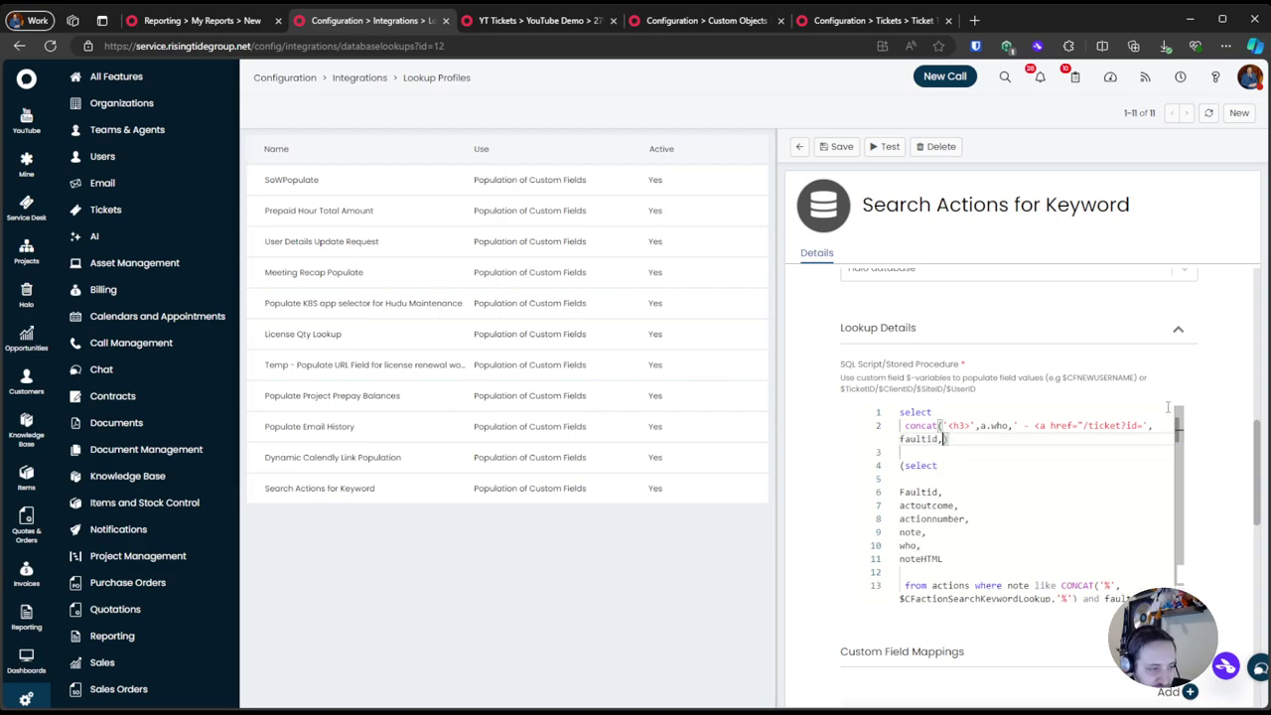
Append '&actionid=' and actionnumber to the link address, closing the opening anchor tag with '">'
type("'")
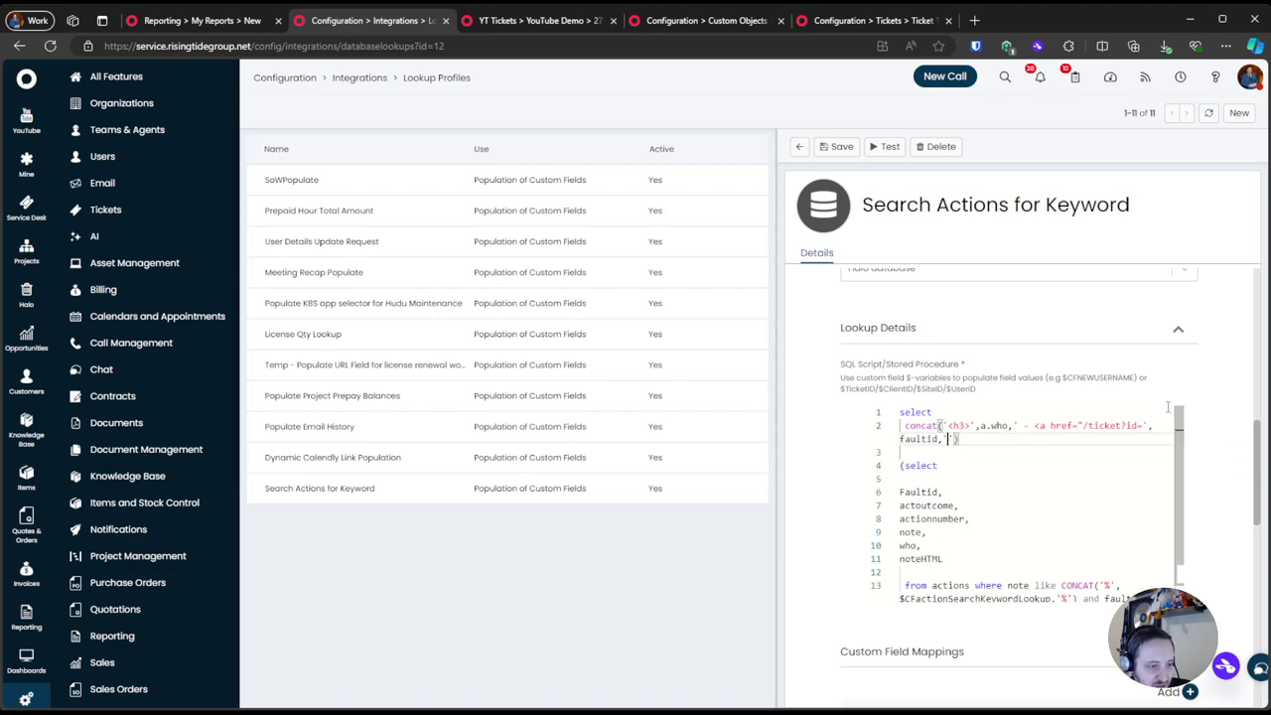
type("&")
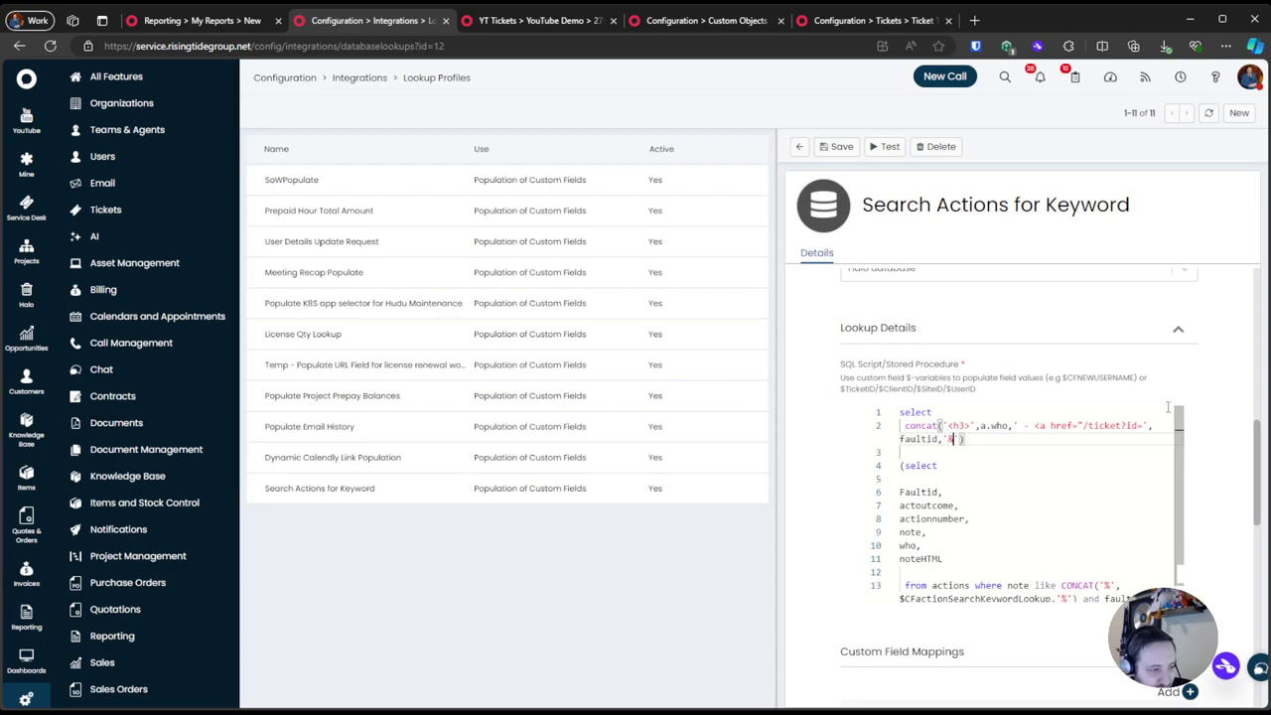
type("actionid=")
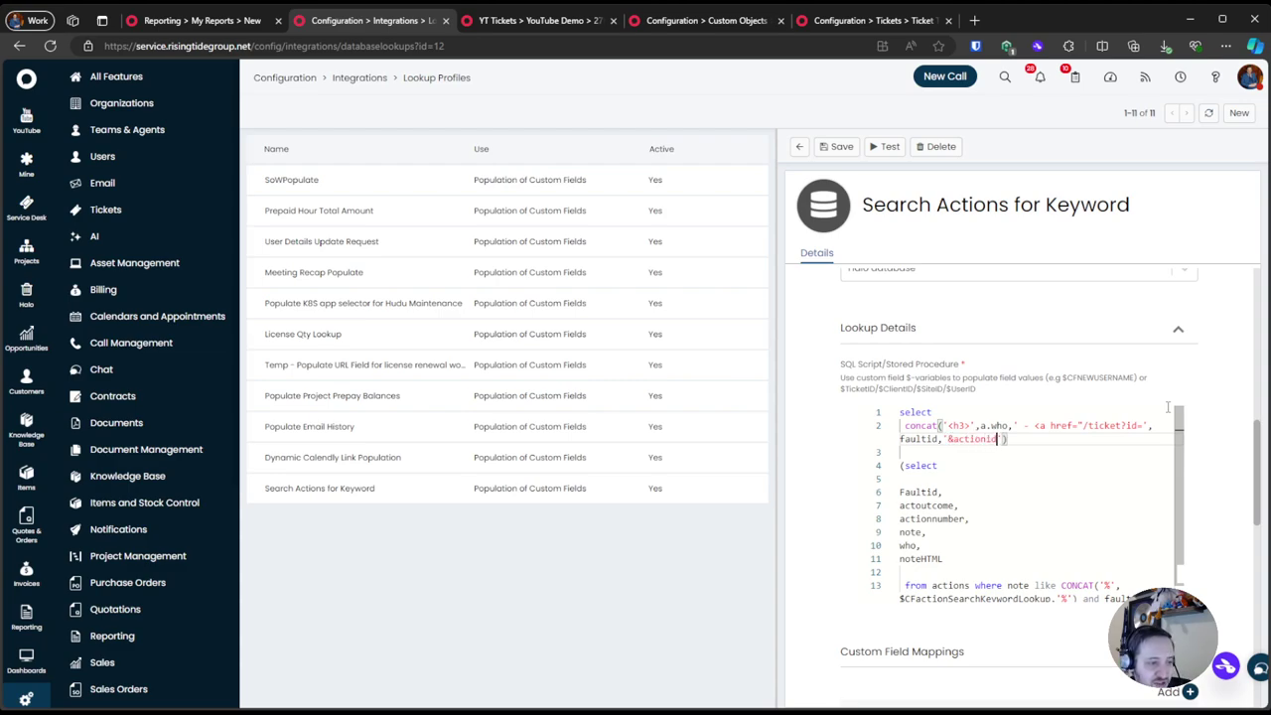
type("',")
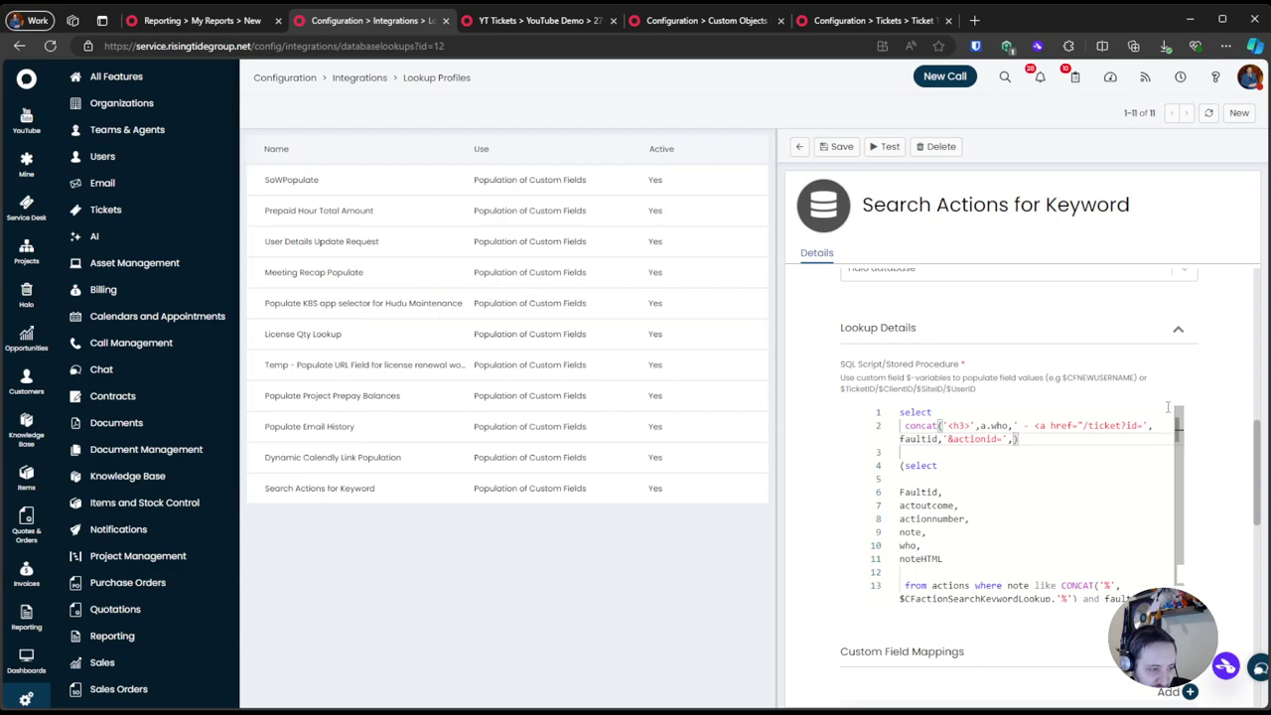
type("actionnumber")
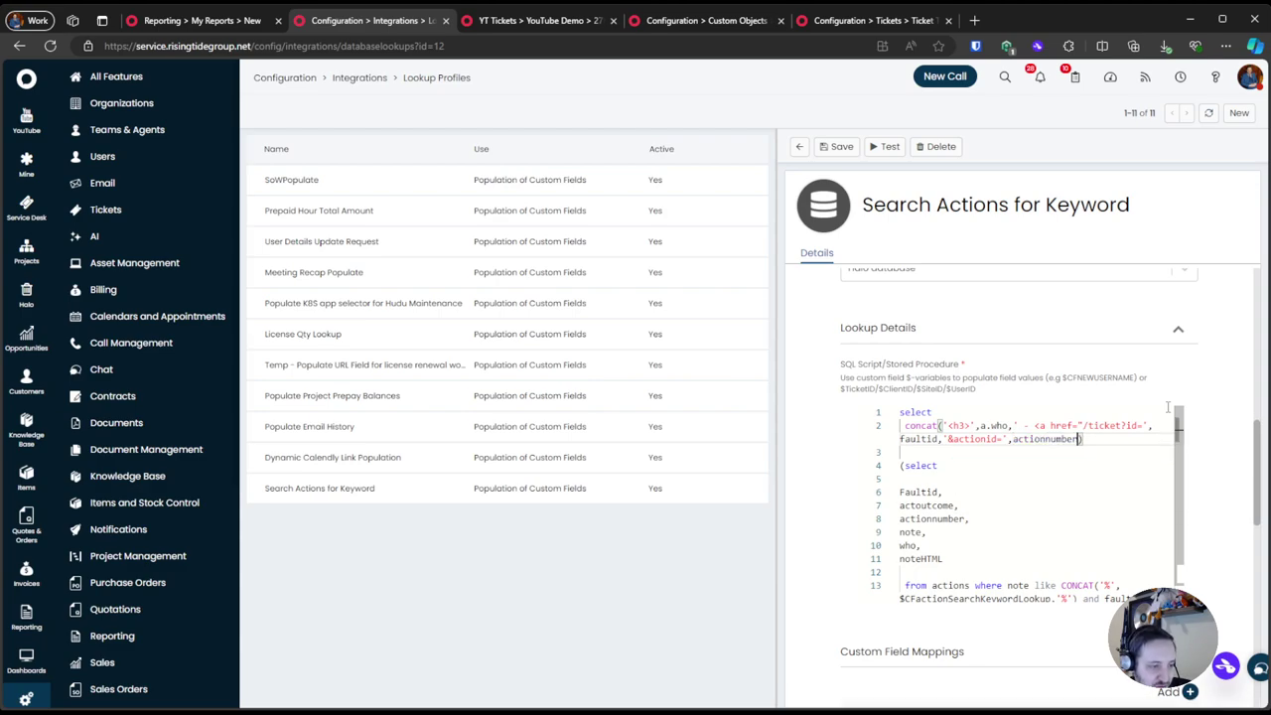
type(",'")
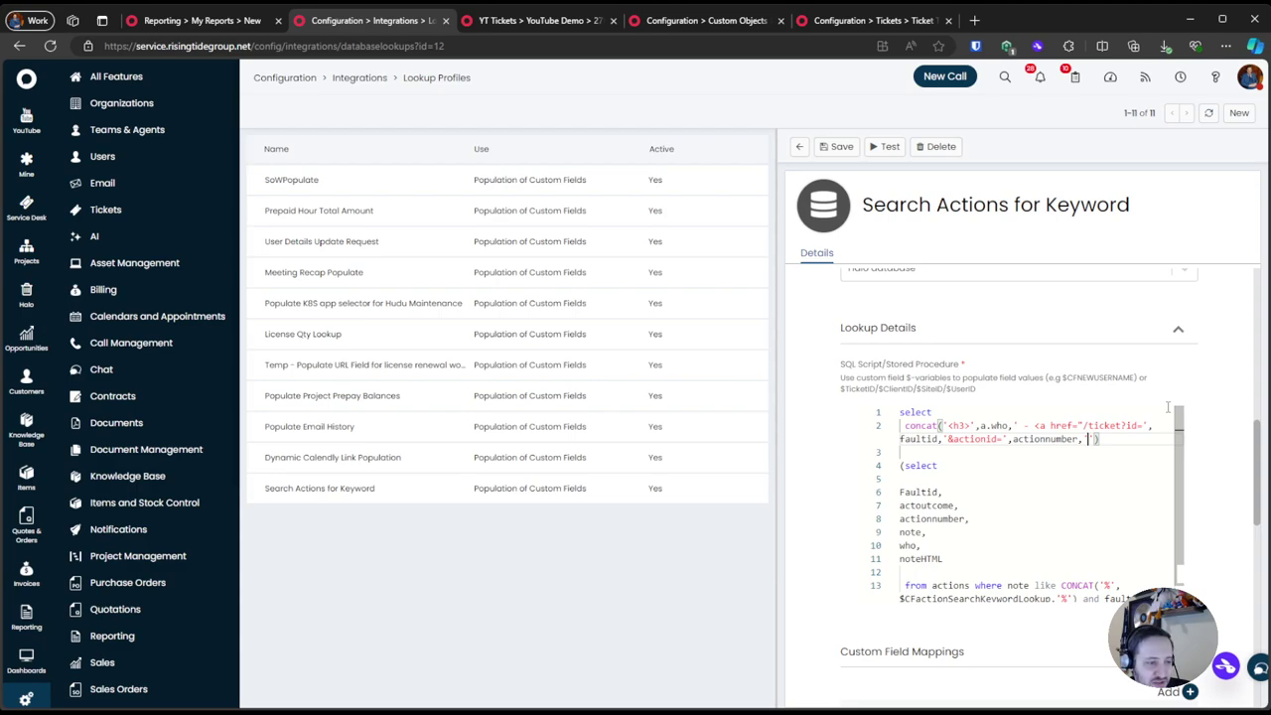
type(">")
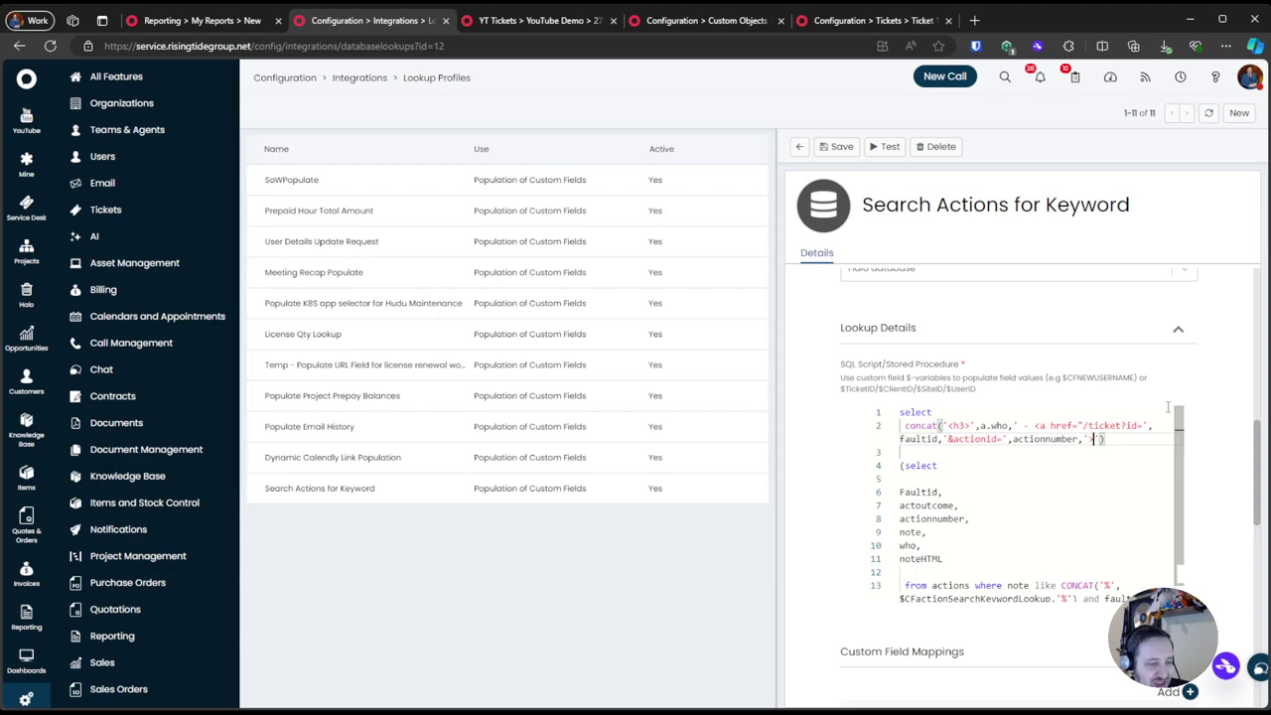
key("BackSpace")
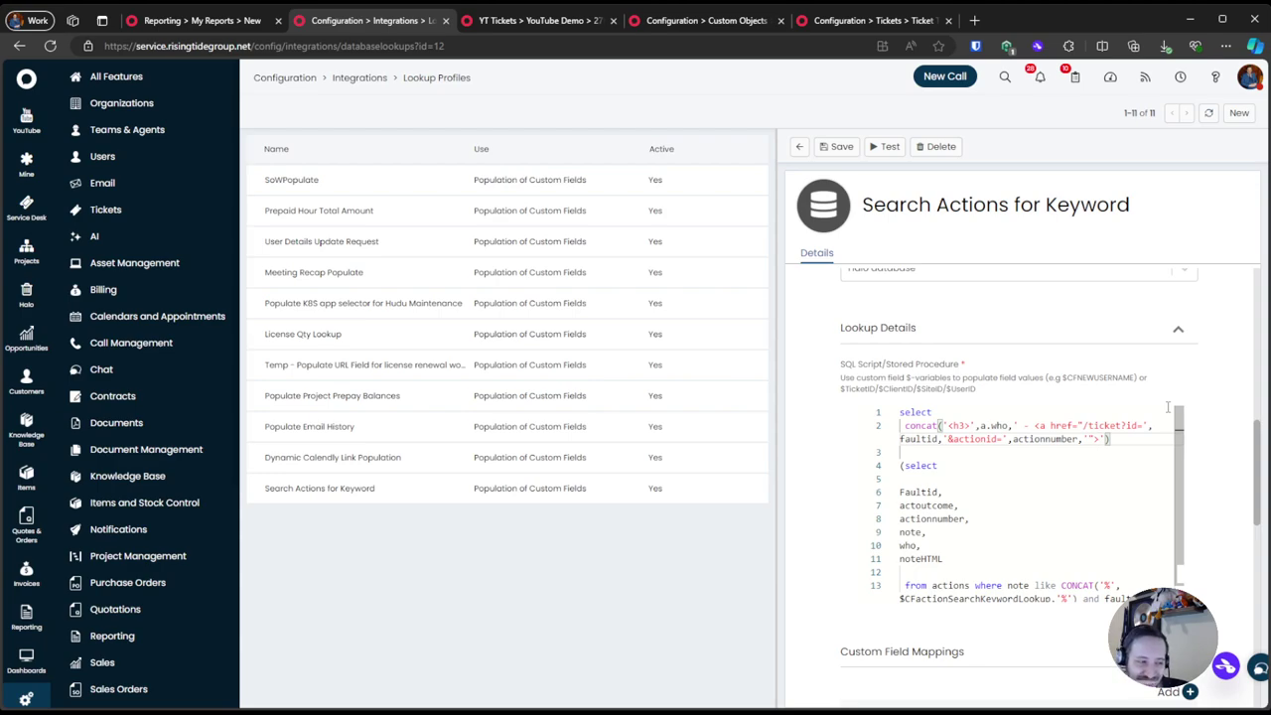
Use actoutcome as the link text in the concat and add the closing tag '</a>'
type(",")
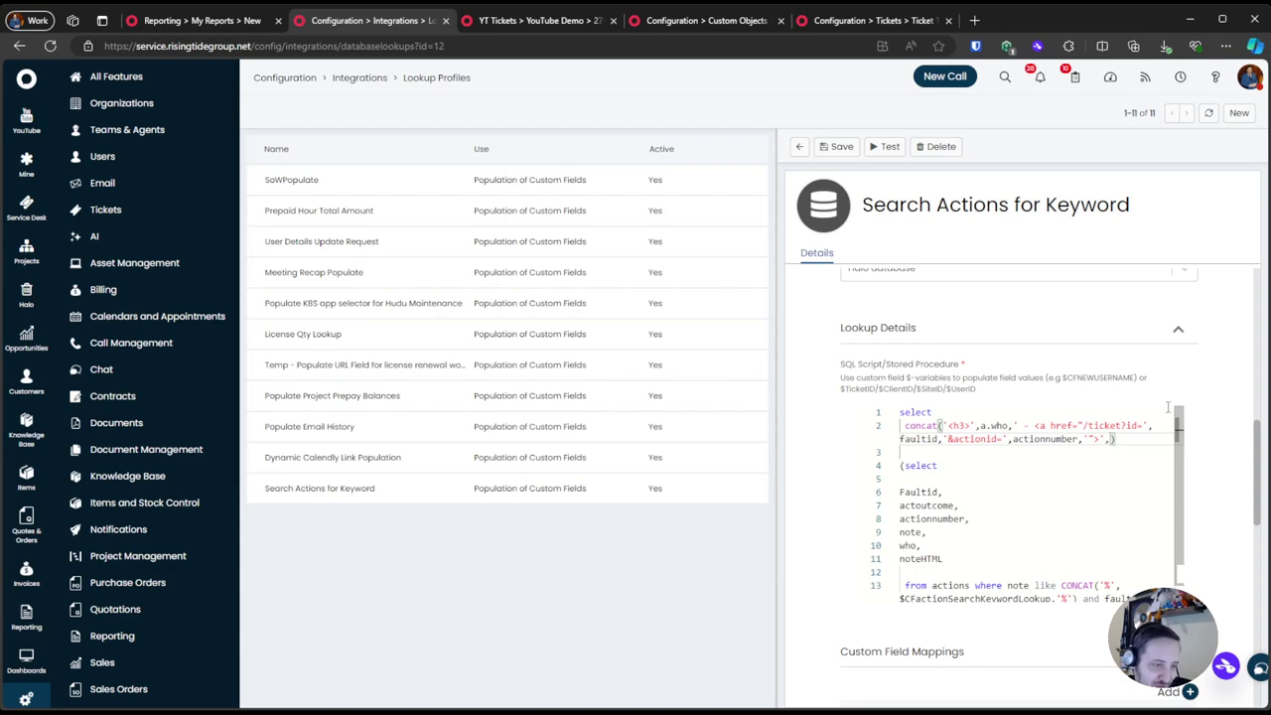
type("actou")
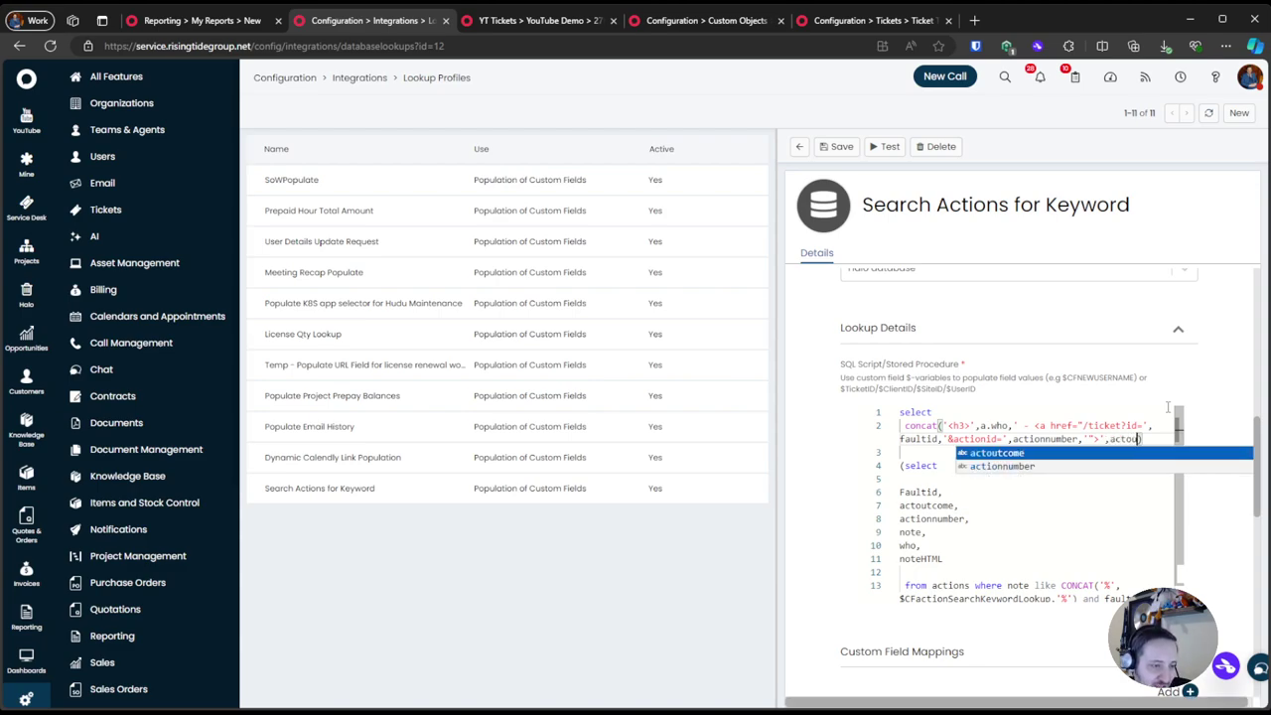
key("Return")
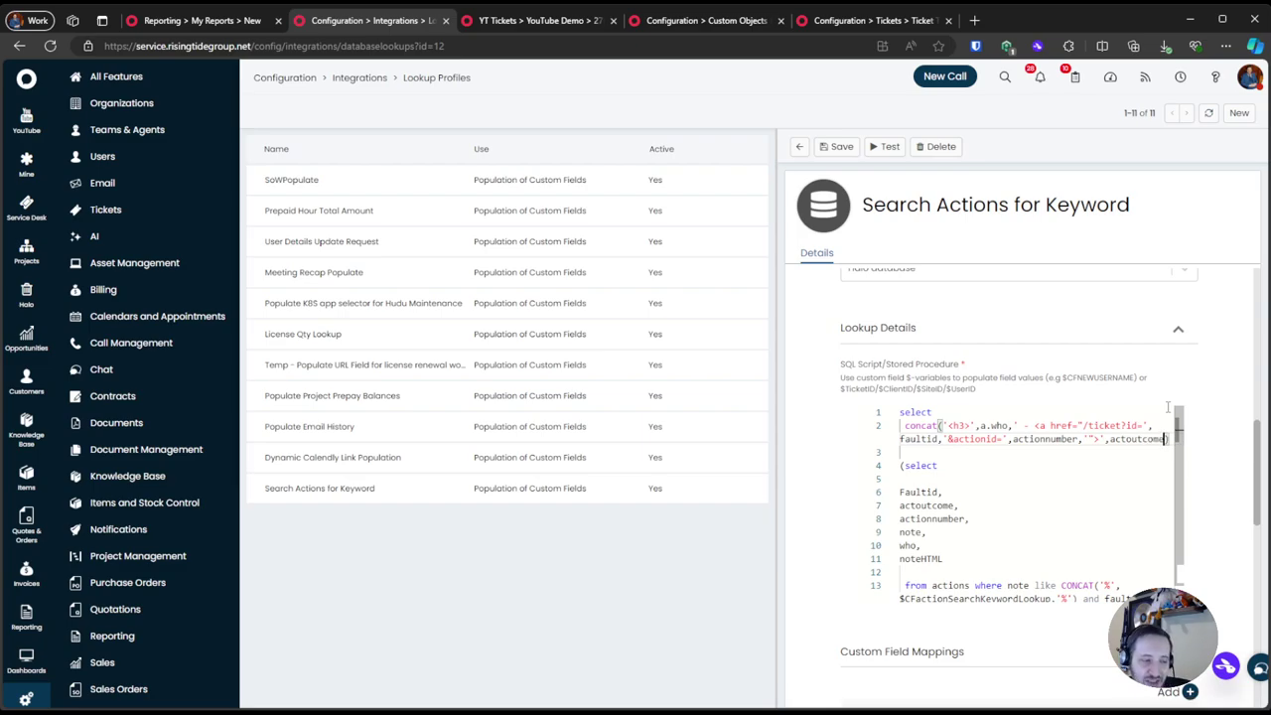
type(",'</a>")
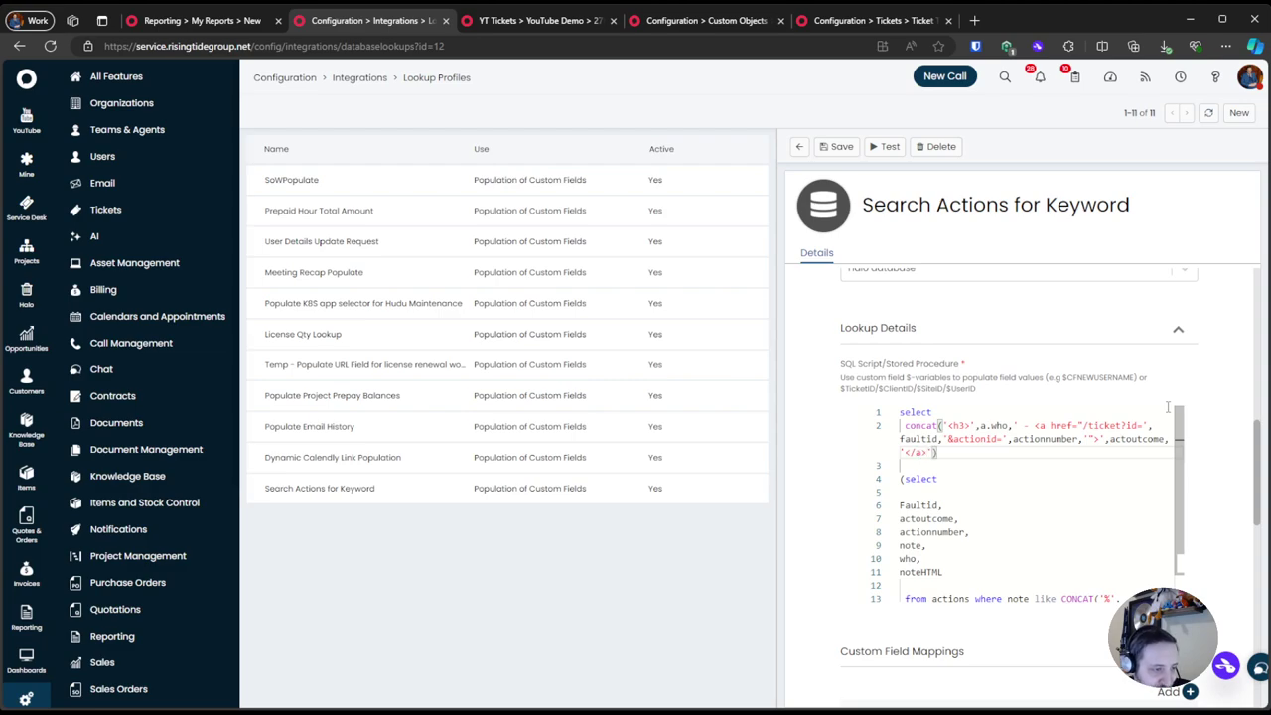
Extend the concat's final literal with '</h3><hr/>' directly after '</a>', followed by a comma for another argument
type("</h3><h")
key("BackSpace")
type("/")
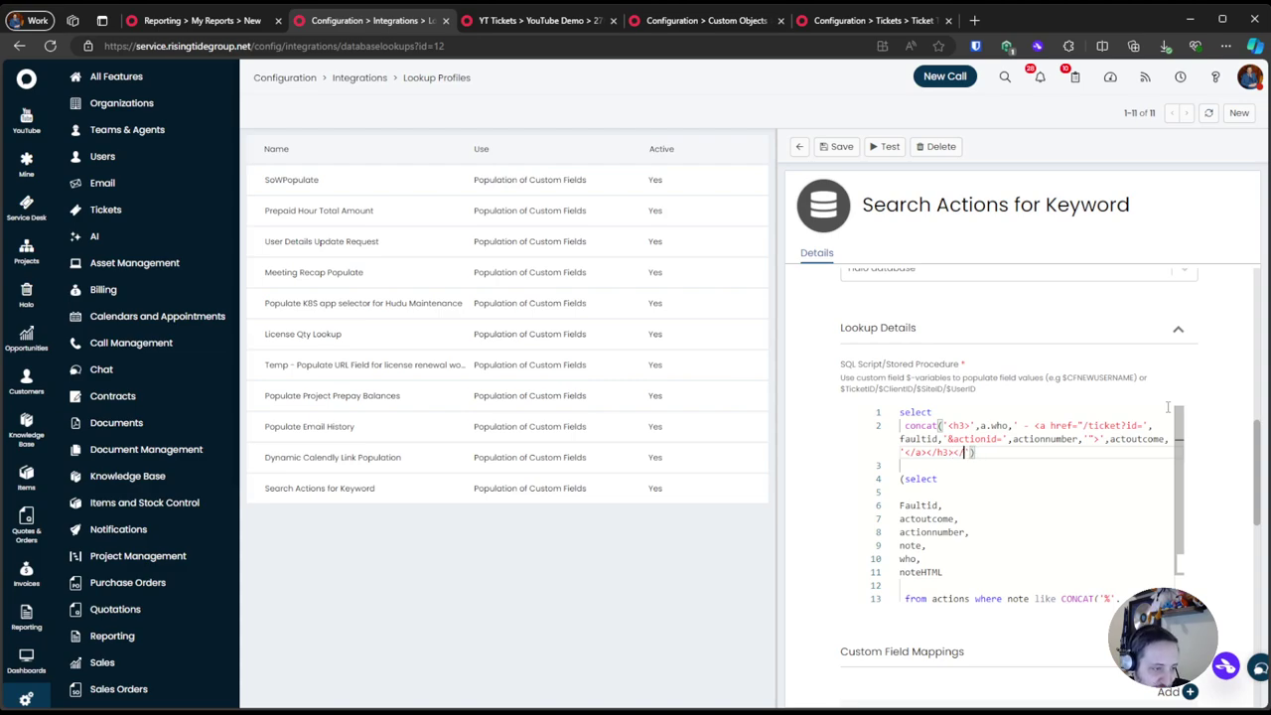
type("r/>")
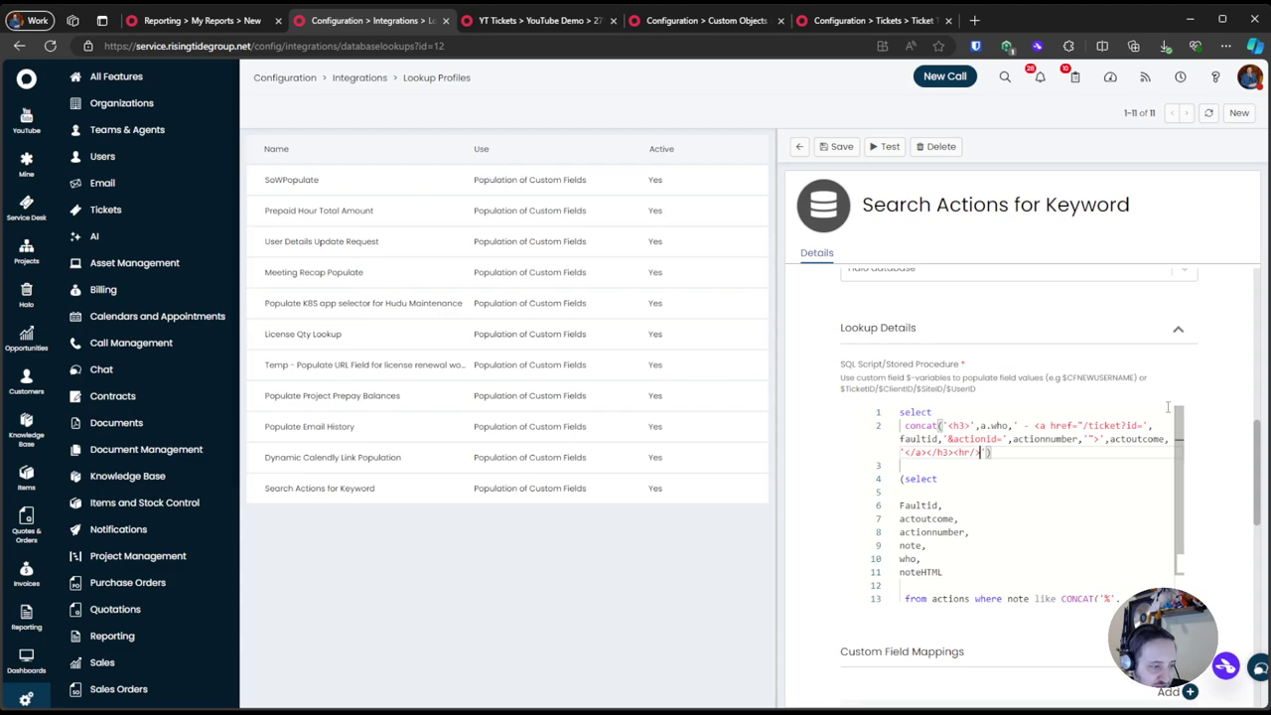
type("',")
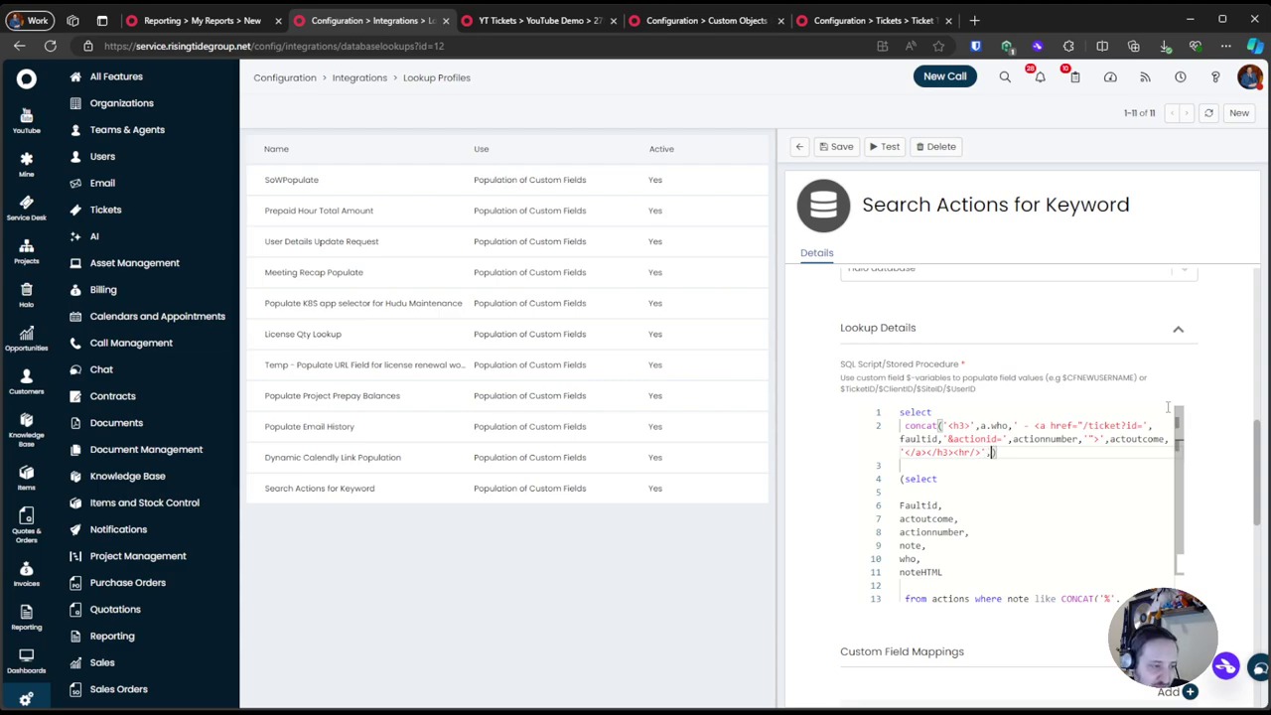
Add a.noteHTLM as the last argument of the concat, after the '</a></h3><hr/>' literal
key("Left")
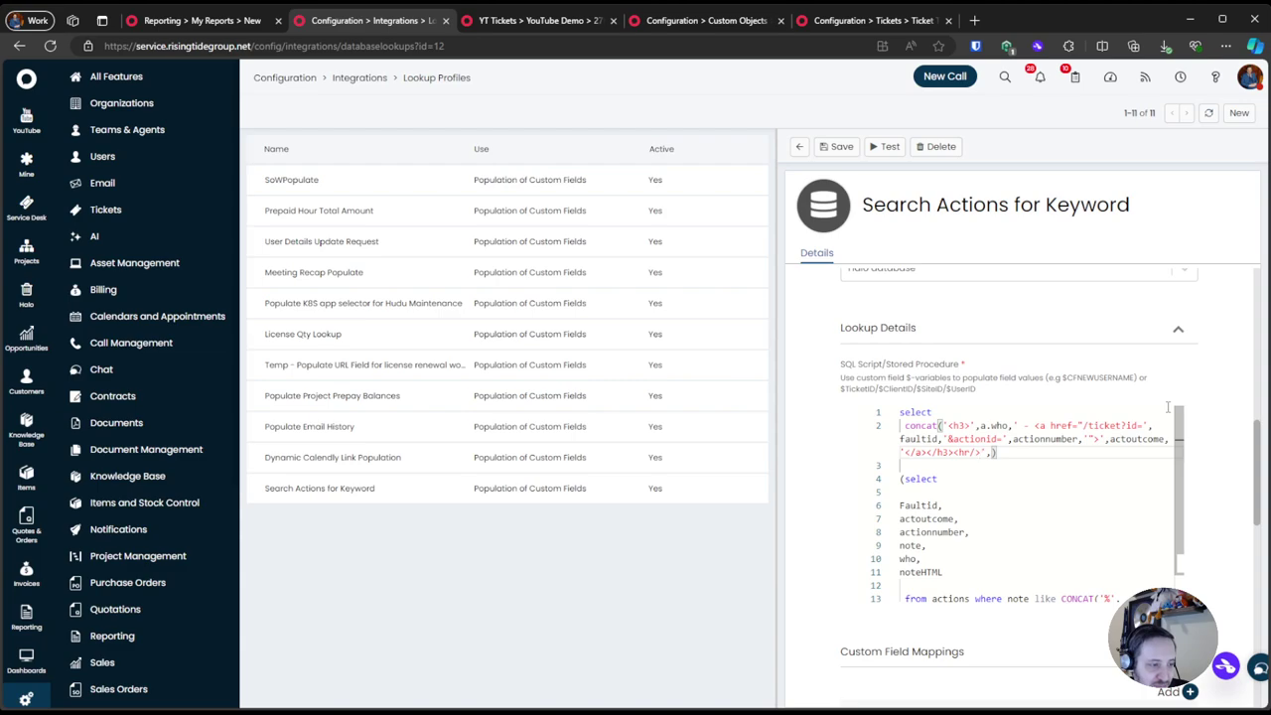
key("Right")
key("Right")
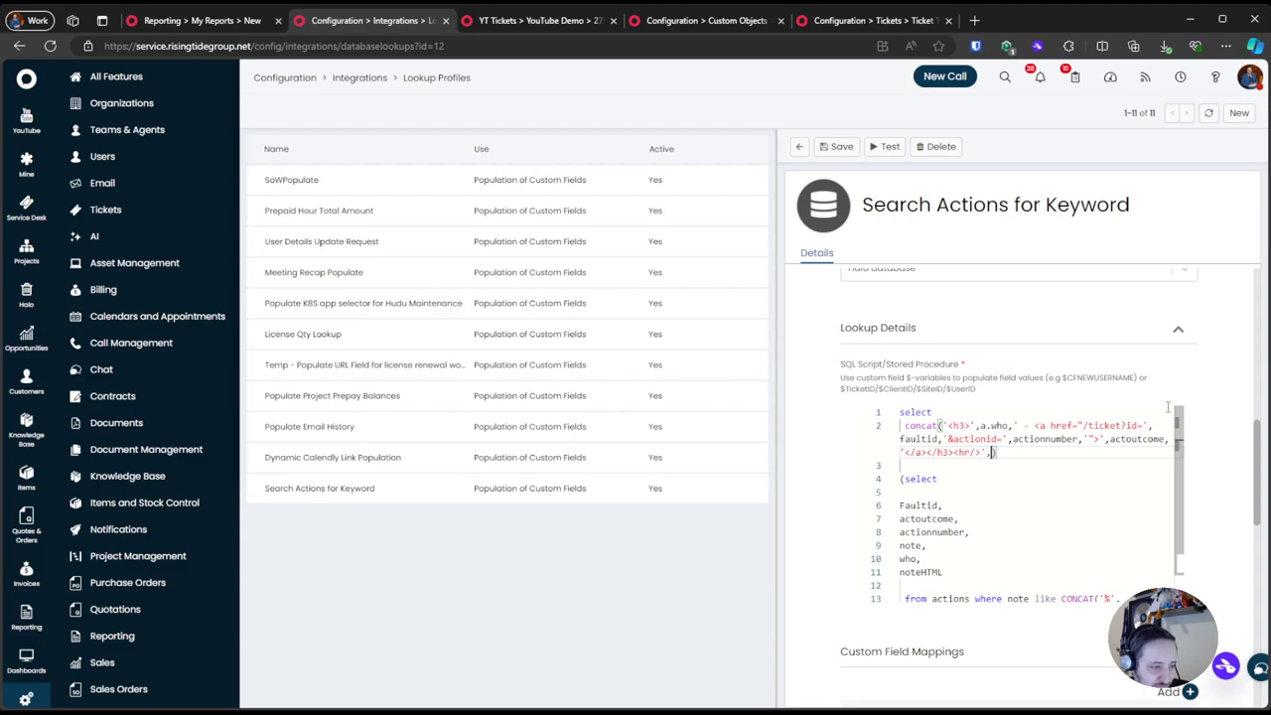
type("noteHTLM")
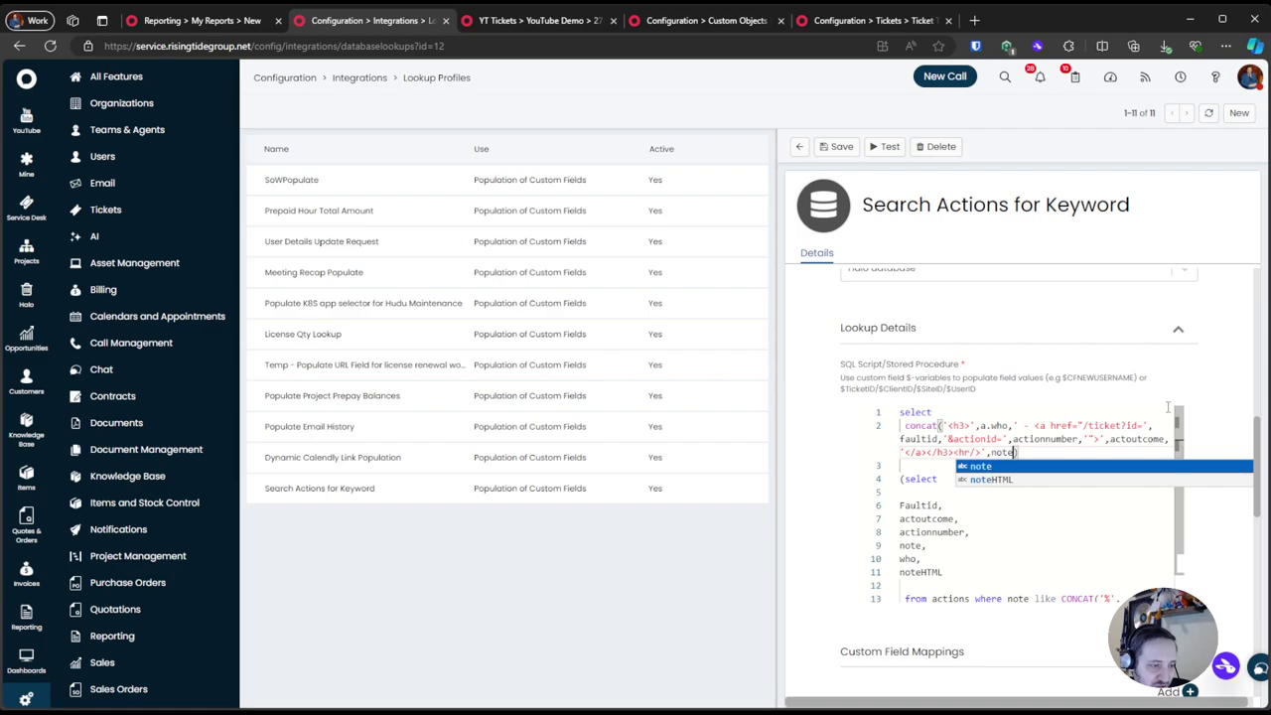
key("Left")
key("Left")
key("Left")
key("Left")
key("Left")
key("Left")
key("Left")
key("Left")
type("a.")
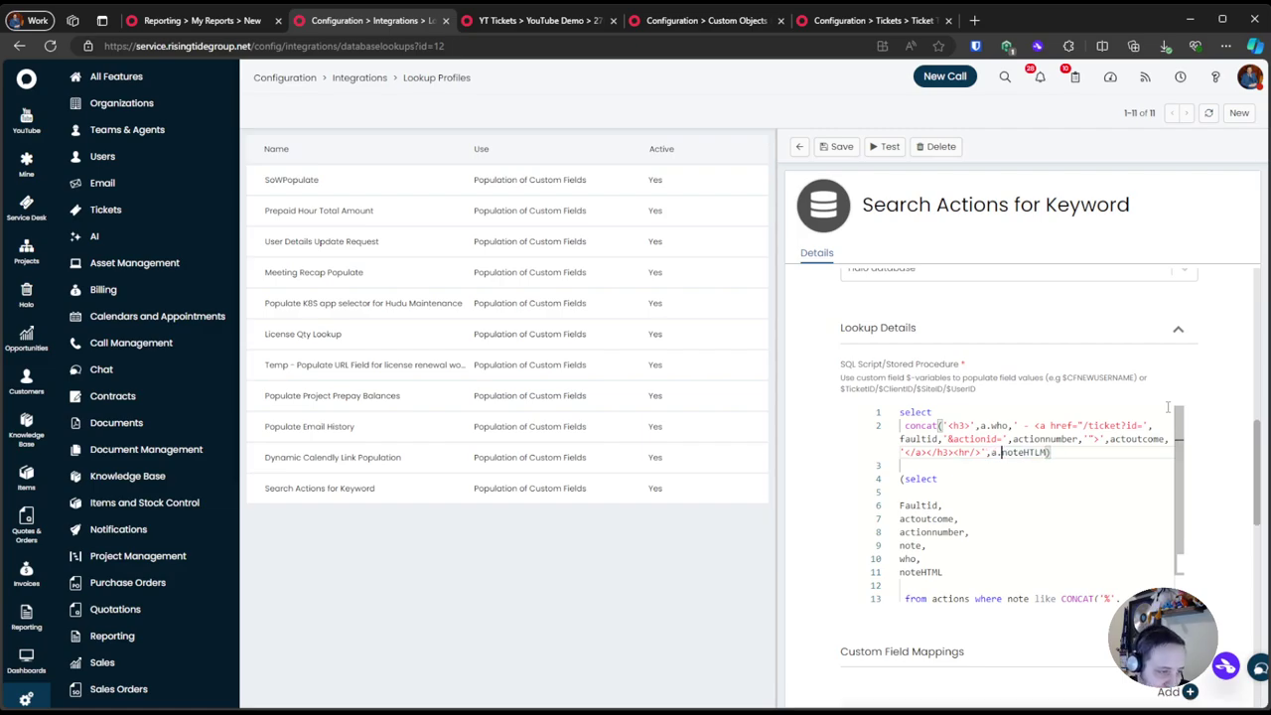
Prefix actionnumber and actoutcome in the concat with the subquery alias "a."
key("Up")
key("Left")
key("Left")
key("Right")
type("a.")
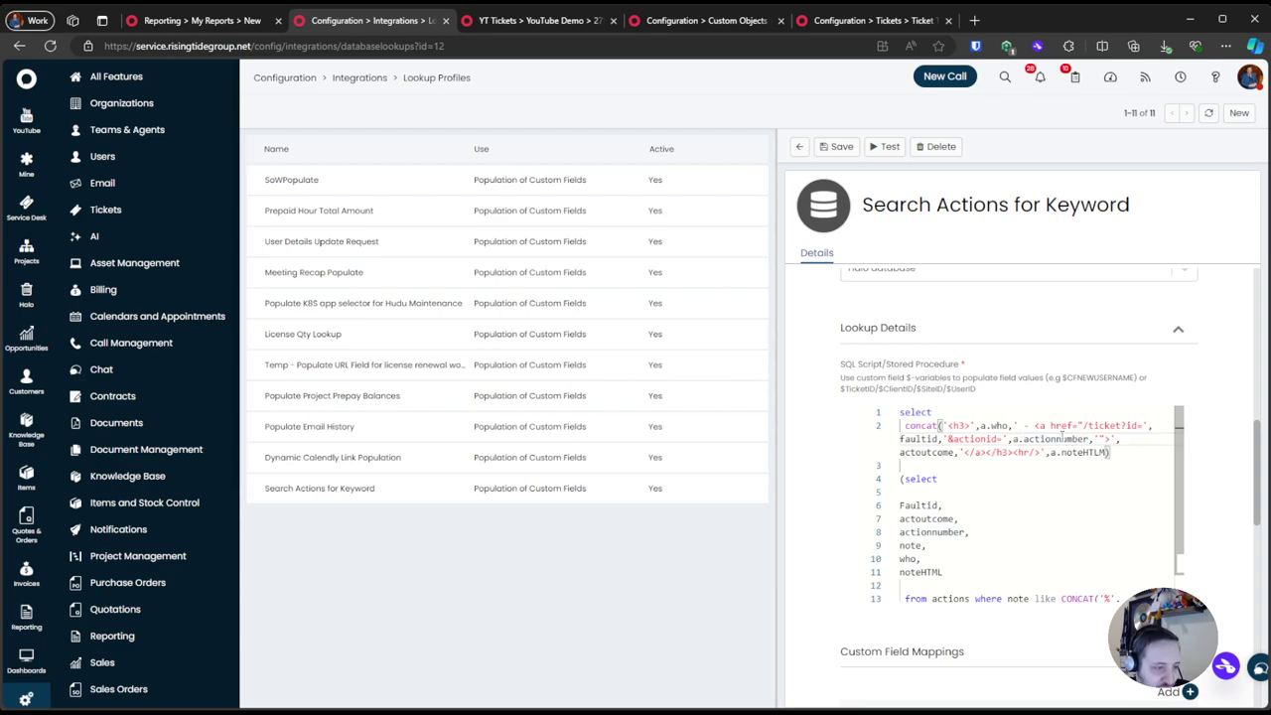
left_click(900, 452)
type("a.")
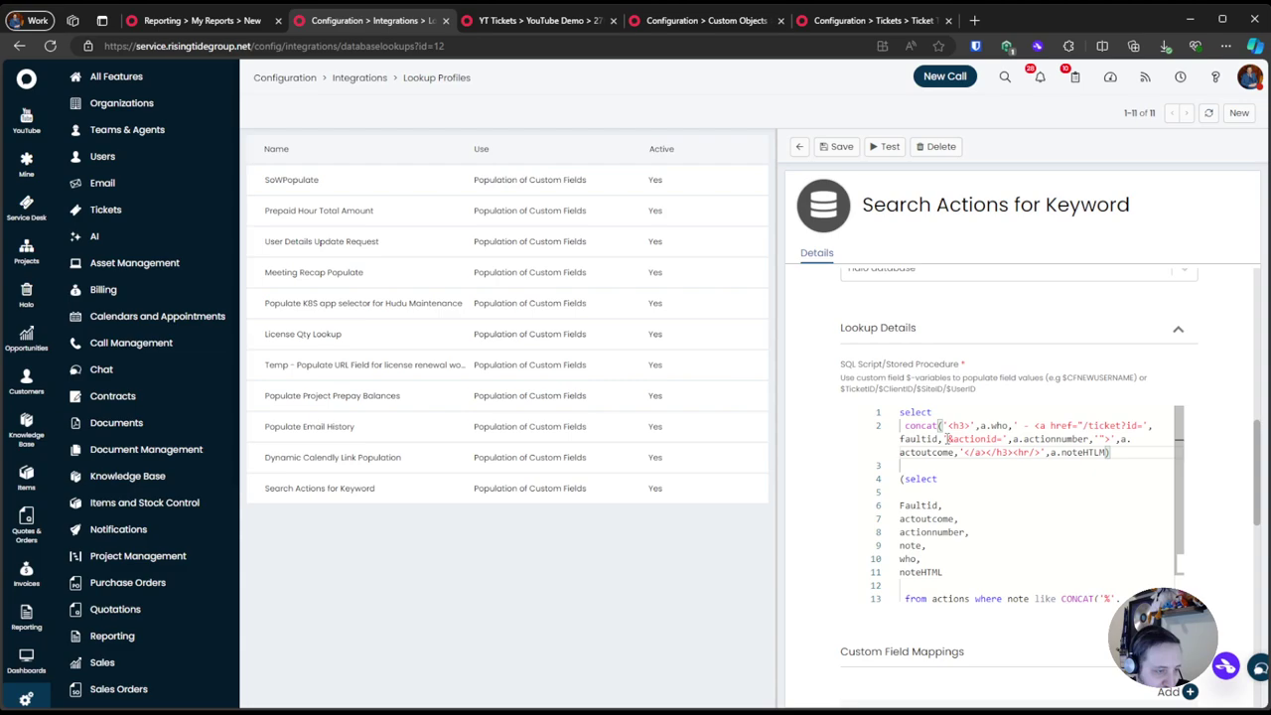
Check the remaining concat arguments and prefix faultid with the subquery alias "a."
left_click(1105, 452)
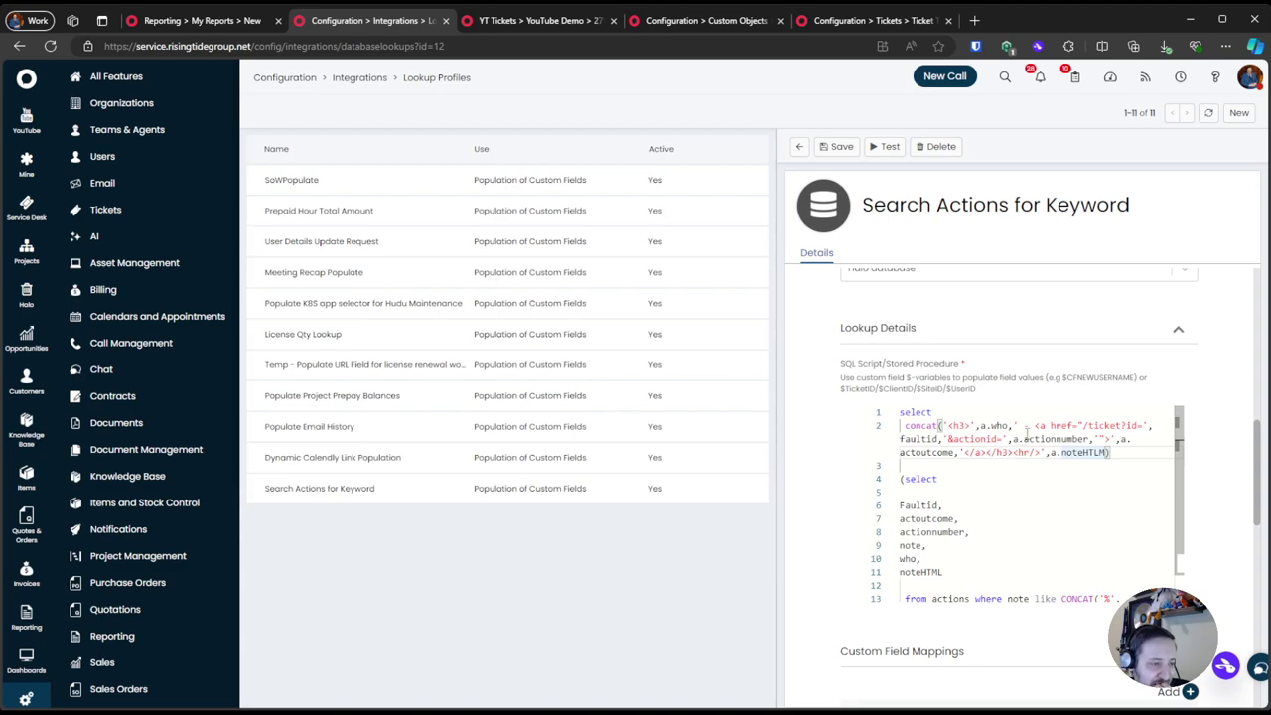
double_click(998, 425)
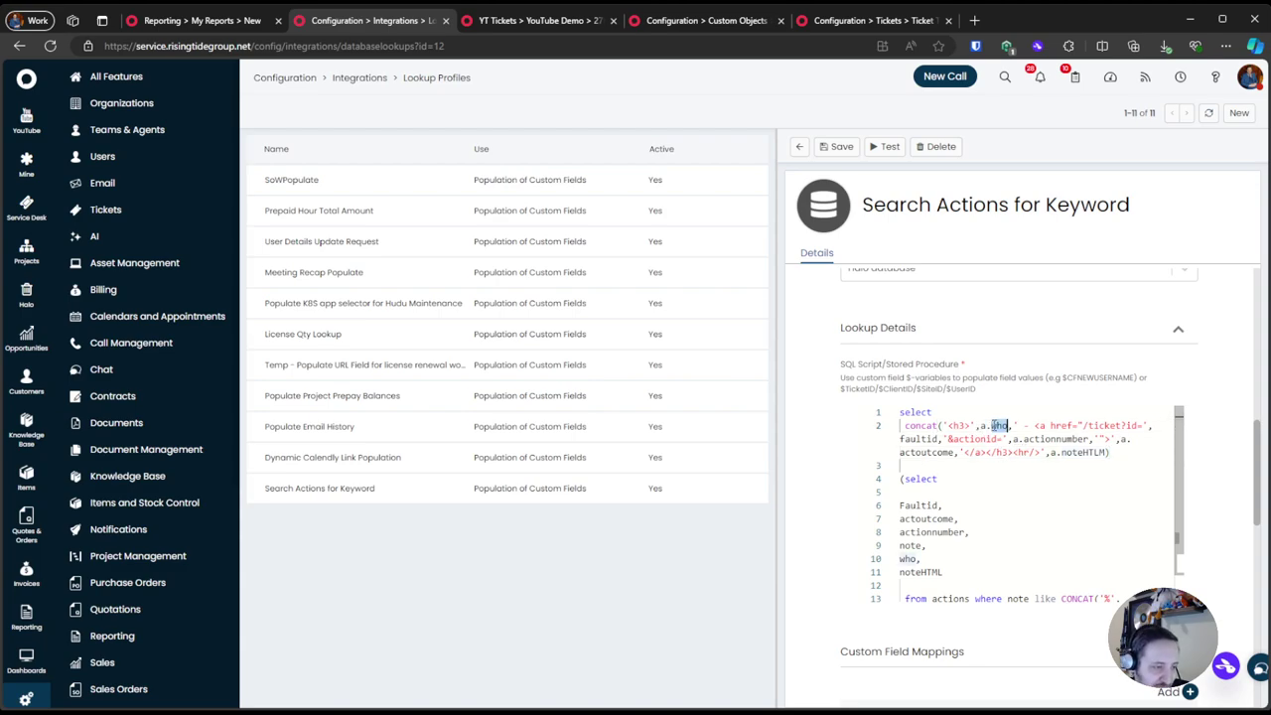
double_click(1102, 425)
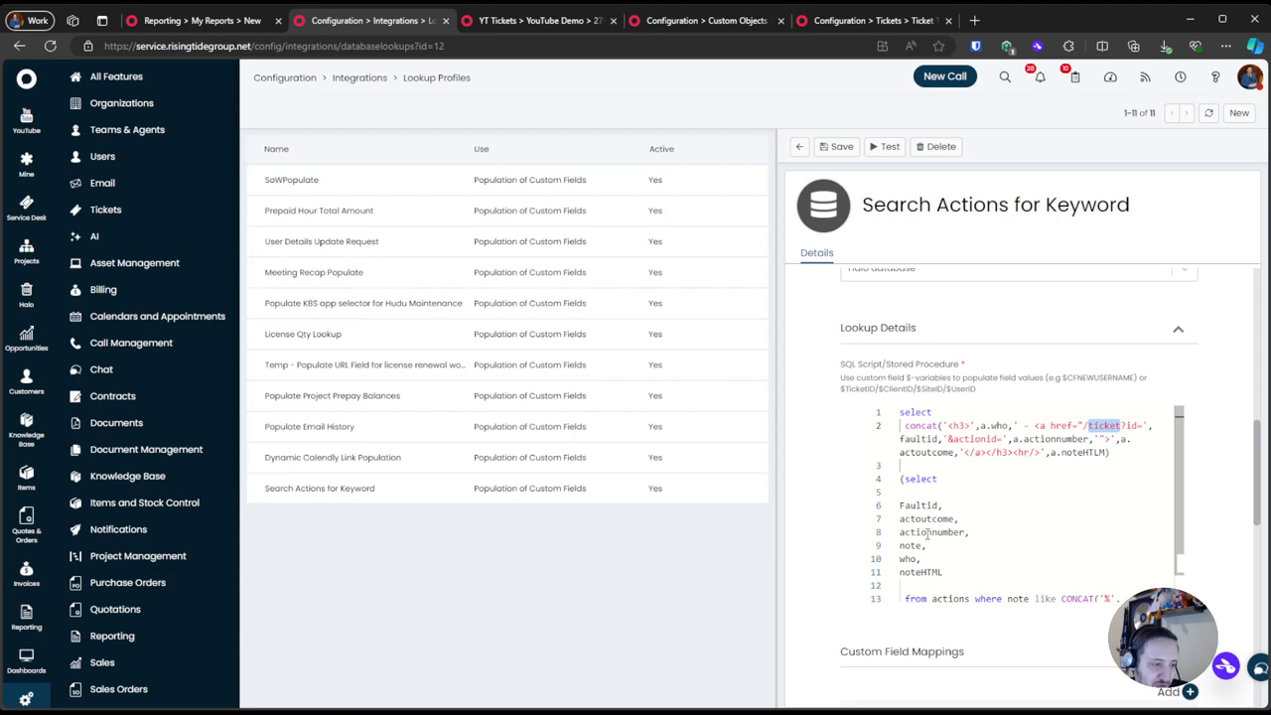
double_click(935, 441)
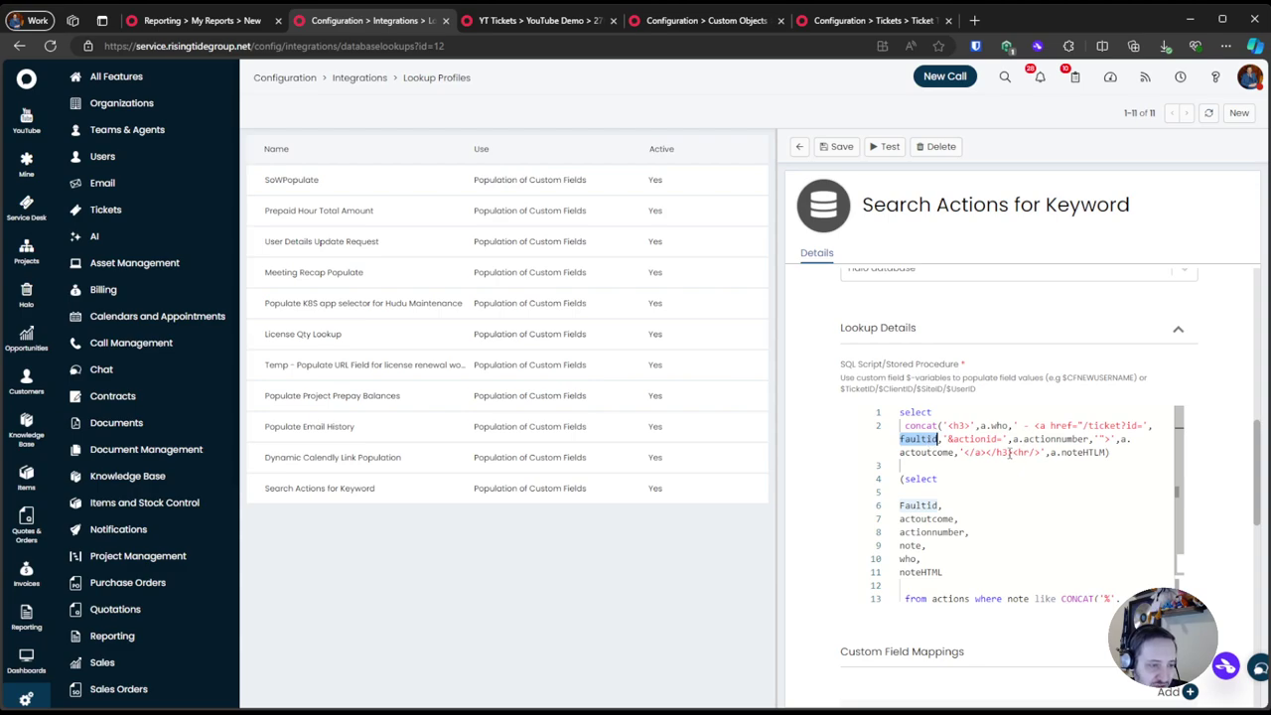
key("Left")
type("a.")
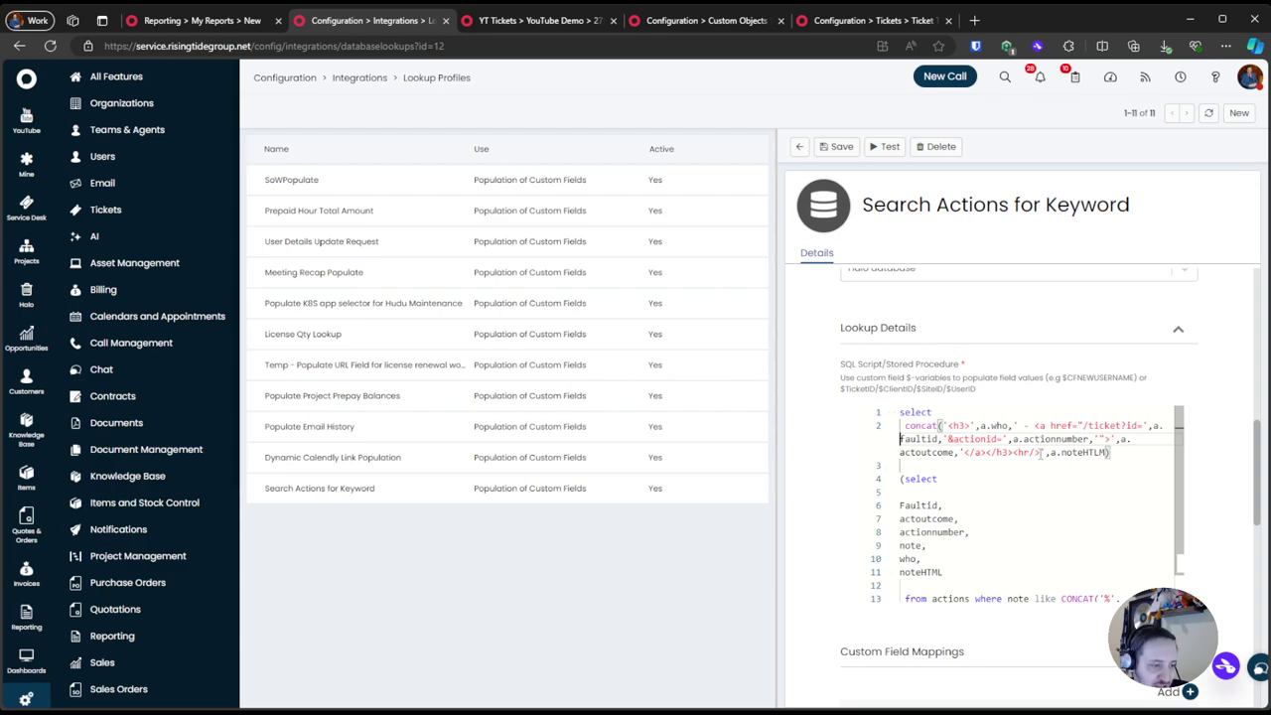
Name the concat column [htmlDoc] and add the from keyword on its own line before the subquery
left_click(1087, 452)
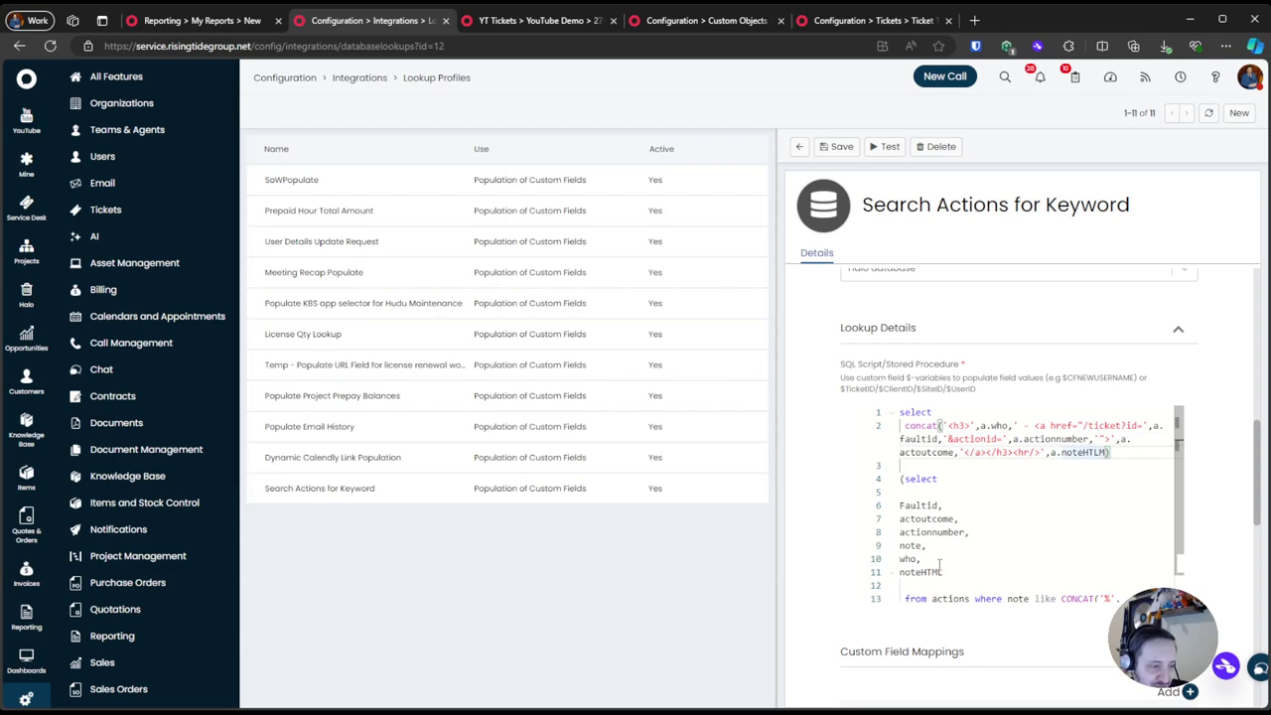
left_click(1108, 459)
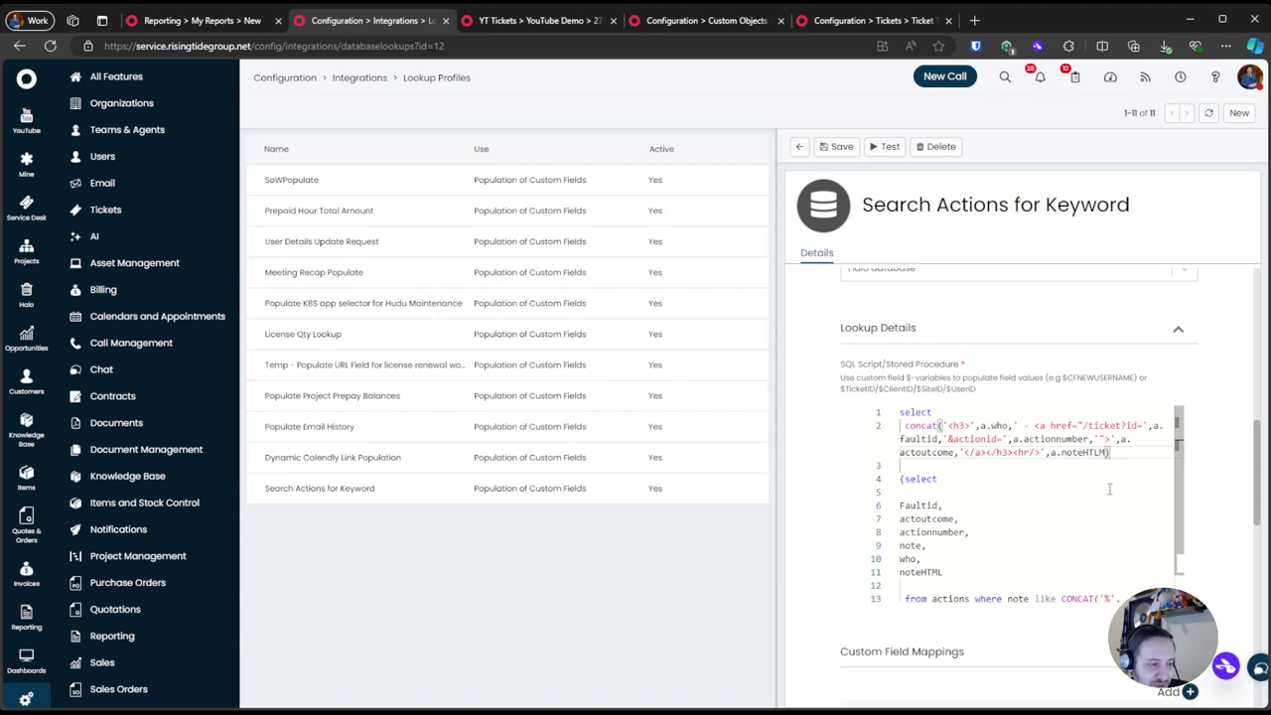
type("[")
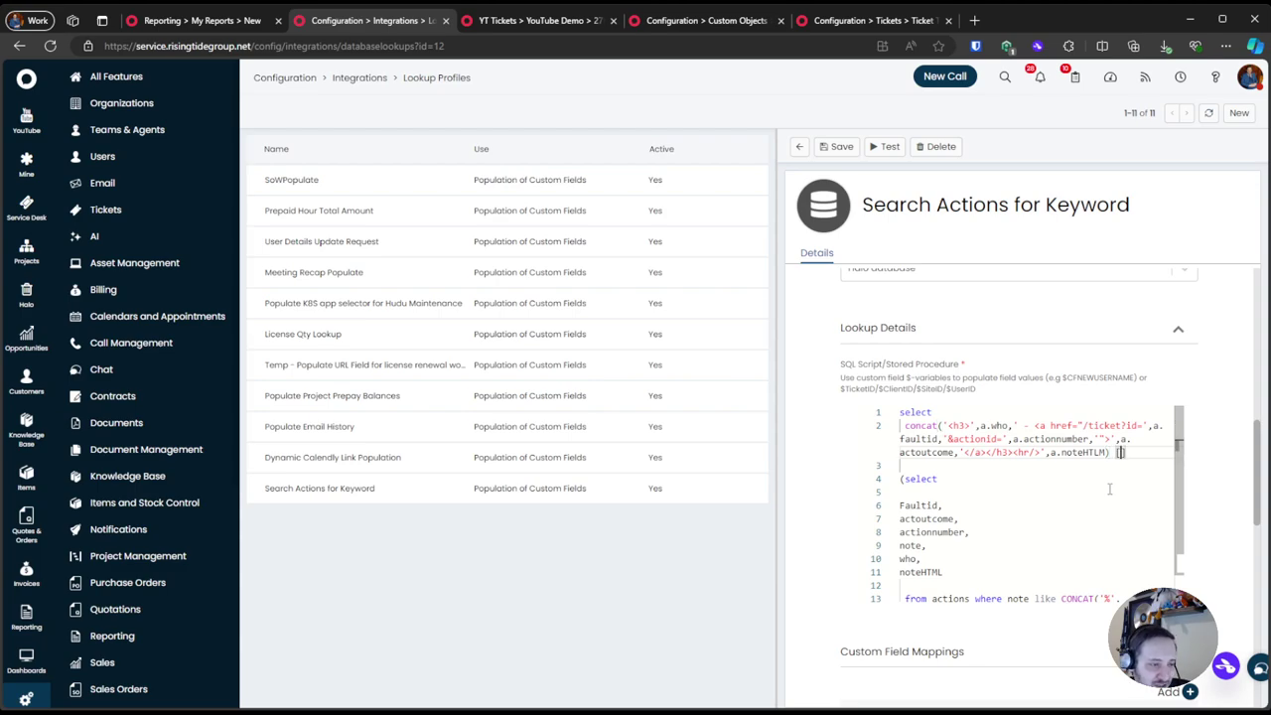
type("htmlDoc")
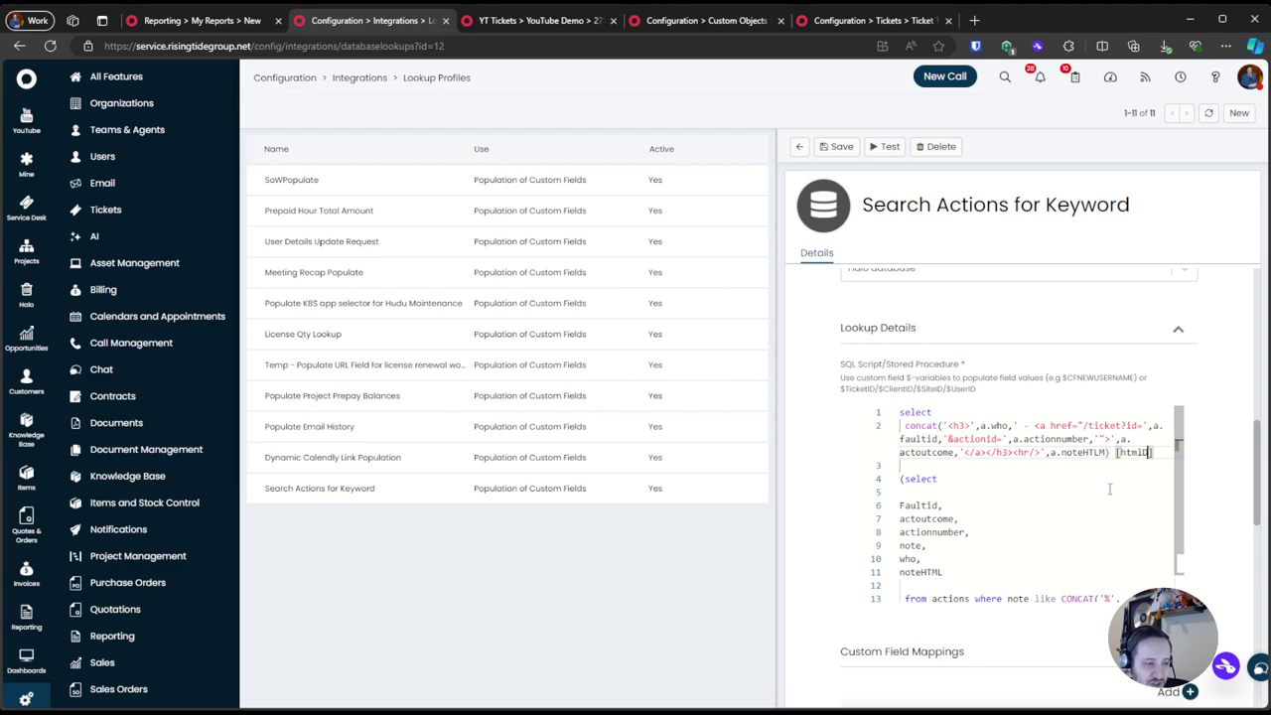
type("from")
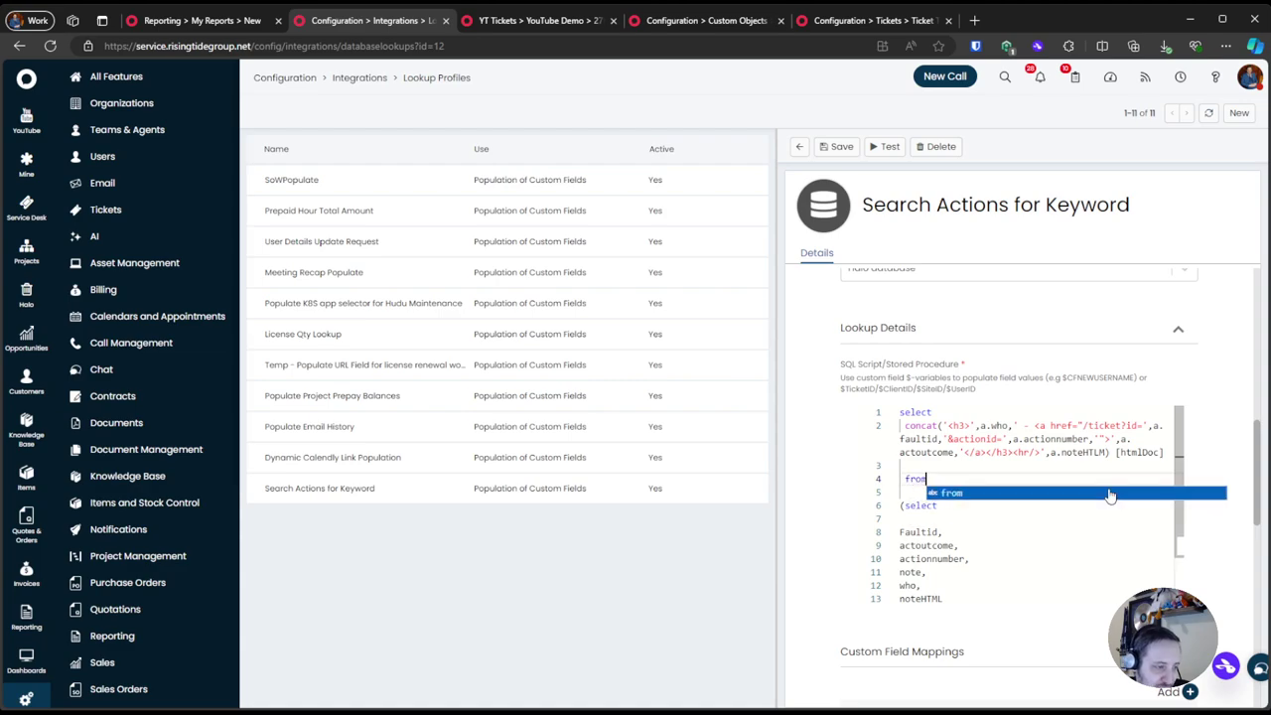
Delete the actionnumber entry from the Custom Field Mappings
scroll(993, 451, "down", 2)
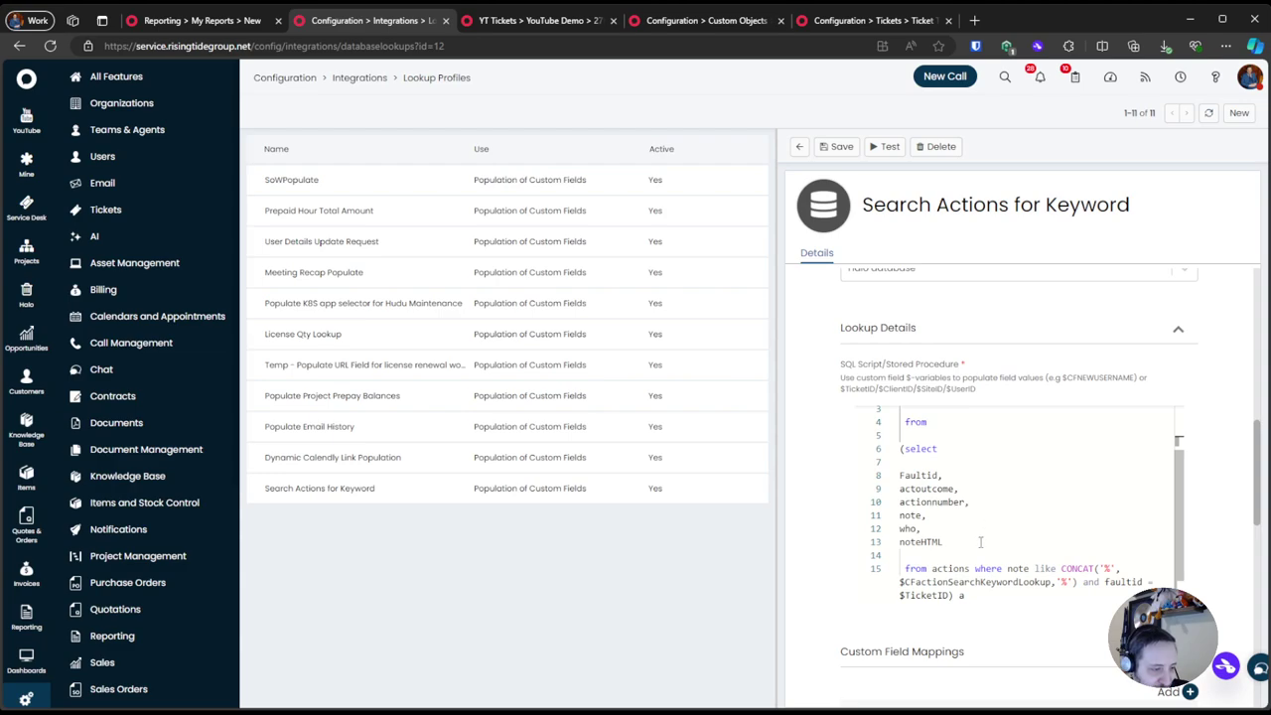
scroll(1008, 620, "down", 2)
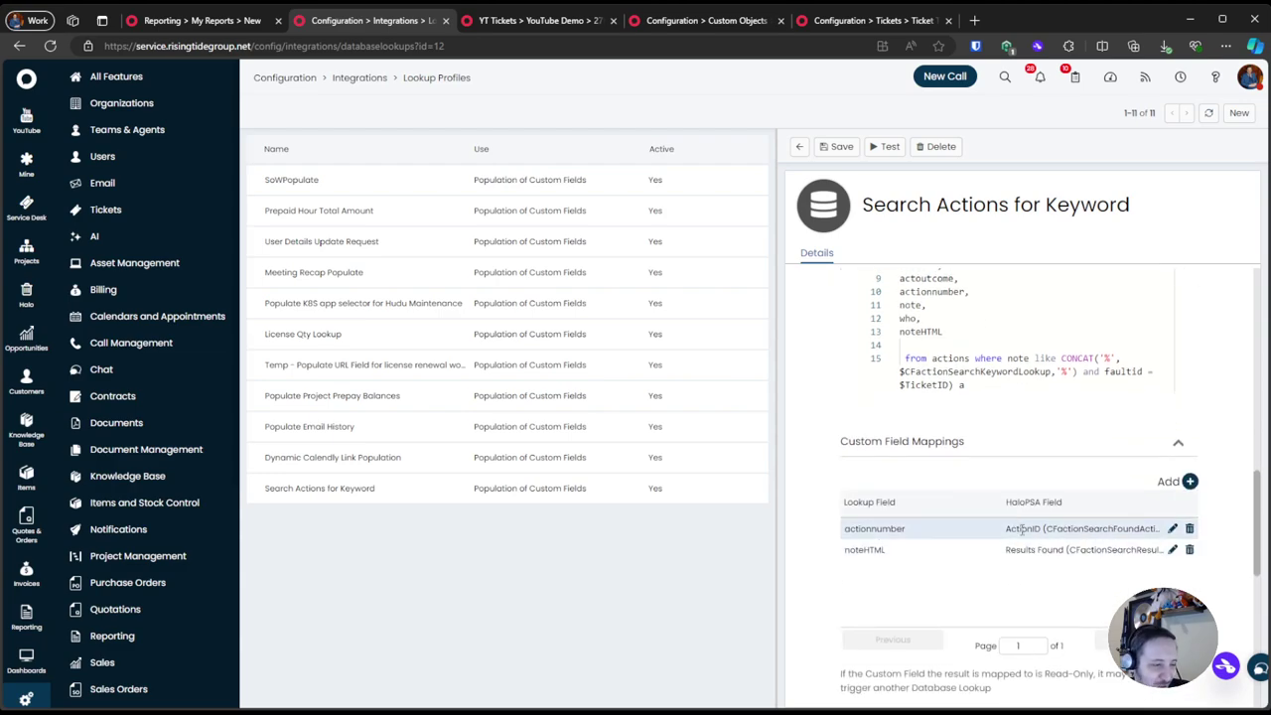
left_click(1189, 531)
Change the lookup field of the noteHTML mapping to htmlDoc and save the mapping
left_click(1173, 529)
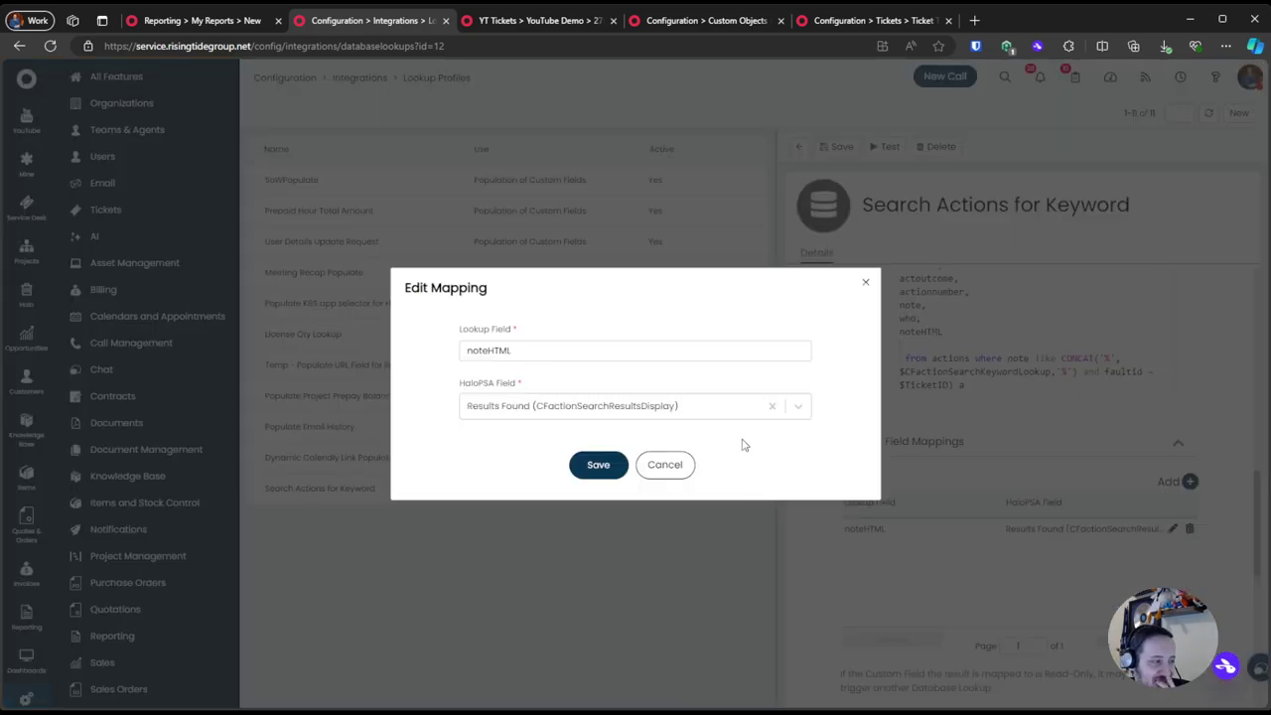
left_click(636, 343)
key("ctrl+a")
type("htmlDOC")
key("BackSpace")
key("BackSpace")
type("oc")
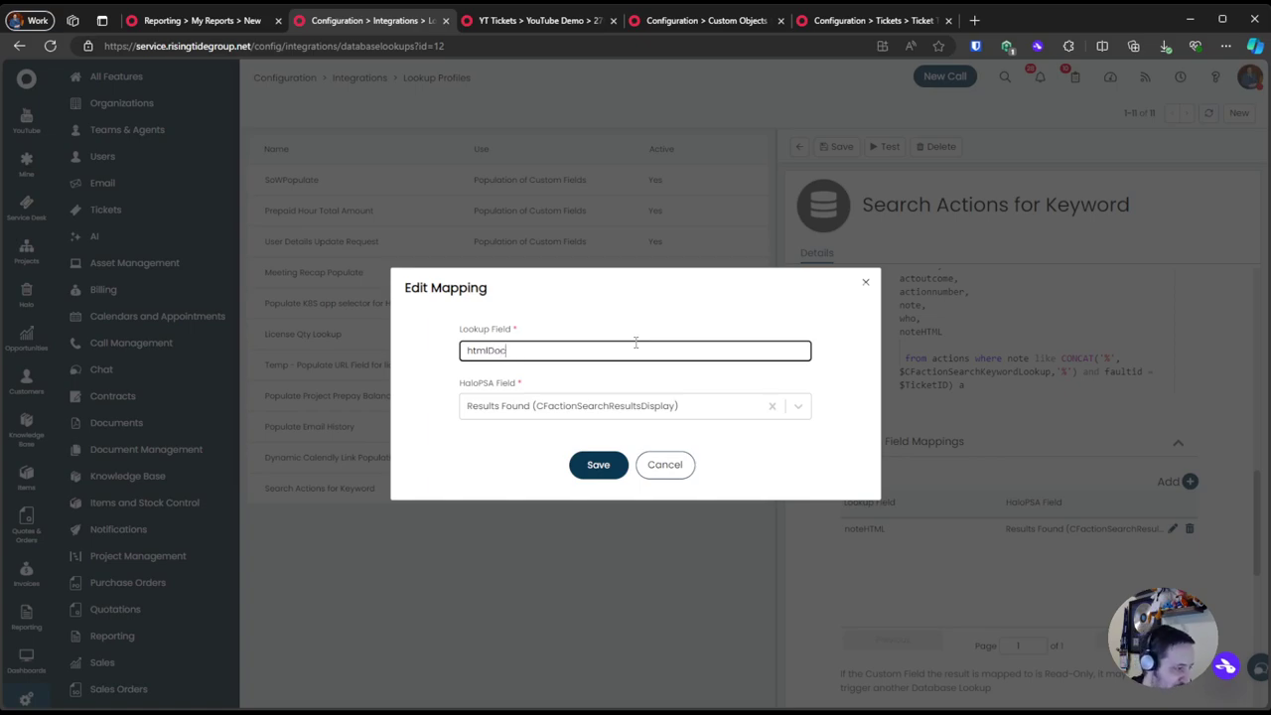
left_click(598, 463)
Add a.actionnumber to the outer select list on a new line after [htmlDoc]
scroll(1033, 437, "up", 2)
scroll(1072, 408, "up", 2)
scroll(1092, 437, "down", 3)
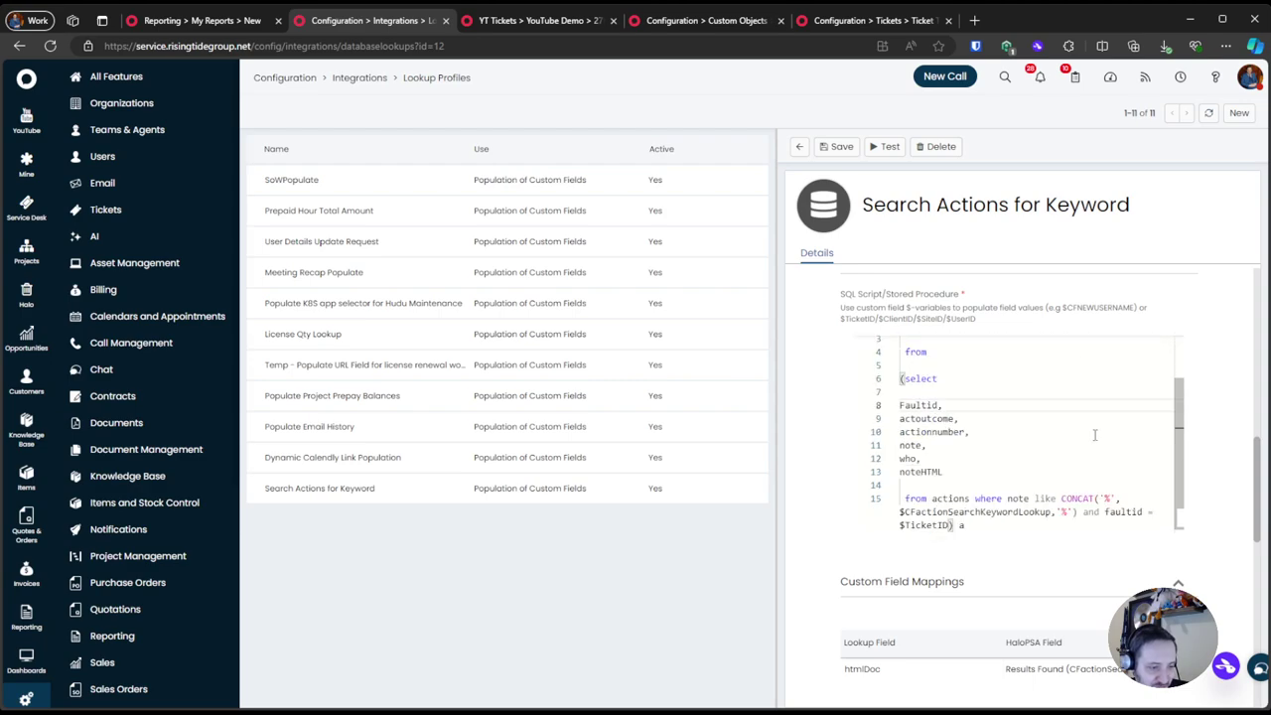
scroll(1090, 459, "down", 2)
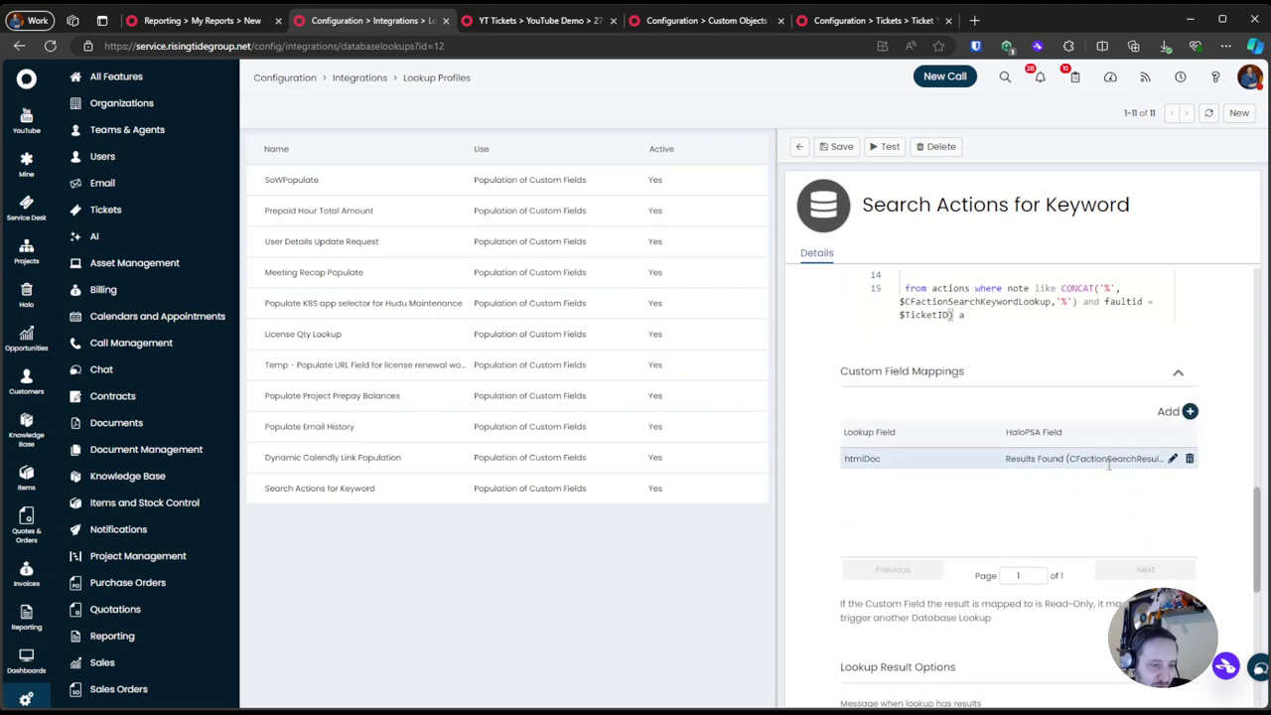
scroll(1086, 466, "up", 3)
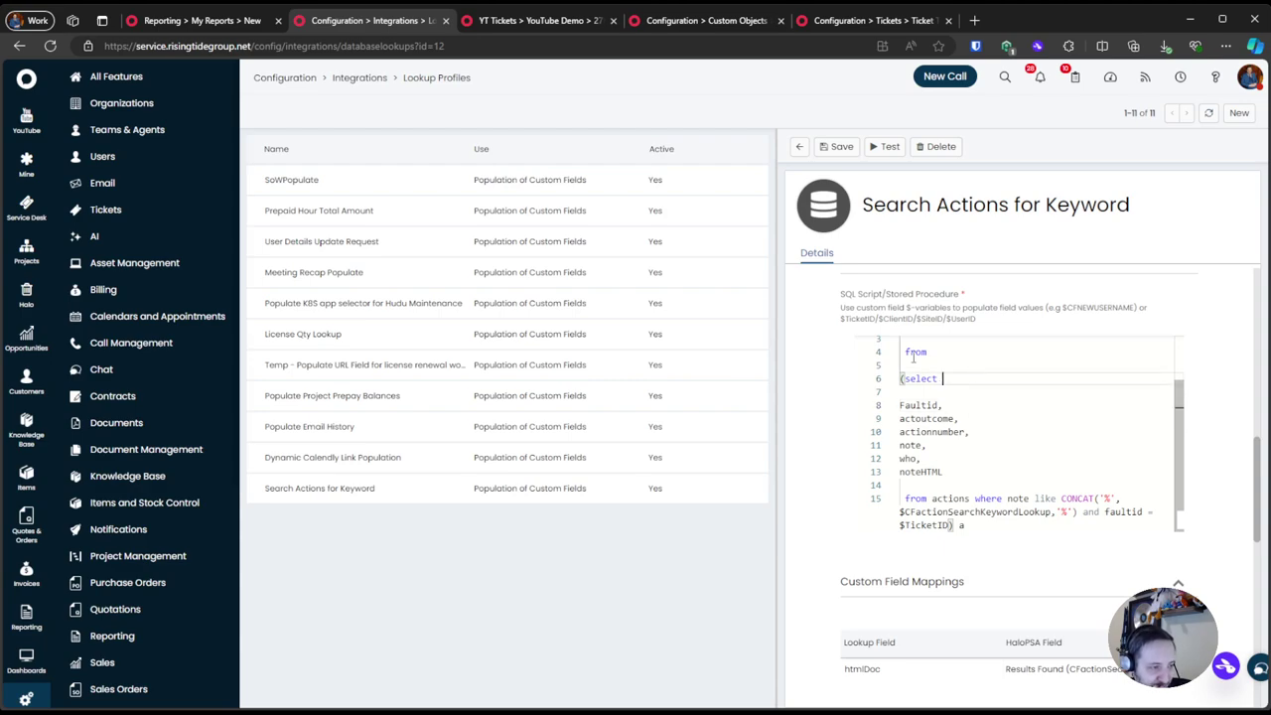
scroll(972, 375, "up", 2)
type(",")
key("Return")
type("a.actionnumber")
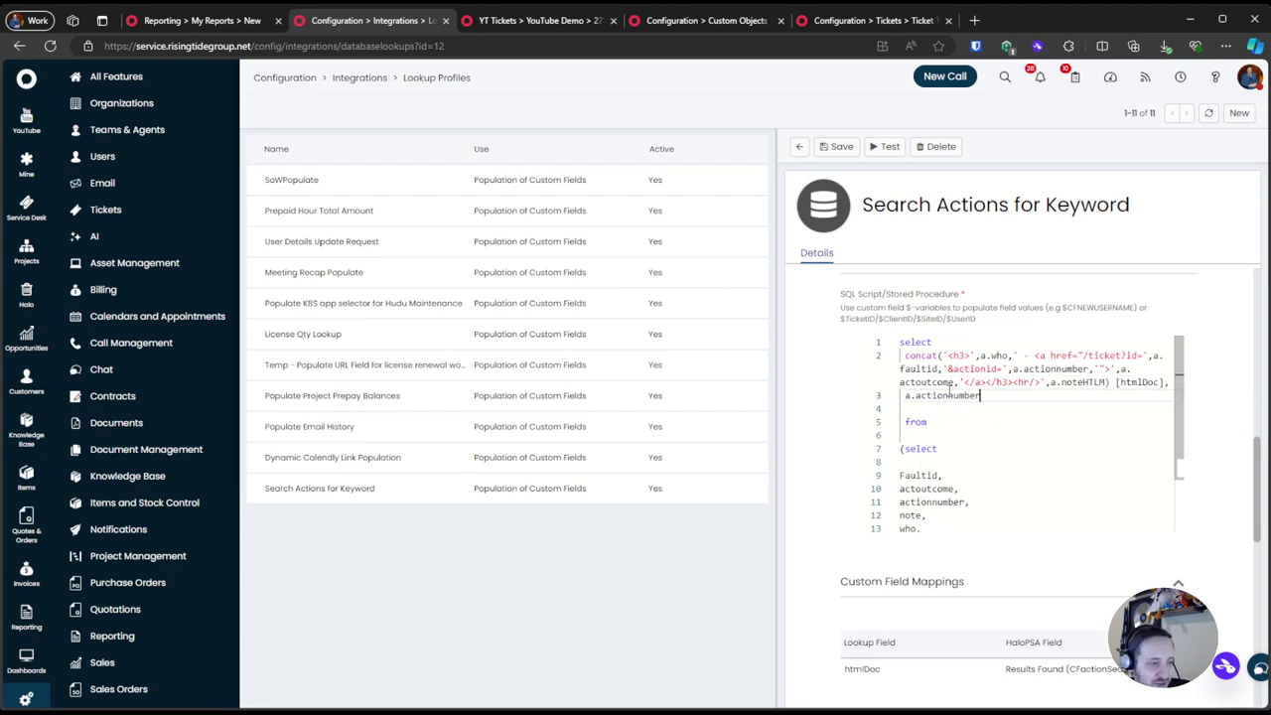
Add a mapping from actionnumber to ActionID (CFactionSearchFoundActionNo), then save the lookup profile
scroll(1030, 462, "down", 5)
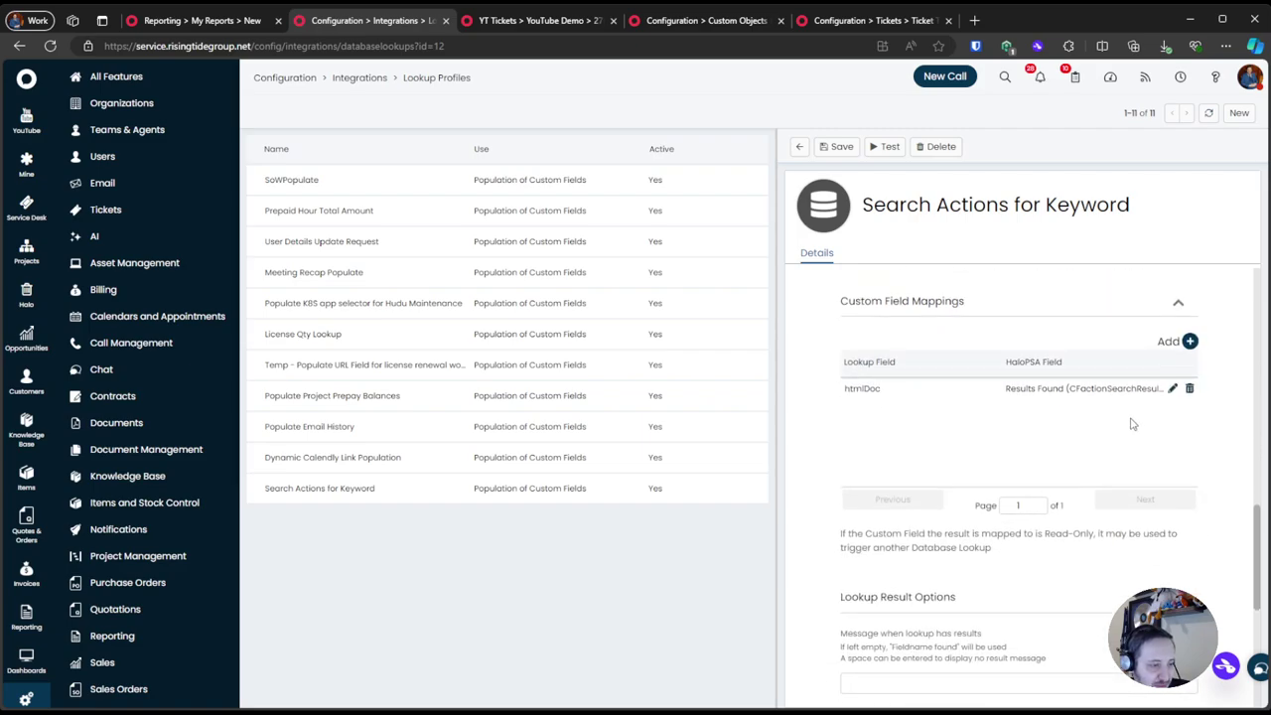
left_click(1190, 341)
left_click(659, 349)
type("actionnumber")
left_click(663, 402)
type("actionsea")
left_click(663, 401)
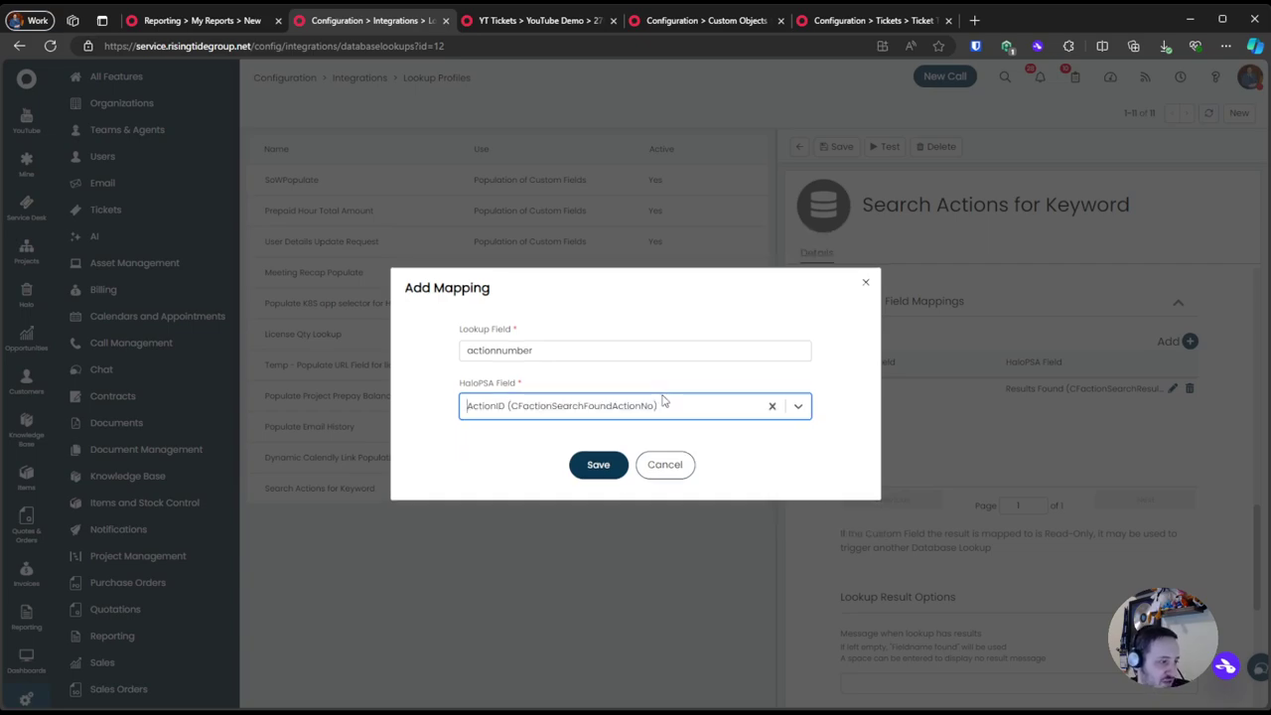
left_click(598, 464)
left_click(839, 147)
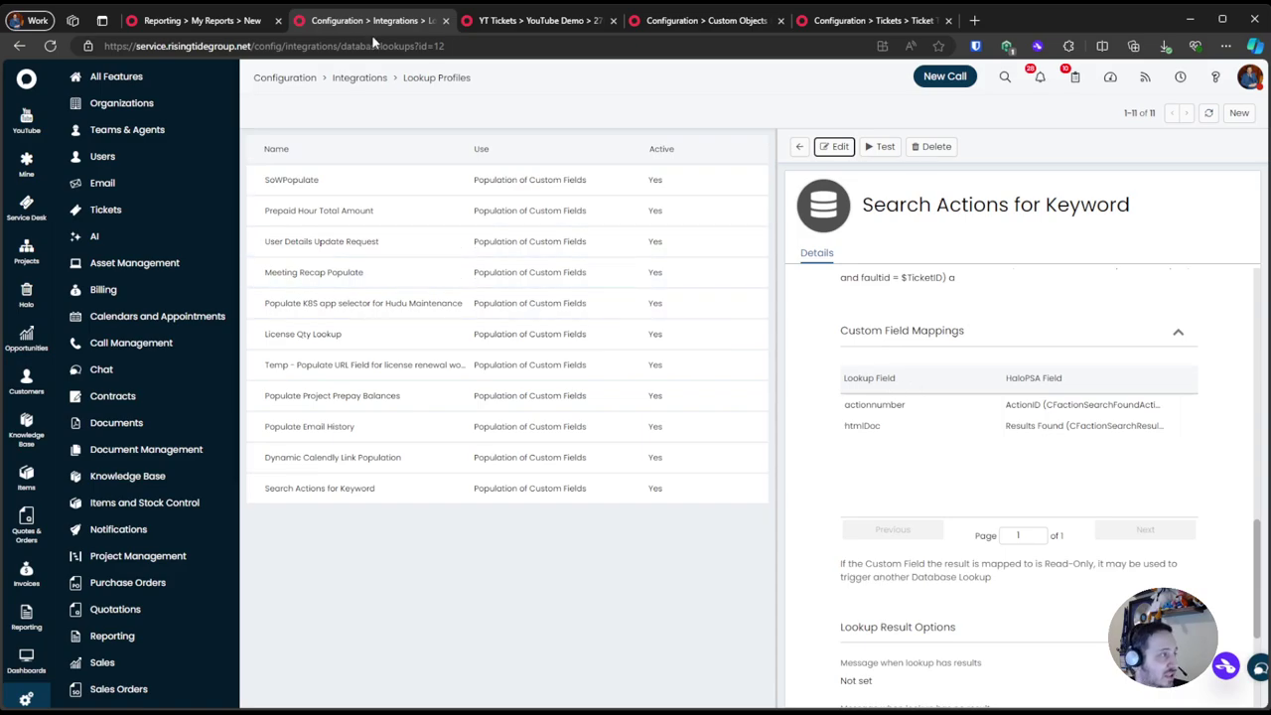
Switch to the test ticket's Action Search section and set its Search Keyword to "hudu"
left_click(525, 23)
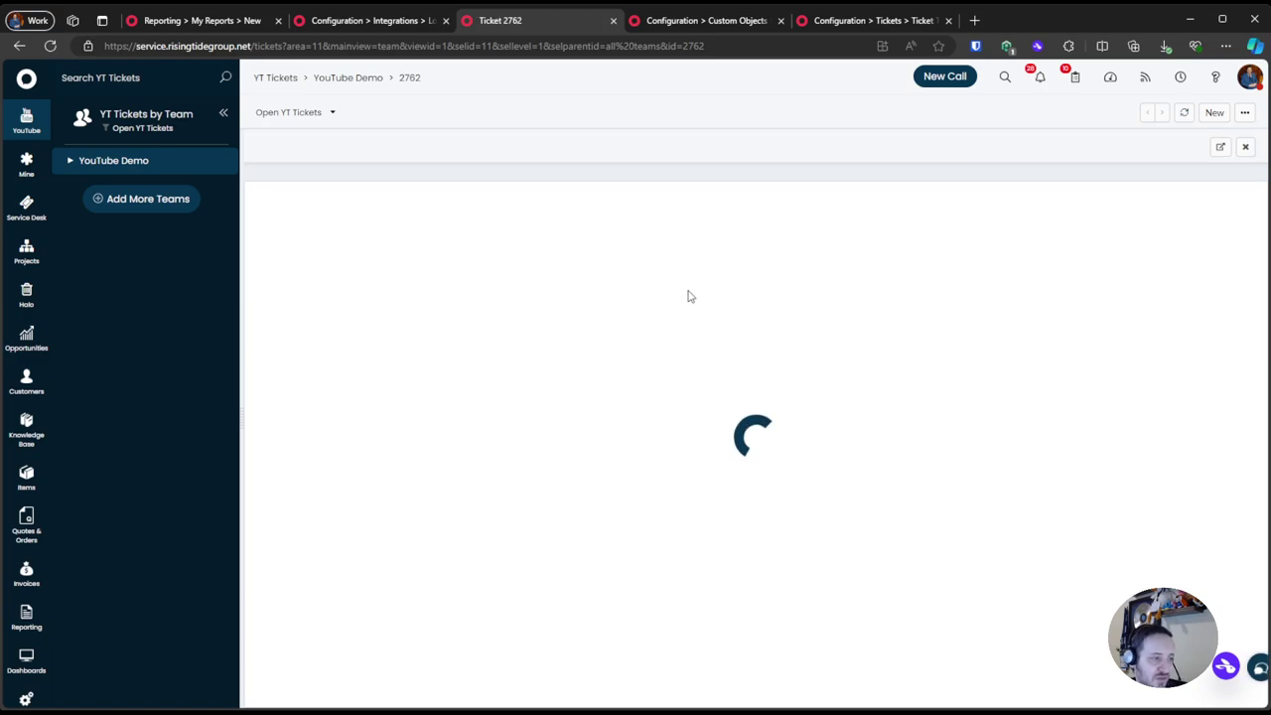
left_click(751, 291)
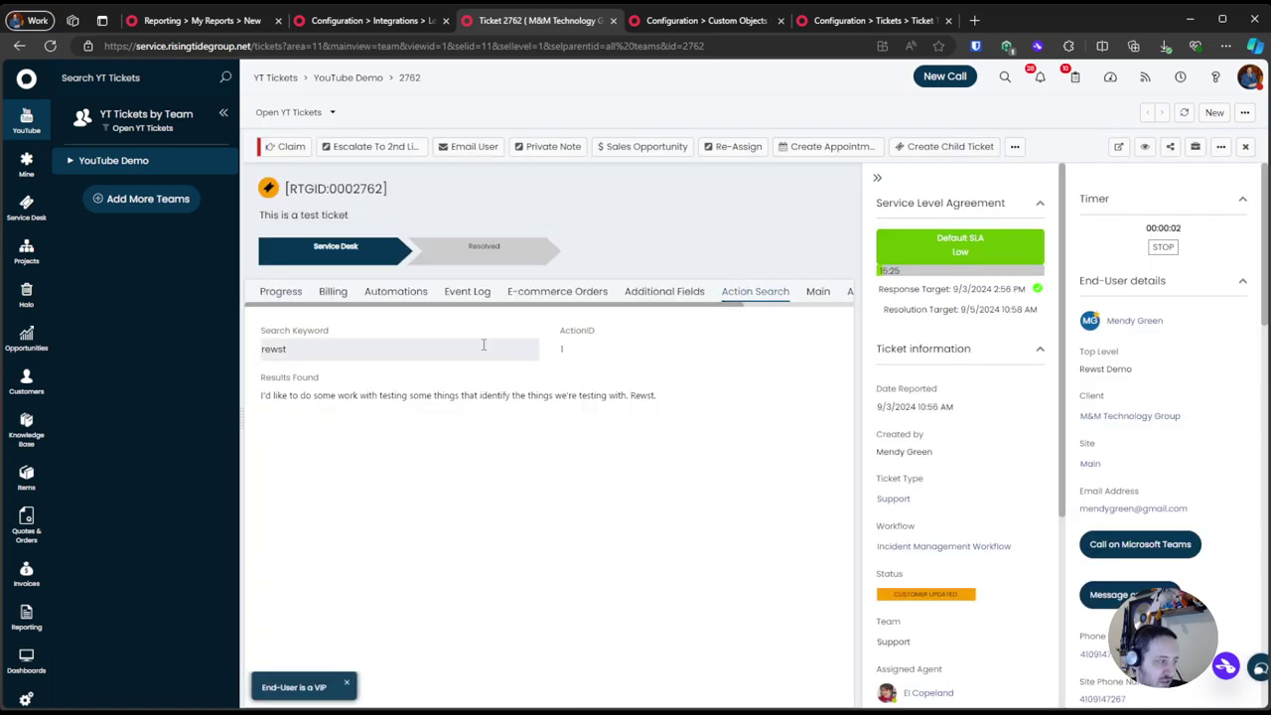
left_click(351, 355)
type("hudu")
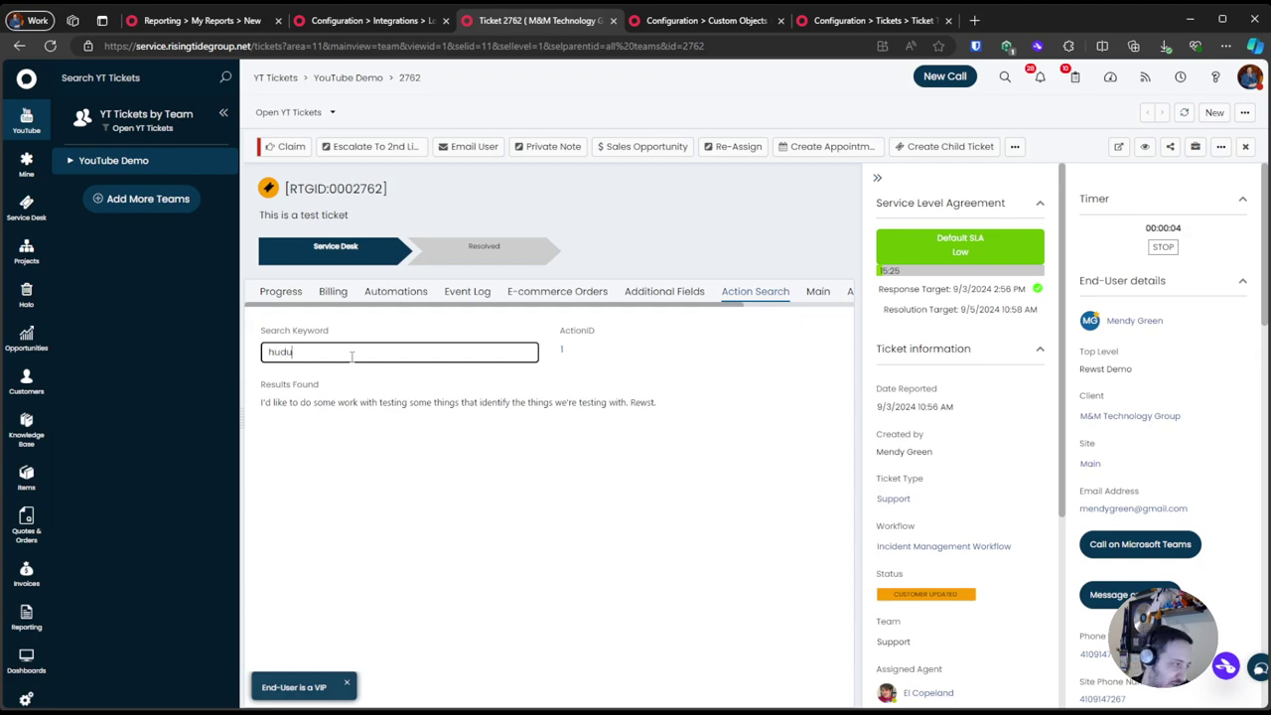
key("Return")
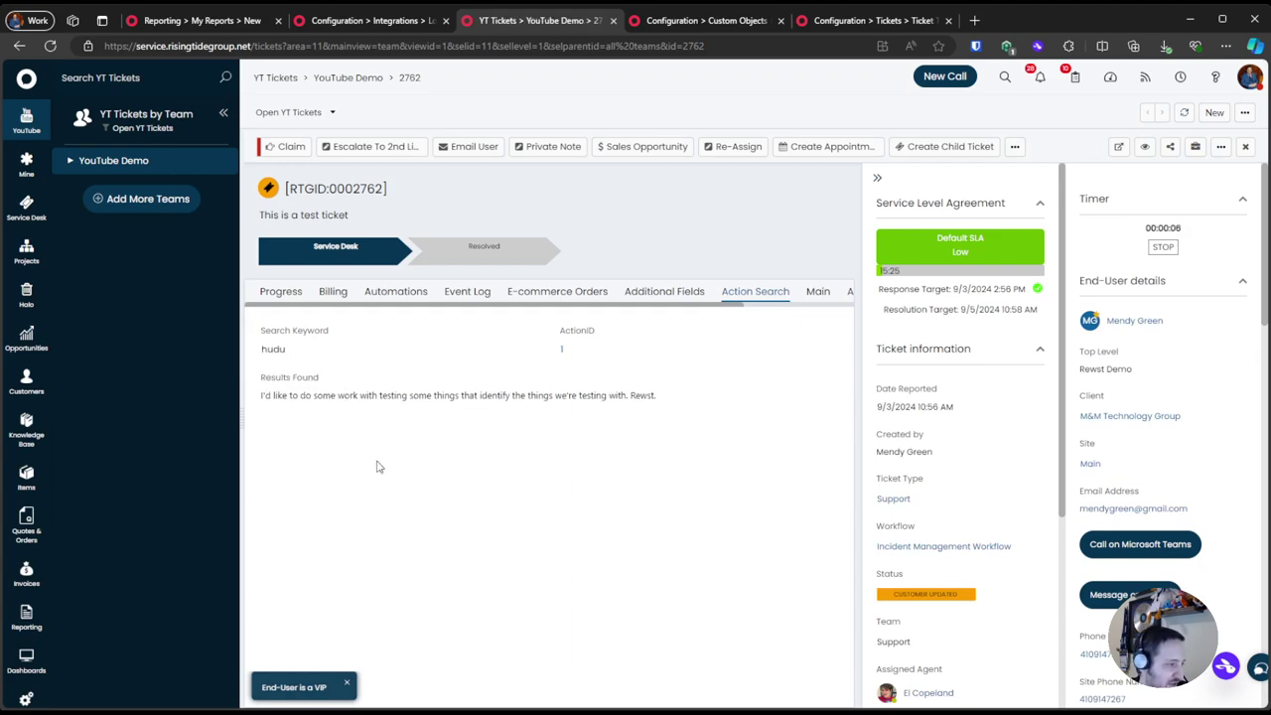
Set the test ticket's Search Keyword to "rewst" to run the lookup again
left_click(326, 349)
key("ctrl+a")
type("rew")
key("Return")
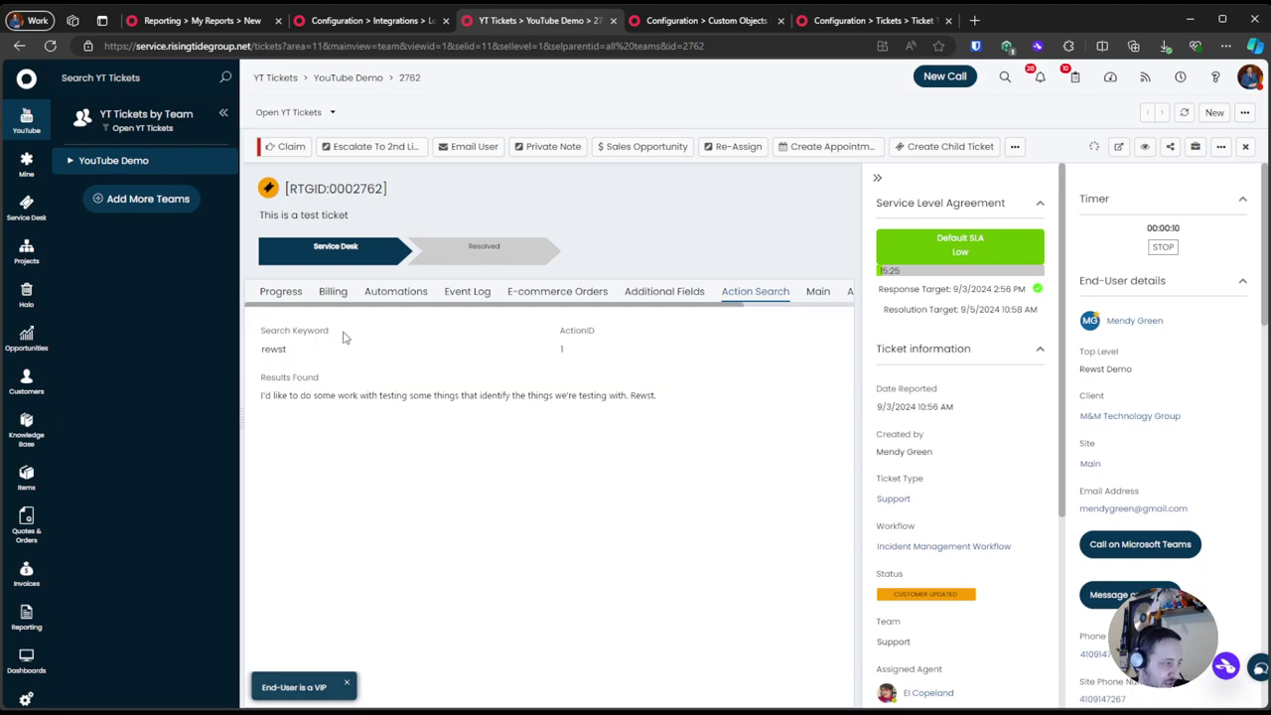
Test the Search Actions for Keyword lookup profile with "hudu" as the Search Keyword value
left_click(844, 21)
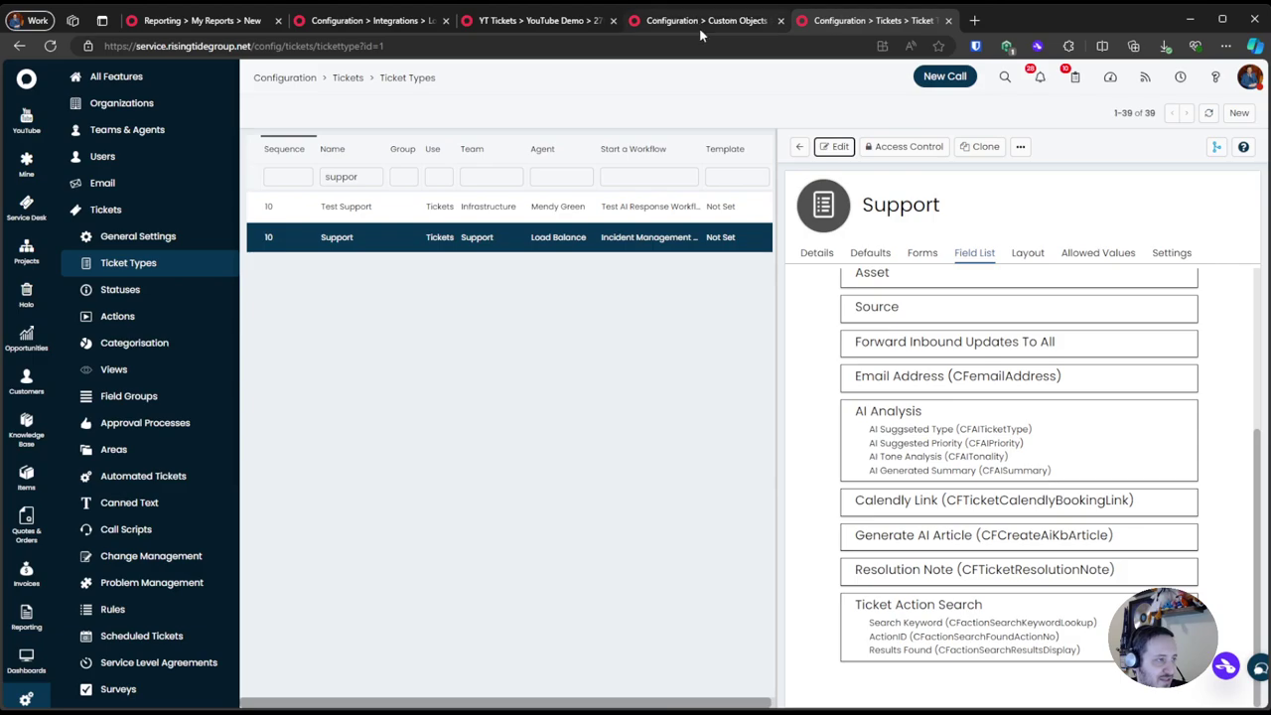
left_click(703, 20)
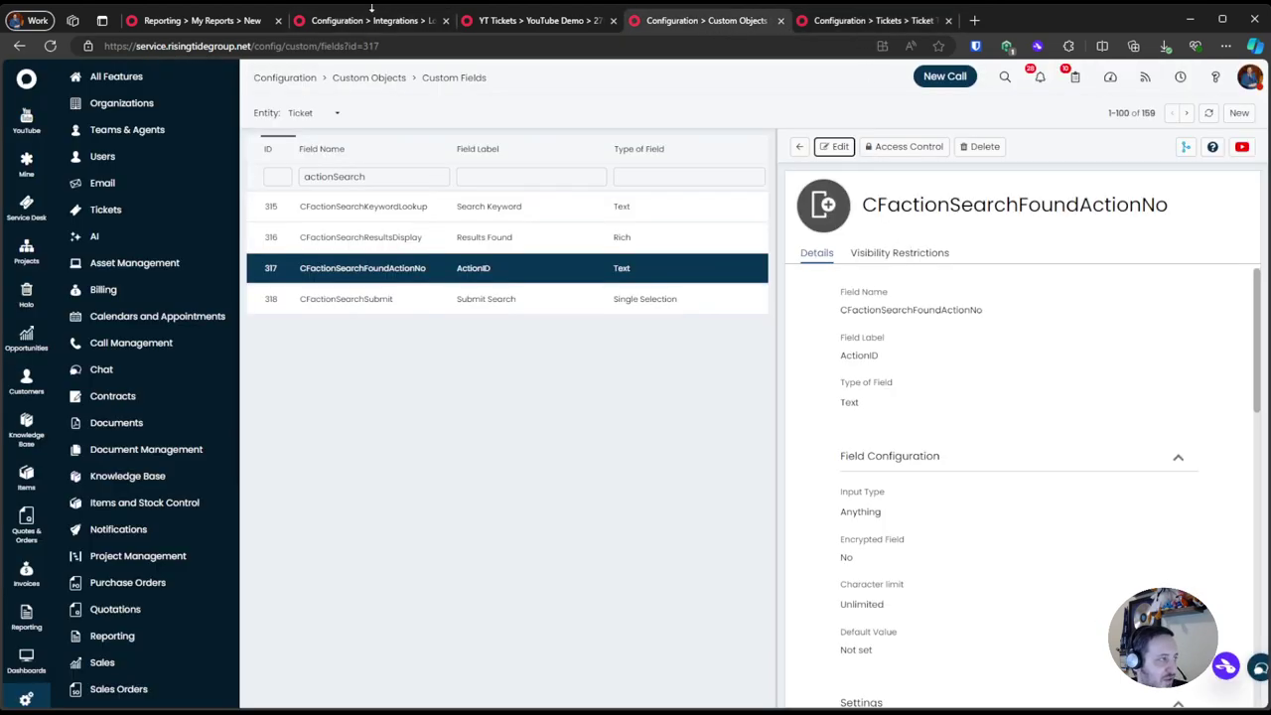
left_click(397, 21)
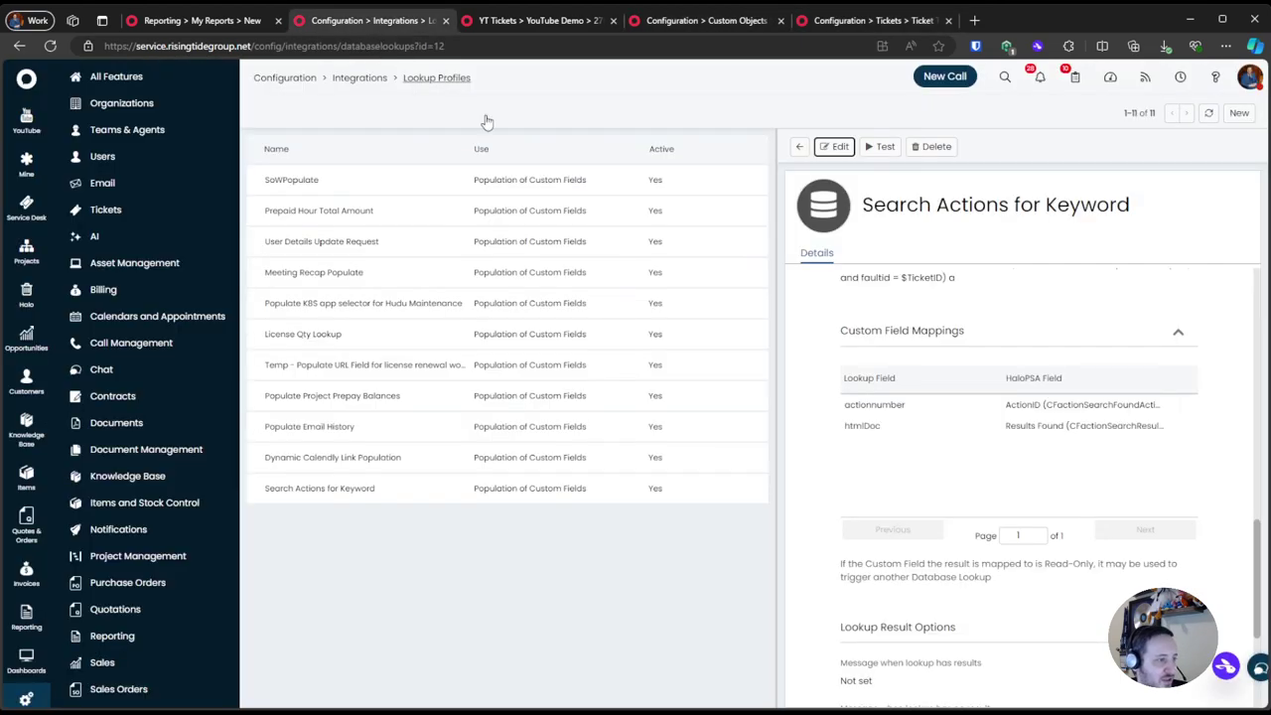
left_click(885, 149)
left_click(785, 346)
left_click(579, 404)
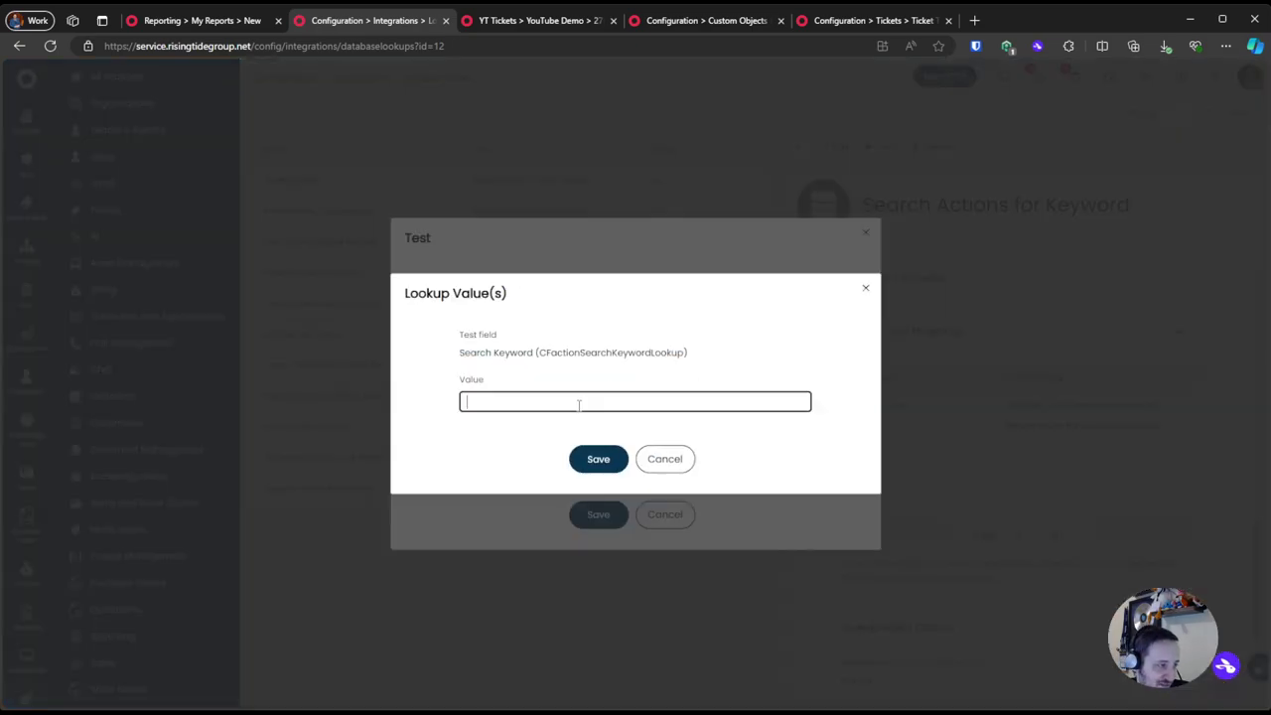
type("hudu")
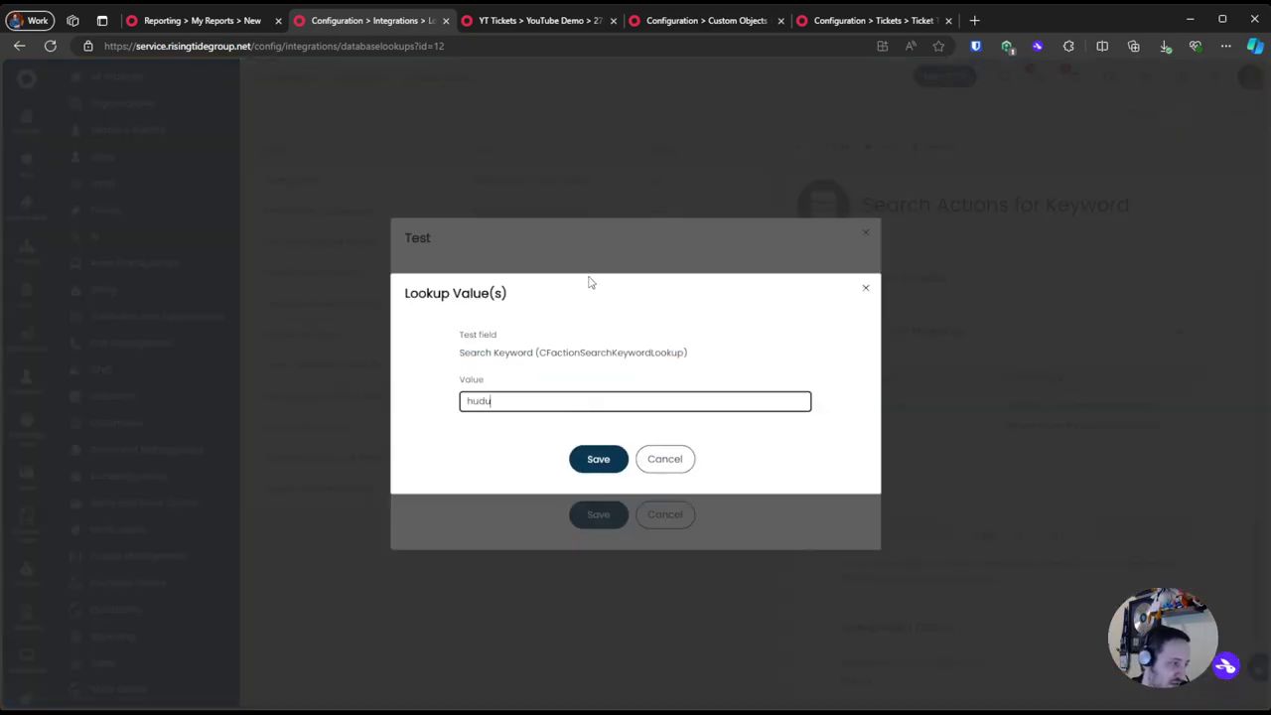
left_click(617, 452)
left_click(608, 513)
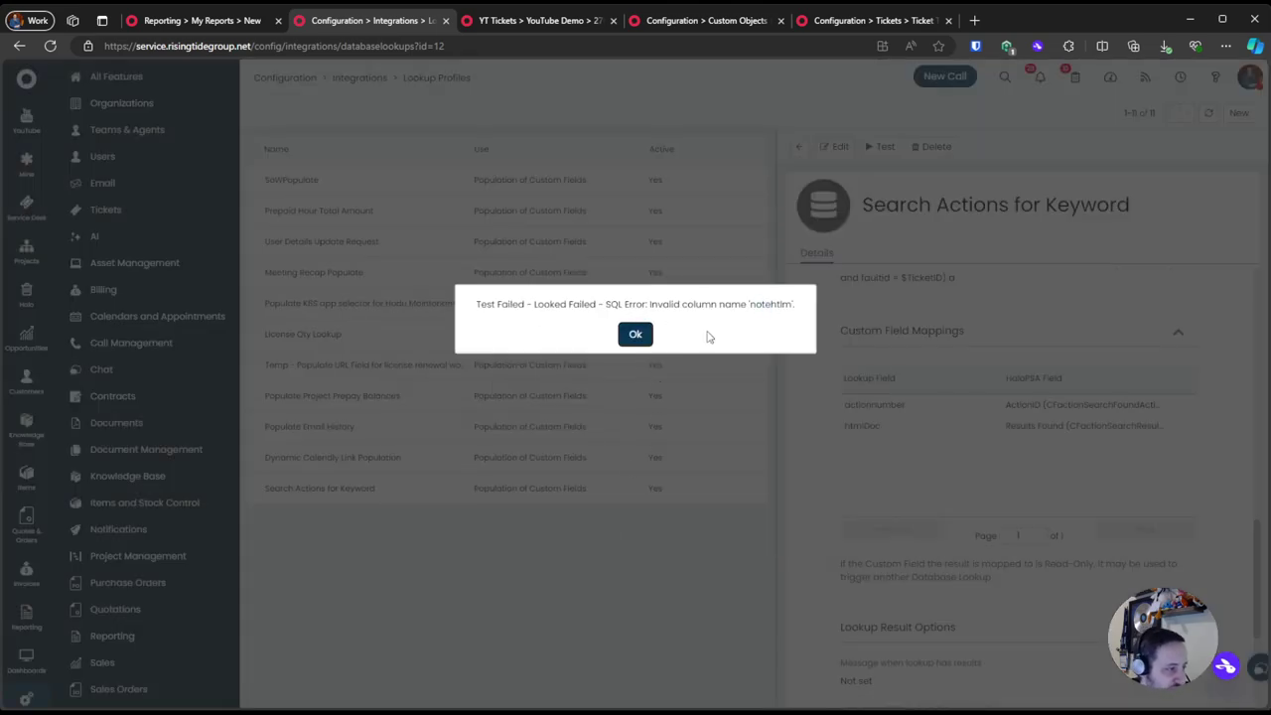
left_click(647, 339)
Correct the misspelled note column in the SQL script's concat to a.noteHTML and save the lookup profile
left_click(834, 146)
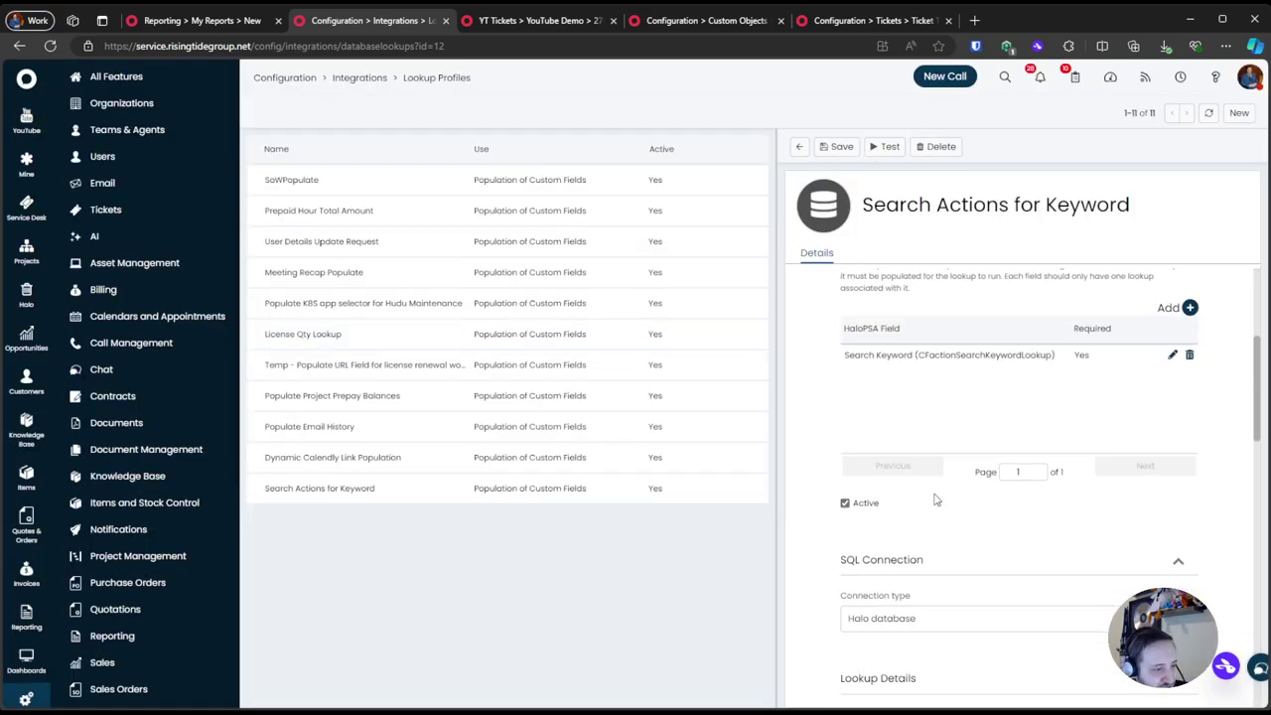
scroll(936, 497, "up", 5)
left_click(1003, 453)
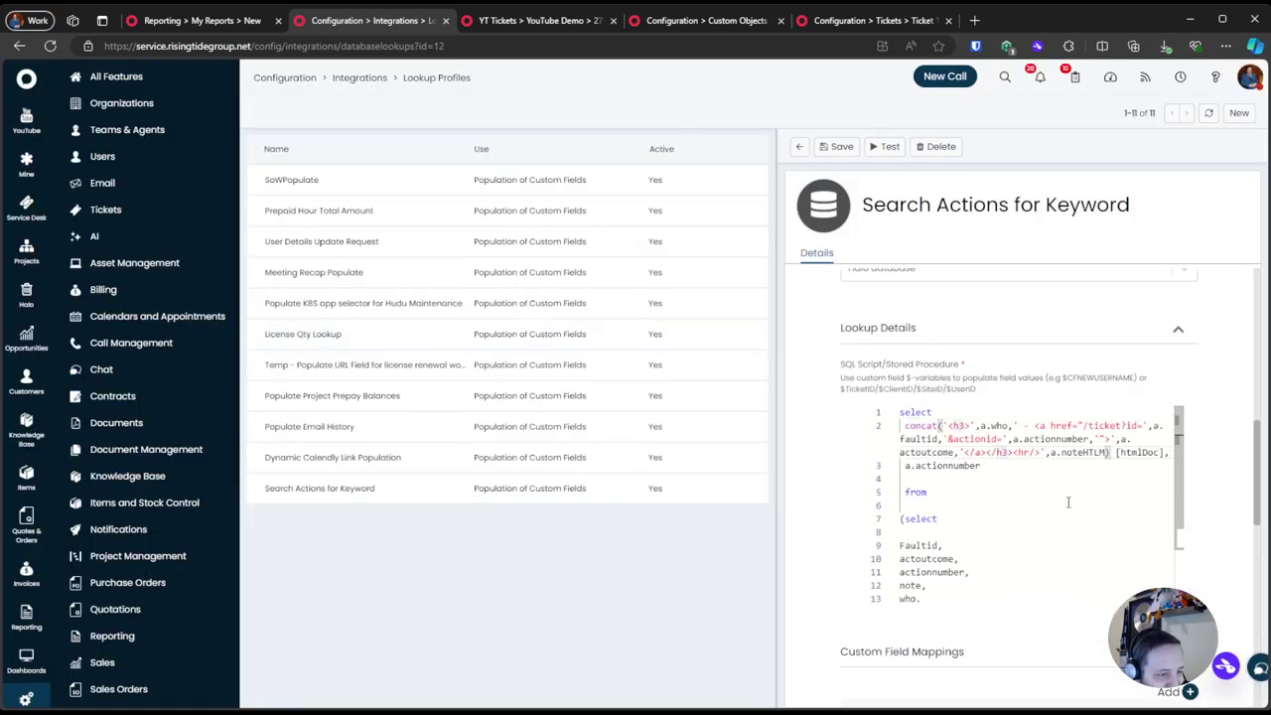
left_click_drag(1093, 453, 1106, 454)
type("ML")
left_click(841, 146)
Reload the test ticket and set the Search Keyword in its Action Search section to "Quickbooks"
left_click(208, 22)
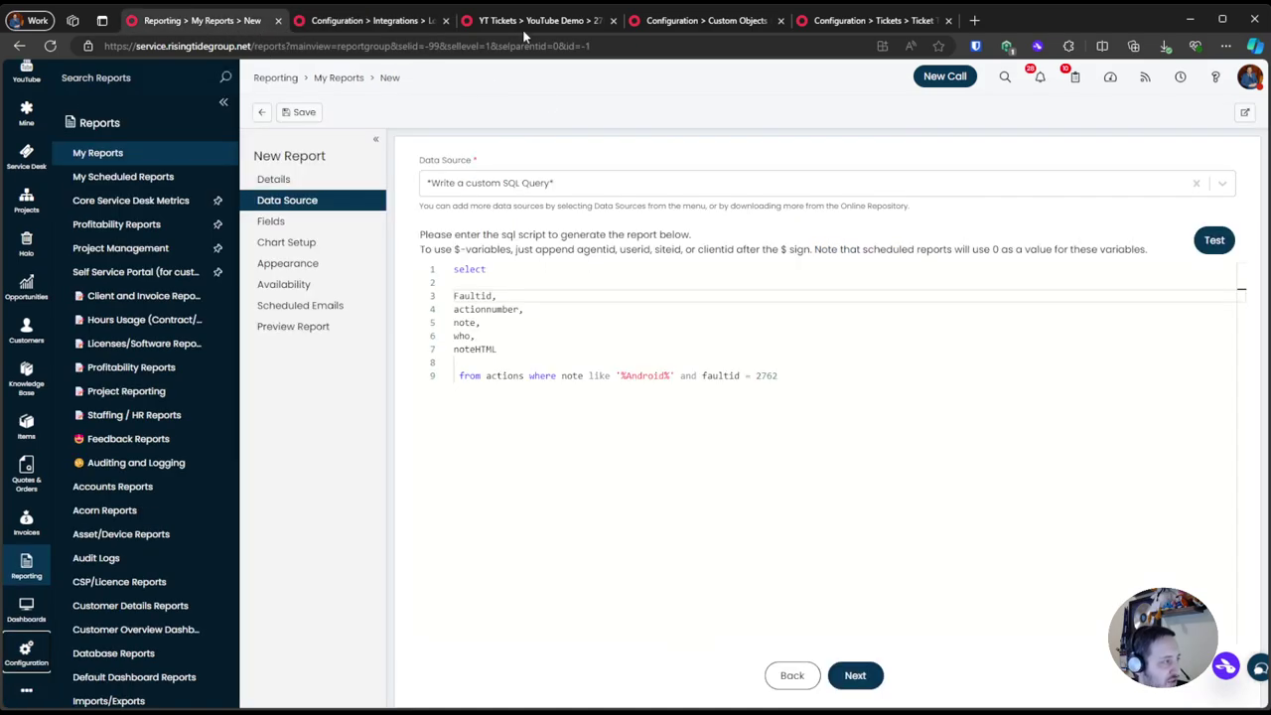
left_click(523, 24)
key("F5")
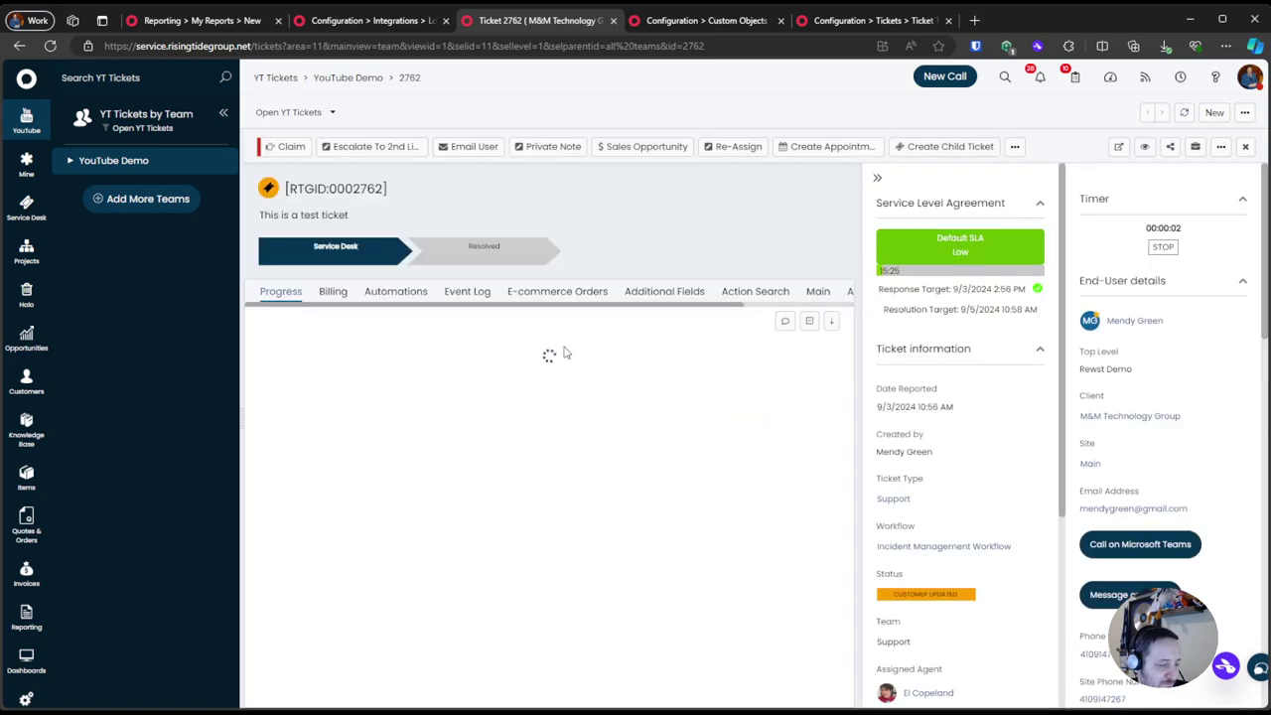
left_click(752, 292)
left_click(363, 353)
type("rewst")
key("ctrl+a")
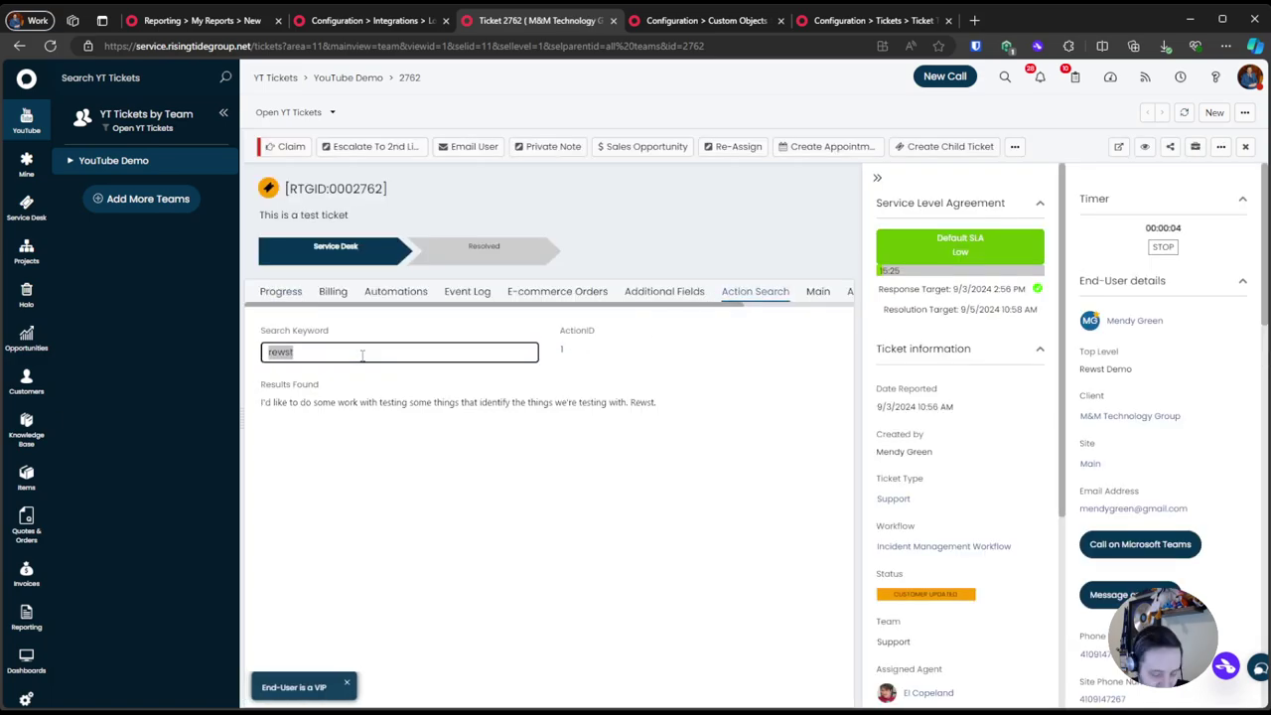
type("Quickbooks")
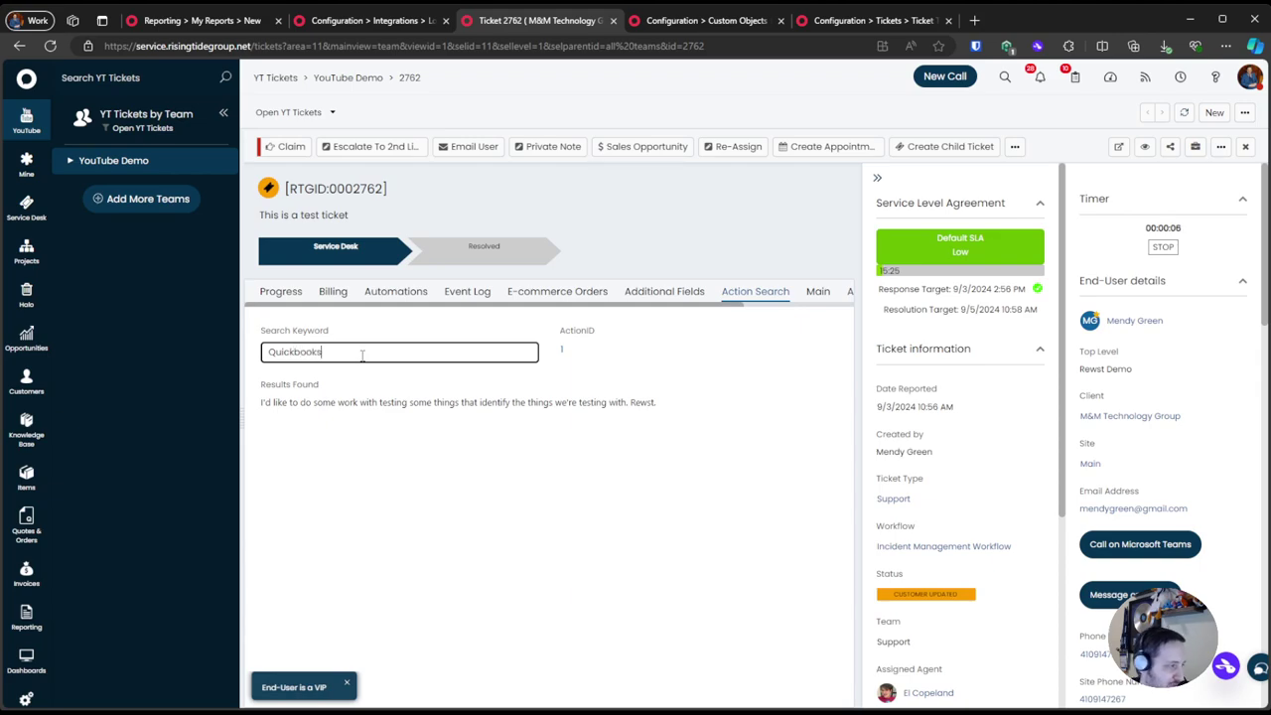
key("Return")
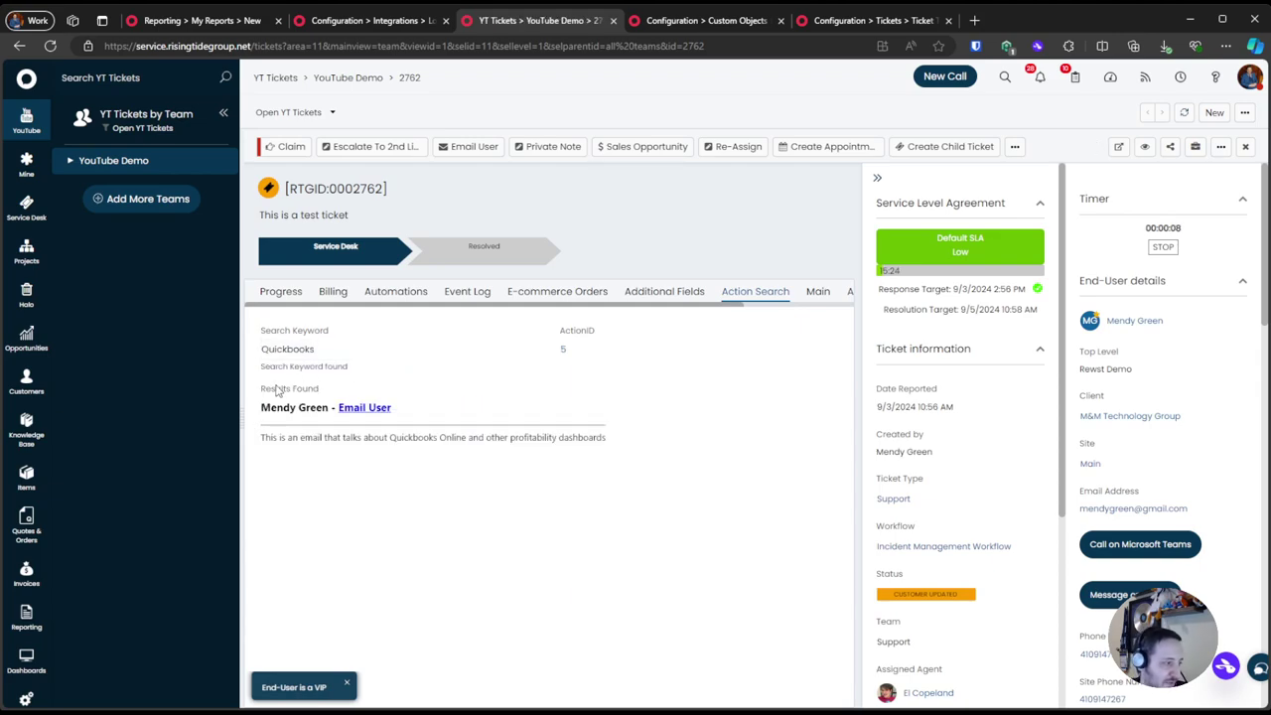
Follow the Email User link in Results Found, inspect the action's note and email details, and return to the search result
left_click_drag(276, 437, 404, 441)
left_click(405, 441)
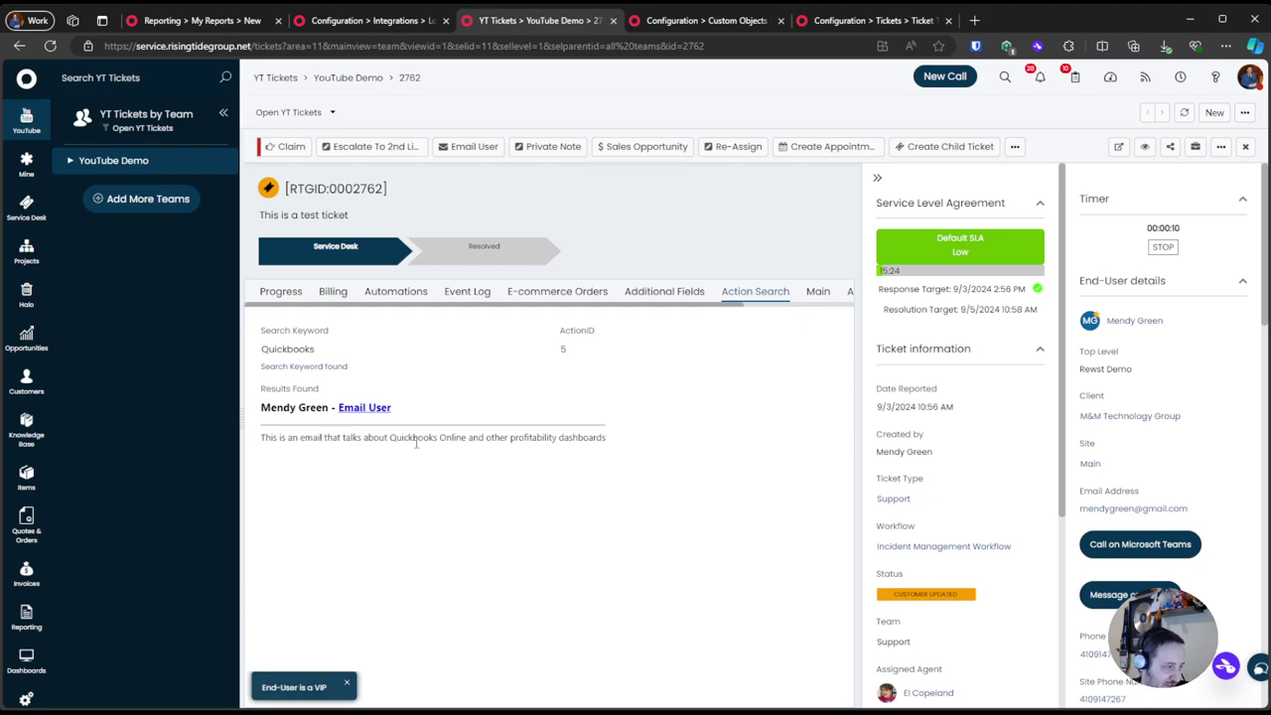
left_click(366, 408)
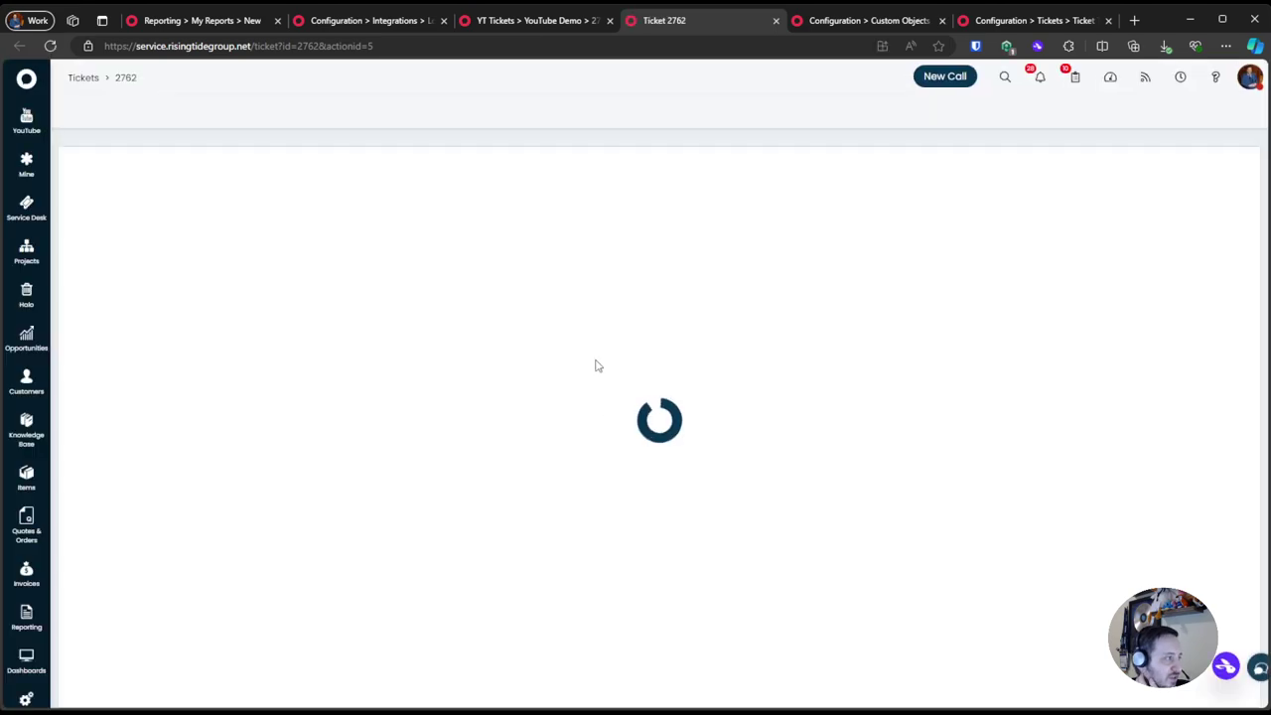
left_click_drag(63, 537, 387, 539)
left_click(457, 541)
scroll(520, 377, "down", 3)
scroll(401, 229, "up", 3)
left_click(171, 187)
left_click(75, 187)
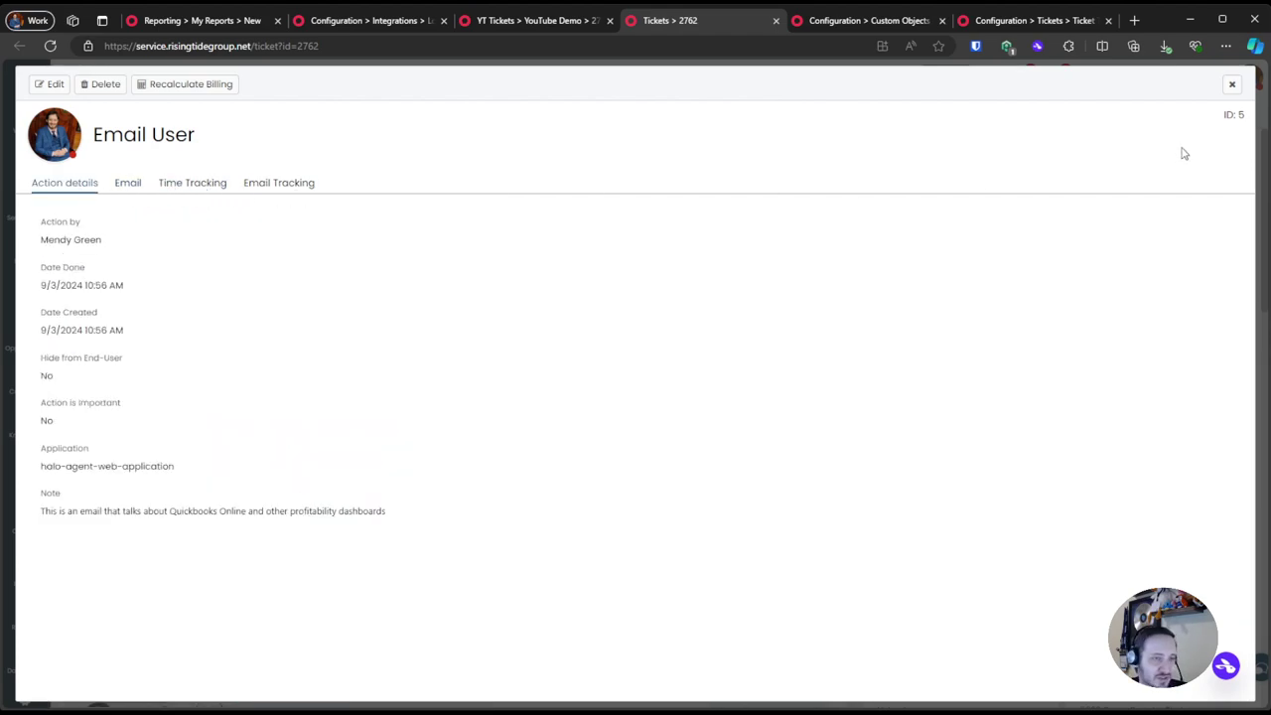
left_click(1231, 84)
middle_click(652, 22)
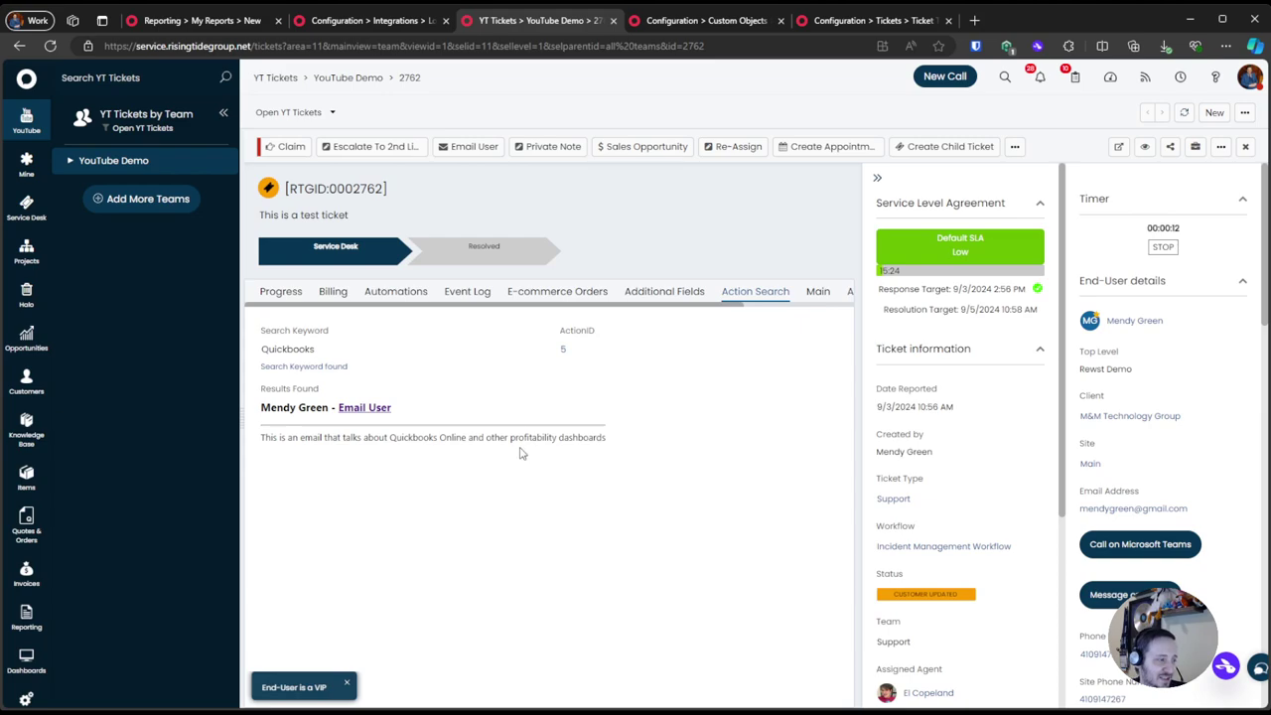
left_click_drag(264, 411, 638, 449)
left_click(639, 452)
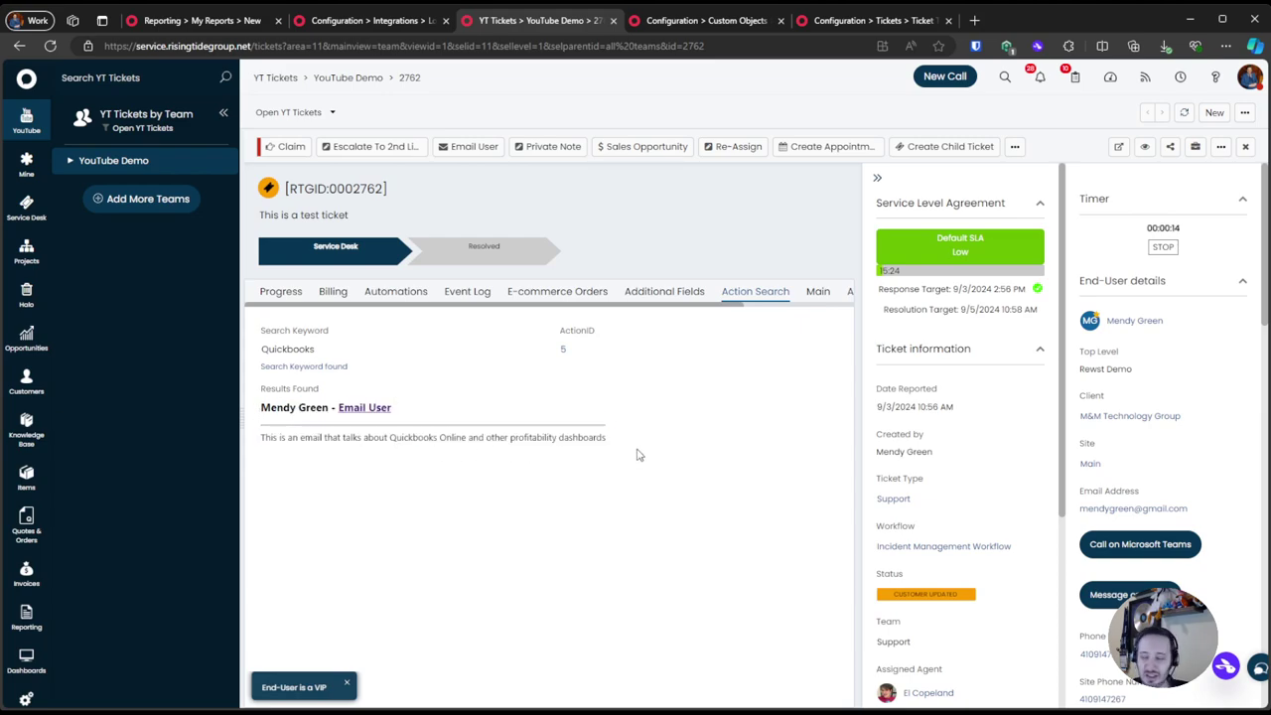